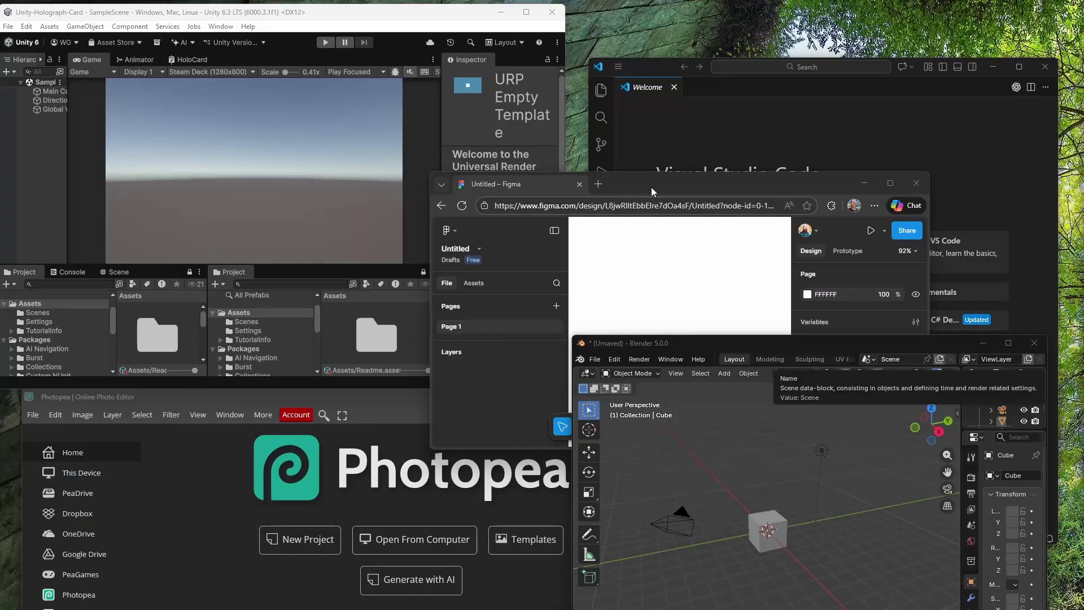
Enlarge the Figma window to fill the screen and set the page background colour to 303030
{"action": "left_click_drag", "start_coordinate": [652, 188], "coordinate": [218, 17]}
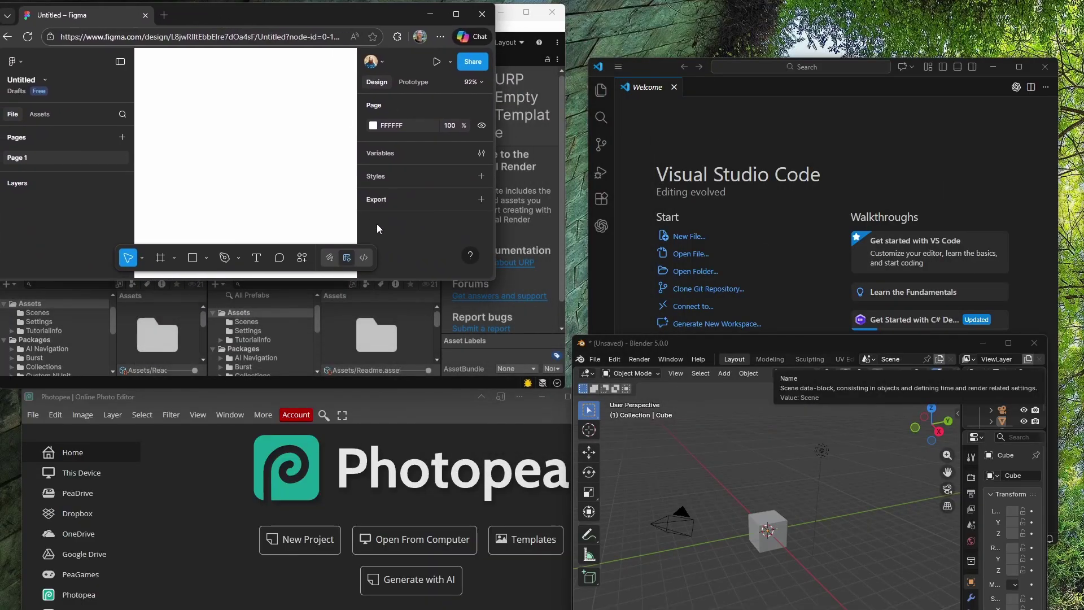
{"action": "left_click_drag", "start_coordinate": [495, 279], "coordinate": [1080, 605]}
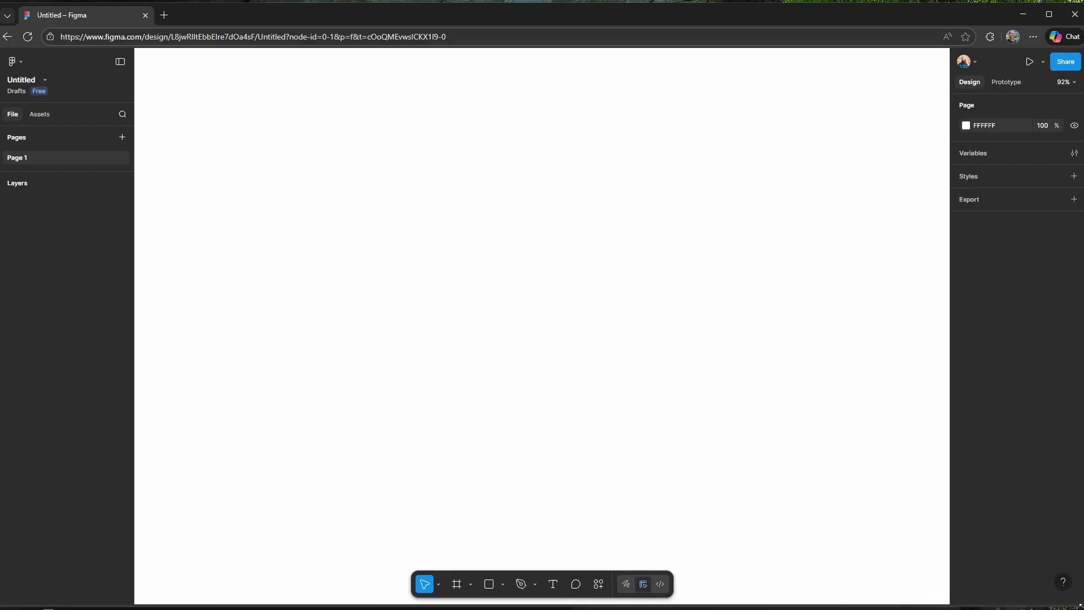
{"action": "left_click", "coordinate": [965, 125]}
{"action": "left_click_drag", "start_coordinate": [923, 181], "coordinate": [811, 248]}
{"action": "left_click", "coordinate": [461, 164]}
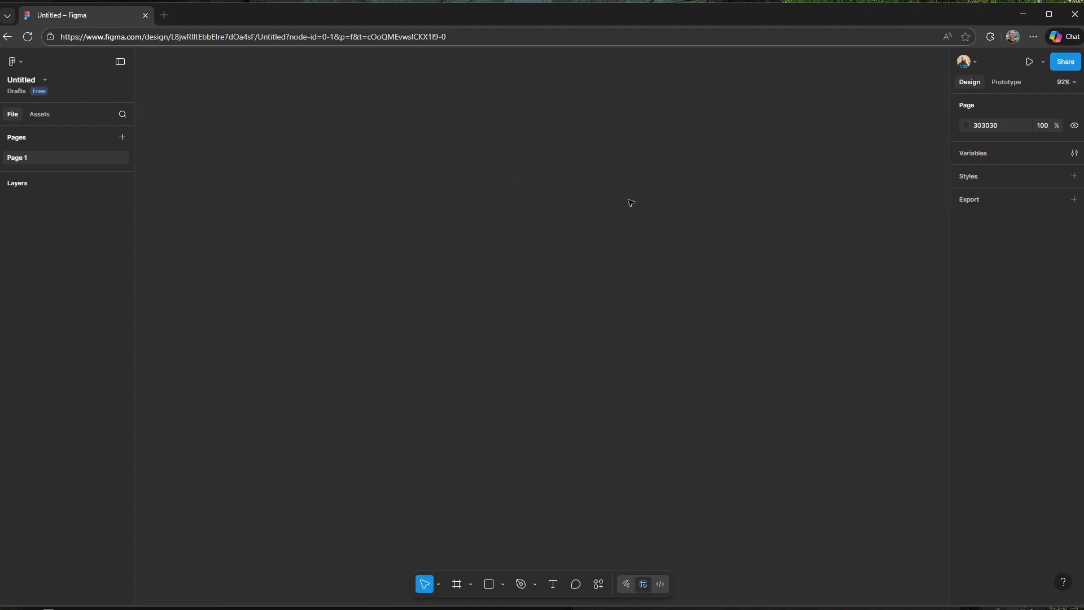
Draw a portrait rectangle about 485 × 805 and give it an EEFF00 stroke with a weight of 14
{"action": "left_click", "coordinate": [488, 584]}
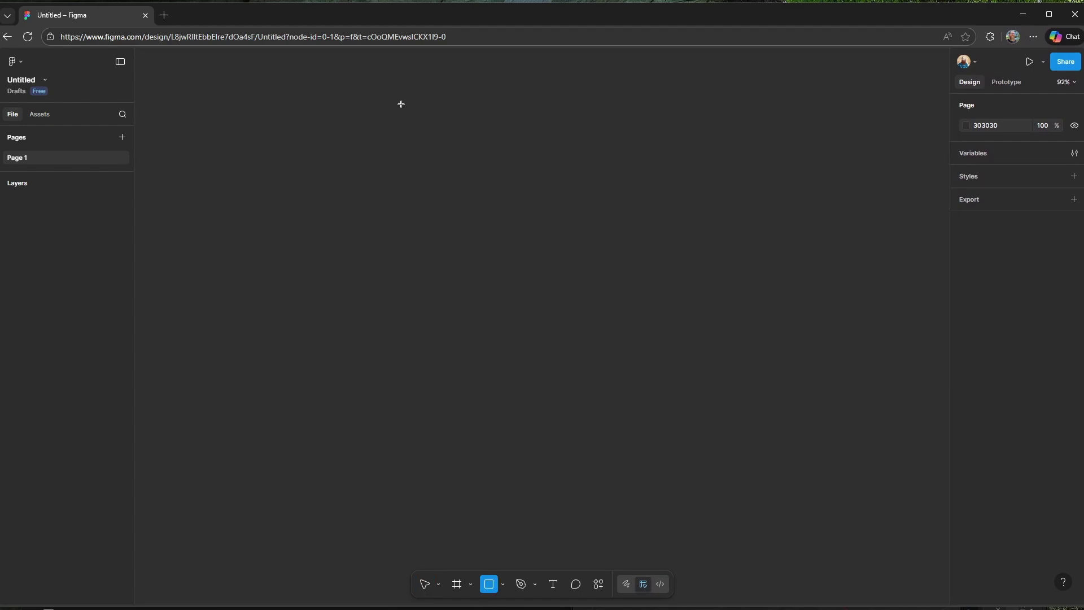
{"action": "left_click_drag", "start_coordinate": [401, 104], "coordinate": [654, 522]}
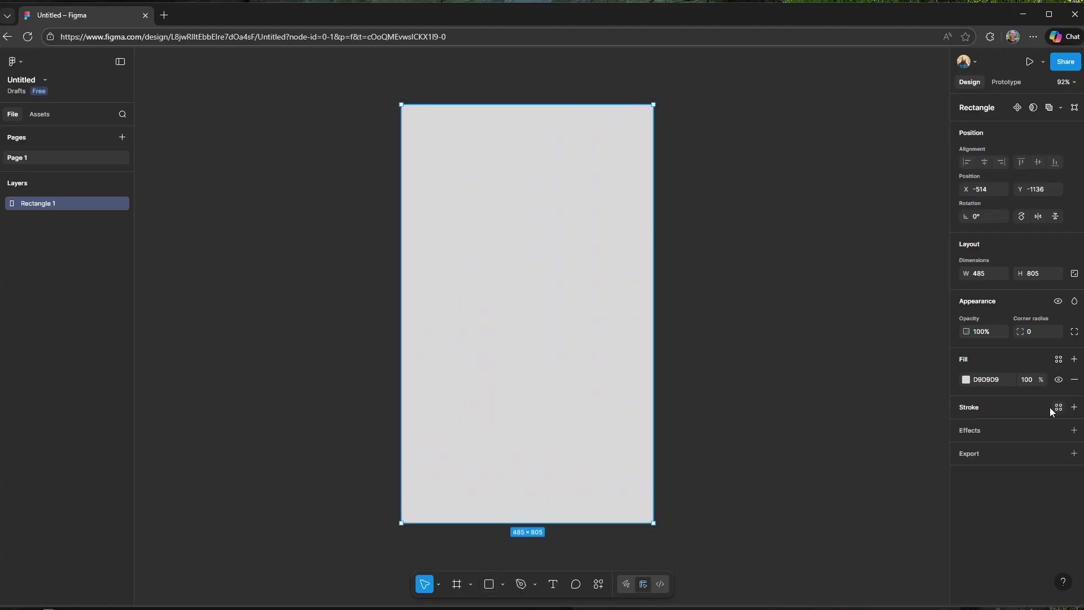
{"action": "left_click", "coordinate": [993, 409]}
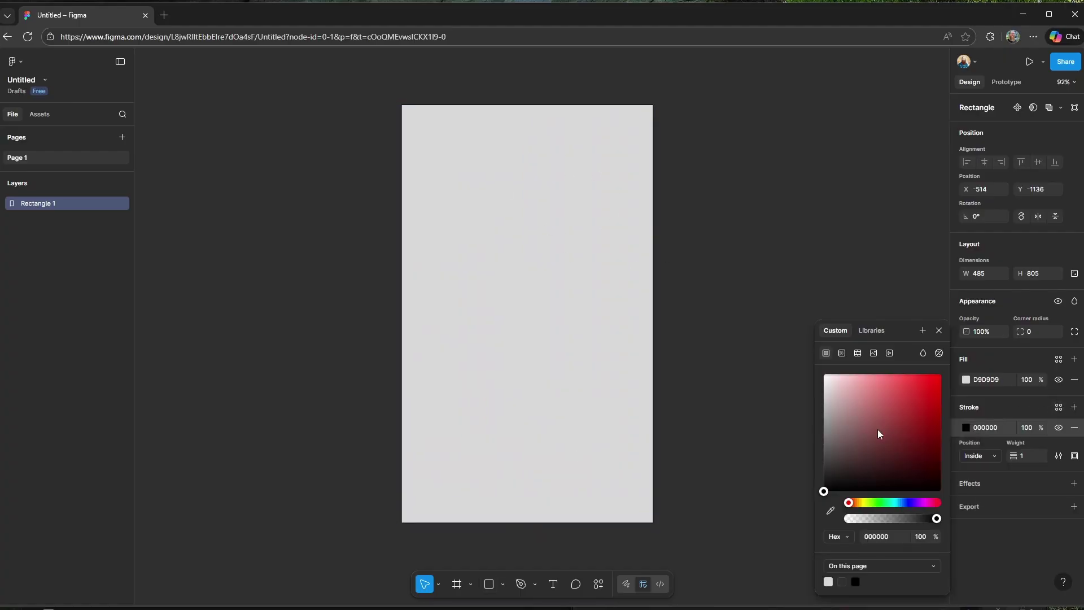
{"action": "left_click", "coordinate": [864, 502]}
{"action": "left_click_drag", "start_coordinate": [860, 418], "coordinate": [959, 367]}
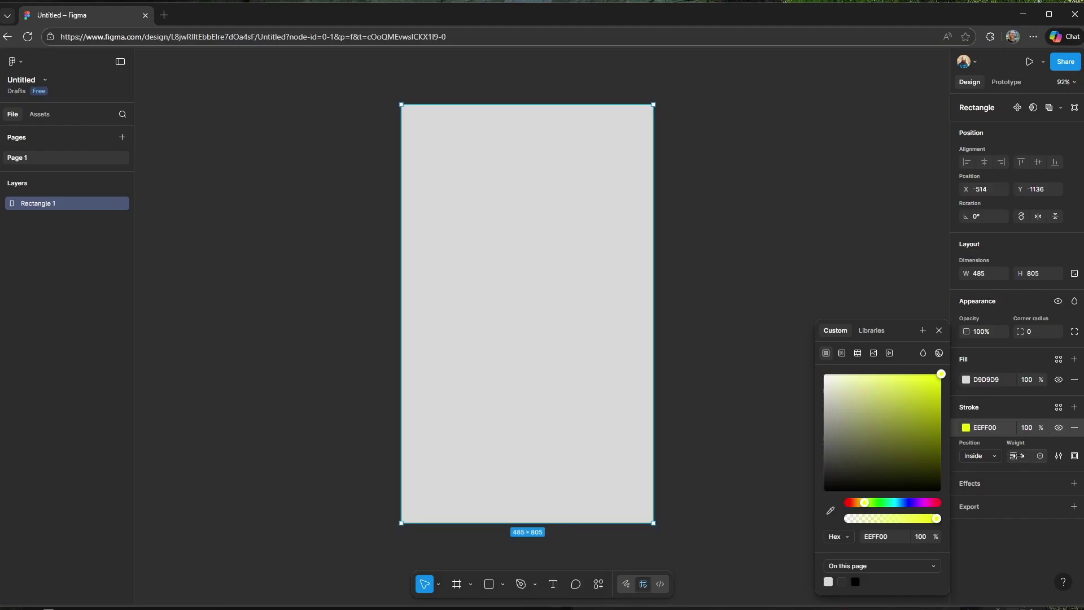
{"action": "left_click_drag", "start_coordinate": [1016, 455], "coordinate": [1036, 456]}
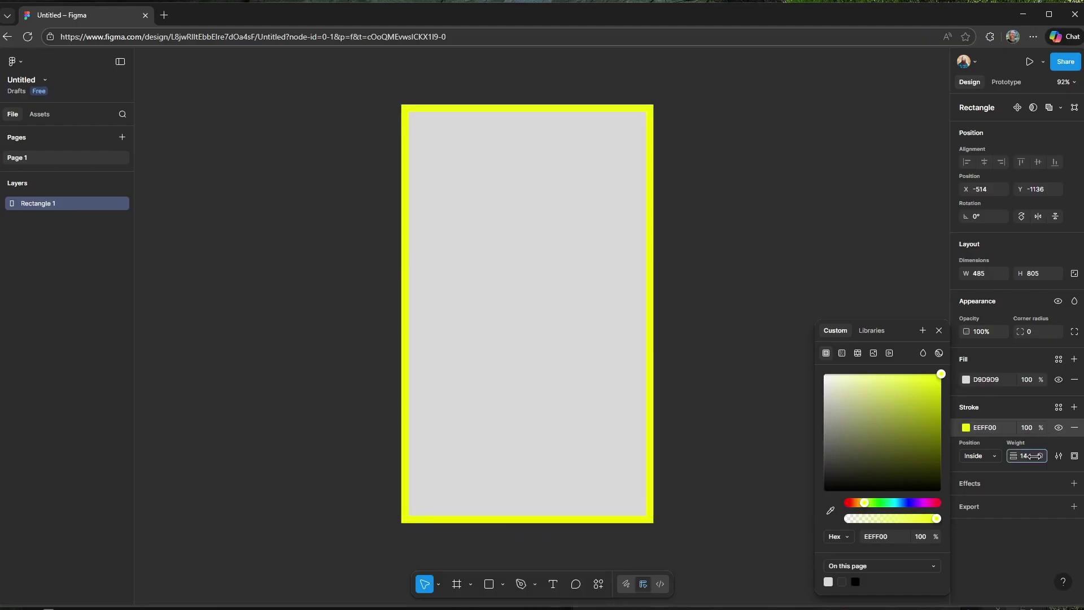
Change the rectangle's stroke paint to video and switch the stroke style to Dynamic
{"action": "left_click", "coordinate": [841, 353]}
{"action": "left_click", "coordinate": [889, 353]}
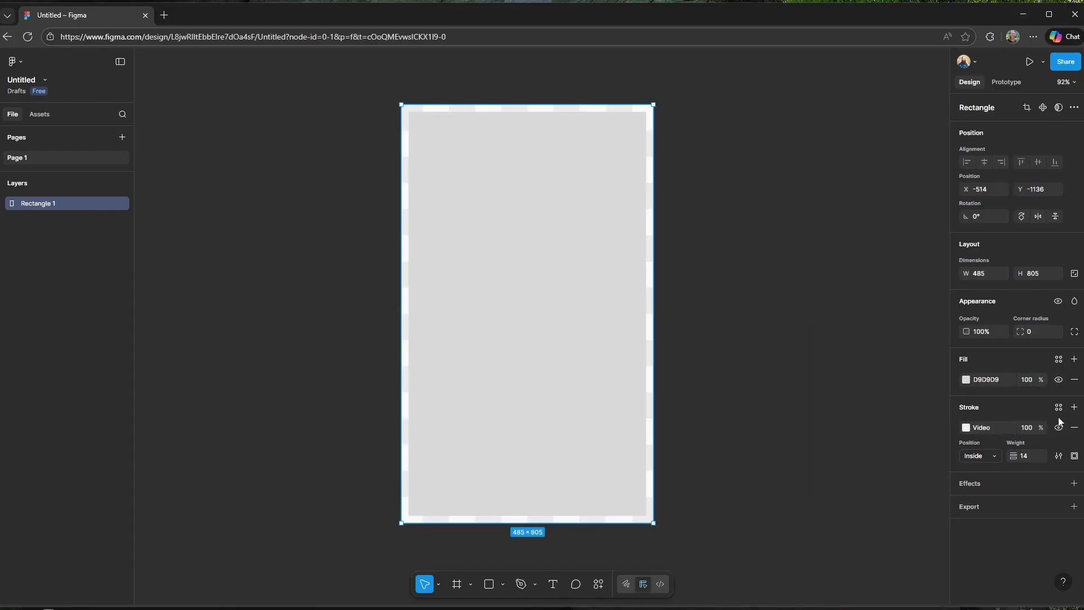
{"action": "left_click", "coordinate": [1059, 457]}
{"action": "left_click", "coordinate": [880, 472]}
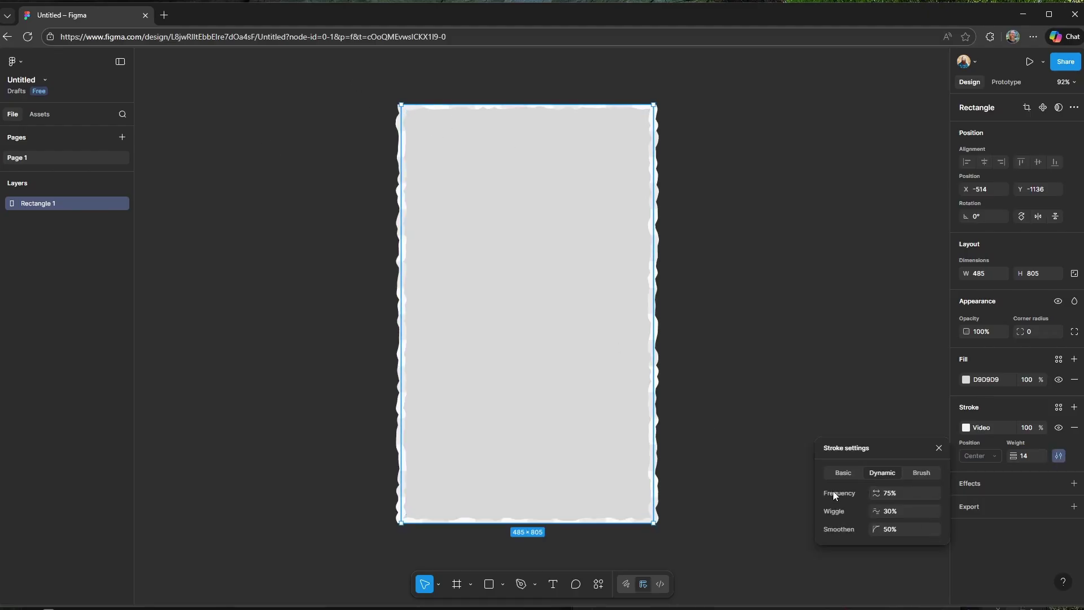
Switch the rectangle's stroke paint back to the solid colour EEFF00
{"action": "left_click", "coordinate": [965, 429]}
{"action": "left_click", "coordinate": [965, 429]}
{"action": "left_click", "coordinate": [965, 428]}
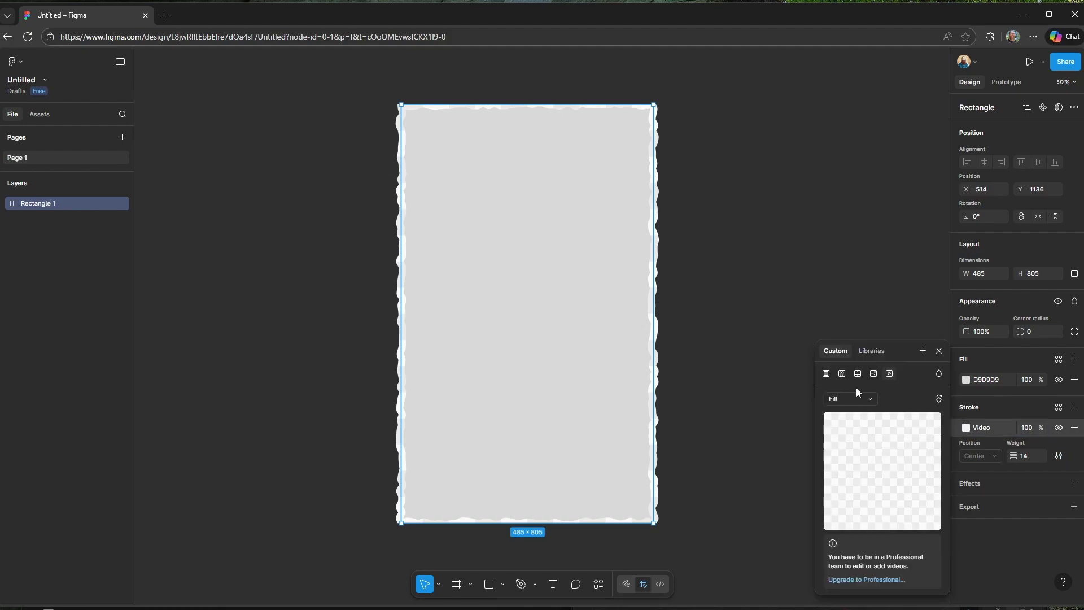
{"action": "left_click", "coordinate": [826, 374]}
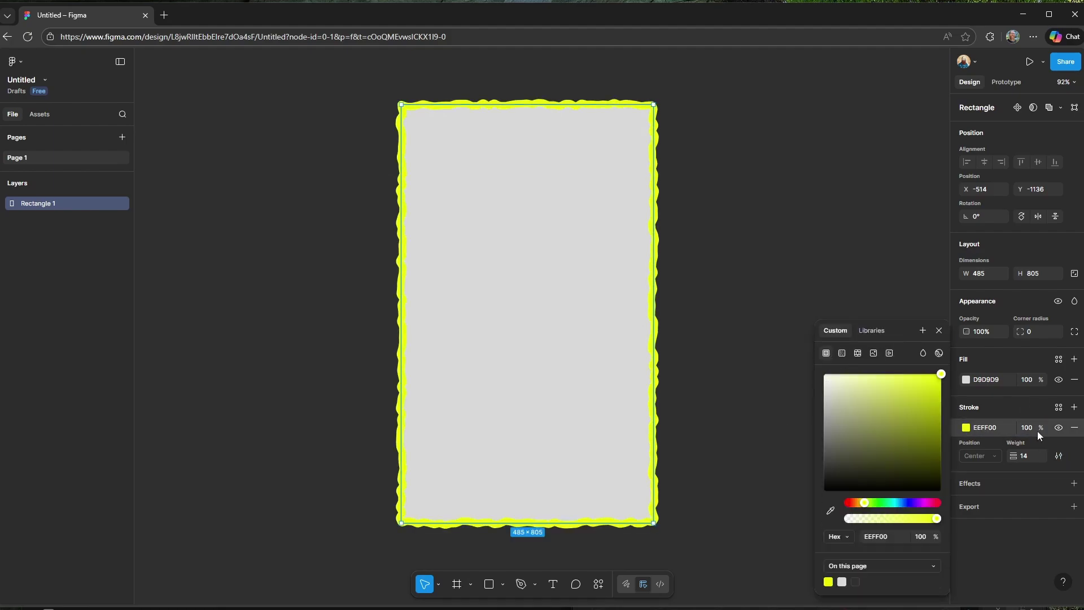
Set the dynamic stroke's frequency to 97% and its wiggle to 34%
{"action": "left_click", "coordinate": [1058, 456]}
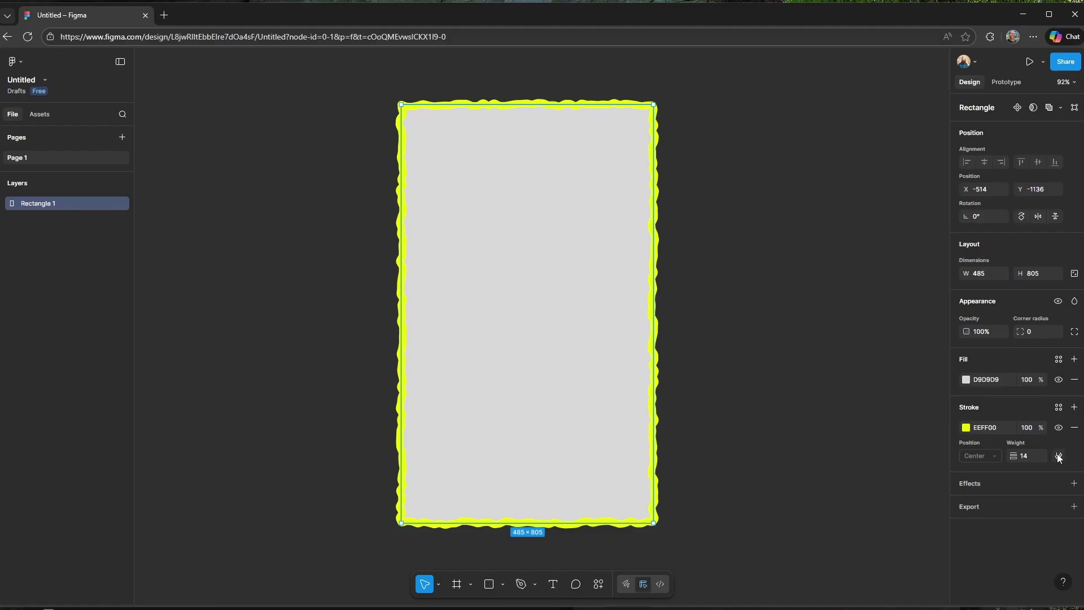
{"action": "left_click", "coordinate": [1058, 456]}
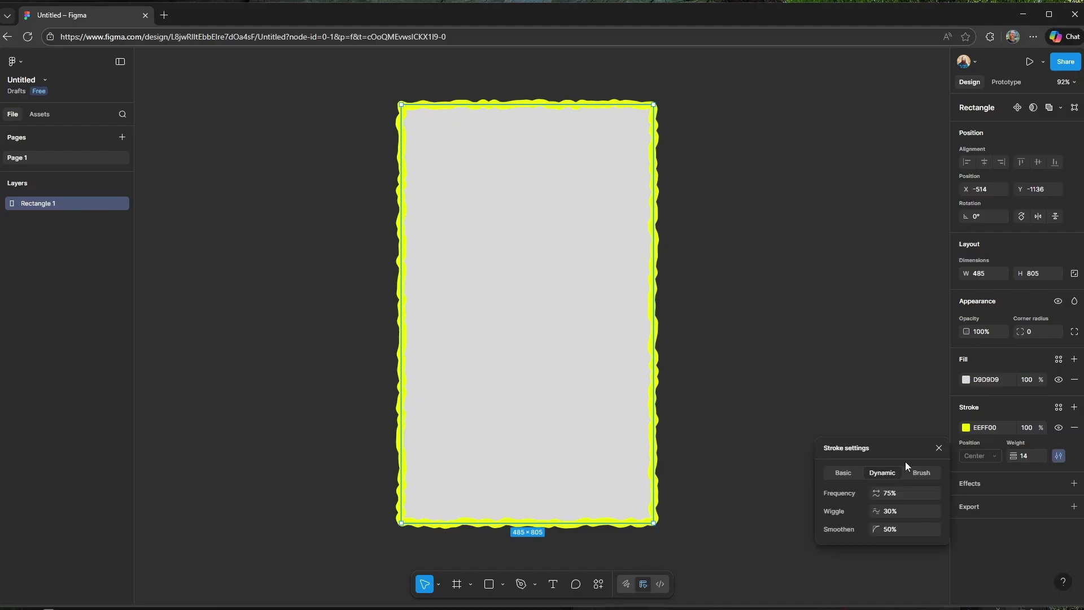
{"action": "mouse_move", "coordinate": [876, 493]}
{"action": "left_mouse_down"}
{"action": "mouse_move", "coordinate": [939, 491]}
{"action": "mouse_move", "coordinate": [818, 479]}
{"action": "mouse_move", "coordinate": [872, 483]}
{"action": "mouse_move", "coordinate": [878, 511]}
{"action": "mouse_move", "coordinate": [1040, 506]}
{"action": "mouse_move", "coordinate": [222, 424]}
{"action": "mouse_move", "coordinate": [636, 425]}
{"action": "mouse_move", "coordinate": [80, 457]}
{"action": "mouse_move", "coordinate": [552, 487]}
{"action": "mouse_move", "coordinate": [847, 484]}
{"action": "mouse_move", "coordinate": [898, 490]}
{"action": "mouse_move", "coordinate": [880, 493]}
{"action": "mouse_move", "coordinate": [889, 511]}
{"action": "left_mouse_up"}
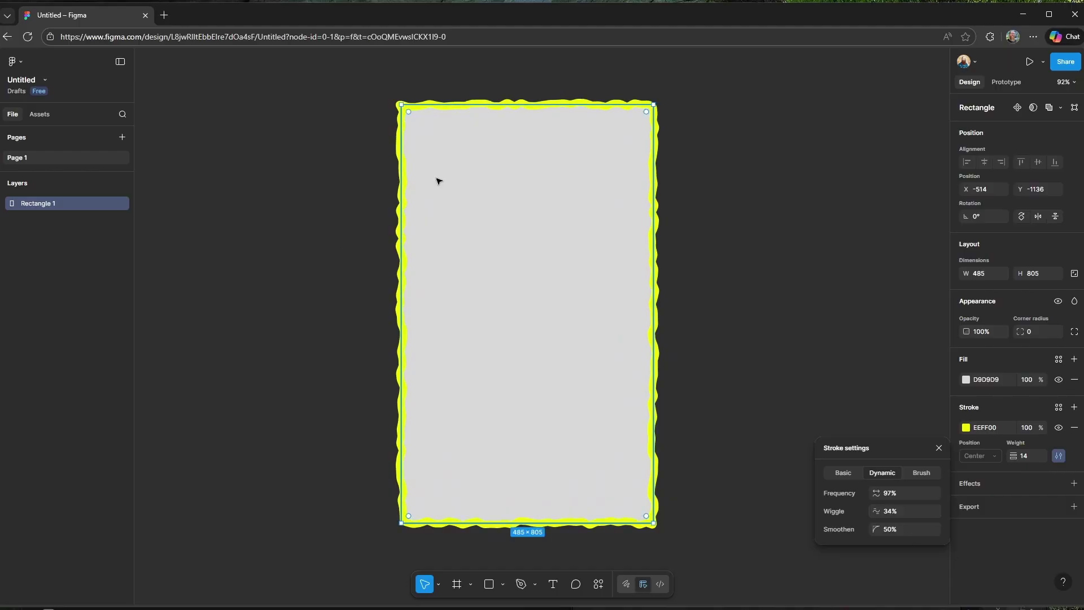
{"action": "left_click", "coordinate": [747, 220]}
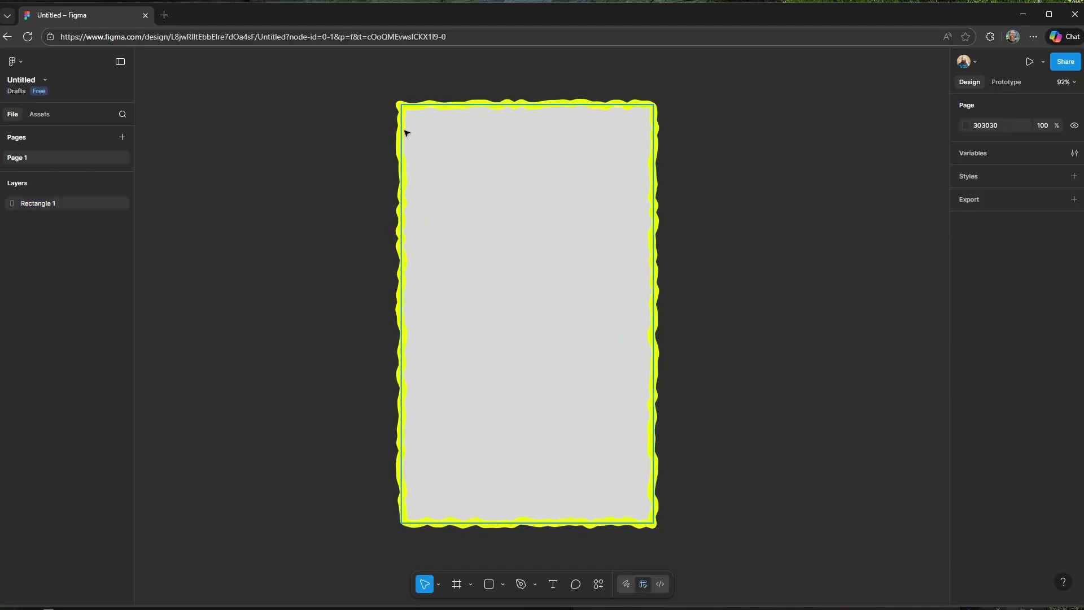
Change the rectangle's stroke colour to the orange-yellow FFC300
{"action": "left_click", "coordinate": [652, 200]}
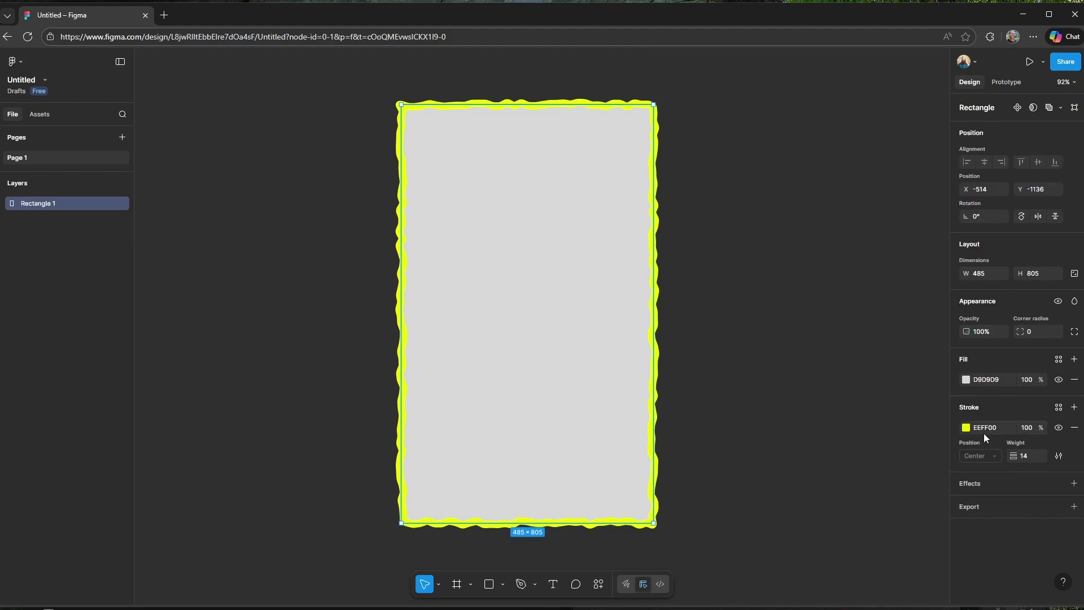
{"action": "left_click", "coordinate": [966, 428]}
{"action": "left_click_drag", "start_coordinate": [938, 391], "coordinate": [941, 373]}
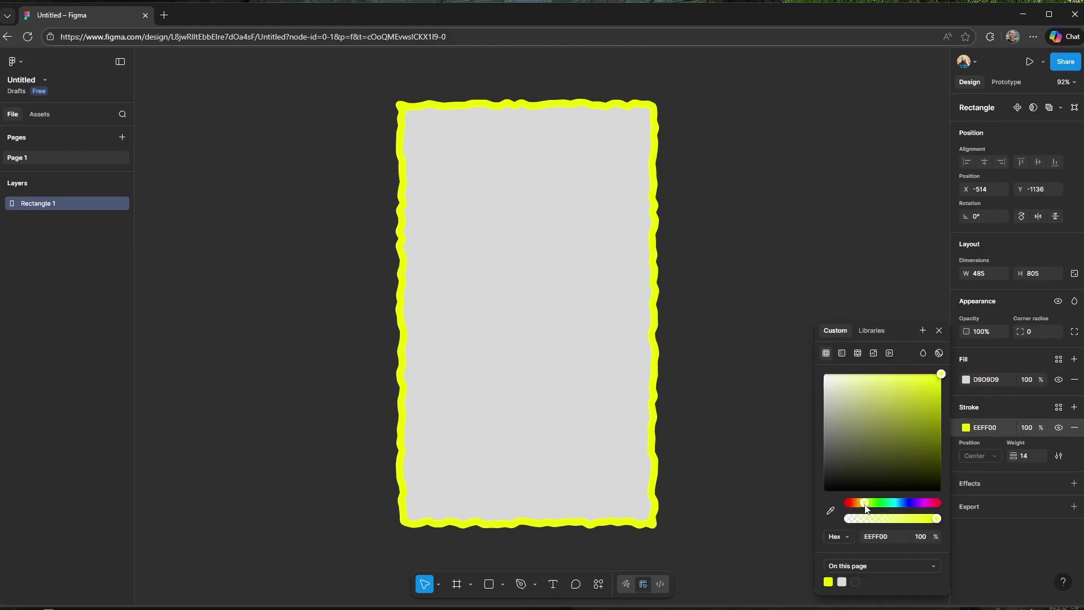
{"action": "left_click_drag", "start_coordinate": [865, 507], "coordinate": [859, 508]}
{"action": "left_click", "coordinate": [751, 225]}
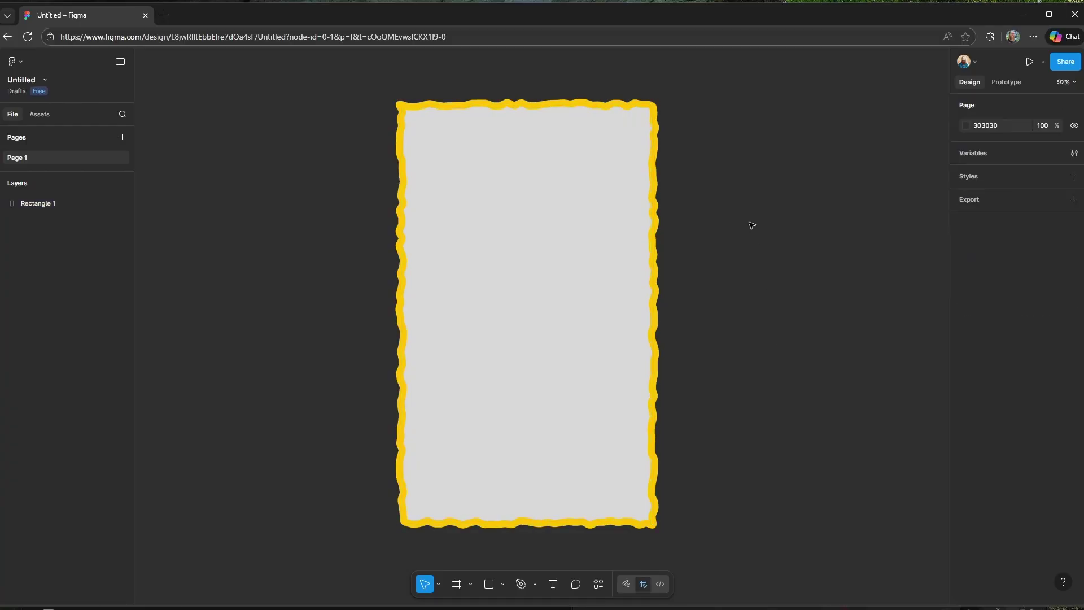
Change the rectangle's fill colour to white, FFFFFF
{"action": "left_click", "coordinate": [498, 211]}
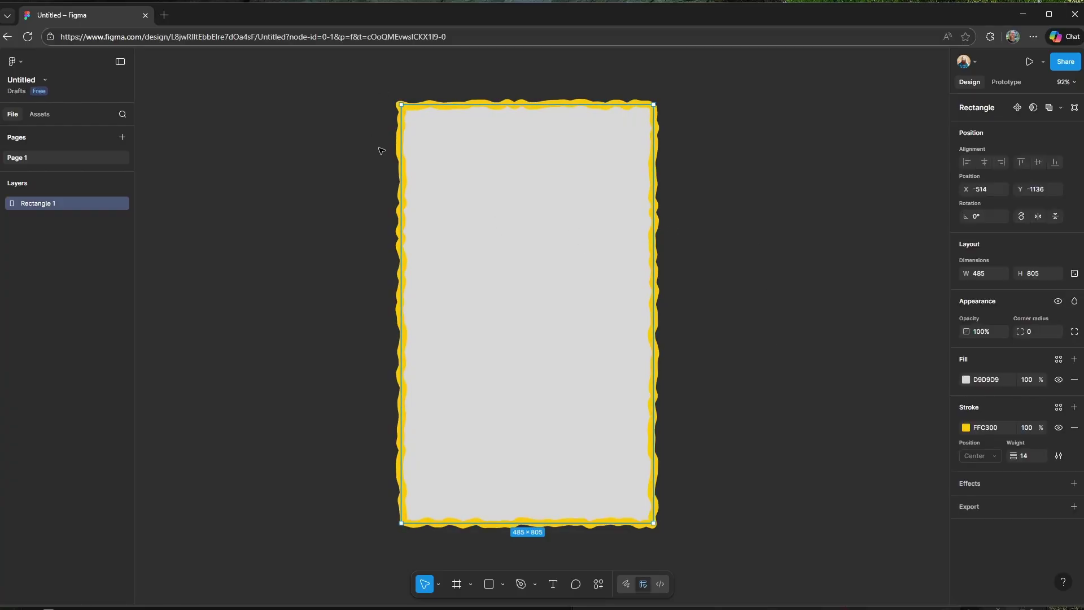
{"action": "left_click", "coordinate": [966, 381]}
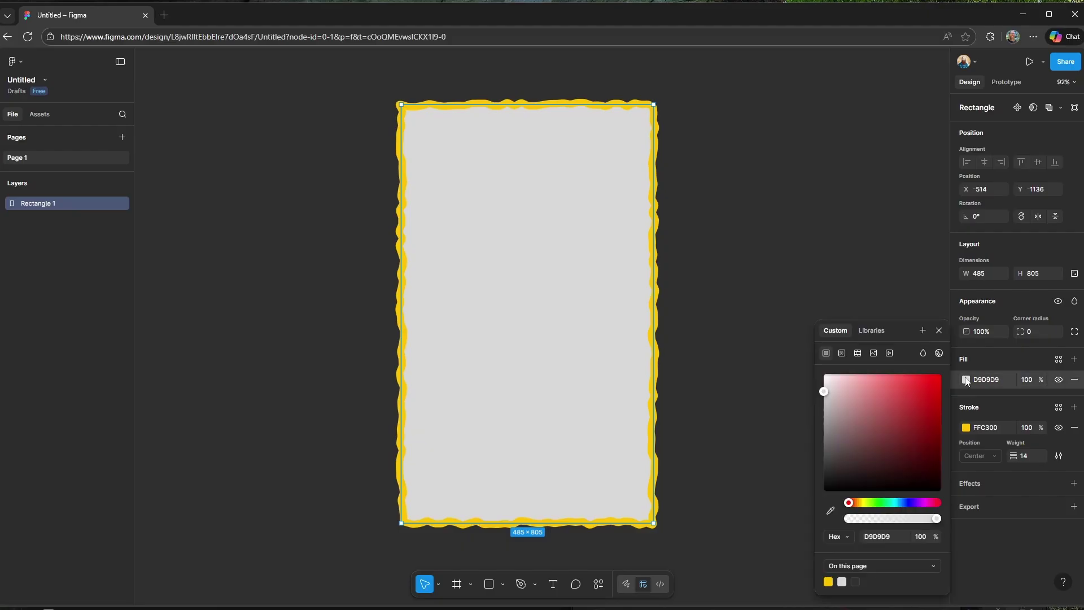
{"action": "left_click_drag", "start_coordinate": [831, 387], "coordinate": [815, 354]}
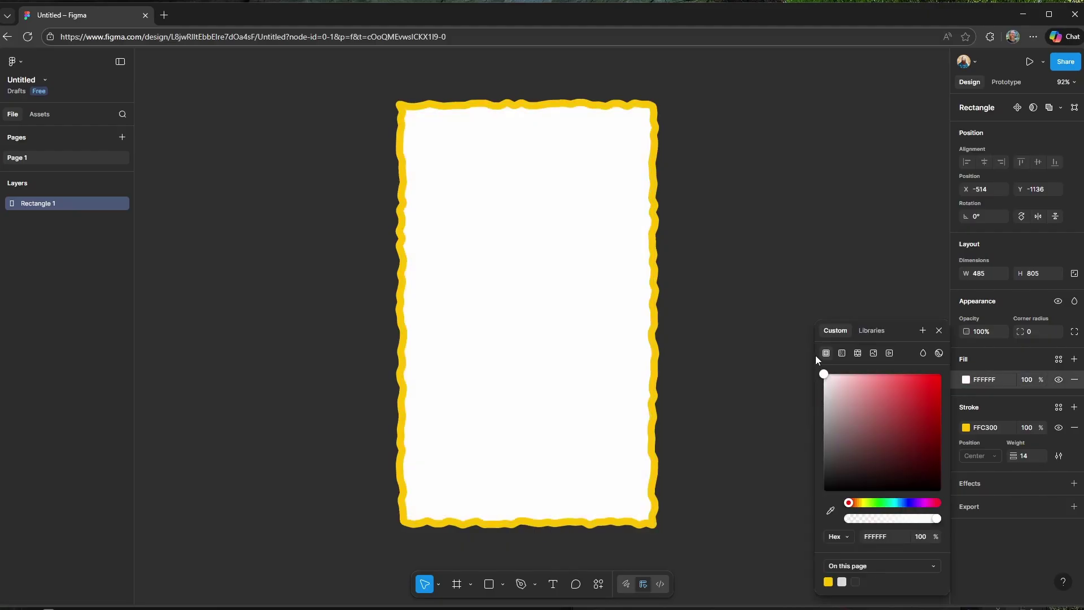
{"action": "left_click", "coordinate": [852, 169]}
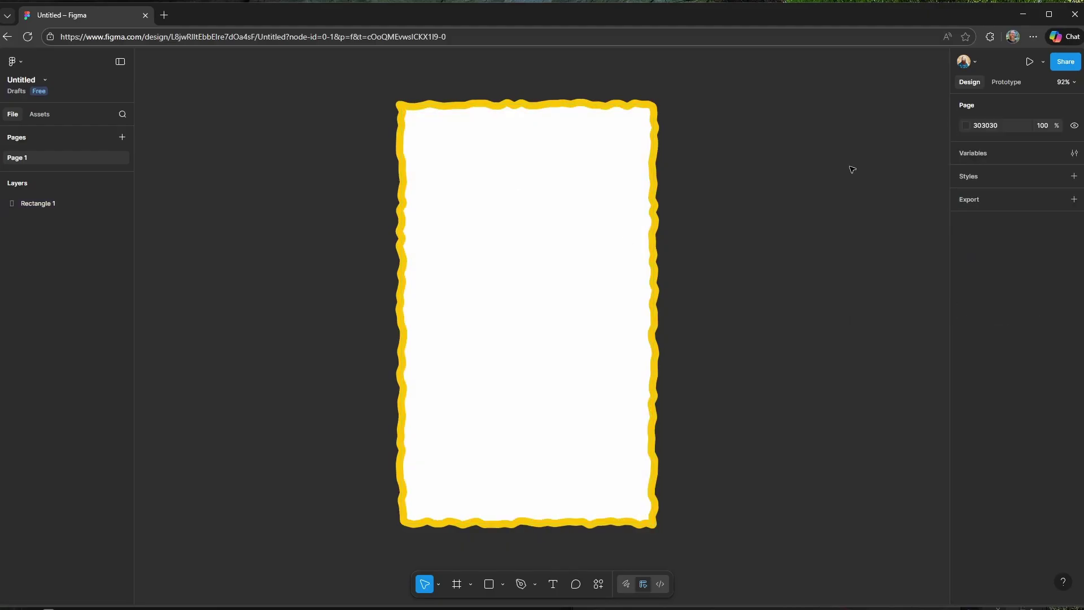
{"action": "left_click", "coordinate": [602, 266]}
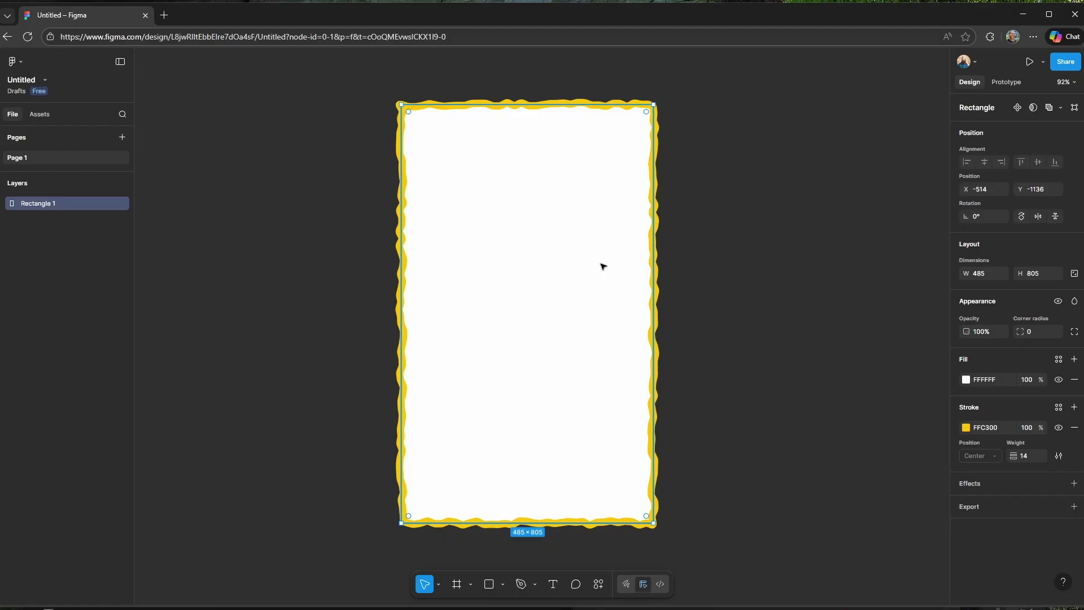
{"action": "left_click", "coordinate": [682, 221]}
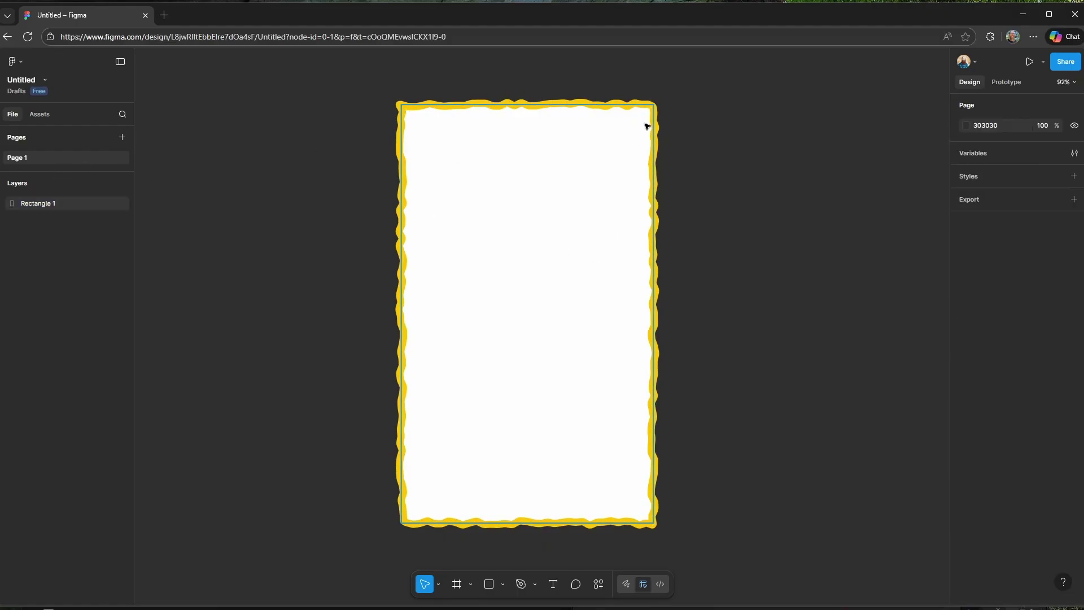
Draw an upright ellipse about 319 × 406 inside the white rectangle
{"action": "middle_click_drag", "start_coordinate": [846, 225], "coordinate": [685, 221]}
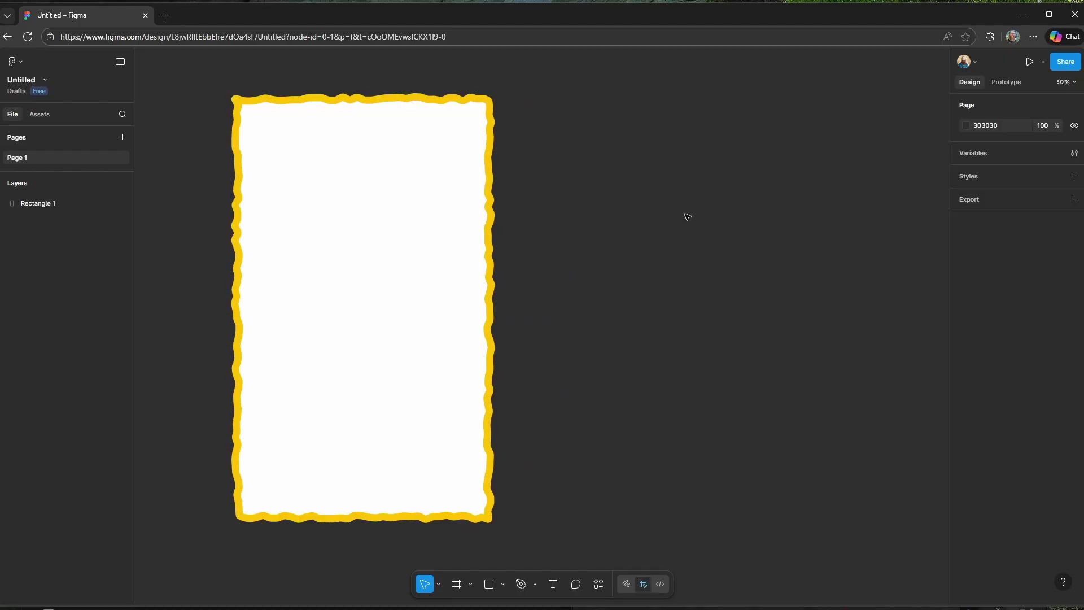
{"action": "left_click", "coordinate": [418, 241]}
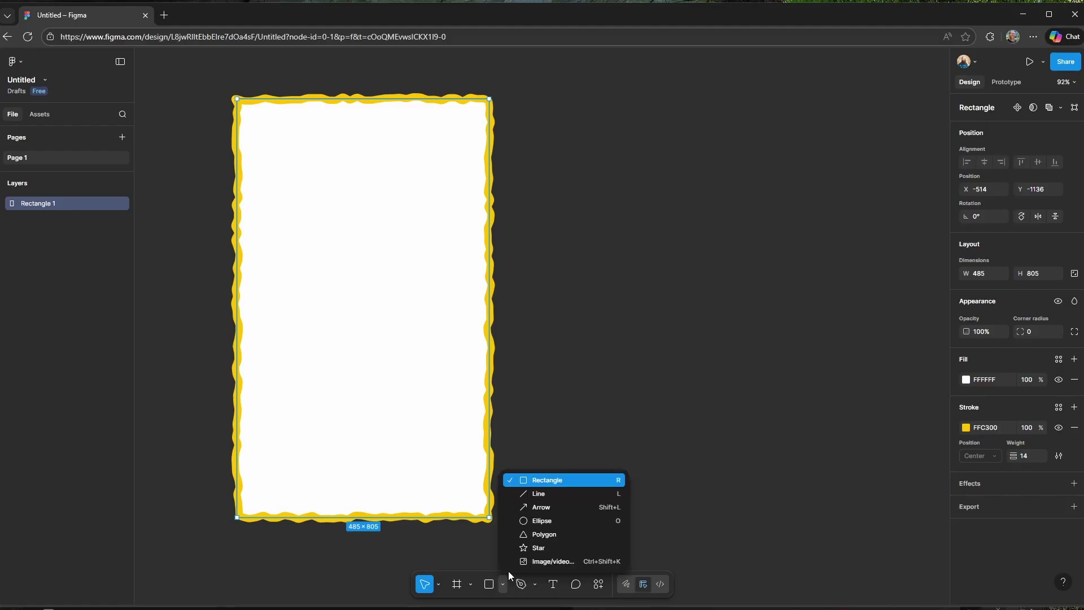
{"action": "left_click", "coordinate": [502, 584]}
{"action": "left_click", "coordinate": [574, 520]}
{"action": "mouse_move", "coordinate": [302, 191]}
{"action": "left_mouse_down"}
{"action": "mouse_move", "coordinate": [380, 387]}
{"action": "mouse_move", "coordinate": [409, 416]}
{"action": "mouse_move", "coordinate": [530, 416]}
{"action": "mouse_move", "coordinate": [477, 363]}
{"action": "mouse_move", "coordinate": [398, 390]}
{"action": "mouse_move", "coordinate": [452, 418]}
{"action": "mouse_move", "coordinate": [467, 401]}
{"action": "left_mouse_up"}
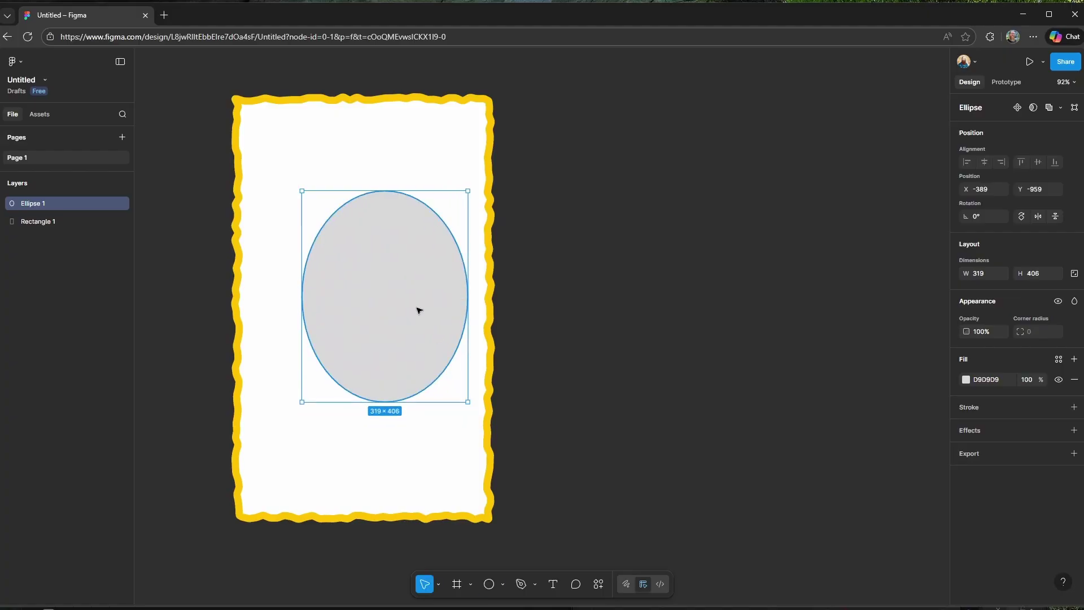
Enlarge the ellipse to about 348 × 458 and centre it within the rectangle
{"action": "left_click_drag", "start_coordinate": [419, 307], "coordinate": [396, 322]}
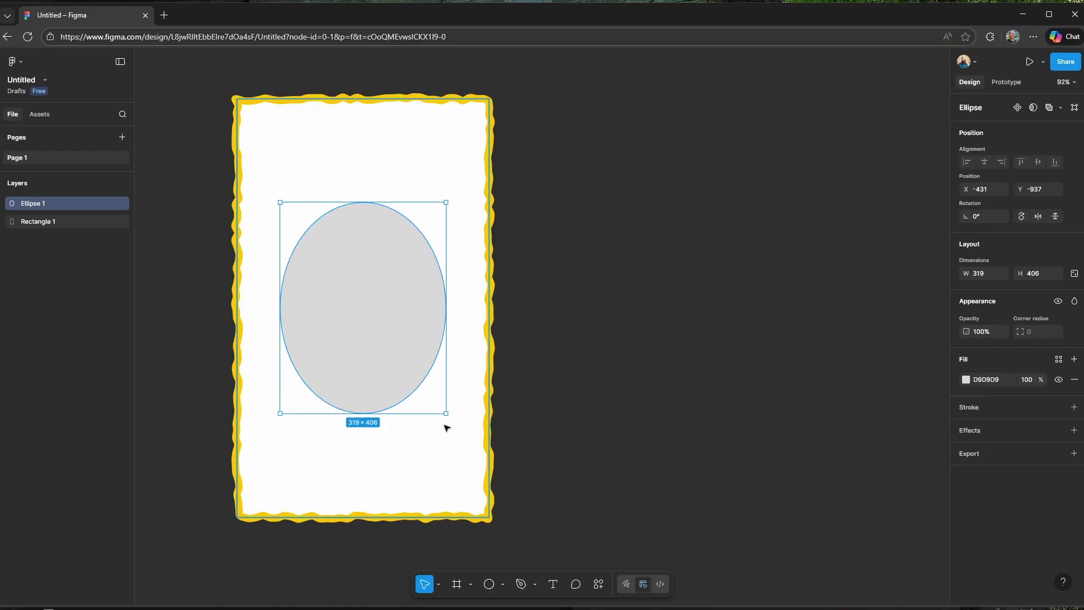
{"action": "left_click_drag", "start_coordinate": [445, 414], "coordinate": [461, 440]}
{"action": "left_click_drag", "start_coordinate": [378, 334], "coordinate": [371, 322]}
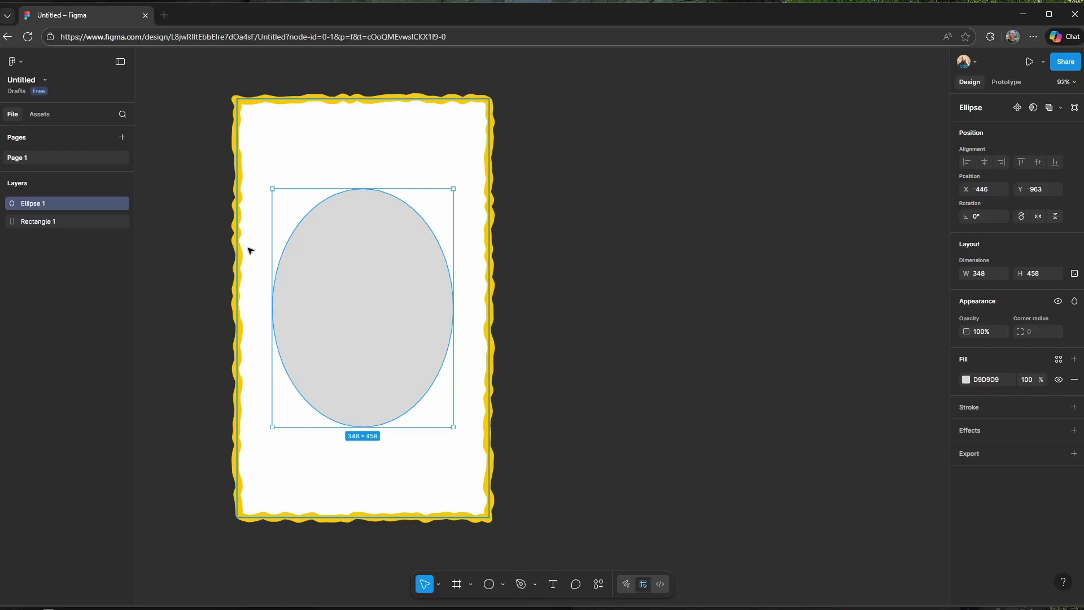
{"action": "left_click", "coordinate": [516, 252]}
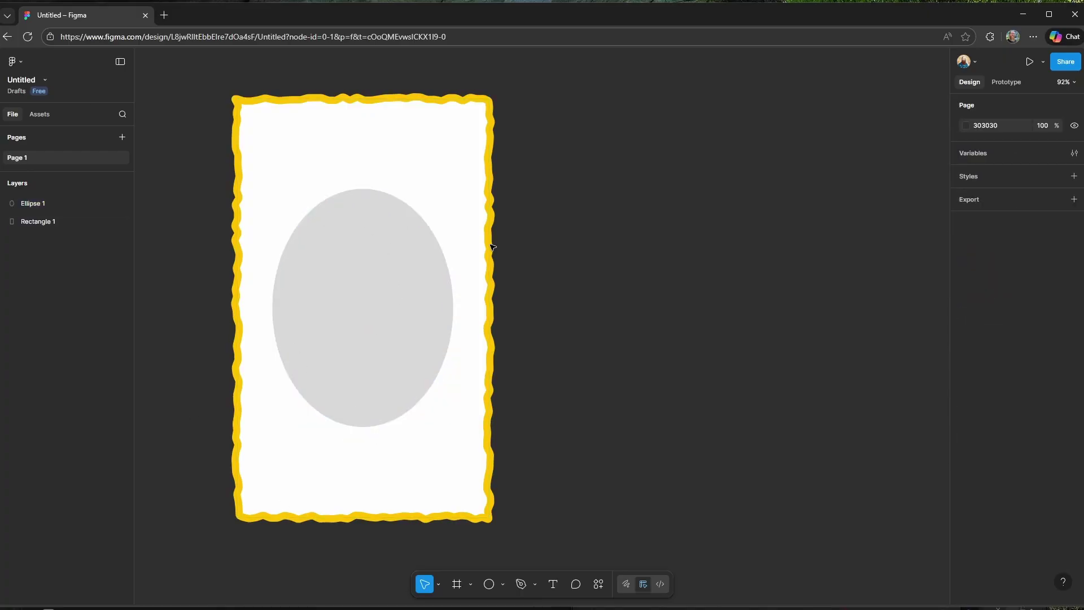
Select the ellipse and rectangle together and subtract the ellipse from the rectangle
{"action": "left_click", "coordinate": [41, 202]}
{"action": "left_click", "coordinate": [60, 221], "text": "shift"}
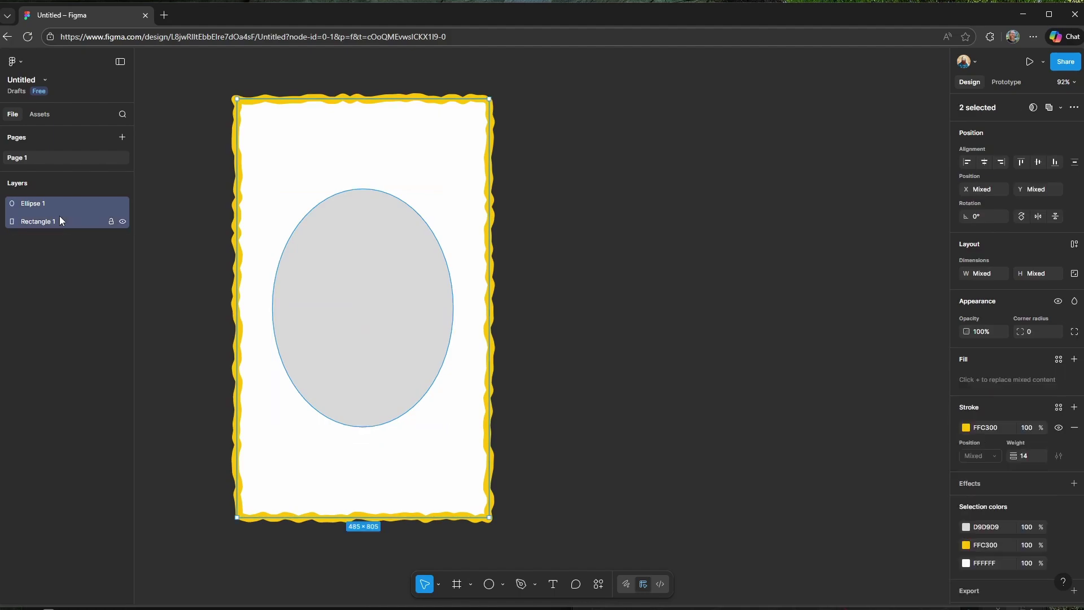
{"action": "left_click", "coordinate": [1057, 107]}
{"action": "left_click", "coordinate": [1018, 141]}
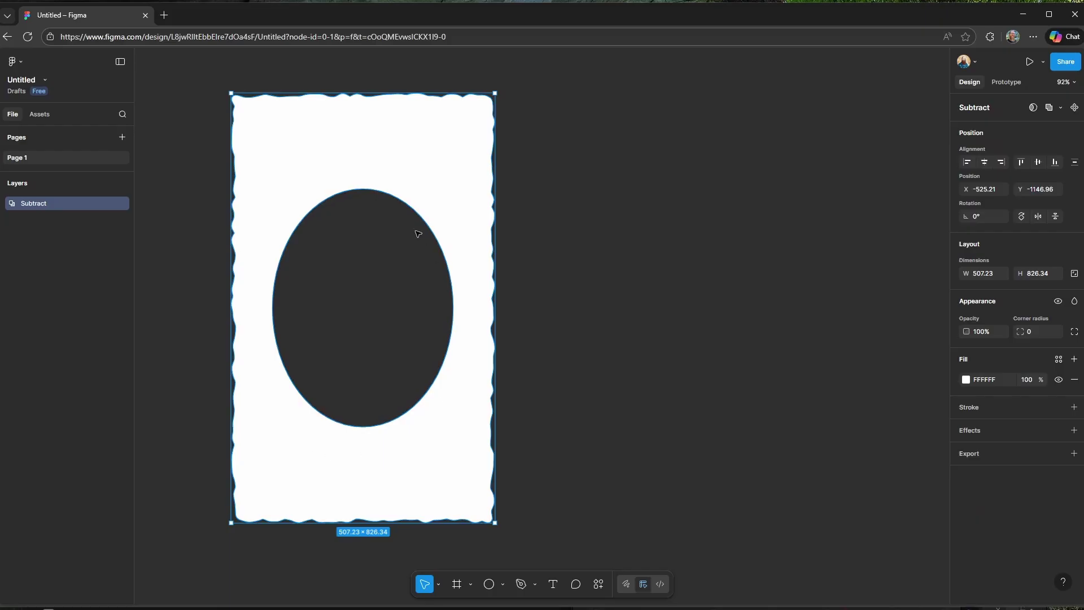
Reselect the subtracted shape and expand its layer to list the shapes it contains
{"action": "left_click", "coordinate": [520, 180]}
{"action": "left_click", "coordinate": [445, 162]}
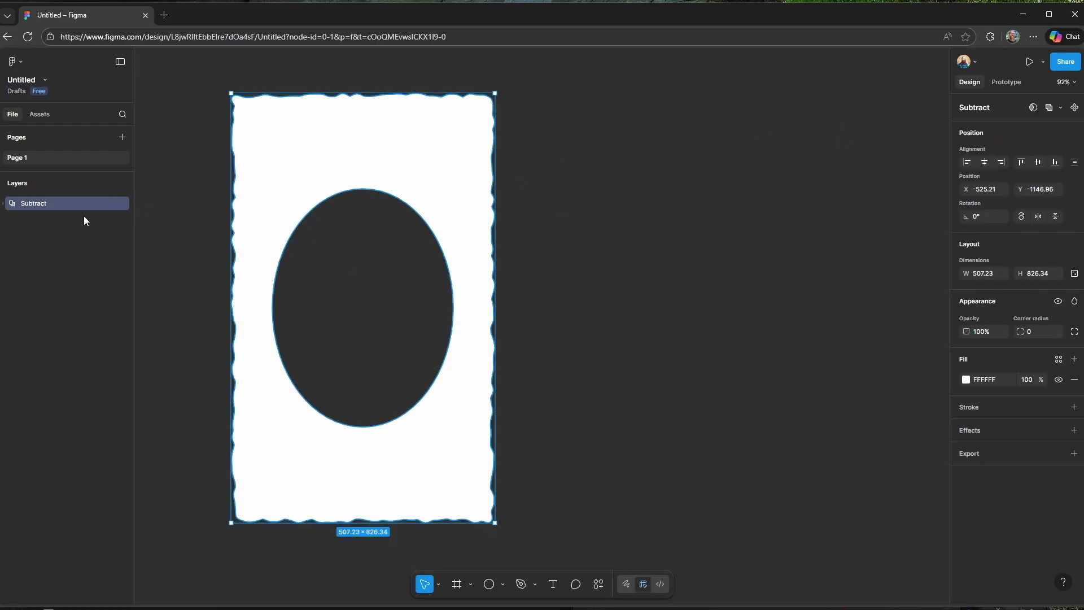
{"action": "left_click", "coordinate": [3, 203]}
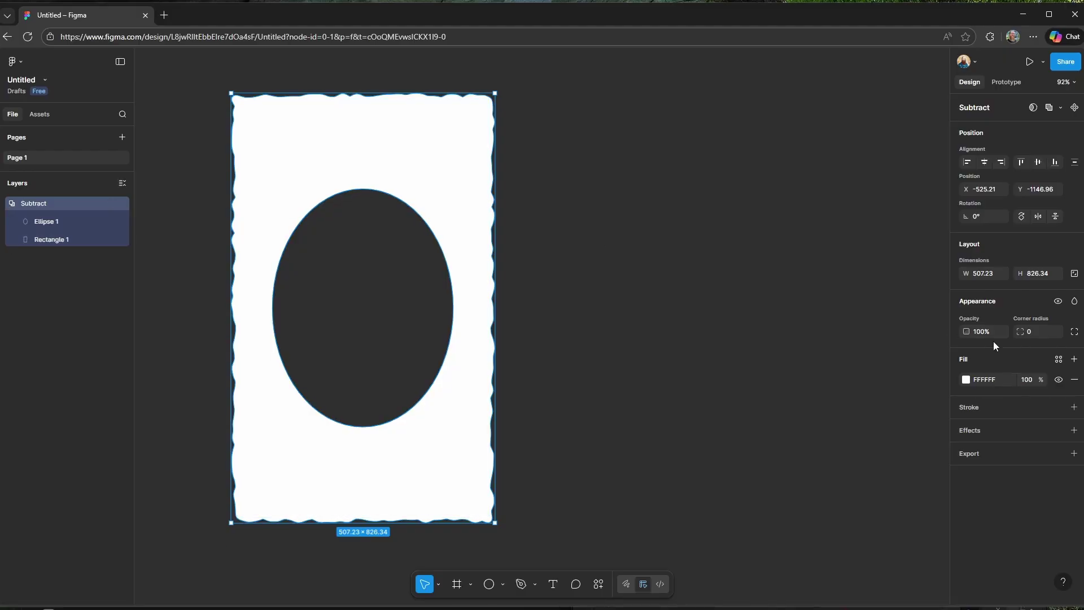
Add a yellow FFF600 stroke with weight 14 to the subtracted shape
{"action": "left_click", "coordinate": [1074, 408]}
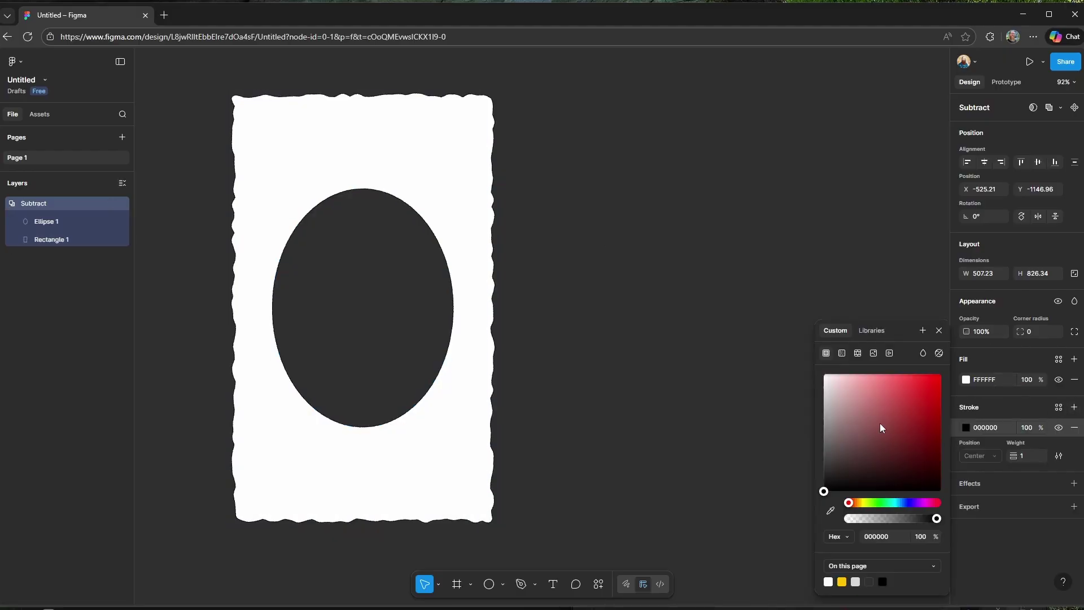
{"action": "left_click_drag", "start_coordinate": [870, 503], "coordinate": [862, 503]}
{"action": "left_click_drag", "start_coordinate": [868, 452], "coordinate": [963, 369]}
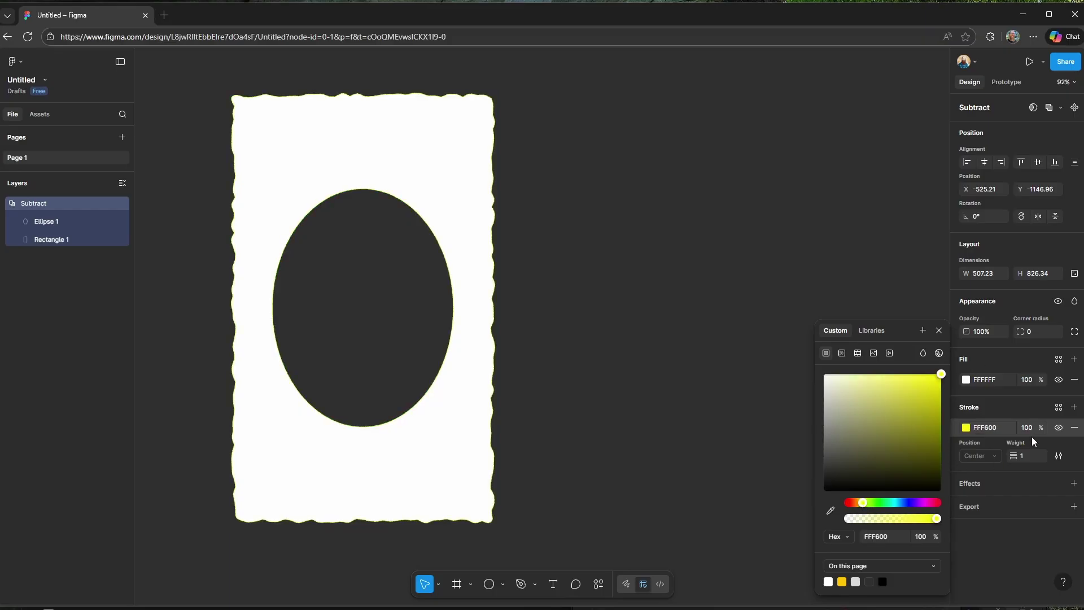
{"action": "left_click_drag", "start_coordinate": [1013, 456], "coordinate": [1027, 455]}
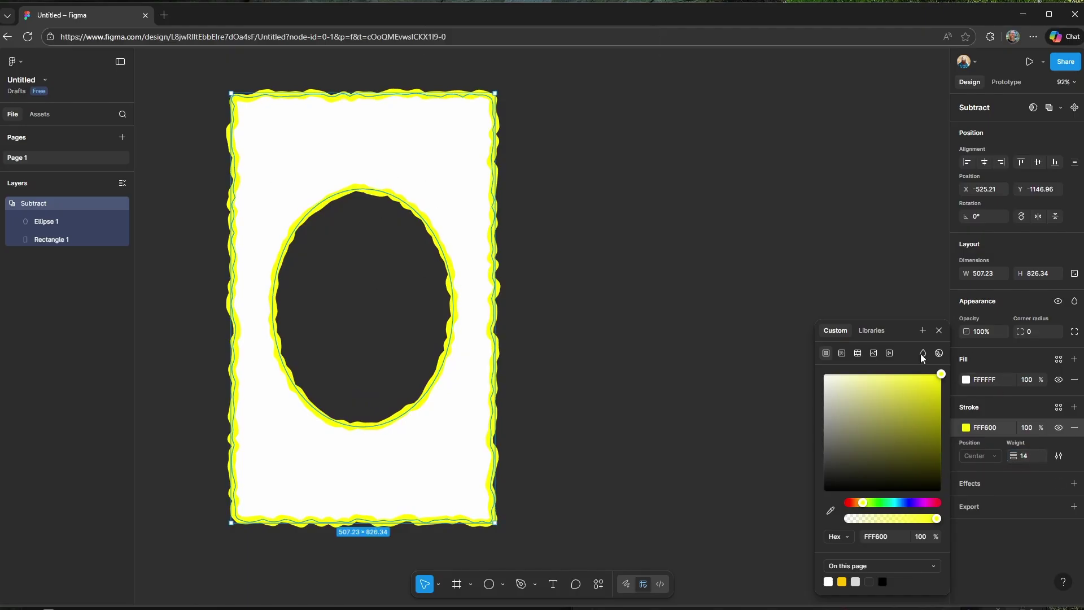
Remove the stroke from Rectangle 1 inside the subtracted shape and check the stroke settings of Ellipse 1 and the parent shape
{"action": "left_click", "coordinate": [58, 243]}
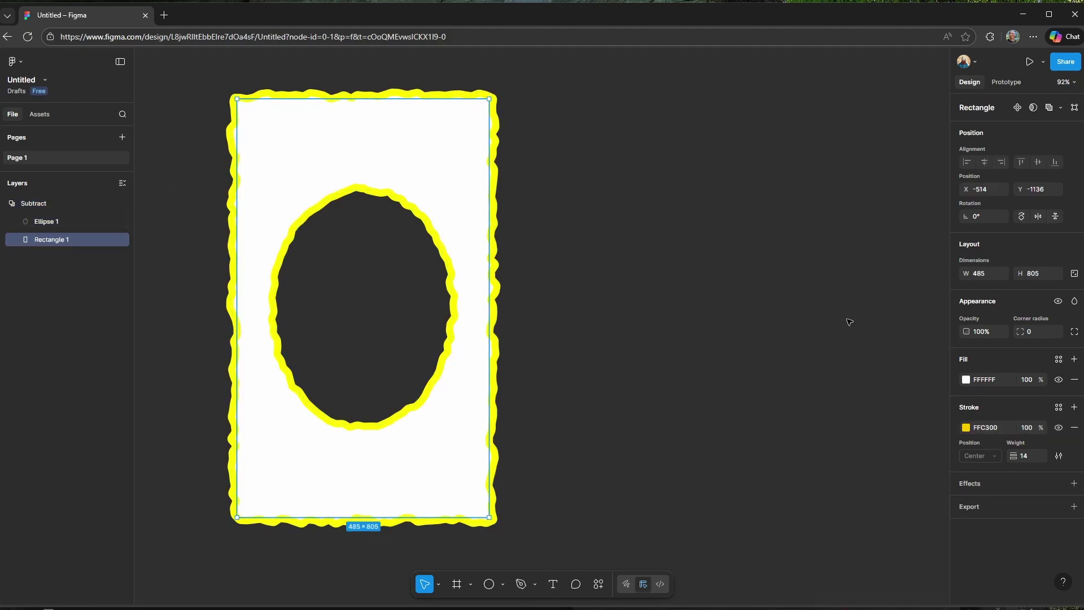
{"action": "left_click", "coordinate": [1073, 428]}
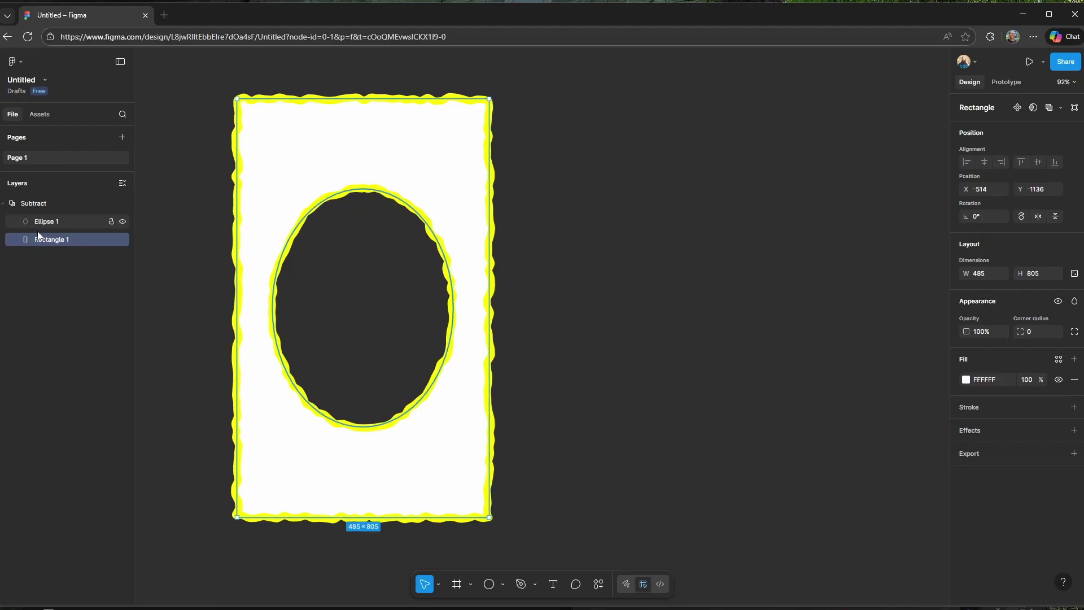
{"action": "left_click", "coordinate": [57, 224]}
{"action": "left_click", "coordinate": [57, 207]}
{"action": "left_click", "coordinate": [57, 223]}
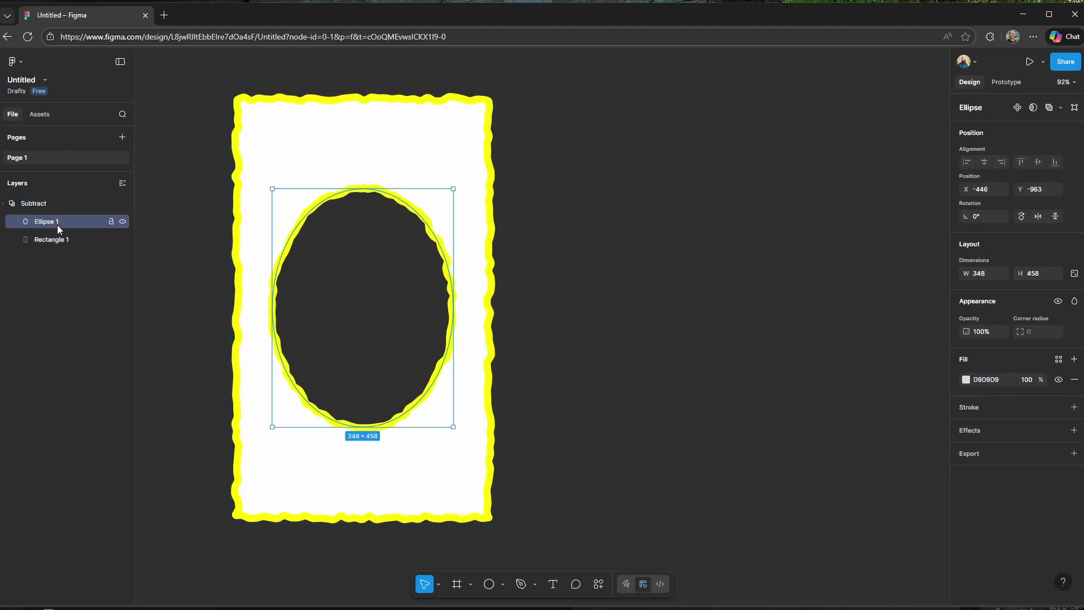
{"action": "left_click", "coordinate": [57, 206]}
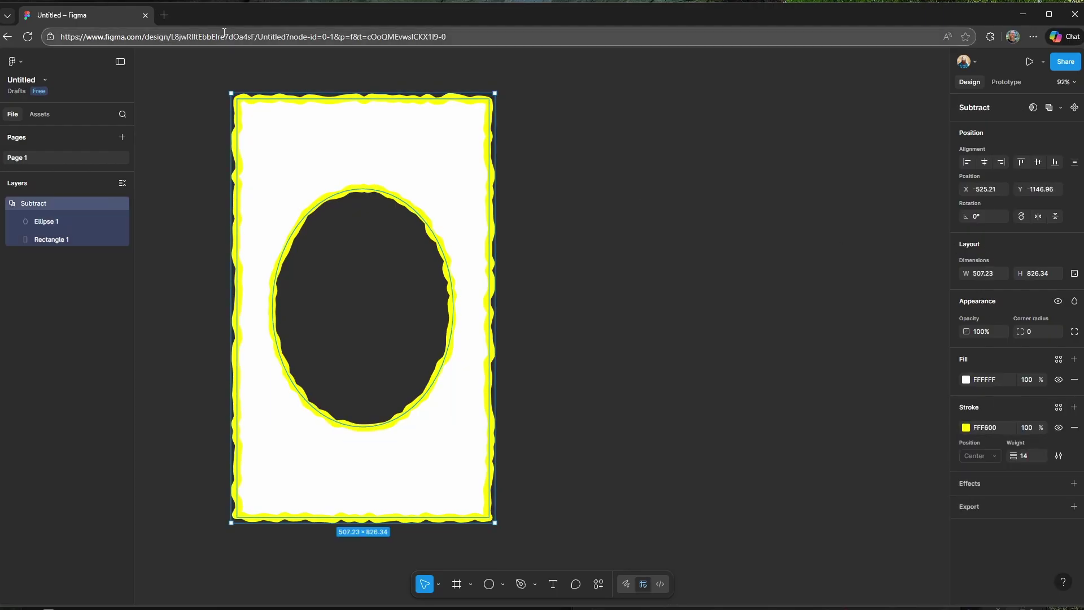
{"action": "left_click", "coordinate": [672, 212]}
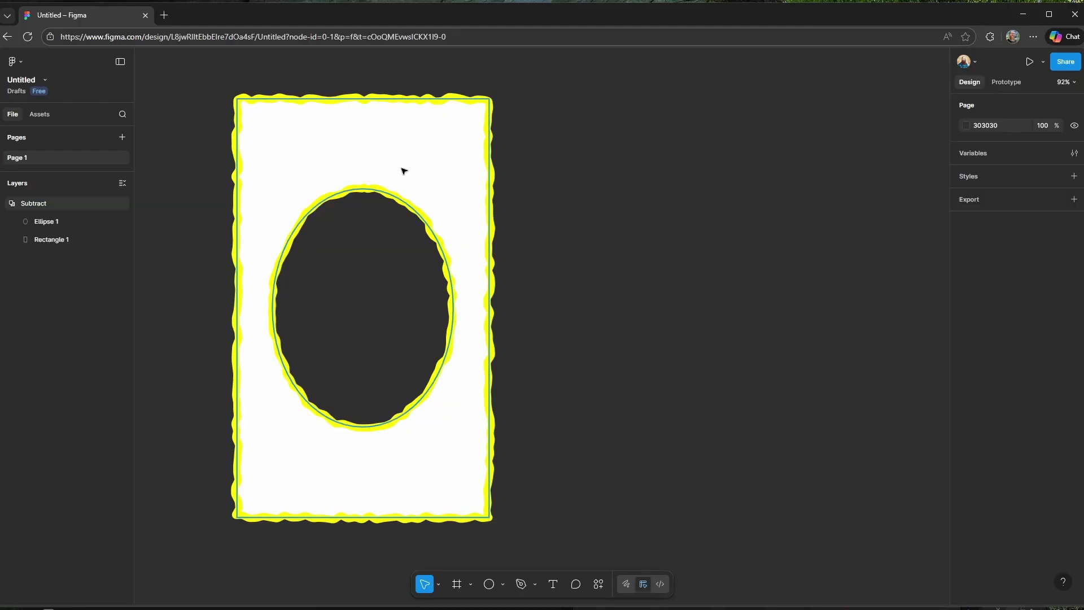
Rename the subtracted shape's layer to Card
{"action": "left_click", "coordinate": [402, 169]}
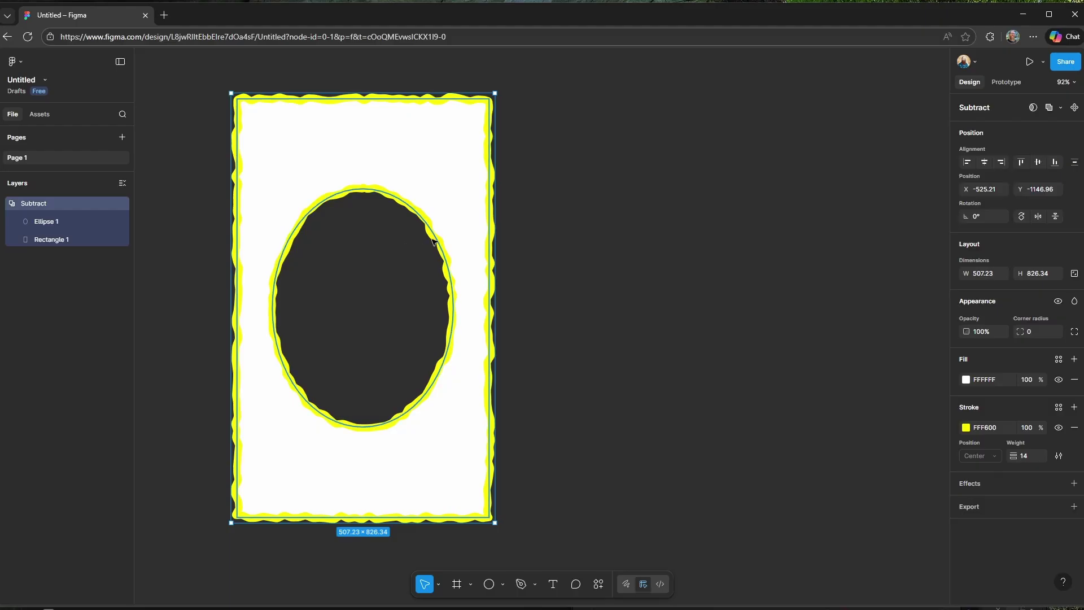
{"action": "double_click", "coordinate": [63, 205]}
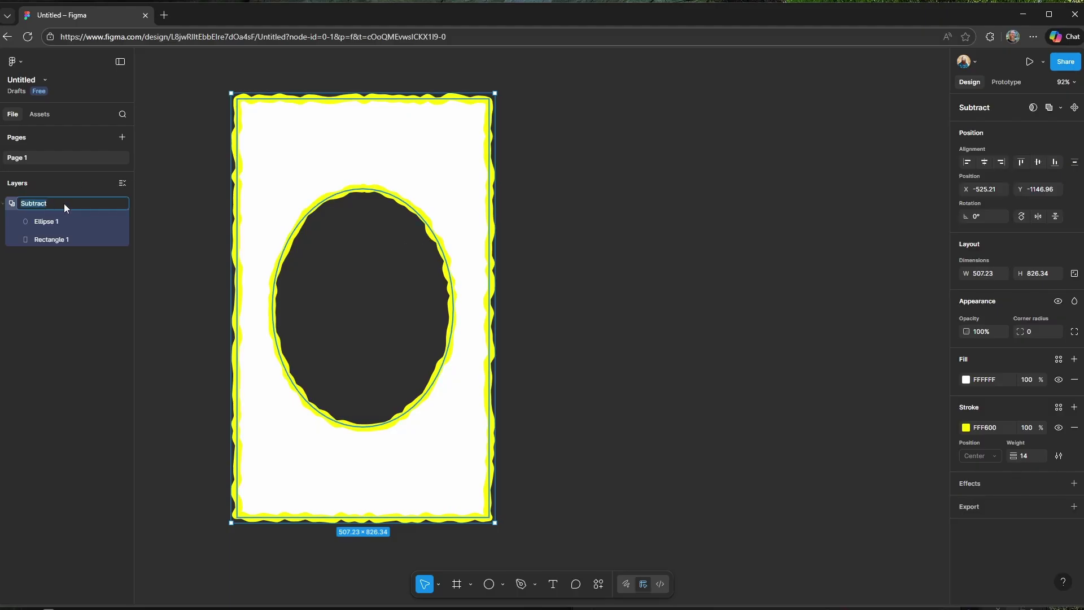
{"action": "type", "text": "Card"}
{"action": "key", "text": "Return"}
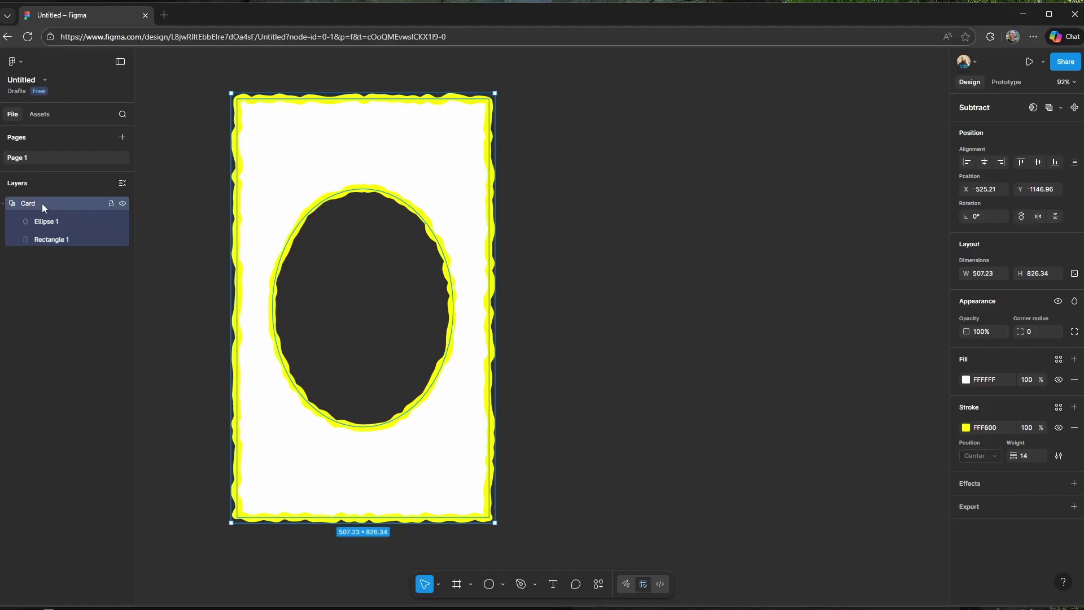
Duplicate the card and place the copy beside the original, level with it
{"action": "key", "text": "ctrl+alt+g"}
{"action": "left_click", "coordinate": [46, 224]}
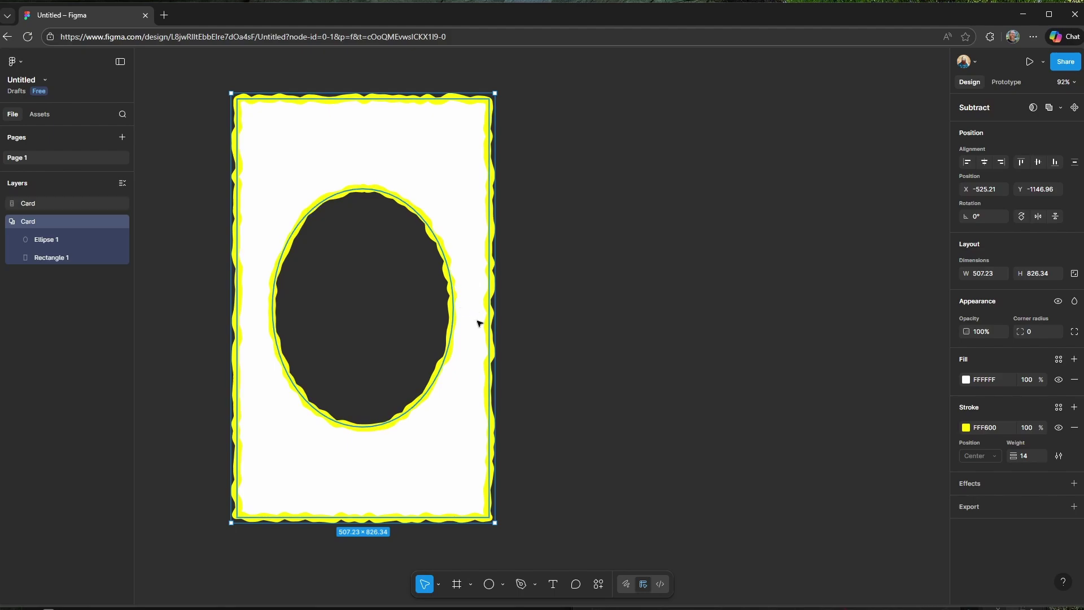
{"action": "left_click_drag", "start_coordinate": [460, 290], "coordinate": [825, 296], "text": "alt"}
Change the copied card's stroke colour to black 000000
{"action": "left_click", "coordinate": [966, 428]}
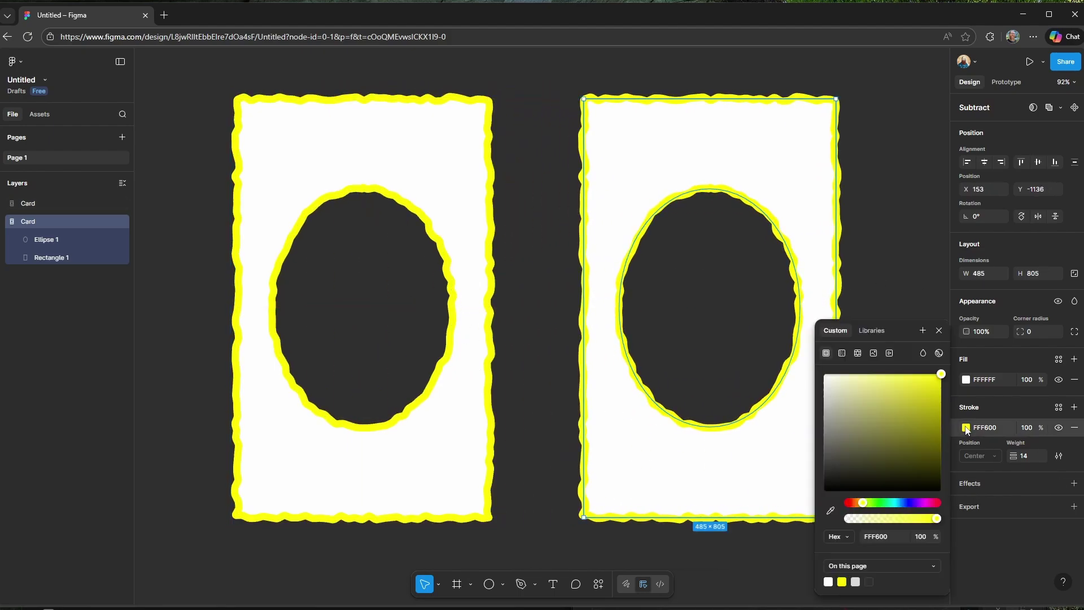
{"action": "left_click_drag", "start_coordinate": [910, 376], "coordinate": [767, 542]}
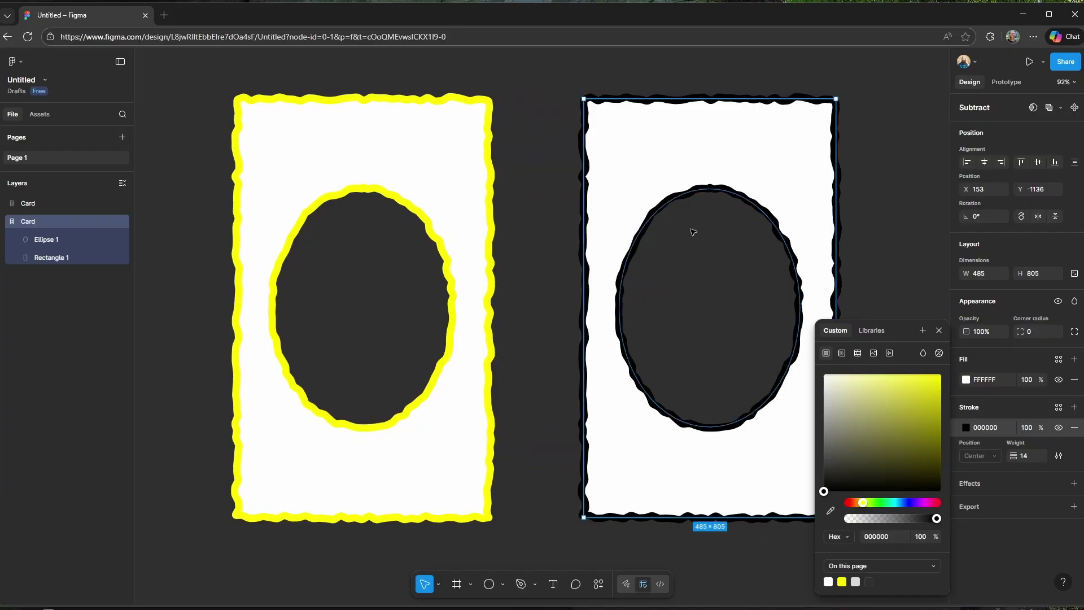
{"action": "left_click", "coordinate": [556, 106]}
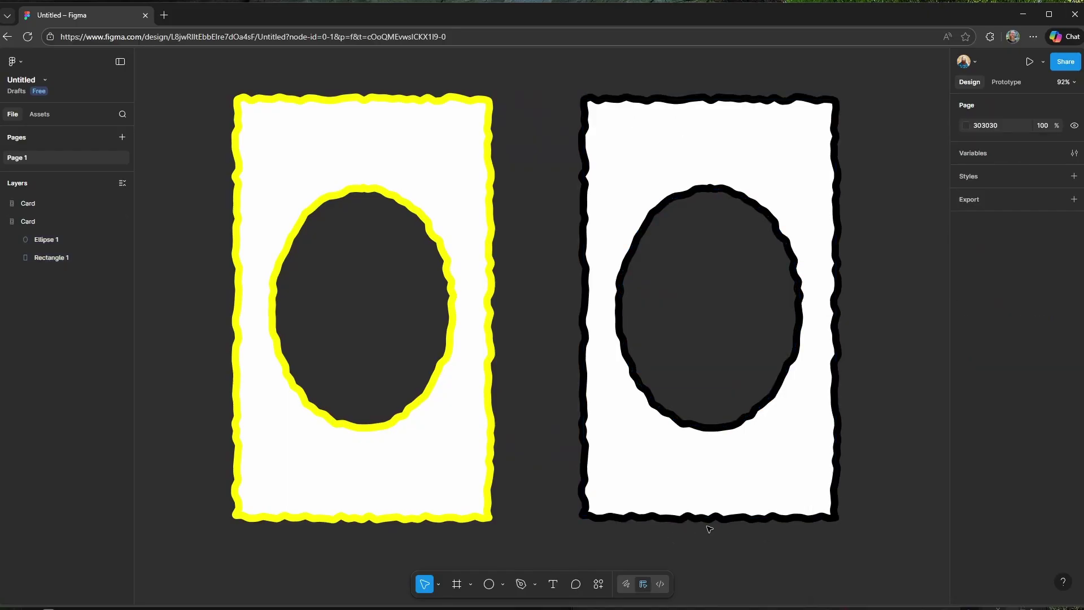
{"action": "left_click", "coordinate": [679, 325]}
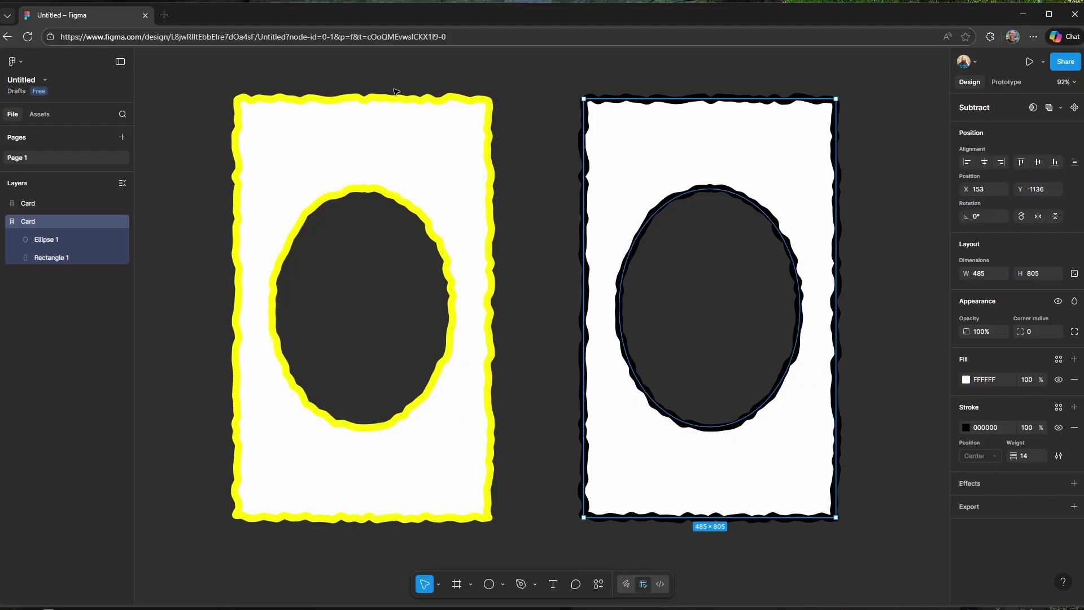
{"action": "left_click", "coordinate": [559, 73]}
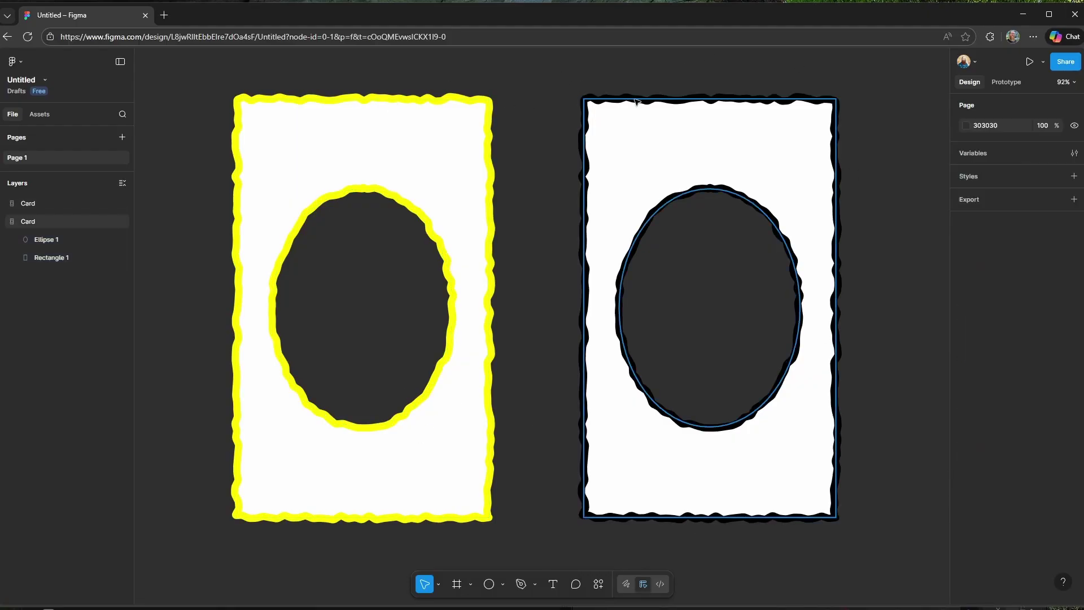
{"action": "left_click_drag", "start_coordinate": [453, 78], "coordinate": [669, 161]}
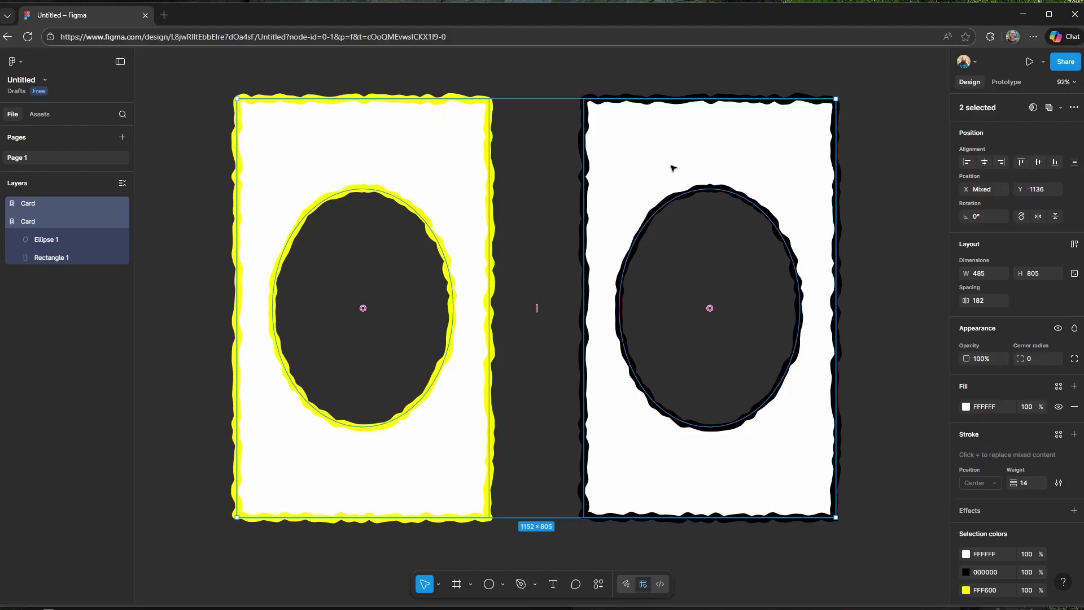
{"action": "left_click", "coordinate": [512, 70]}
Add a PNG export setting at 2x scale to the yellow-bordered card
{"action": "left_click", "coordinate": [384, 192]}
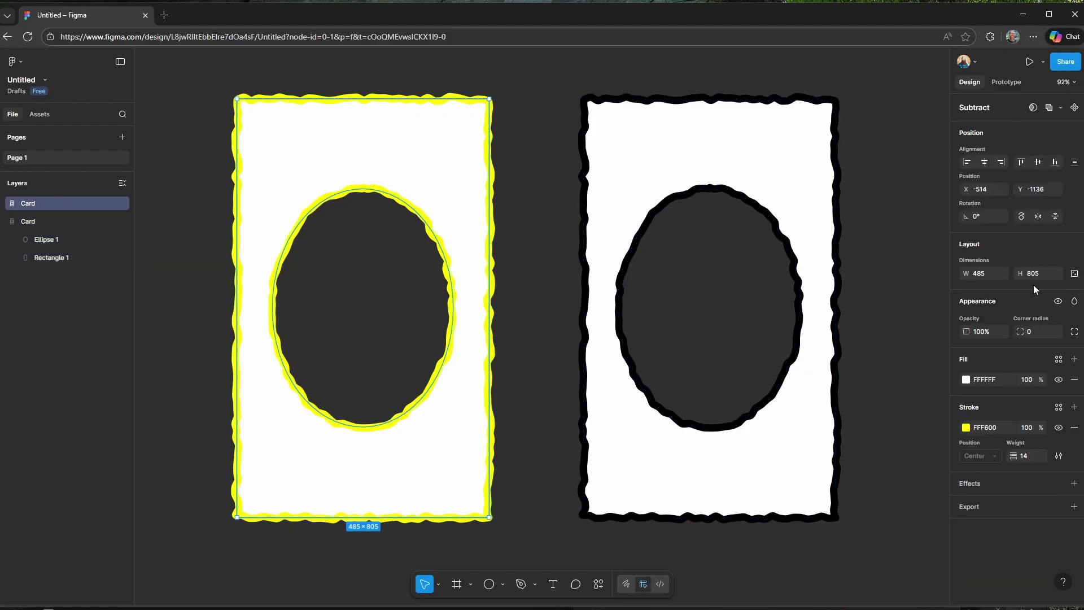
{"action": "left_click", "coordinate": [984, 510]}
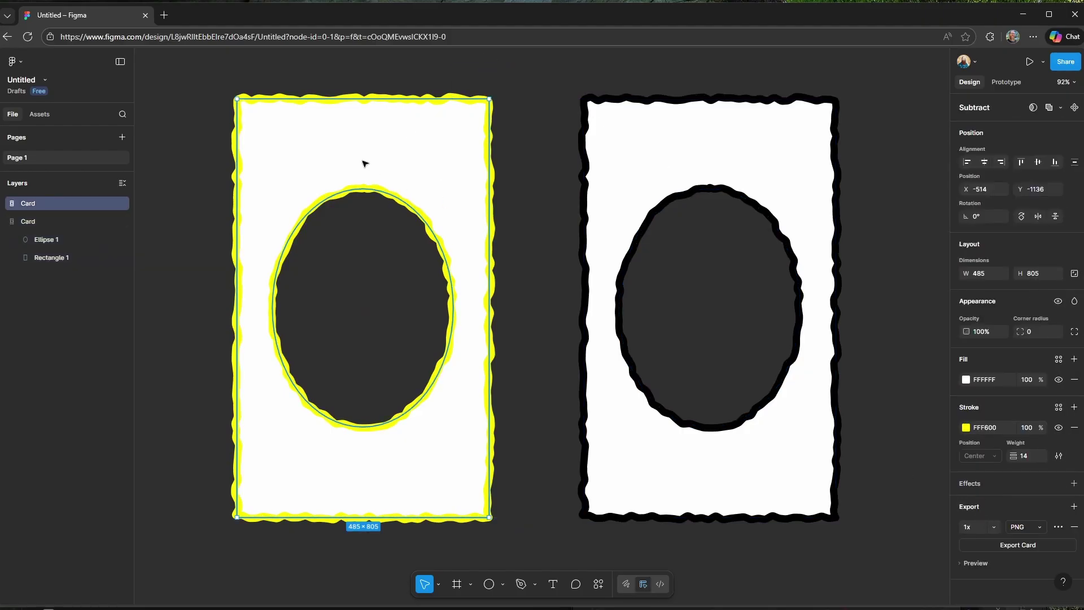
{"action": "left_click_drag", "start_coordinate": [516, 78], "coordinate": [263, 285]}
{"action": "left_click", "coordinate": [3, 203]}
{"action": "key", "text": "Escape"}
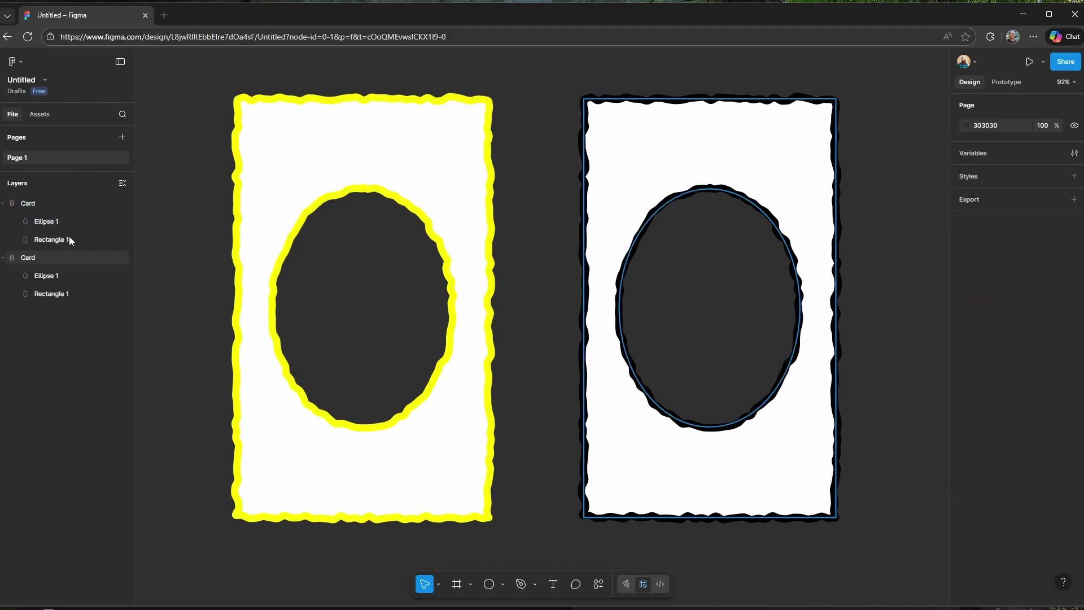
{"action": "left_click", "coordinate": [52, 205]}
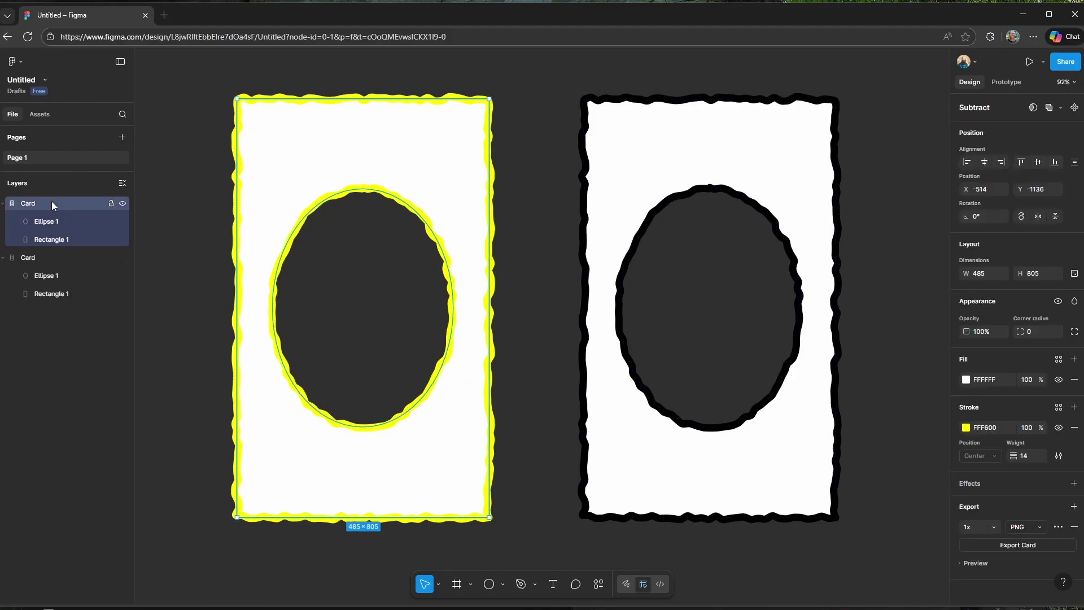
{"action": "left_click", "coordinate": [993, 527]}
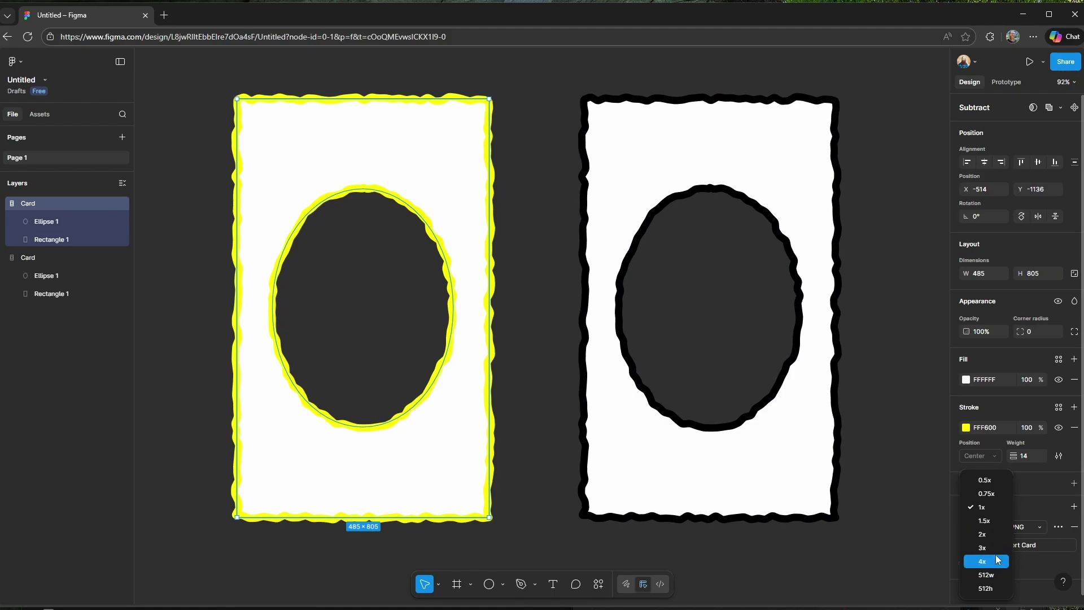
{"action": "left_click", "coordinate": [993, 534]}
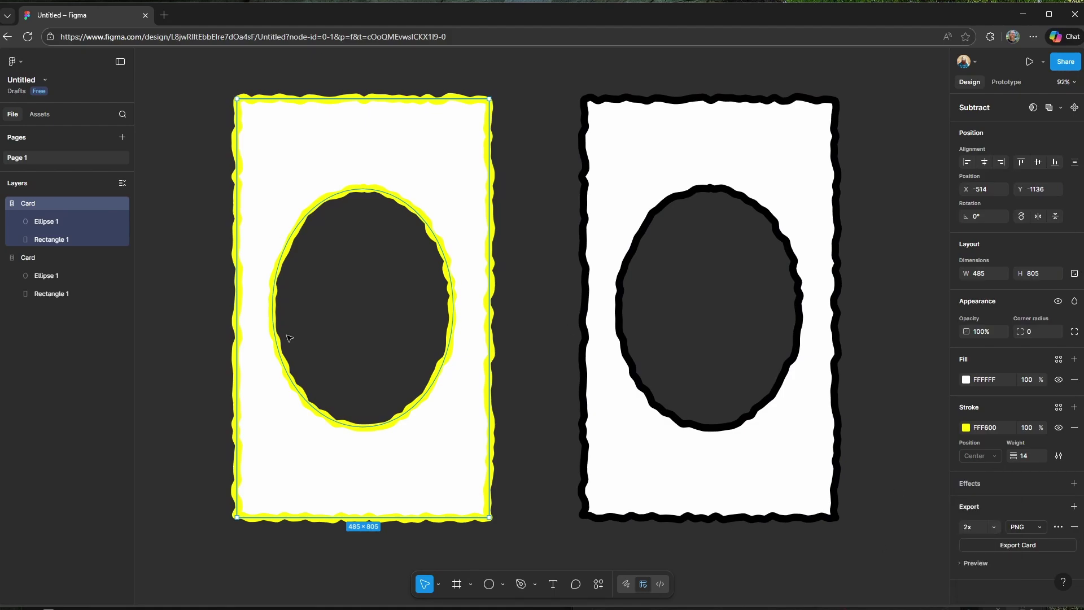
Export the yellow-bordered card as Card.png into the Assets folder of the Unity-Holograph-Card project
{"action": "left_click", "coordinate": [1029, 546]}
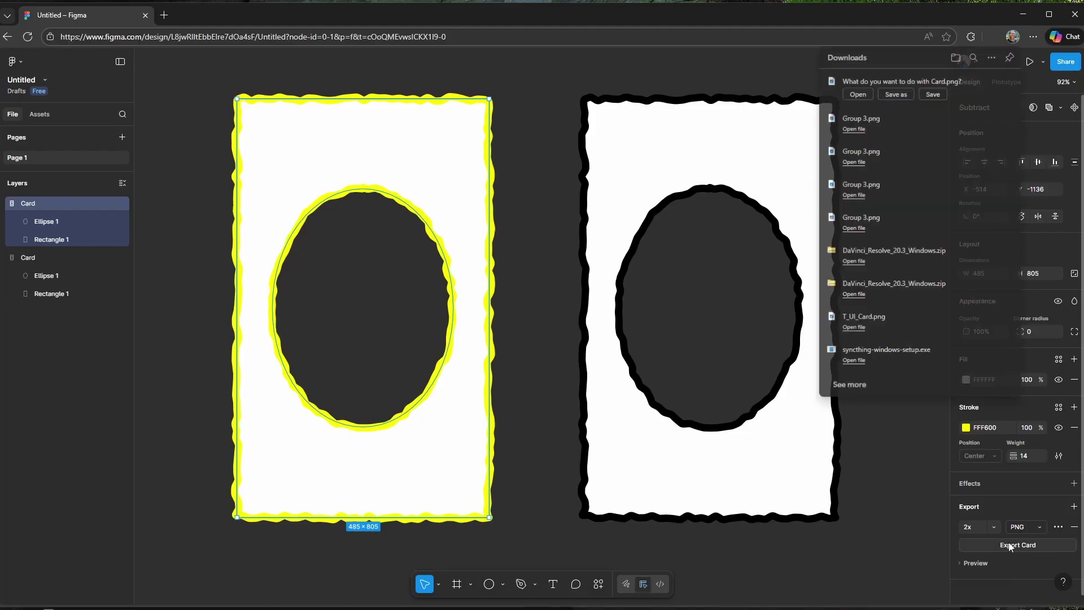
{"action": "left_click", "coordinate": [896, 95]}
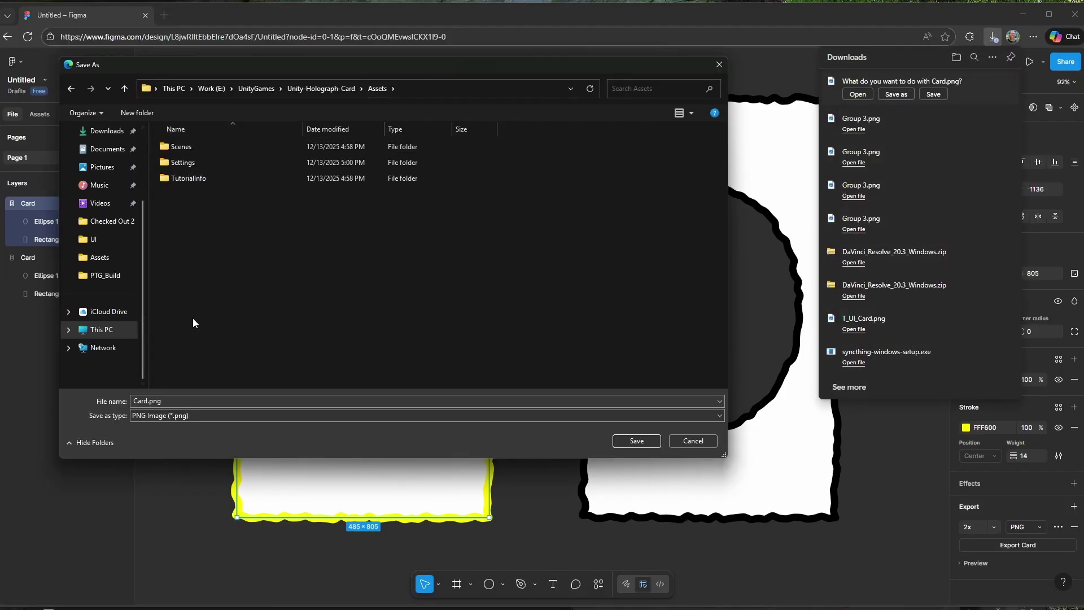
{"action": "left_click", "coordinate": [190, 402]}
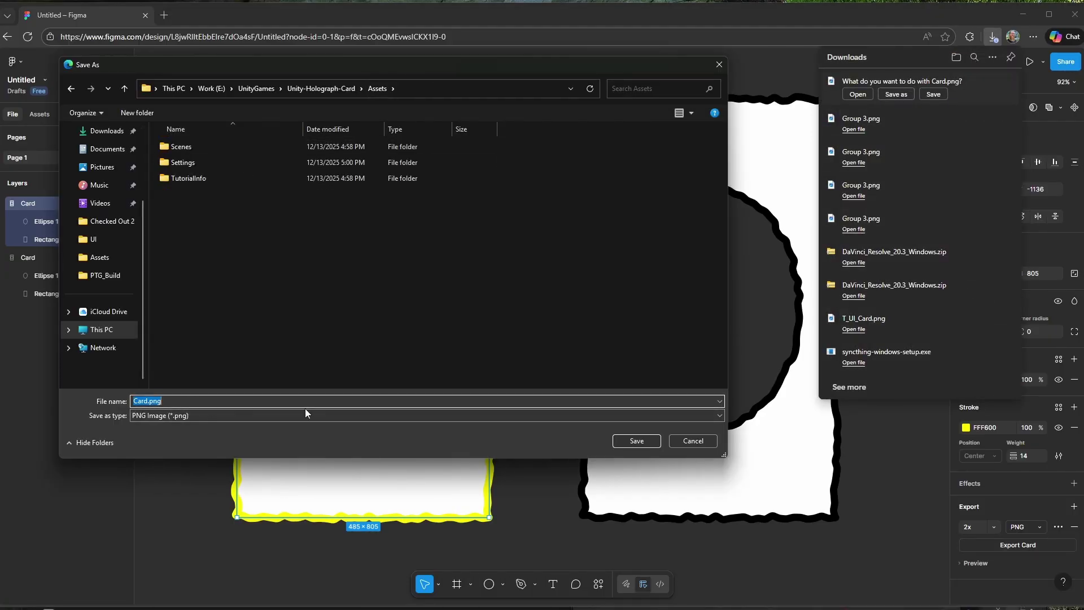
{"action": "left_click", "coordinate": [649, 442]}
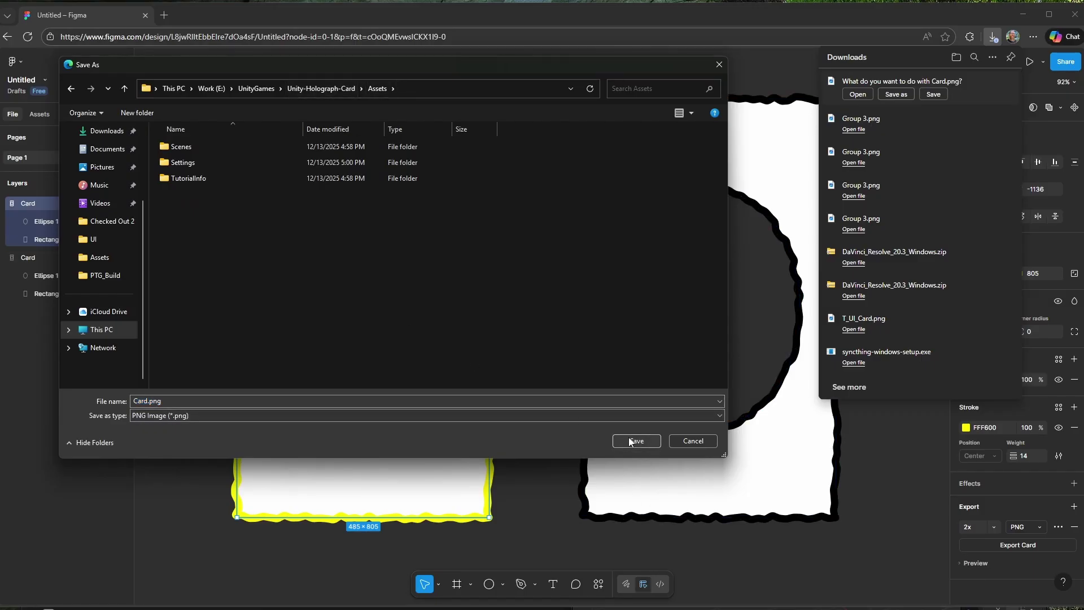
{"action": "left_click", "coordinate": [631, 441]}
Add a PNG export setting to the black-bordered card and choose its export scale
{"action": "left_click", "coordinate": [689, 130]}
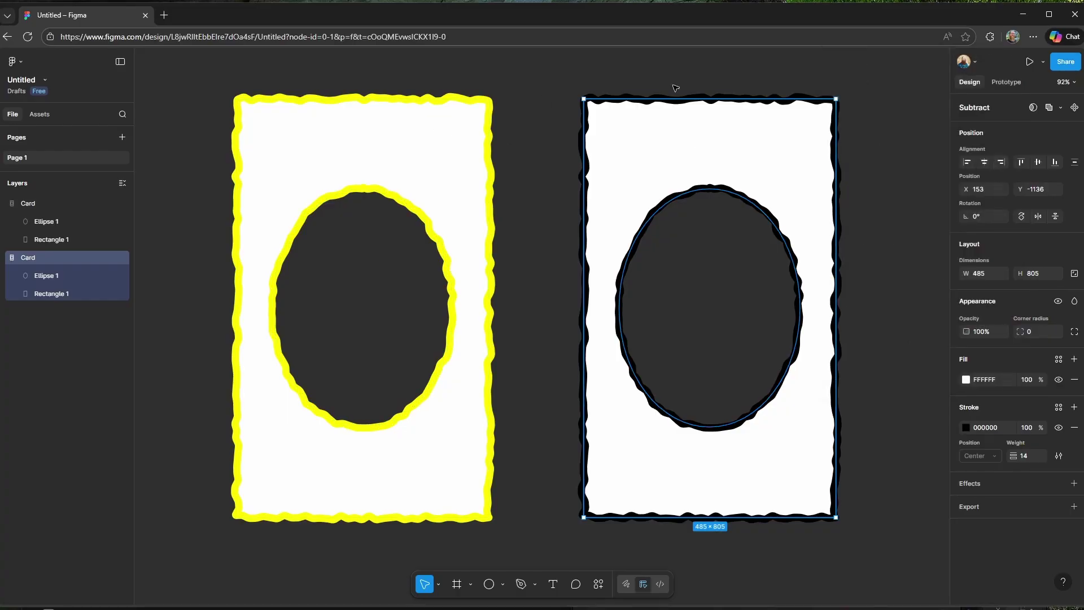
{"action": "left_click", "coordinate": [996, 504]}
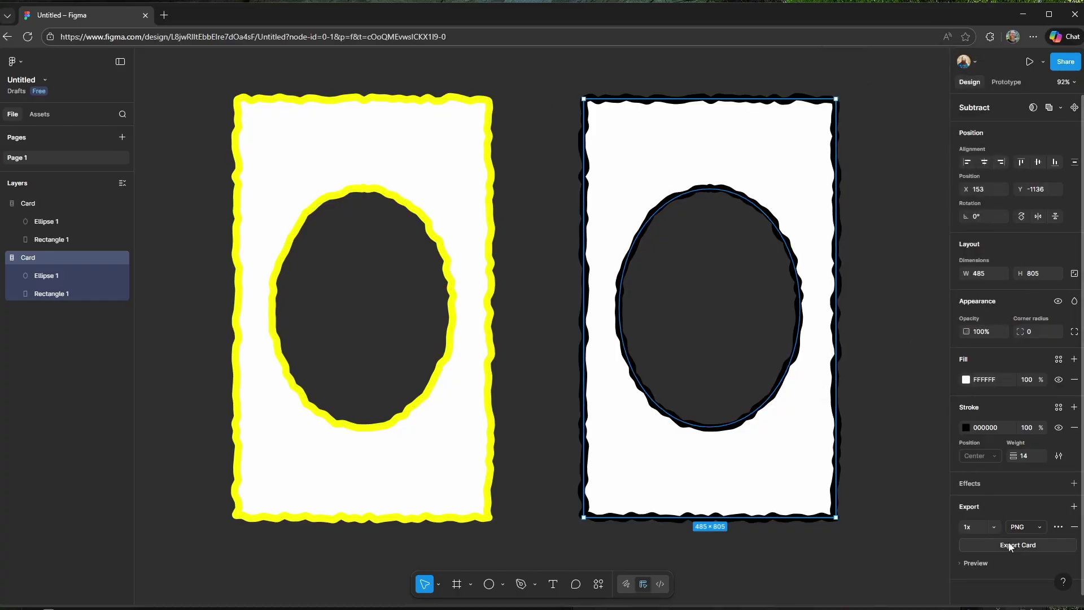
{"action": "left_click", "coordinate": [998, 526]}
{"action": "left_click", "coordinate": [985, 520]}
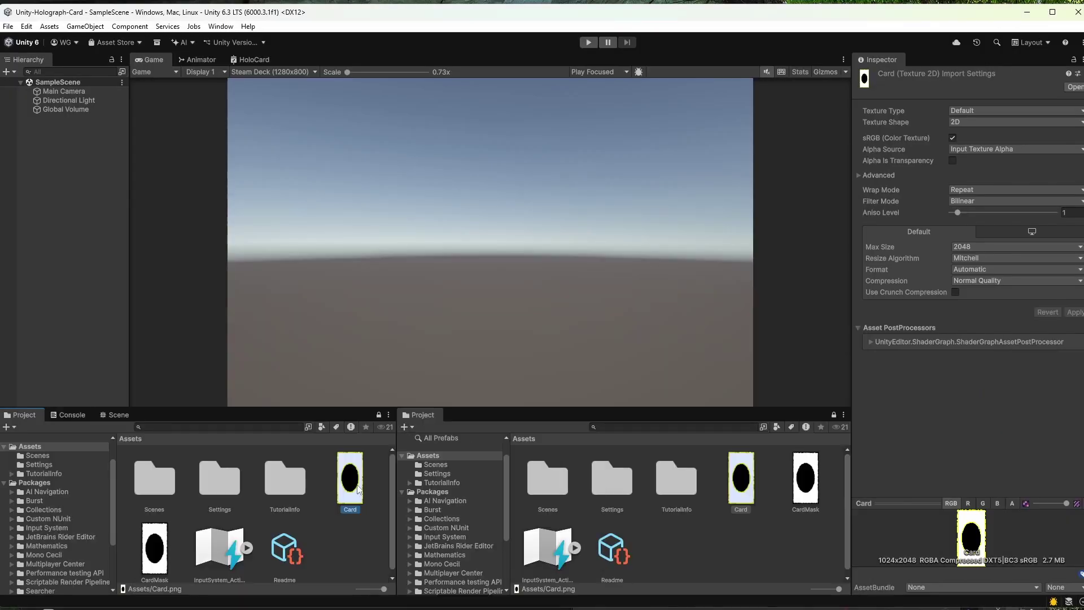
In Unity, set the Card texture's type to Sprite (2D and UI) with Single sprite mode and apply the import settings
{"action": "left_click", "coordinate": [1011, 112]}
{"action": "left_click", "coordinate": [1005, 164]}
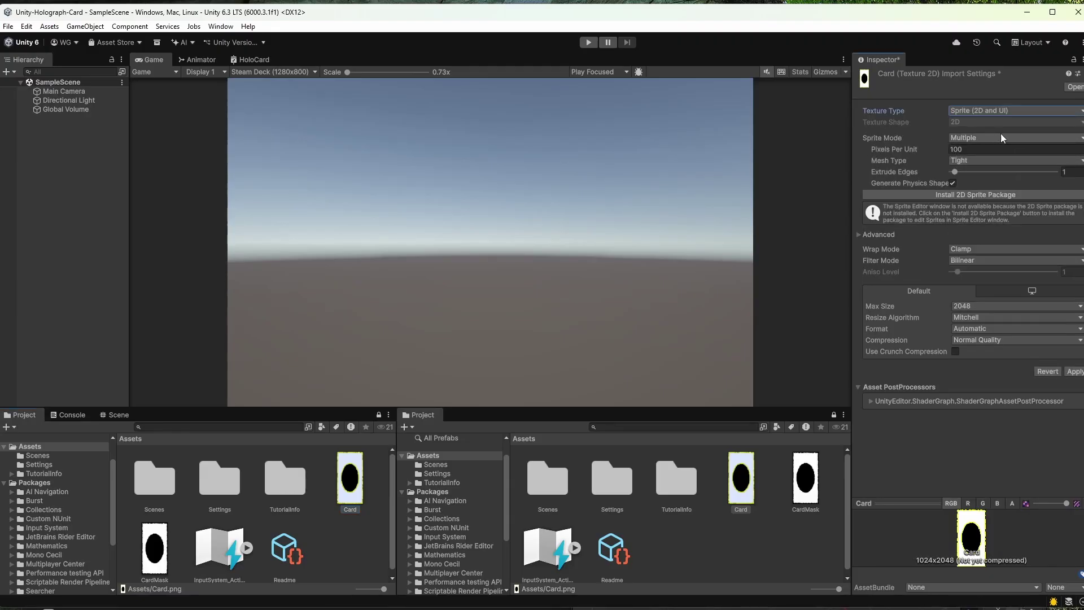
{"action": "left_click", "coordinate": [1003, 138]}
{"action": "left_click", "coordinate": [985, 152]}
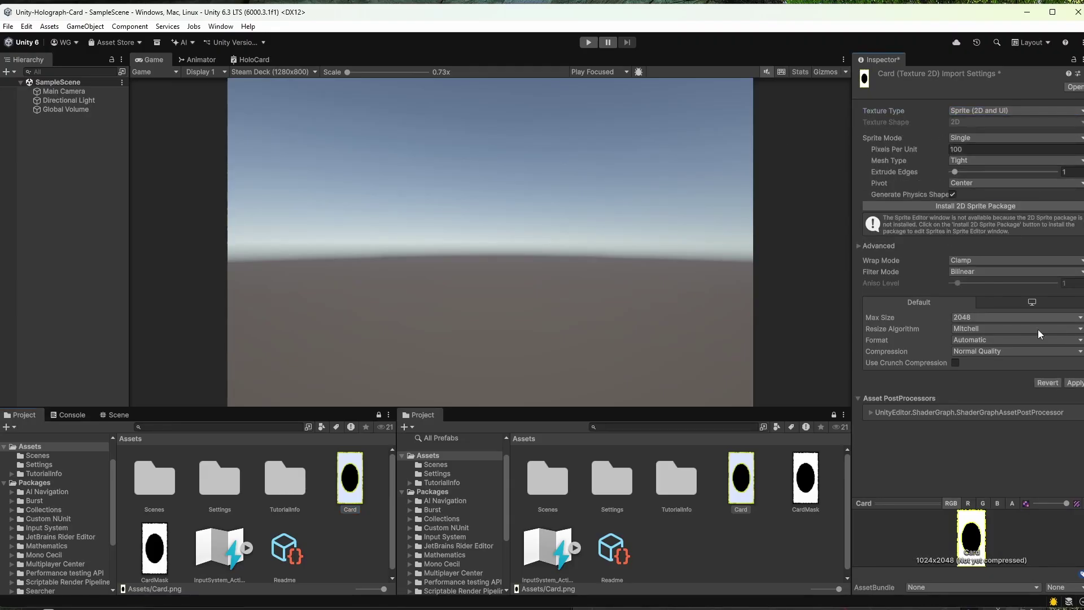
{"action": "left_click", "coordinate": [1073, 382]}
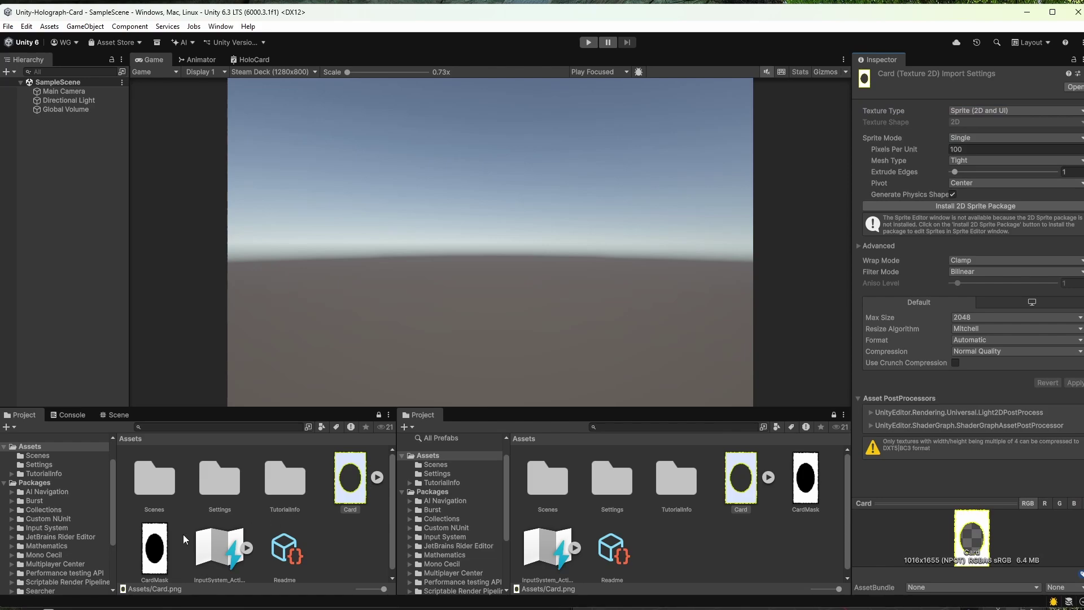
Set the CardMask texture's type to Sprite (2D and UI) with Single sprite mode and apply the import settings
{"action": "left_click", "coordinate": [163, 548]}
{"action": "left_click", "coordinate": [980, 111]}
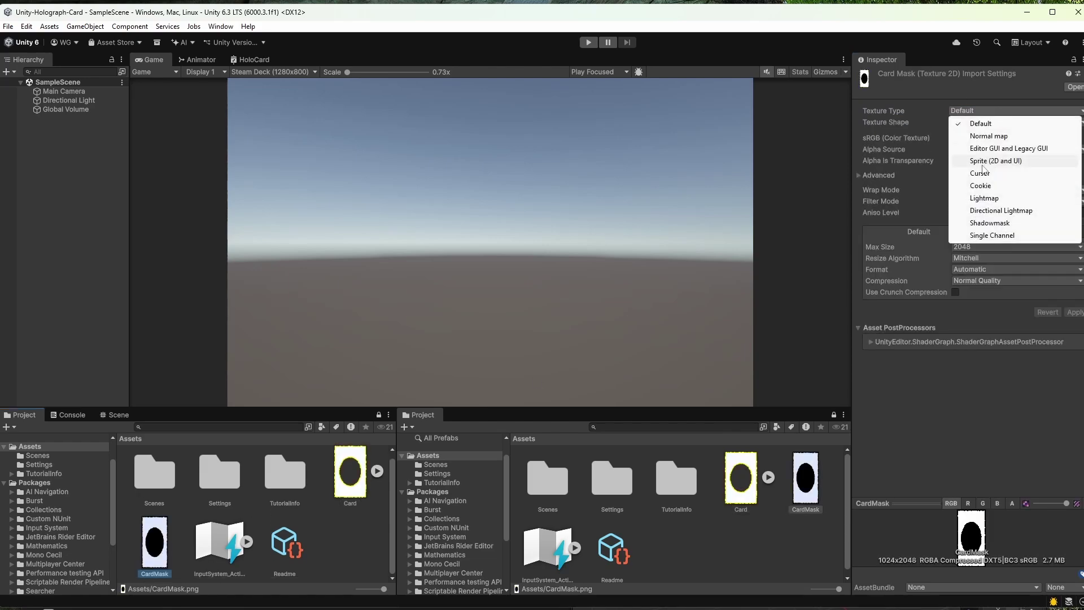
{"action": "left_click", "coordinate": [985, 167]}
{"action": "left_click", "coordinate": [984, 144]}
{"action": "left_click", "coordinate": [993, 149]}
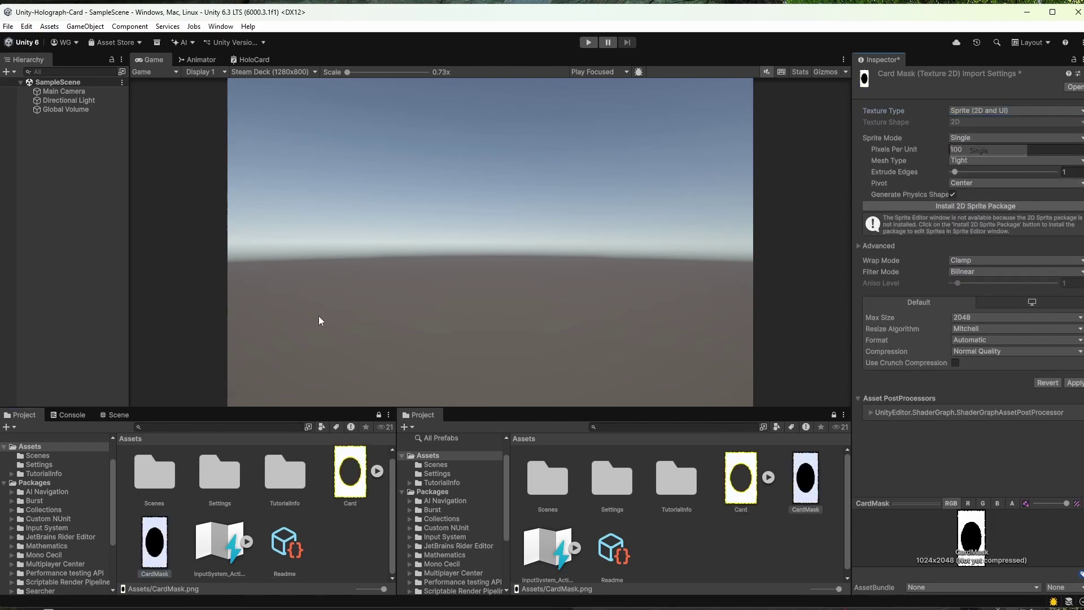
{"action": "left_click", "coordinate": [1074, 383]}
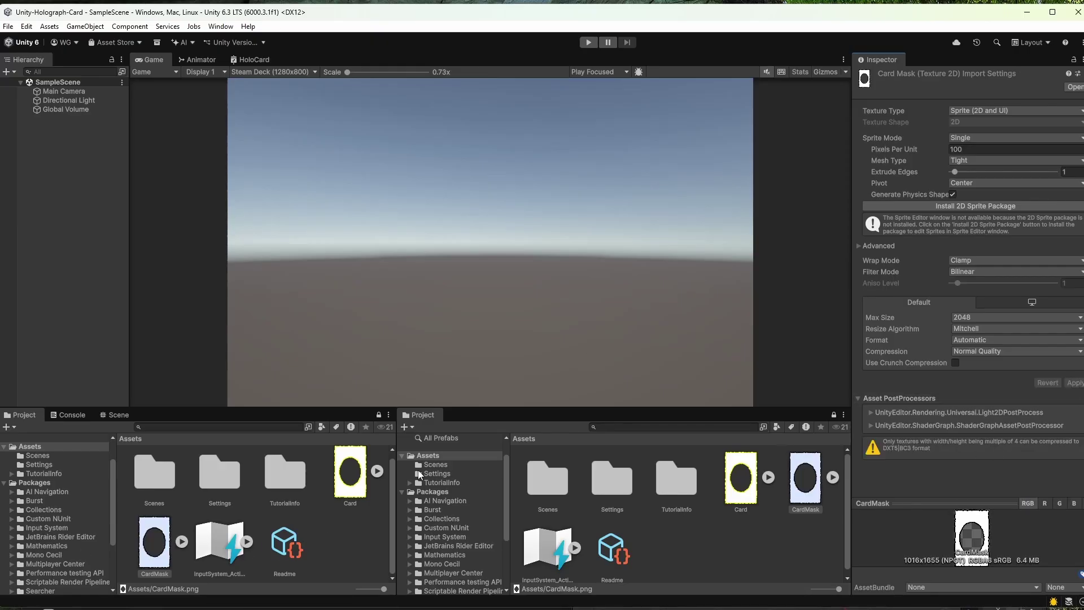
Expand the Card and CardMask textures in Assets to show their sprites, and inspect the Card texture
{"action": "left_click", "coordinate": [376, 470]}
{"action": "left_click", "coordinate": [247, 541]}
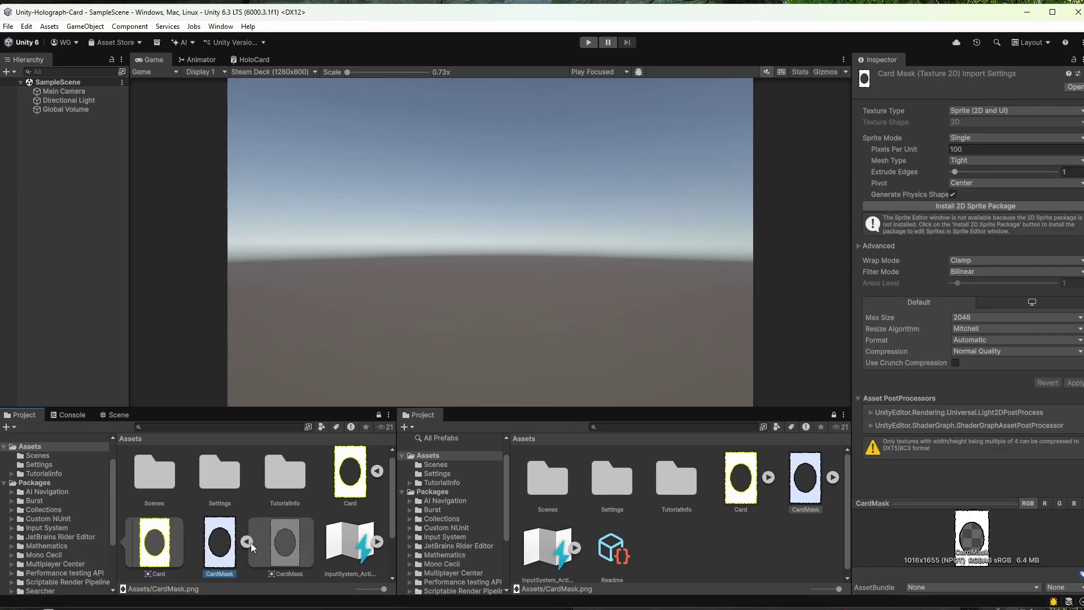
{"action": "left_click", "coordinate": [154, 541]}
{"action": "left_click", "coordinate": [339, 489]}
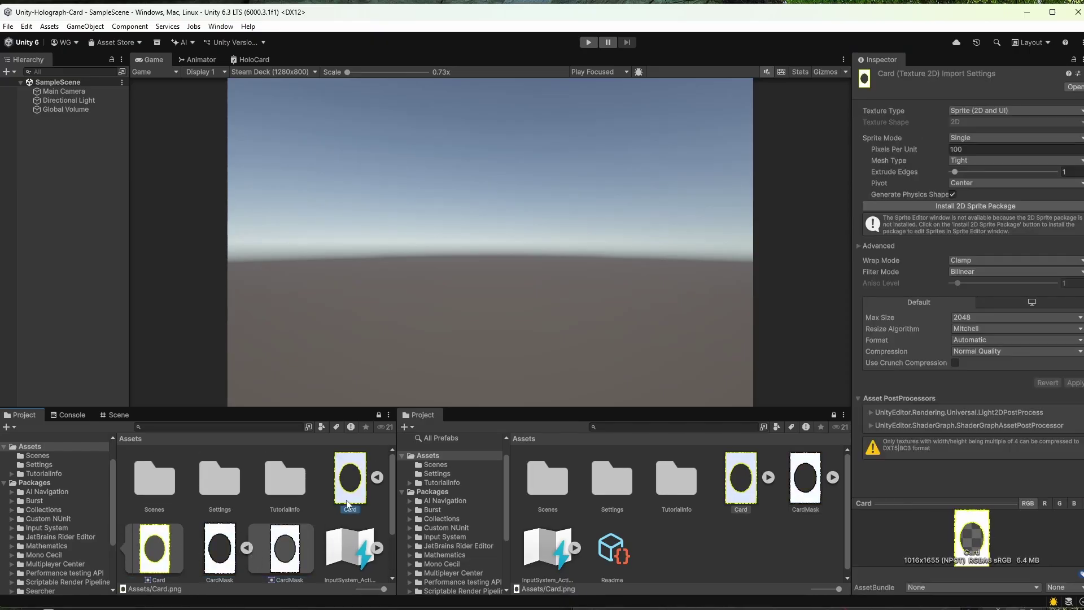
Change the Main Camera's background type to Solid Color and make the background colour dark grey
{"action": "left_click", "coordinate": [84, 147]}
{"action": "right_click", "coordinate": [57, 143]}
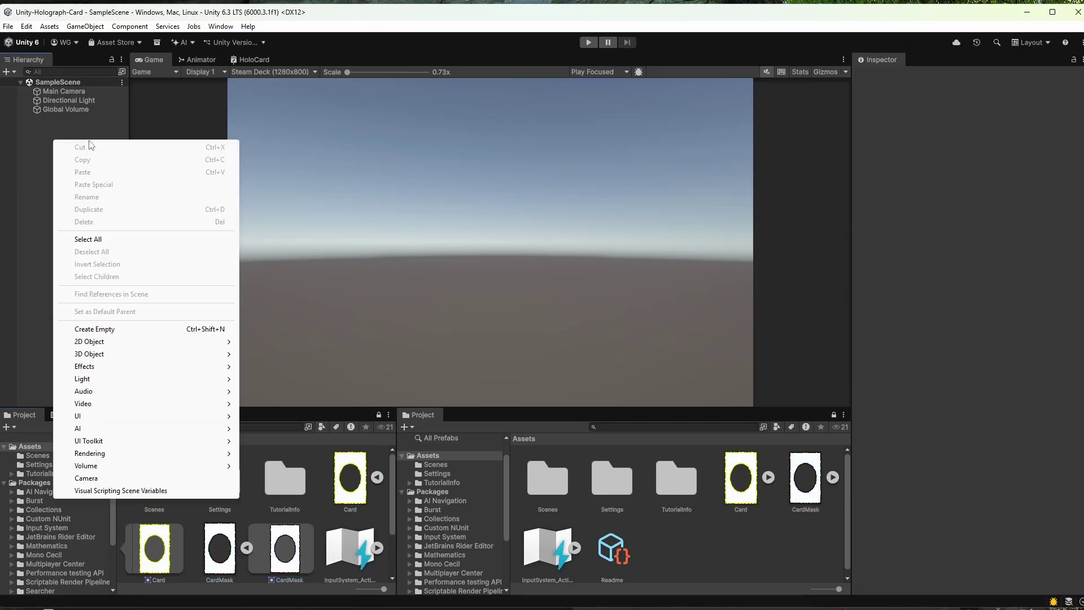
{"action": "left_click", "coordinate": [82, 91]}
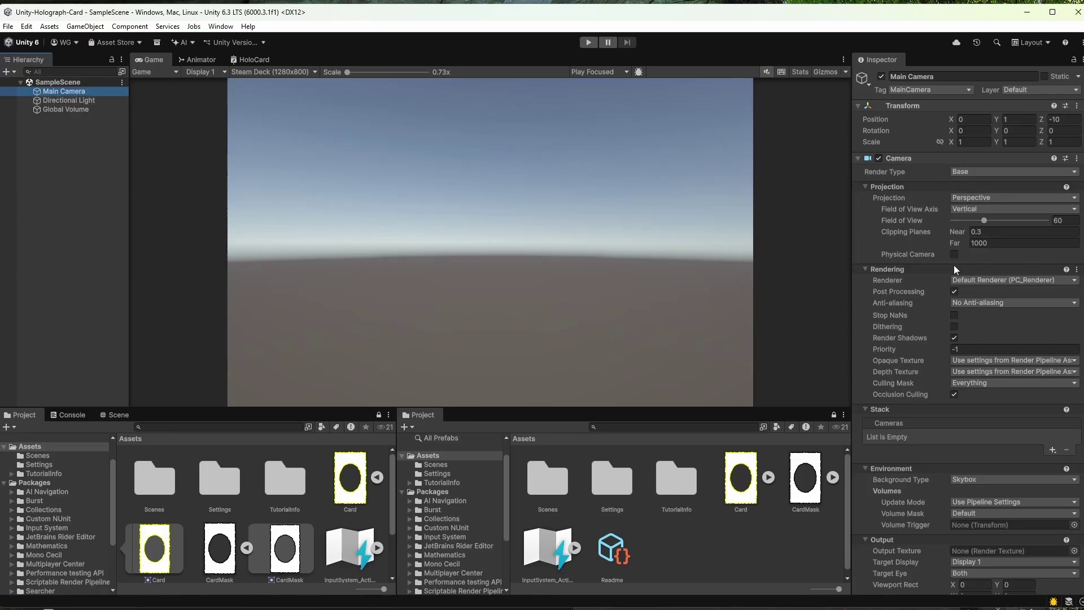
{"action": "scroll", "coordinate": [972, 367], "scroll_direction": "down", "scroll_amount": 3}
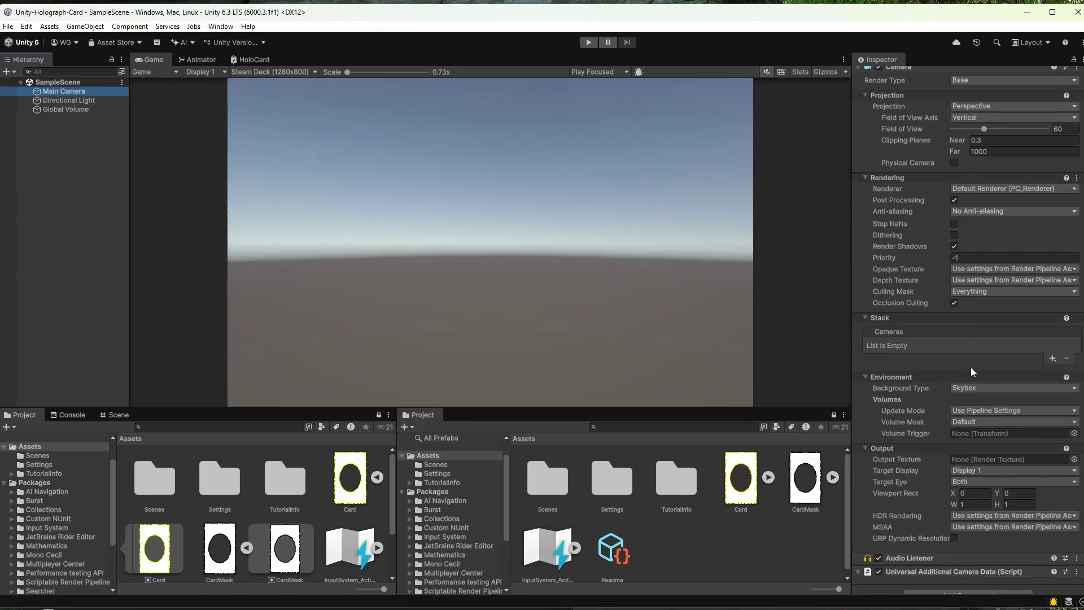
{"action": "left_click", "coordinate": [69, 100]}
{"action": "left_click", "coordinate": [64, 92]}
{"action": "scroll", "coordinate": [882, 426], "scroll_direction": "down", "scroll_amount": 3}
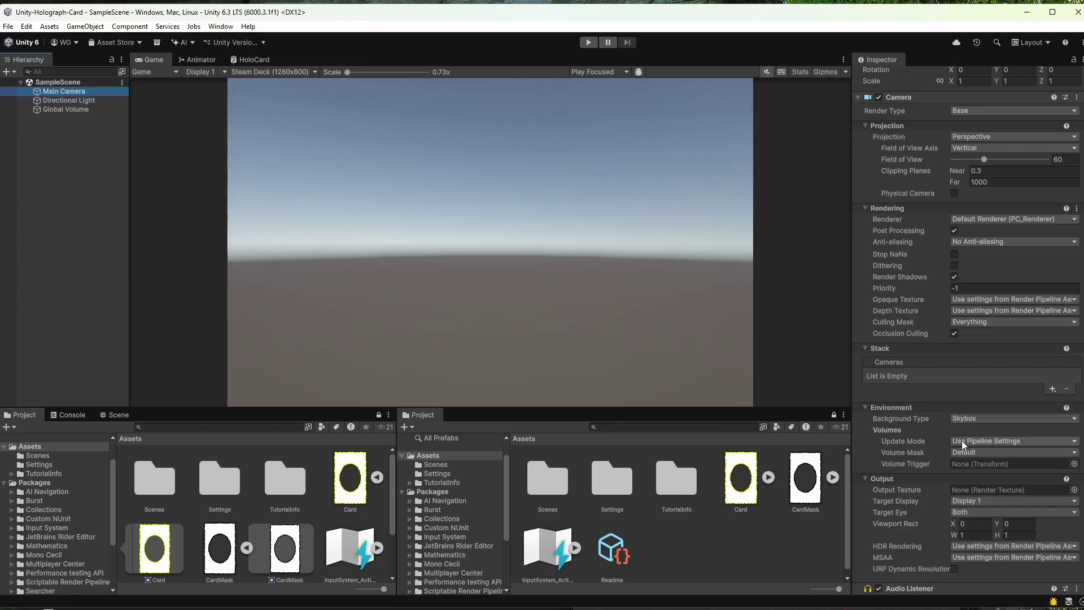
{"action": "left_click", "coordinate": [996, 421]}
{"action": "left_click", "coordinate": [987, 443]}
{"action": "left_click", "coordinate": [988, 430]}
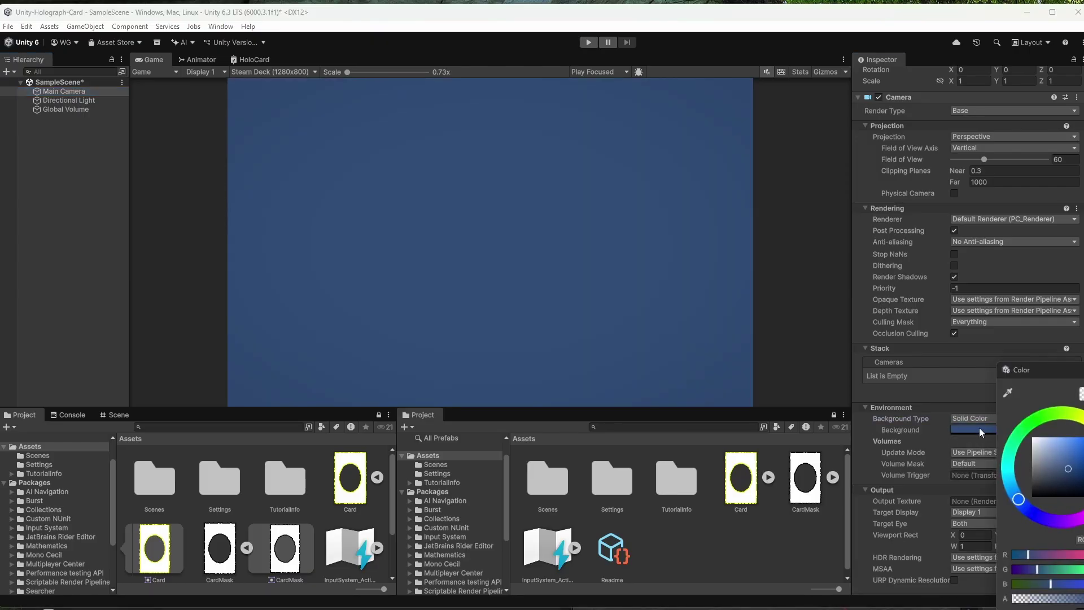
{"action": "left_click_drag", "start_coordinate": [1047, 469], "coordinate": [1022, 481]}
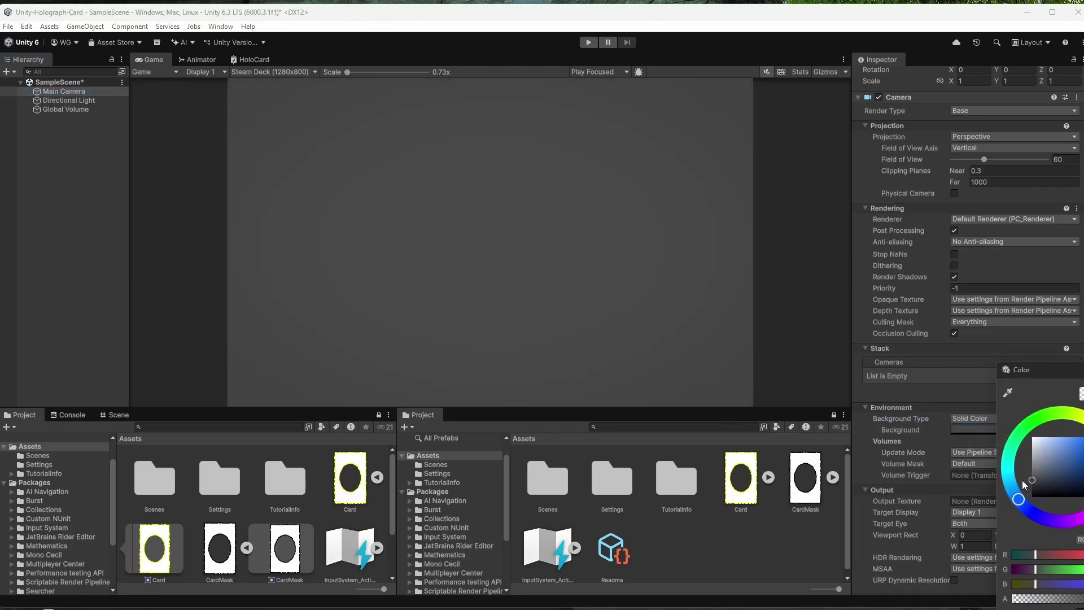
{"action": "left_click", "coordinate": [687, 189]}
Create an empty object in SampleScene and name it CardBase
{"action": "left_click", "coordinate": [58, 158]}
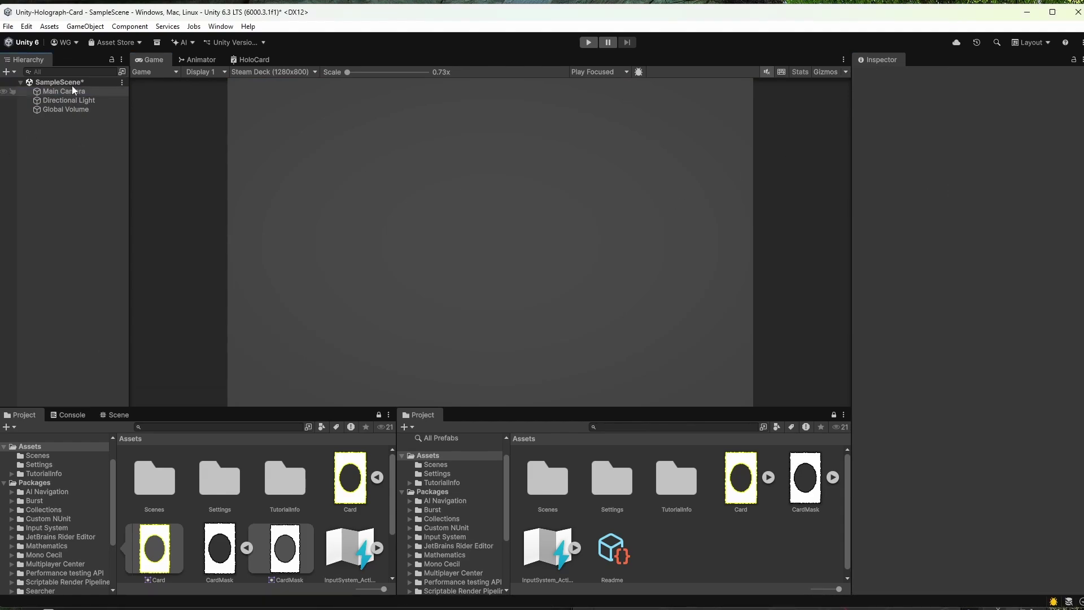
{"action": "right_click", "coordinate": [72, 139]}
{"action": "mouse_move", "coordinate": [135, 356]}
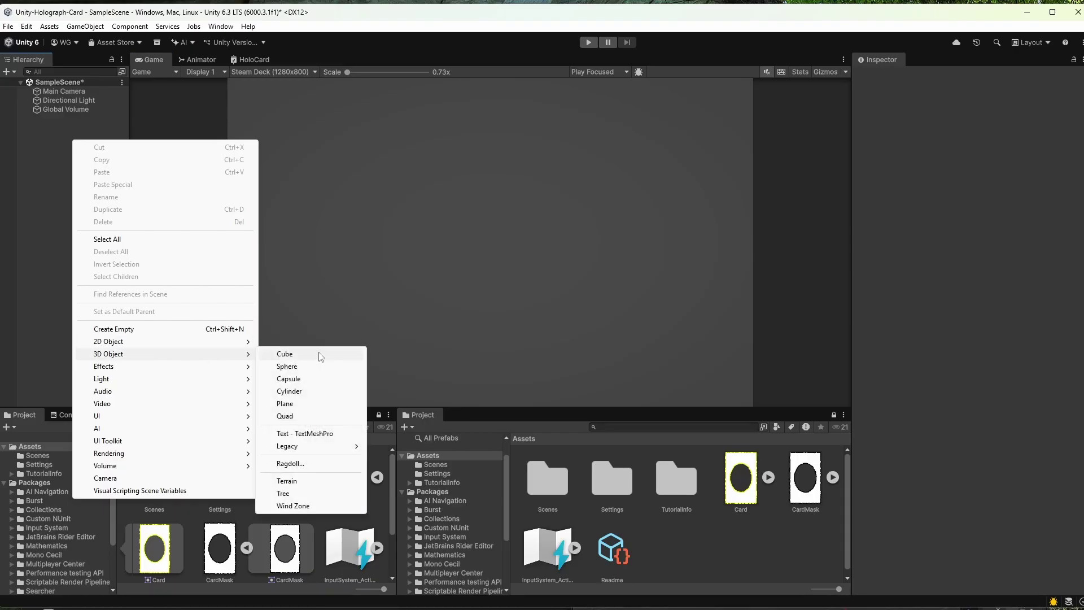
{"action": "right_click", "coordinate": [46, 145]}
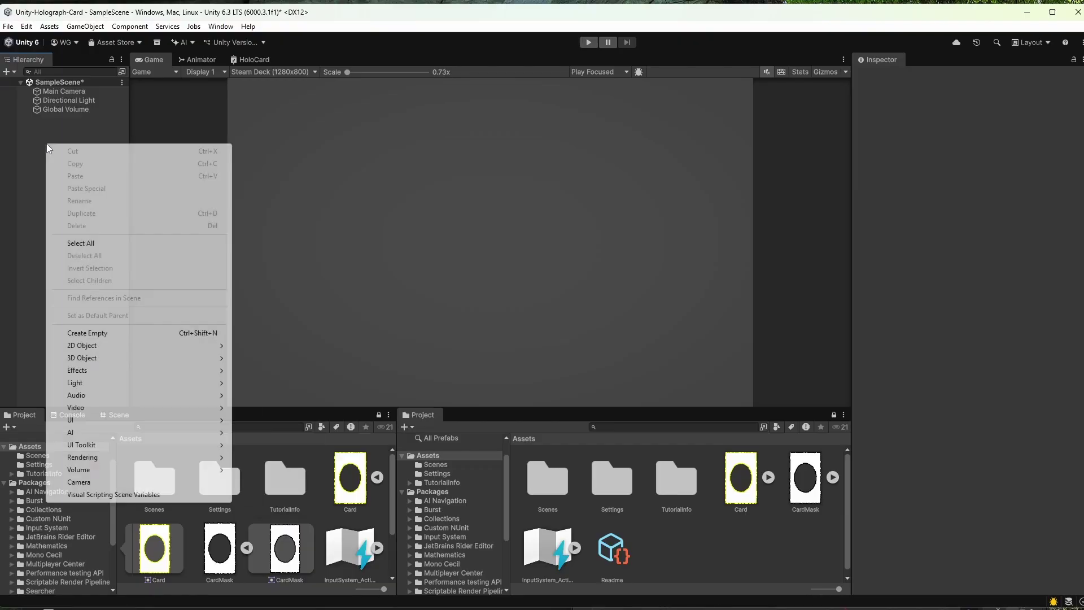
{"action": "left_click", "coordinate": [124, 335]}
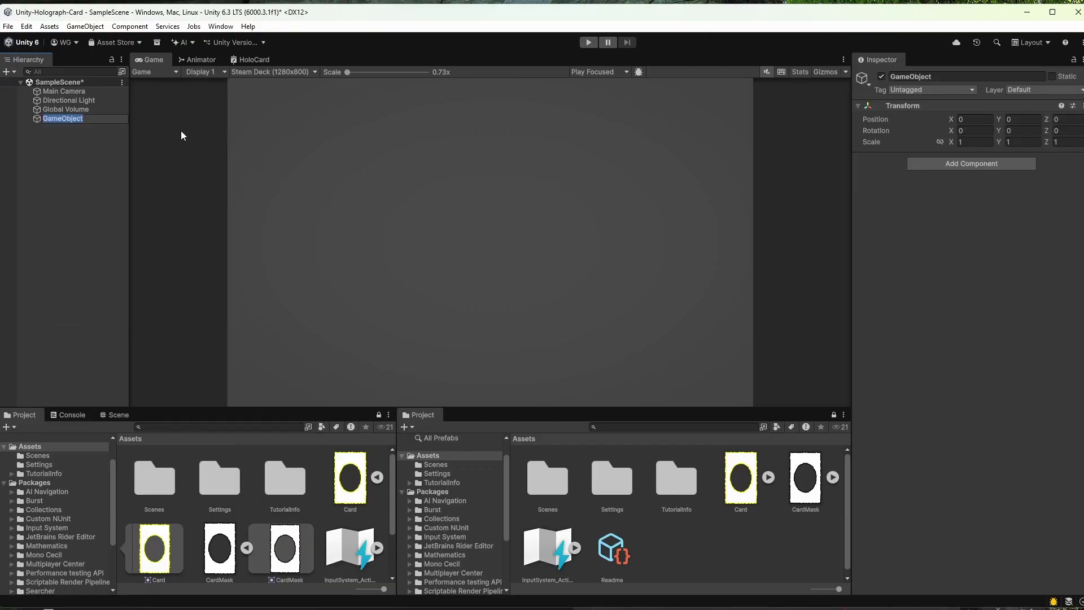
{"action": "type", "text": "CardBase"}
{"action": "key", "text": "Return"}
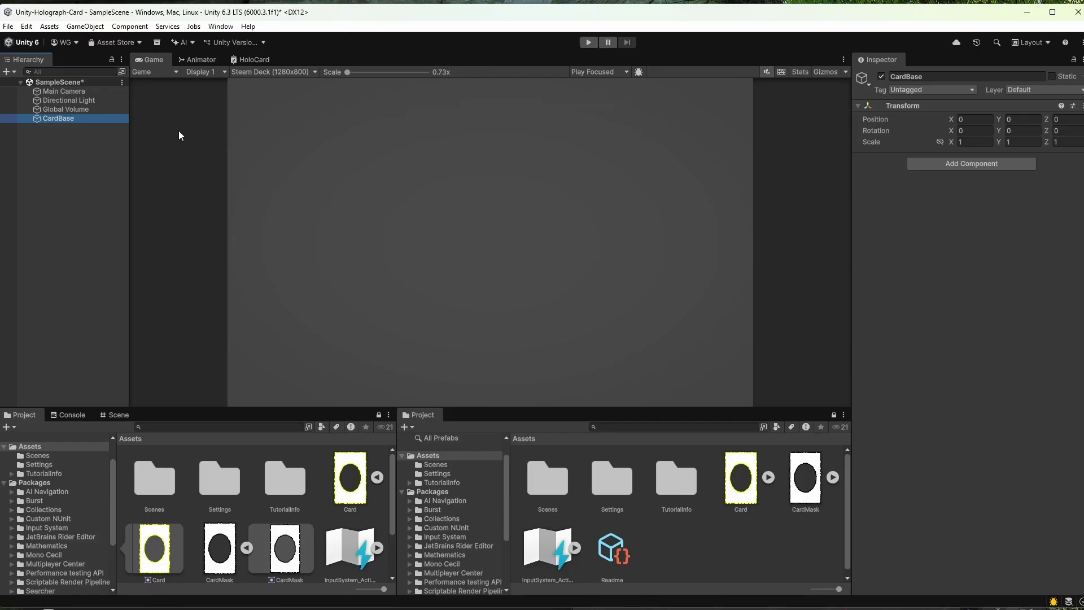
Create an empty child object under CardBase and rename it CardSprite
{"action": "right_click", "coordinate": [51, 119]}
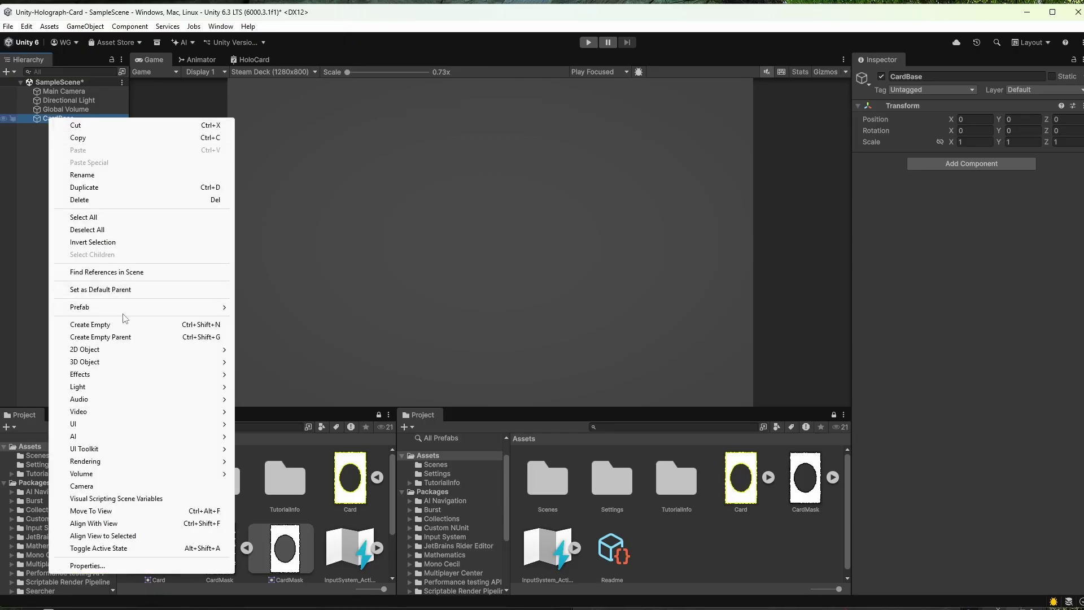
{"action": "left_click", "coordinate": [113, 325]}
{"action": "left_click", "coordinate": [72, 120]}
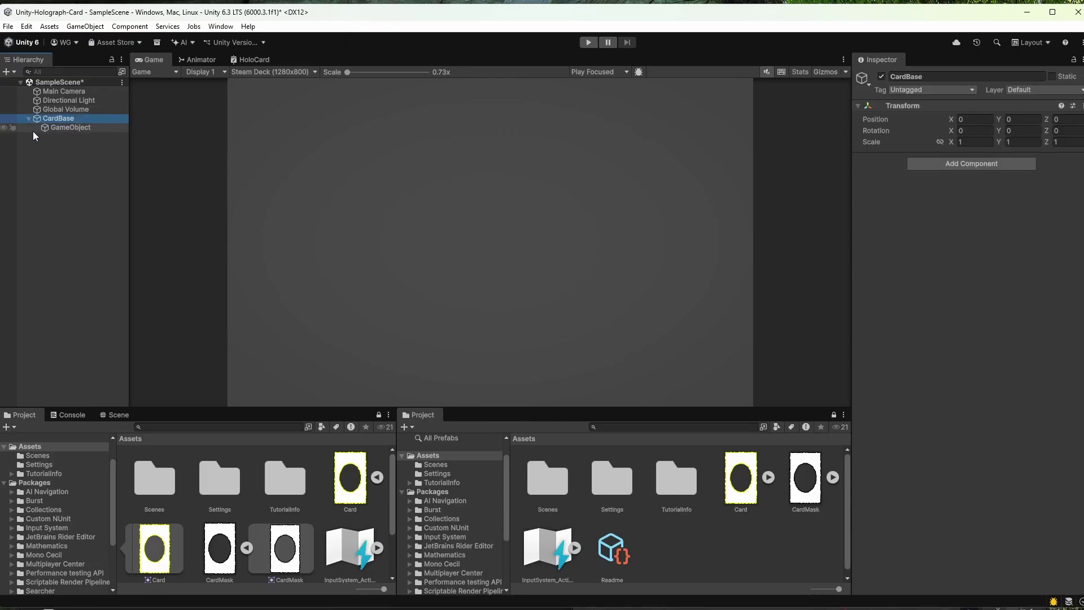
{"action": "left_click", "coordinate": [74, 128]}
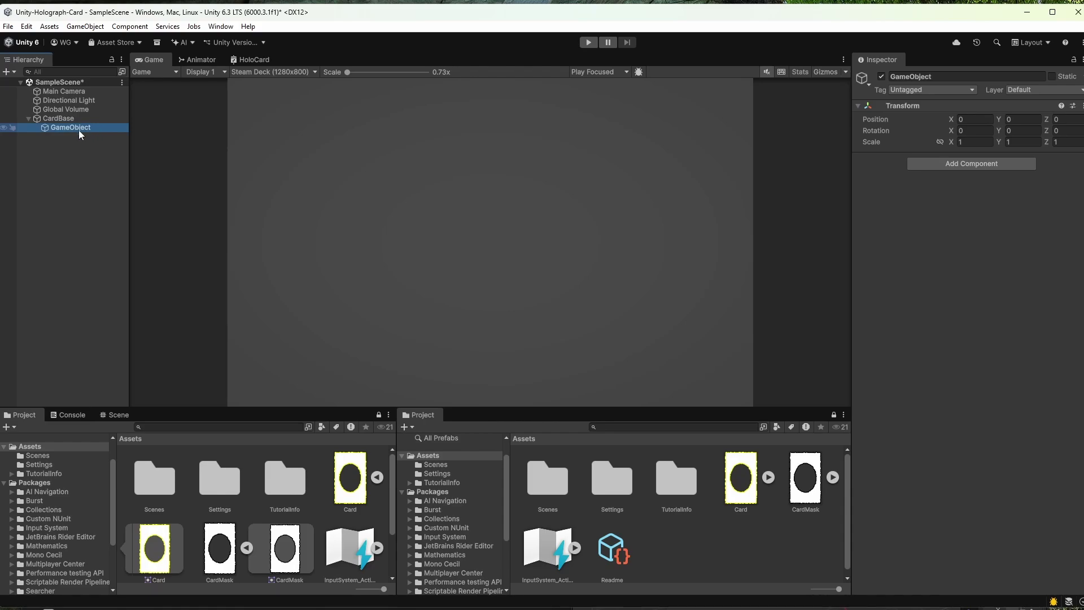
{"action": "right_click", "coordinate": [79, 130]}
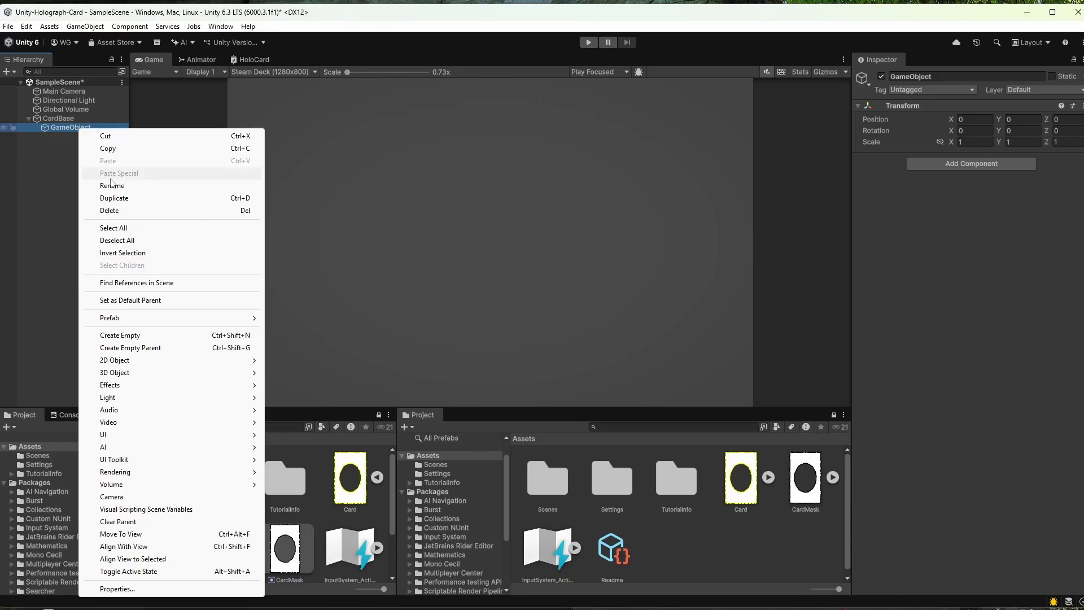
{"action": "left_click", "coordinate": [112, 185]}
{"action": "type", "text": "Card"}
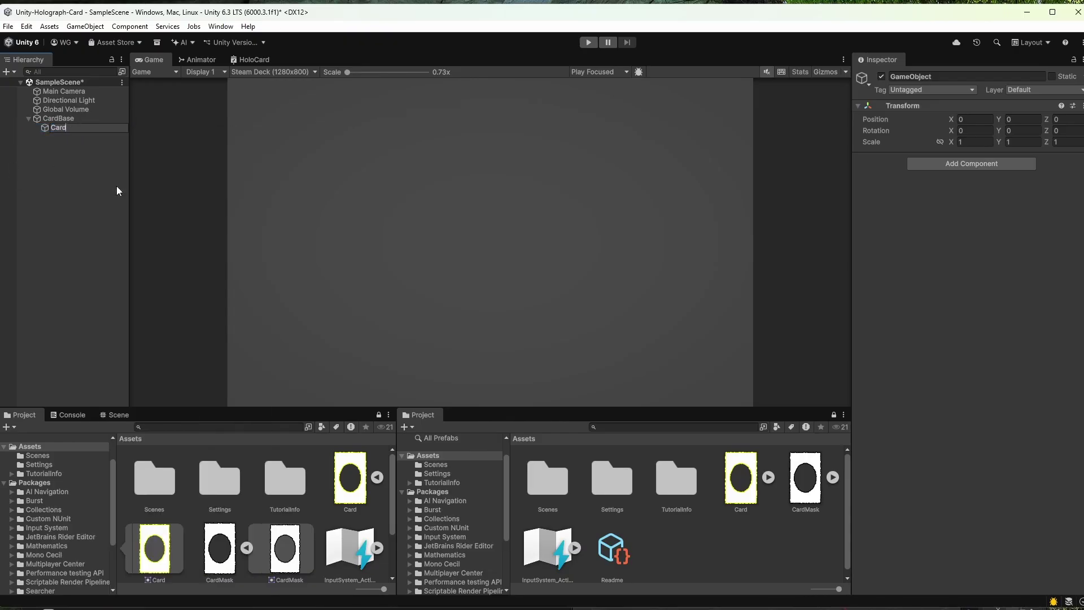
{"action": "type", "text": "Sprite"}
{"action": "key", "text": "Return"}
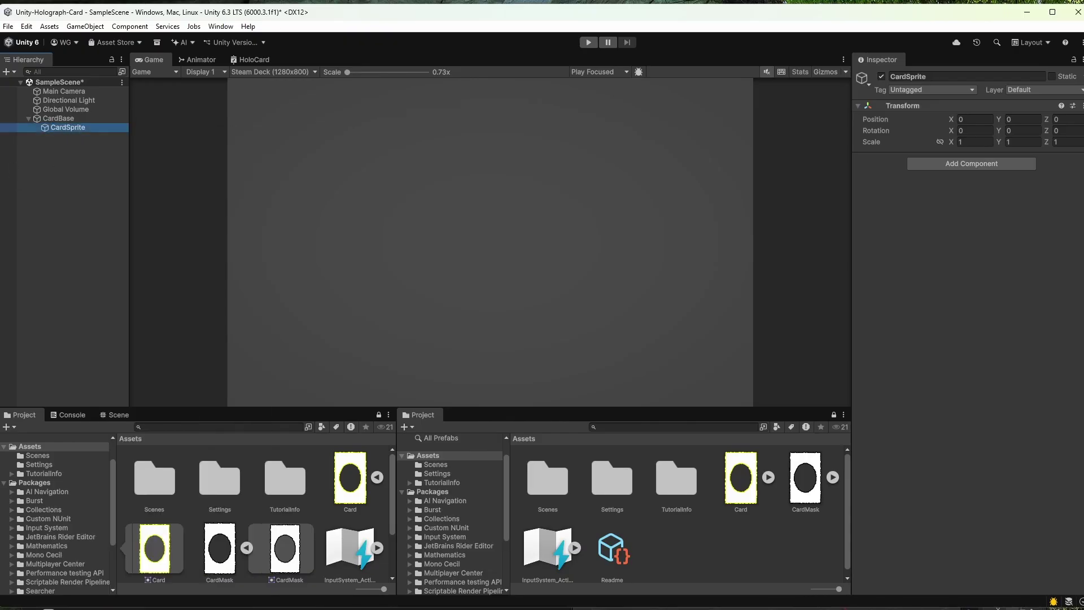
Add a Sprite Renderer component to CardSprite and assign the Card sprite to it
{"action": "left_click", "coordinate": [986, 165]}
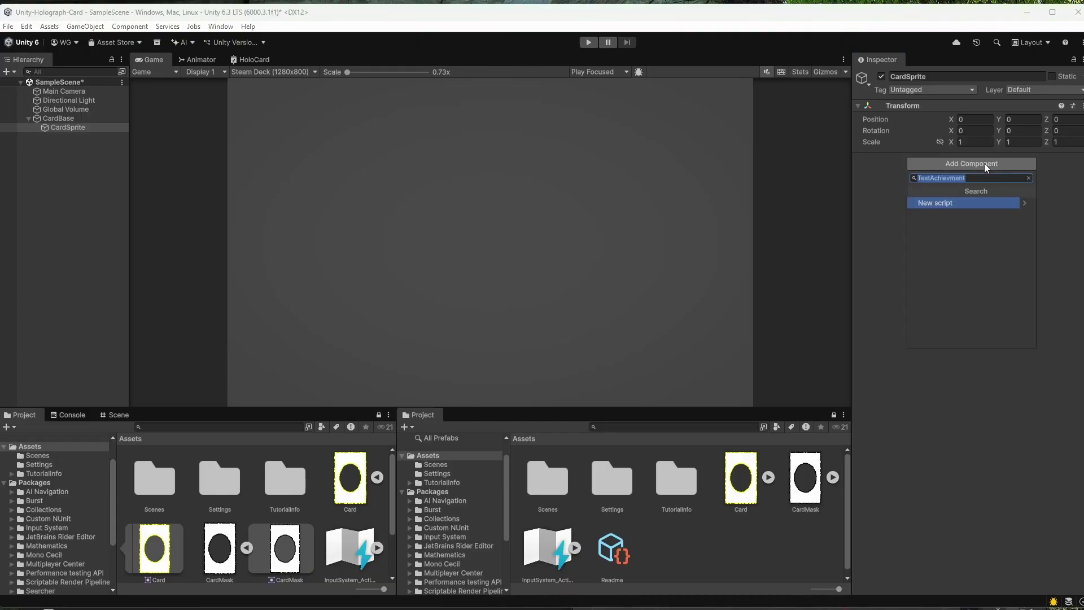
{"action": "type", "text": "Spri"}
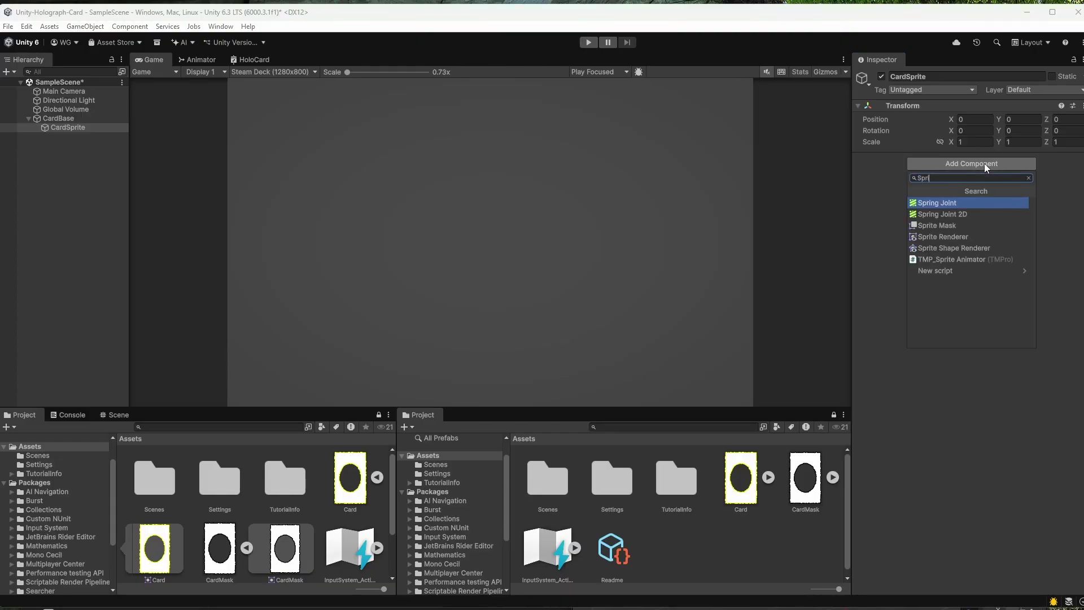
{"action": "key", "text": "Down"}
{"action": "key", "text": "Down"}
{"action": "key", "text": "Down"}
{"action": "key", "text": "Return"}
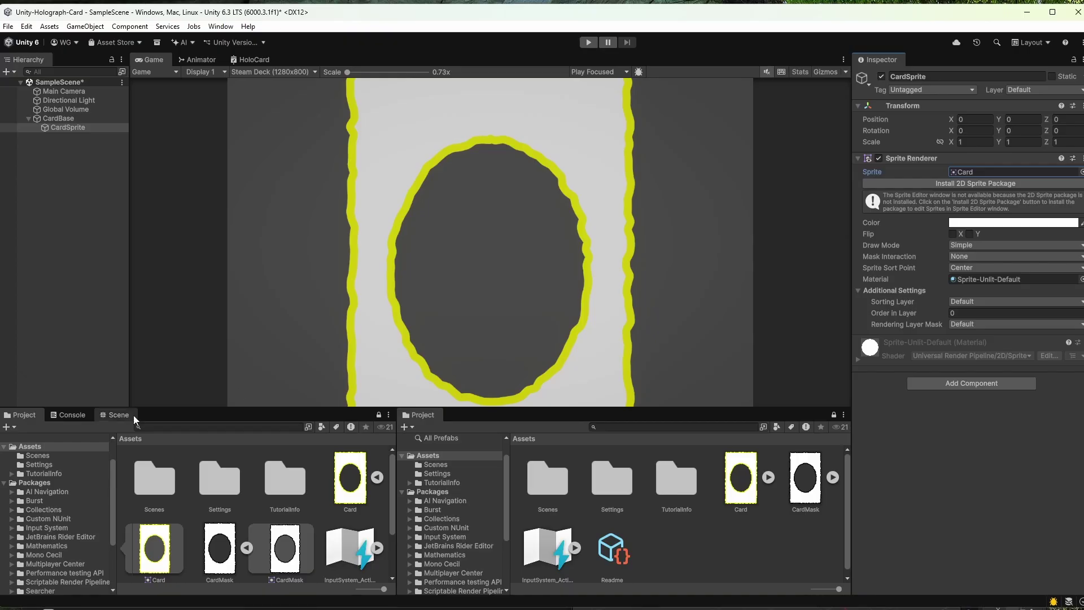
Dock the Scene view beside the Game view and shrink the Assets thumbnails to a compact list
{"action": "left_click_drag", "start_coordinate": [120, 414], "coordinate": [352, 60]}
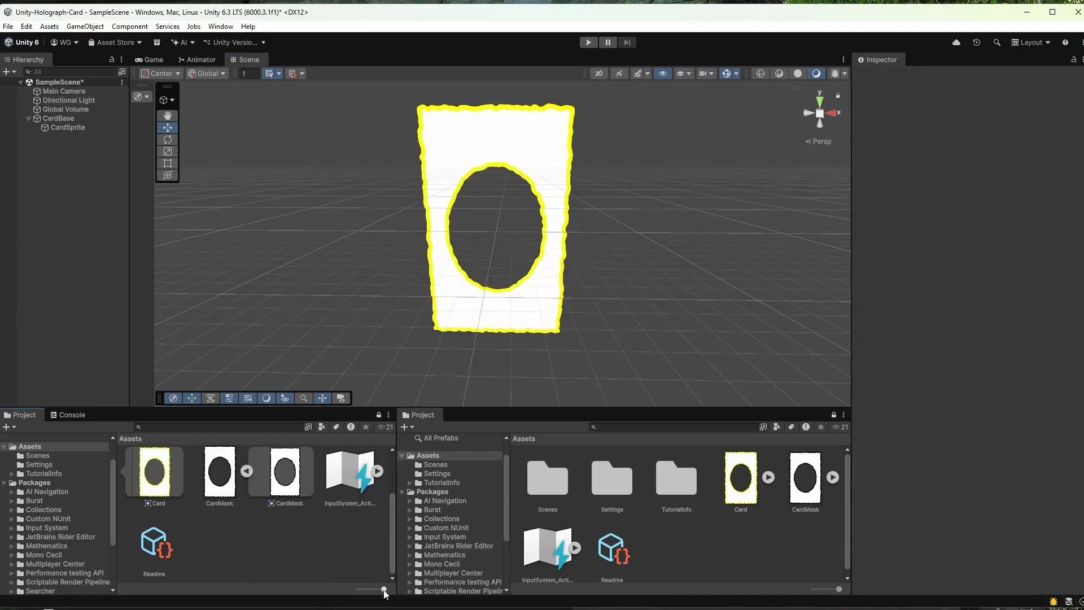
{"action": "left_click_drag", "start_coordinate": [384, 589], "coordinate": [316, 590]}
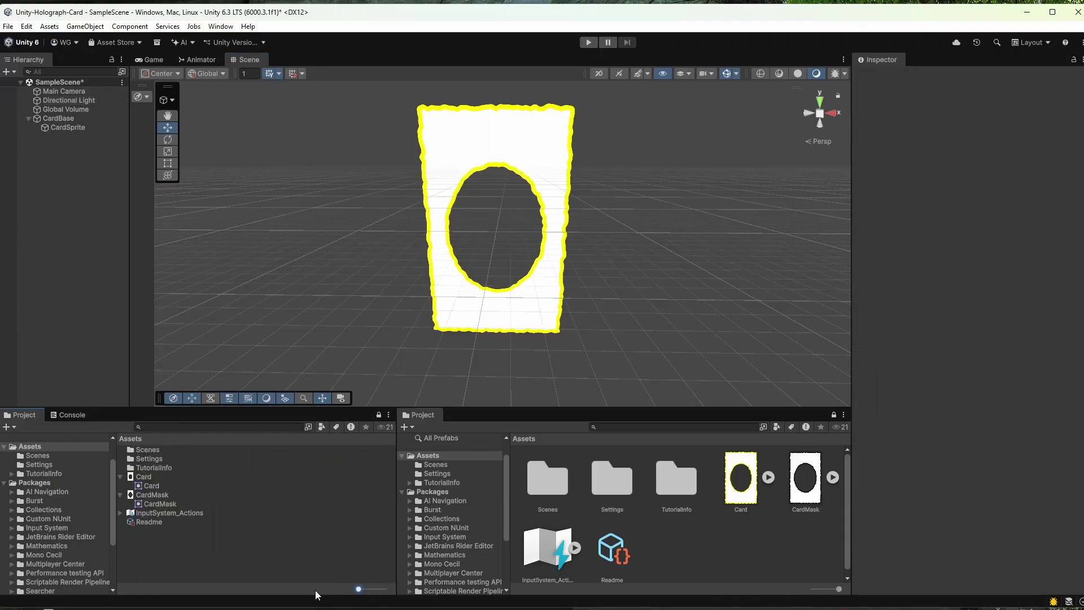
Create a URP Unlit Shader Graph named HoloCard in Assets and let Shader Graph assets open upon creation
{"action": "right_click", "coordinate": [116, 556]}
{"action": "right_click", "coordinate": [168, 562]}
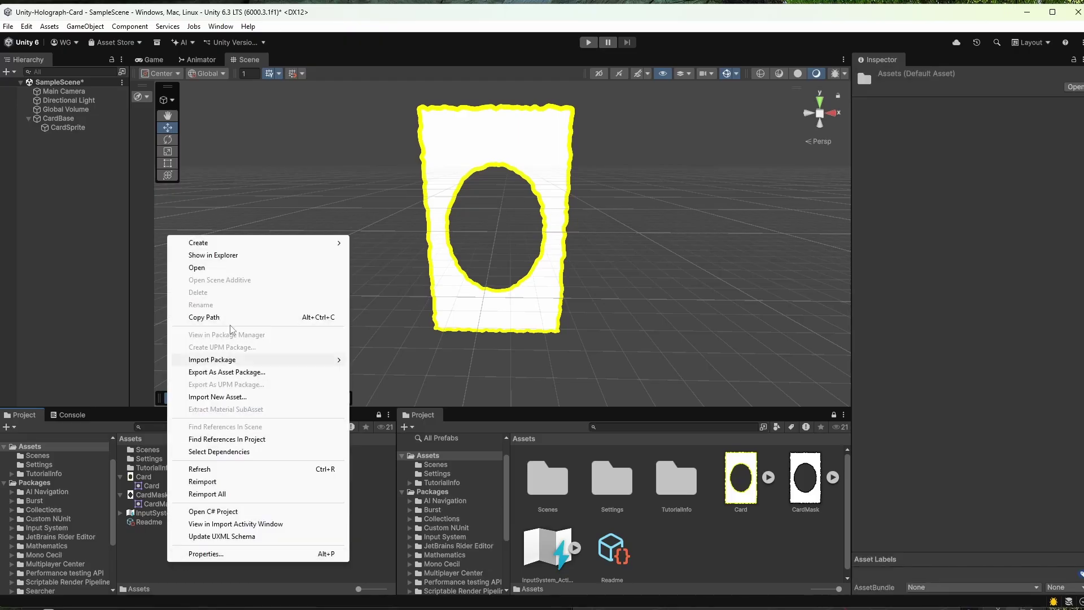
{"action": "mouse_move", "coordinate": [259, 242]}
{"action": "mouse_move", "coordinate": [411, 390]}
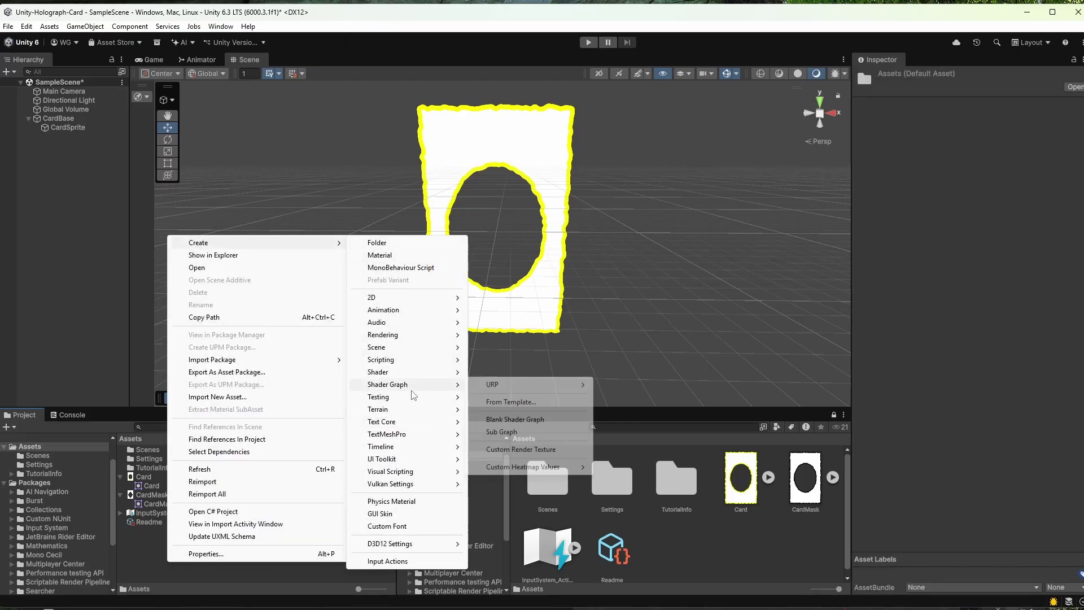
{"action": "mouse_move", "coordinate": [536, 384]}
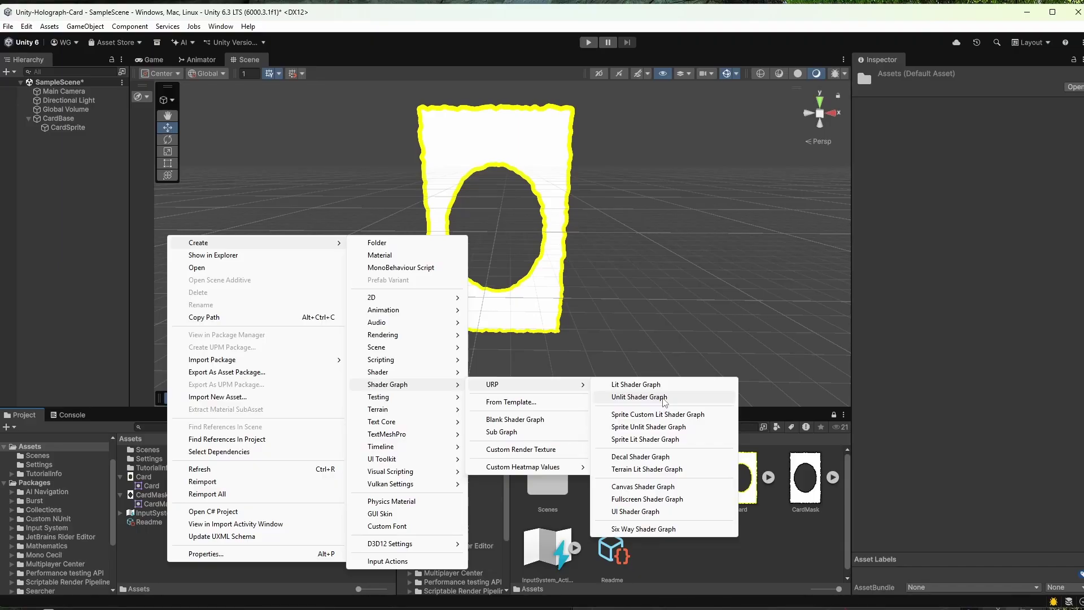
{"action": "left_click", "coordinate": [664, 398]}
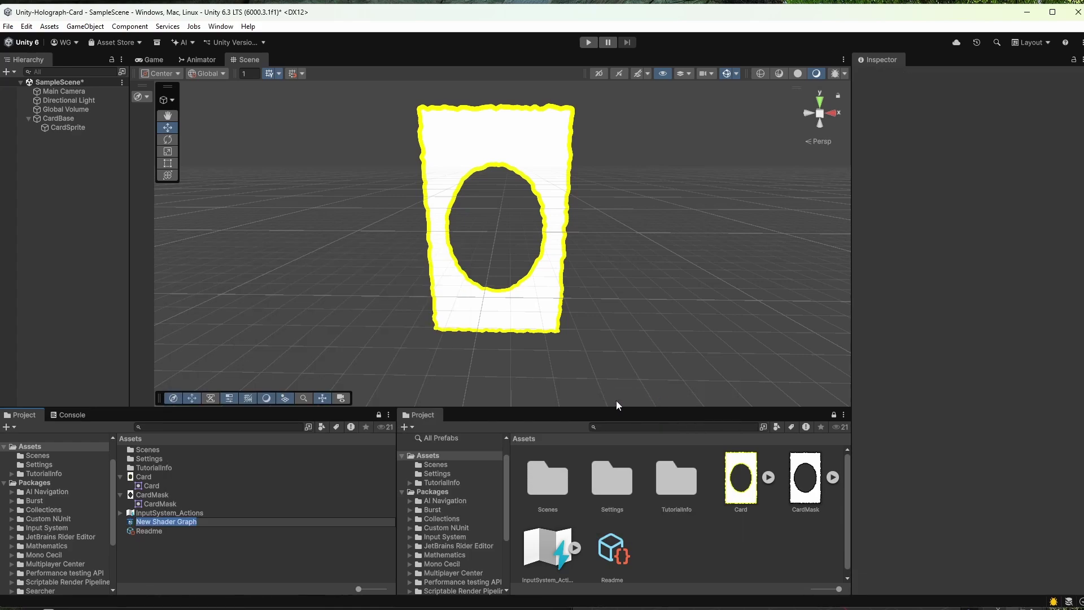
{"action": "type", "text": "HoloCard"}
{"action": "key", "text": "Return"}
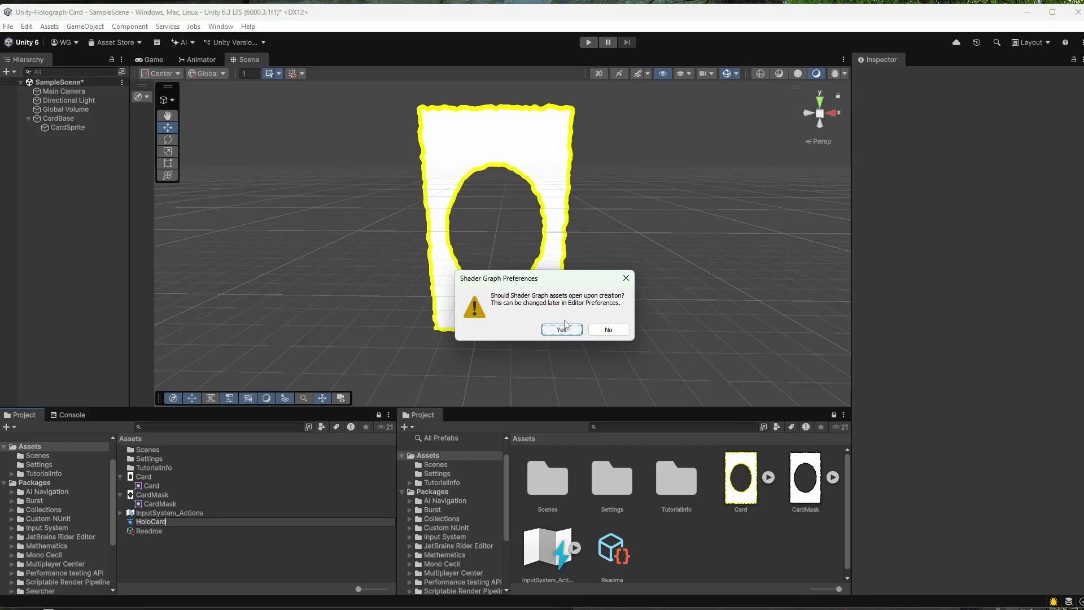
{"action": "left_click_drag", "start_coordinate": [544, 303], "coordinate": [614, 319]}
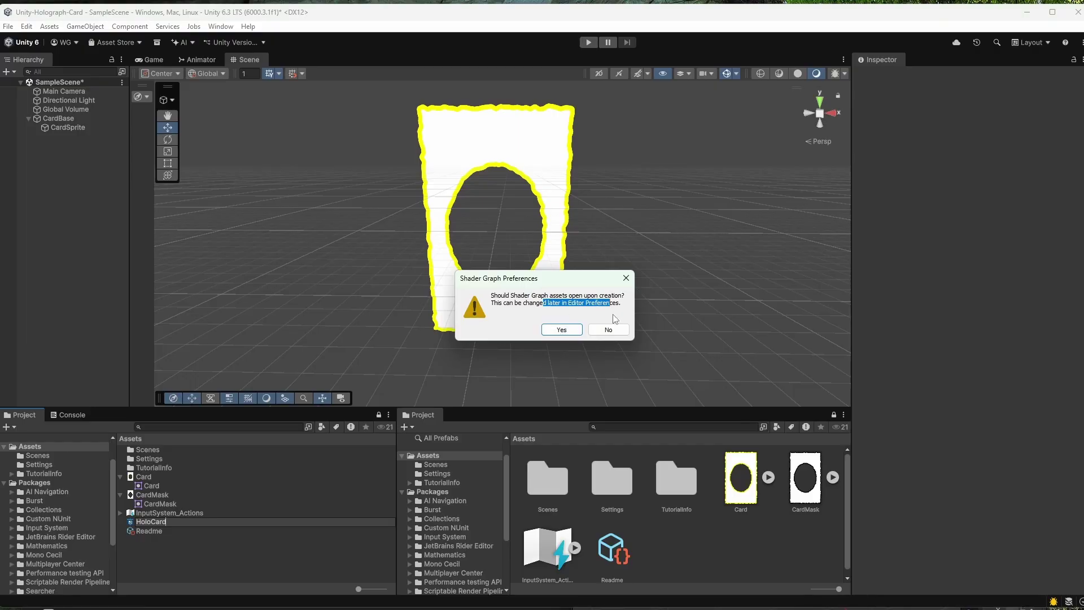
{"action": "left_click", "coordinate": [571, 326]}
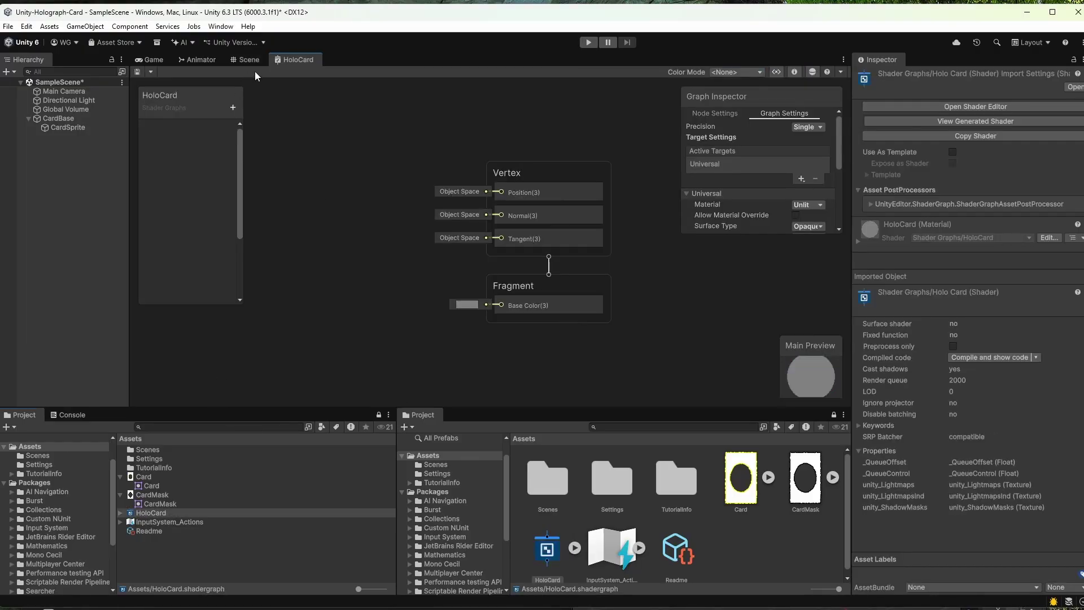
Maximize the HoloCard graph window and move the Vertex and Fragment blocks aside to free space for nodes
{"action": "right_click", "coordinate": [303, 56]}
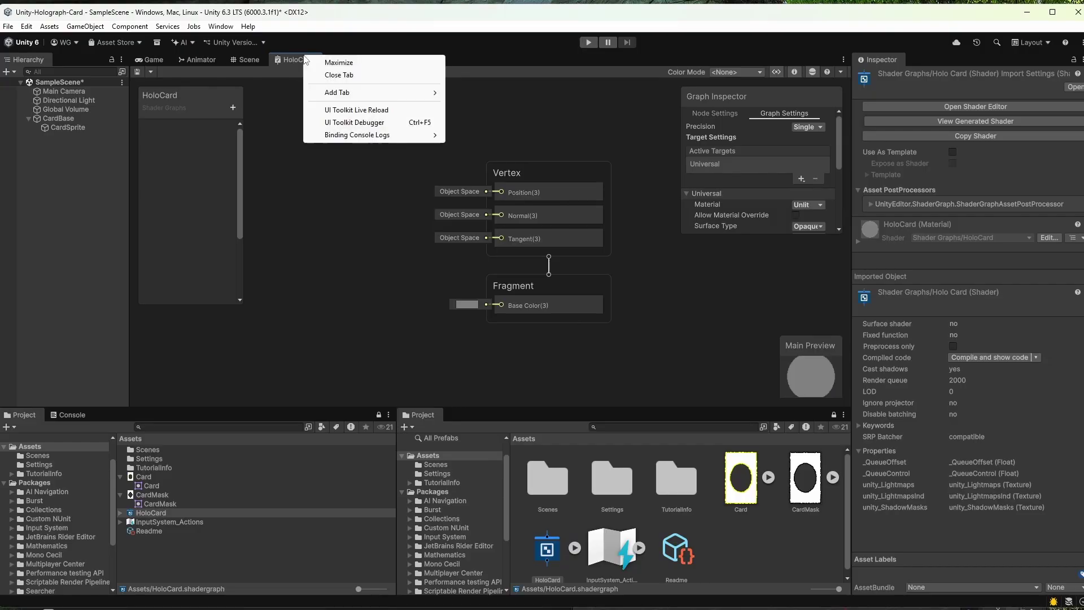
{"action": "left_click", "coordinate": [362, 63]}
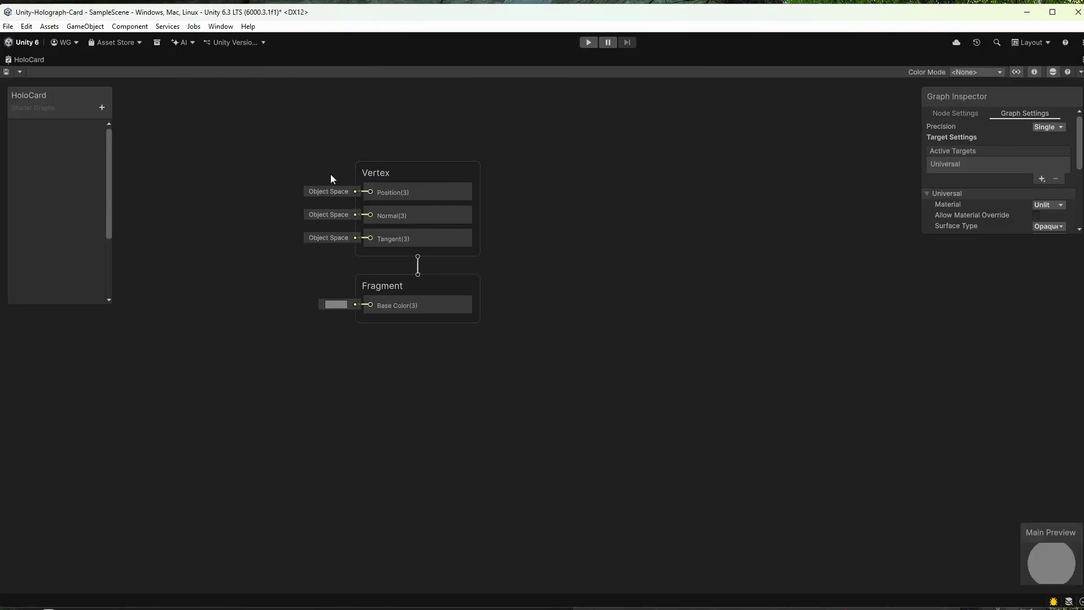
{"action": "left_click_drag", "start_coordinate": [450, 126], "coordinate": [399, 389]}
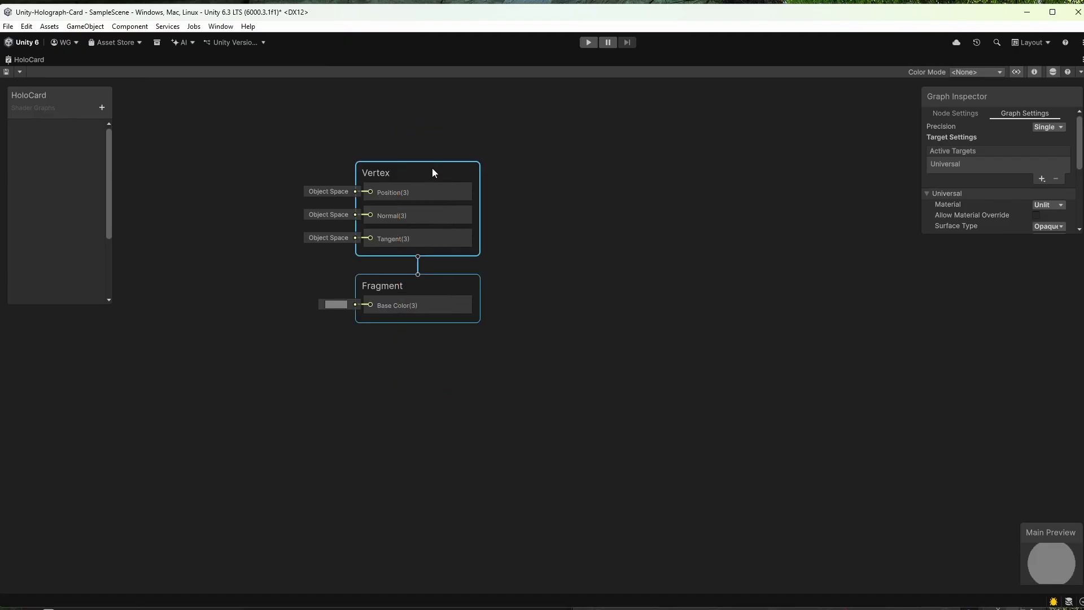
{"action": "left_click_drag", "start_coordinate": [433, 172], "coordinate": [911, 291]}
{"action": "left_click", "coordinate": [636, 212]}
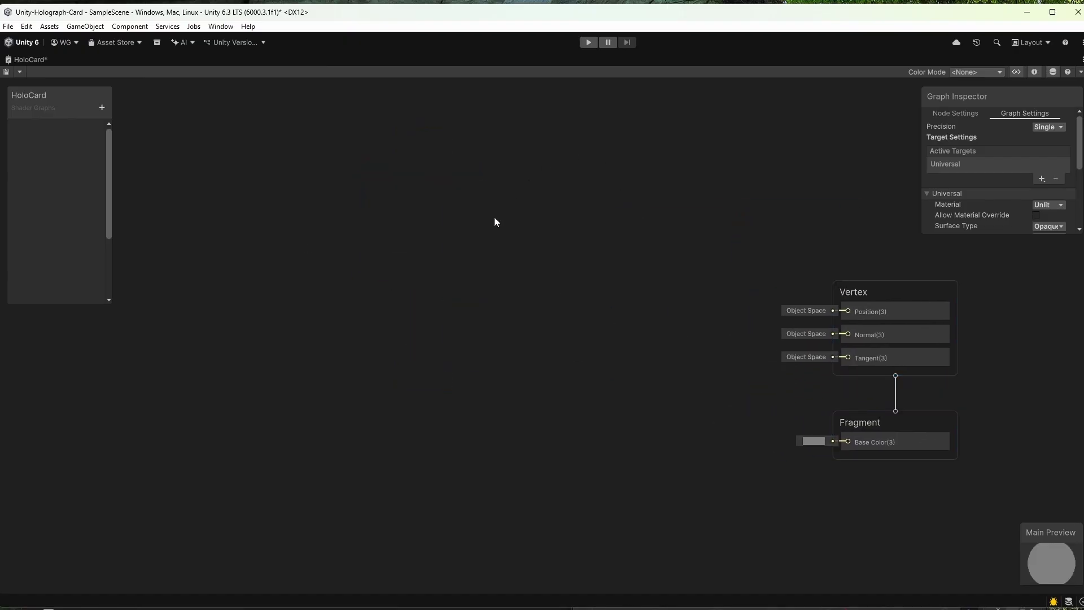
{"action": "middle_click_drag", "start_coordinate": [491, 220], "coordinate": [571, 271]}
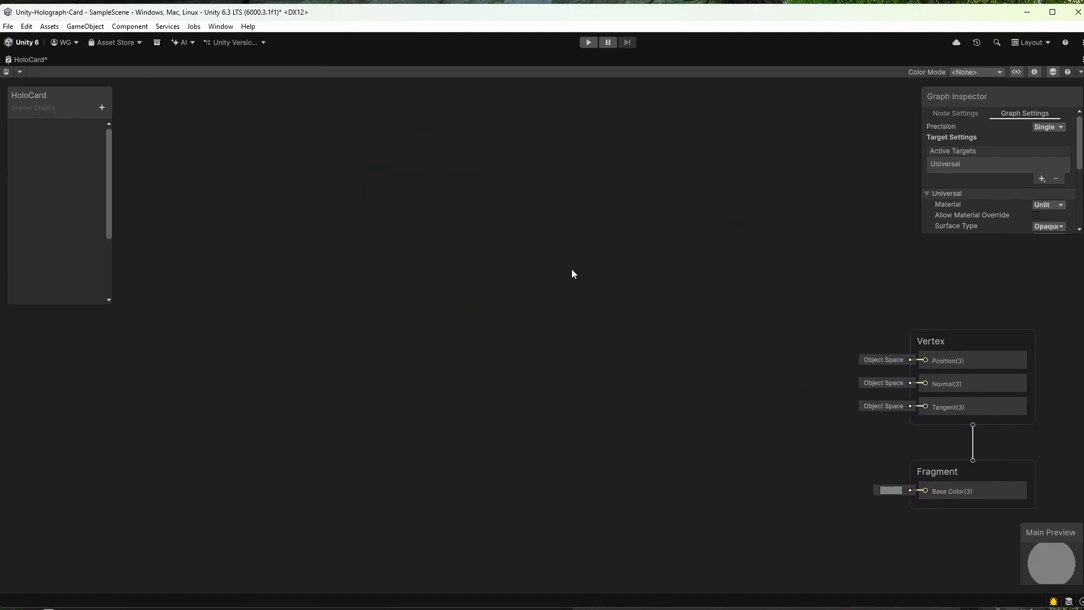
Add a Sample Texture 2D node and position it in the empty area ahead of the Vertex and Fragment blocks
{"action": "right_click", "coordinate": [394, 205]}
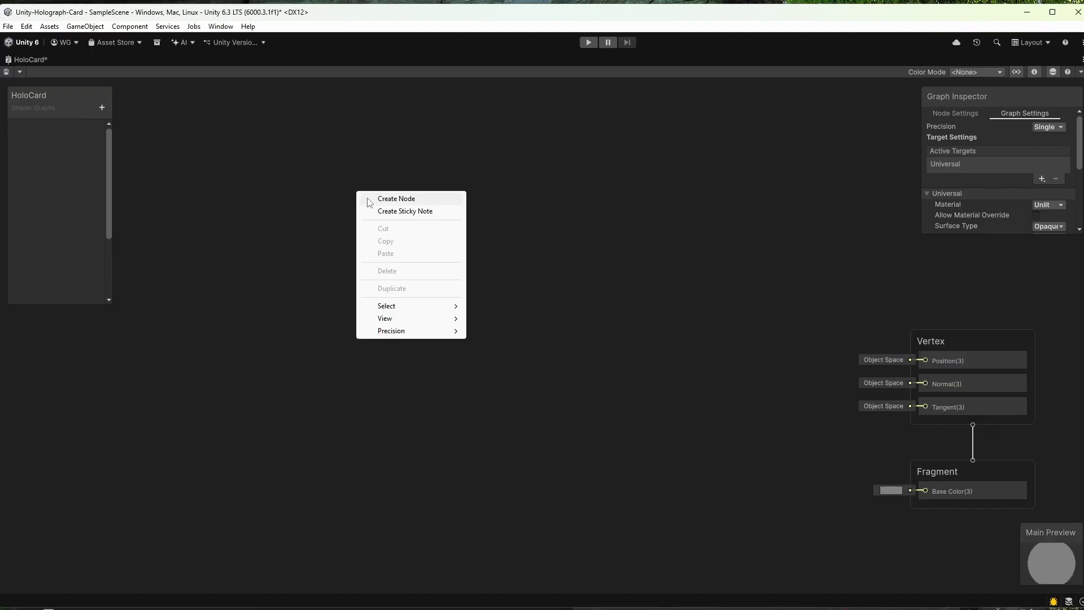
{"action": "left_click", "coordinate": [397, 199]}
{"action": "type", "text": "tex"}
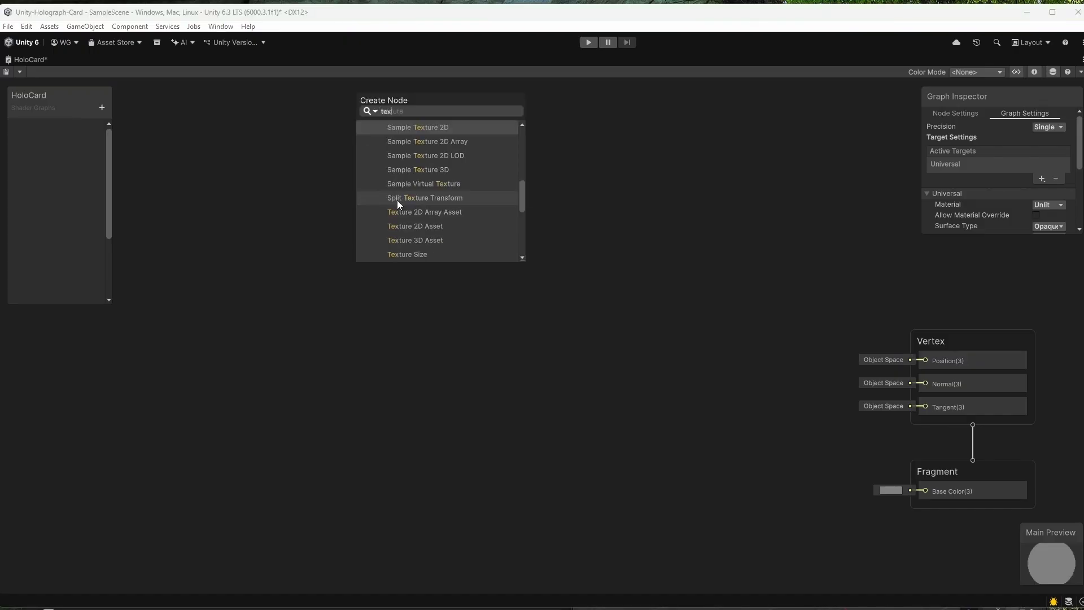
{"action": "left_click", "coordinate": [442, 128]}
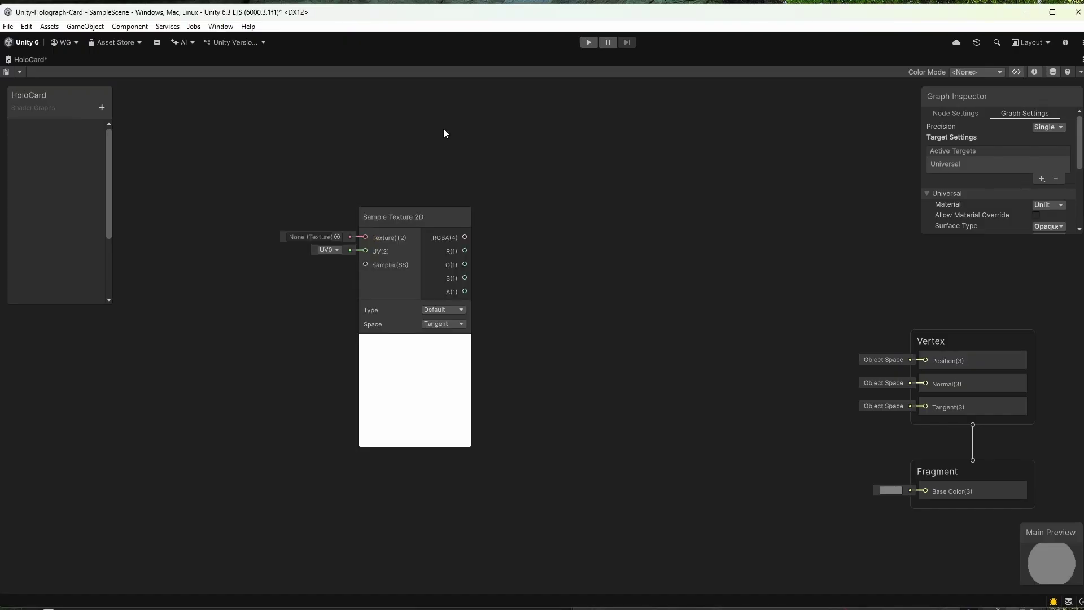
{"action": "left_click_drag", "start_coordinate": [414, 218], "coordinate": [449, 190]}
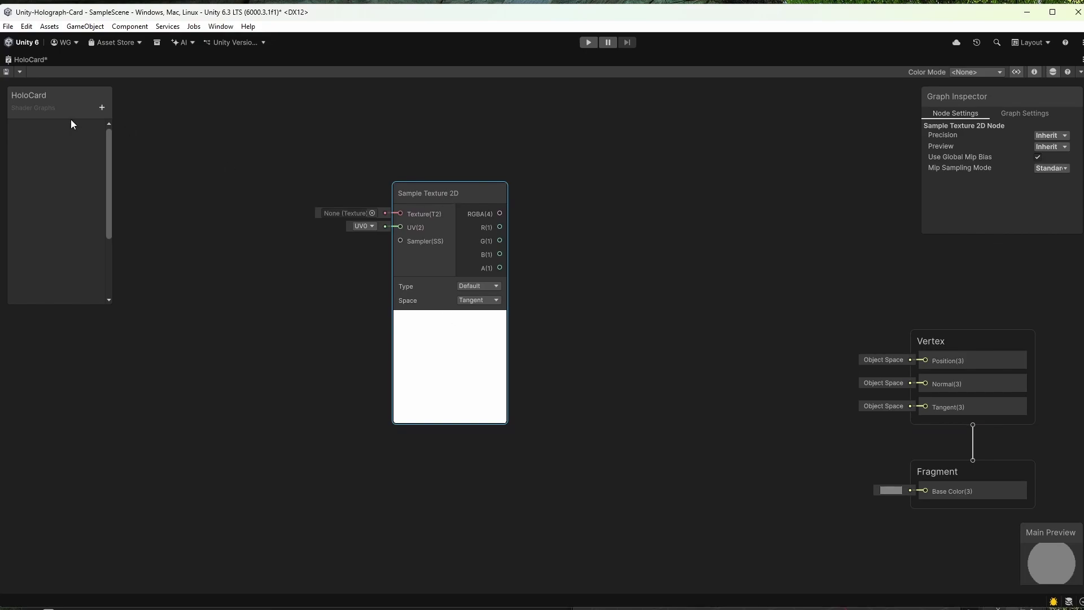
Add a Texture 2D property named MainTex to the HoloCard graph
{"action": "left_click", "coordinate": [102, 107]}
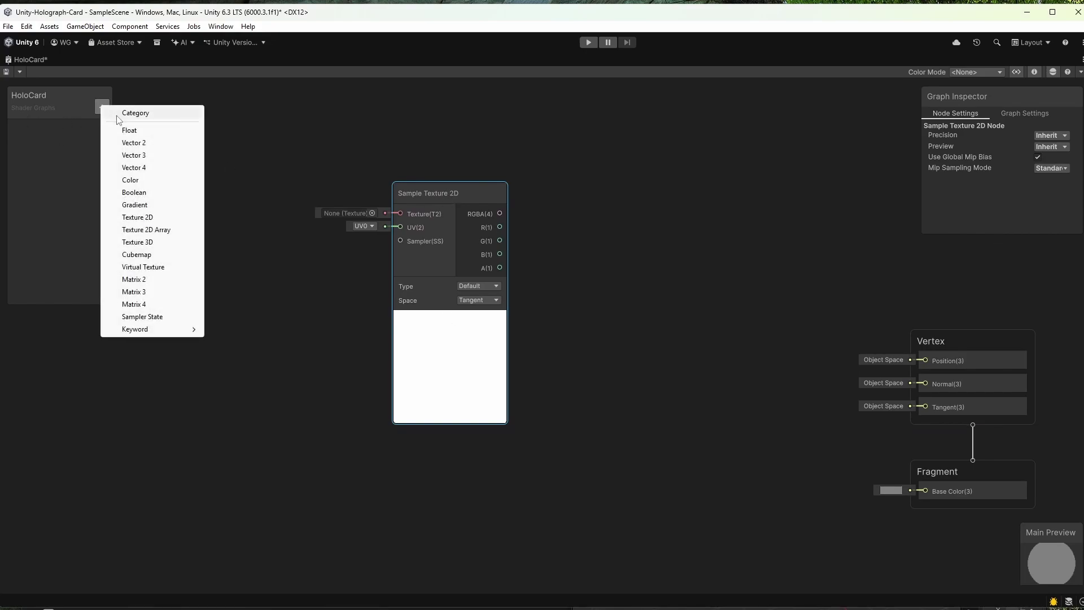
{"action": "left_click", "coordinate": [137, 217]}
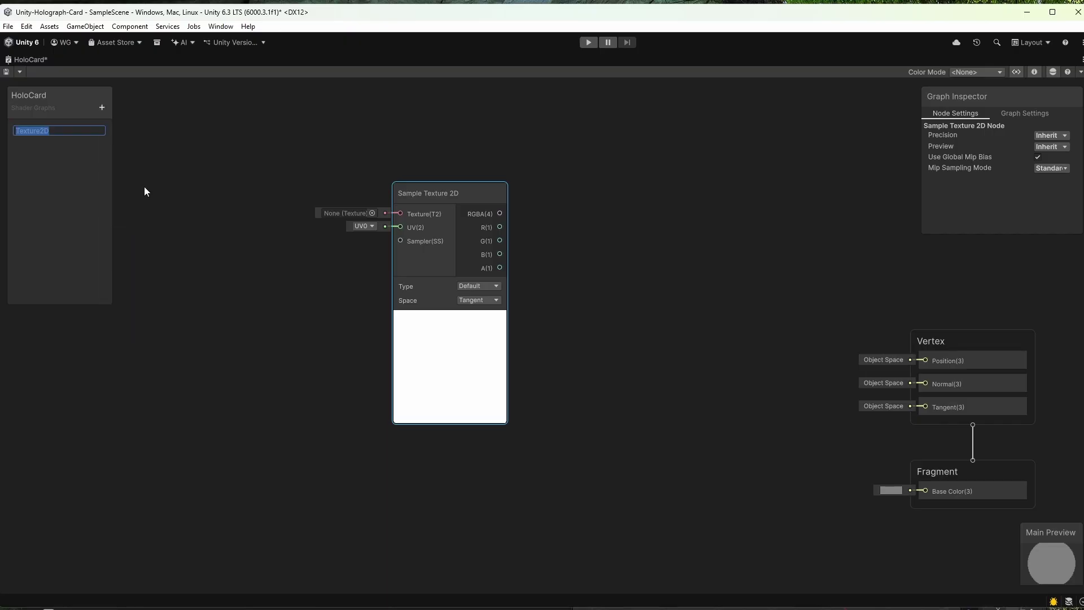
{"action": "type", "text": "MainTex"}
{"action": "key", "text": "Return"}
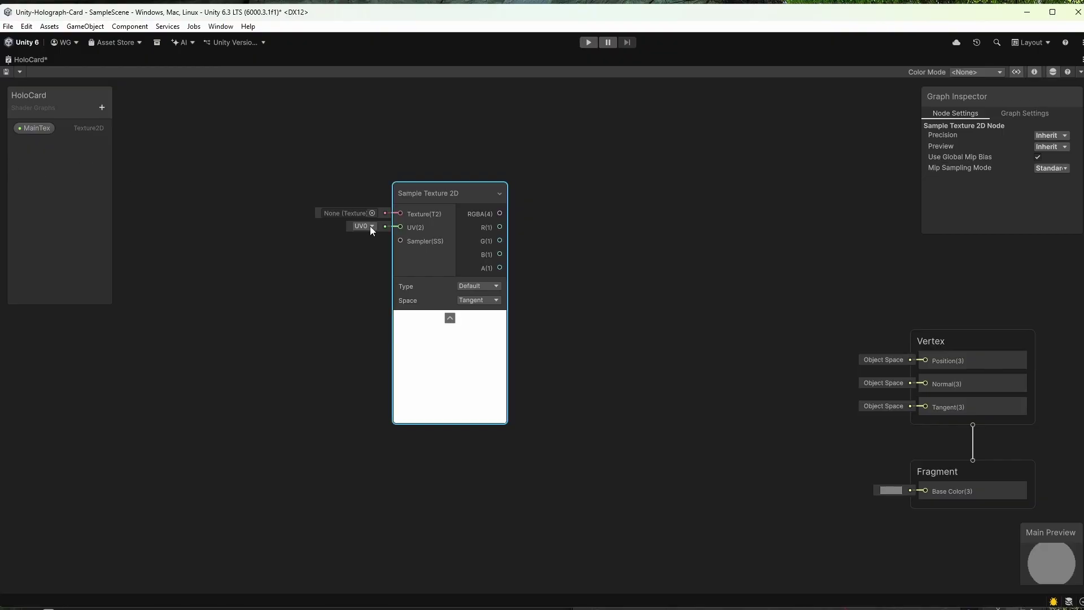
Connect the MainTex property to the Sample Texture 2D node's Texture input and the node's RGBA output to Base Color
{"action": "left_click_drag", "start_coordinate": [19, 131], "coordinate": [453, 211]}
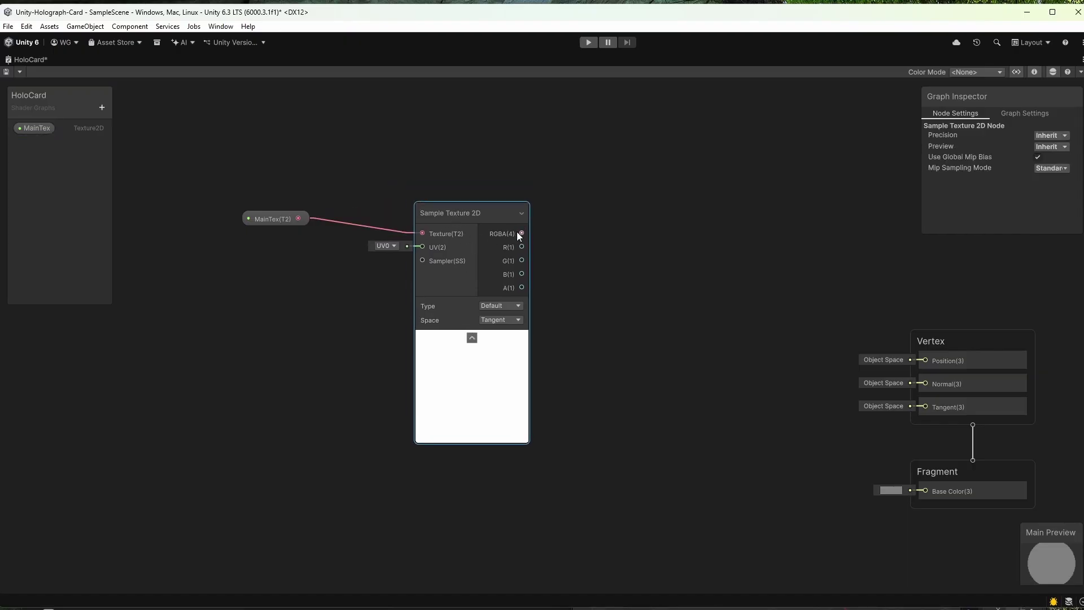
{"action": "left_click_drag", "start_coordinate": [518, 233], "coordinate": [925, 491]}
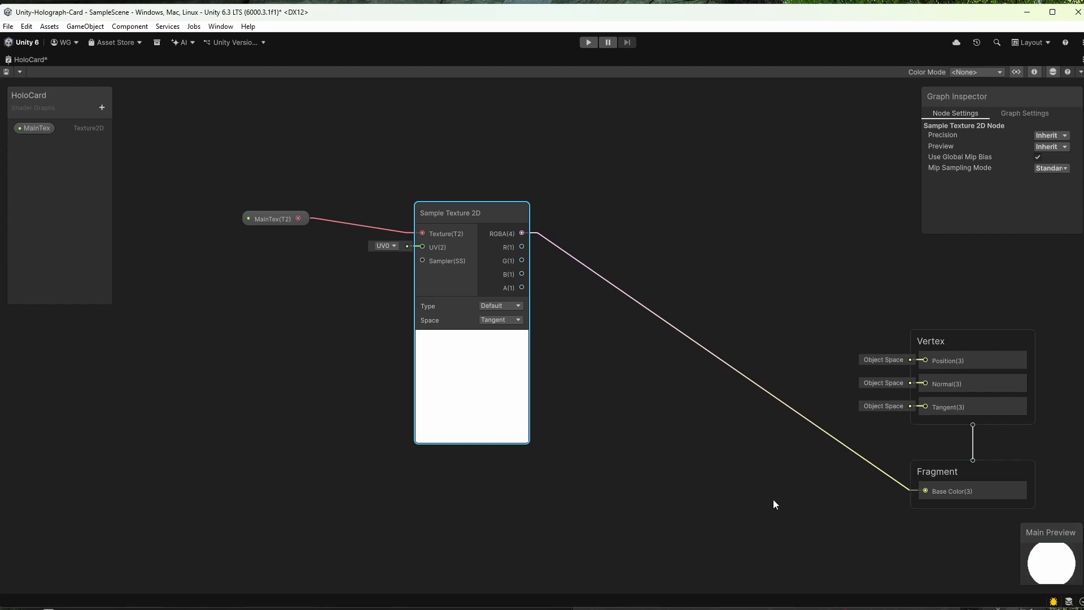
{"action": "middle_click_drag", "start_coordinate": [773, 500], "coordinate": [740, 483]}
Set the Main Preview mesh to Cube and enlarge the preview
{"action": "right_click", "coordinate": [1039, 564]}
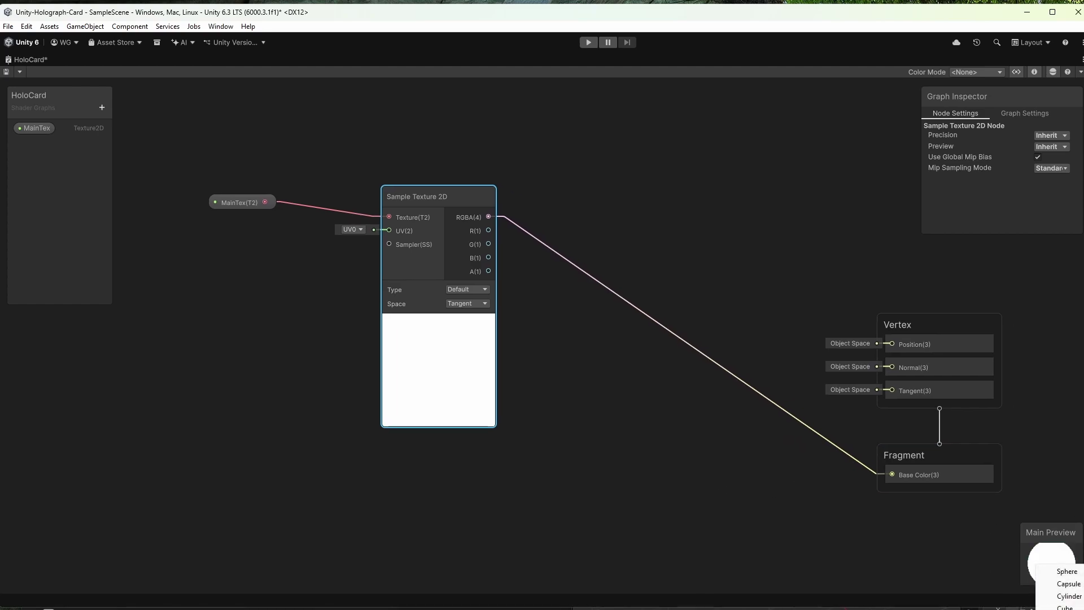
{"action": "left_click", "coordinate": [1065, 607]}
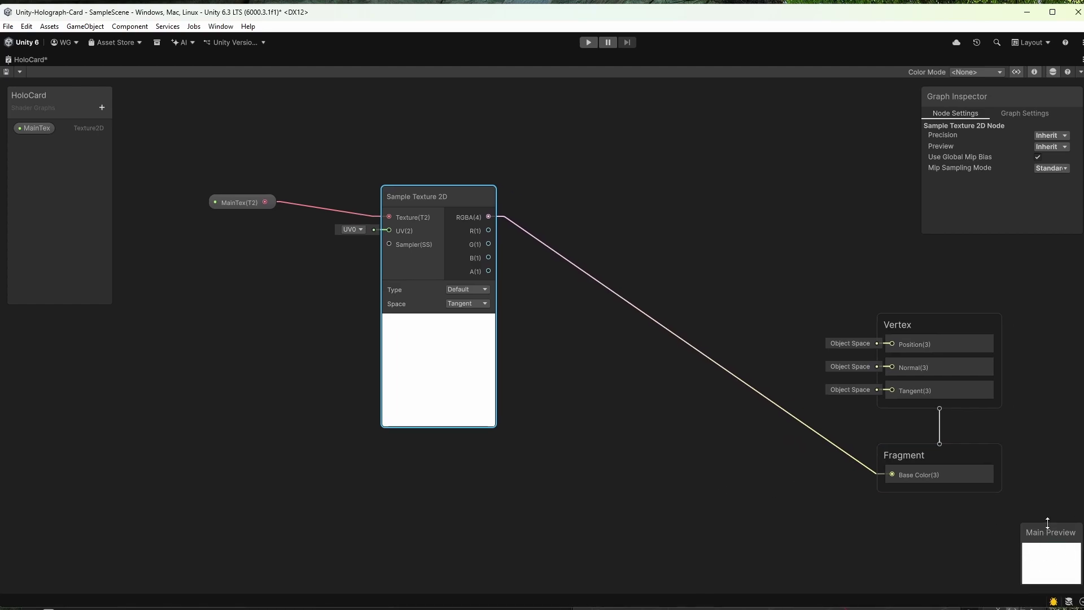
{"action": "left_click_drag", "start_coordinate": [1048, 523], "coordinate": [1052, 500]}
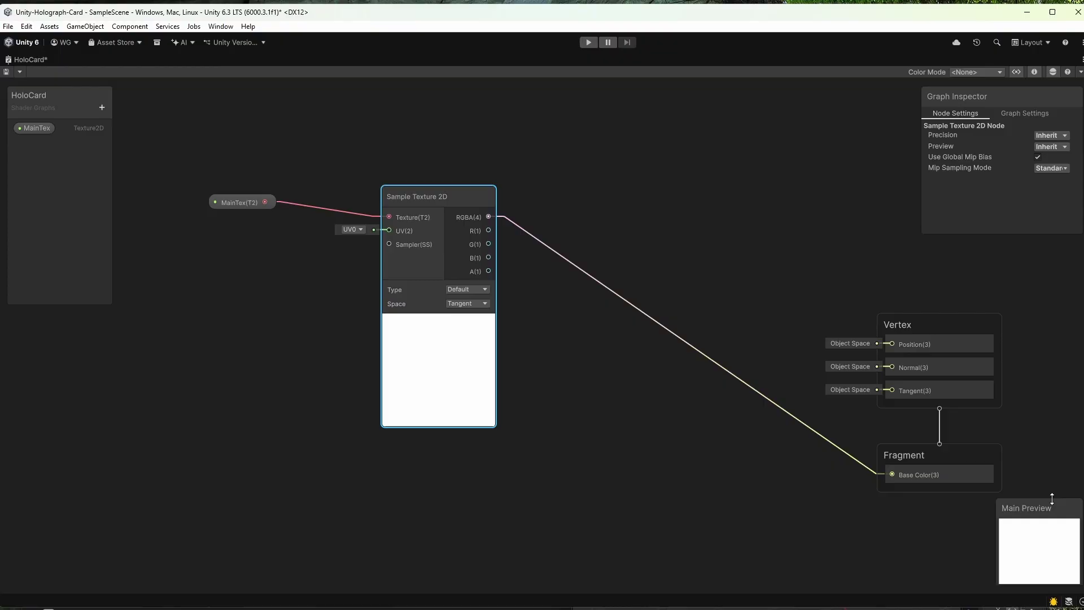
{"action": "left_click", "coordinate": [884, 423]}
Enlarge the Graph Inspector and assign the Card texture as MainTex's default value
{"action": "left_click", "coordinate": [244, 202]}
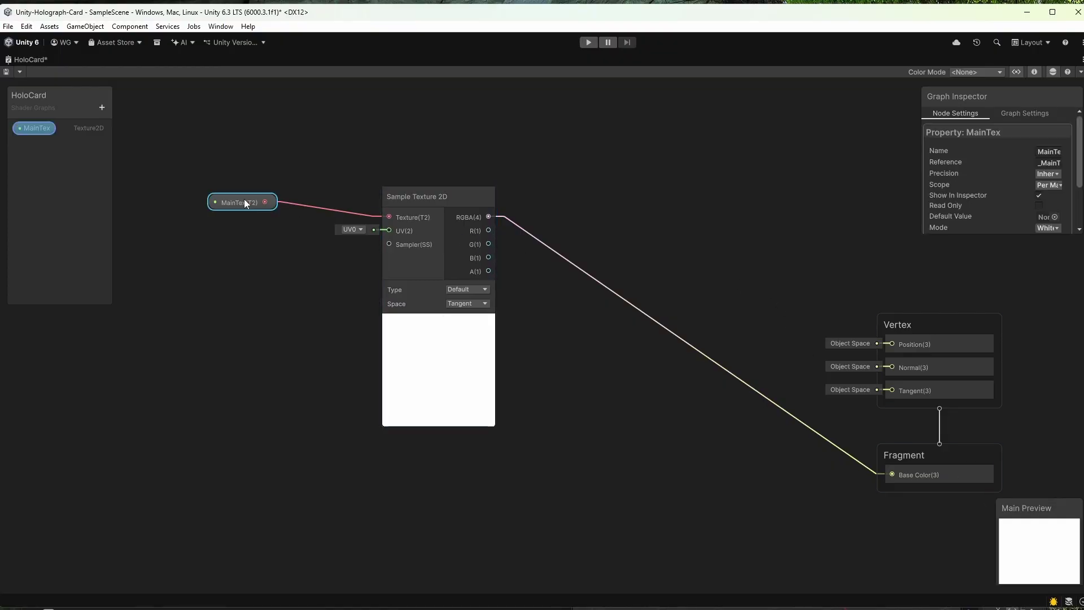
{"action": "scroll", "coordinate": [980, 210], "scroll_direction": "down", "scroll_amount": 2}
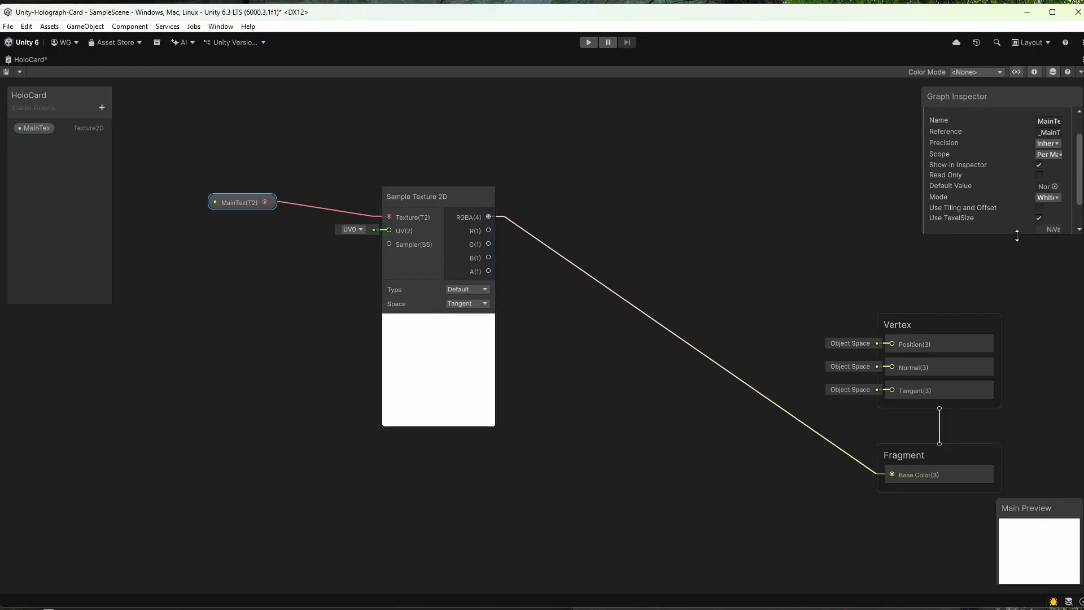
{"action": "left_click_drag", "start_coordinate": [1017, 236], "coordinate": [1027, 322]}
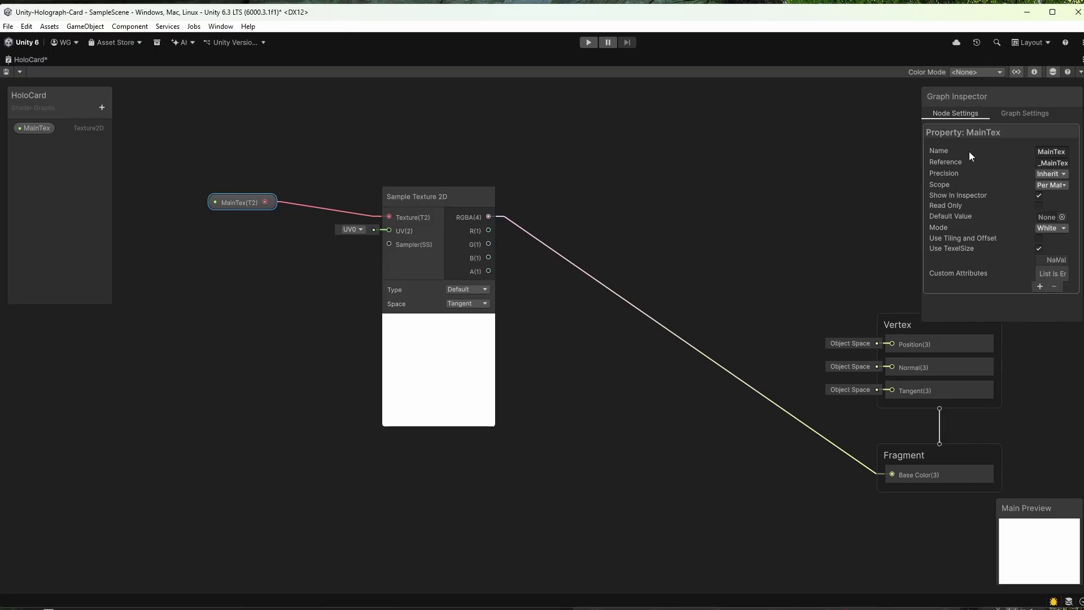
{"action": "left_click", "coordinate": [1061, 217]}
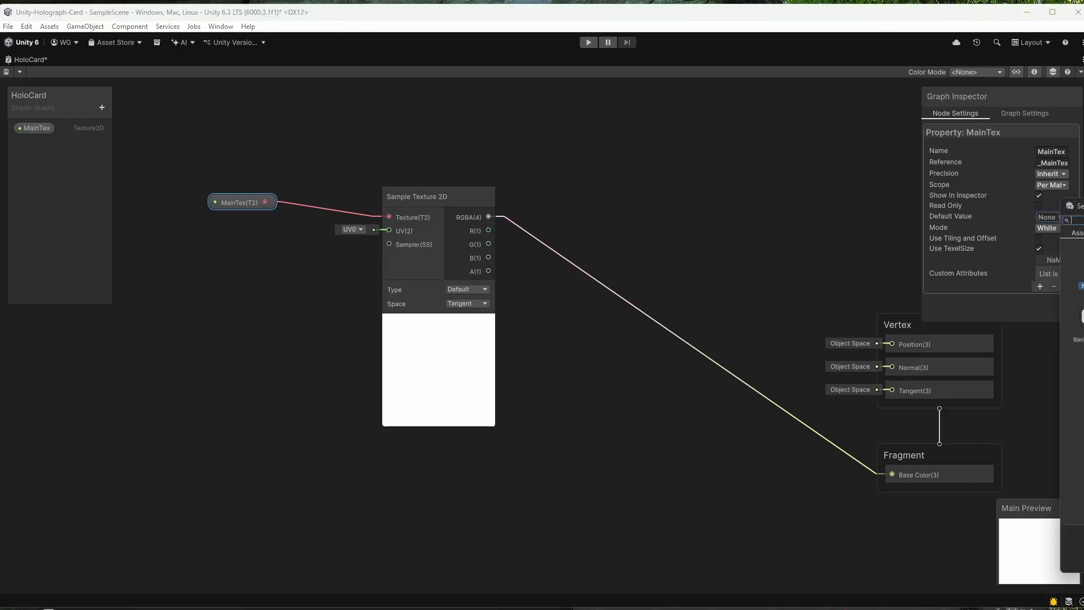
{"action": "double_click", "coordinate": [1082, 317]}
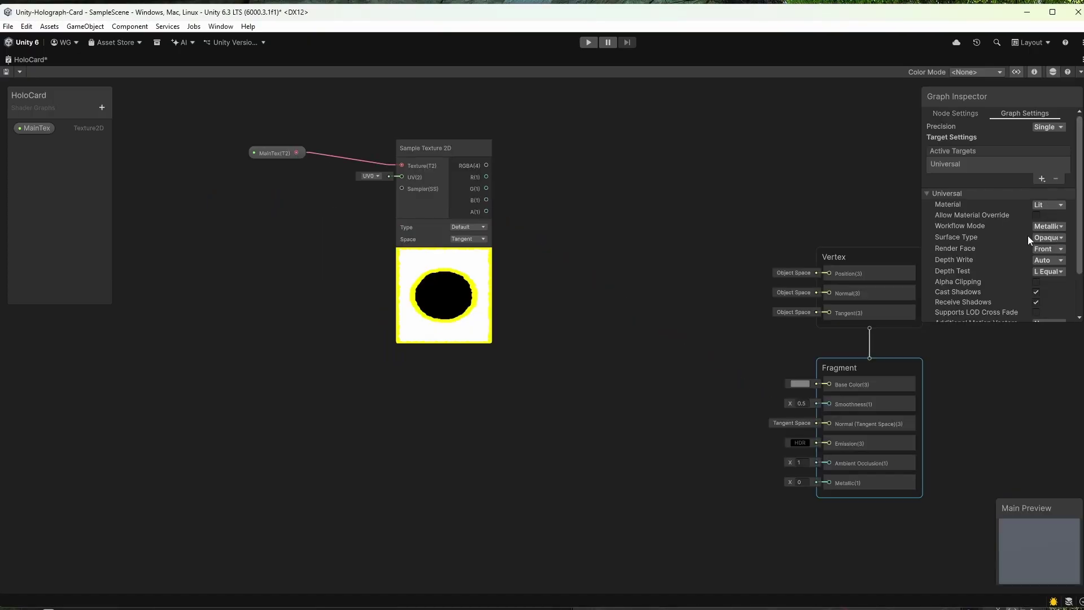
Set the graph's Surface Type to Transparent and connect the Sample Texture 2D node's RGBA to Base Color and A to Alpha
{"action": "left_click", "coordinate": [1045, 240]}
{"action": "left_click", "coordinate": [1055, 265]}
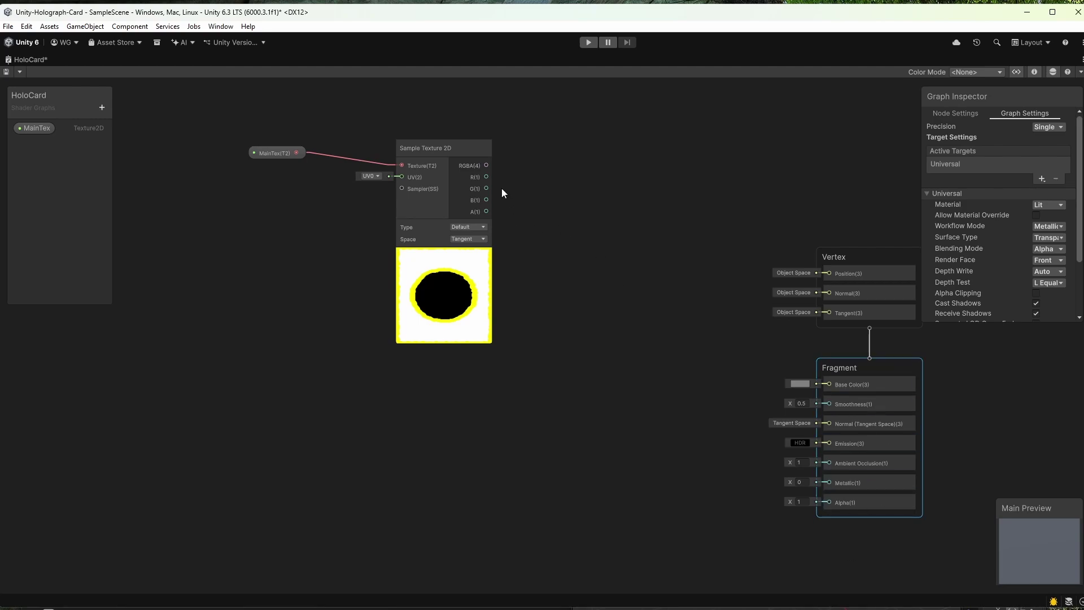
{"action": "left_click_drag", "start_coordinate": [486, 166], "coordinate": [828, 385]}
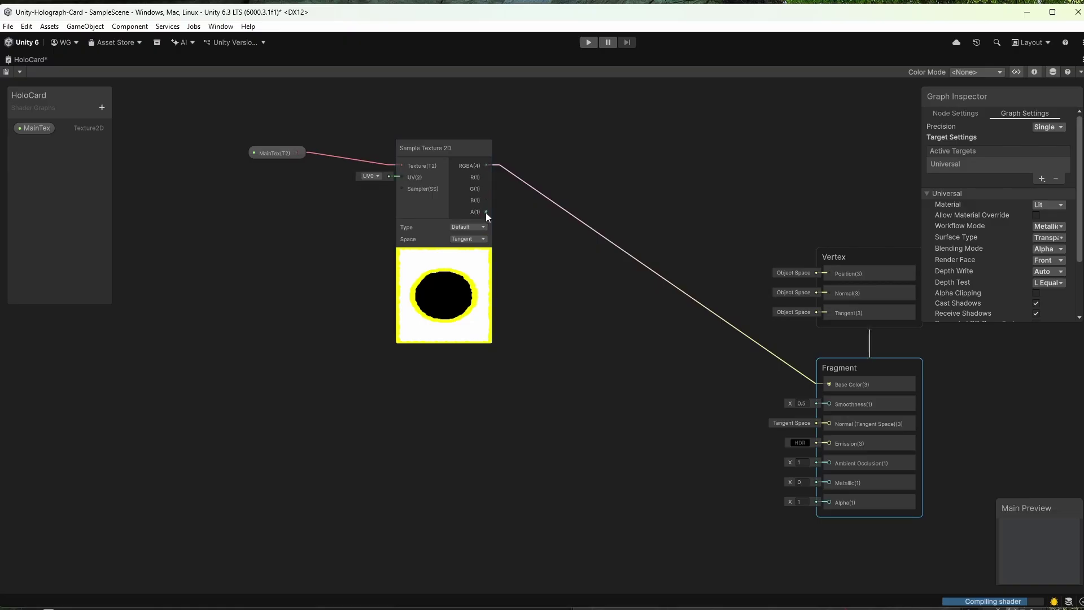
{"action": "left_click_drag", "start_coordinate": [486, 211], "coordinate": [829, 500]}
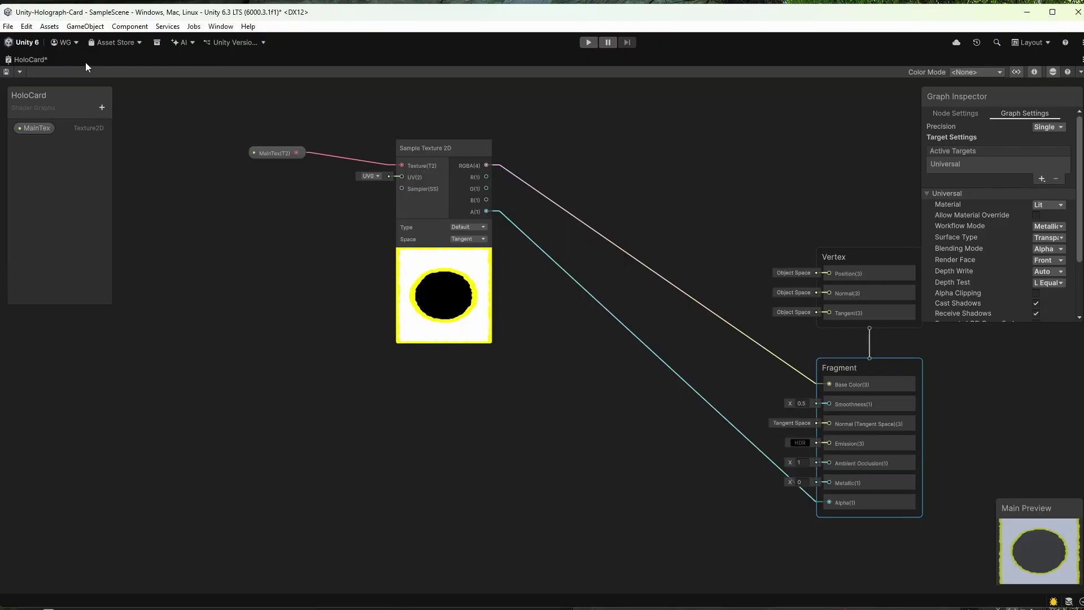
Save the HoloCard shader graph and restore its window to the docked editor layout
{"action": "left_click", "coordinate": [7, 71]}
{"action": "left_click", "coordinate": [265, 285]}
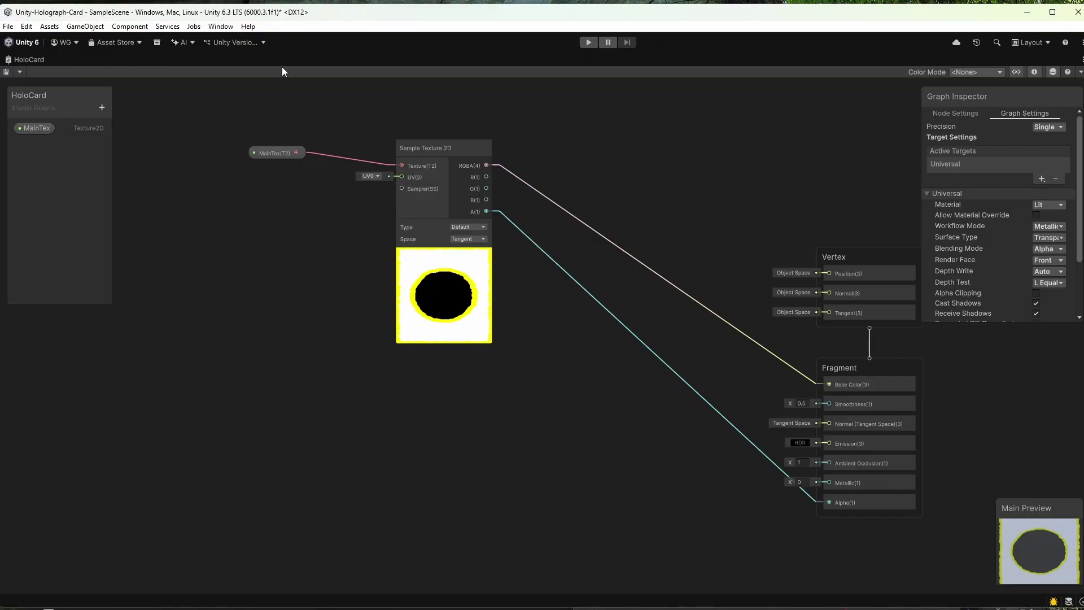
{"action": "right_click", "coordinate": [22, 62]}
{"action": "left_click", "coordinate": [66, 69]}
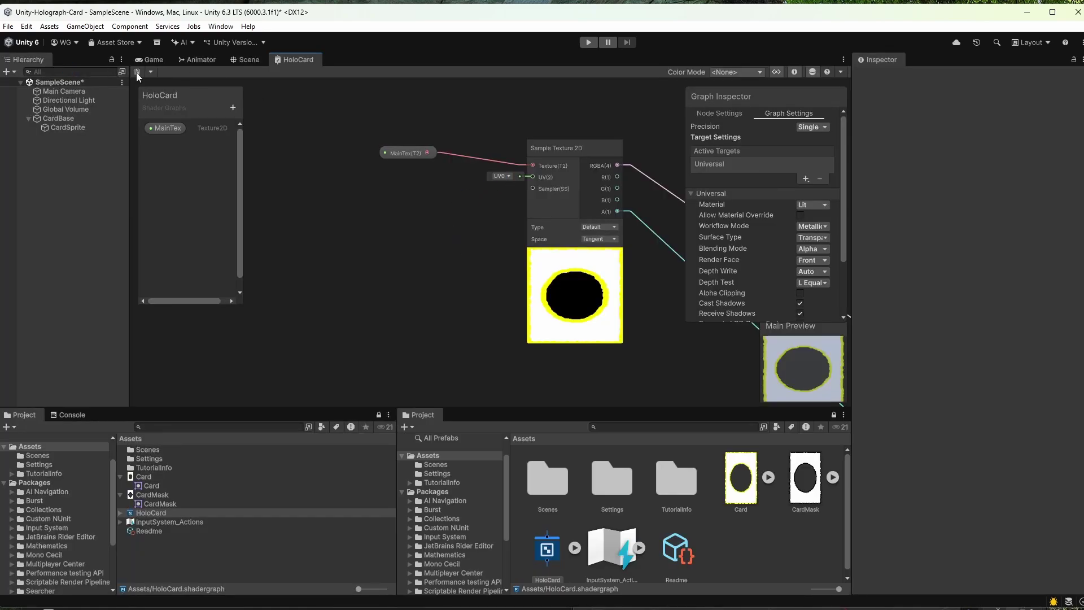
Create a folder named Shaders in Assets and move the HoloCard shader graph into it
{"action": "left_click", "coordinate": [162, 514]}
{"action": "right_click", "coordinate": [146, 563]}
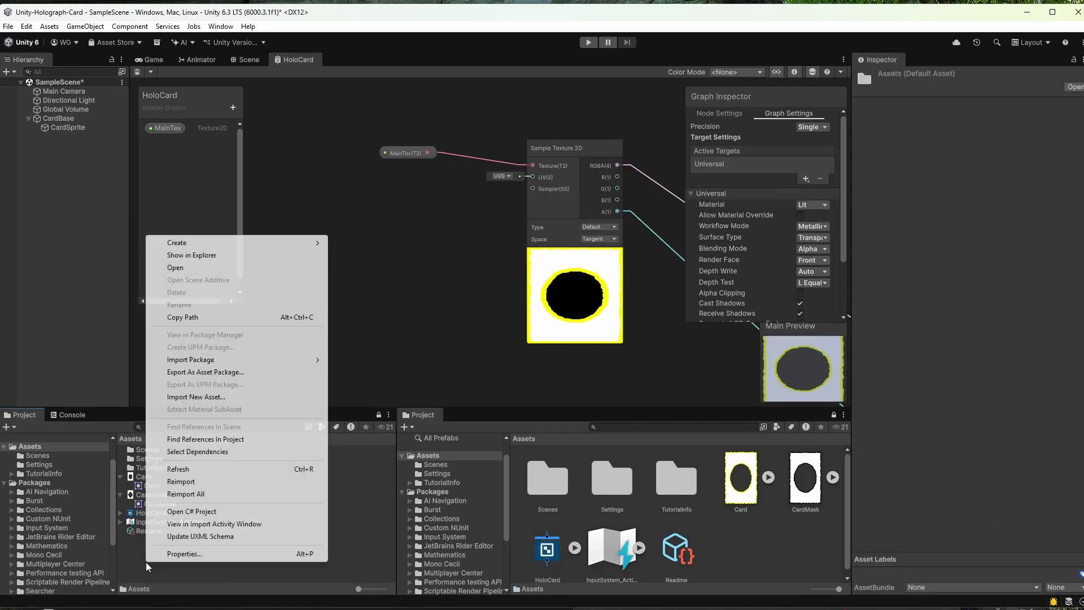
{"action": "mouse_move", "coordinate": [212, 249]}
{"action": "left_click", "coordinate": [356, 242]}
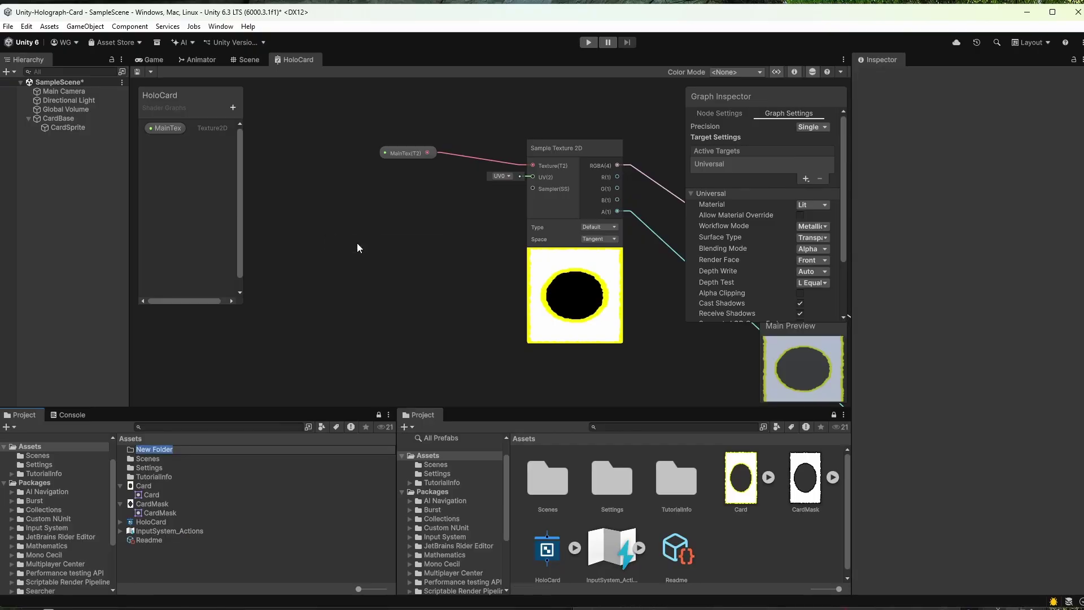
{"action": "type", "text": "Shaders"}
{"action": "key", "text": "Return"}
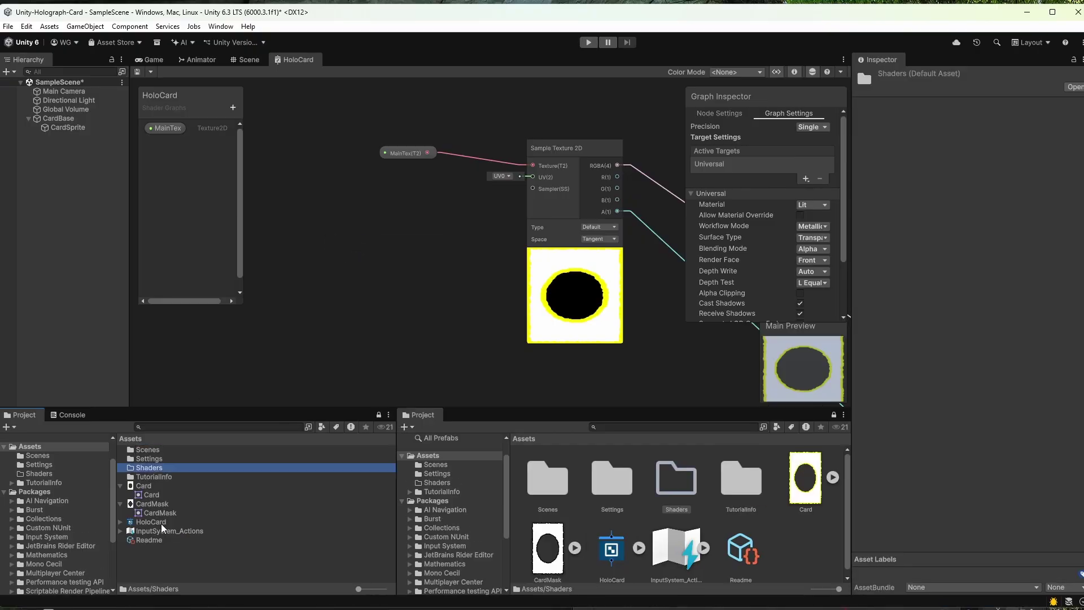
{"action": "left_click_drag", "start_coordinate": [153, 523], "coordinate": [156, 466]}
Create a material from the HoloCard shader graph inside the Shaders folder and name it HoloCard
{"action": "double_click", "coordinate": [155, 467]}
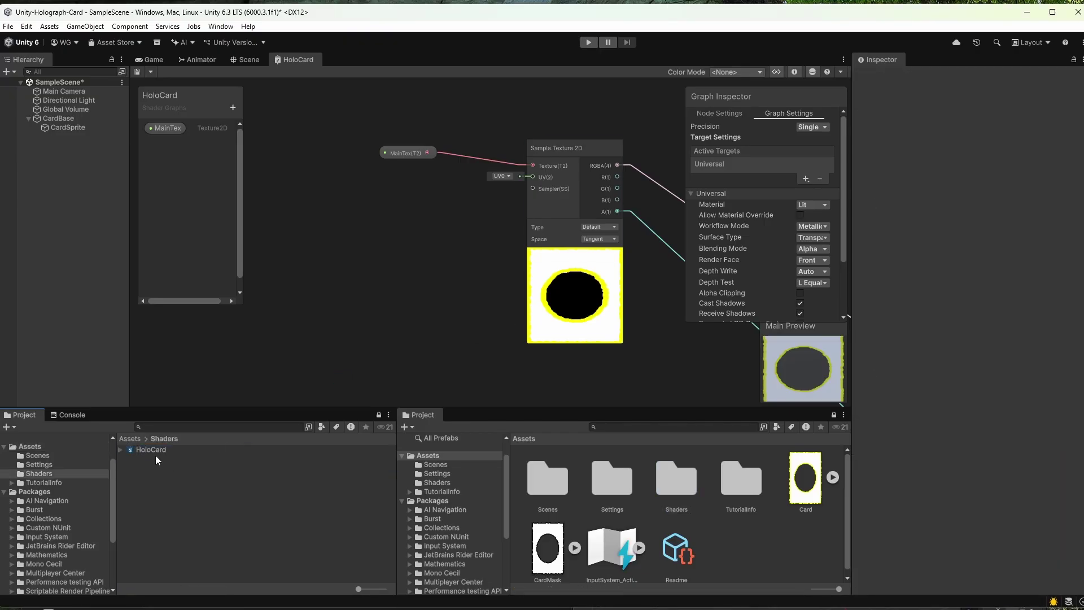
{"action": "left_click", "coordinate": [143, 450]}
{"action": "right_click", "coordinate": [167, 449]}
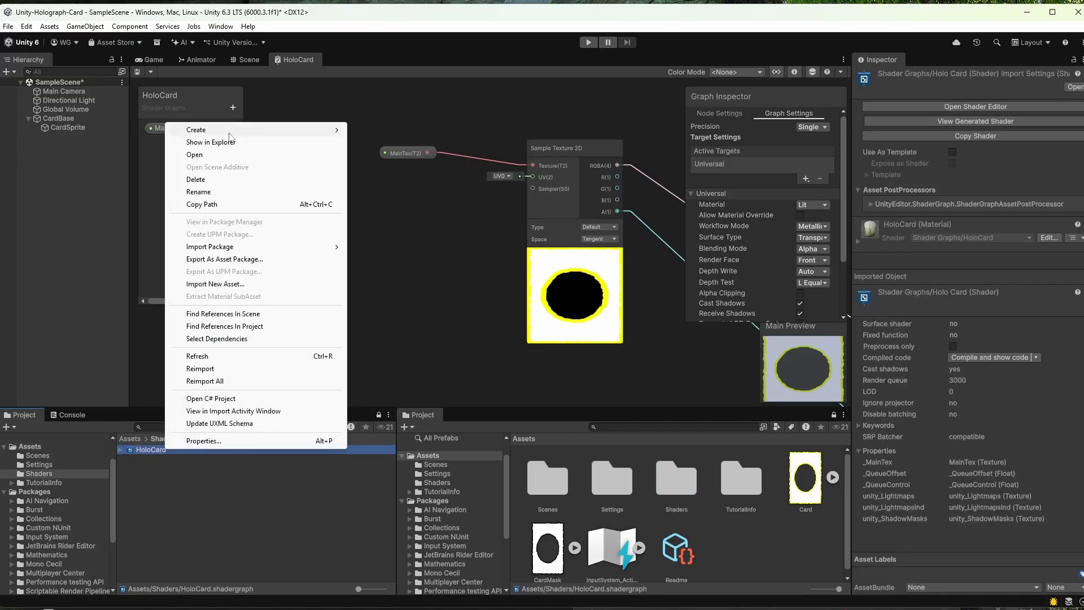
{"action": "mouse_move", "coordinate": [232, 131]}
{"action": "left_click", "coordinate": [398, 143]}
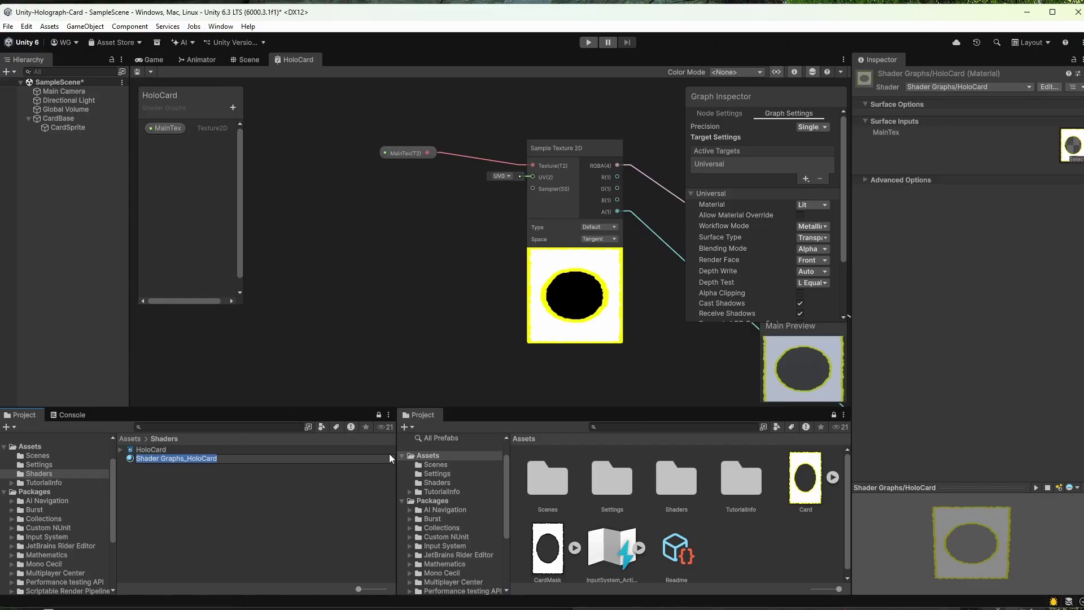
{"action": "type", "text": "HoloCard"}
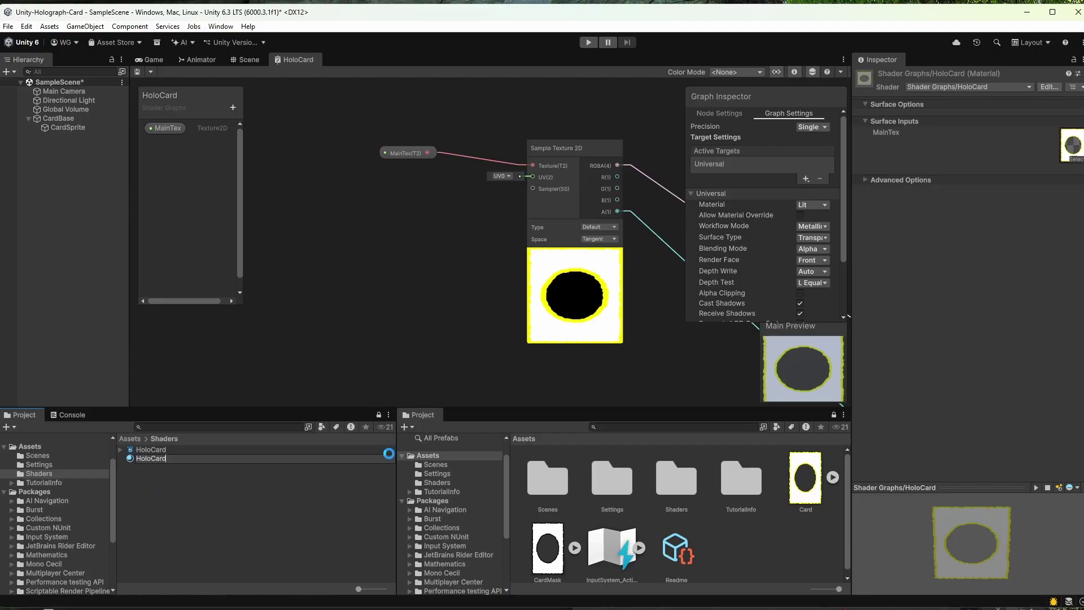
{"action": "key", "text": "Return"}
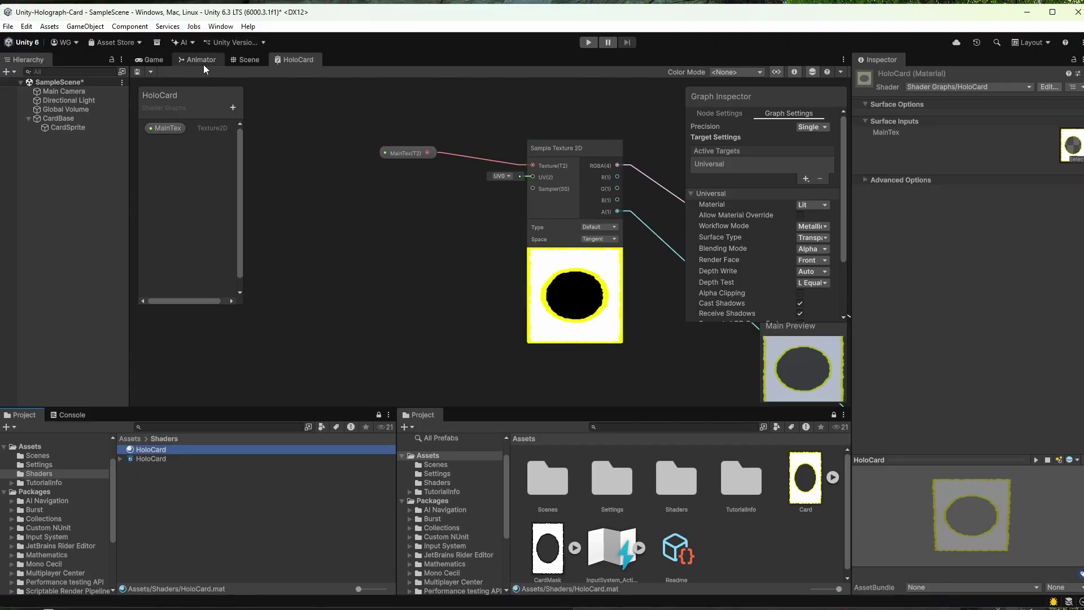
Assign the HoloCard material to the CardSprite object's Sprite Renderer in the scene
{"action": "left_click", "coordinate": [244, 59]}
{"action": "left_click", "coordinate": [487, 135]}
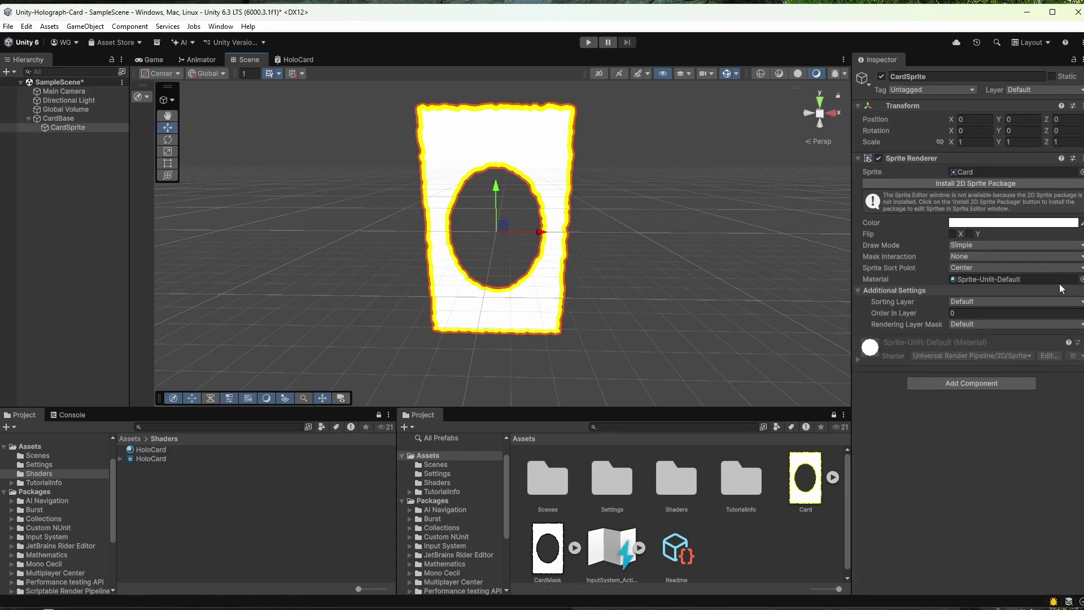
{"action": "left_click_drag", "start_coordinate": [144, 449], "coordinate": [1001, 282]}
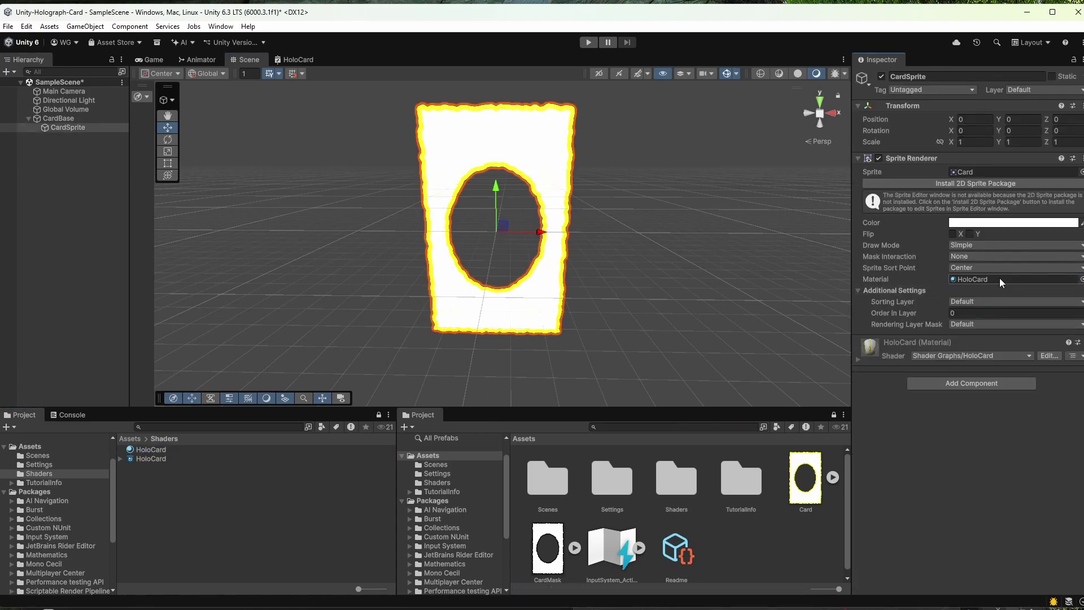
{"action": "left_click", "coordinate": [644, 158]}
{"action": "left_click", "coordinate": [519, 157]}
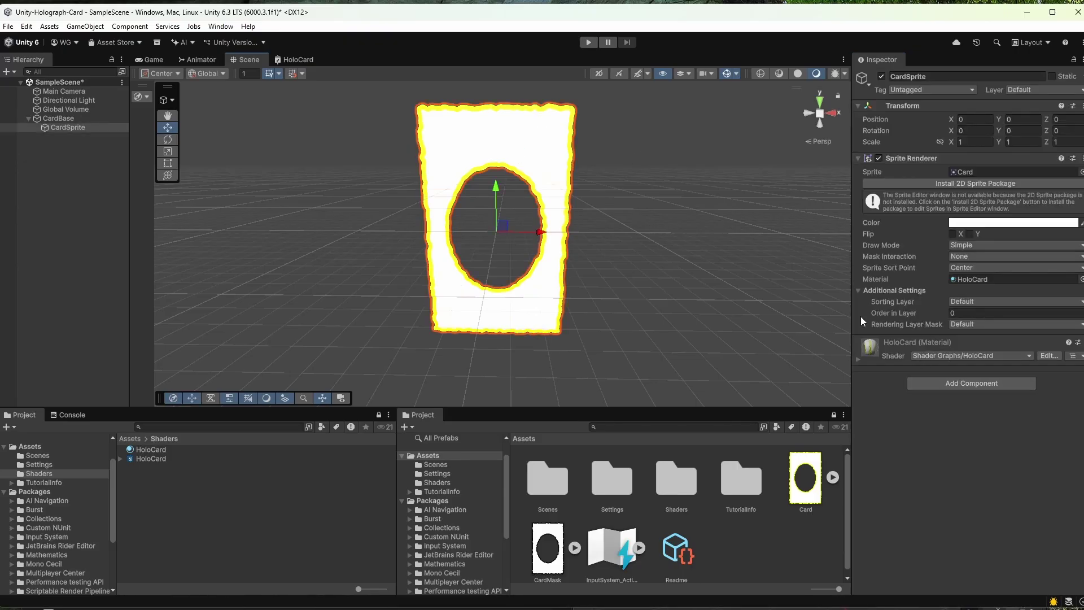
{"action": "left_click", "coordinate": [301, 218]}
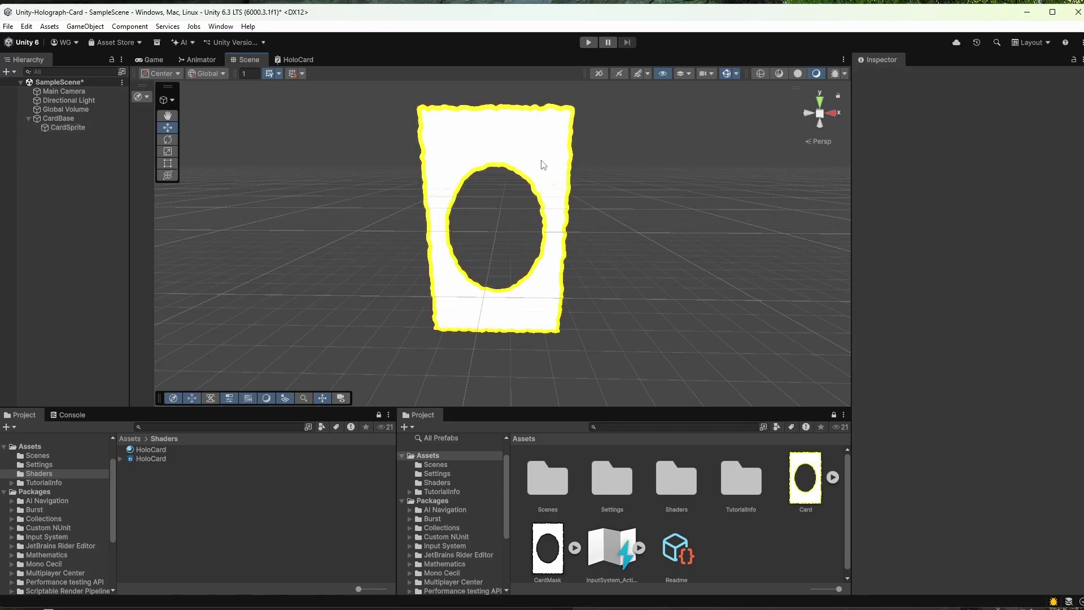
In the HoloCard graph, move the Sample Texture 2D and MainTex nodes down, roughly level with the Fragment block
{"action": "left_click", "coordinate": [301, 59]}
{"action": "middle_click_drag", "start_coordinate": [507, 262], "coordinate": [431, 204]}
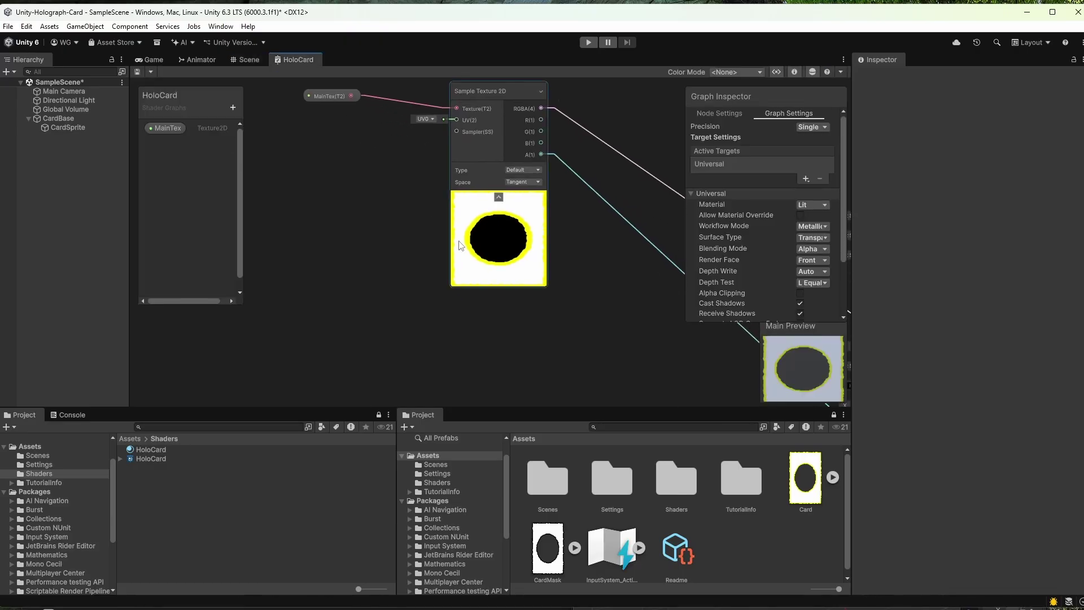
{"action": "scroll", "coordinate": [468, 252], "scroll_direction": "down", "scroll_amount": 3}
{"action": "left_click_drag", "start_coordinate": [485, 179], "coordinate": [506, 263]}
{"action": "left_click_drag", "start_coordinate": [406, 179], "coordinate": [407, 272]}
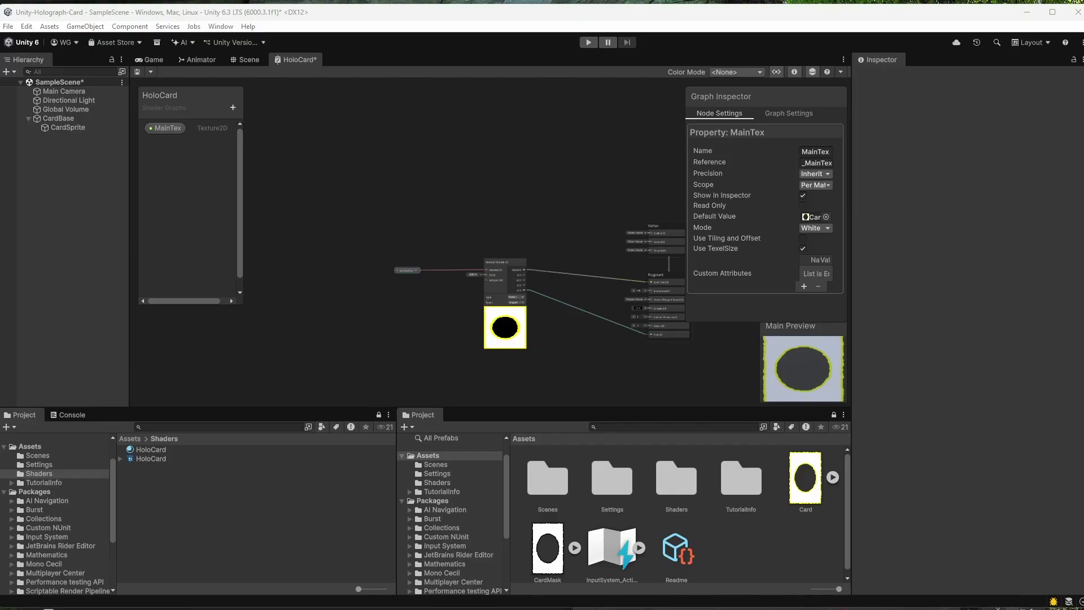
{"action": "middle_click_drag", "start_coordinate": [389, 300], "coordinate": [365, 179]}
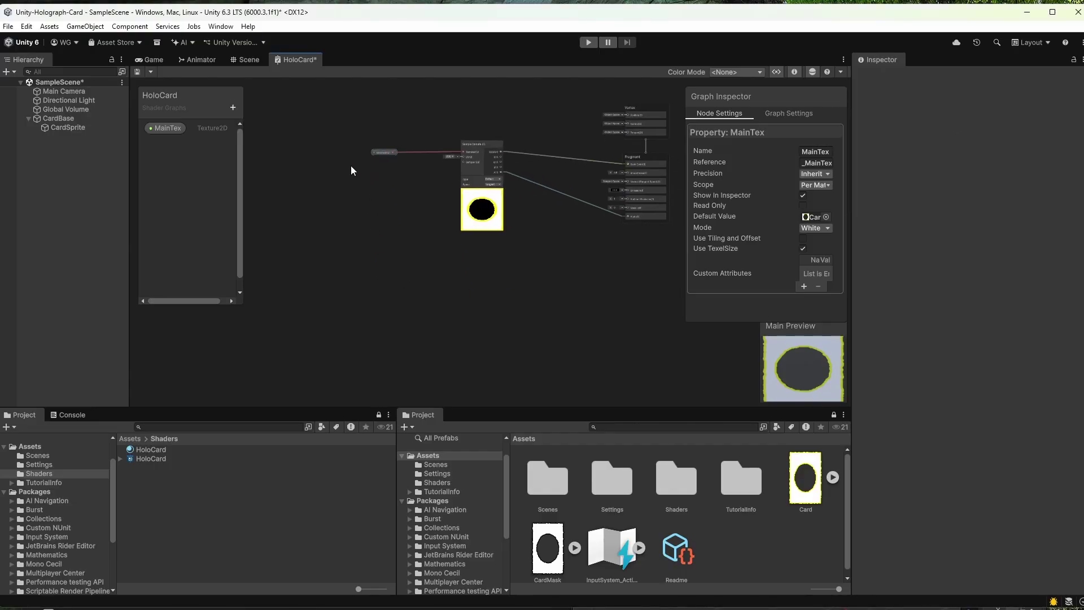
Add a Texture 2D property named holoTexture to the HoloCard graph
{"action": "left_click", "coordinate": [233, 108]}
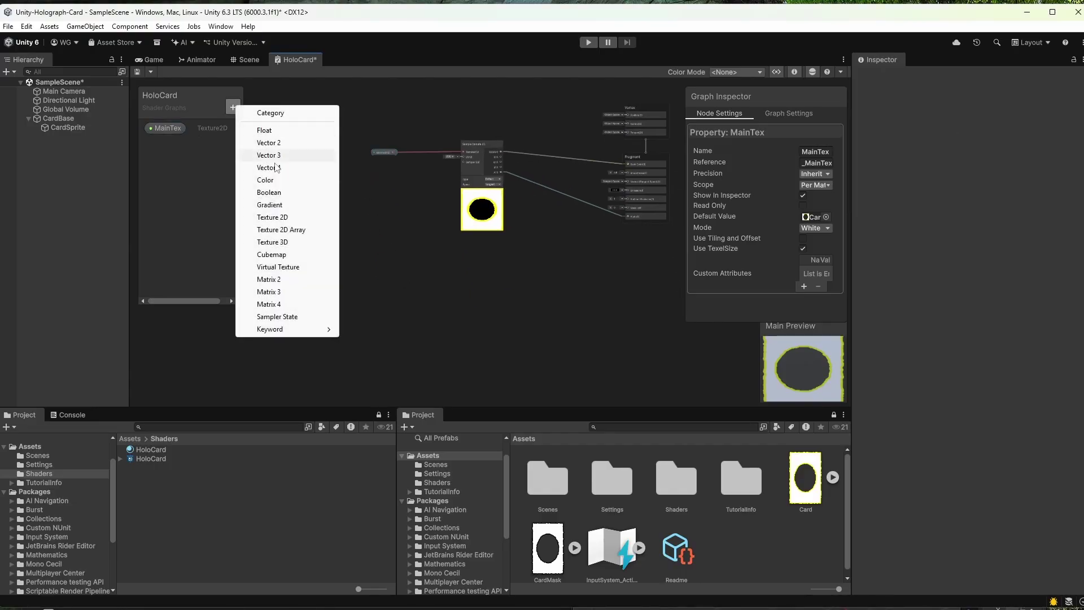
{"action": "left_click", "coordinate": [303, 218]}
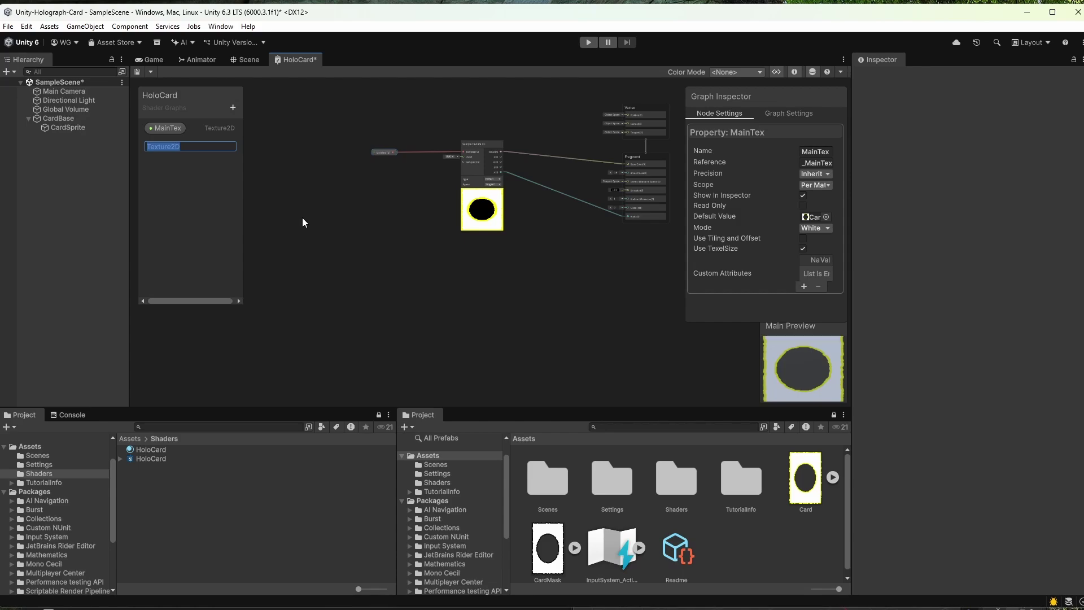
{"action": "type", "text": "holoTexture"}
{"action": "key", "text": "Return"}
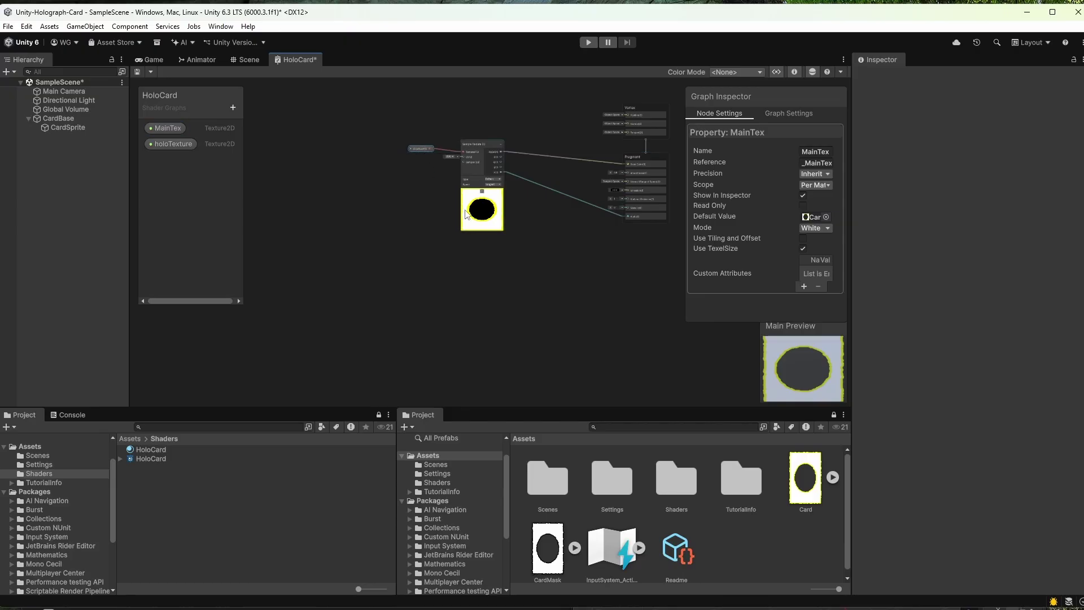
Place a holoTexture property node in the graph below the MainTex and Sample Texture 2D nodes
{"action": "scroll", "coordinate": [483, 210], "scroll_direction": "up", "scroll_amount": 2}
{"action": "scroll", "coordinate": [483, 210], "scroll_direction": "up", "scroll_amount": 2}
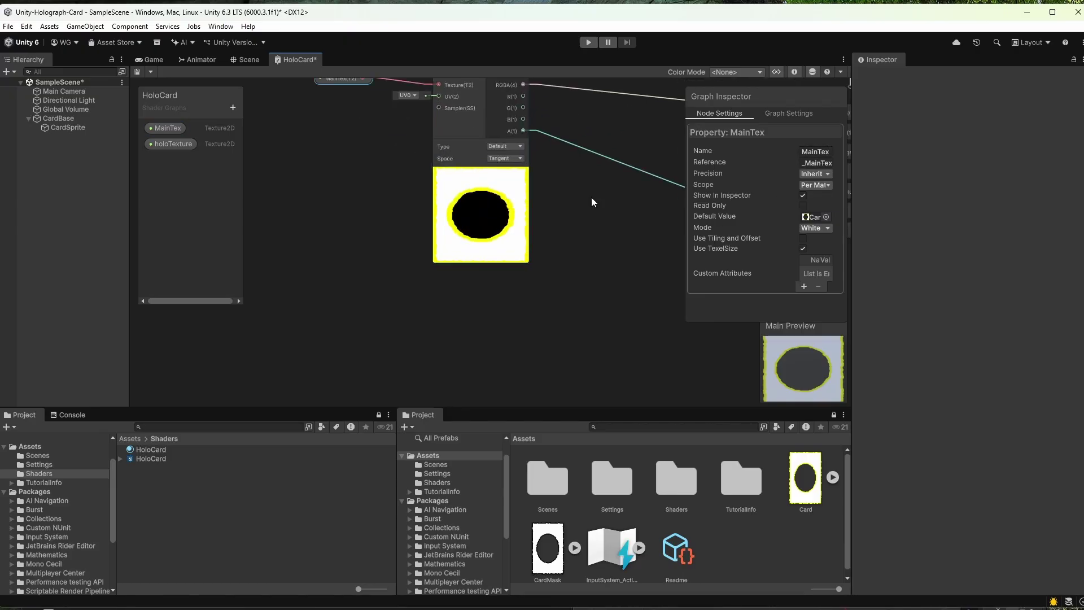
{"action": "left_click_drag", "start_coordinate": [170, 144], "coordinate": [304, 350]}
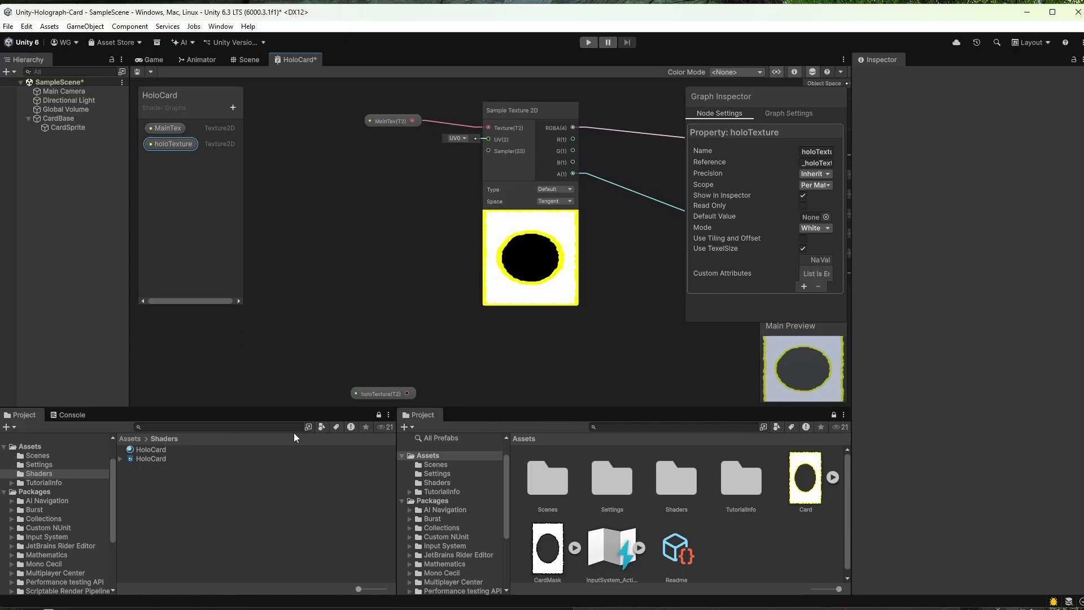
{"action": "left_click_drag", "start_coordinate": [314, 332], "coordinate": [482, 396]}
Duplicate the Sample Texture 2D node below the original and connect holoTexture to the copy's Texture input
{"action": "left_click", "coordinate": [523, 111]}
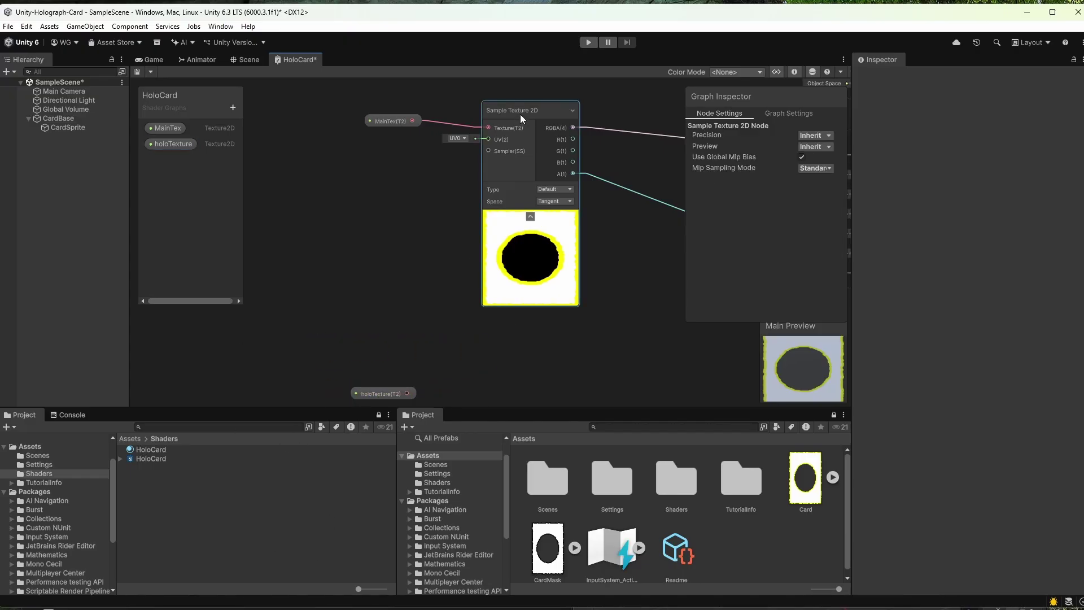
{"action": "key", "text": "ctrl+d"}
{"action": "left_click_drag", "start_coordinate": [607, 150], "coordinate": [559, 248]}
{"action": "left_click", "coordinate": [393, 257]}
{"action": "left_click_drag", "start_coordinate": [393, 259], "coordinate": [501, 264]}
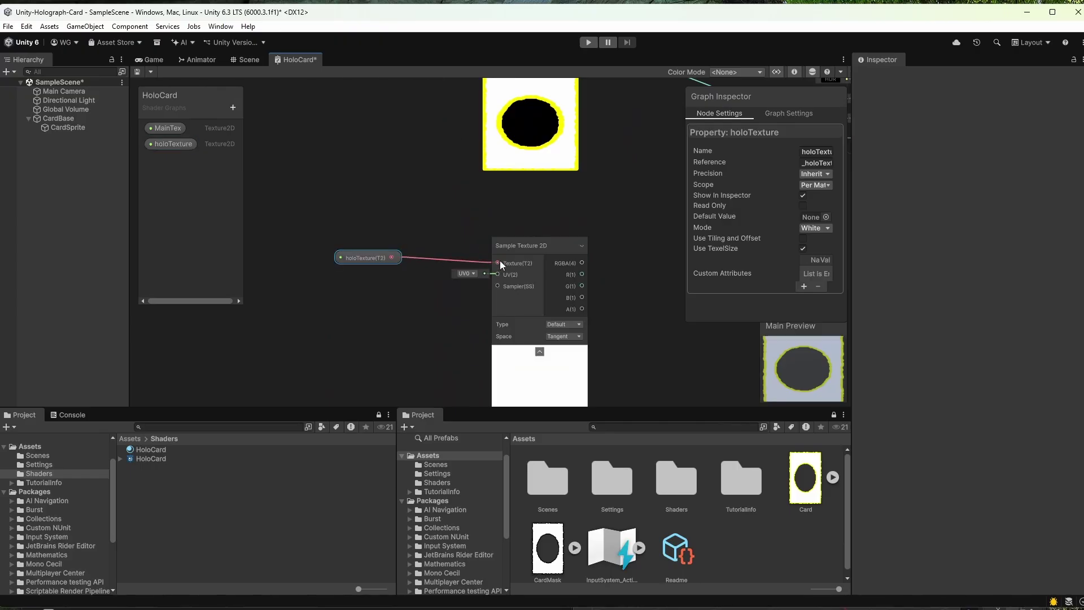
{"action": "left_click", "coordinate": [423, 219]}
{"action": "scroll", "coordinate": [412, 213], "scroll_direction": "down", "scroll_amount": 4}
{"action": "middle_click_drag", "start_coordinate": [525, 247], "coordinate": [439, 250]}
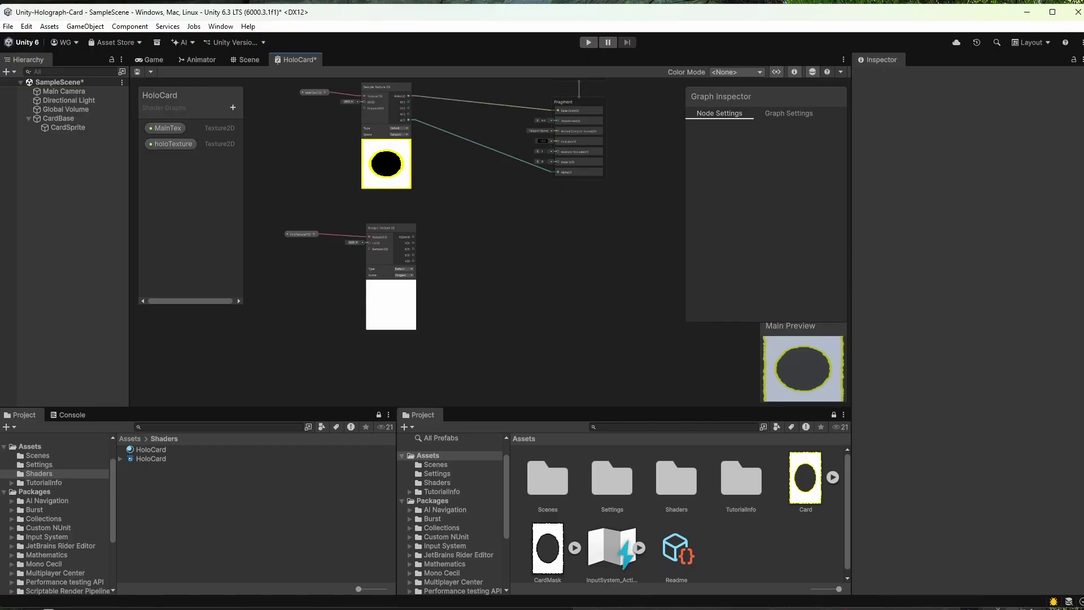
Switch to Photopea and enlarge its window to cover most of the screen
{"action": "key", "text": "alt+Tab"}
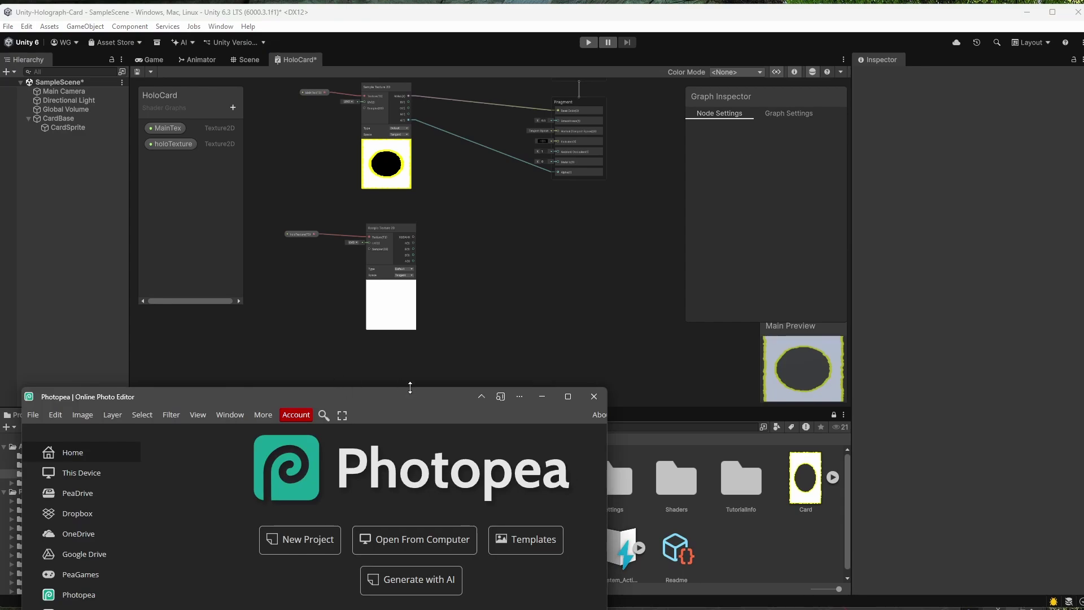
{"action": "left_click_drag", "start_coordinate": [420, 398], "coordinate": [416, 36]}
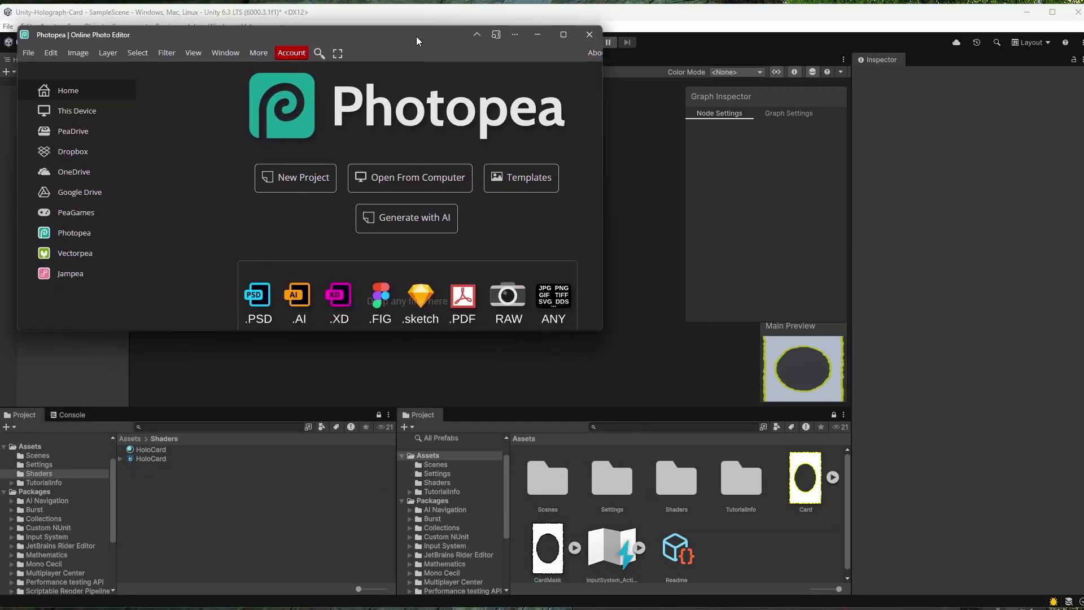
{"action": "left_click_drag", "start_coordinate": [602, 329], "coordinate": [980, 502]}
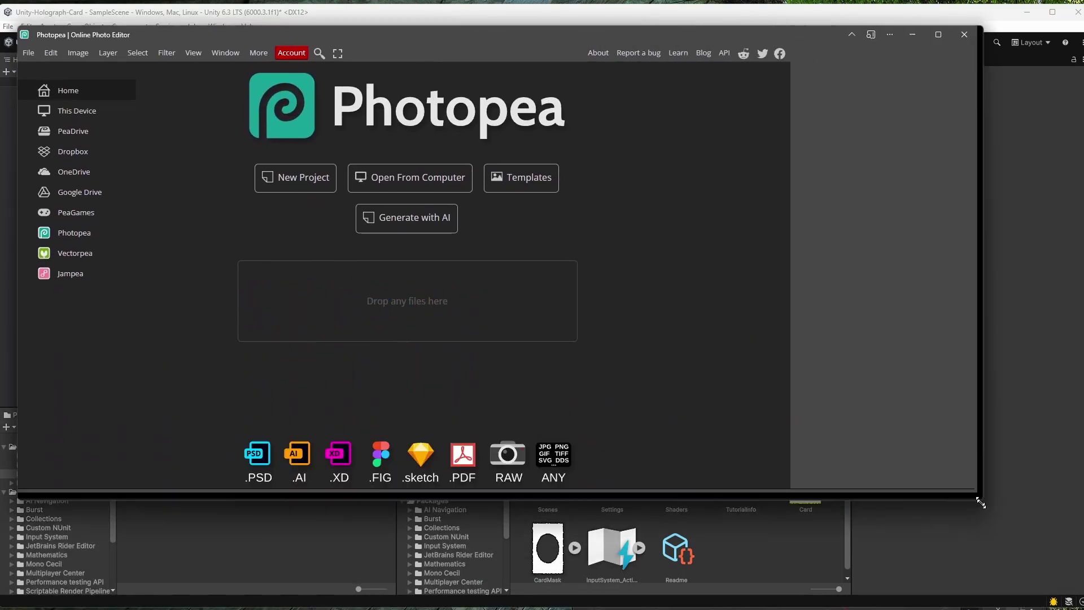
{"action": "left_click_drag", "start_coordinate": [980, 503], "coordinate": [1000, 583]}
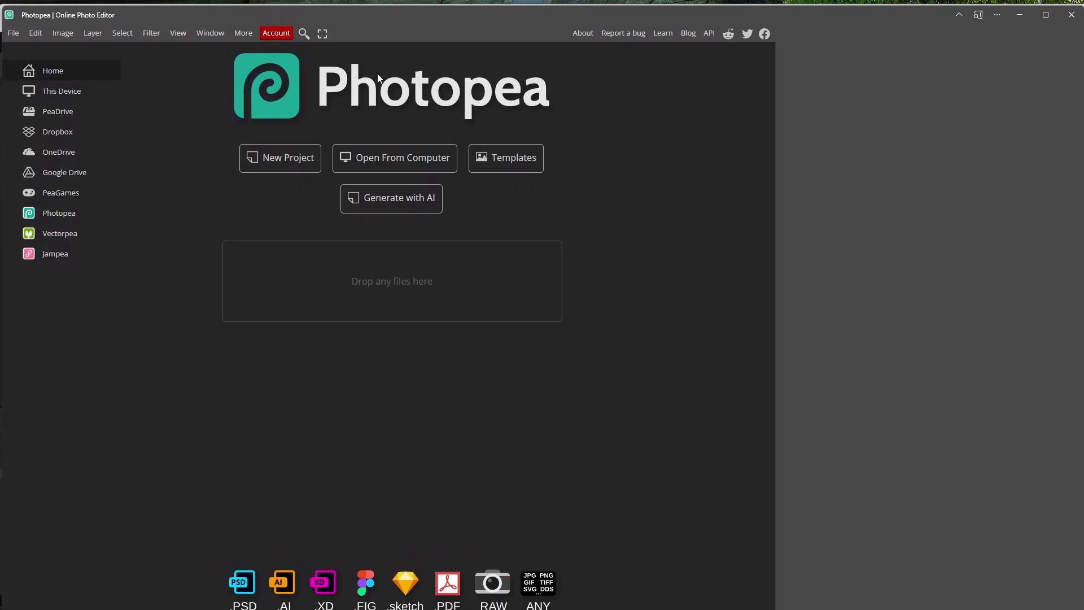
Create a new project 1024 by 1024 pixels with a white background
{"action": "left_click", "coordinate": [13, 32]}
{"action": "left_click", "coordinate": [25, 48]}
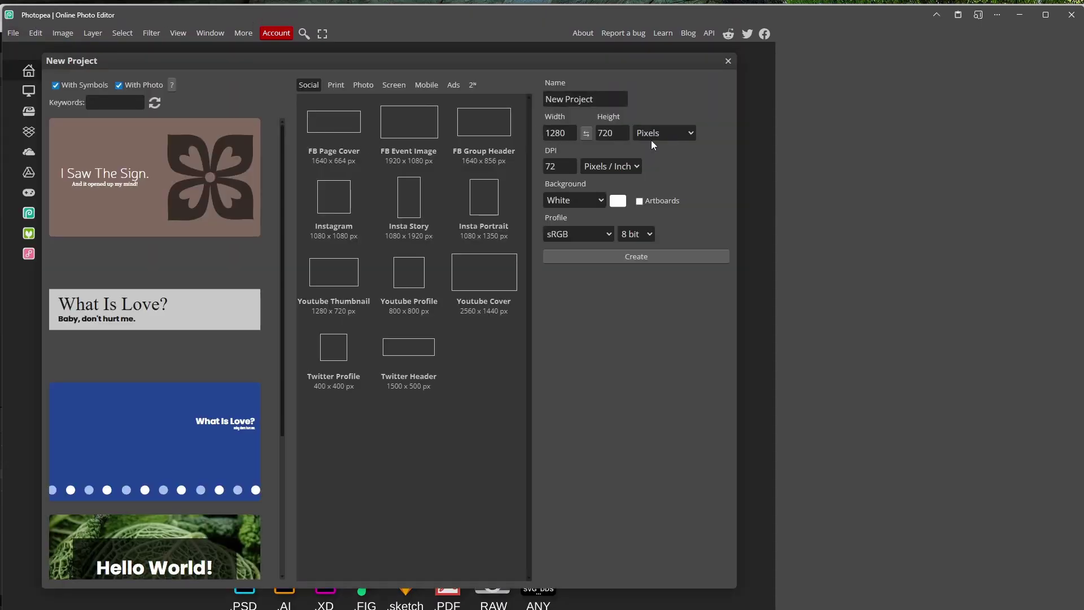
{"action": "left_click", "coordinate": [559, 133]}
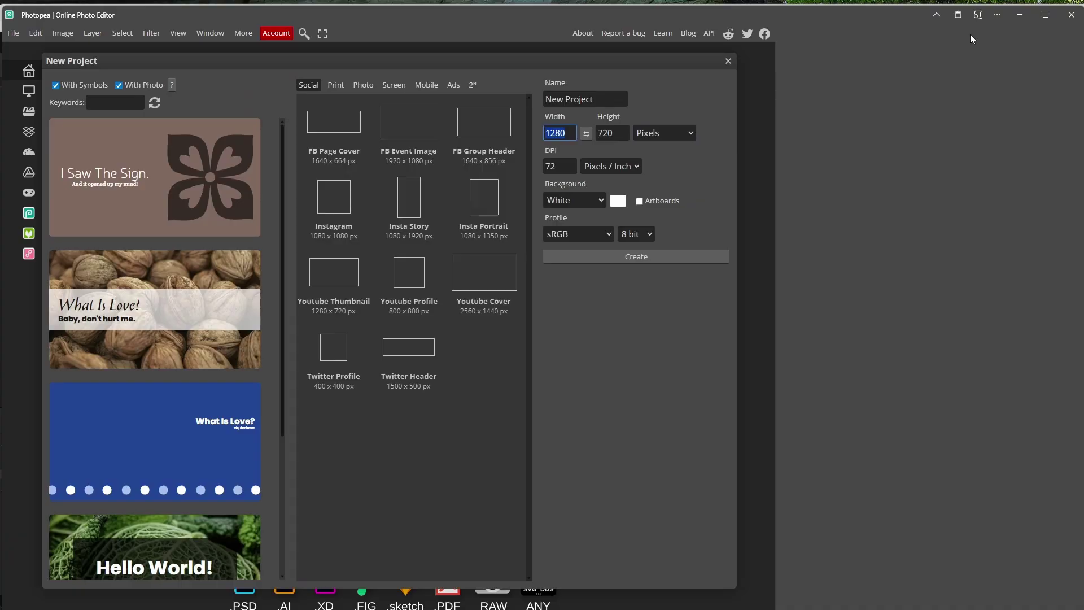
{"action": "type", "text": "1024"}
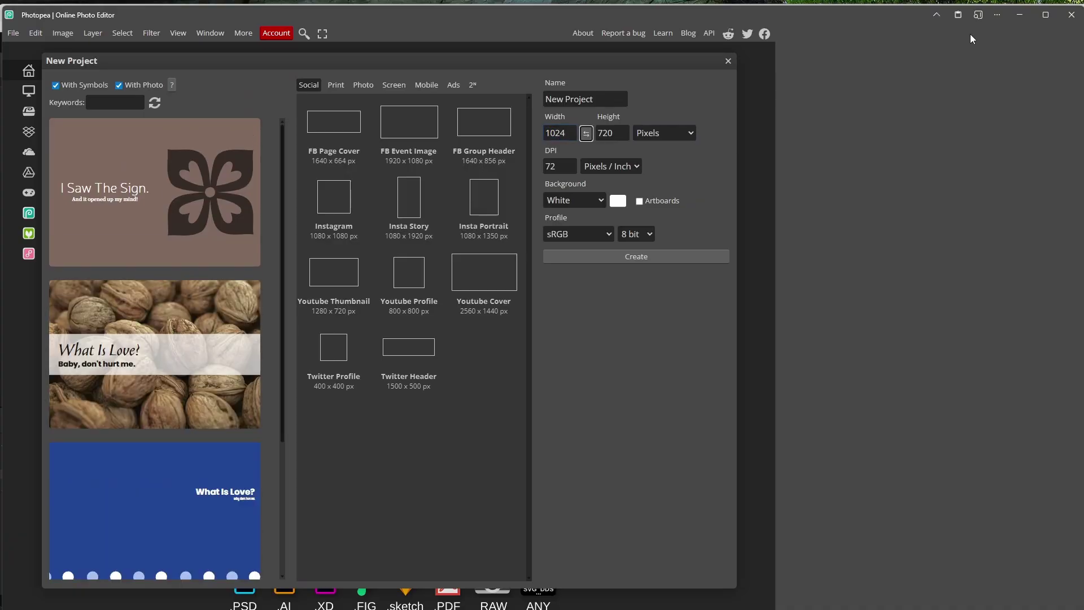
{"action": "key", "text": "Tab"}
{"action": "type", "text": "1024"}
{"action": "left_click", "coordinate": [631, 256]}
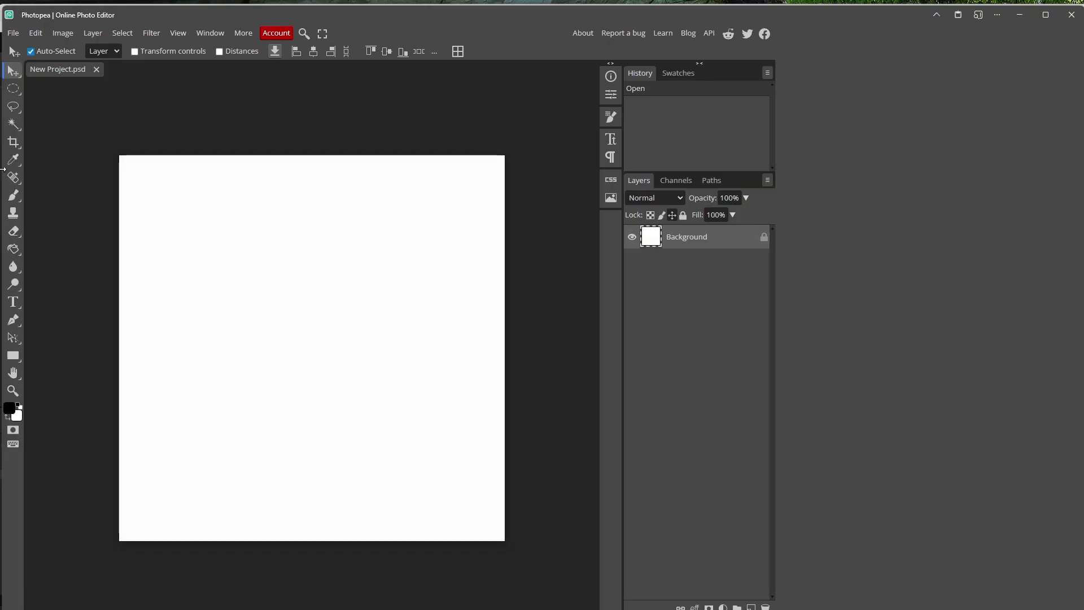
{"action": "left_click", "coordinate": [152, 34]}
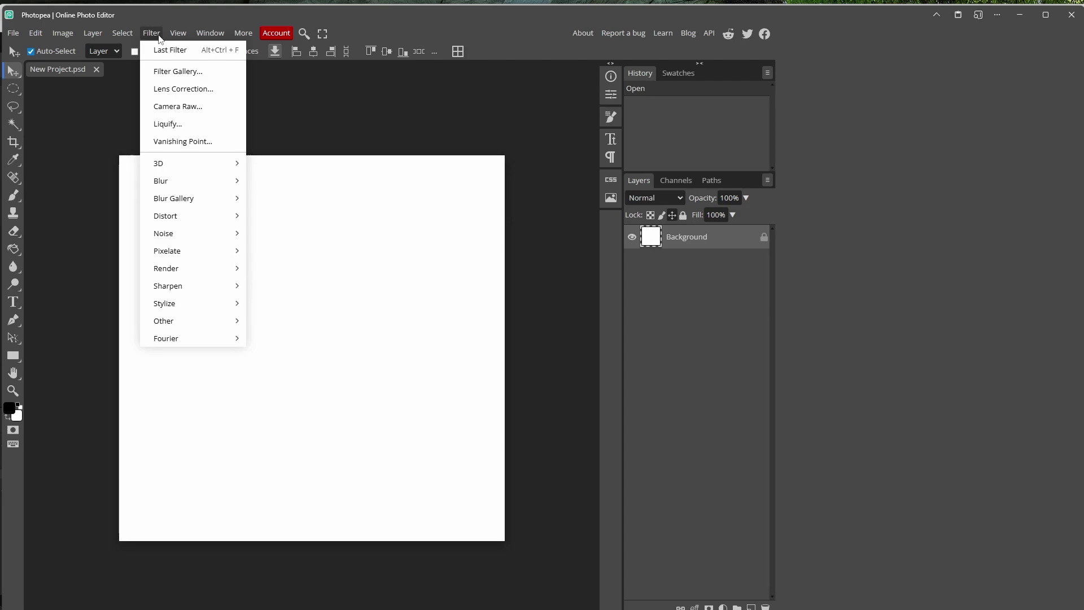
{"action": "mouse_move", "coordinate": [195, 272]}
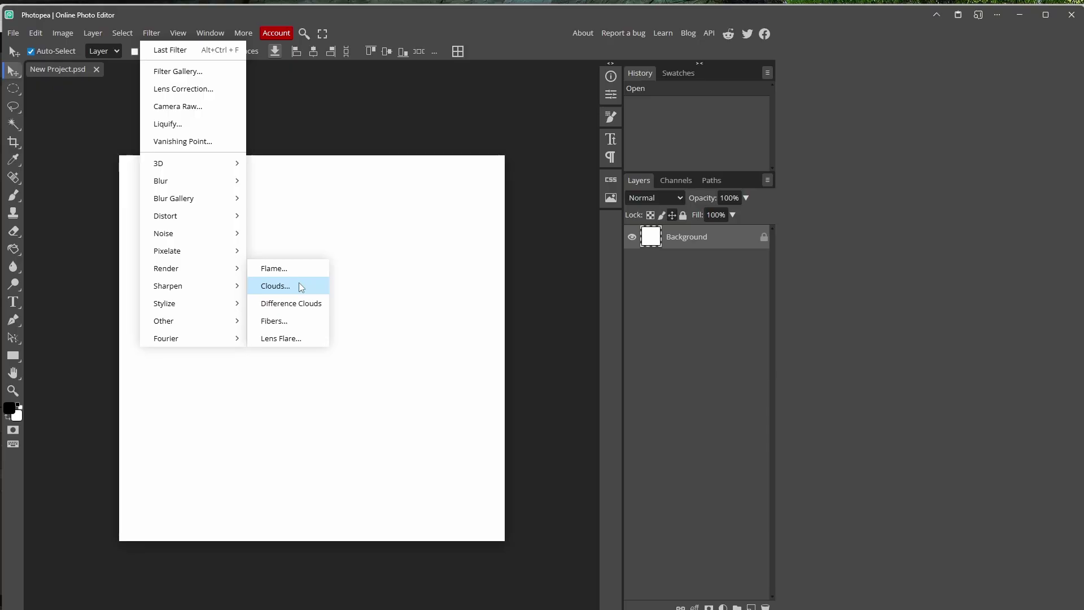
{"action": "left_click", "coordinate": [345, 175]}
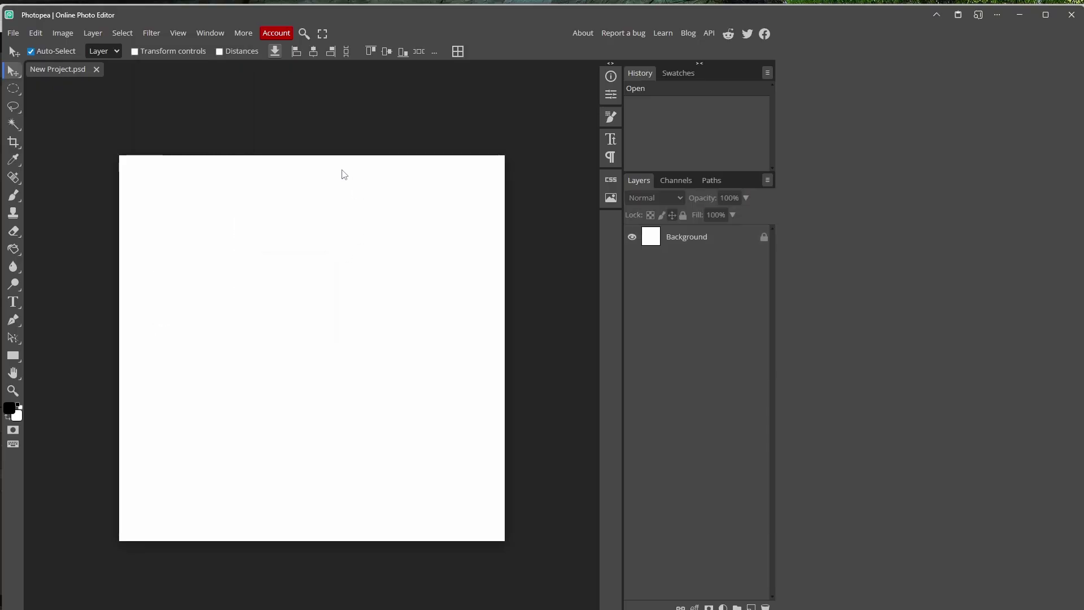
Set the foreground color to bright magenta
{"action": "left_click", "coordinate": [12, 410]}
{"action": "left_click_drag", "start_coordinate": [235, 178], "coordinate": [235, 131]}
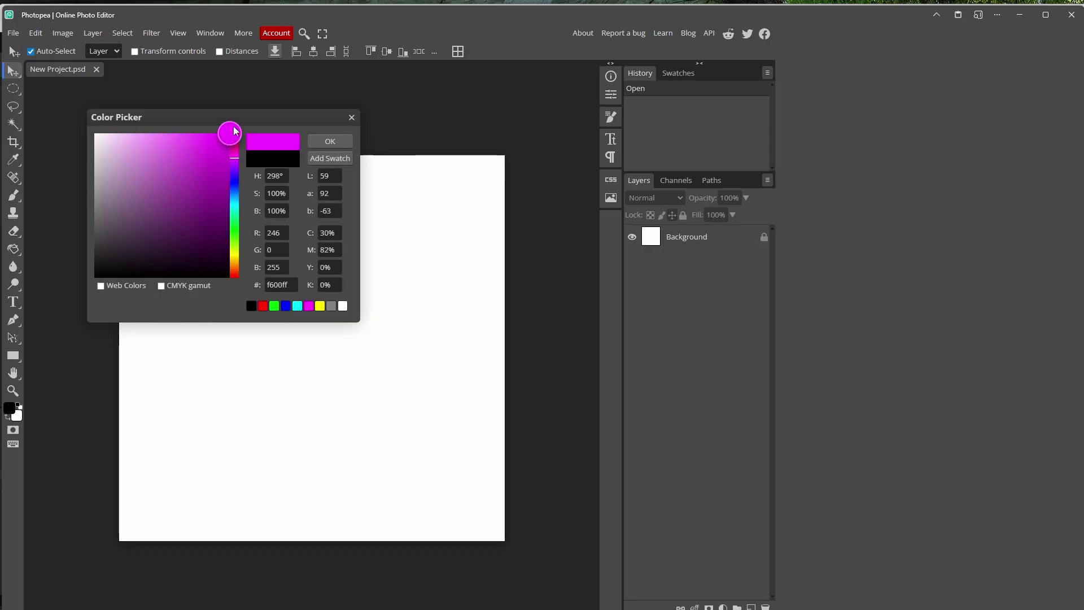
{"action": "left_click", "coordinate": [349, 140]}
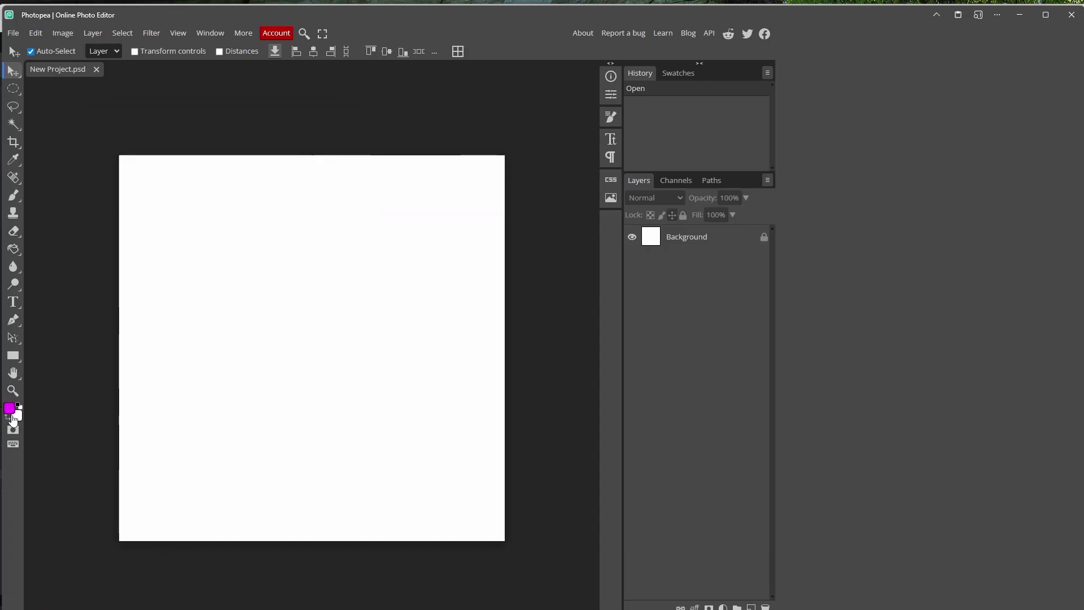
{"action": "left_click", "coordinate": [19, 406]}
{"action": "left_click", "coordinate": [10, 408]}
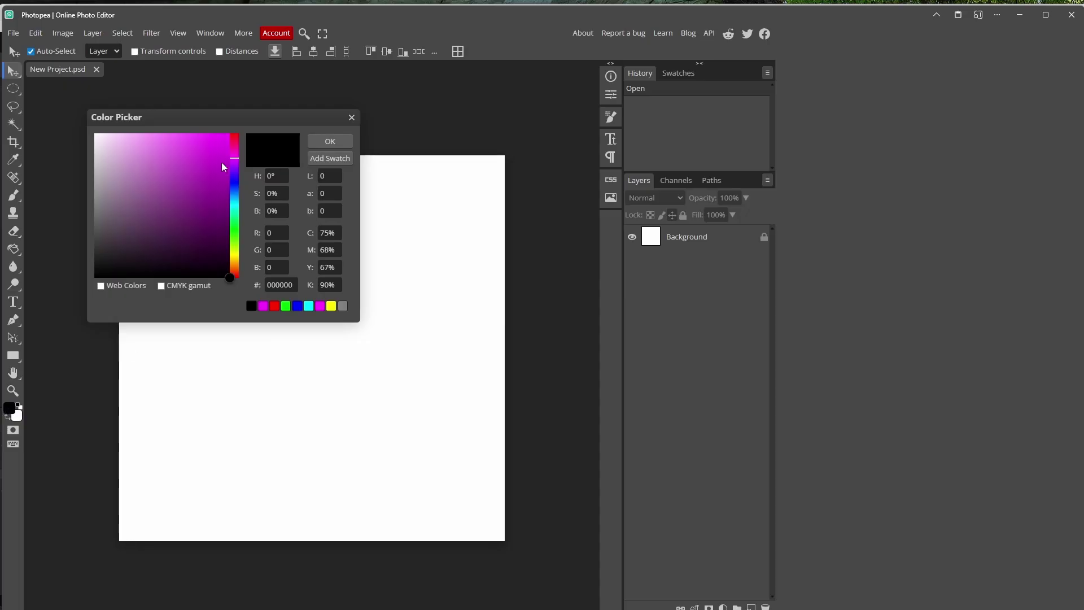
{"action": "left_click_drag", "start_coordinate": [222, 161], "coordinate": [282, 126]}
{"action": "left_click", "coordinate": [330, 141]}
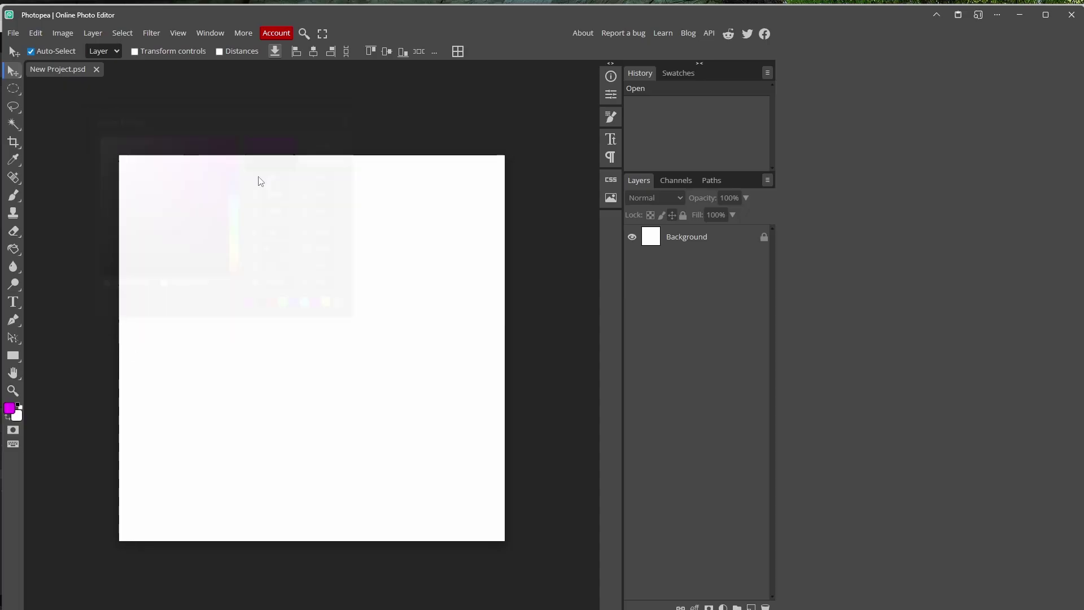
Swap the foreground and background colors and set the new foreground color to bright green
{"action": "left_click", "coordinate": [7, 417]}
{"action": "left_click", "coordinate": [10, 408]}
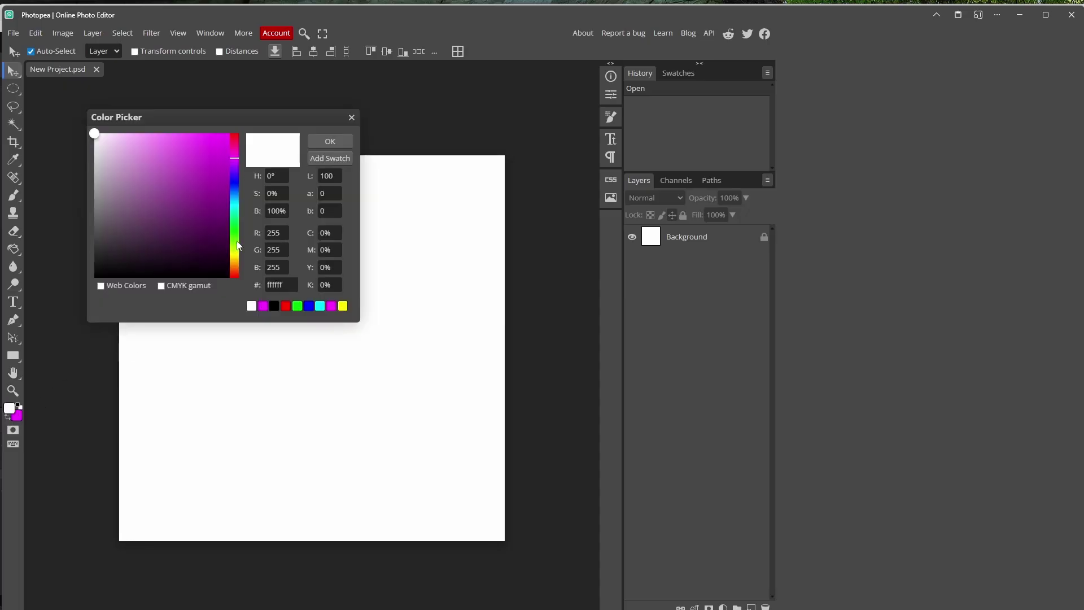
{"action": "left_click_drag", "start_coordinate": [237, 245], "coordinate": [235, 235]}
{"action": "left_click_drag", "start_coordinate": [188, 204], "coordinate": [273, 158]}
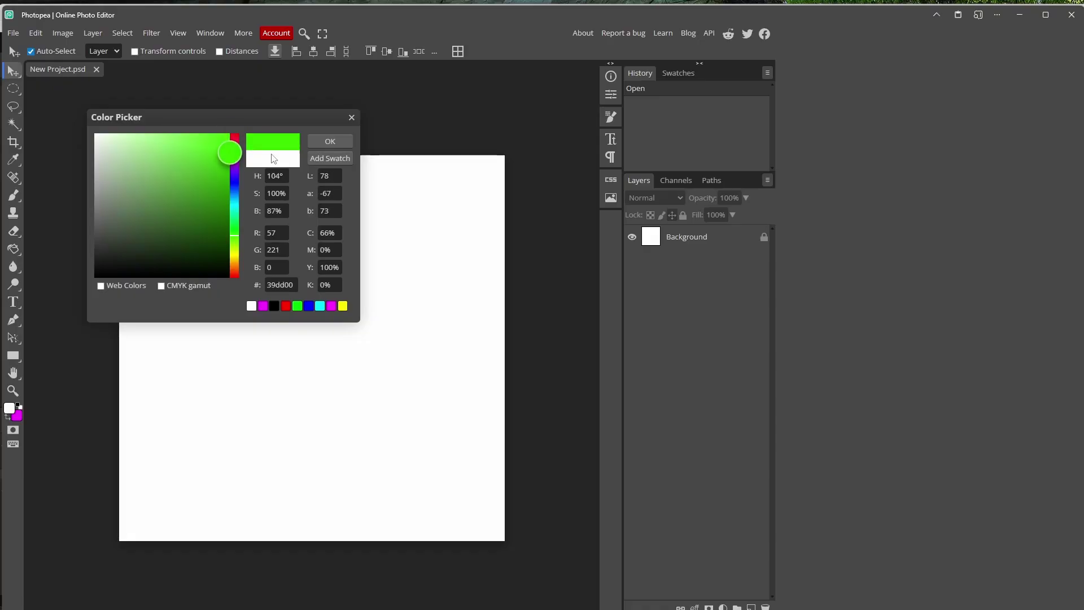
{"action": "left_click", "coordinate": [340, 138]}
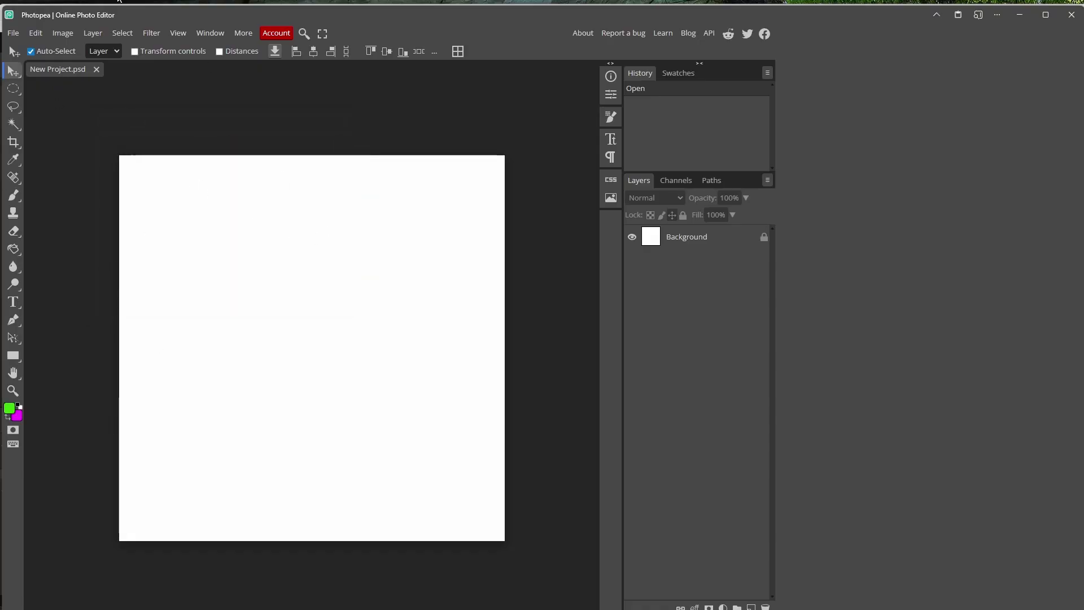
Select the Background layer and render Clouds on it from the green and magenta colors
{"action": "left_click", "coordinate": [150, 33]}
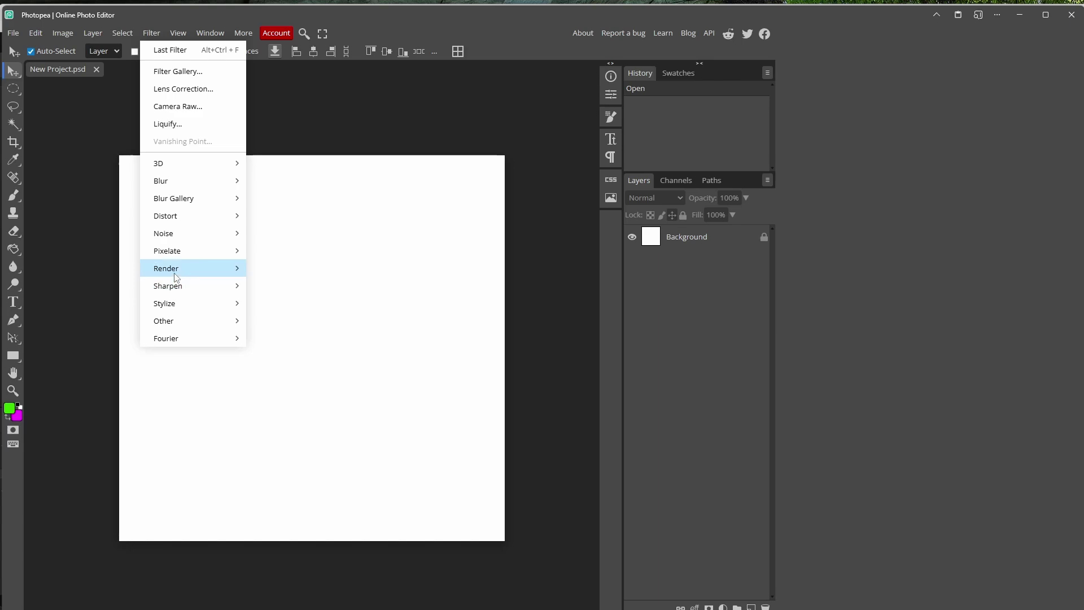
{"action": "left_click", "coordinate": [296, 287]}
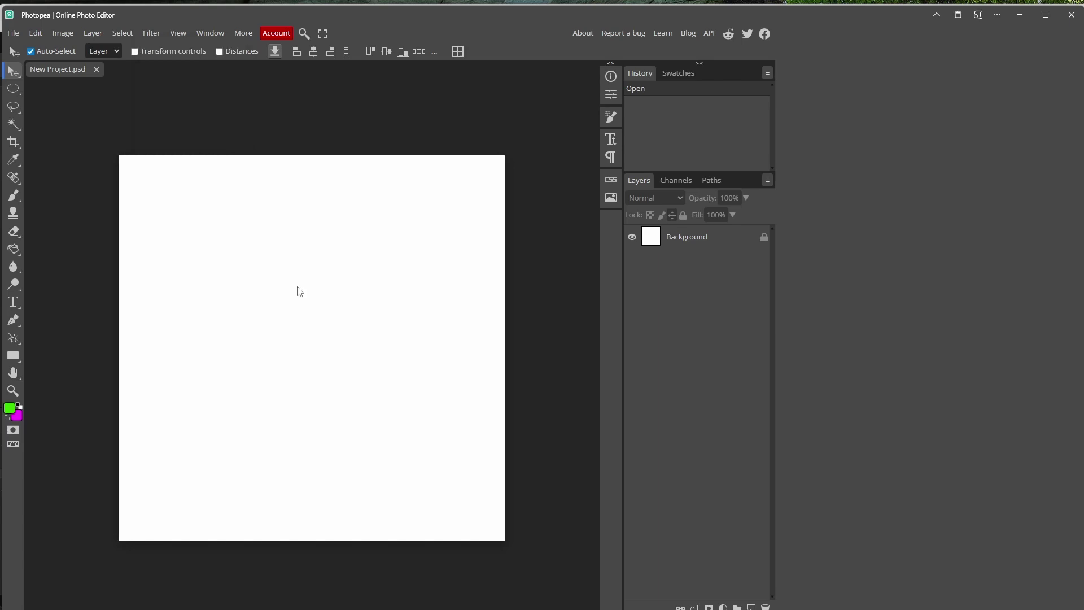
{"action": "left_click", "coordinate": [680, 240]}
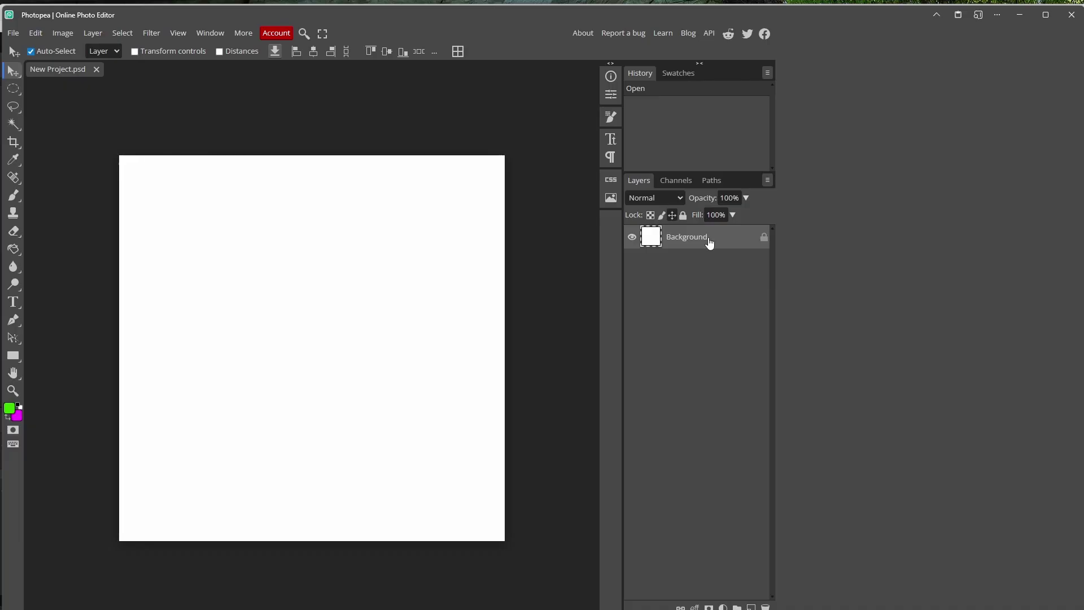
{"action": "left_click", "coordinate": [152, 32]}
{"action": "left_click", "coordinate": [178, 33]}
{"action": "left_click", "coordinate": [151, 33]}
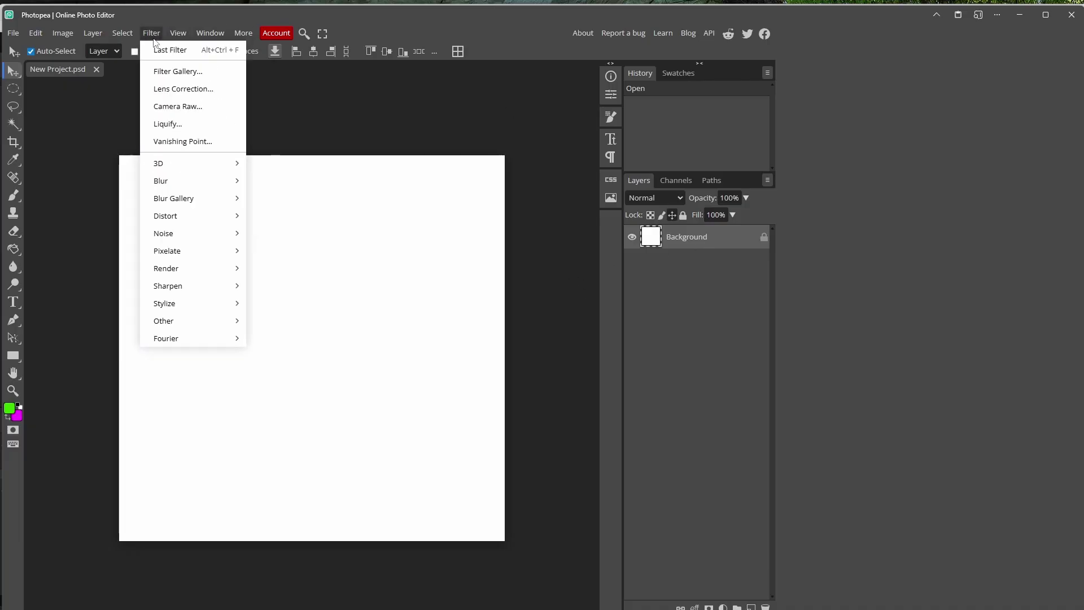
{"action": "mouse_move", "coordinate": [187, 268]}
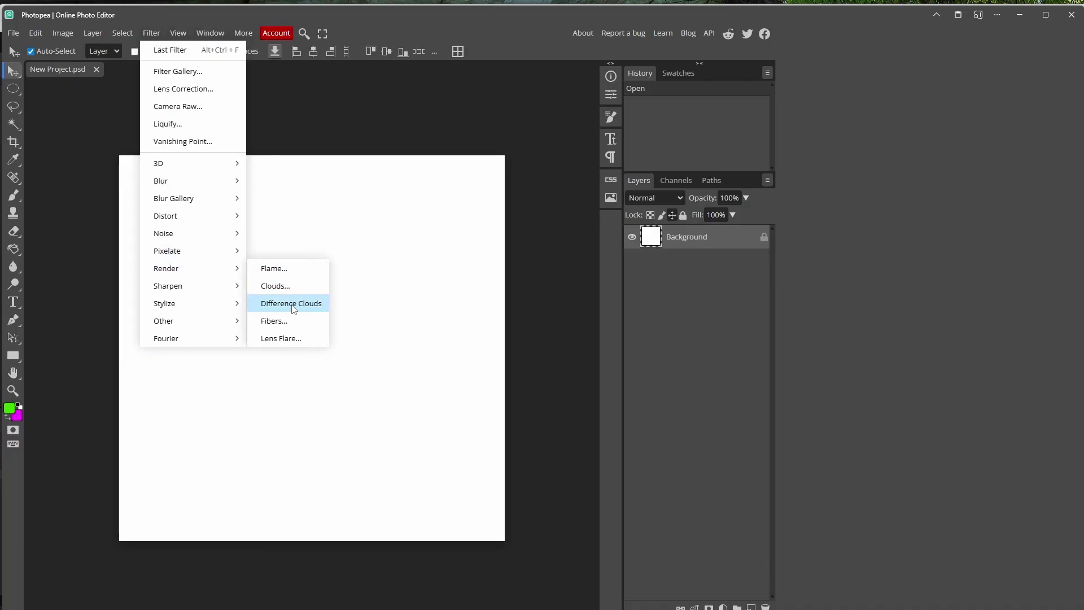
{"action": "left_click", "coordinate": [290, 286]}
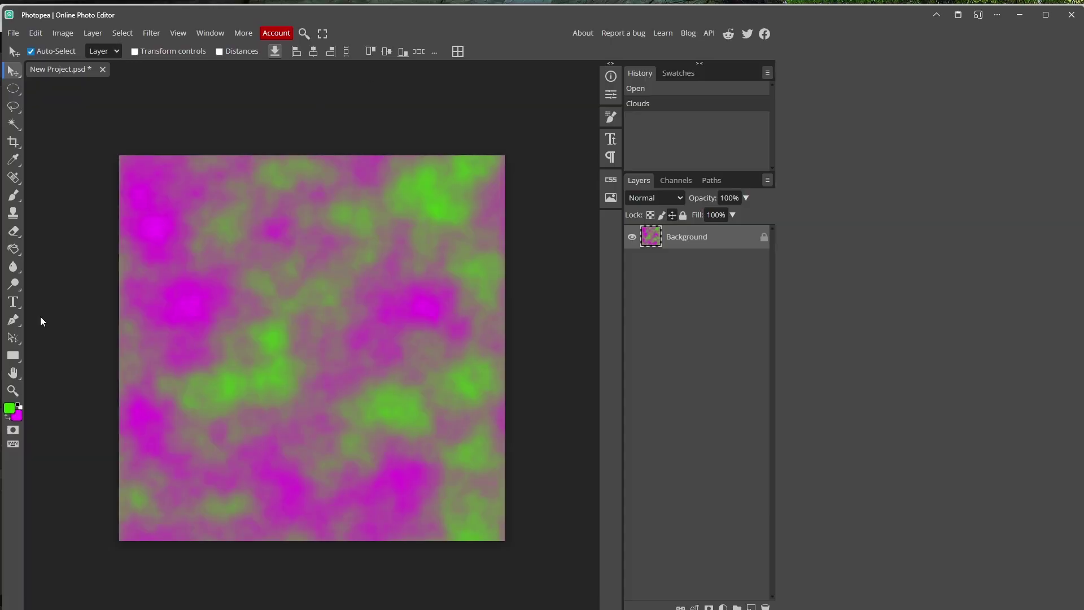
{"action": "left_click", "coordinate": [151, 32]}
{"action": "mouse_move", "coordinate": [178, 33]}
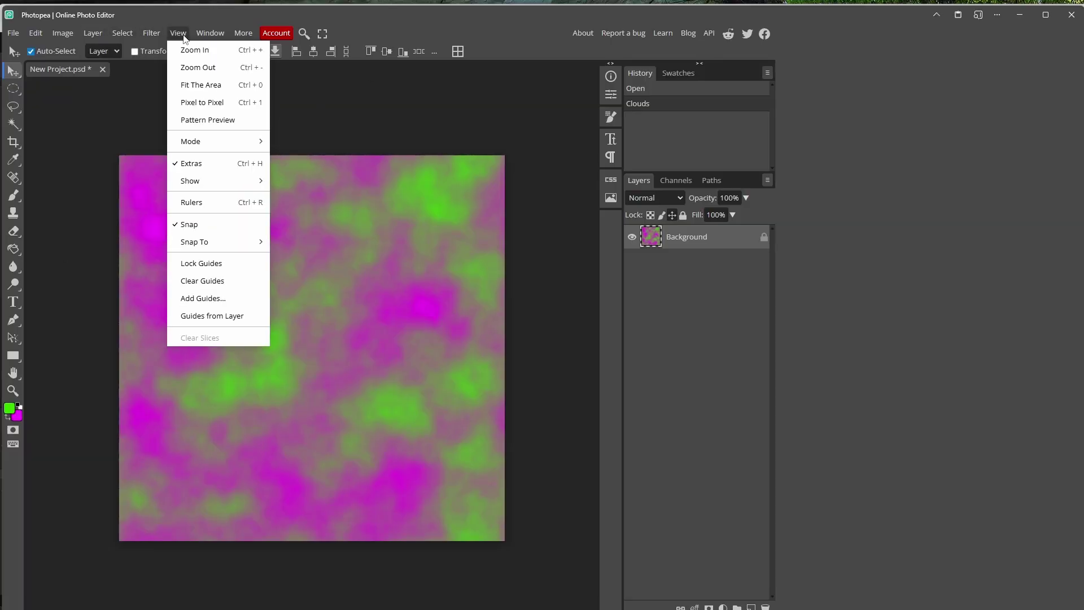
{"action": "left_click", "coordinate": [184, 35]}
{"action": "left_click", "coordinate": [183, 35]}
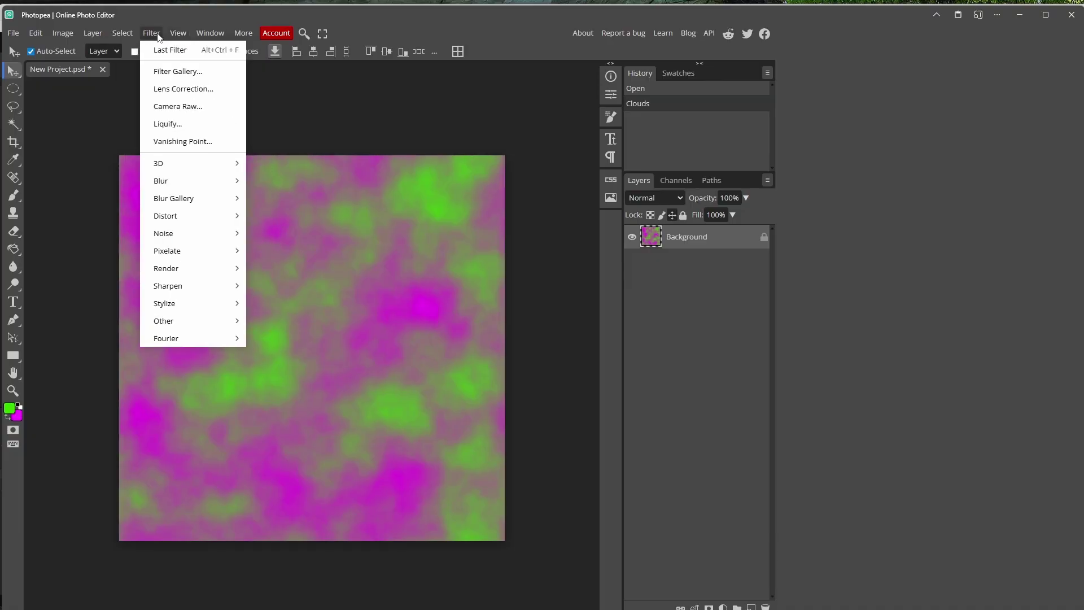
{"action": "left_click", "coordinate": [157, 33]}
Set the foreground color to a bright cyan with a hue of 192° and maximum brightness
{"action": "left_click", "coordinate": [9, 408]}
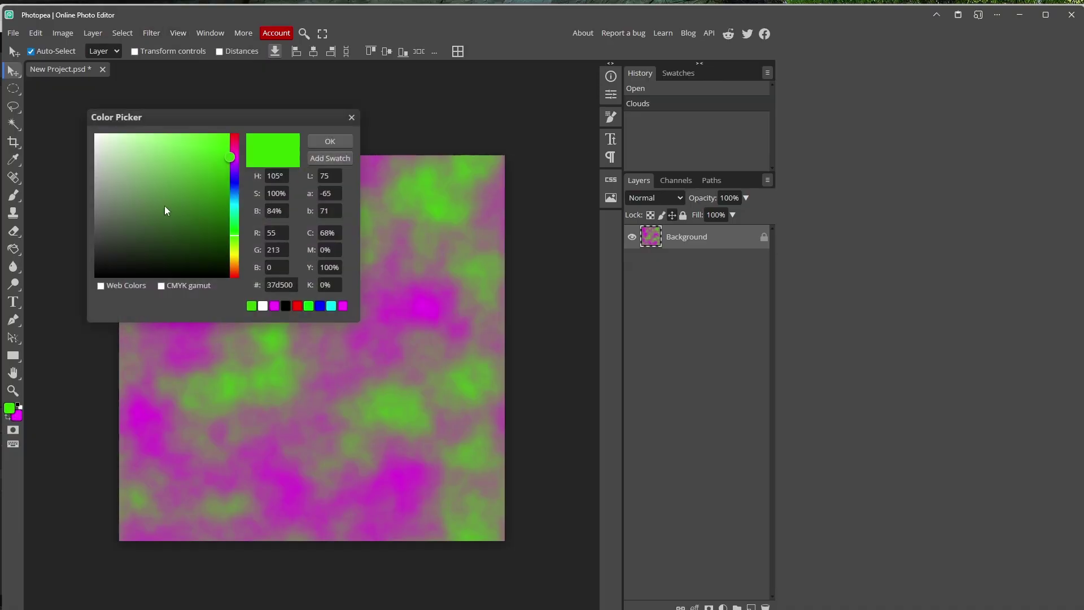
{"action": "left_click_drag", "start_coordinate": [234, 205], "coordinate": [235, 200]}
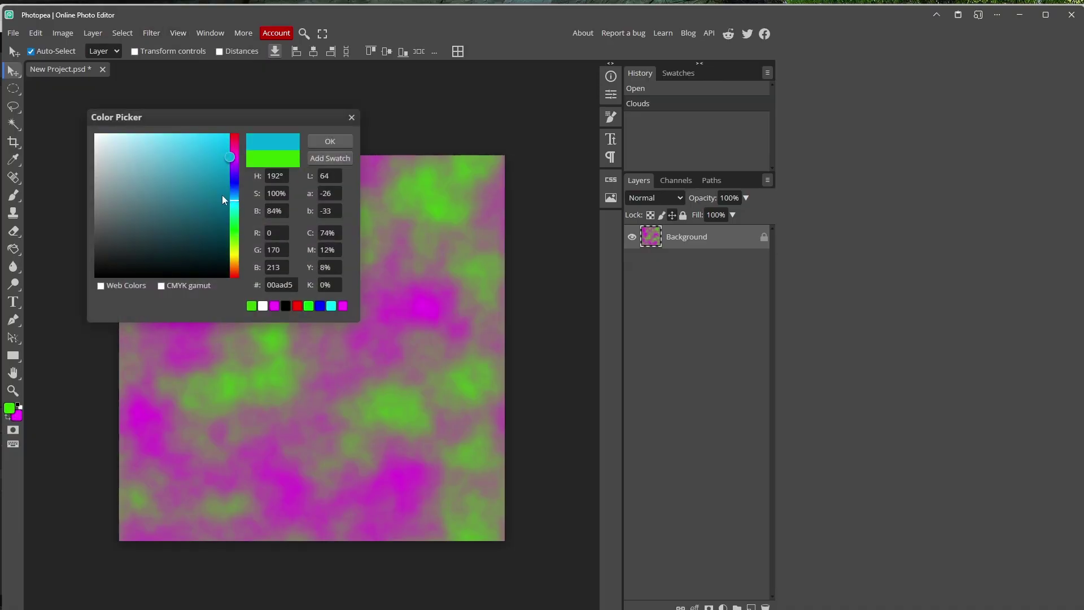
{"action": "left_click_drag", "start_coordinate": [225, 157], "coordinate": [229, 134]}
{"action": "left_click", "coordinate": [317, 143]}
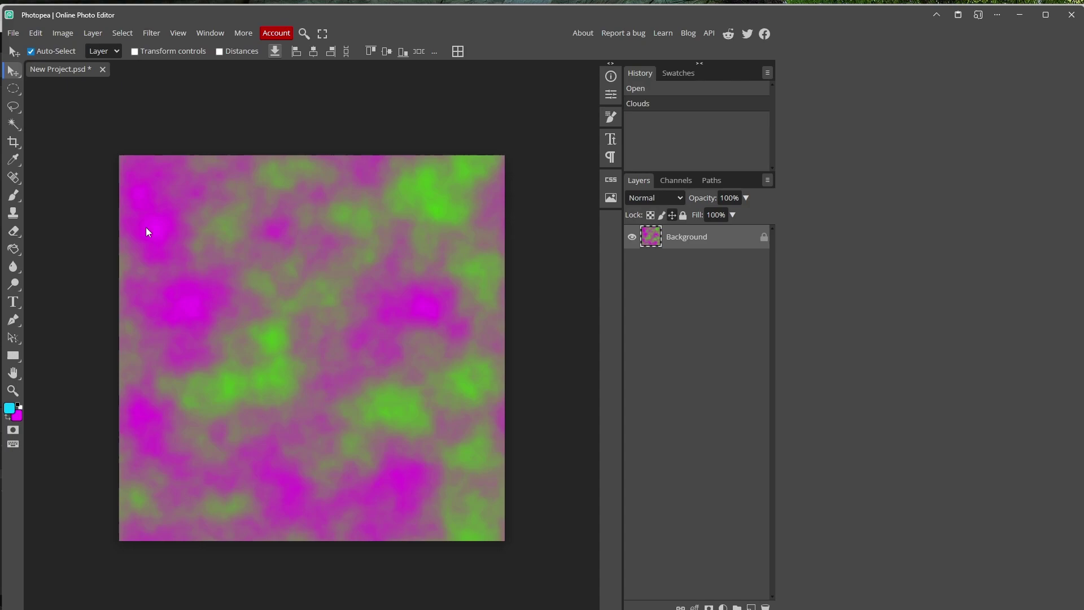
Swap the foreground and background colors and set the new foreground color to yellow f1e300
{"action": "left_click", "coordinate": [19, 405]}
{"action": "left_click", "coordinate": [9, 407]}
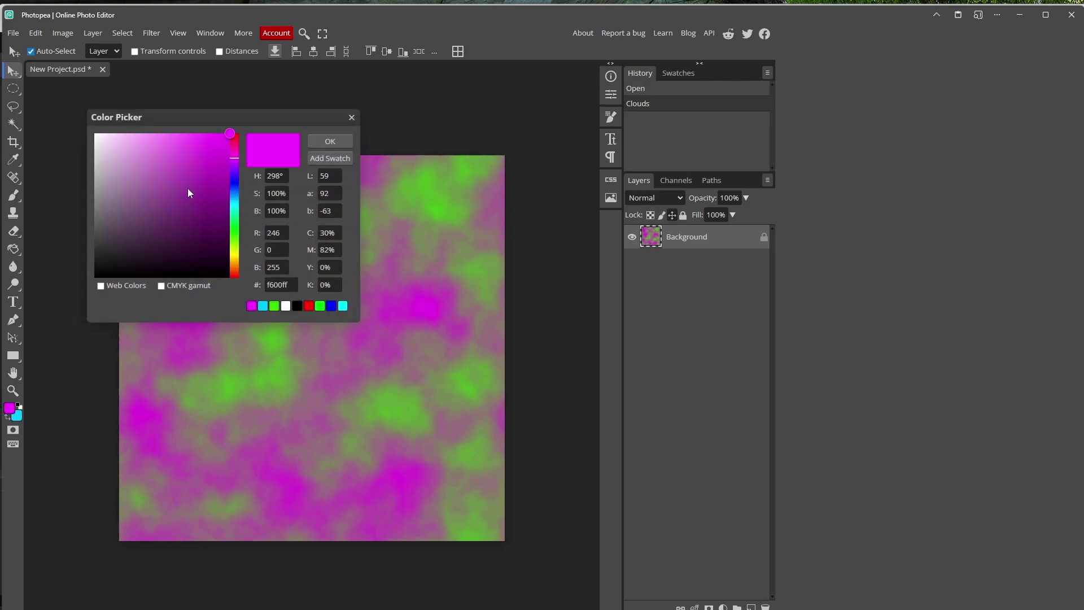
{"action": "mouse_move", "coordinate": [231, 215]}
{"action": "left_mouse_down"}
{"action": "mouse_move", "coordinate": [236, 273]}
{"action": "mouse_move", "coordinate": [225, 171]}
{"action": "mouse_move", "coordinate": [236, 209]}
{"action": "left_mouse_up"}
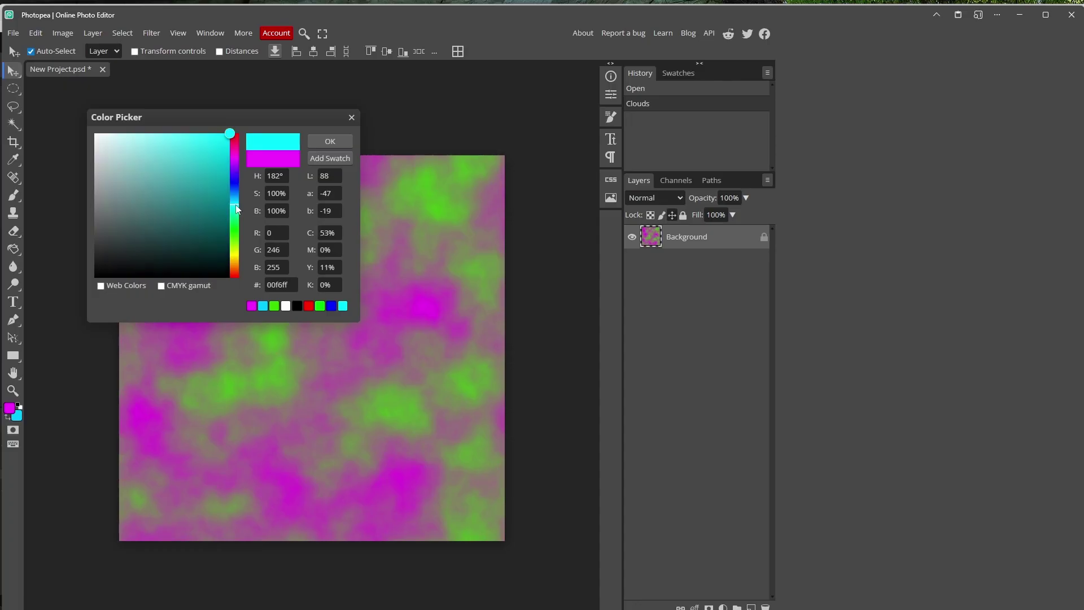
{"action": "mouse_move", "coordinate": [108, 164]}
{"action": "left_mouse_down"}
{"action": "mouse_move", "coordinate": [106, 186]}
{"action": "mouse_move", "coordinate": [168, 209]}
{"action": "mouse_move", "coordinate": [230, 200]}
{"action": "mouse_move", "coordinate": [236, 258]}
{"action": "left_mouse_up"}
{"action": "left_click_drag", "start_coordinate": [184, 192], "coordinate": [229, 141]}
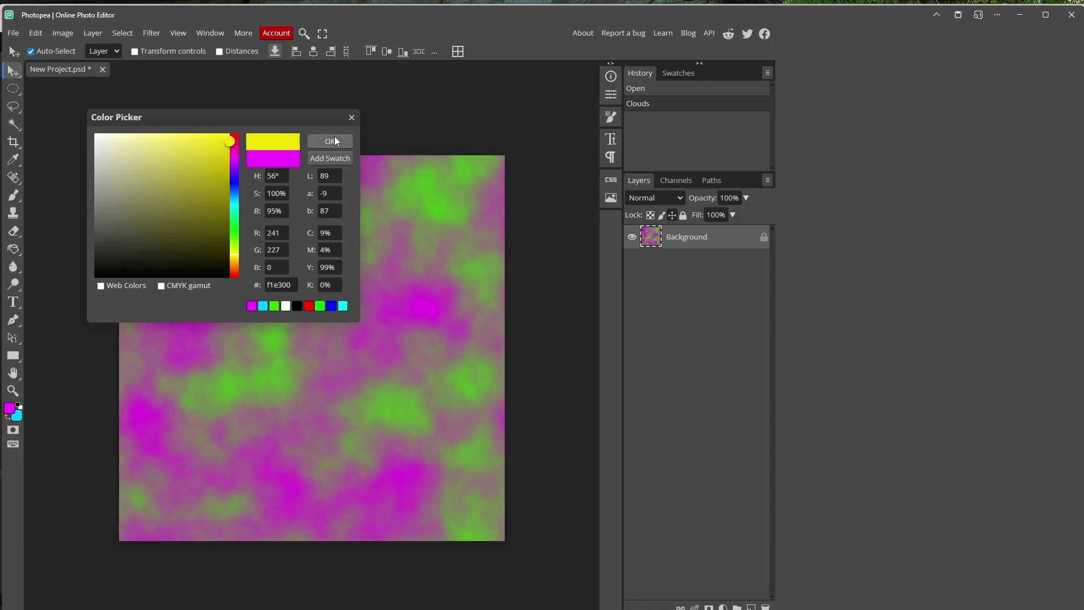
{"action": "left_click", "coordinate": [329, 139]}
Render Difference Clouds twice on the Background layer with the yellow and cyan colors
{"action": "left_click", "coordinate": [151, 33]}
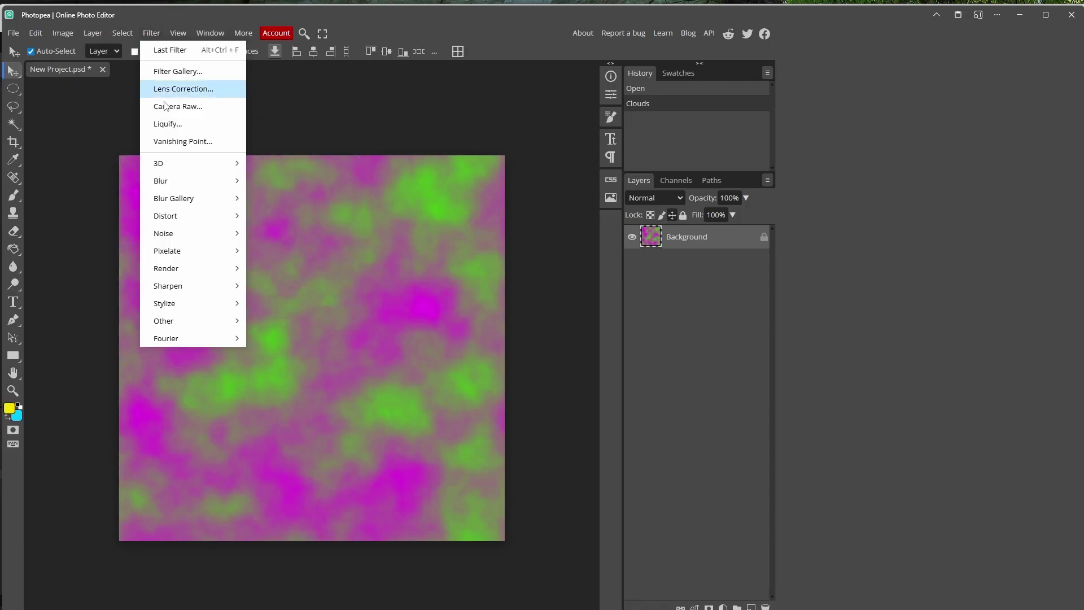
{"action": "mouse_move", "coordinate": [204, 271]}
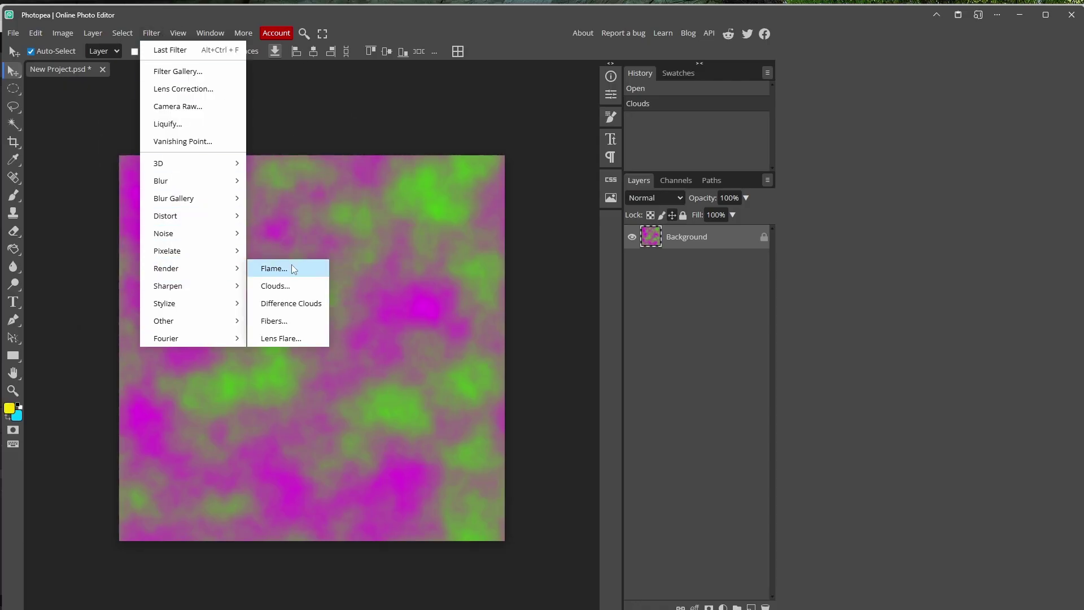
{"action": "left_click", "coordinate": [299, 306]}
{"action": "left_click", "coordinate": [152, 34]}
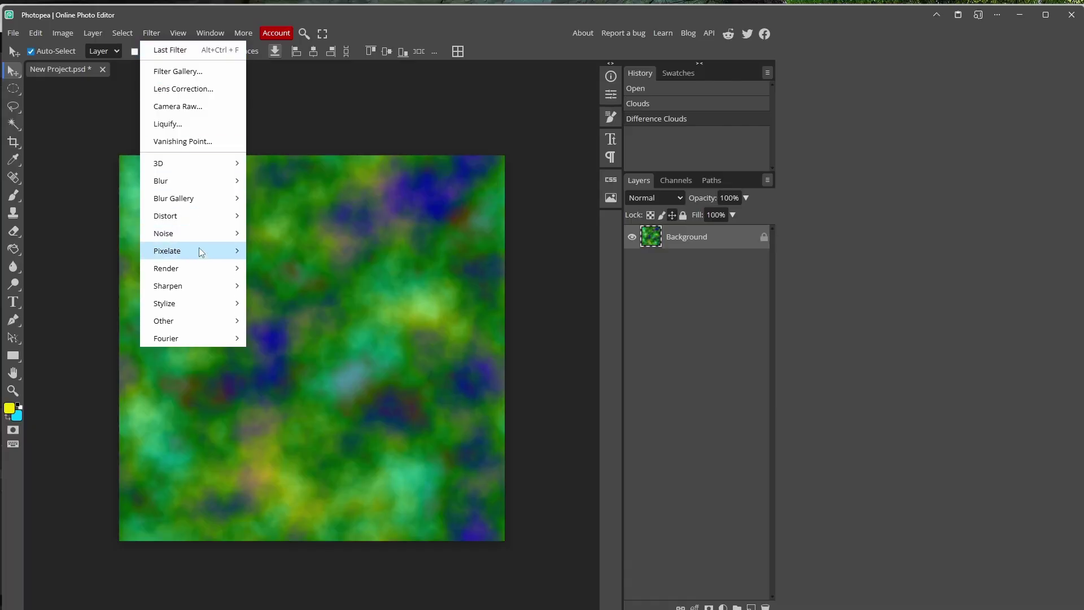
{"action": "mouse_move", "coordinate": [204, 267]}
{"action": "left_click", "coordinate": [291, 302]}
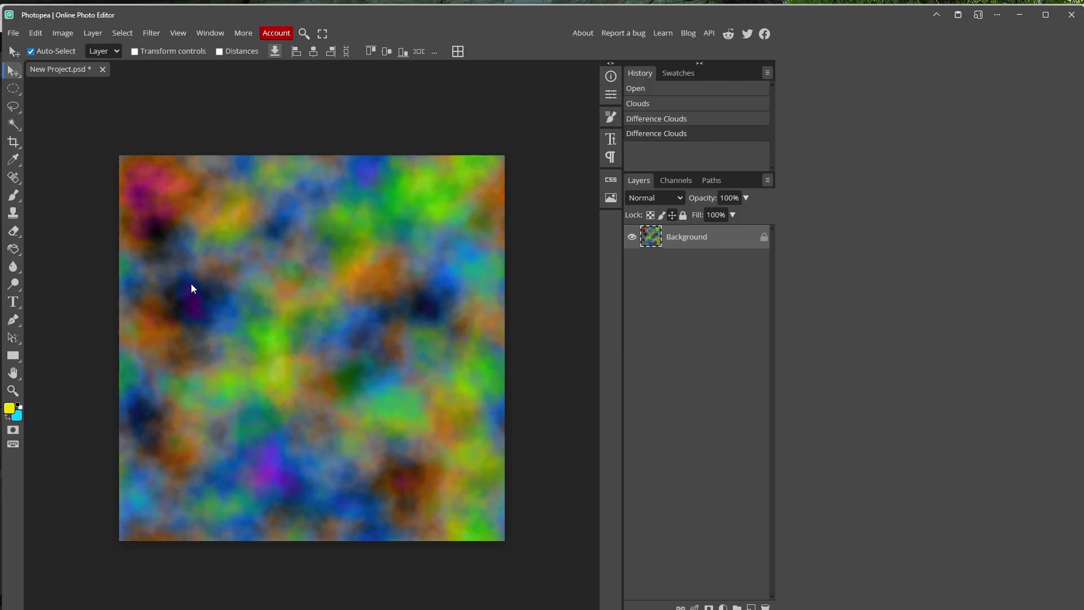
Set the foreground color to a lighter, less saturated magenta-violet with a hue of 291°
{"action": "left_click", "coordinate": [9, 407]}
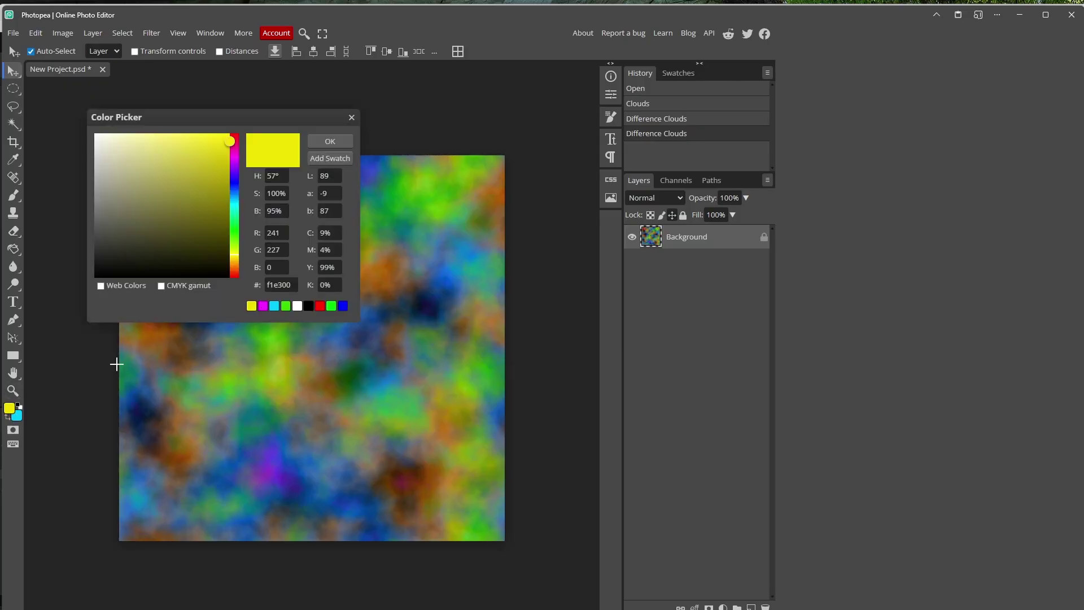
{"action": "left_click", "coordinate": [234, 160]}
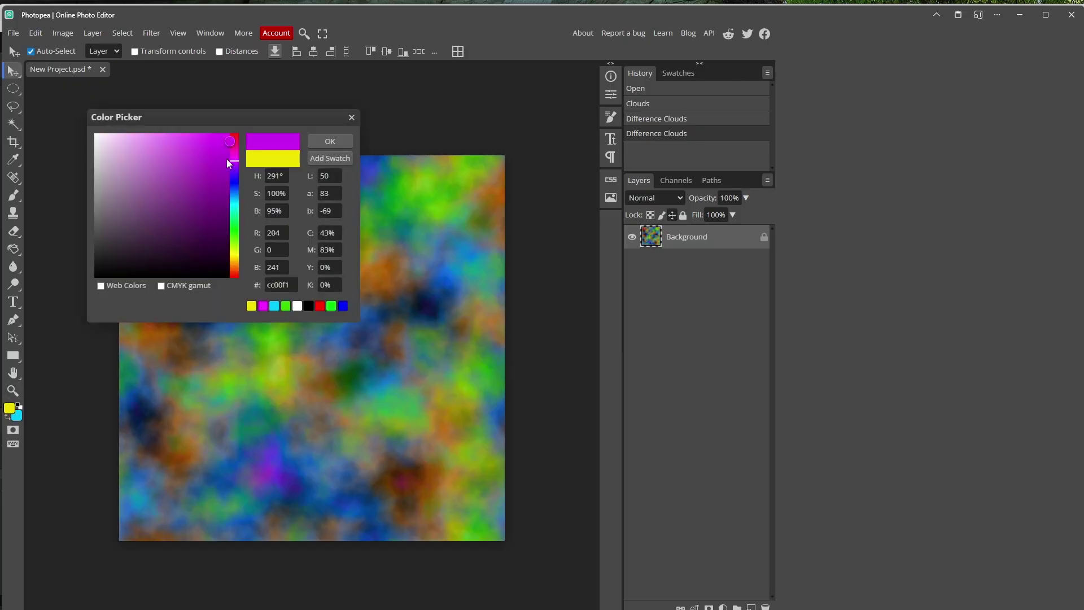
{"action": "left_click", "coordinate": [182, 137]}
{"action": "left_click_drag", "start_coordinate": [181, 137], "coordinate": [181, 135]}
{"action": "left_click", "coordinate": [339, 143]}
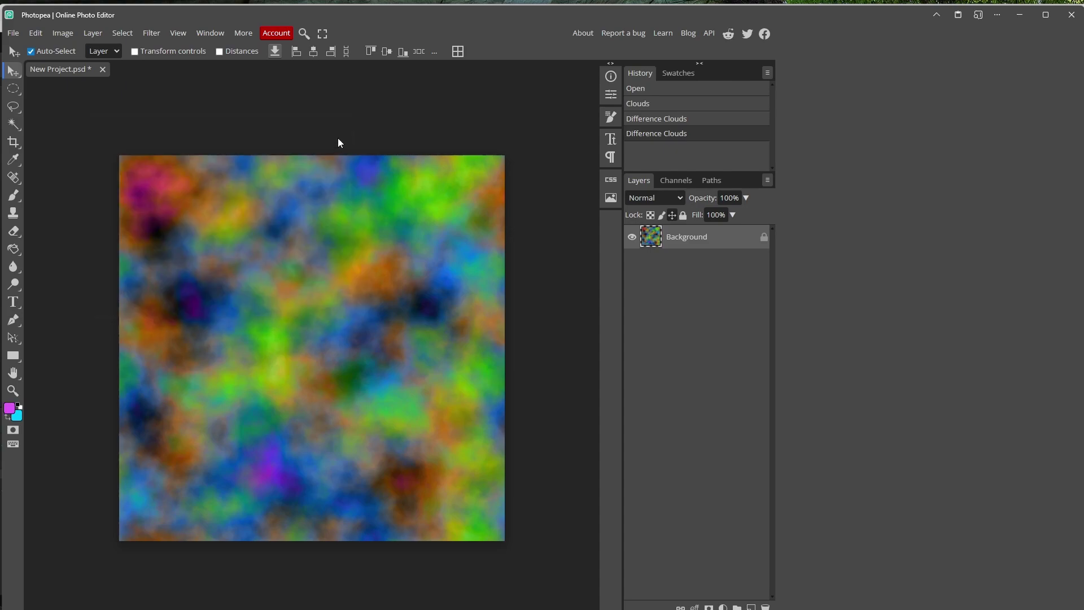
Render Difference Clouds two more times on the Background layer with the magenta-violet and cyan colors
{"action": "left_click", "coordinate": [151, 29]}
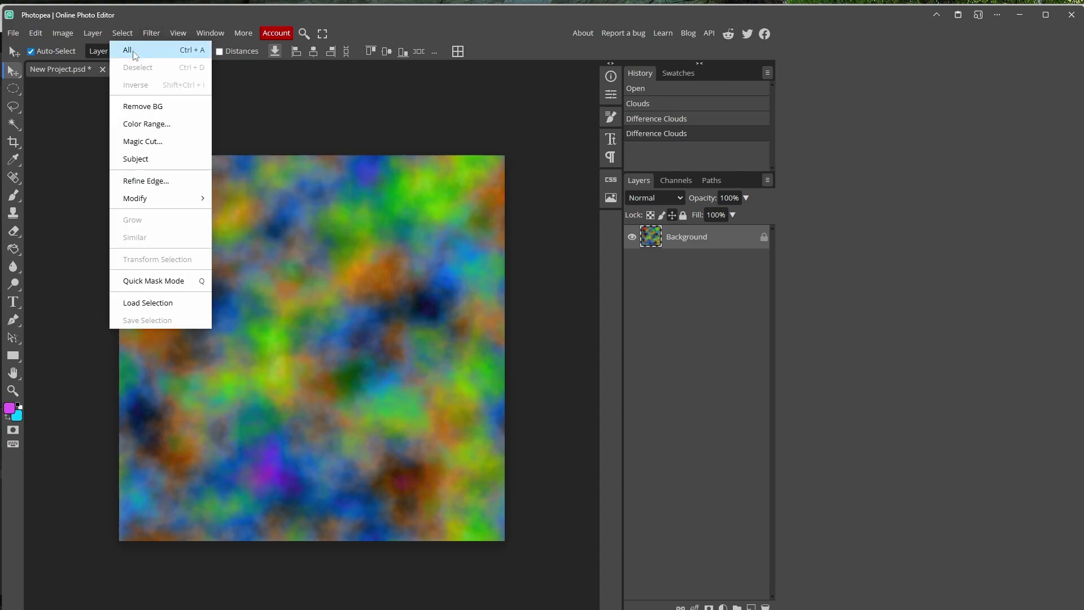
{"action": "mouse_move", "coordinate": [151, 37]}
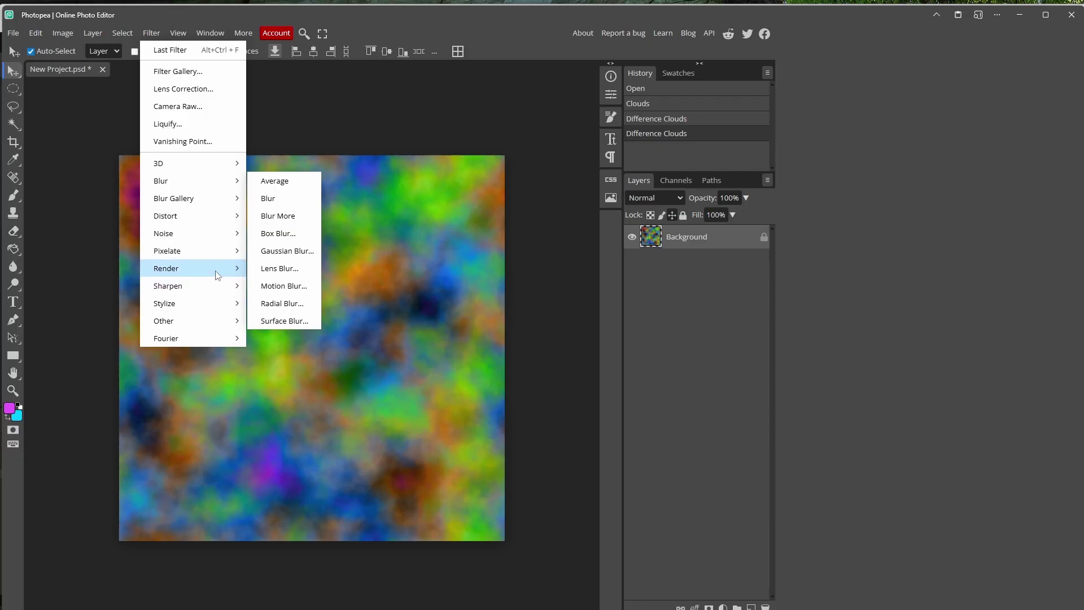
{"action": "mouse_move", "coordinate": [217, 274]}
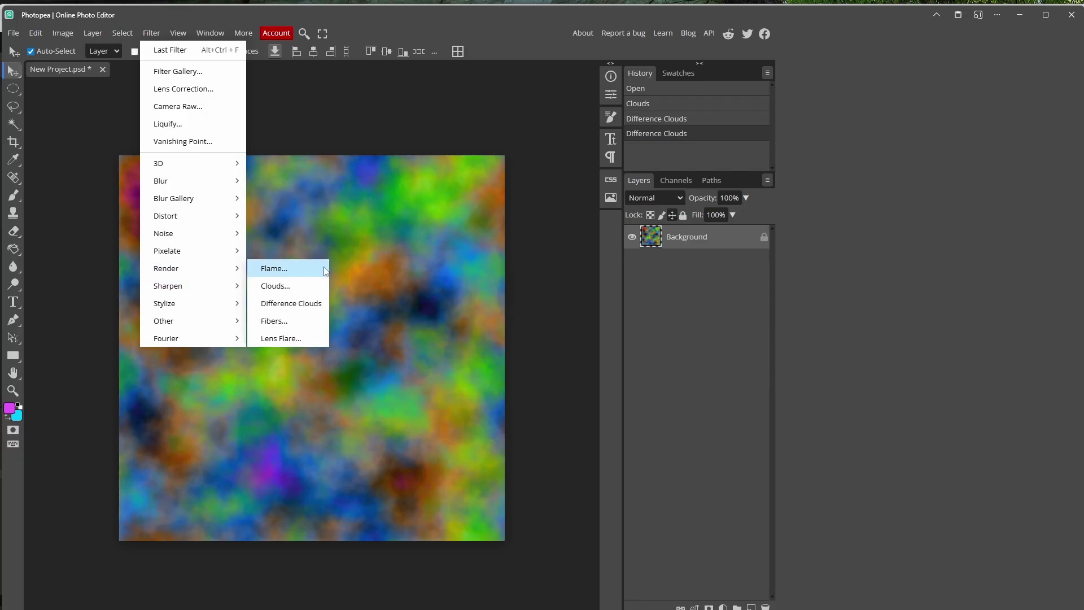
{"action": "left_click", "coordinate": [316, 305]}
{"action": "left_click", "coordinate": [160, 32]}
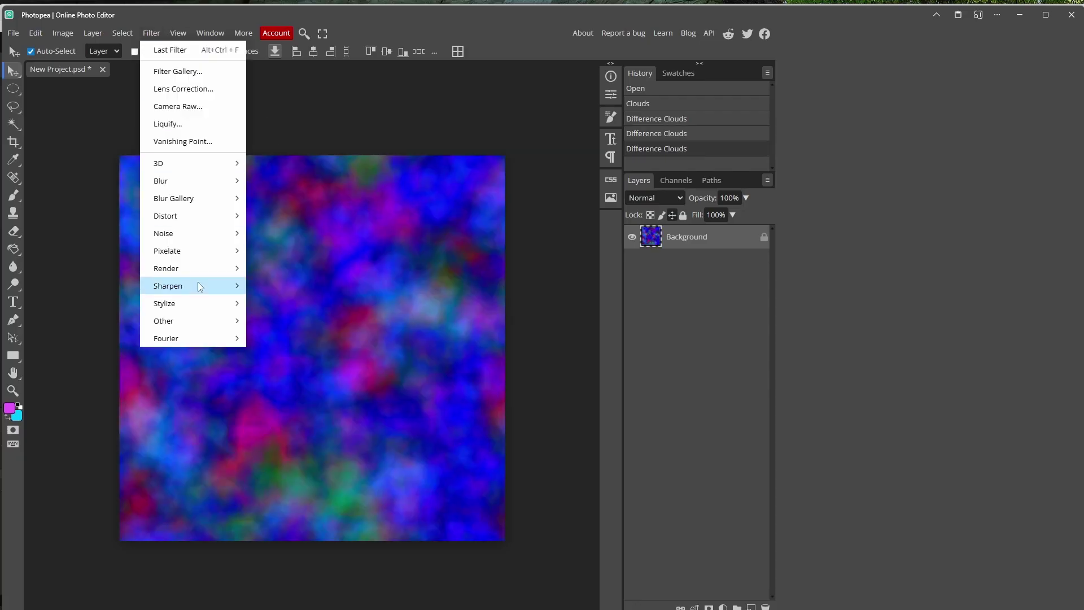
{"action": "mouse_move", "coordinate": [204, 268]}
{"action": "left_click", "coordinate": [285, 305]}
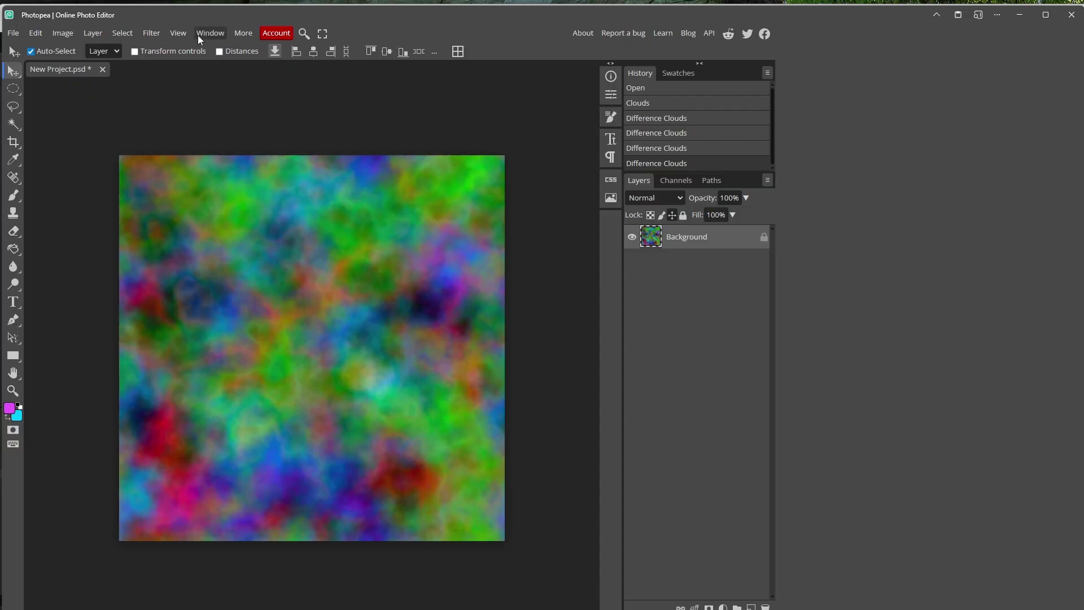
Open Reduce Colors for the clouds image and raise the number of colors to 32
{"action": "left_click", "coordinate": [152, 34]}
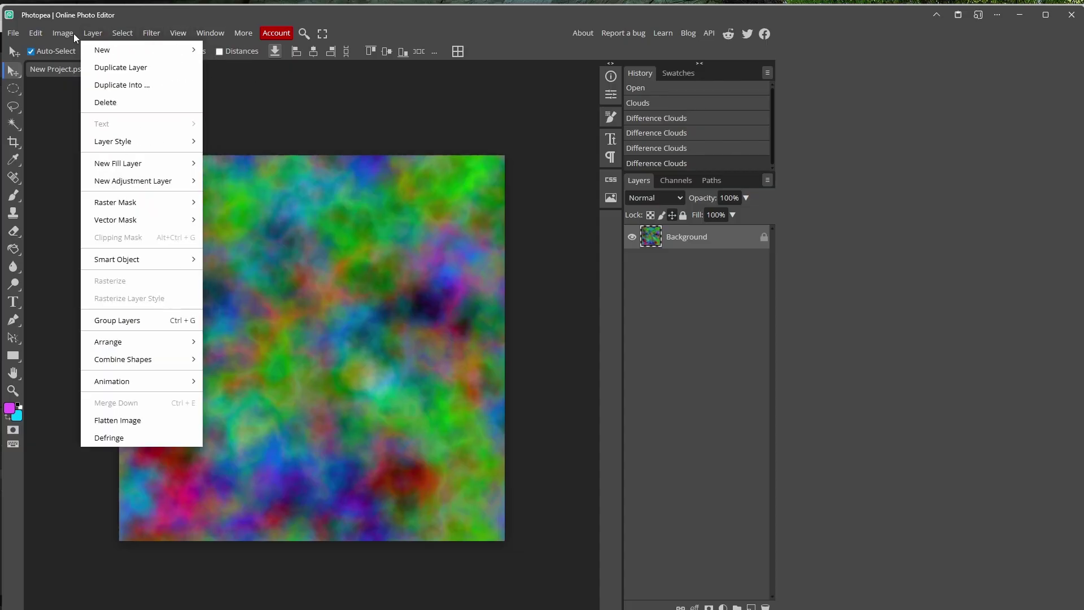
{"action": "mouse_move", "coordinate": [87, 57]}
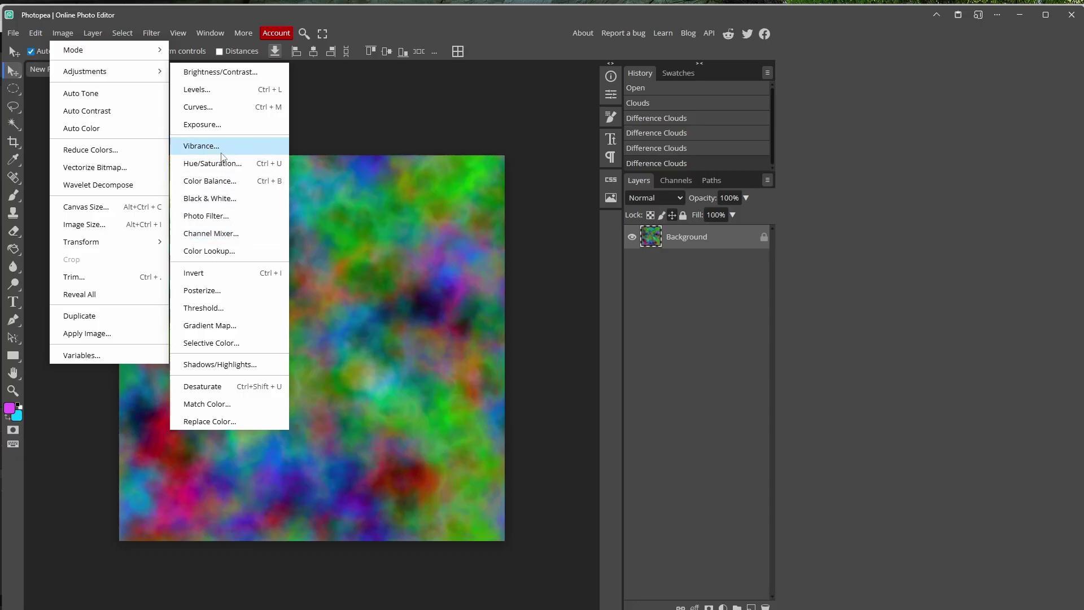
{"action": "left_click", "coordinate": [136, 153]}
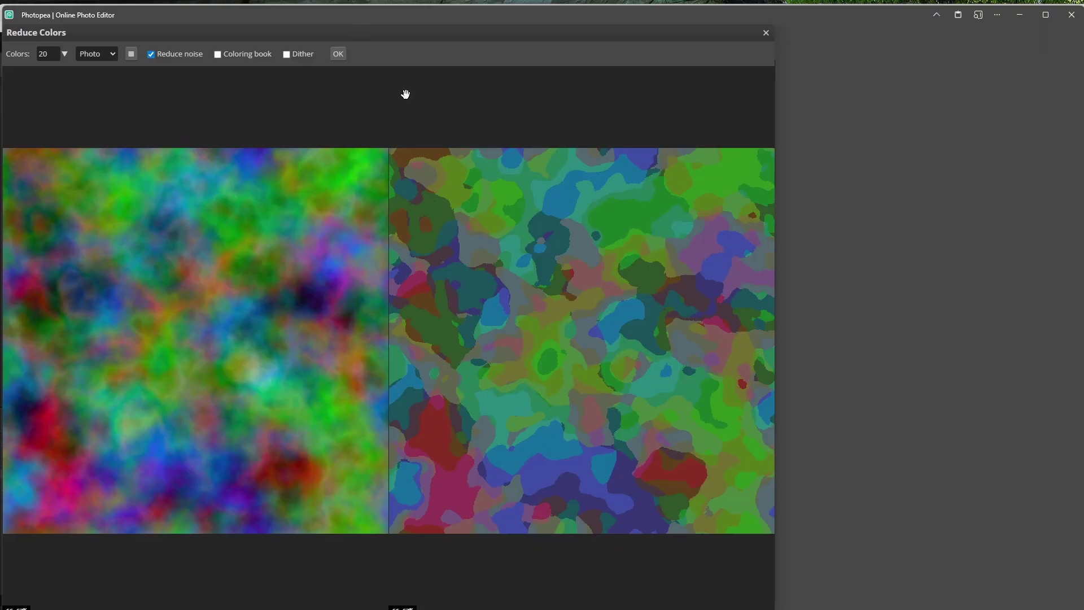
{"action": "left_click_drag", "start_coordinate": [501, 13], "coordinate": [520, 29]}
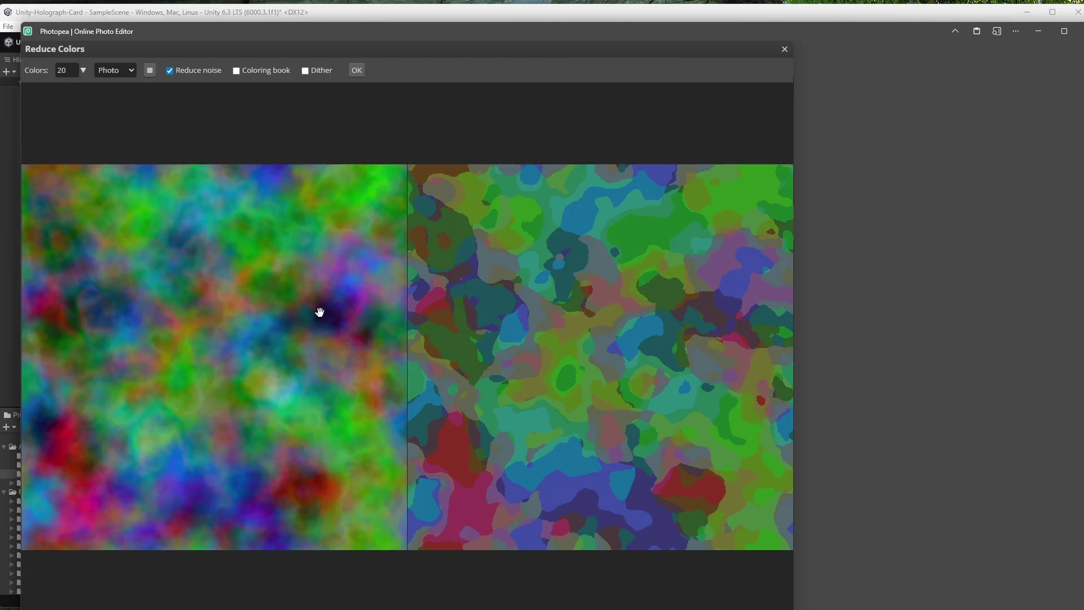
{"action": "left_click", "coordinate": [143, 70]}
{"action": "mouse_move", "coordinate": [109, 85]}
{"action": "left_mouse_down"}
{"action": "mouse_move", "coordinate": [181, 94]}
{"action": "mouse_move", "coordinate": [76, 86]}
{"action": "mouse_move", "coordinate": [115, 87]}
{"action": "left_mouse_up"}
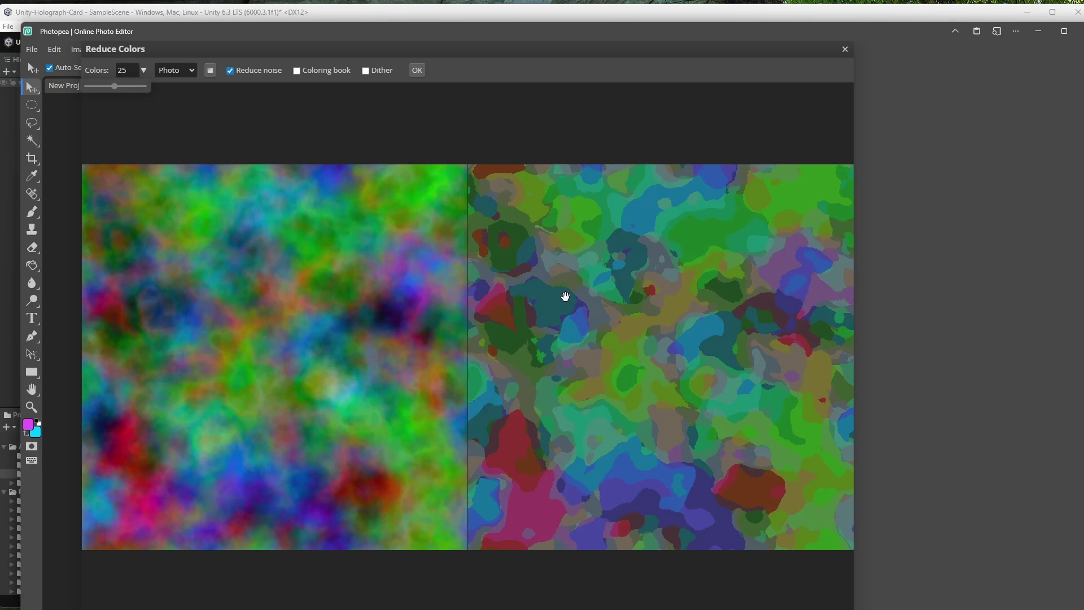
{"action": "left_click_drag", "start_coordinate": [118, 91], "coordinate": [124, 91]}
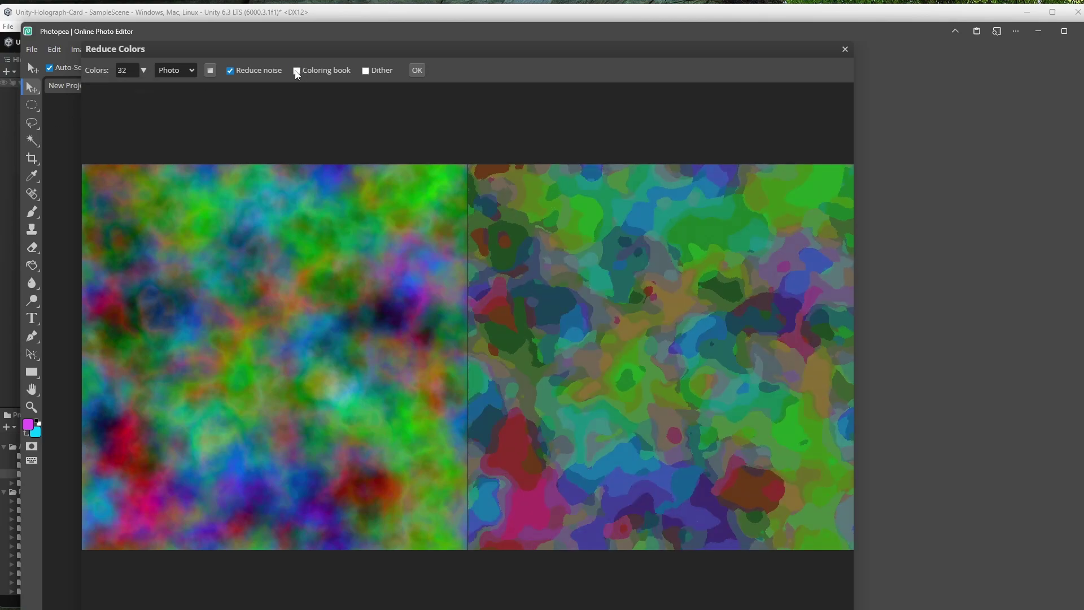
Reduce the clouds image to 38 colors with Reduce noise on and both Coloring book and Dither off
{"action": "left_click", "coordinate": [297, 71]}
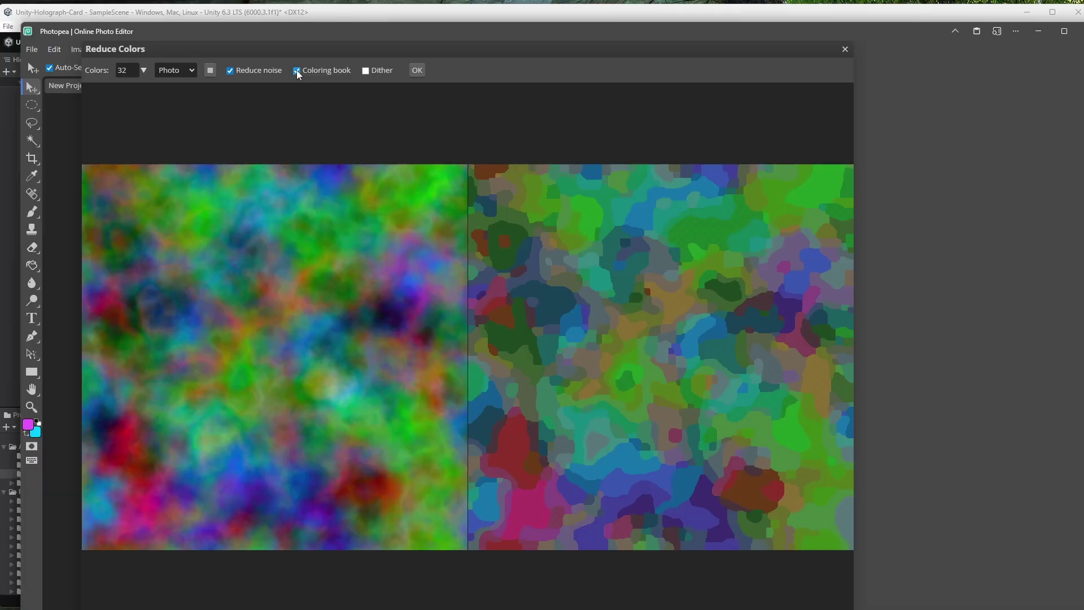
{"action": "left_click", "coordinate": [141, 70]}
{"action": "left_click_drag", "start_coordinate": [124, 87], "coordinate": [143, 90]}
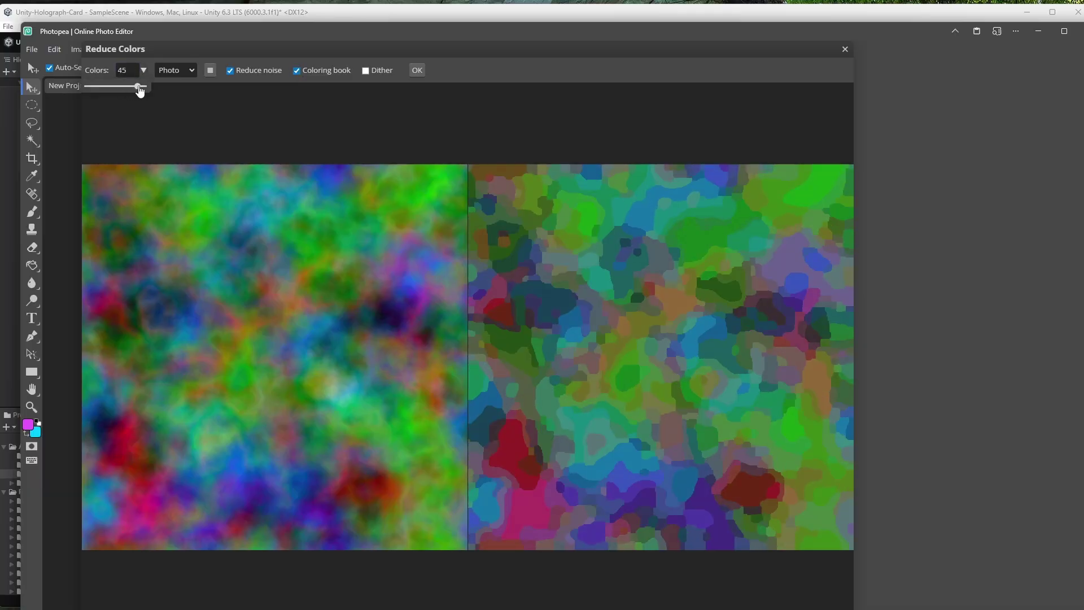
{"action": "left_click", "coordinate": [296, 70]}
{"action": "left_click", "coordinate": [365, 71]}
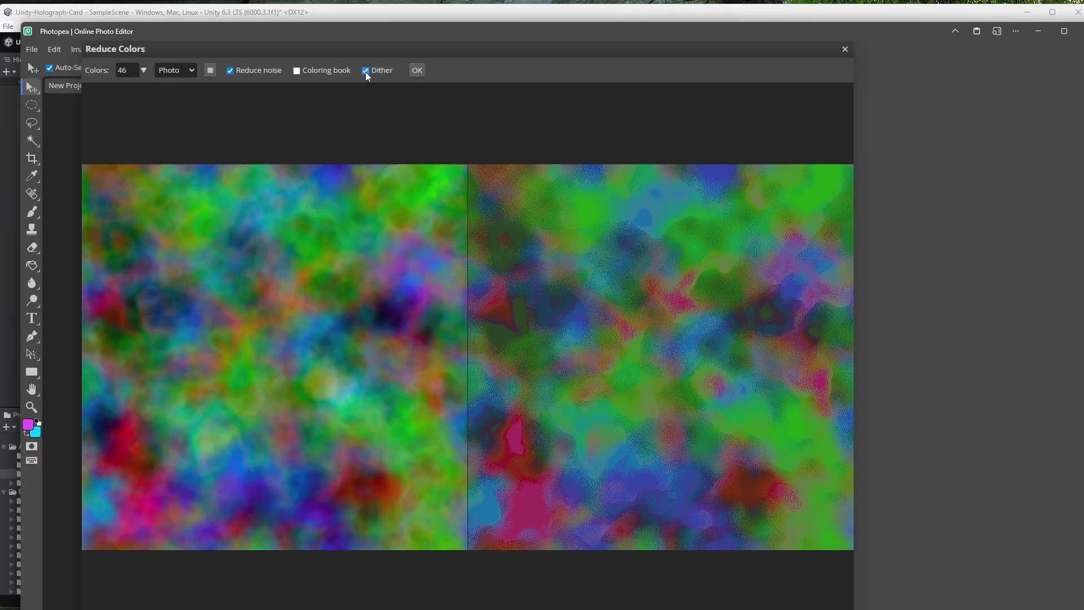
{"action": "left_click", "coordinate": [365, 71]}
{"action": "left_click", "coordinate": [365, 71]}
{"action": "left_click", "coordinate": [365, 71]}
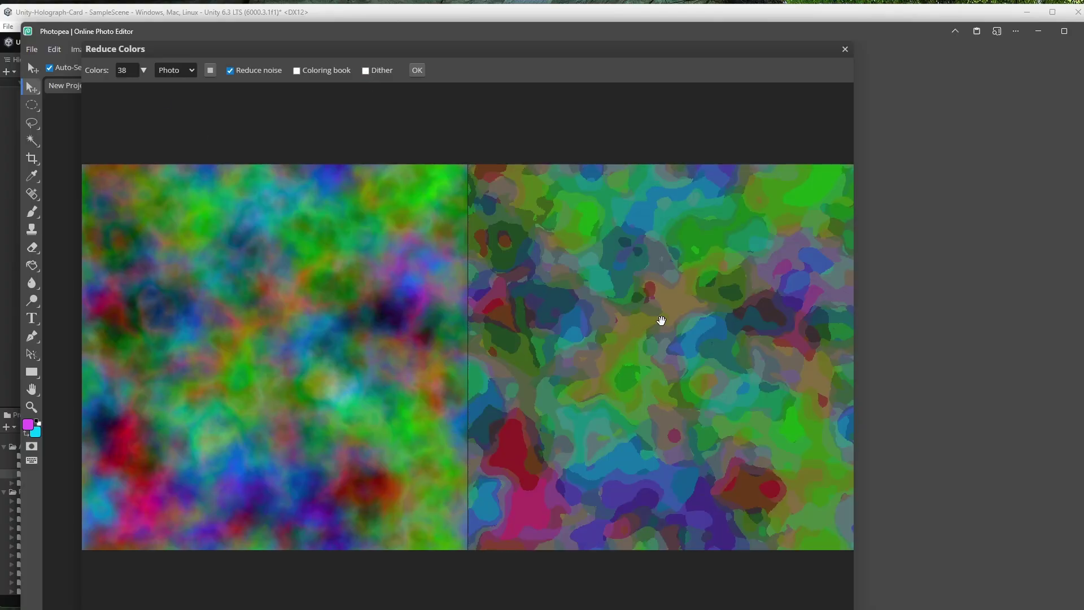
{"action": "left_click", "coordinate": [417, 70]}
Brighten the reduced clouds layer with Levels, setting the RGB white input to 149 and keeping the black input at 0
{"action": "left_click", "coordinate": [82, 49]}
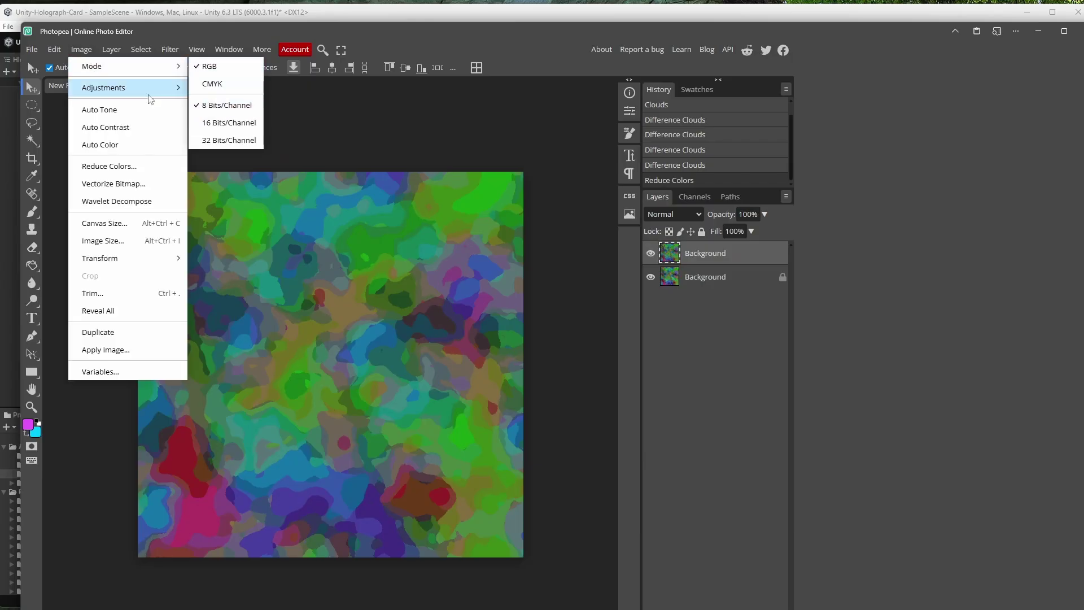
{"action": "mouse_move", "coordinate": [99, 88]}
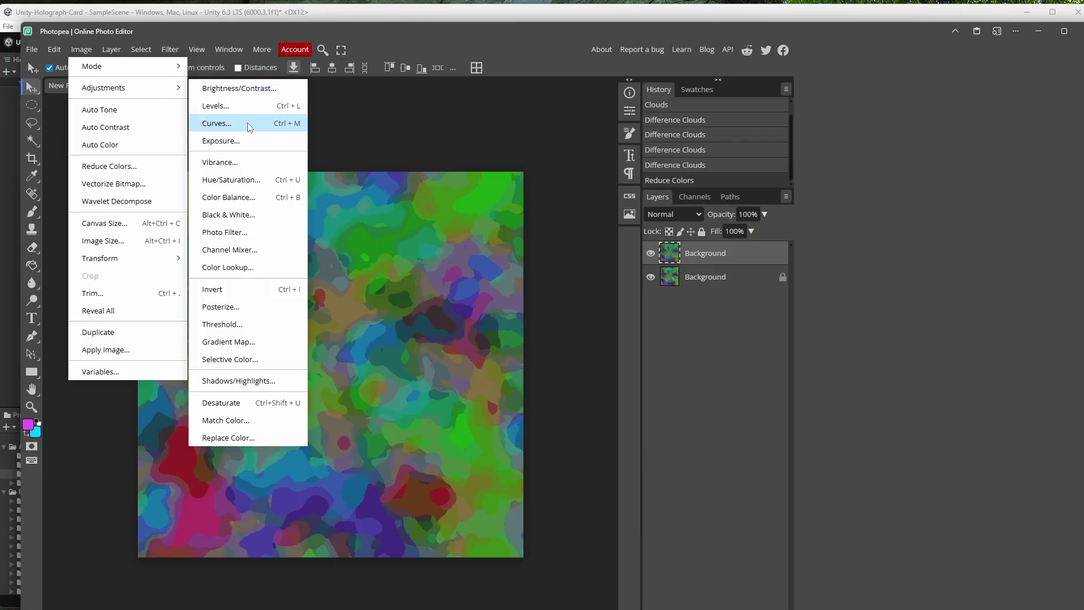
{"action": "left_click", "coordinate": [251, 107]}
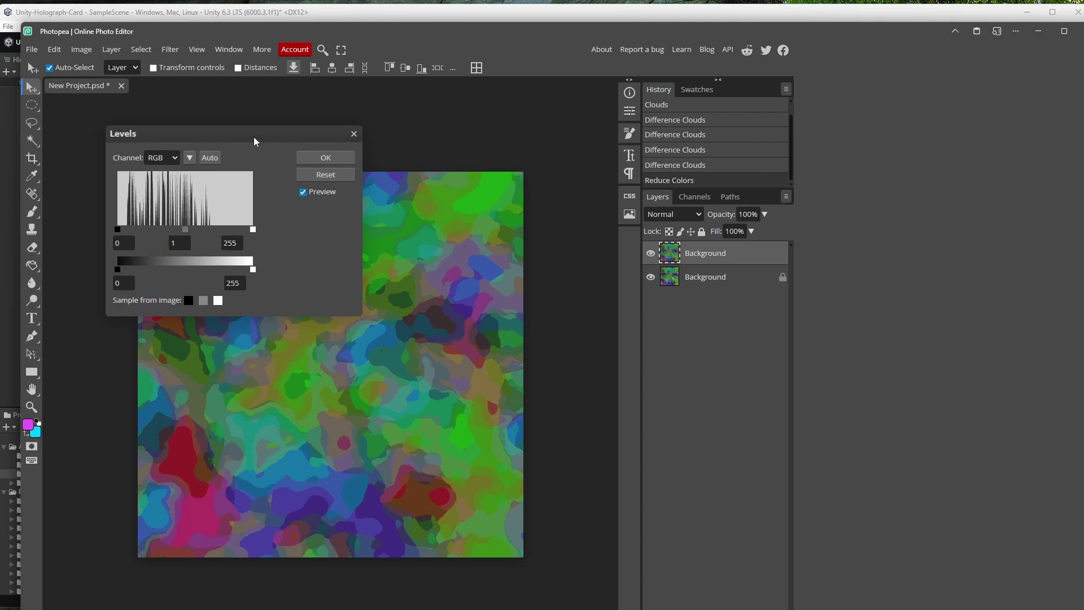
{"action": "left_click_drag", "start_coordinate": [254, 140], "coordinate": [700, 203]}
{"action": "left_click_drag", "start_coordinate": [699, 292], "coordinate": [632, 294]}
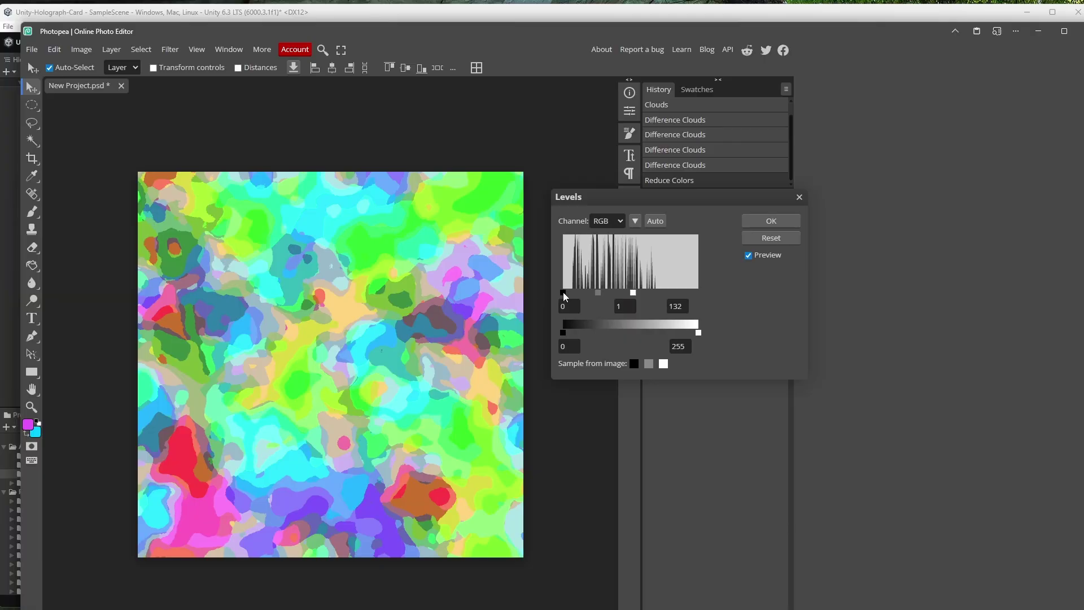
{"action": "mouse_move", "coordinate": [564, 296]}
{"action": "left_mouse_down"}
{"action": "mouse_move", "coordinate": [607, 297]}
{"action": "mouse_move", "coordinate": [563, 296]}
{"action": "left_mouse_up"}
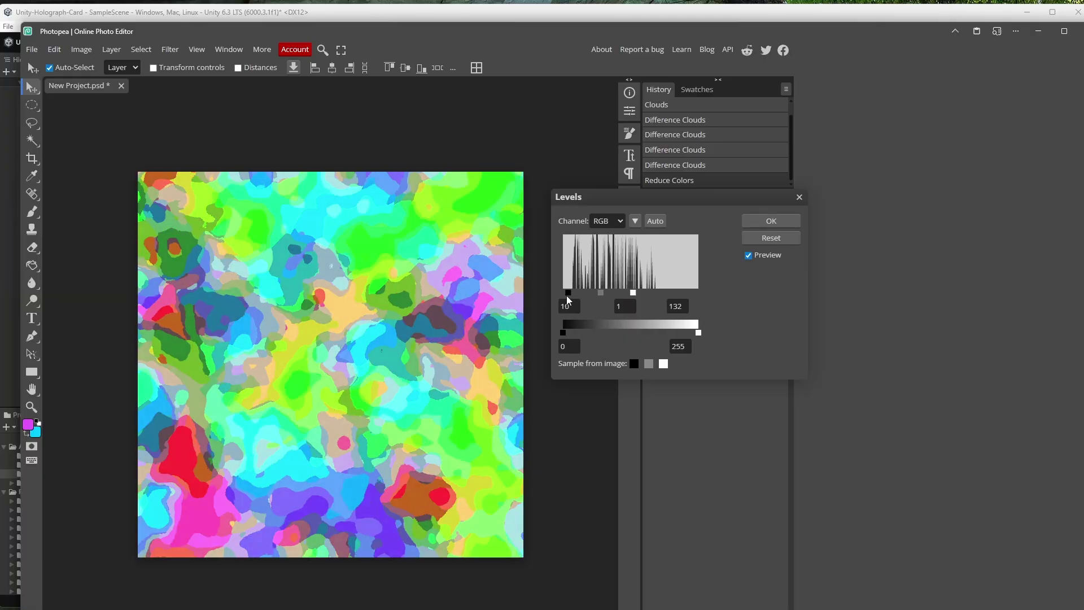
{"action": "mouse_move", "coordinate": [633, 296]}
{"action": "left_mouse_down"}
{"action": "mouse_move", "coordinate": [718, 299]}
{"action": "mouse_move", "coordinate": [641, 294]}
{"action": "left_mouse_up"}
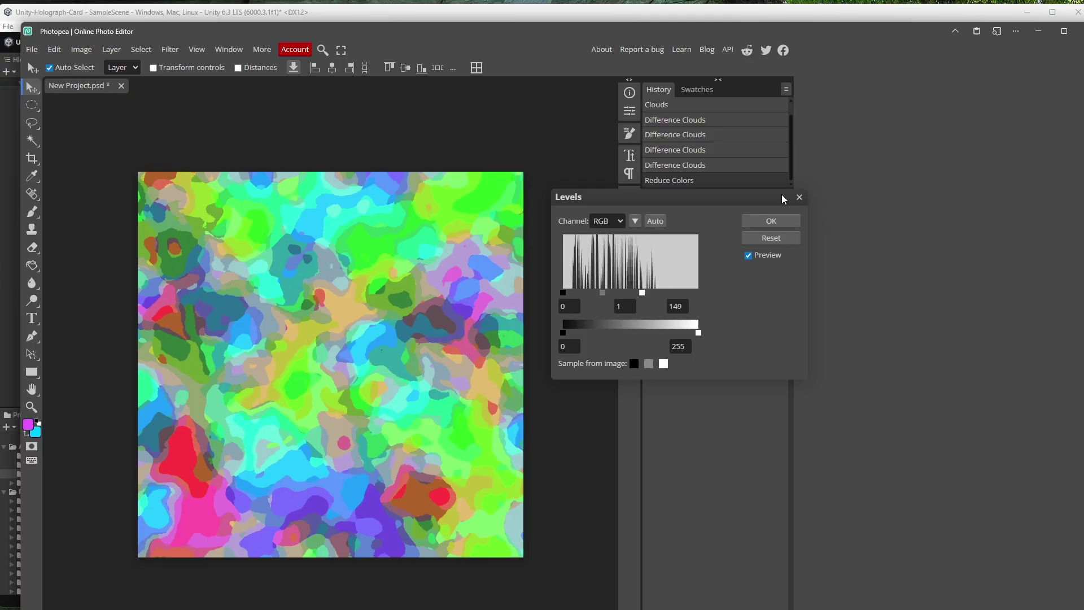
{"action": "left_click", "coordinate": [772, 221]}
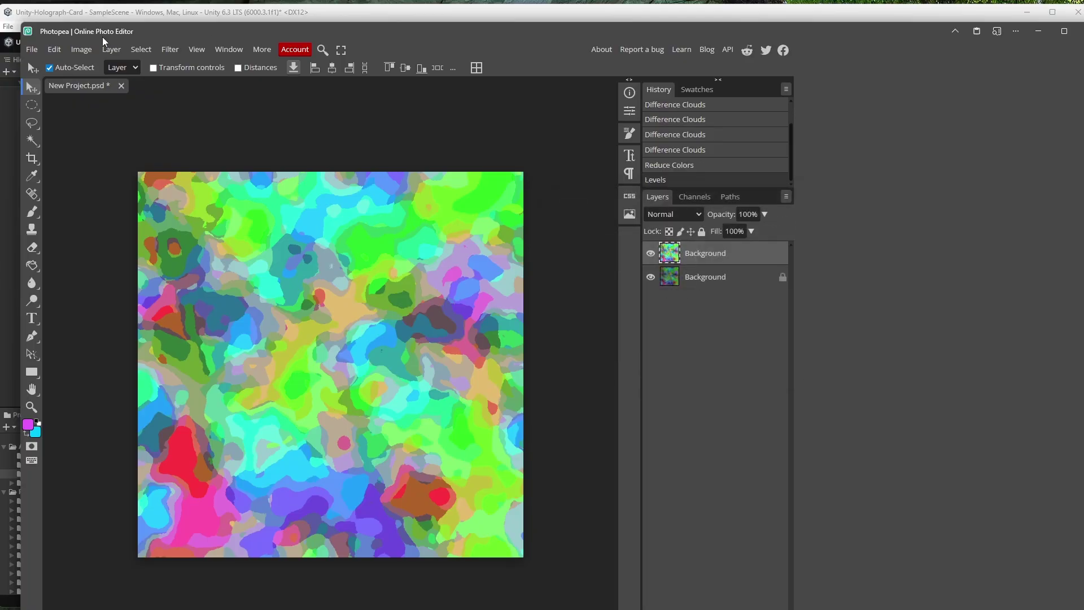
Export the clouds image as a 1024 × 1024 px PNG named HoloBackground
{"action": "left_click", "coordinate": [27, 51]}
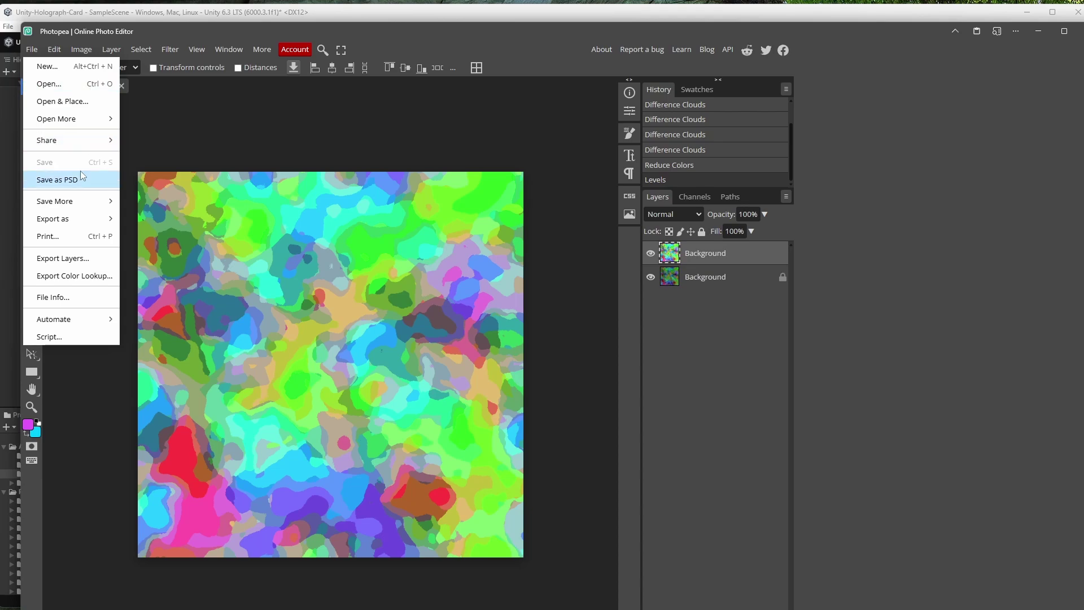
{"action": "mouse_move", "coordinate": [86, 217]}
{"action": "left_click", "coordinate": [152, 219]}
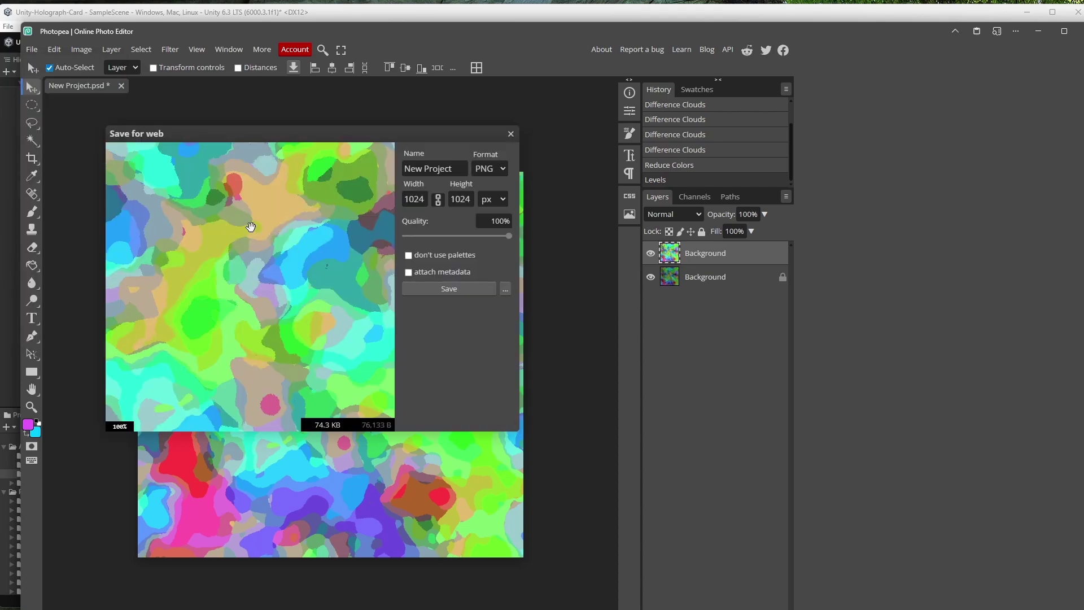
{"action": "left_click_drag", "start_coordinate": [399, 138], "coordinate": [735, 107]}
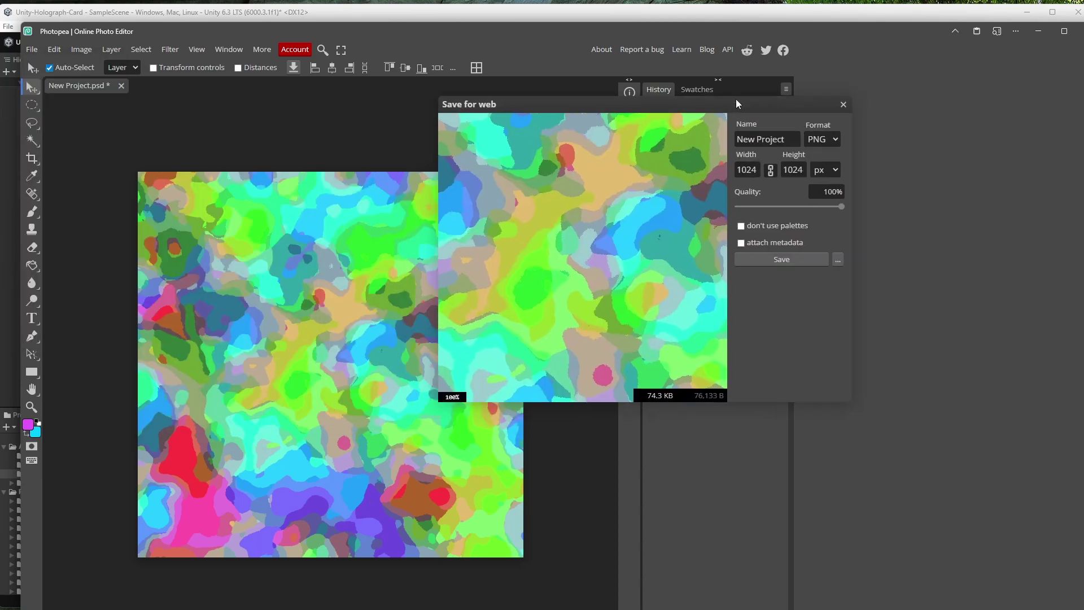
{"action": "left_click", "coordinate": [787, 258]}
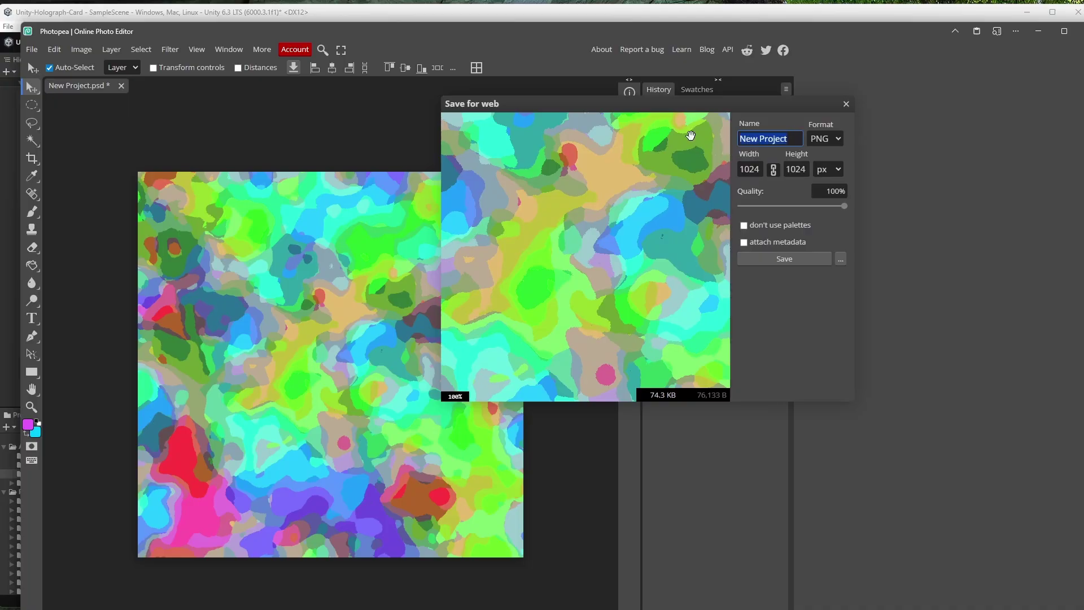
{"action": "type", "text": "HoloBackground"}
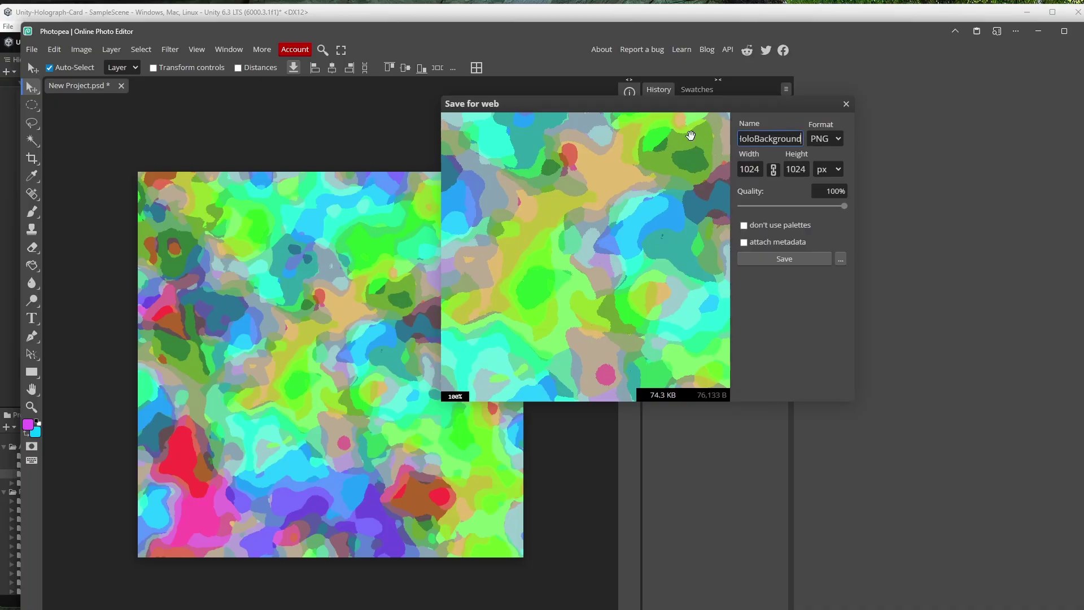
{"action": "left_click", "coordinate": [788, 258]}
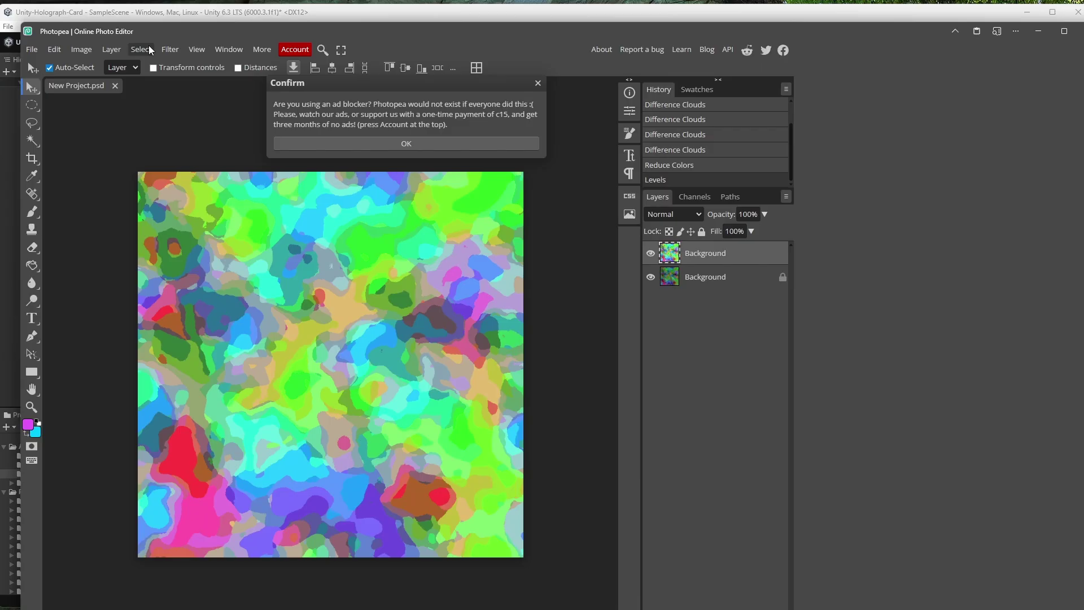
Create a new 1024 × 1024 px project with a white background
{"action": "left_click", "coordinate": [32, 50]}
{"action": "left_click", "coordinate": [43, 66]}
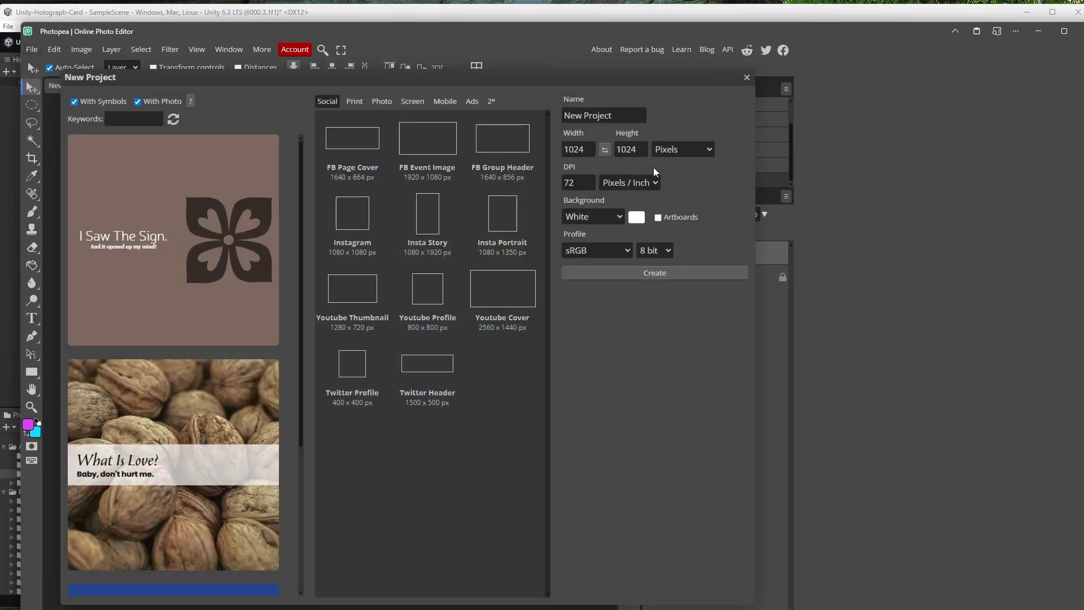
{"action": "left_click", "coordinate": [665, 273]}
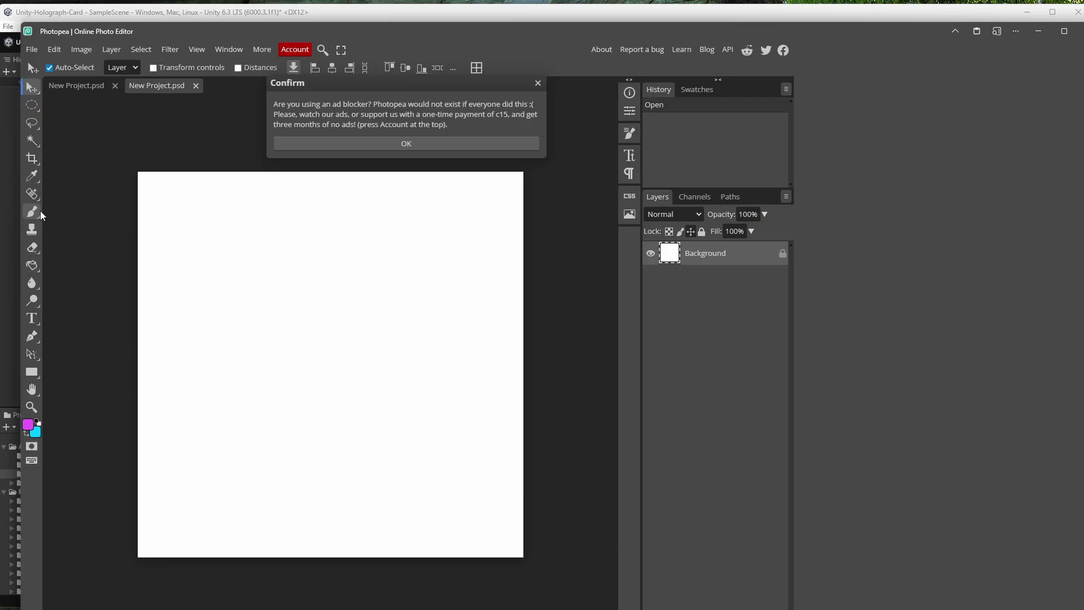
Fill the blank canvas with the red-to-red rainbow preset as a linear gradient running horizontally from its left edge to its right edge
{"action": "right_click", "coordinate": [32, 266]}
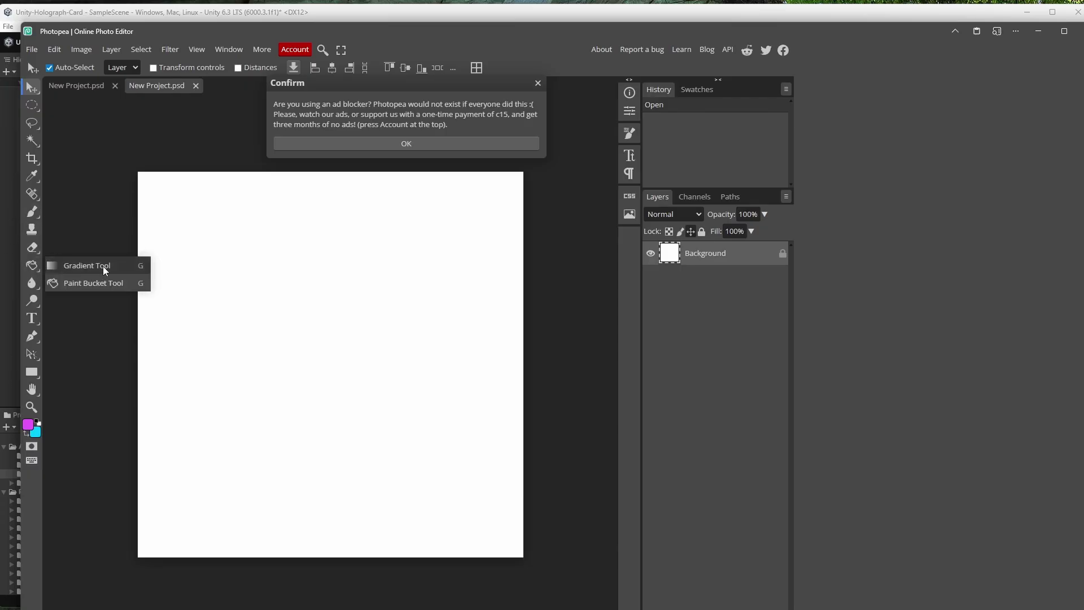
{"action": "left_click", "coordinate": [103, 265]}
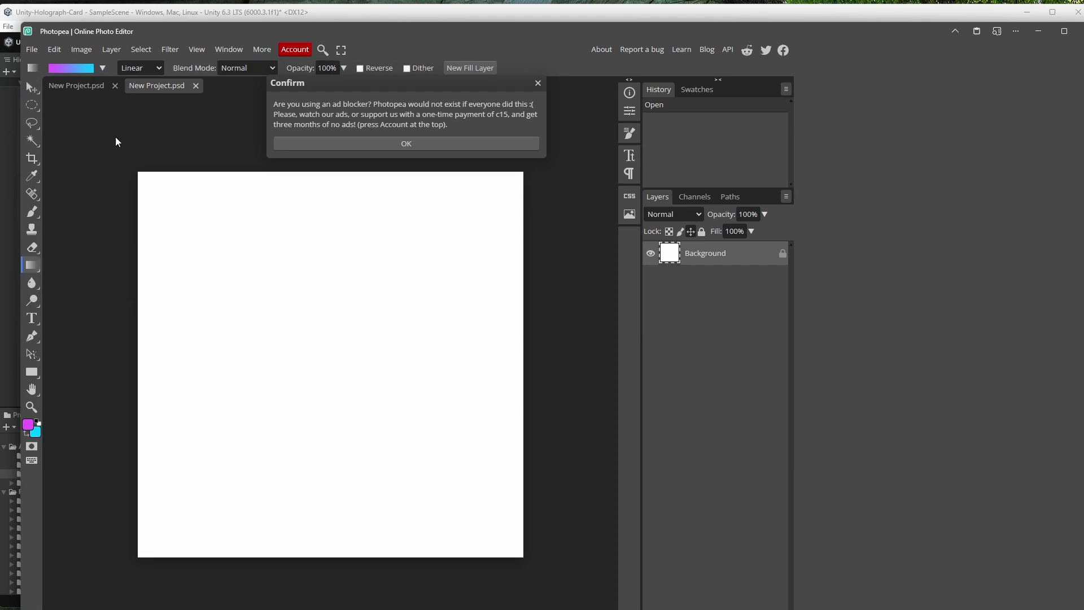
{"action": "left_click", "coordinate": [81, 70]}
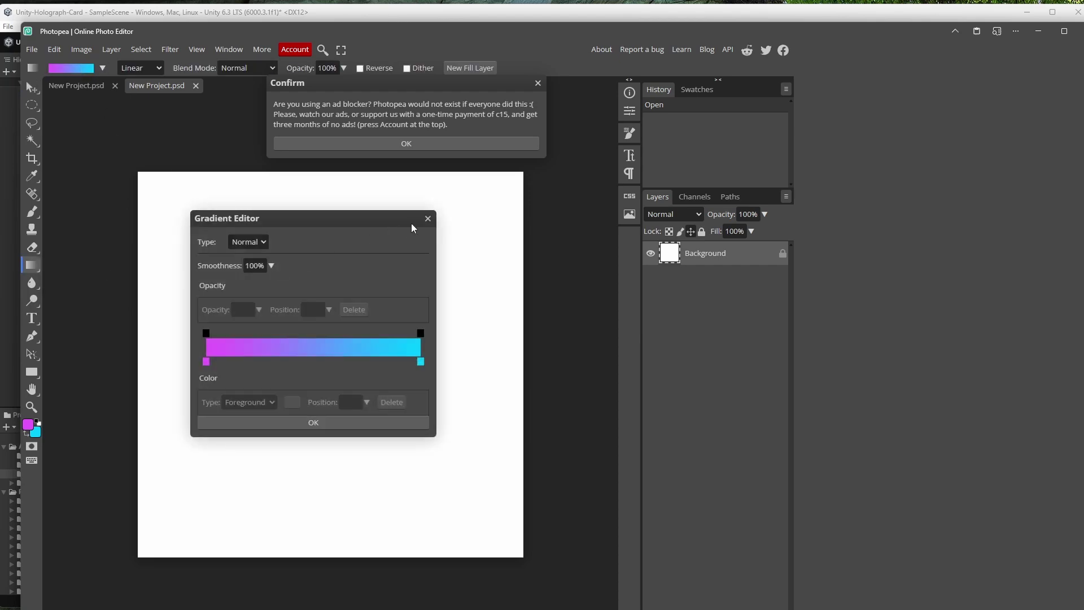
{"action": "left_click", "coordinate": [427, 219]}
{"action": "left_click", "coordinate": [435, 145]}
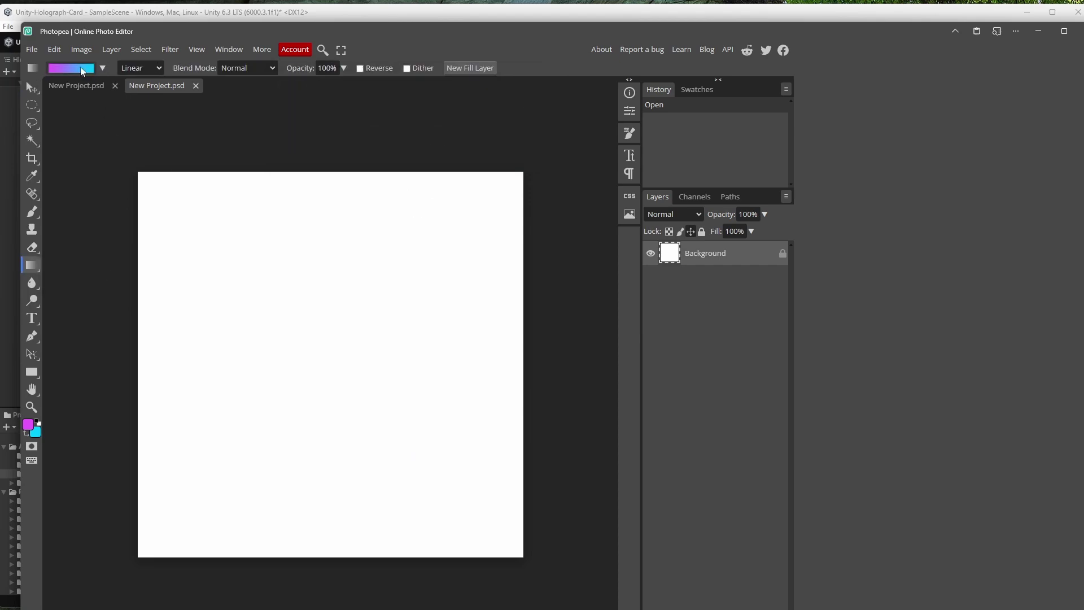
{"action": "left_click", "coordinate": [104, 69]}
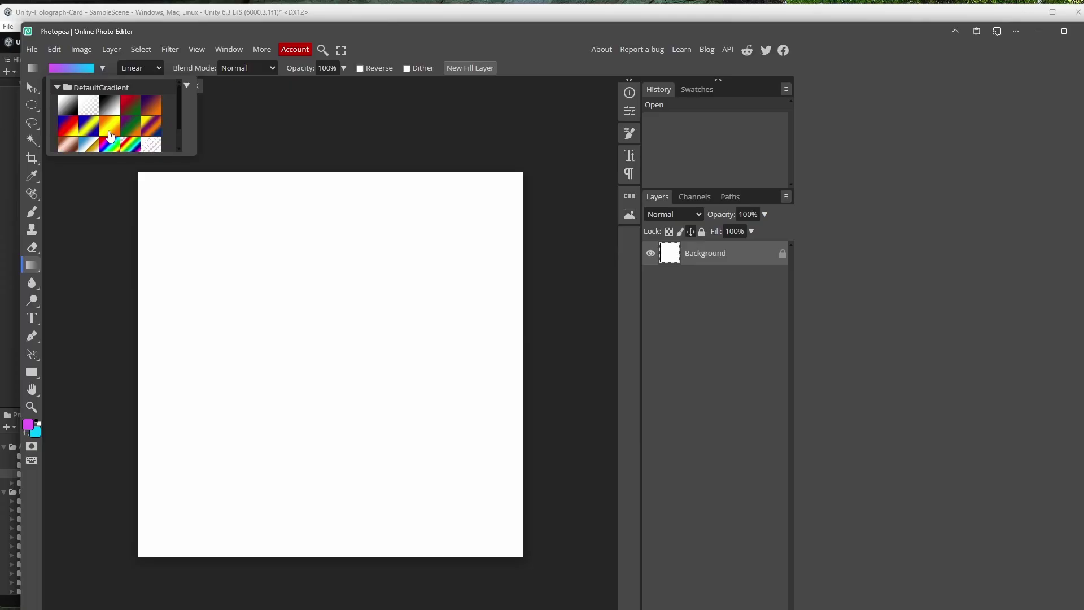
{"action": "scroll", "coordinate": [148, 136], "scroll_direction": "down", "scroll_amount": 1}
{"action": "left_click", "coordinate": [110, 121]}
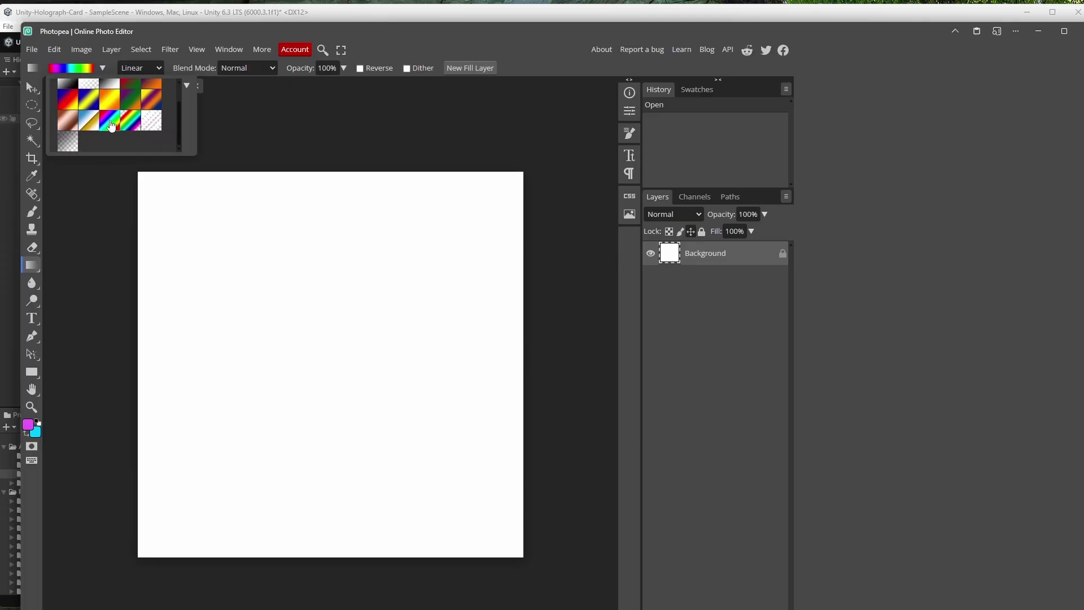
{"action": "left_click", "coordinate": [104, 68]}
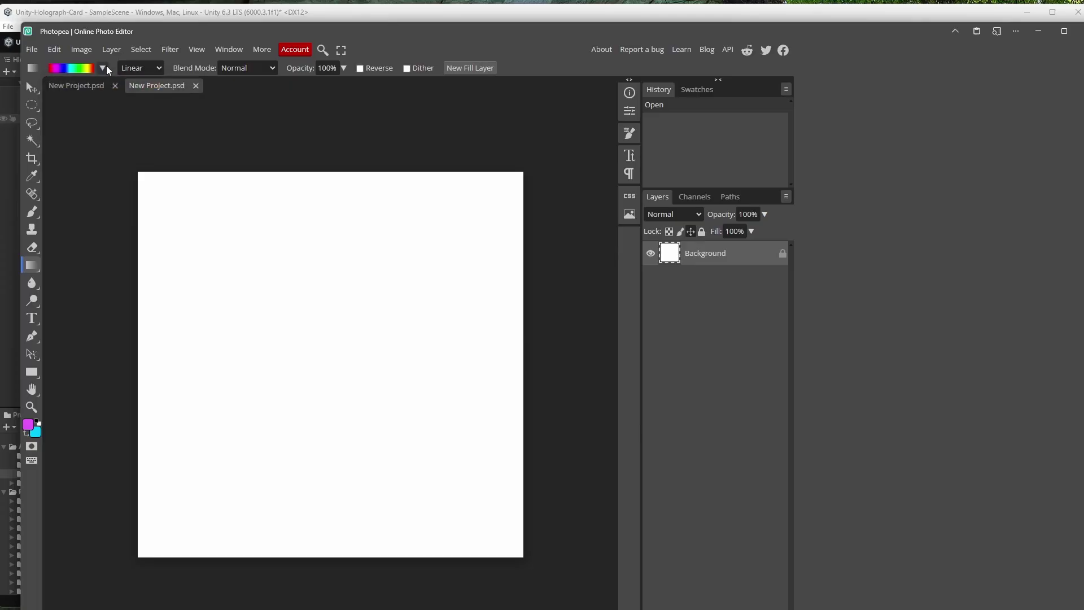
{"action": "left_click_drag", "start_coordinate": [138, 317], "coordinate": [525, 329]}
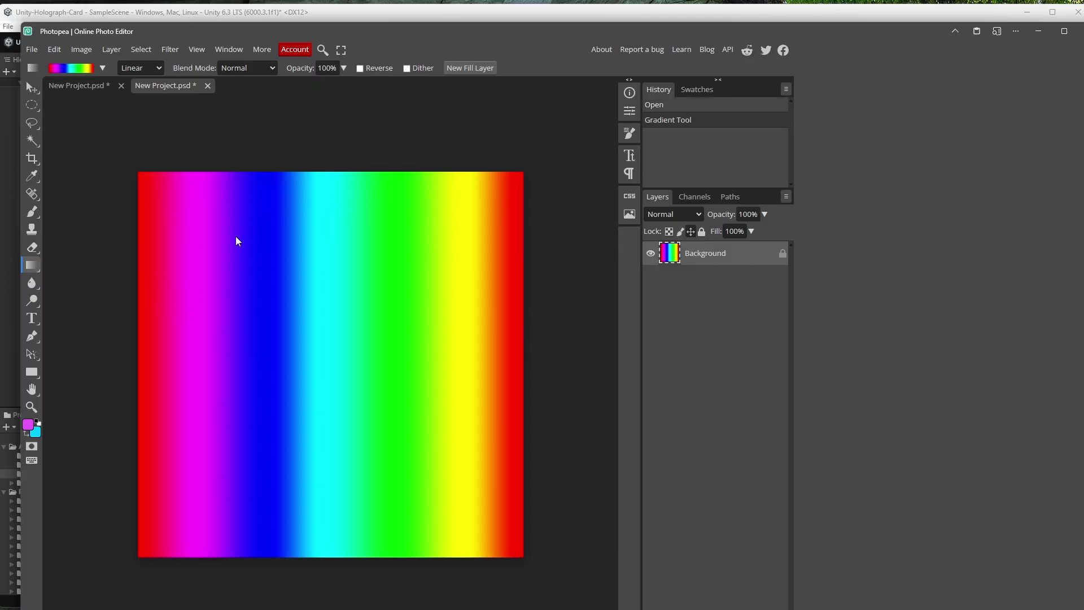
Export the rainbow gradient image as a PNG named Rainbow
{"action": "left_click", "coordinate": [31, 49]}
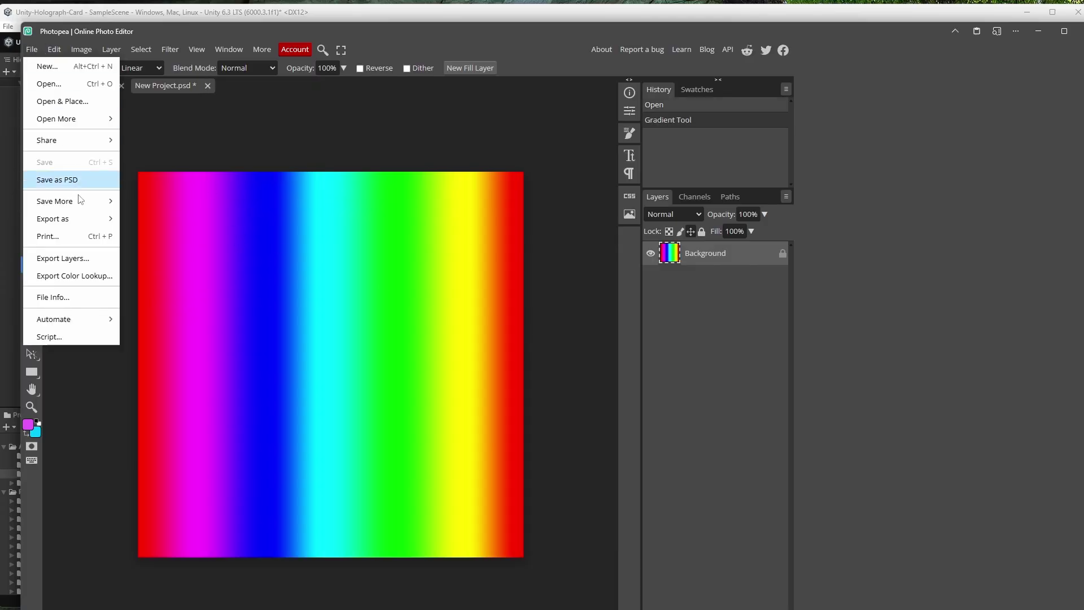
{"action": "mouse_move", "coordinate": [82, 218]}
{"action": "left_click", "coordinate": [144, 215]}
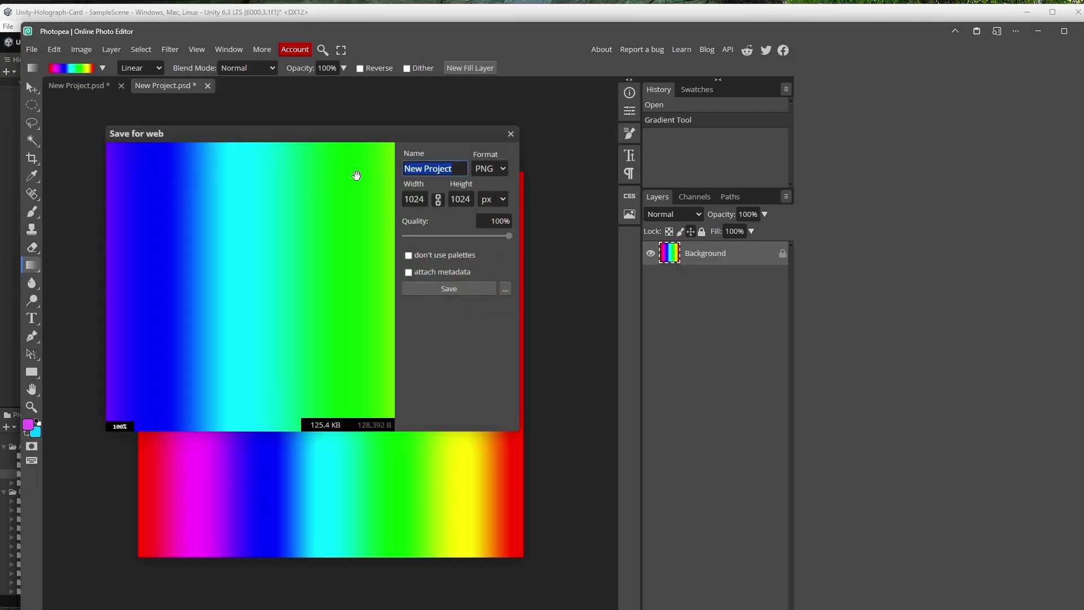
{"action": "type", "text": "Rainbow"}
{"action": "left_click", "coordinate": [447, 286]}
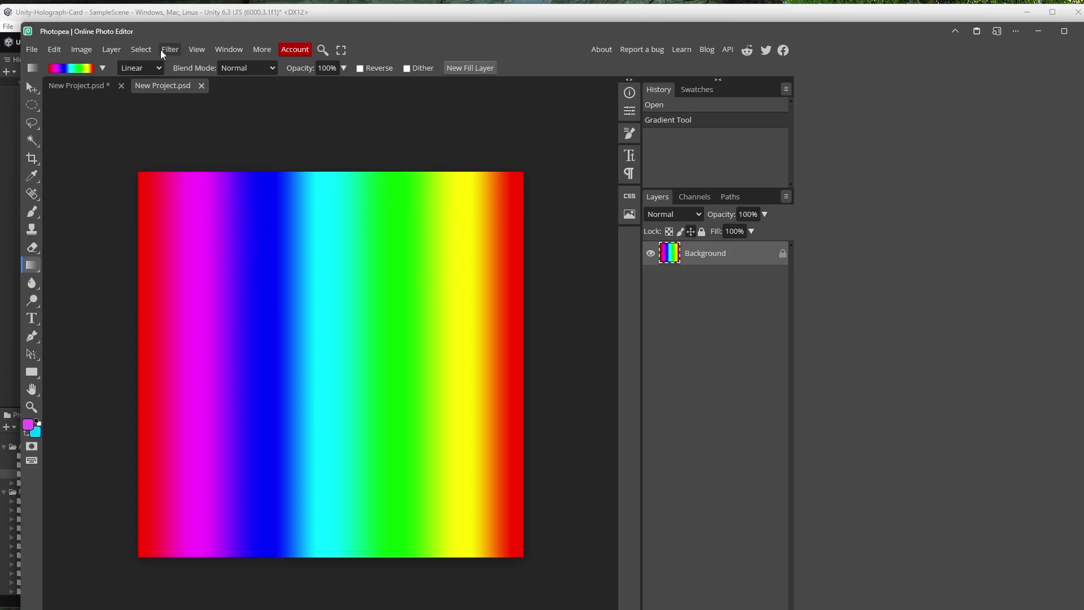
Create another 1024 × 1024 px project with a white background, alongside the clouds and rainbow documents
{"action": "left_click", "coordinate": [87, 85]}
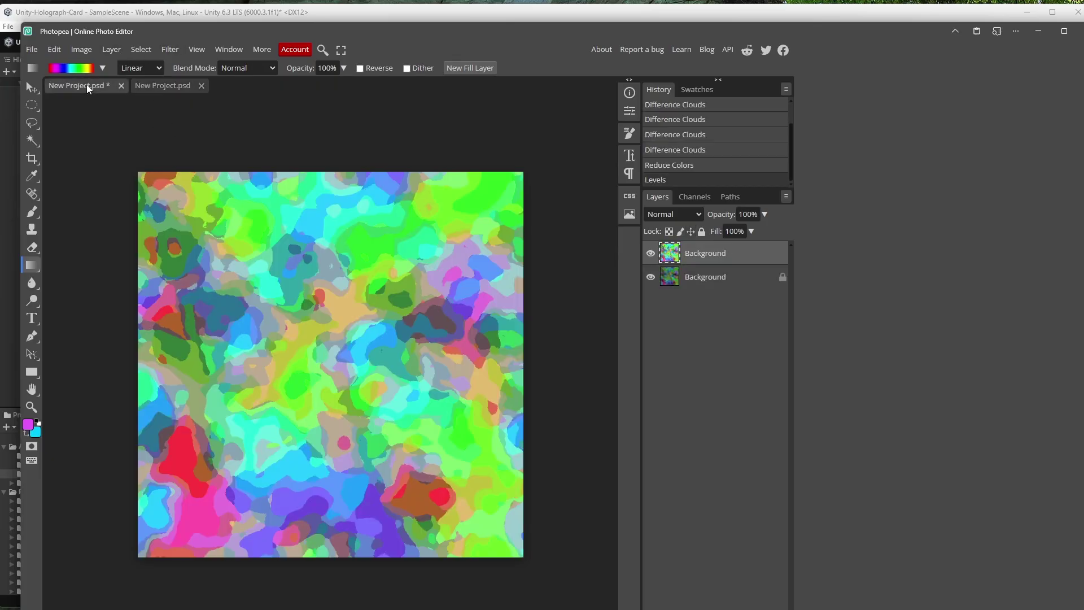
{"action": "left_click", "coordinate": [164, 83]}
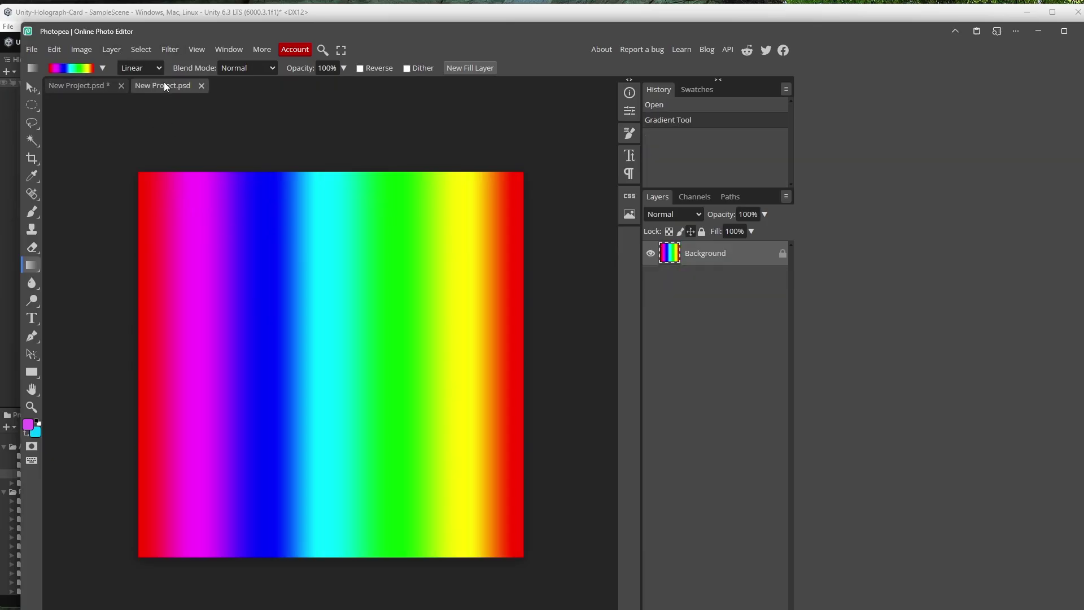
{"action": "left_click", "coordinate": [33, 50]}
{"action": "left_click", "coordinate": [45, 67]}
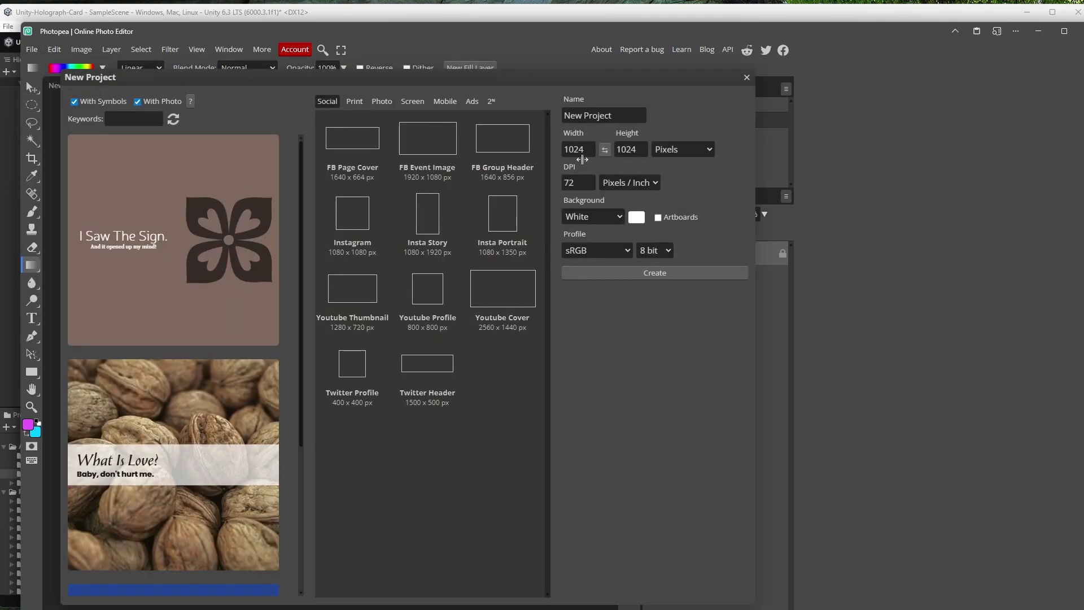
{"action": "left_click", "coordinate": [655, 272]}
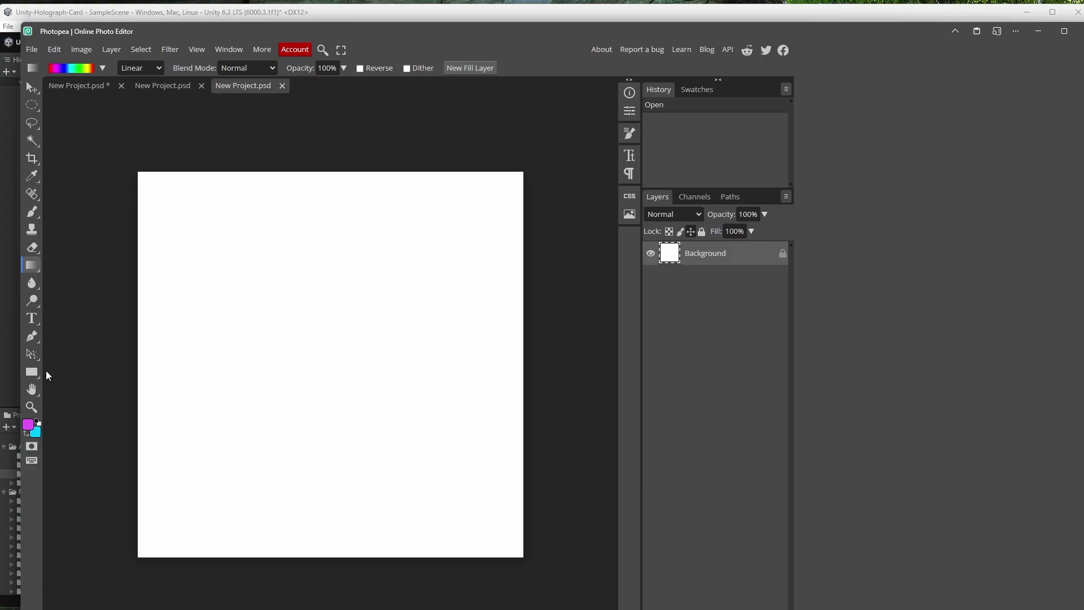
Reset the foreground and background colors to black and white, and fill the blank canvas with black using the Paint Bucket
{"action": "left_click", "coordinate": [37, 422]}
{"action": "key", "text": "x"}
{"action": "key", "text": "x"}
{"action": "key", "text": "g"}
{"action": "left_click", "coordinate": [255, 298]}
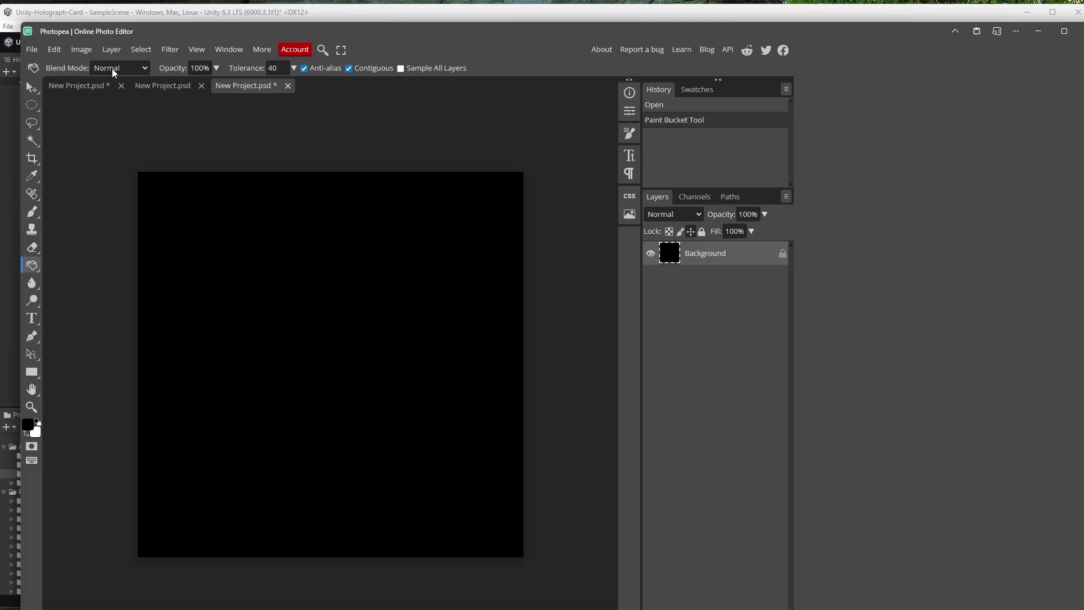
Copy the entire bright, recolored clouds layer and paste it into the new black document as a layer above the background
{"action": "left_click", "coordinate": [141, 49]}
{"action": "left_click", "coordinate": [82, 87]}
{"action": "key", "text": "ctrl+a"}
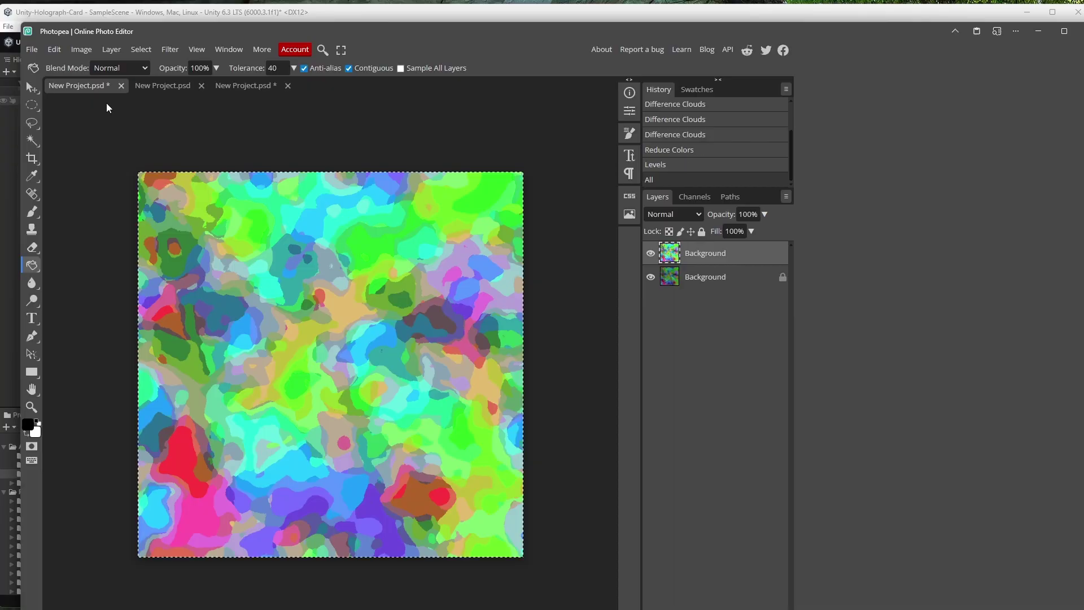
{"action": "key", "text": "ctrl+c"}
{"action": "left_click", "coordinate": [251, 86]}
{"action": "key", "text": "ctrl+v"}
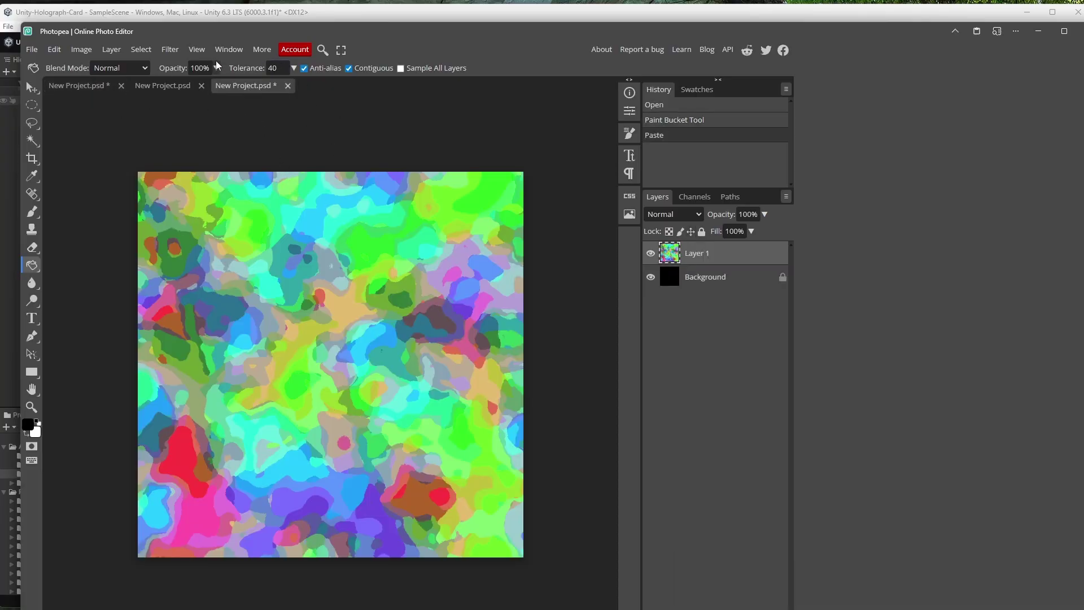
{"action": "left_click", "coordinate": [197, 50]}
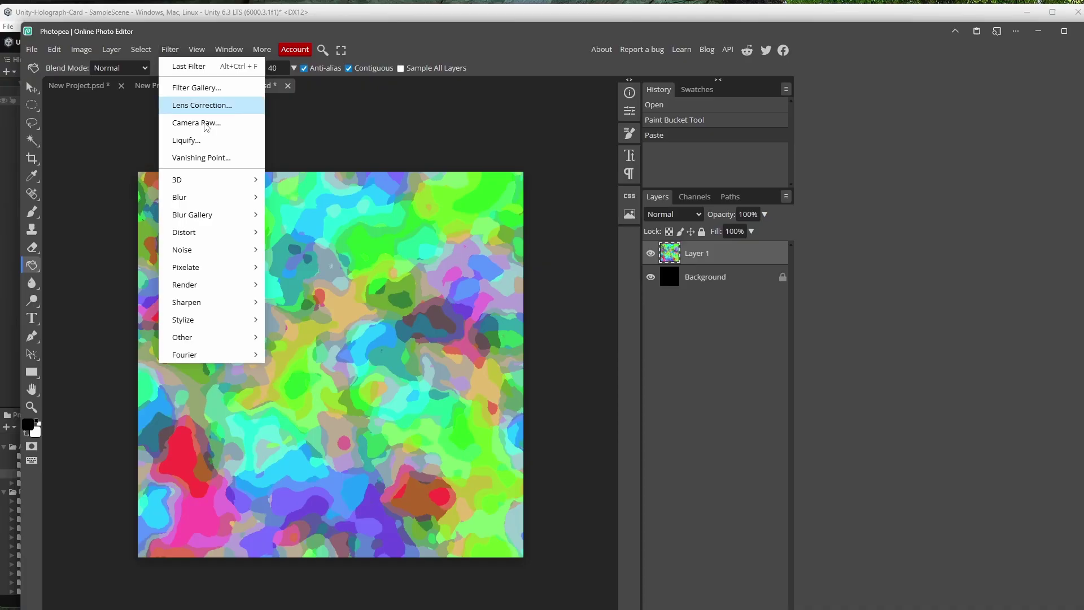
{"action": "mouse_move", "coordinate": [213, 203]}
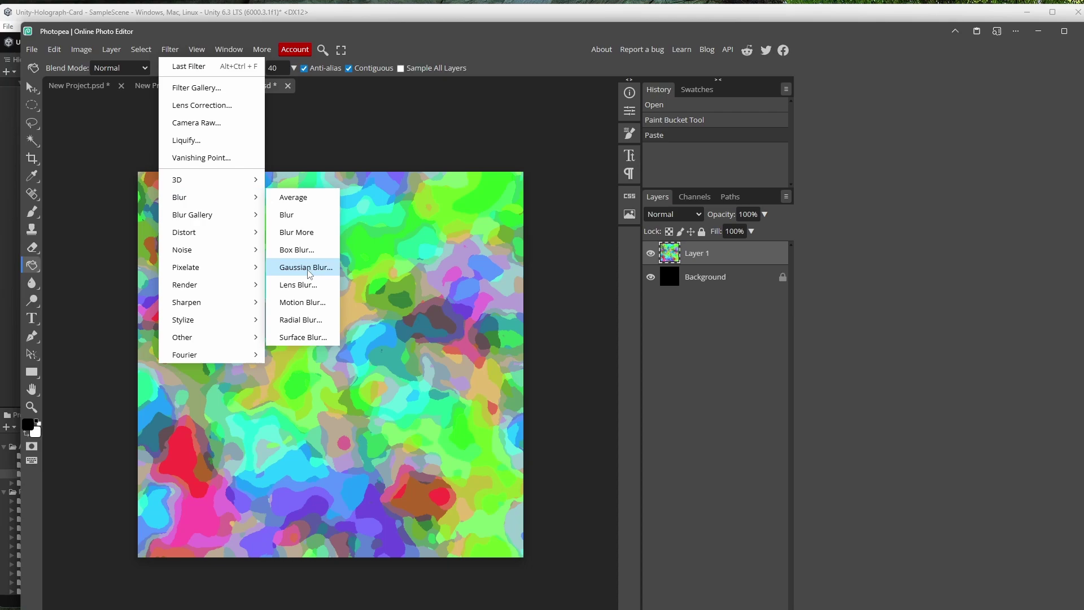
{"action": "left_click", "coordinate": [76, 86]}
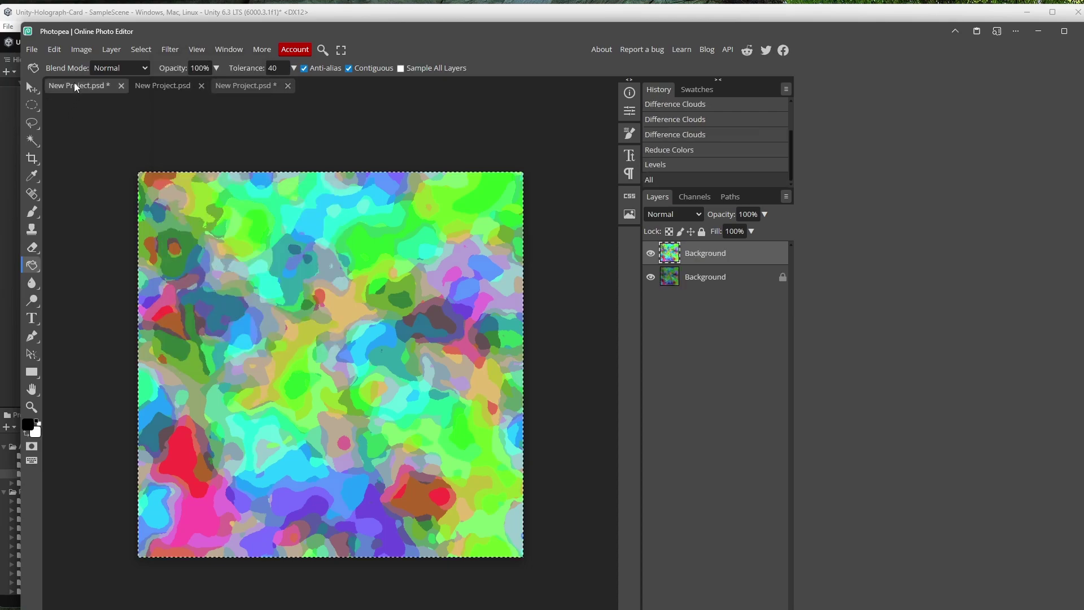
{"action": "left_click", "coordinate": [242, 88]}
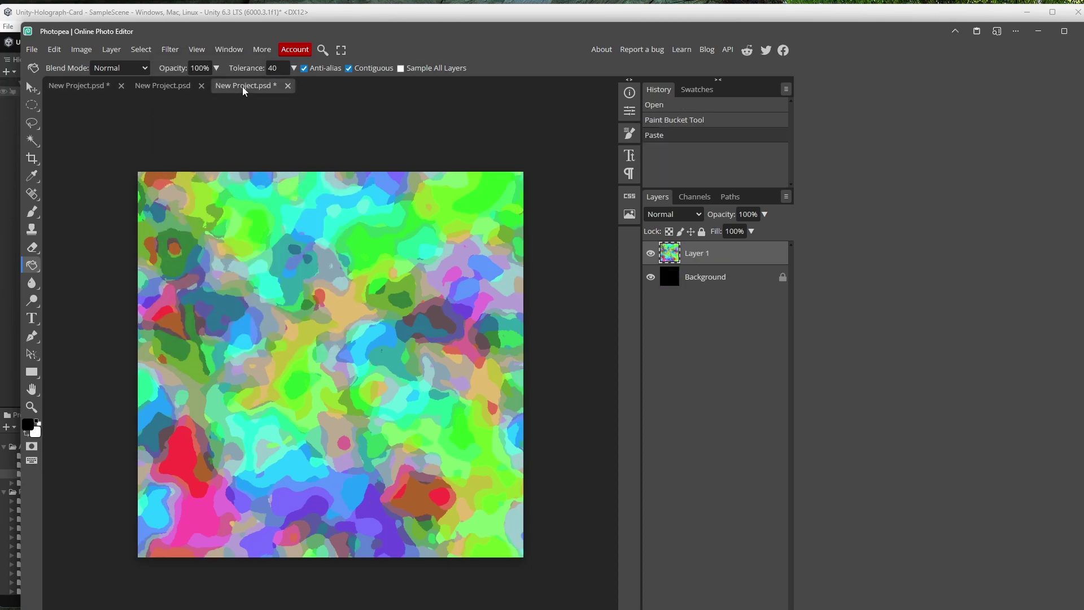
Render Difference Clouds twice over the pasted clouds layer in the new document
{"action": "left_click", "coordinate": [226, 50]}
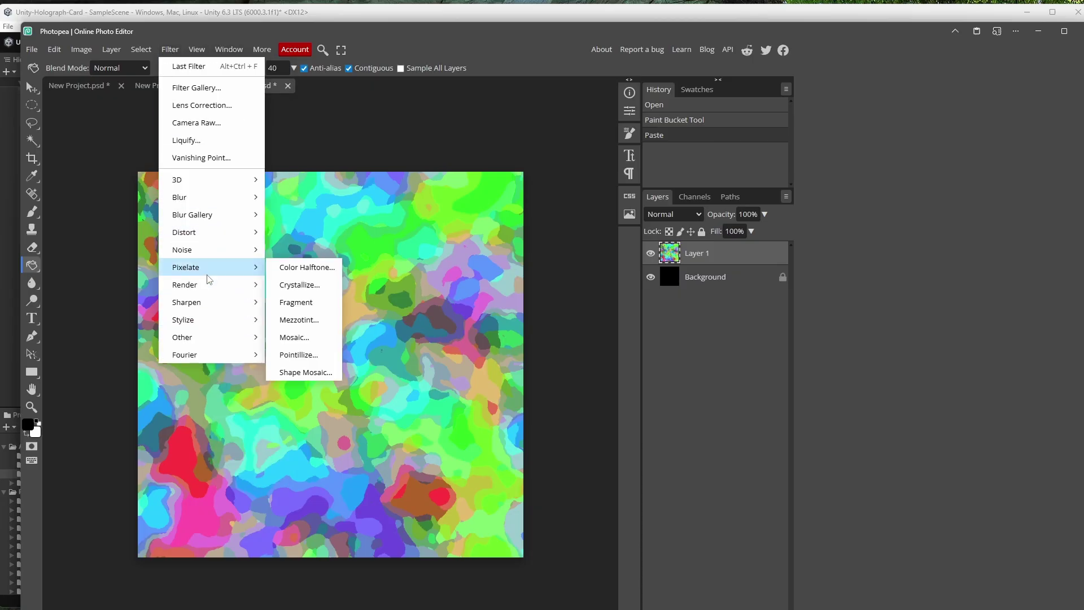
{"action": "mouse_move", "coordinate": [209, 285]}
{"action": "left_click", "coordinate": [312, 320]}
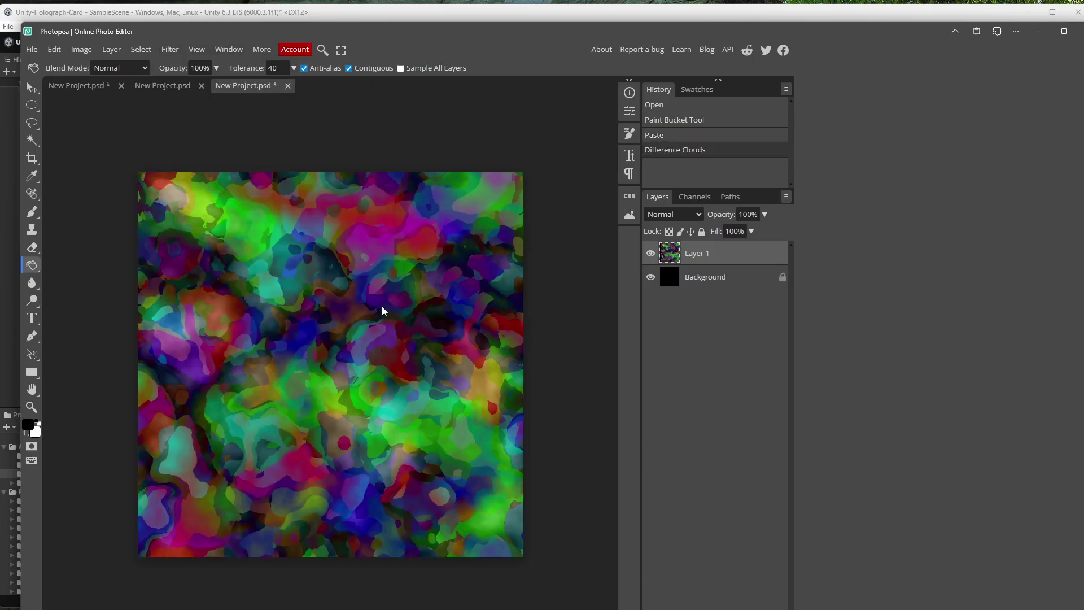
{"action": "left_click", "coordinate": [170, 49]}
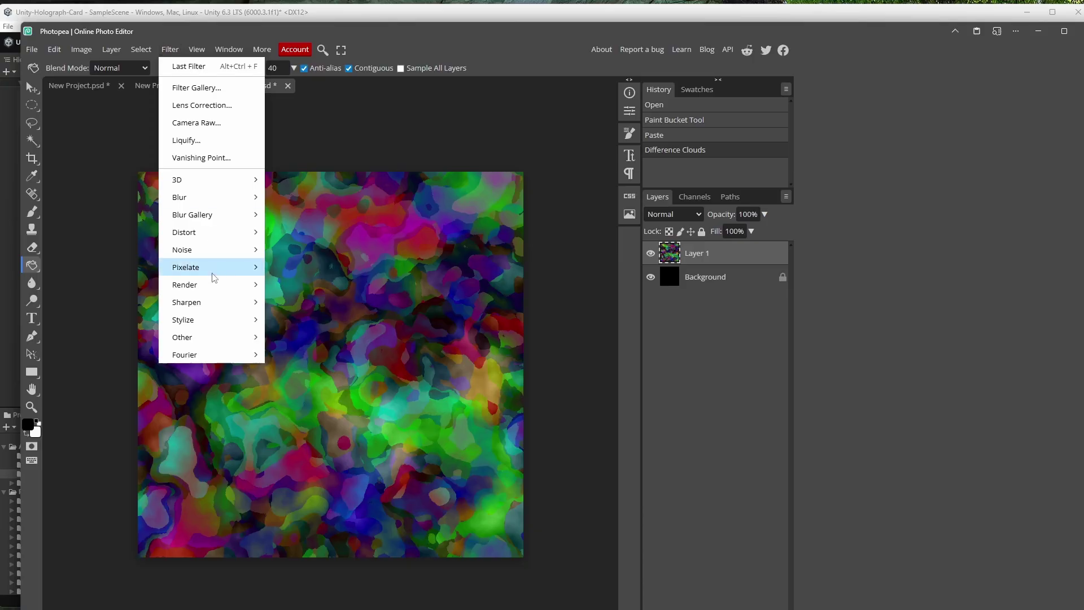
{"action": "mouse_move", "coordinate": [234, 285]}
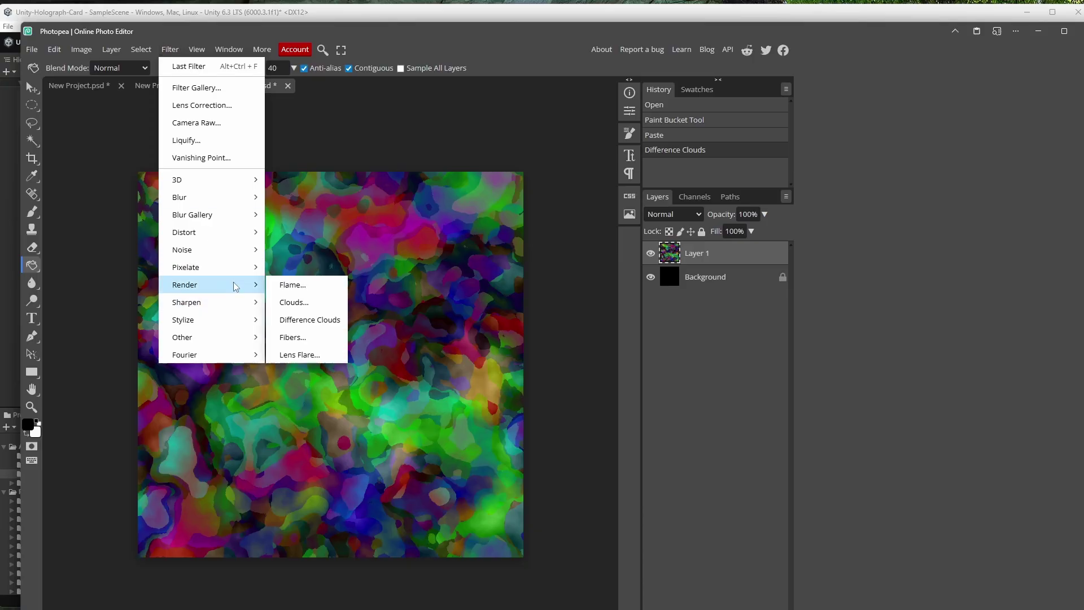
{"action": "left_click", "coordinate": [329, 322]}
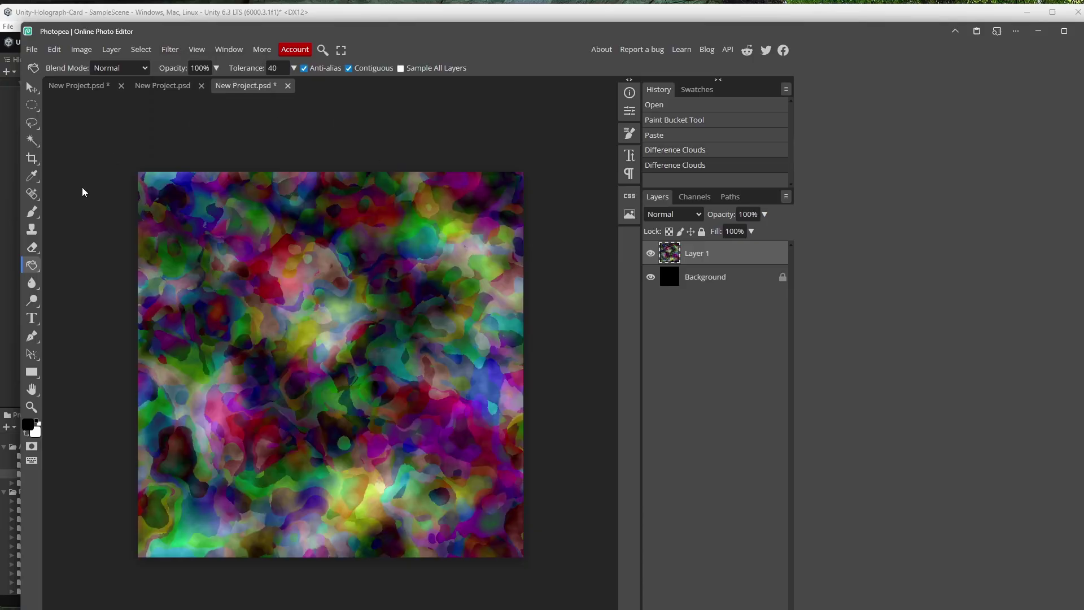
Add 13% uniform, non-monochromatic noise to the pasted clouds layer, checking the preview both close up and at full image size
{"action": "left_click", "coordinate": [170, 50]}
{"action": "mouse_move", "coordinate": [230, 249]}
{"action": "left_click", "coordinate": [300, 250]}
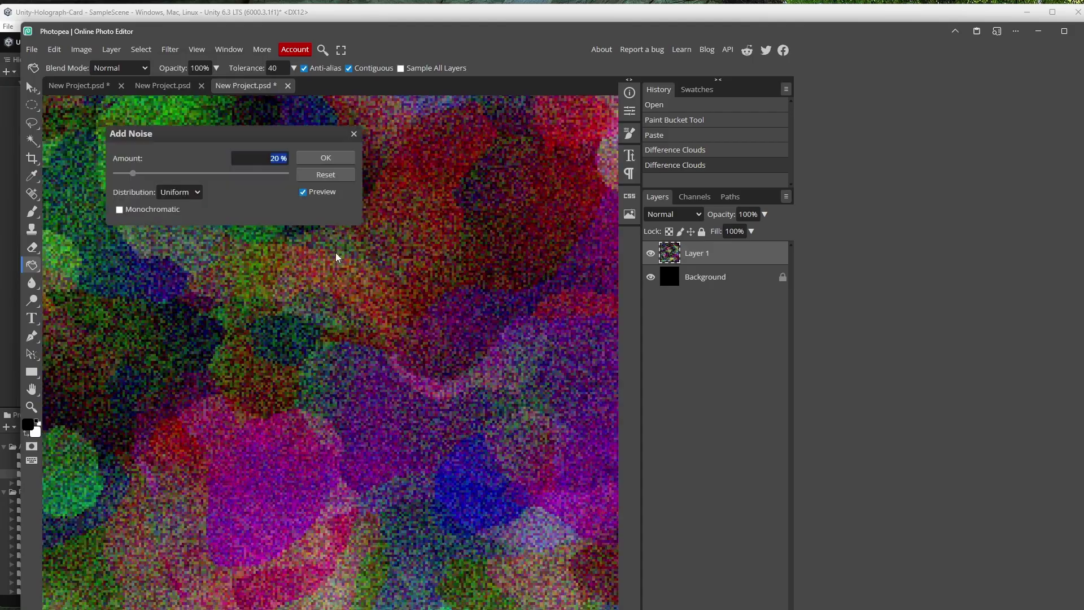
{"action": "left_click_drag", "start_coordinate": [138, 174], "coordinate": [266, 193]}
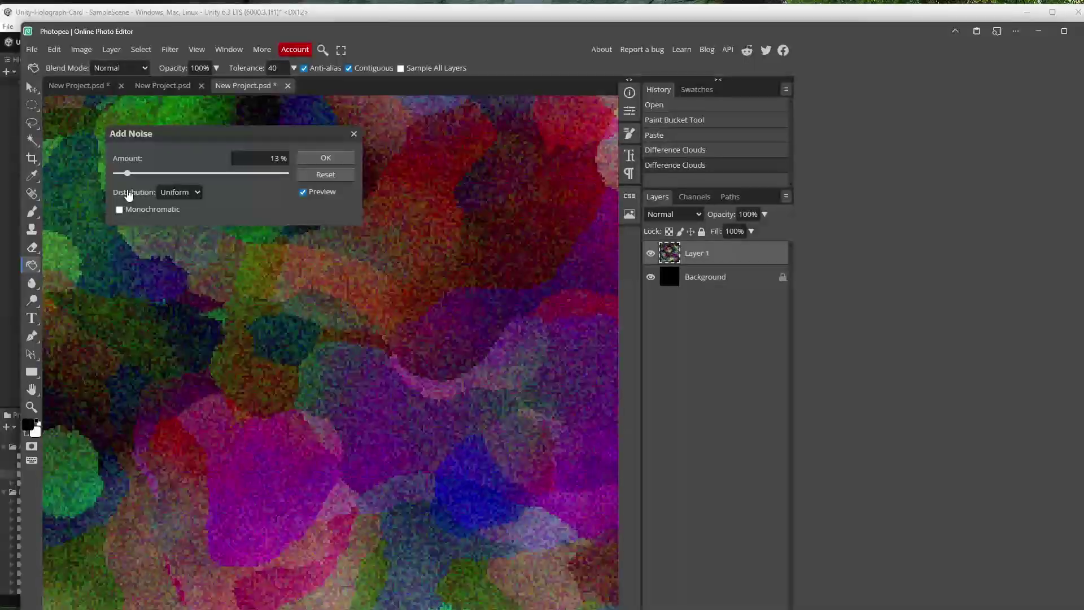
{"action": "scroll", "coordinate": [479, 410], "scroll_direction": "down", "scroll_amount": 4}
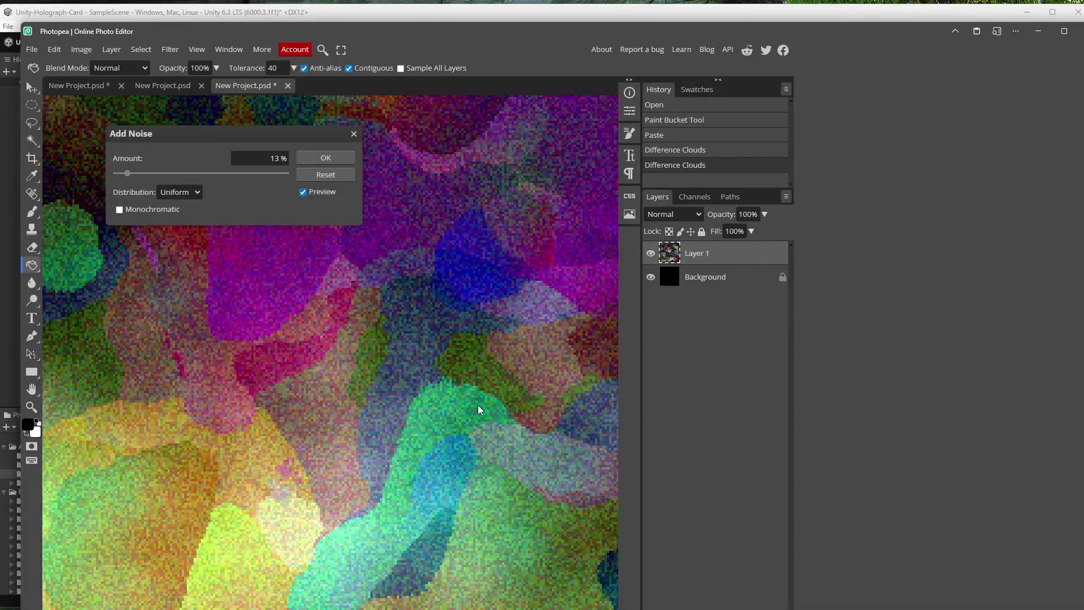
{"action": "scroll", "coordinate": [417, 406], "scroll_direction": "down", "scroll_amount": 3}
{"action": "scroll", "coordinate": [399, 416], "scroll_direction": "up", "scroll_amount": 3}
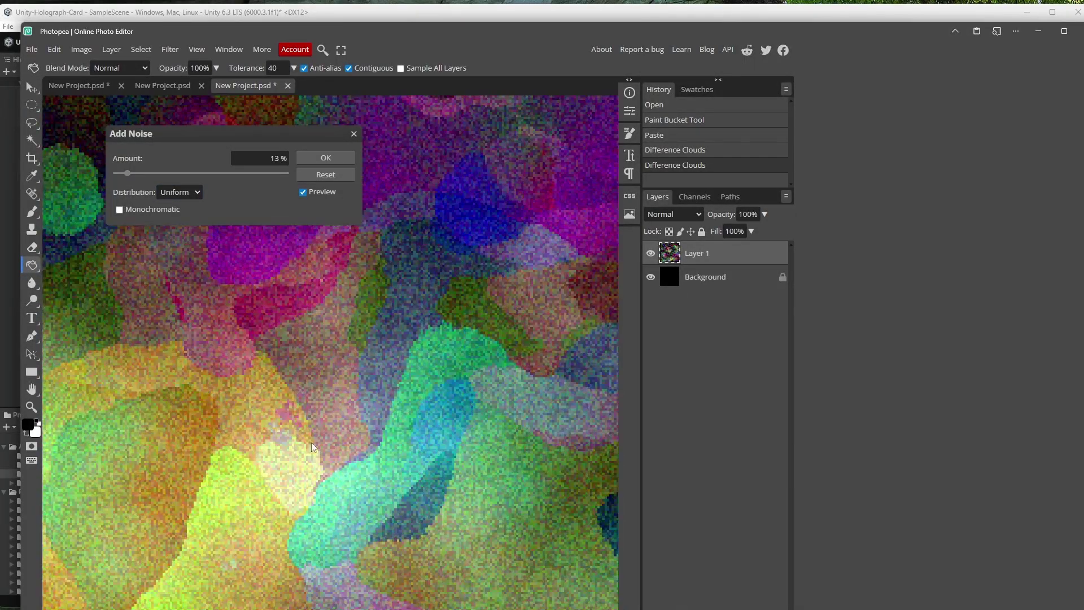
{"action": "scroll", "coordinate": [346, 403], "scroll_direction": "down", "scroll_amount": 1}
{"action": "scroll", "coordinate": [346, 402], "scroll_direction": "down", "scroll_amount": 5}
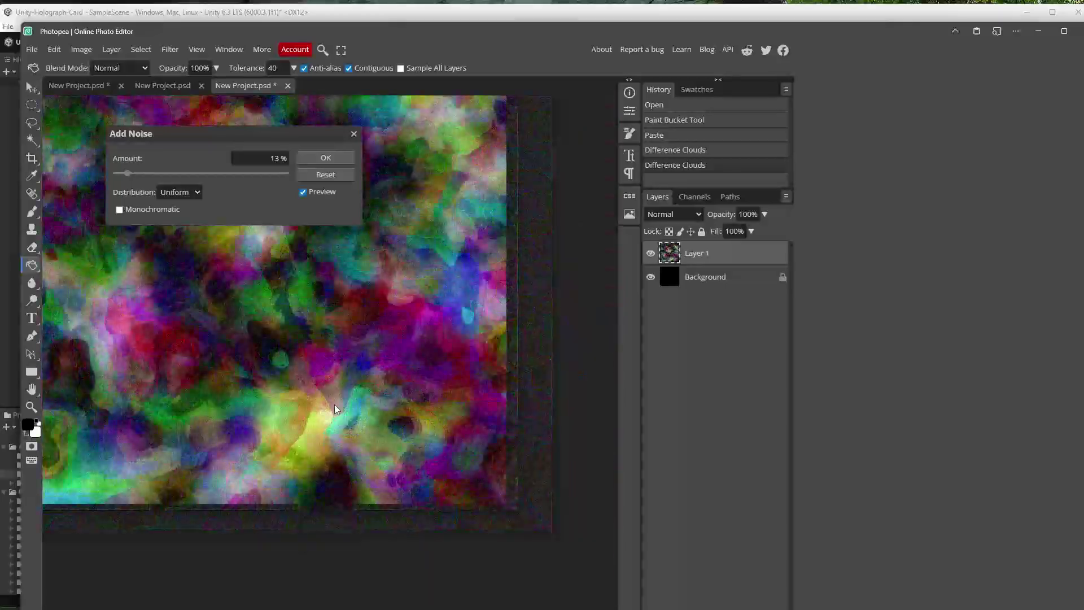
{"action": "scroll", "coordinate": [383, 344], "scroll_direction": "up", "scroll_amount": 10}
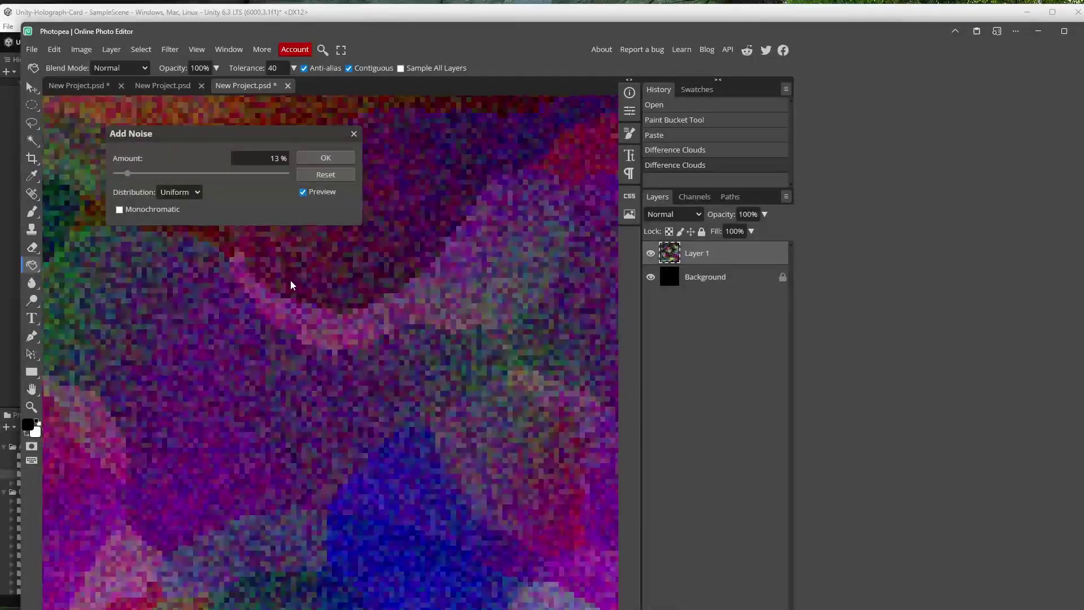
{"action": "scroll", "coordinate": [316, 317], "scroll_direction": "down", "scroll_amount": 9}
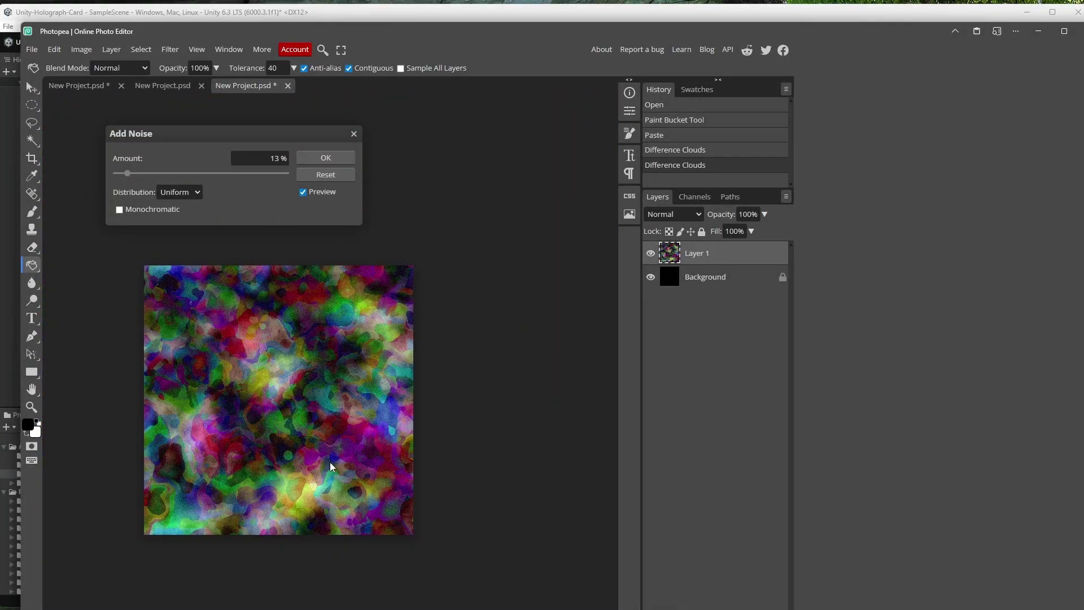
{"action": "scroll", "coordinate": [331, 466], "scroll_direction": "up", "scroll_amount": 2}
{"action": "left_click", "coordinate": [326, 157]}
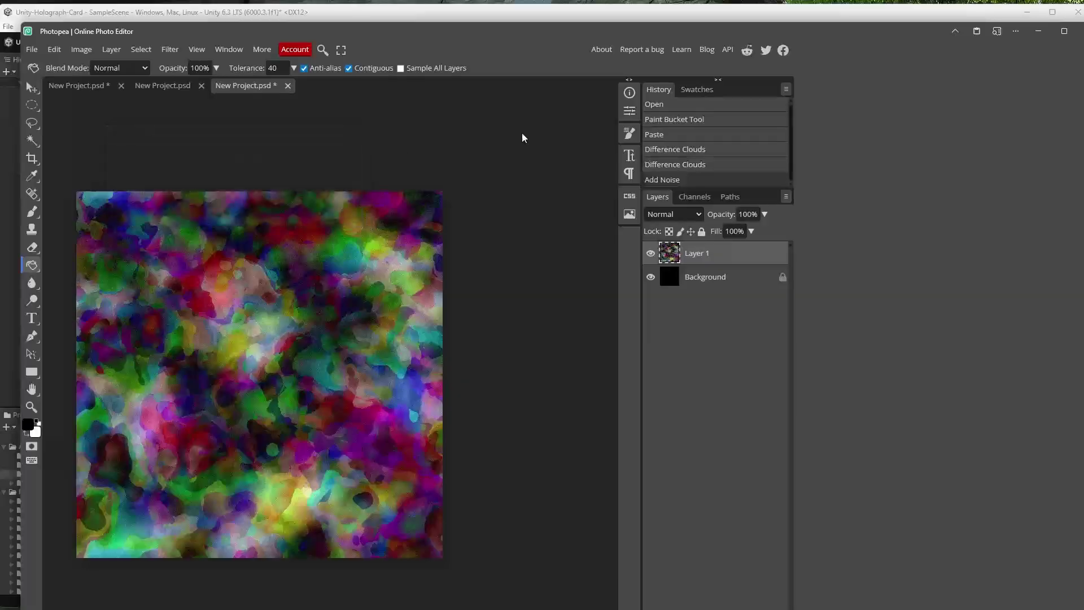
Darken the noisy clouds layer with a Levels adjustment, setting the RGB input black point to 107 and the white point to 255
{"action": "left_click", "coordinate": [90, 49]}
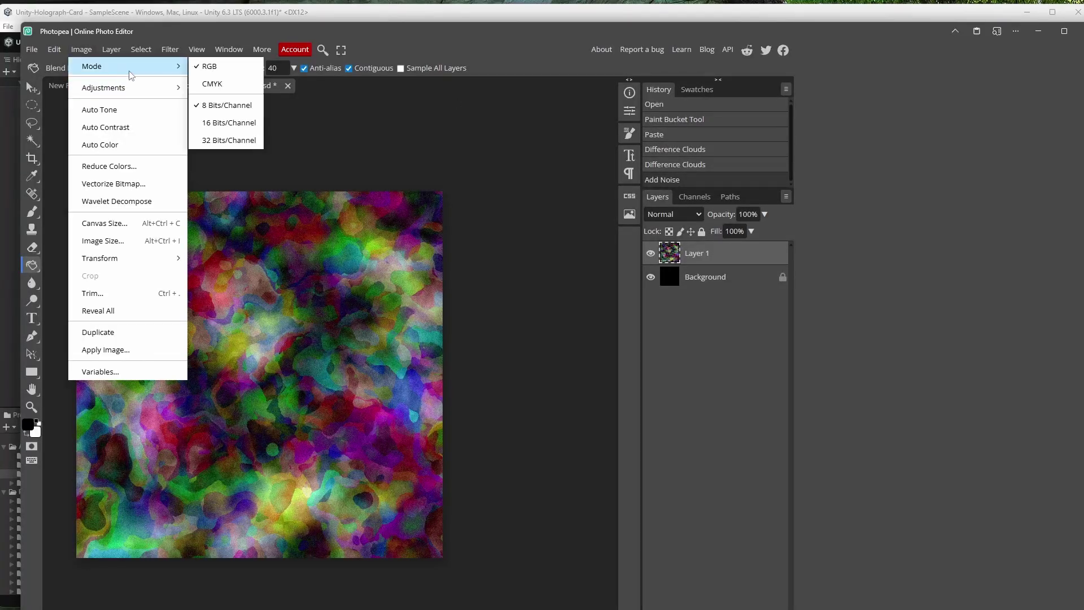
{"action": "mouse_move", "coordinate": [105, 88]}
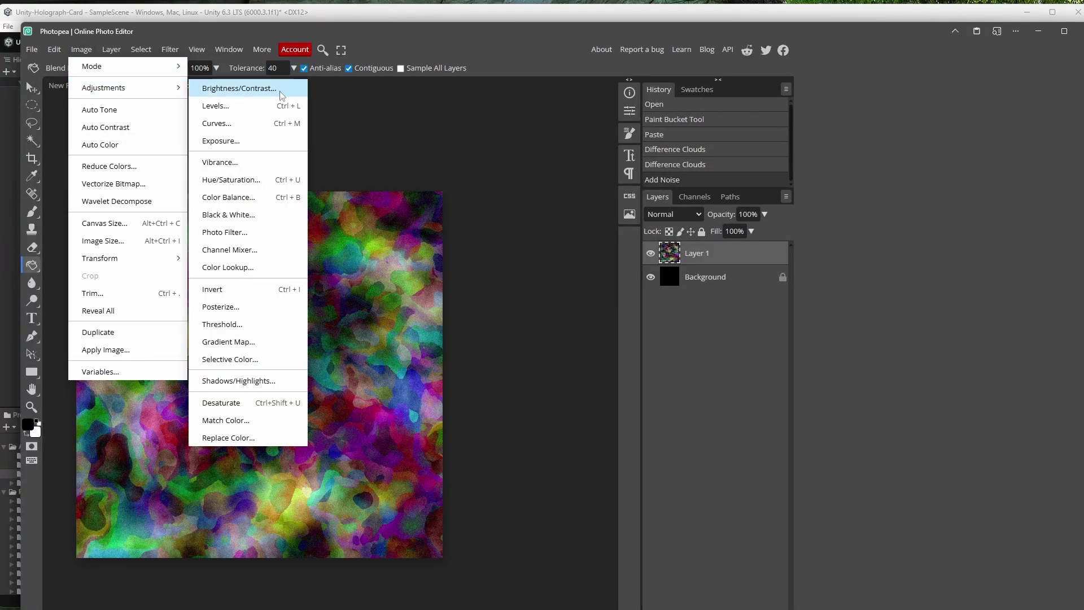
{"action": "left_click", "coordinate": [243, 113]}
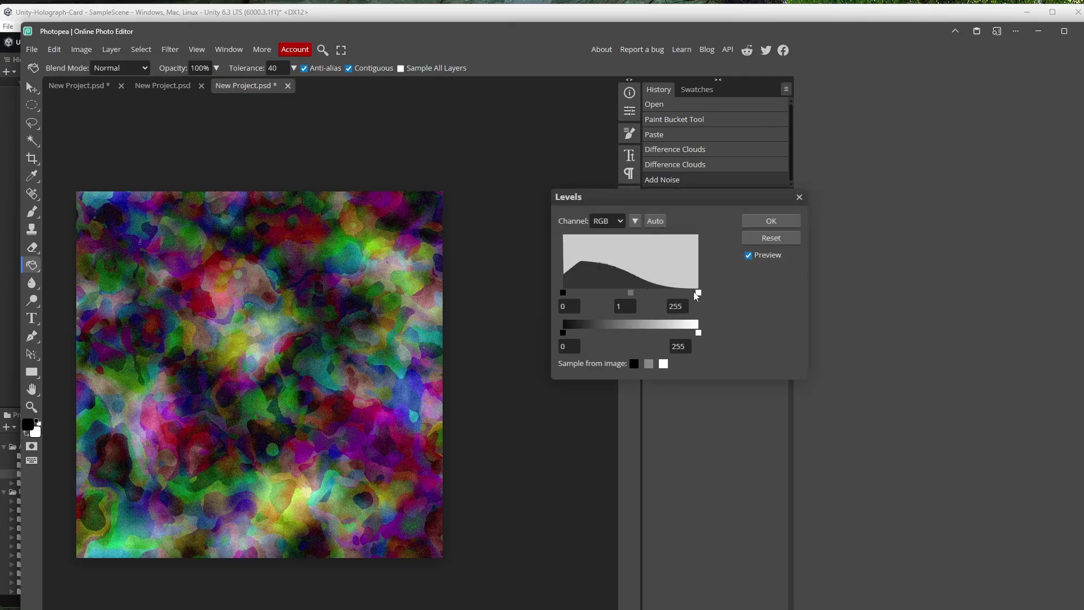
{"action": "left_click_drag", "start_coordinate": [698, 296], "coordinate": [658, 294]}
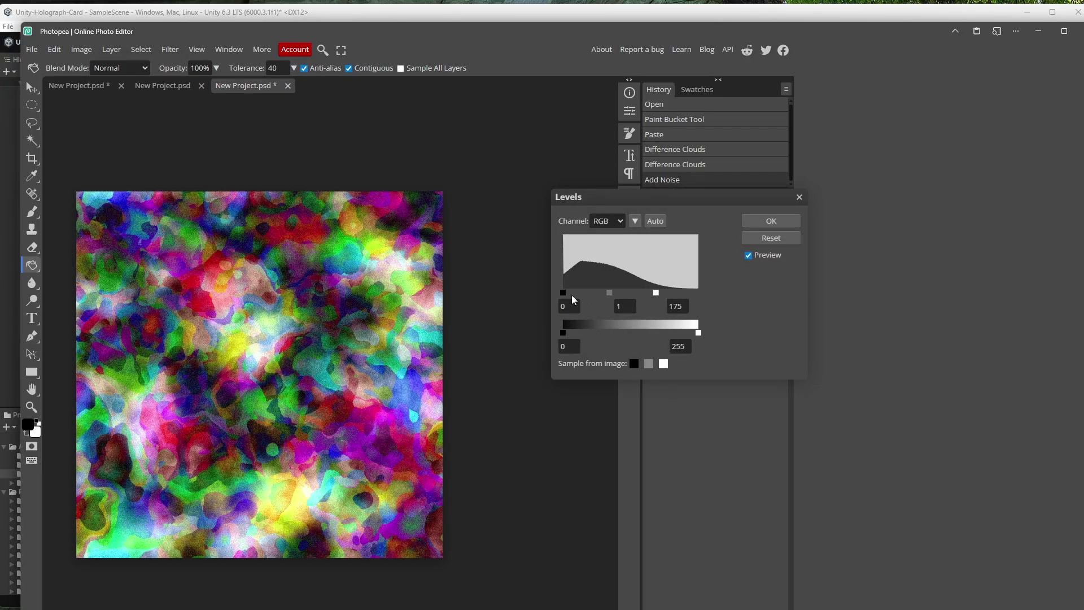
{"action": "left_click_drag", "start_coordinate": [565, 296], "coordinate": [663, 297]}
{"action": "left_click_drag", "start_coordinate": [666, 294], "coordinate": [618, 298]}
{"action": "left_click_drag", "start_coordinate": [689, 292], "coordinate": [717, 292]}
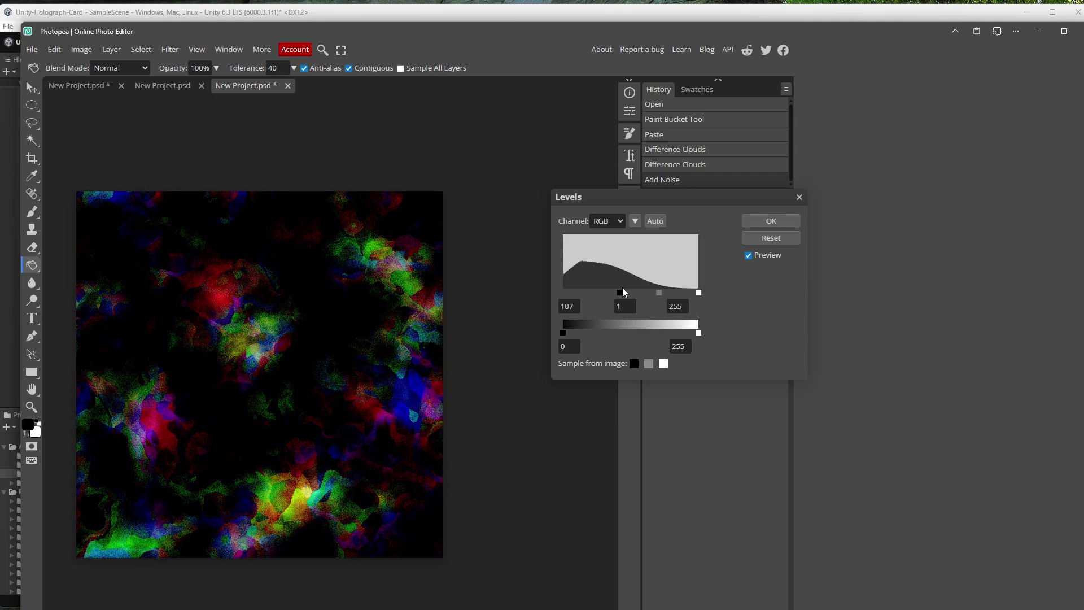
{"action": "left_click_drag", "start_coordinate": [620, 293], "coordinate": [621, 296]}
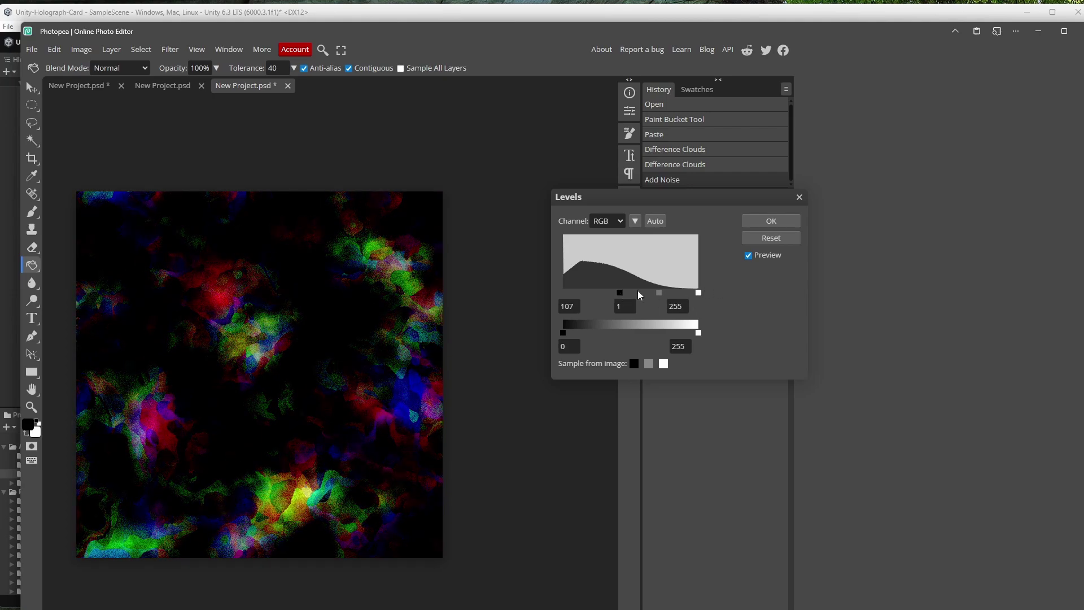
{"action": "left_click", "coordinate": [770, 221]}
Shape an RGB Curves adjustment for the clouds layer with a midtone point at input 130, output 97 and a shadow point at input 12, output 72
{"action": "left_click", "coordinate": [111, 50]}
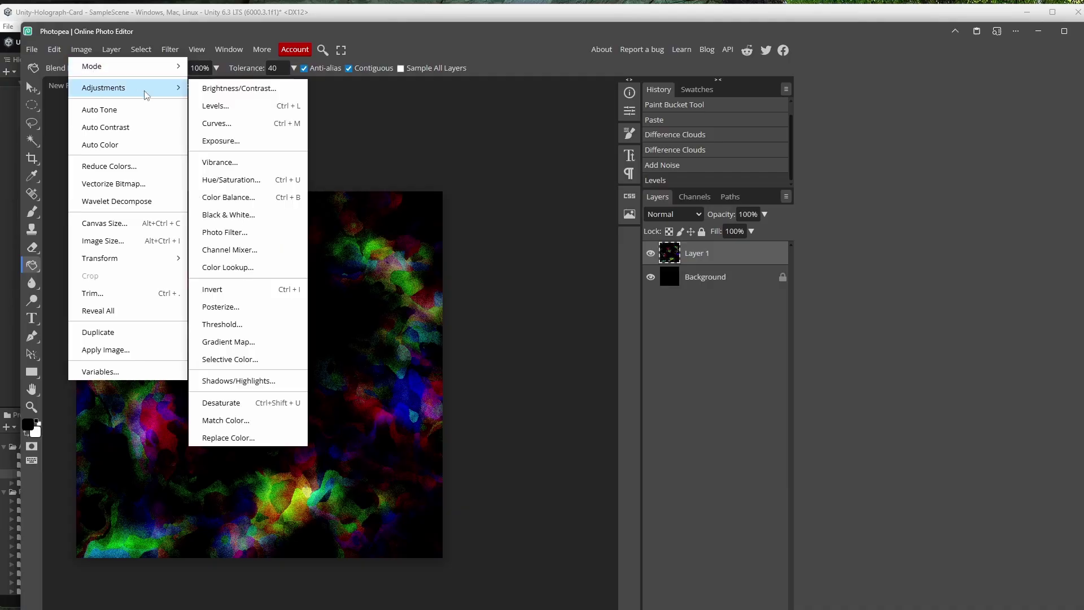
{"action": "left_click", "coordinate": [226, 118]}
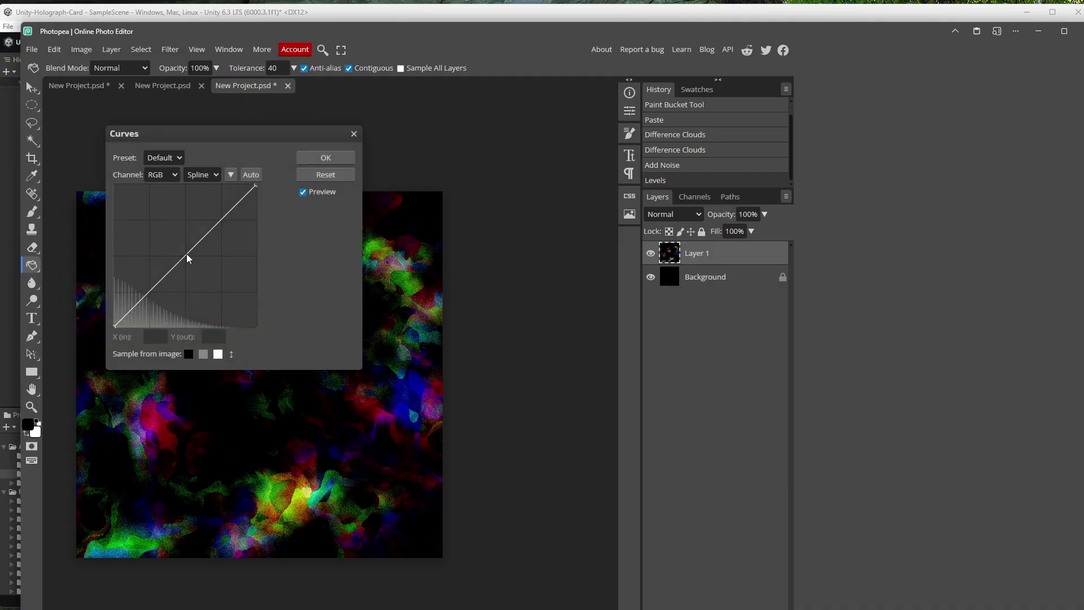
{"action": "mouse_move", "coordinate": [188, 257]}
{"action": "left_mouse_down"}
{"action": "mouse_move", "coordinate": [169, 268]}
{"action": "mouse_move", "coordinate": [145, 260]}
{"action": "mouse_move", "coordinate": [164, 258]}
{"action": "mouse_move", "coordinate": [228, 299]}
{"action": "mouse_move", "coordinate": [189, 277]}
{"action": "left_mouse_up"}
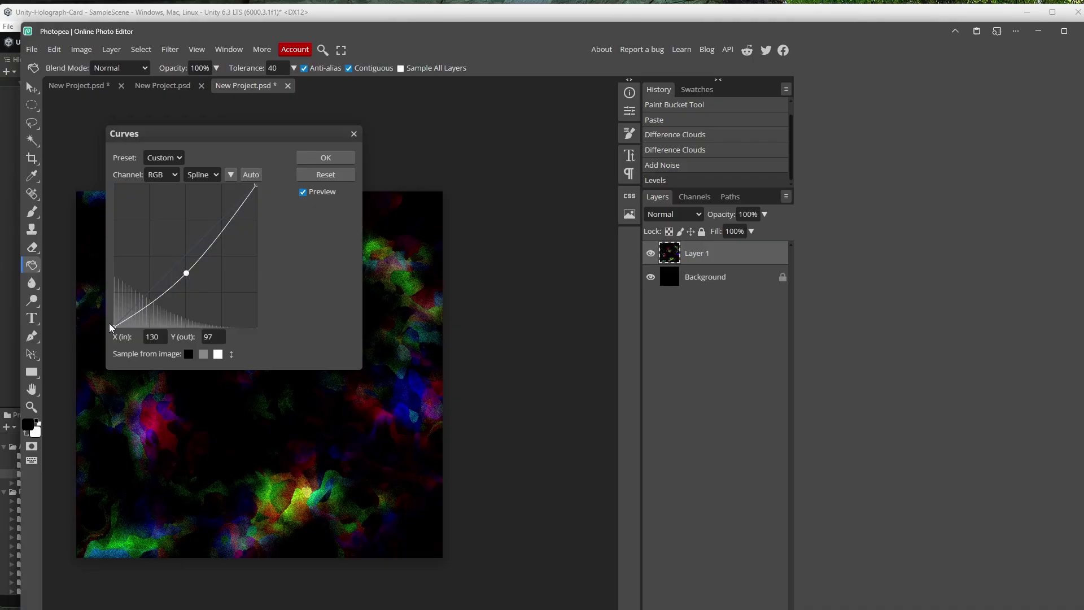
{"action": "left_click_drag", "start_coordinate": [111, 328], "coordinate": [121, 291]}
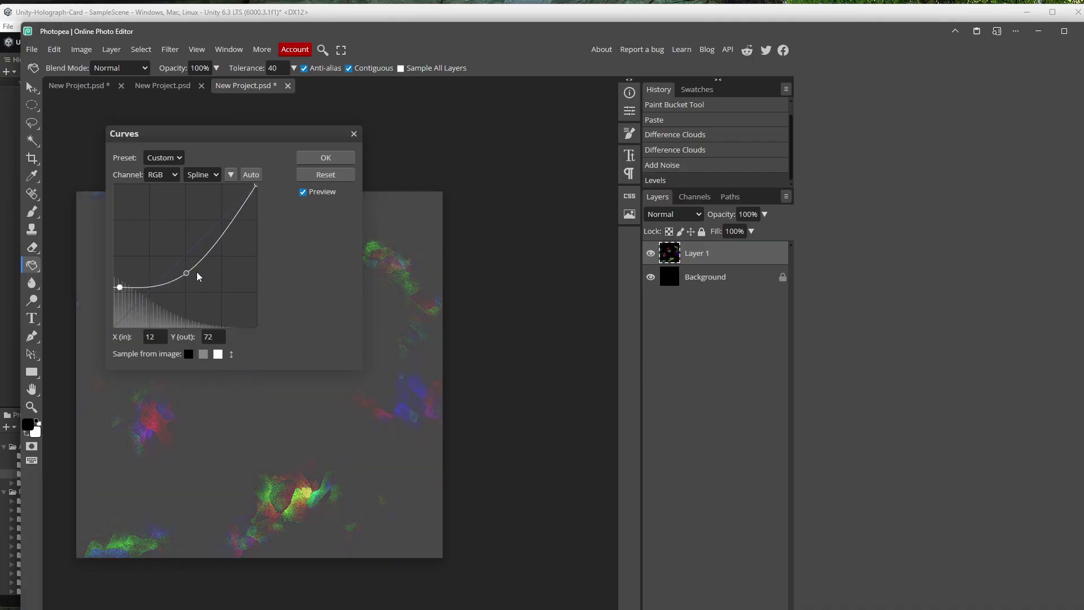
Lower the midtones of Layer 1 with the Curves adjustment and apply the Add Noise filter with its existing settings
{"action": "left_click_drag", "start_coordinate": [188, 272], "coordinate": [228, 284]}
{"action": "left_click", "coordinate": [326, 158]}
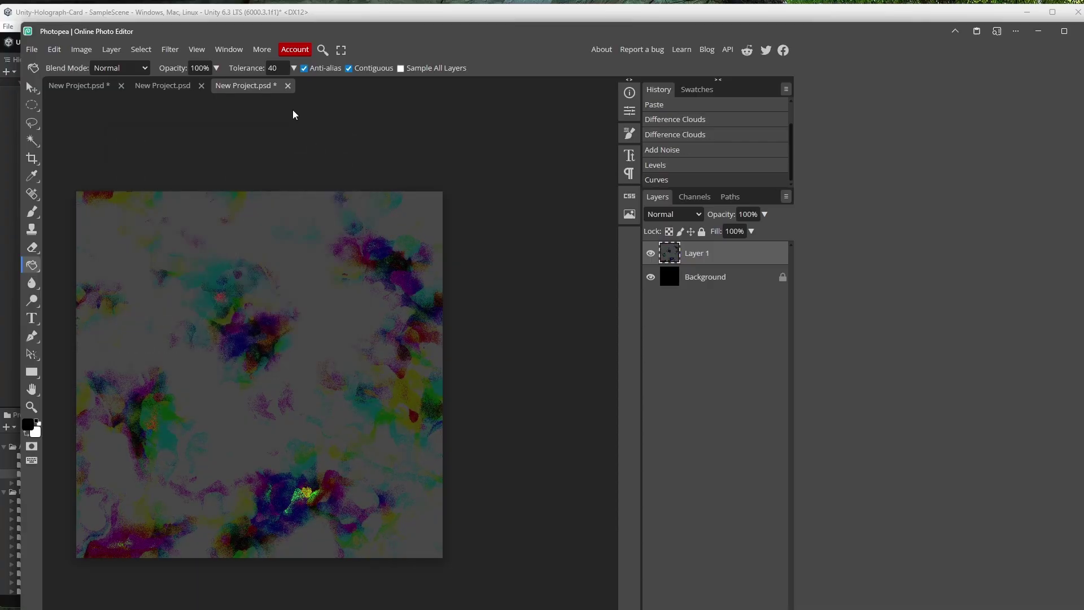
{"action": "left_click", "coordinate": [170, 49]}
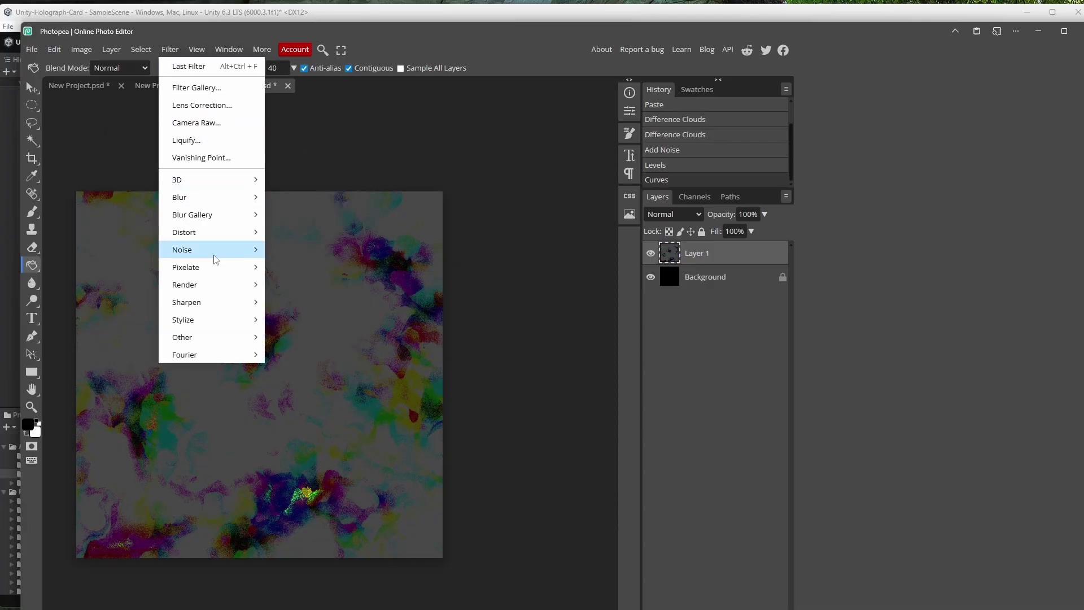
{"action": "mouse_move", "coordinate": [221, 259]}
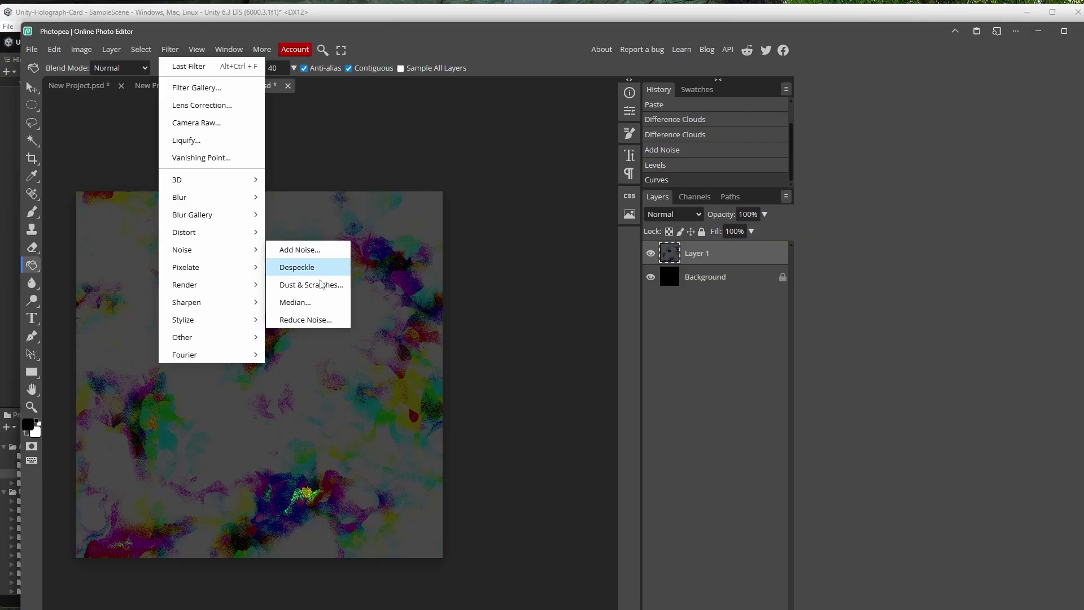
{"action": "left_click", "coordinate": [315, 249]}
{"action": "left_click", "coordinate": [325, 157]}
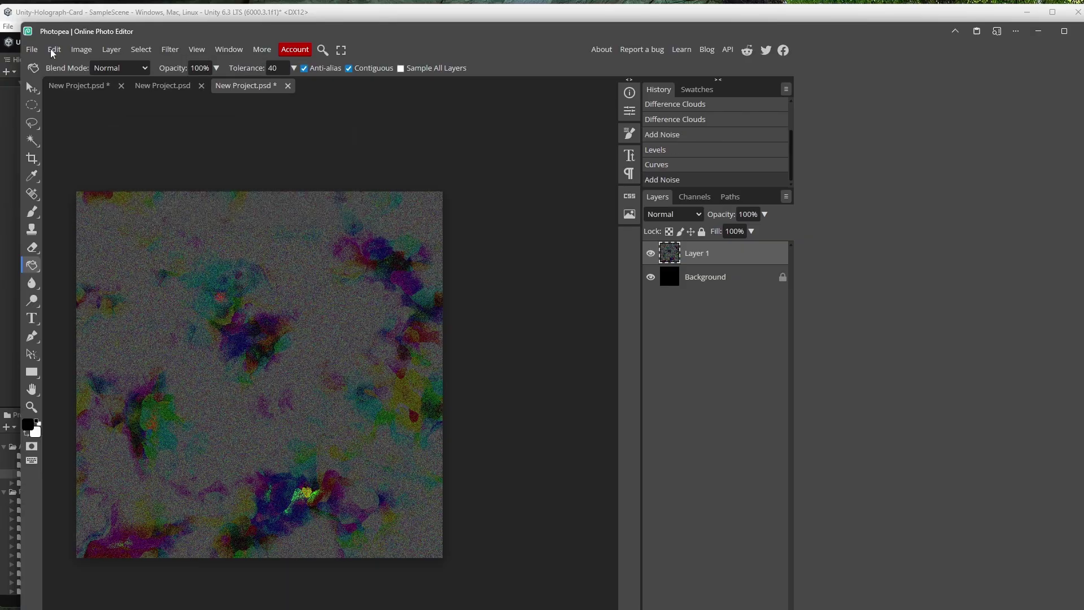
Apply a Levels adjustment to Layer 1 with input black at 115 and input white at 123
{"action": "left_click", "coordinate": [32, 49]}
{"action": "mouse_move", "coordinate": [71, 49]}
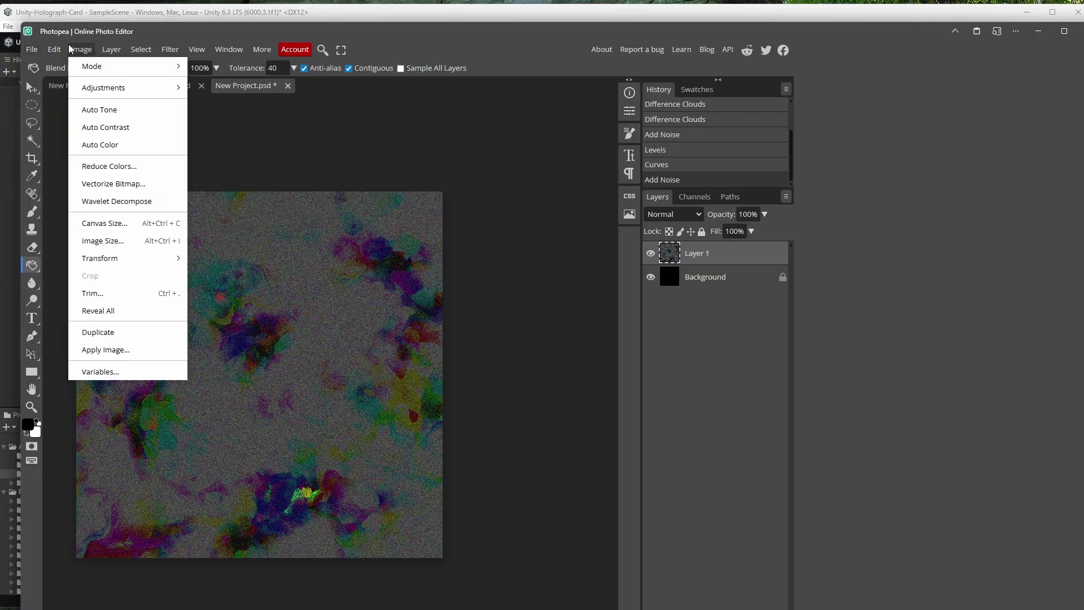
{"action": "mouse_move", "coordinate": [99, 90]}
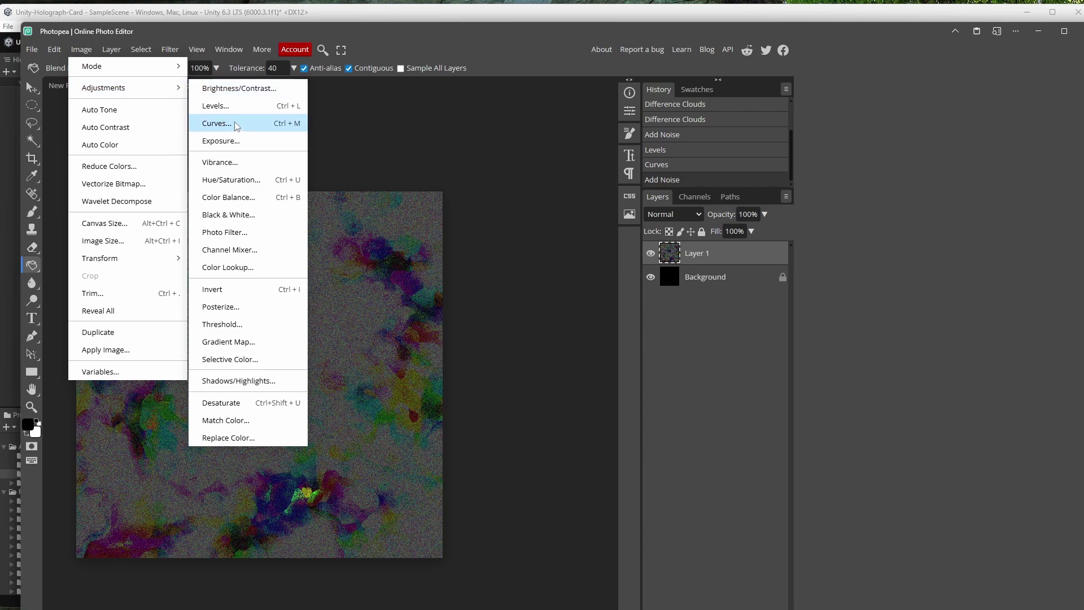
{"action": "left_click", "coordinate": [236, 107]}
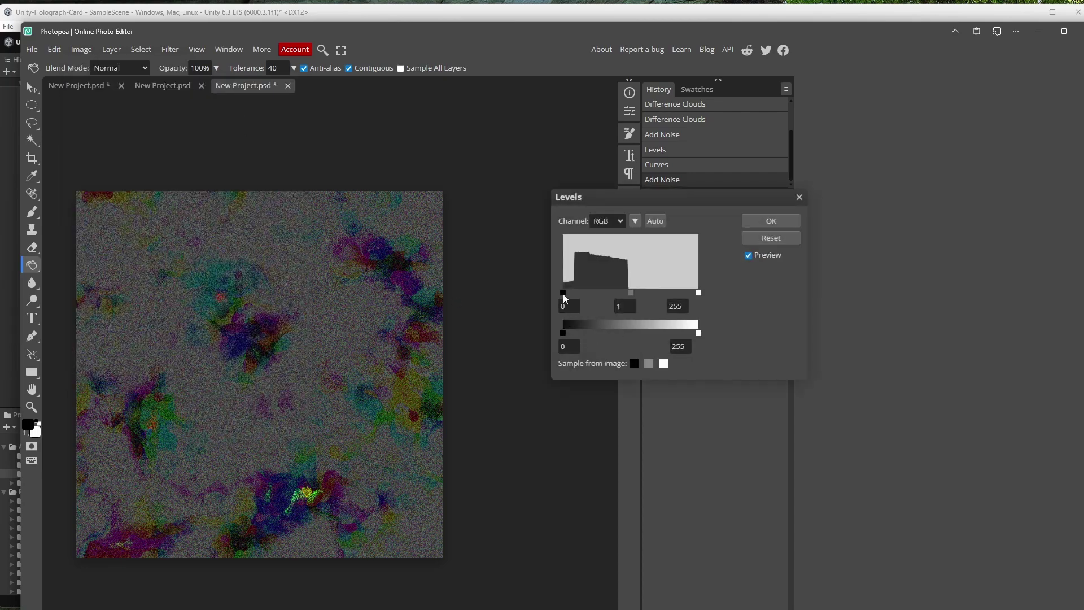
{"action": "left_click_drag", "start_coordinate": [564, 294], "coordinate": [601, 296]}
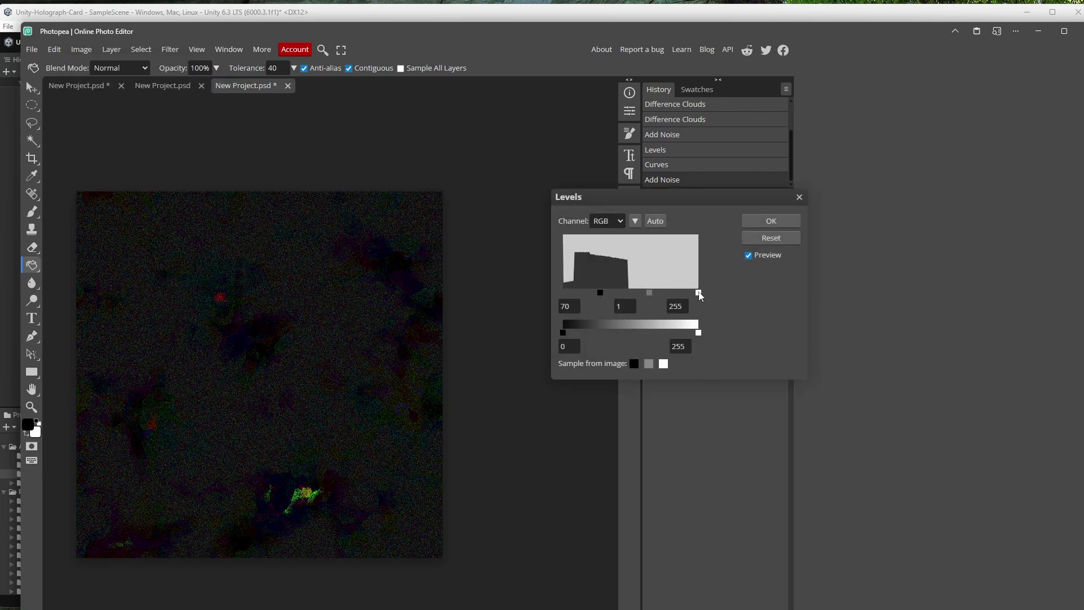
{"action": "left_click_drag", "start_coordinate": [698, 294], "coordinate": [623, 294]}
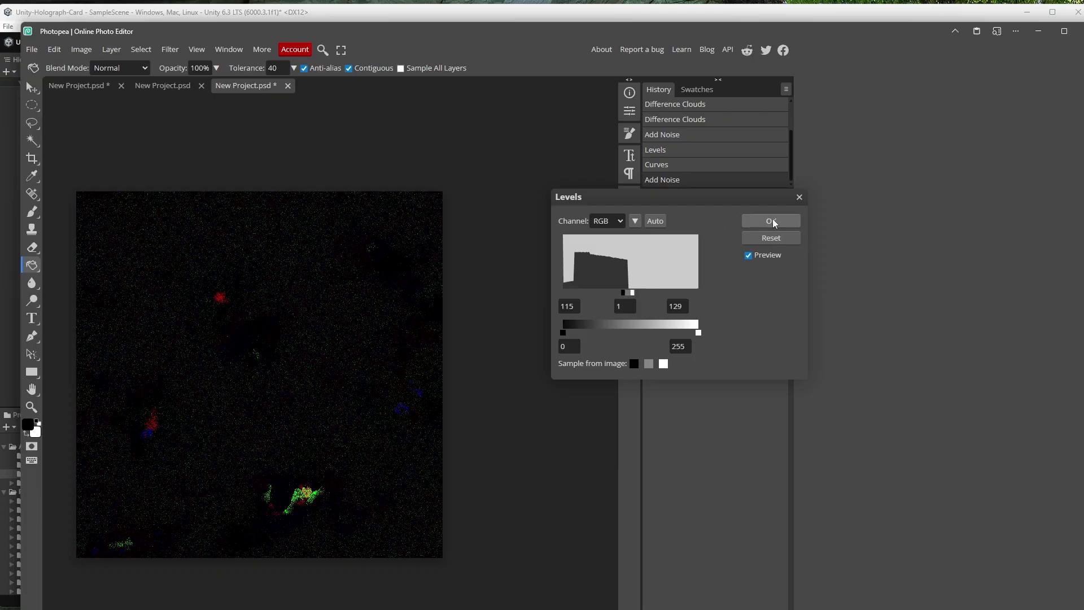
{"action": "left_click_drag", "start_coordinate": [636, 298], "coordinate": [631, 296]}
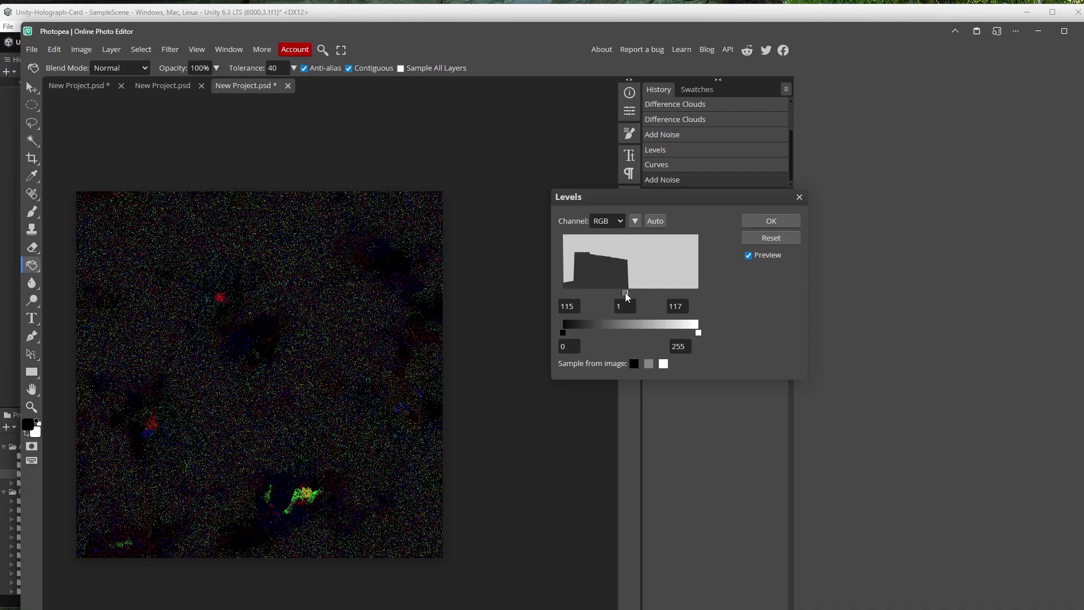
{"action": "left_click_drag", "start_coordinate": [627, 297], "coordinate": [628, 297]}
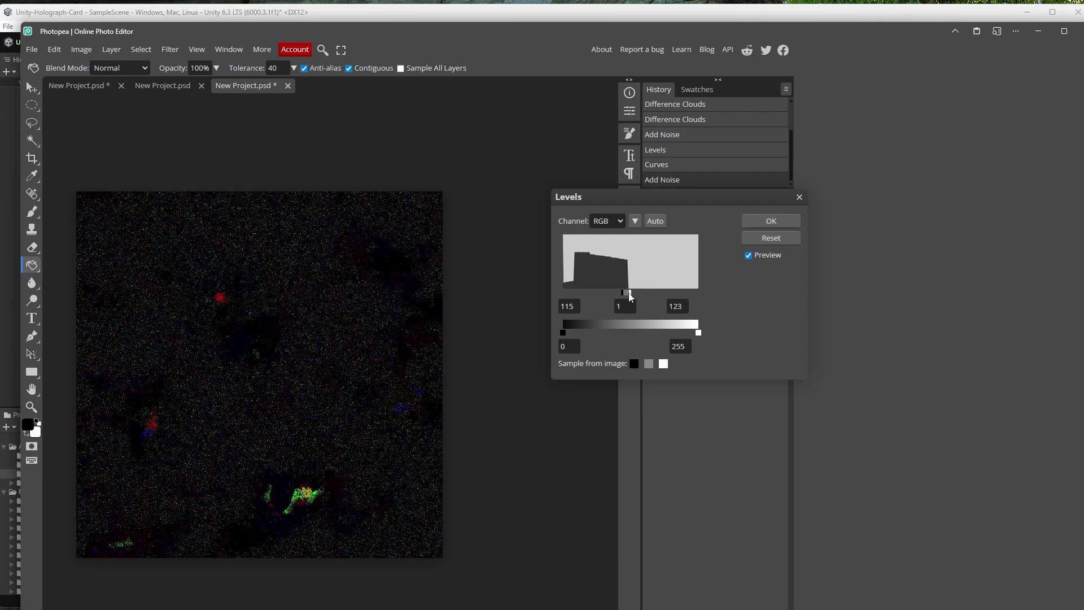
{"action": "left_click", "coordinate": [771, 221]}
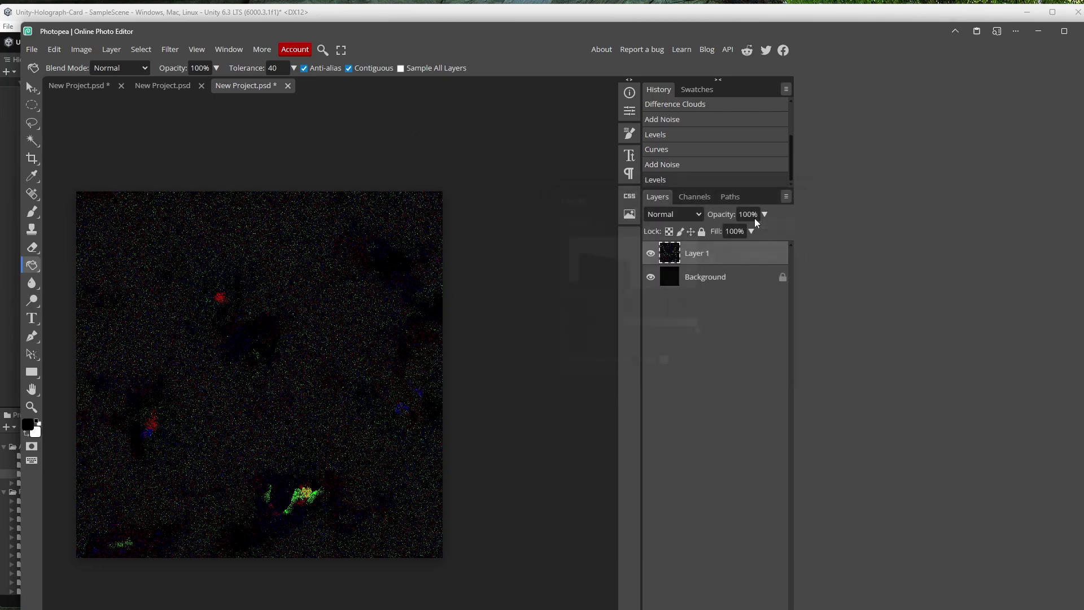
Desaturate Layer 1 with a Hue/Saturation adjustment, setting Saturation to -98
{"action": "left_click", "coordinate": [142, 49]}
{"action": "mouse_move", "coordinate": [85, 50]}
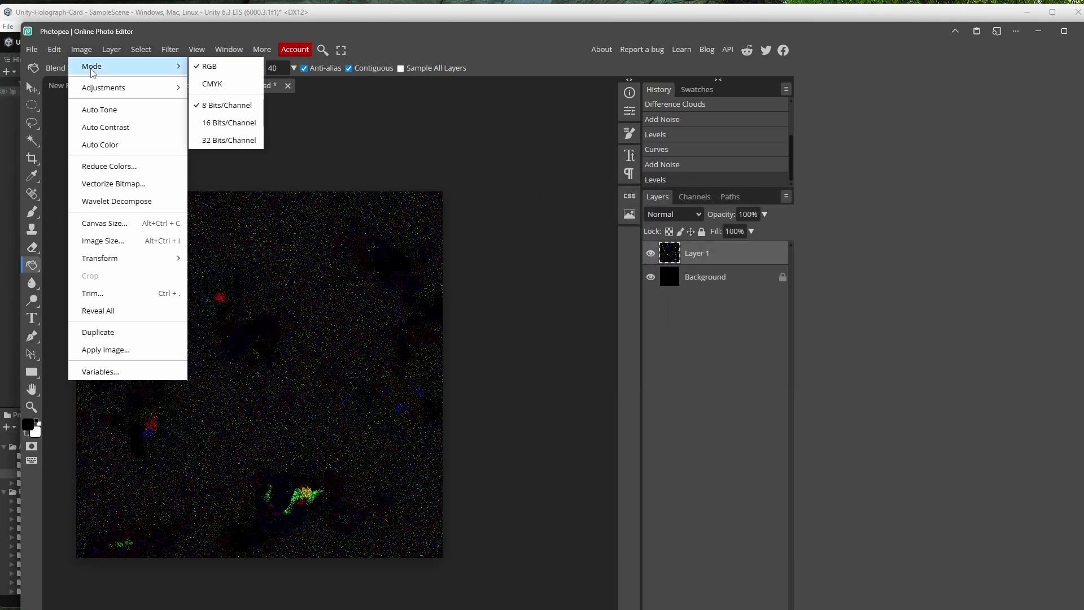
{"action": "mouse_move", "coordinate": [100, 86]}
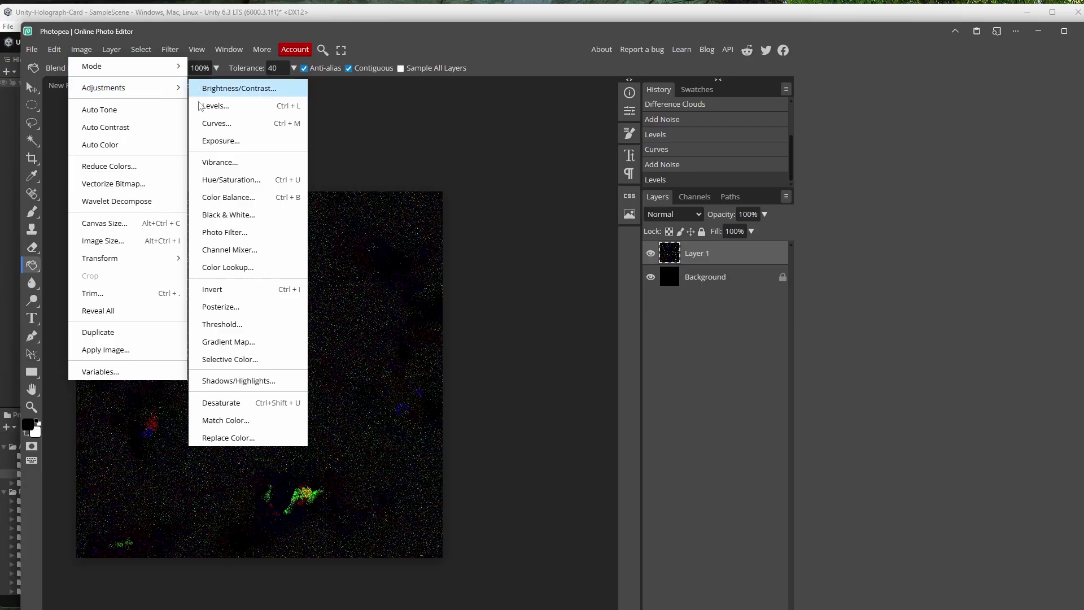
{"action": "left_click", "coordinate": [251, 186]}
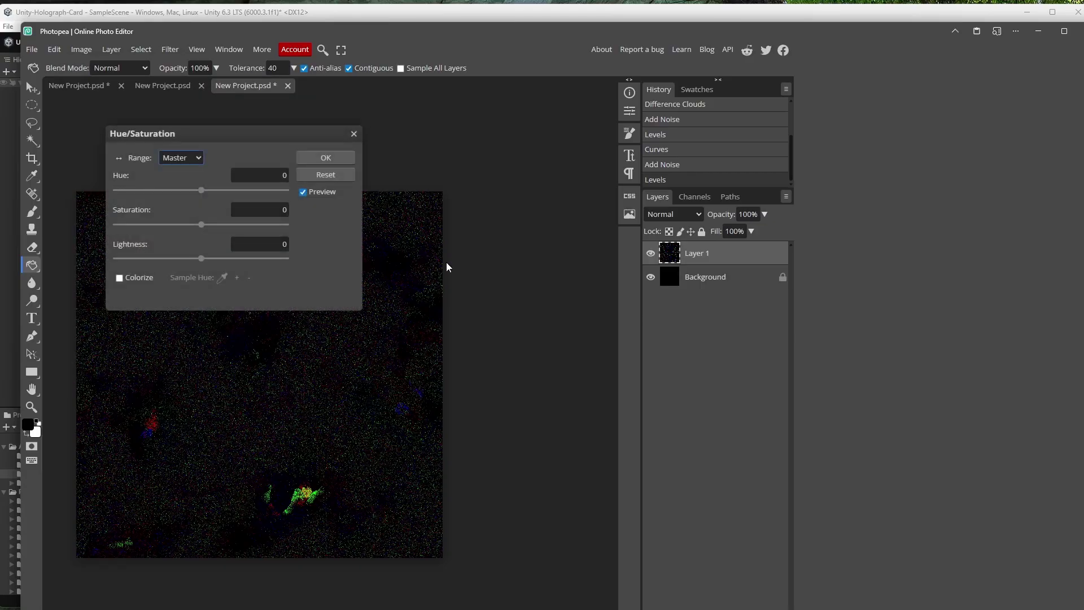
{"action": "left_click_drag", "start_coordinate": [202, 228], "coordinate": [115, 226]}
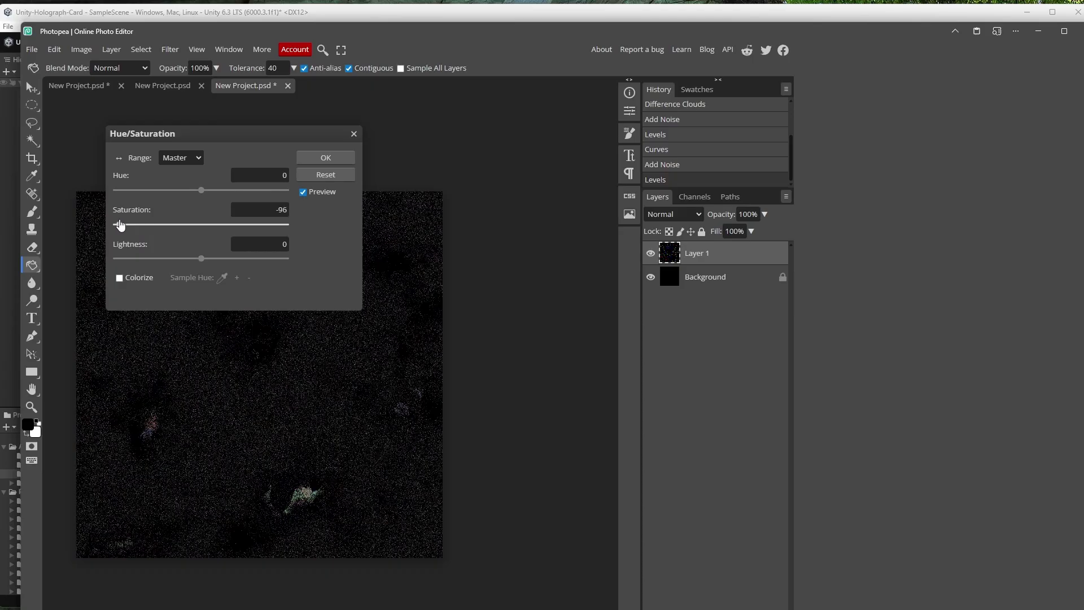
{"action": "left_click_drag", "start_coordinate": [214, 129], "coordinate": [622, 159]}
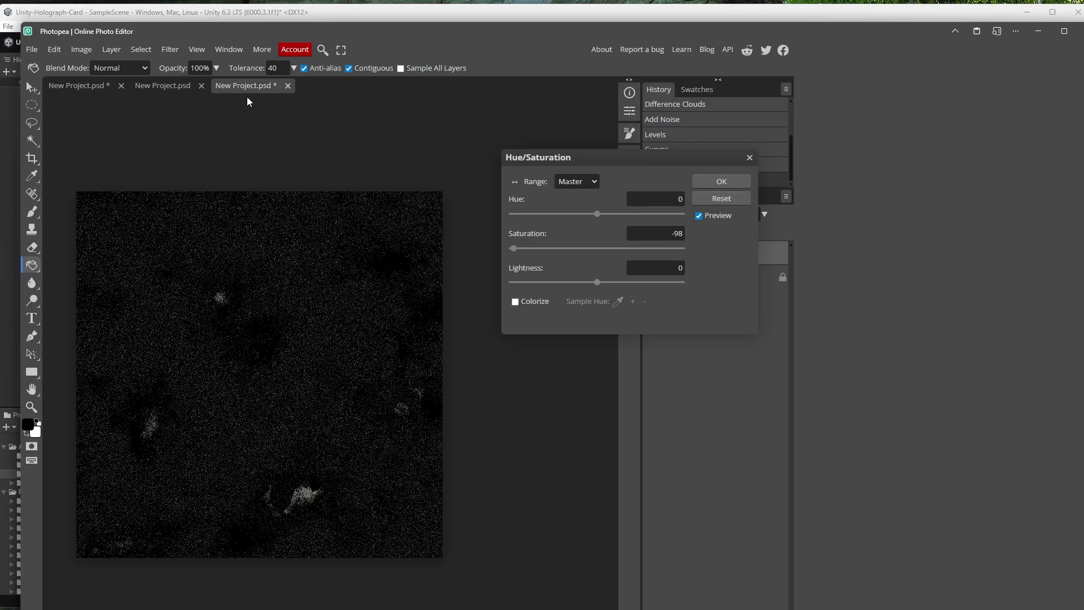
{"action": "left_click", "coordinate": [741, 184]}
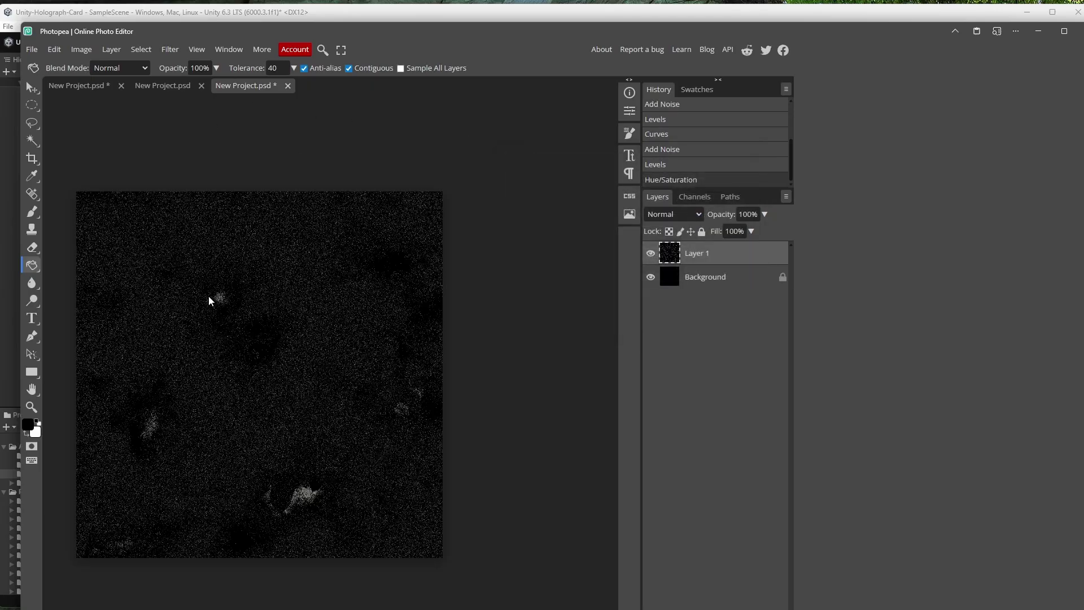
Examine the desaturated star noise pattern across the canvas at different magnifications
{"action": "scroll", "coordinate": [334, 431], "scroll_direction": "up", "scroll_amount": 8, "text": "ctrl"}
{"action": "scroll", "coordinate": [369, 408], "scroll_direction": "down", "scroll_amount": 7, "text": "ctrl"}
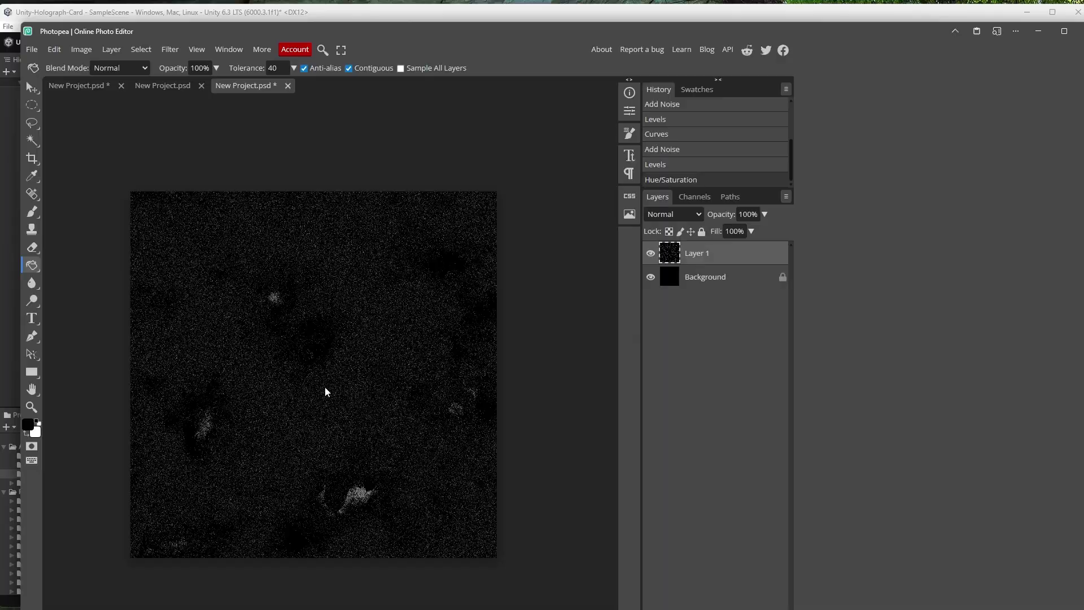
{"action": "scroll", "coordinate": [326, 388], "scroll_direction": "up", "scroll_amount": 4, "text": "ctrl"}
{"action": "middle_click_drag", "start_coordinate": [464, 451], "coordinate": [349, 225]}
{"action": "scroll", "coordinate": [342, 395], "scroll_direction": "up", "scroll_amount": 2, "text": "alt"}
{"action": "scroll", "coordinate": [349, 398], "scroll_direction": "down", "scroll_amount": 2, "text": "alt"}
{"action": "scroll", "coordinate": [349, 397], "scroll_direction": "down", "scroll_amount": 4, "text": "alt"}
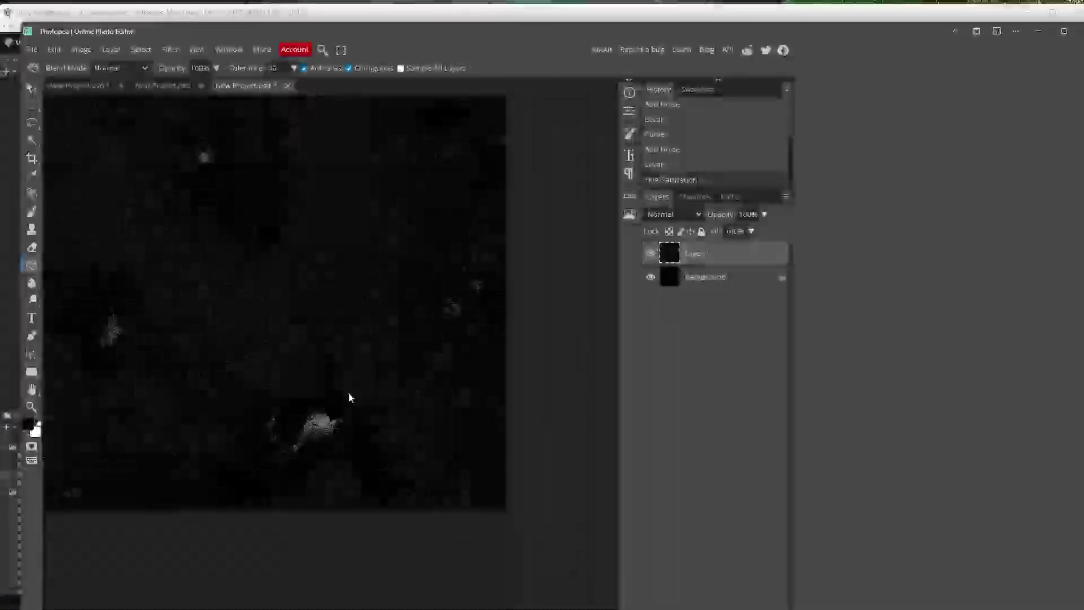
{"action": "middle_click_drag", "start_coordinate": [282, 267], "coordinate": [344, 330]}
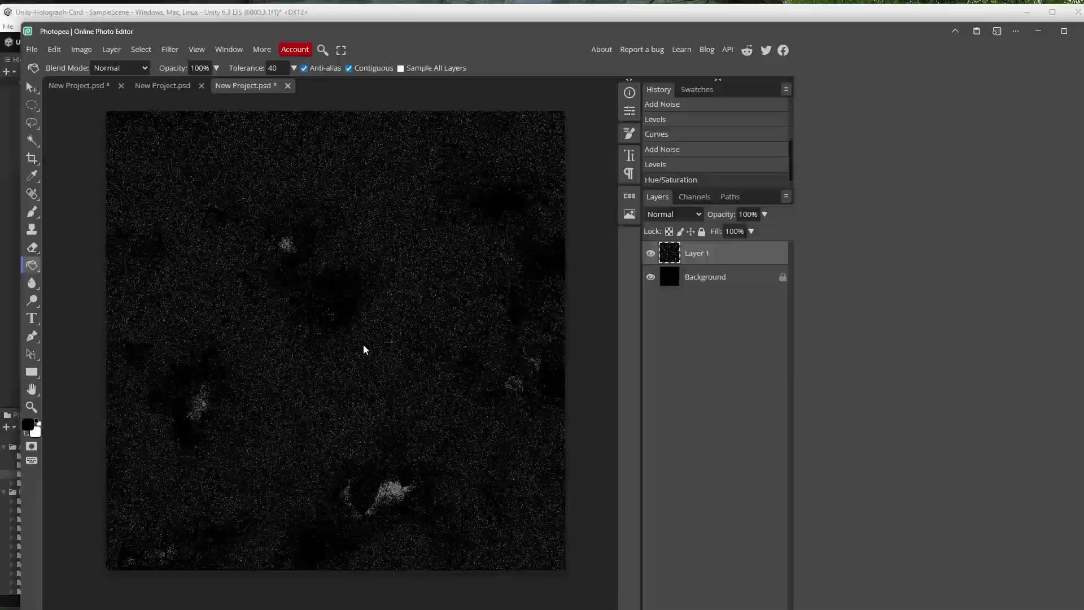
Export the 1024 x 1024 px image as a PNG named Stars
{"action": "left_click", "coordinate": [32, 49]}
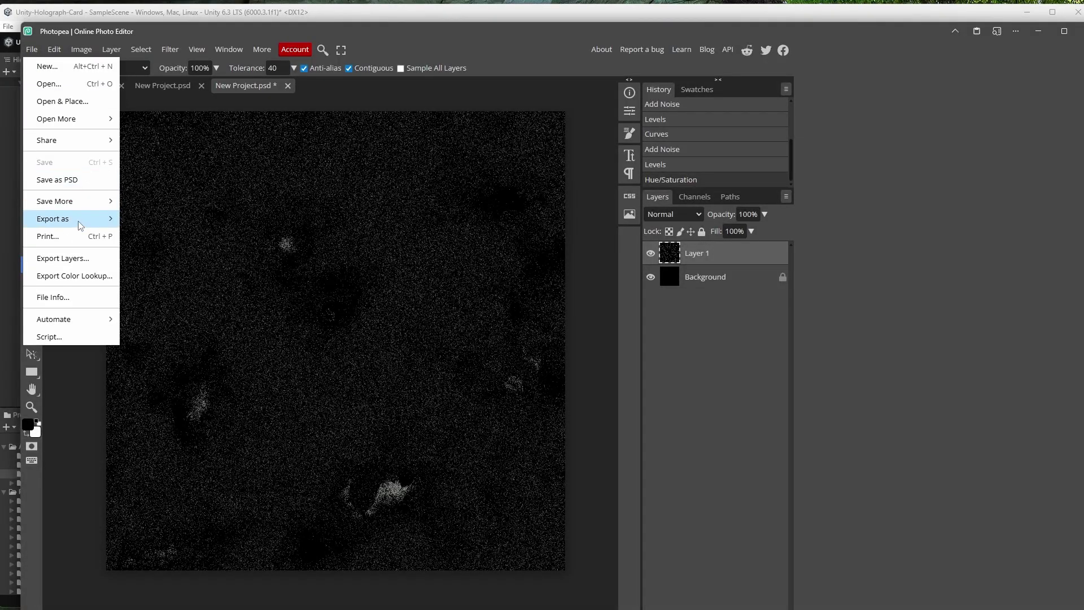
{"action": "mouse_move", "coordinate": [82, 219]}
{"action": "left_click", "coordinate": [162, 221]}
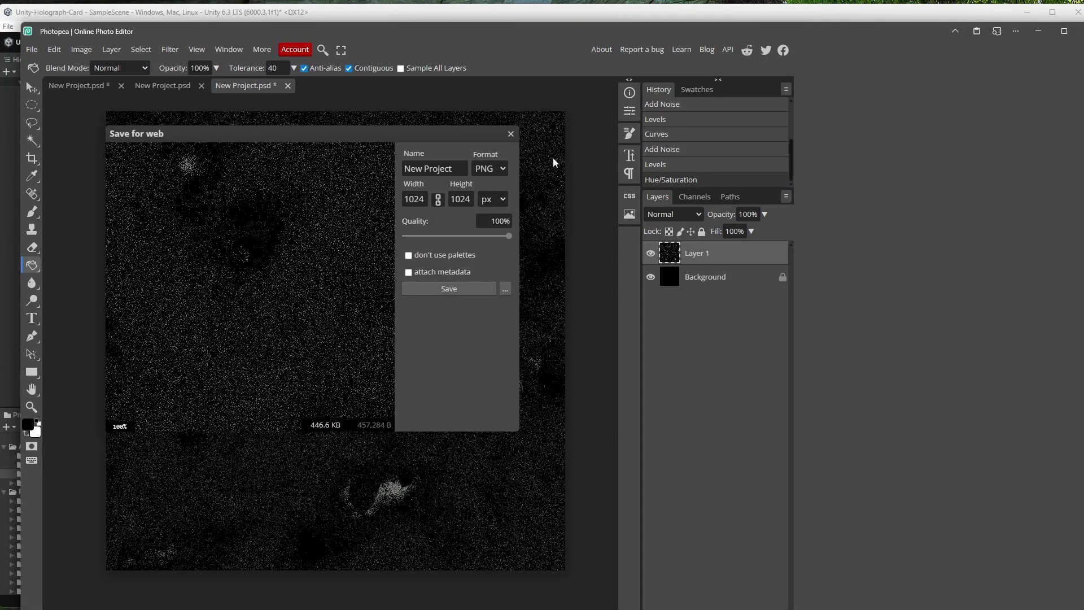
{"action": "type", "text": "Sta"}
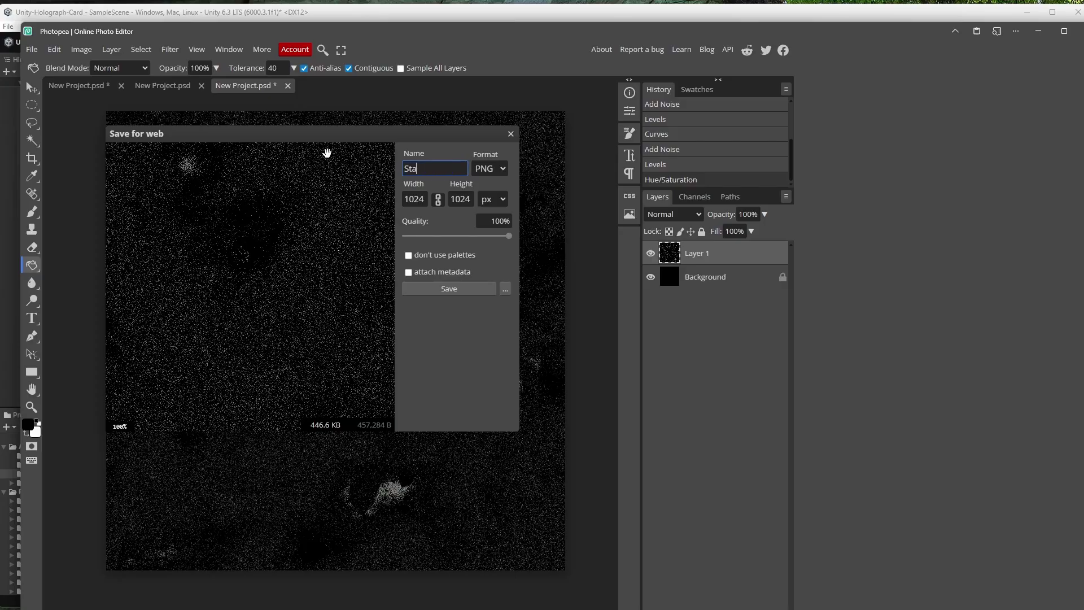
{"action": "type", "text": "rs"}
{"action": "key", "text": "Return"}
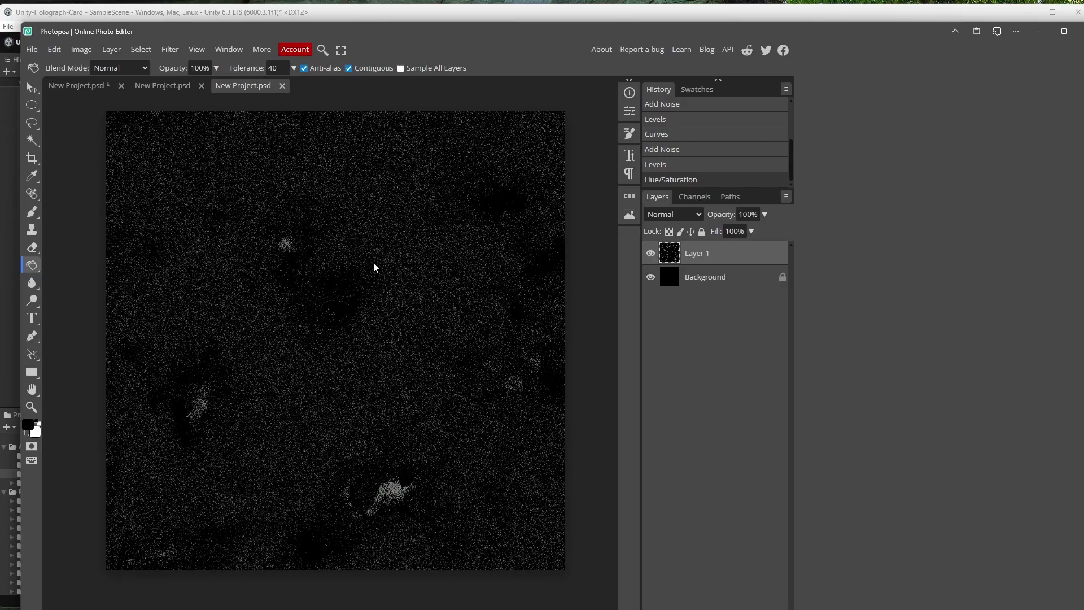
Undo the last Hue/Saturation adjustment and reapply it to Layer 1 with Saturation at -64
{"action": "key", "text": "ctrl+z"}
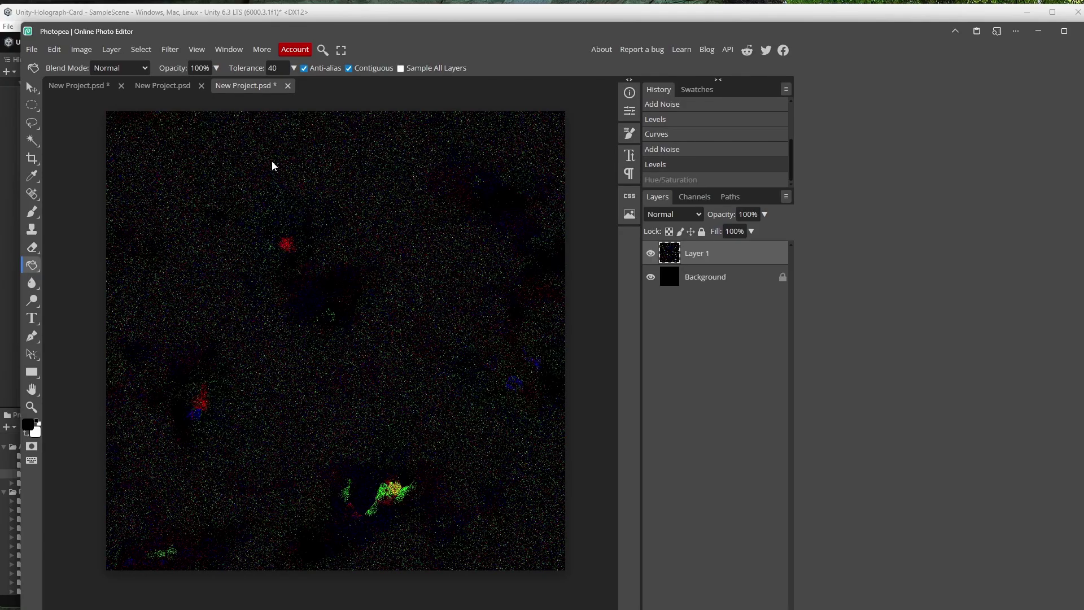
{"action": "left_click", "coordinate": [81, 50]}
{"action": "mouse_move", "coordinate": [96, 89]}
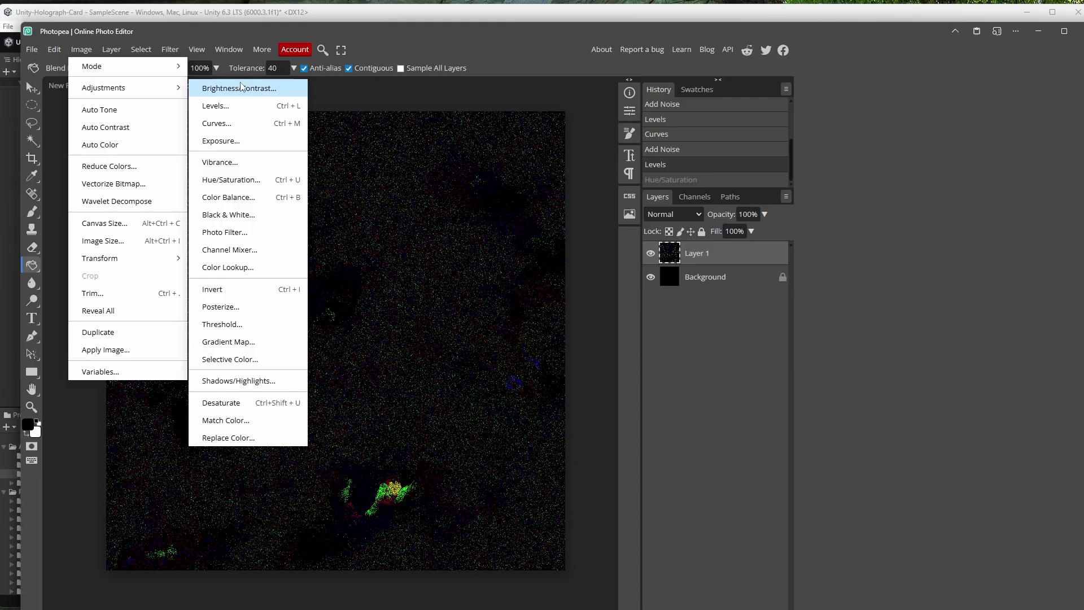
{"action": "left_click", "coordinate": [254, 179]}
{"action": "left_click_drag", "start_coordinate": [597, 249], "coordinate": [544, 259]}
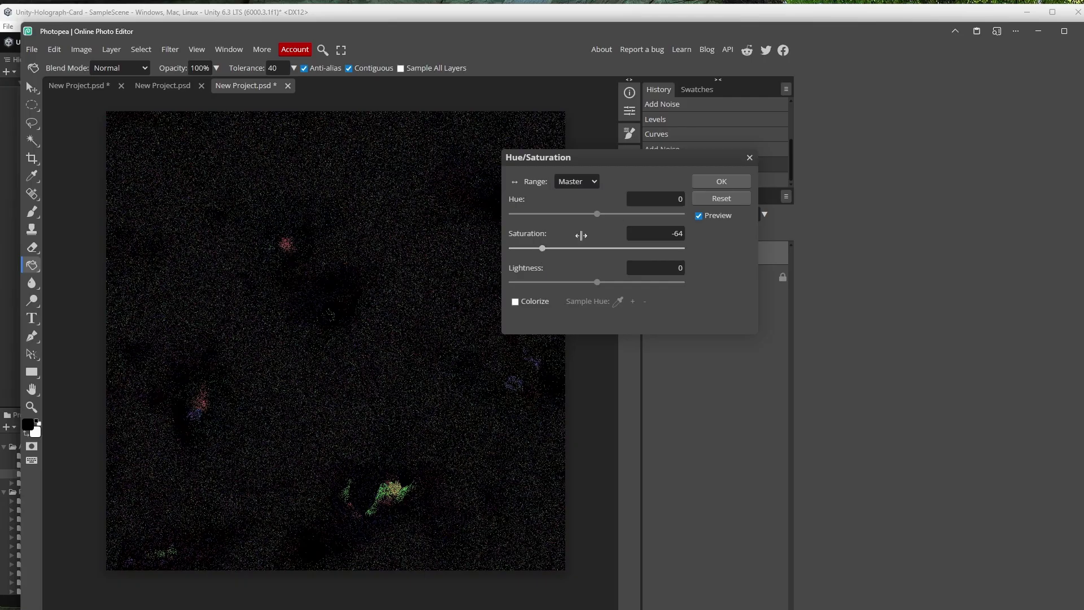
{"action": "left_click", "coordinate": [718, 180]}
Export the partly desaturated star image as a PNG and dismiss the ad-blocker notice
{"action": "left_click", "coordinate": [31, 50]}
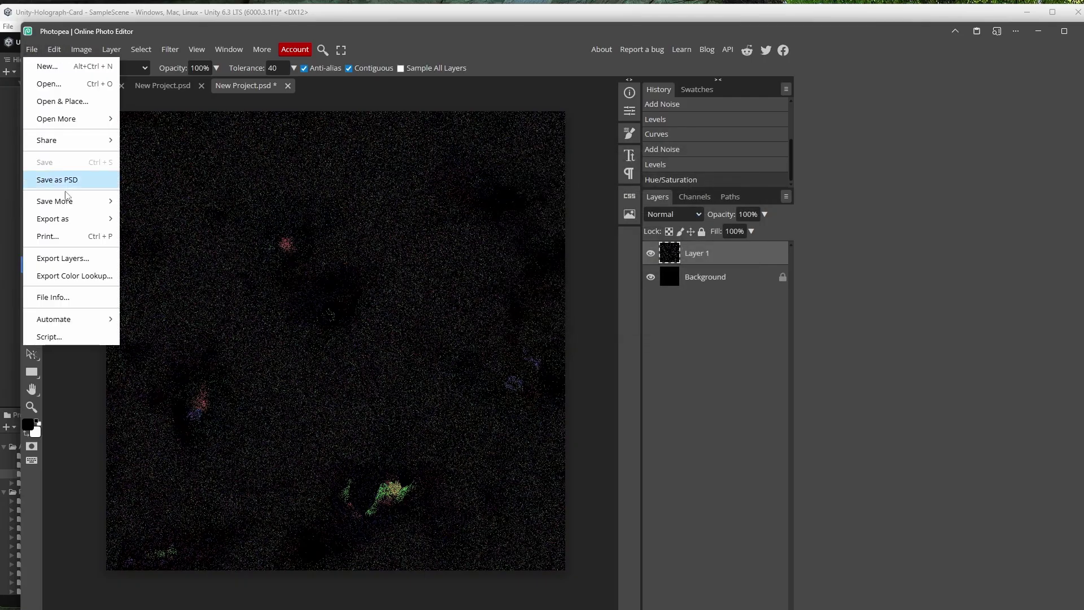
{"action": "mouse_move", "coordinate": [89, 224]}
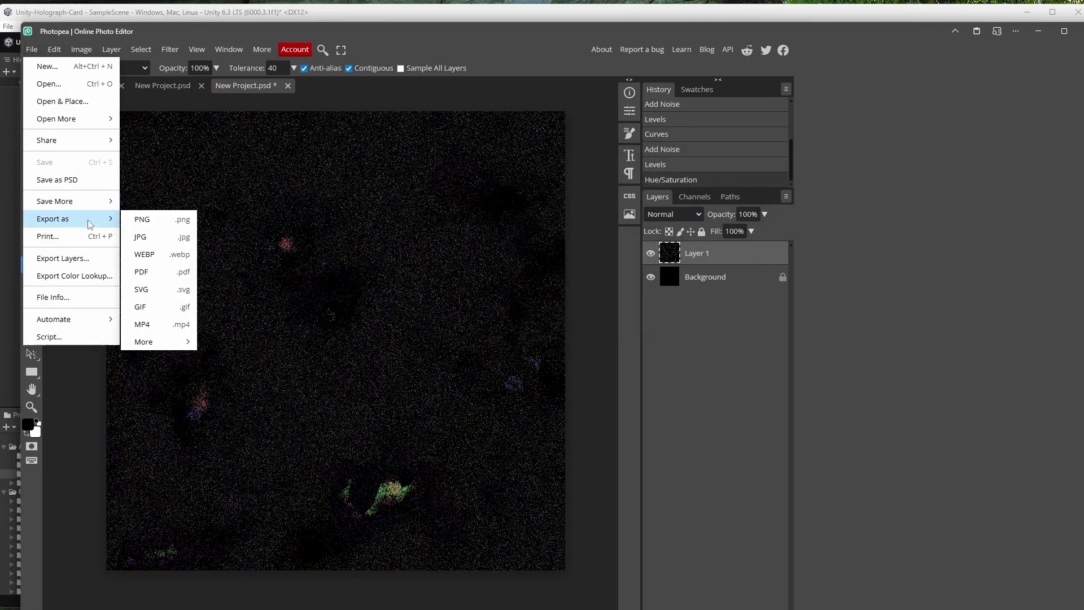
{"action": "left_click", "coordinate": [142, 219]}
{"action": "key", "text": "Return"}
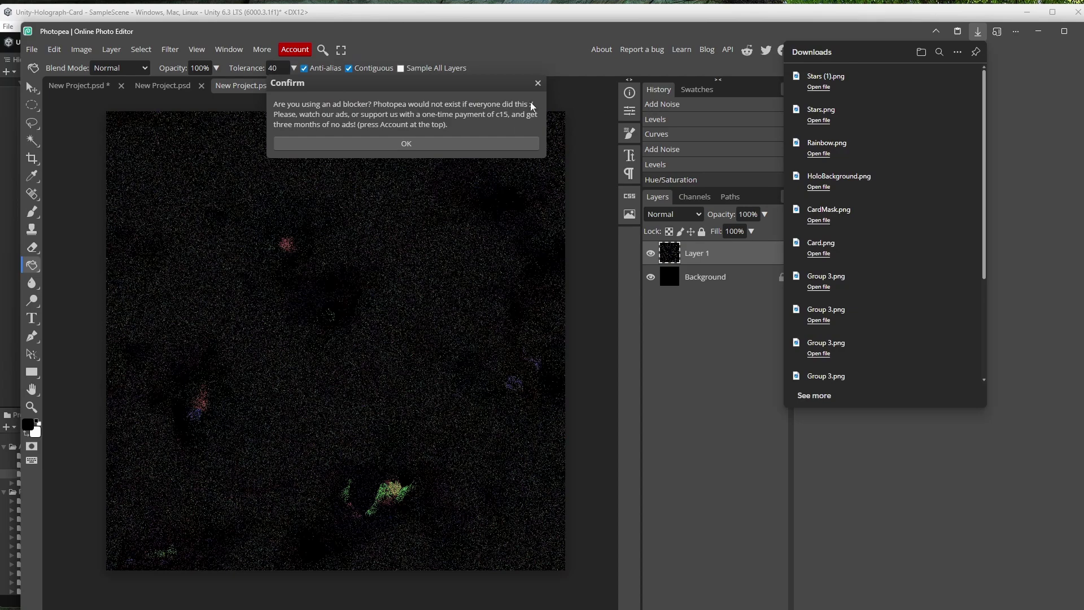
{"action": "left_click", "coordinate": [537, 84]}
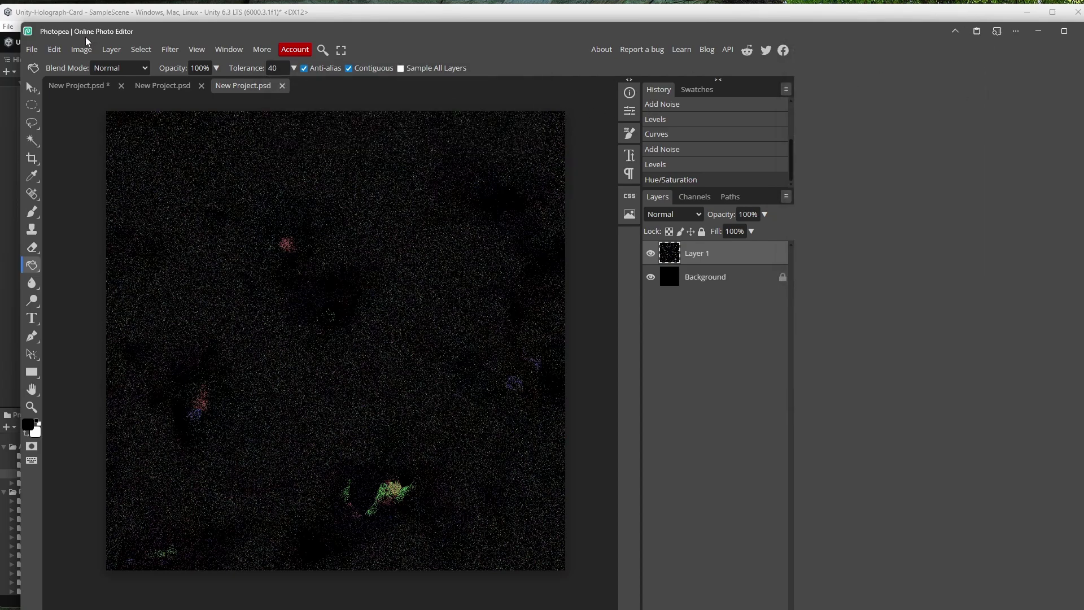
Switch to Unity and select the Stars texture in the project's Assets folder
{"action": "left_click", "coordinate": [1040, 34]}
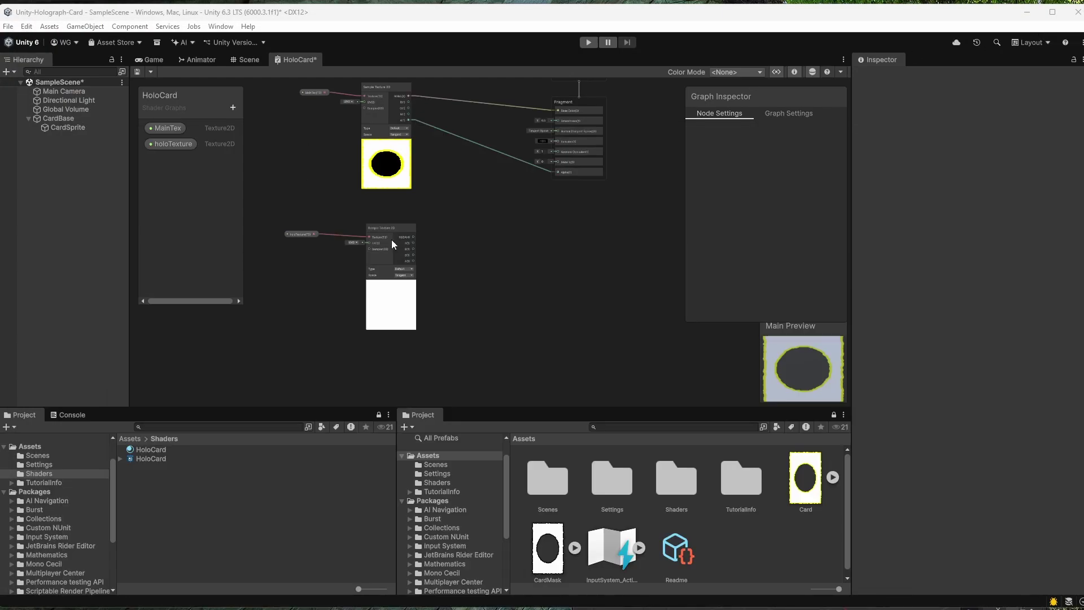
{"action": "scroll", "coordinate": [331, 293], "scroll_direction": "up", "scroll_amount": 3}
{"action": "scroll", "coordinate": [330, 293], "scroll_direction": "down", "scroll_amount": 1}
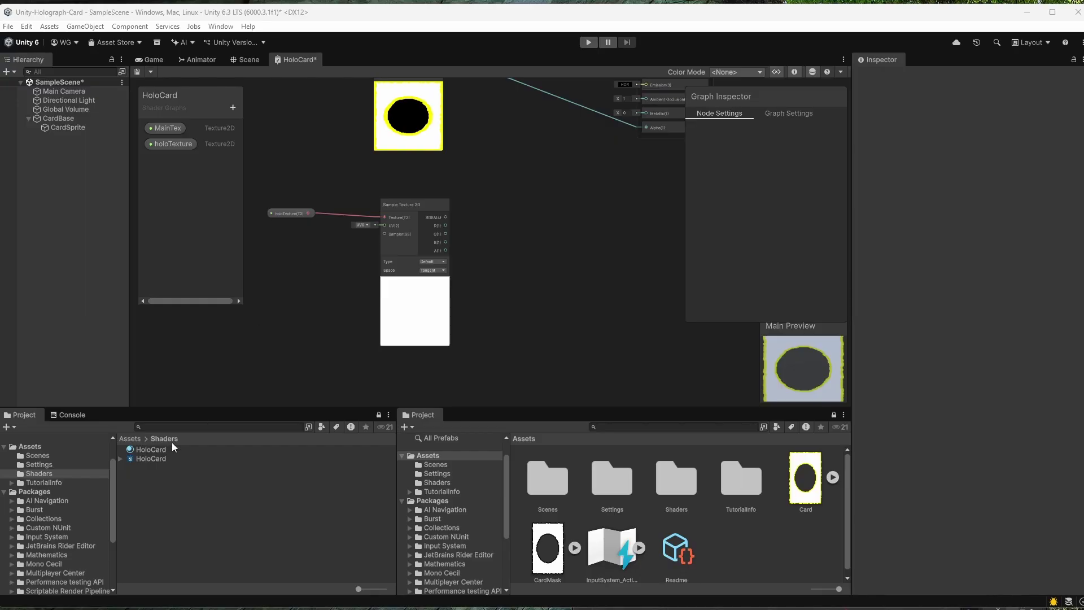
{"action": "left_click", "coordinate": [130, 438]}
{"action": "left_click", "coordinate": [142, 557]}
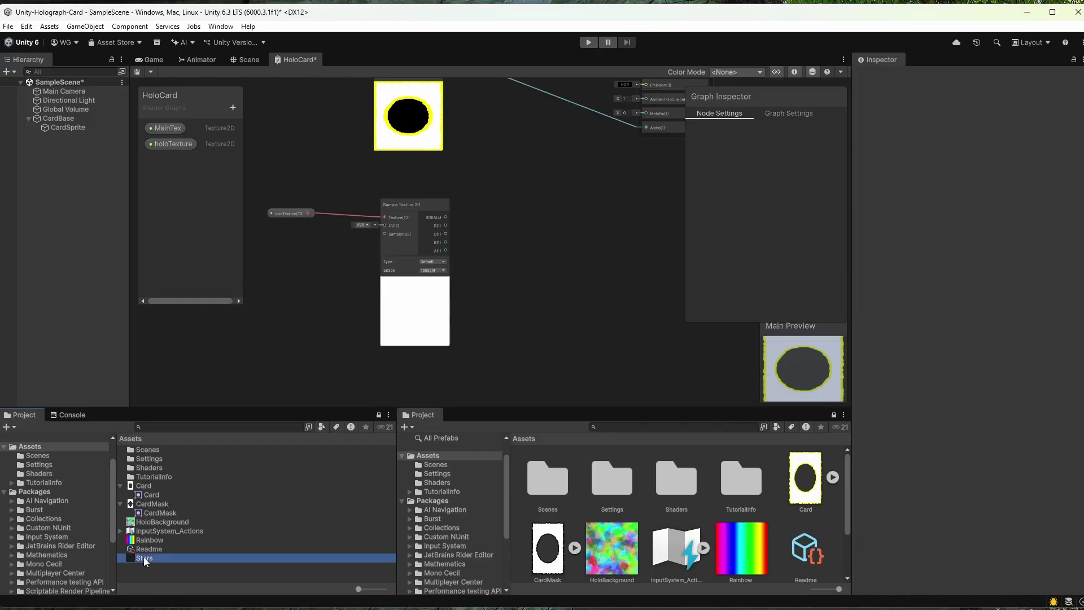
Set the Stars texture's import type to Sprite (2D and UI) with Single sprite mode and apply it
{"action": "left_click", "coordinate": [1033, 111]}
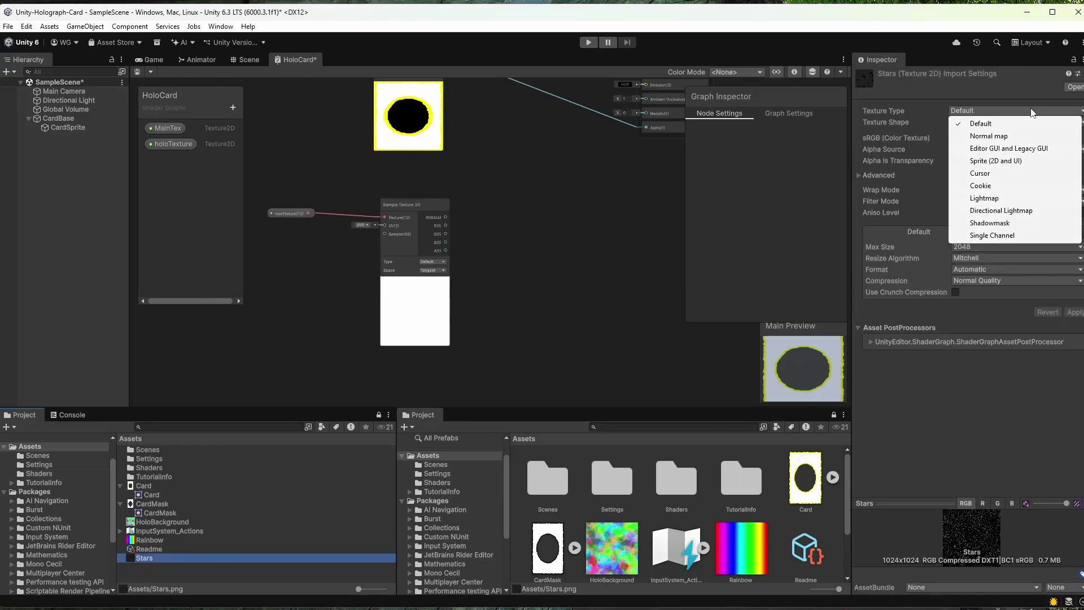
{"action": "left_click", "coordinate": [996, 161]}
{"action": "left_click", "coordinate": [985, 138]}
{"action": "left_click", "coordinate": [980, 151]}
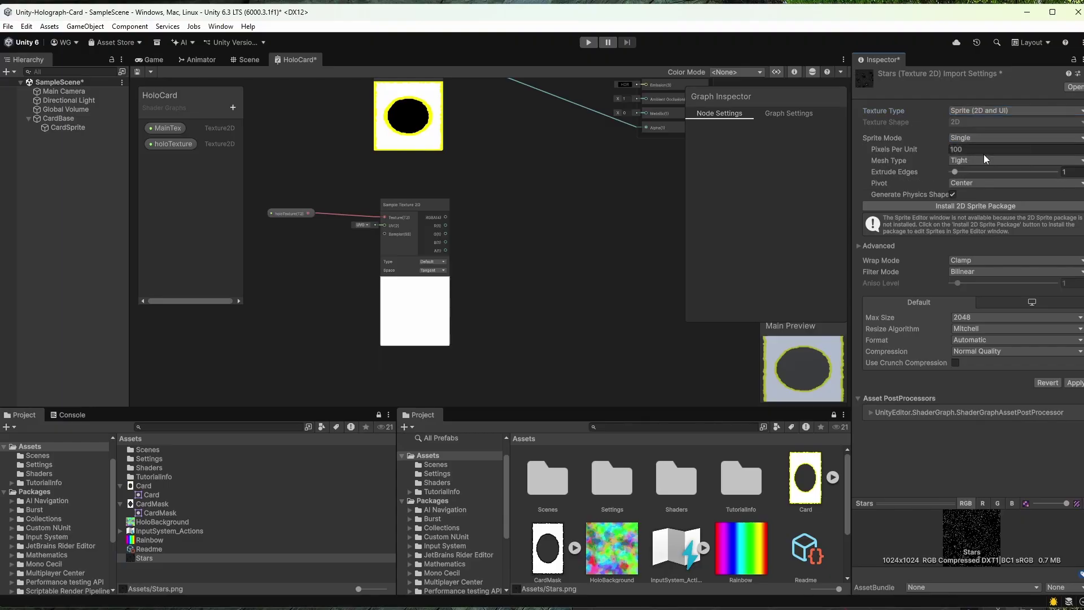
{"action": "left_click", "coordinate": [1072, 383]}
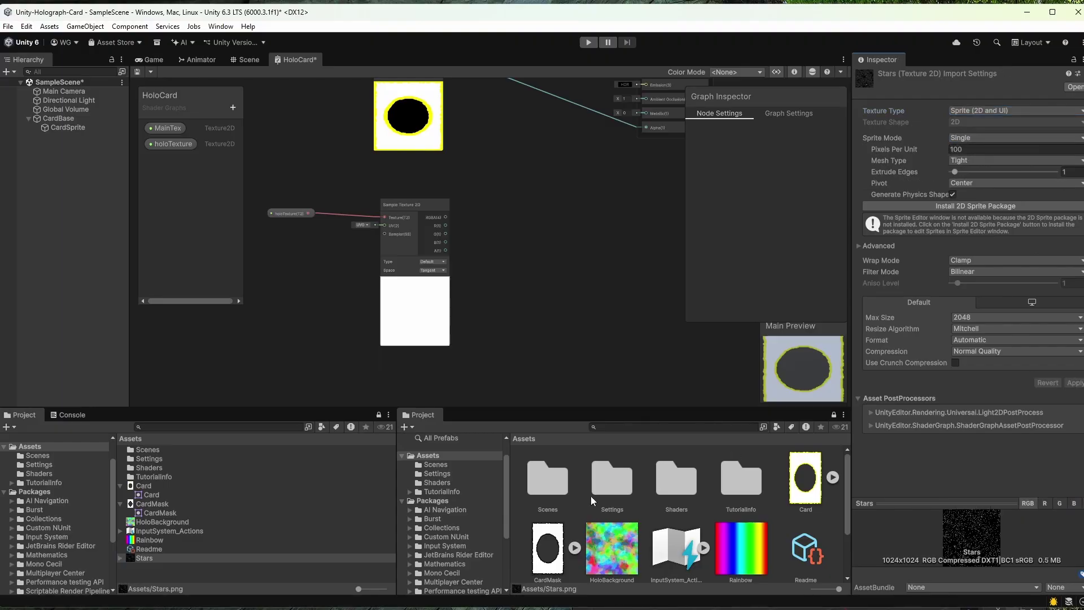
Import the Rainbow texture as Sprite (2D and UI) in Single sprite mode and apply the settings
{"action": "left_click", "coordinate": [150, 540]}
{"action": "left_click", "coordinate": [1005, 113]}
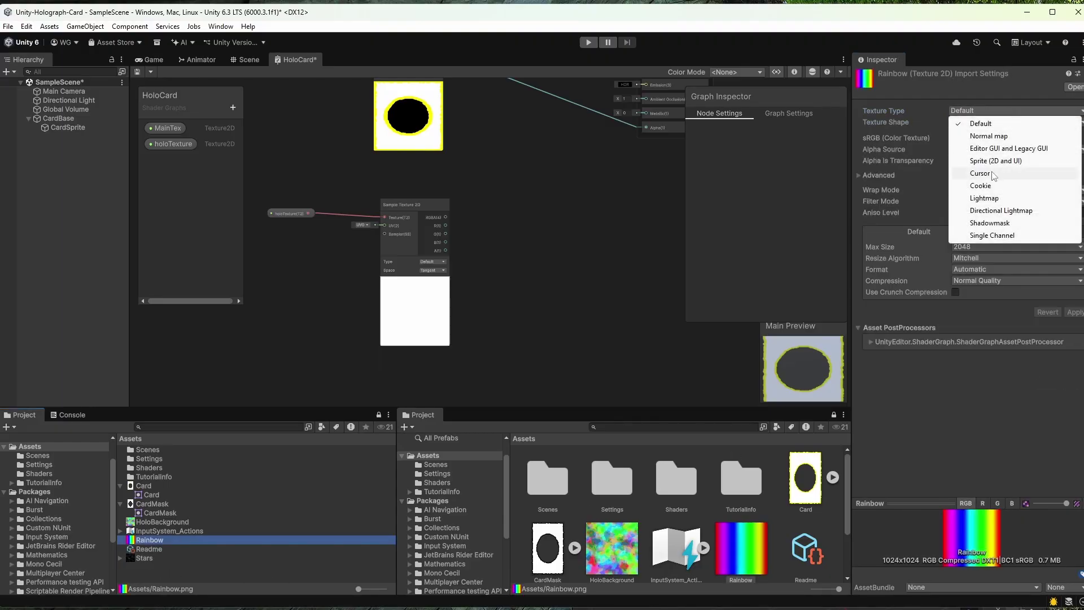
{"action": "left_click", "coordinate": [993, 163]}
{"action": "left_click", "coordinate": [1063, 136]}
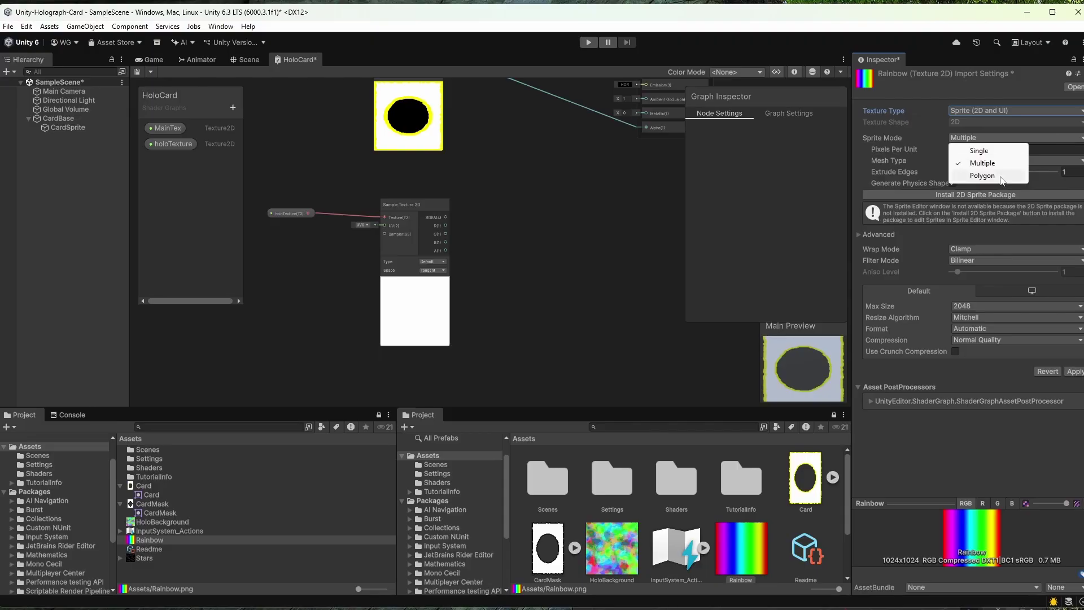
{"action": "left_click", "coordinate": [982, 151]}
{"action": "left_click", "coordinate": [1073, 383]}
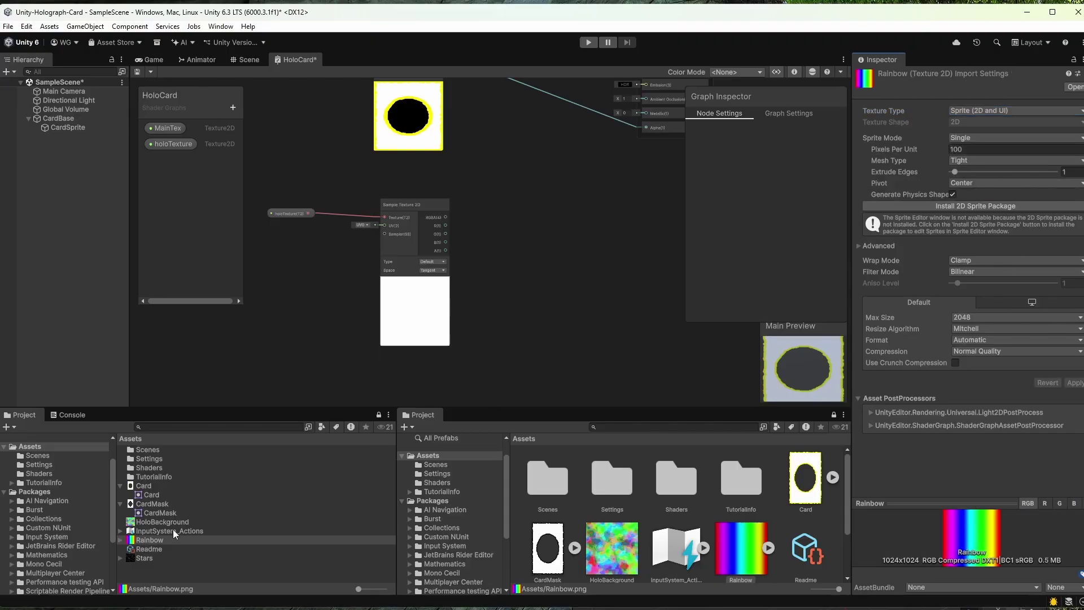
Change the HoloBackground texture to a Sprite (2D and UI) with Single sprite mode and apply the change
{"action": "left_click", "coordinate": [151, 522]}
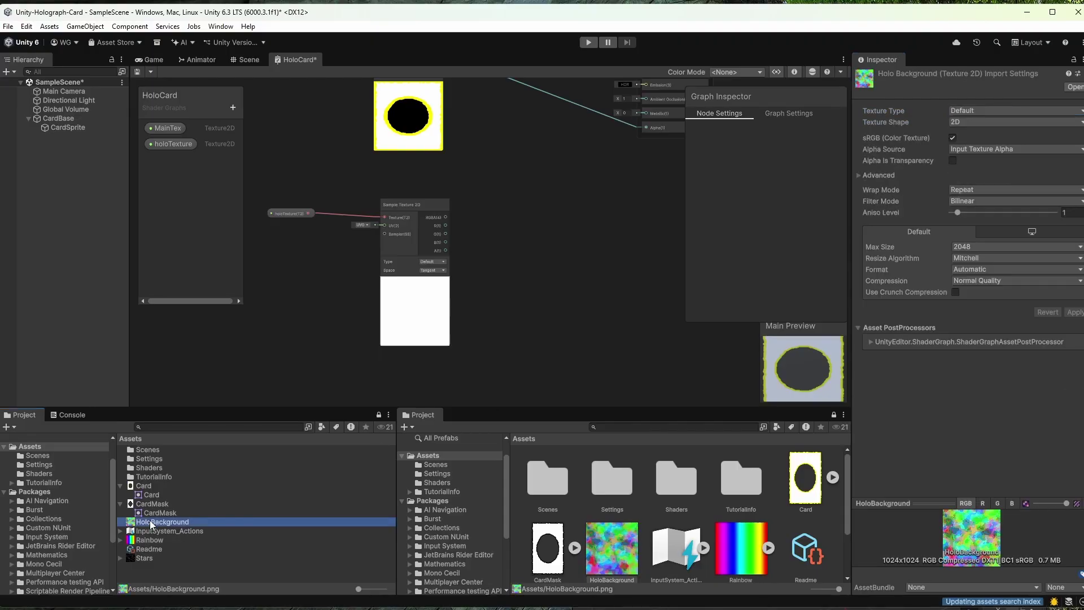
{"action": "left_click", "coordinate": [994, 110]}
{"action": "left_click", "coordinate": [995, 160]}
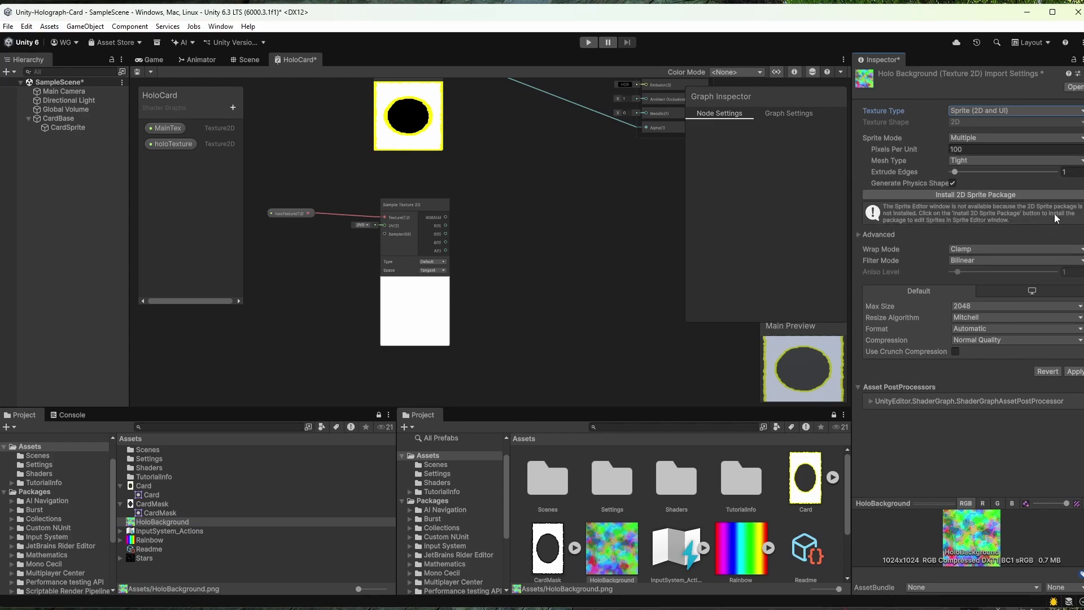
{"action": "left_click", "coordinate": [987, 138]}
{"action": "left_click", "coordinate": [994, 156]}
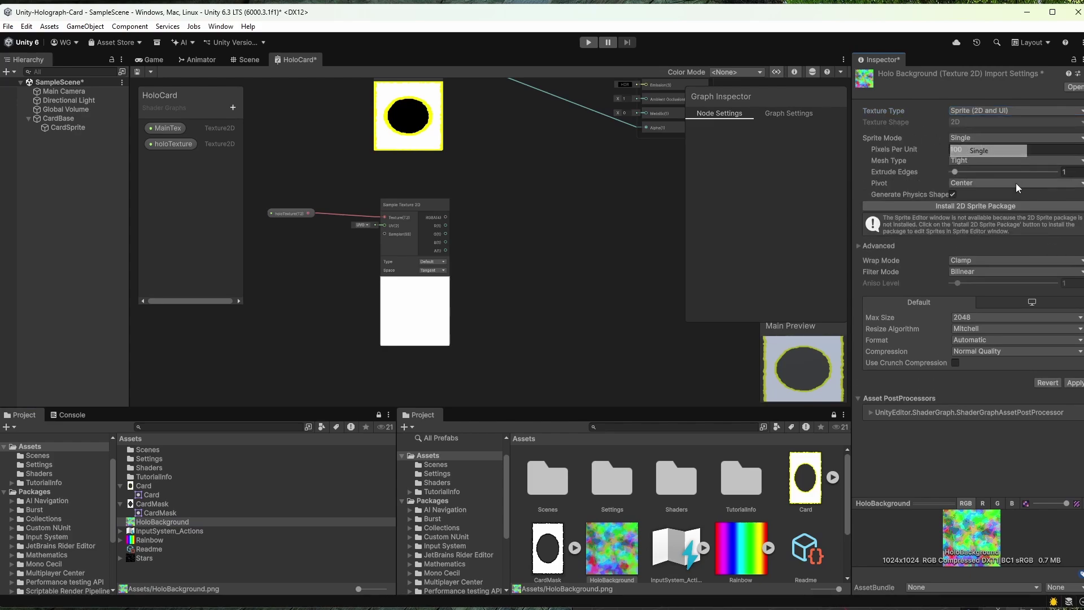
{"action": "left_click", "coordinate": [1074, 383]}
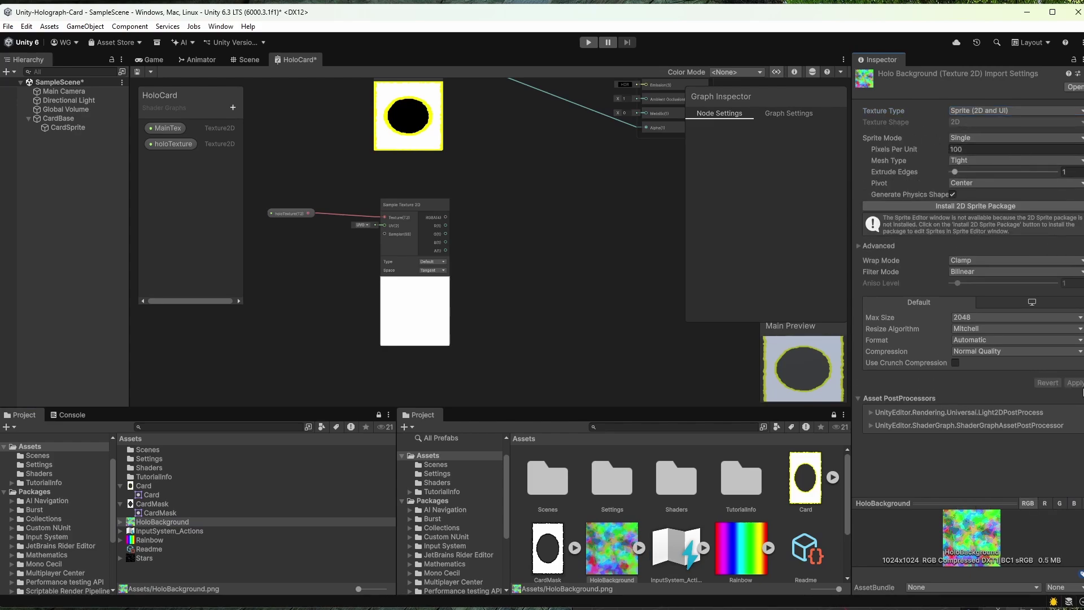
Expand the HoloBackground, Rainbow and Stars assets in the Assets folder to check their sprites
{"action": "left_click", "coordinate": [195, 567]}
{"action": "left_click", "coordinate": [120, 521]}
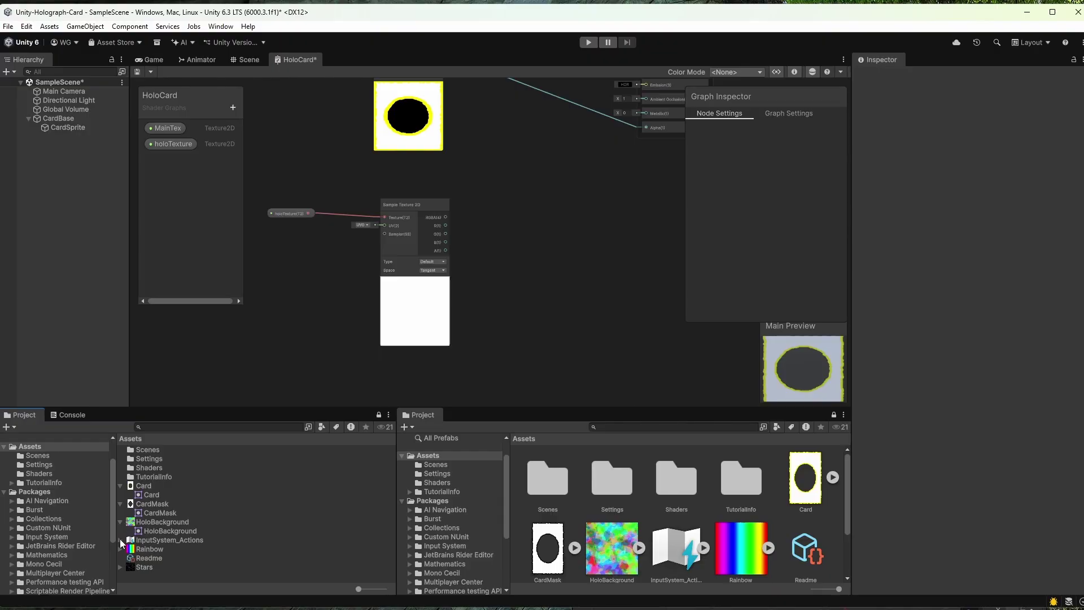
{"action": "left_click", "coordinate": [121, 539]}
{"action": "left_click", "coordinate": [120, 540]}
{"action": "left_click", "coordinate": [120, 549]}
{"action": "left_click", "coordinate": [120, 576]}
{"action": "scroll", "coordinate": [156, 547], "scroll_direction": "up", "scroll_amount": 1}
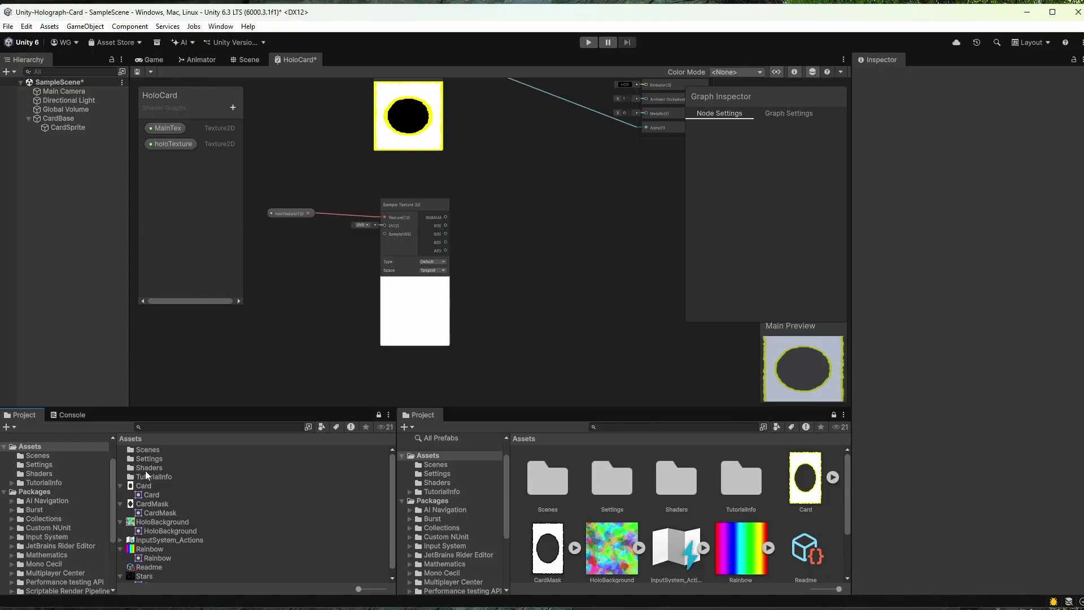
Assign the HoloBackground texture as the default value of the holoTexture property in the HoloCard graph
{"action": "middle_click_drag", "start_coordinate": [490, 207], "coordinate": [510, 227]}
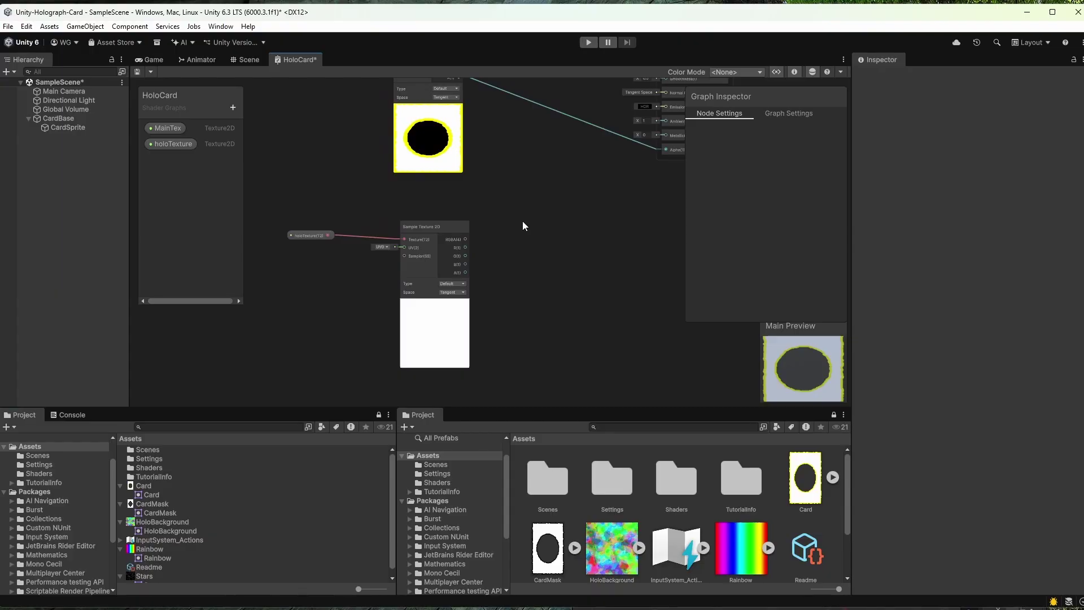
{"action": "middle_click_drag", "start_coordinate": [541, 167], "coordinate": [561, 174]}
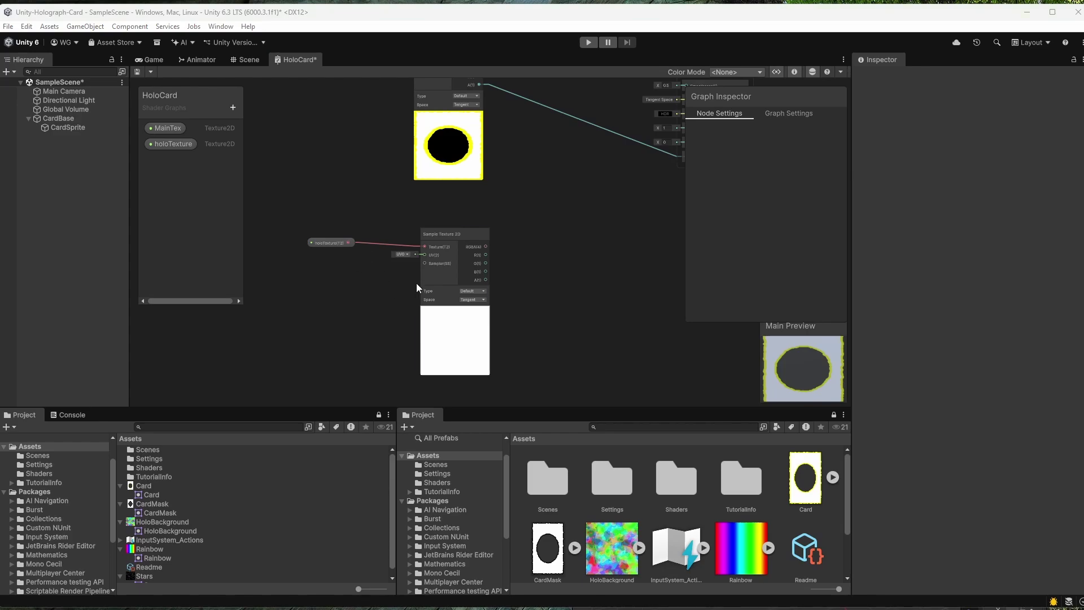
{"action": "scroll", "coordinate": [417, 288], "scroll_direction": "up", "scroll_amount": 4}
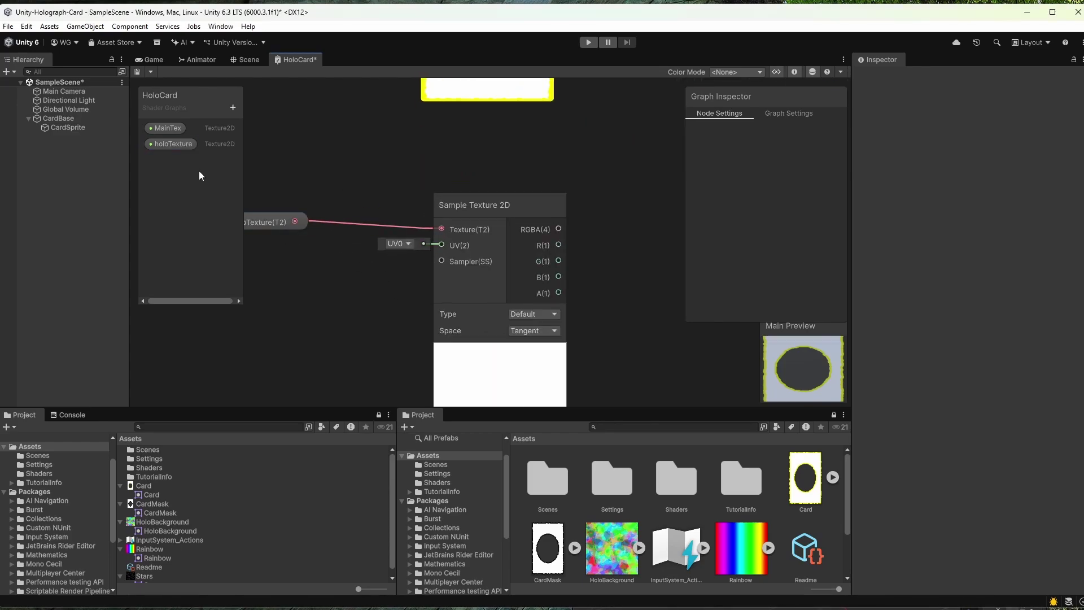
{"action": "left_click", "coordinate": [176, 145]}
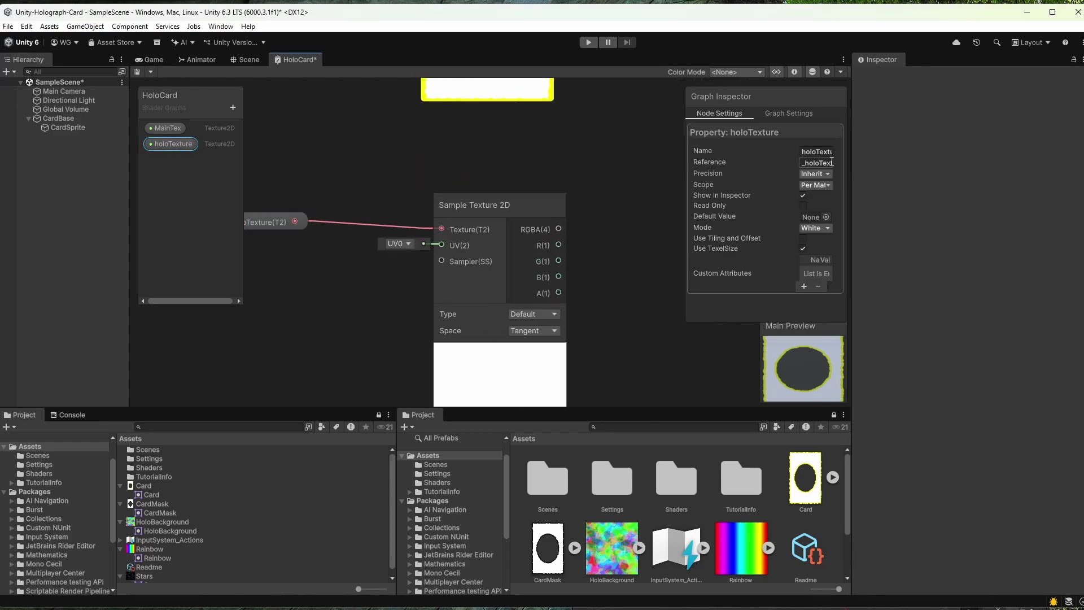
{"action": "left_click", "coordinate": [829, 217]}
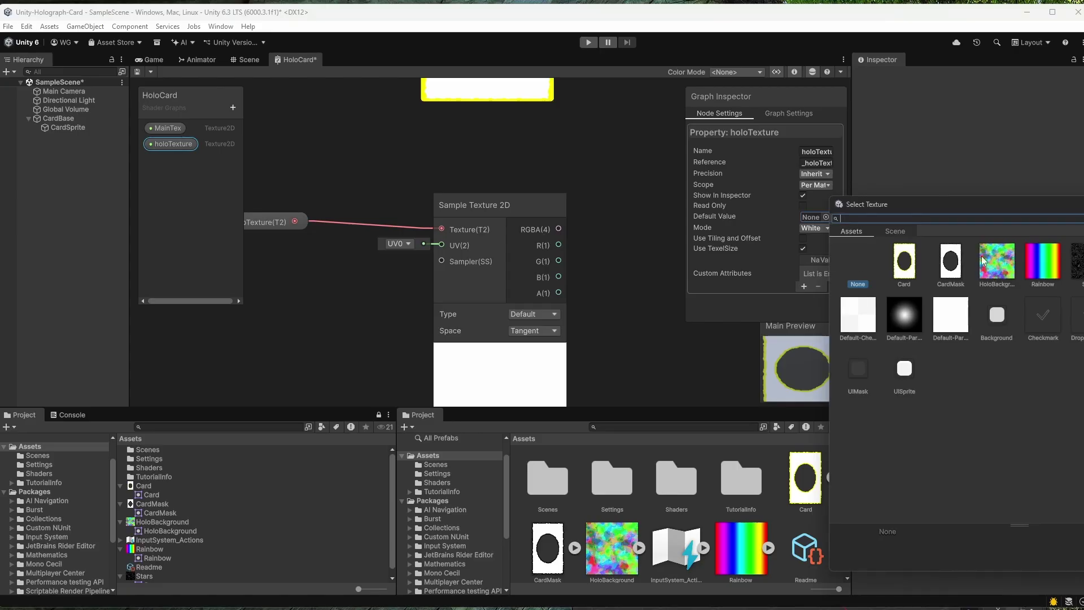
{"action": "double_click", "coordinate": [997, 261]}
Move the holoTexture property node and its Sample Texture 2D node together to free space beside them in the graph
{"action": "scroll", "coordinate": [622, 254], "scroll_direction": "down", "scroll_amount": 7}
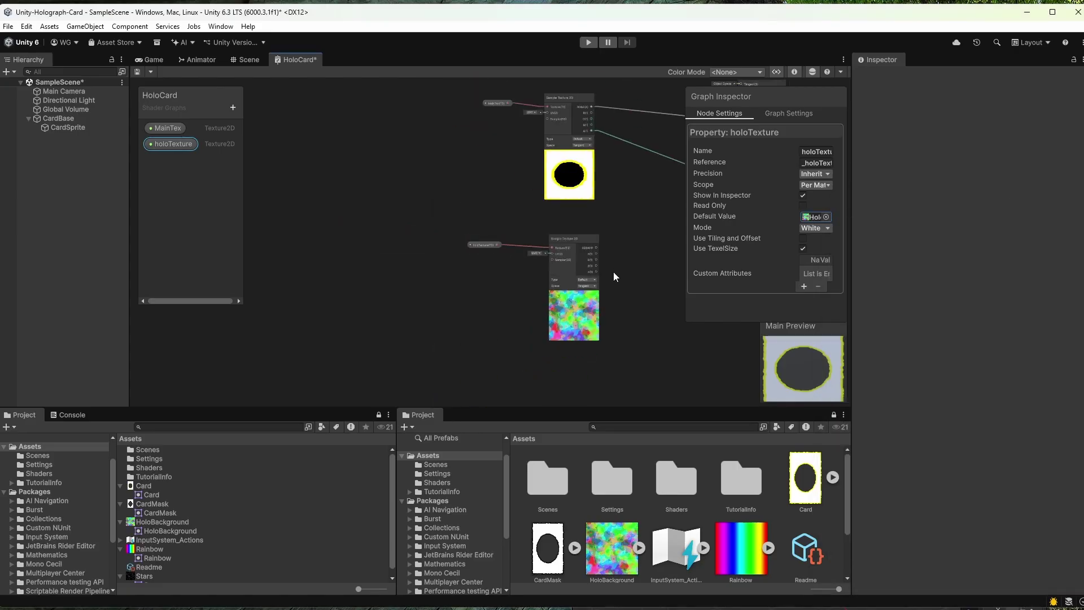
{"action": "left_click_drag", "start_coordinate": [435, 218], "coordinate": [561, 302]}
{"action": "left_click_drag", "start_coordinate": [571, 241], "coordinate": [397, 237]}
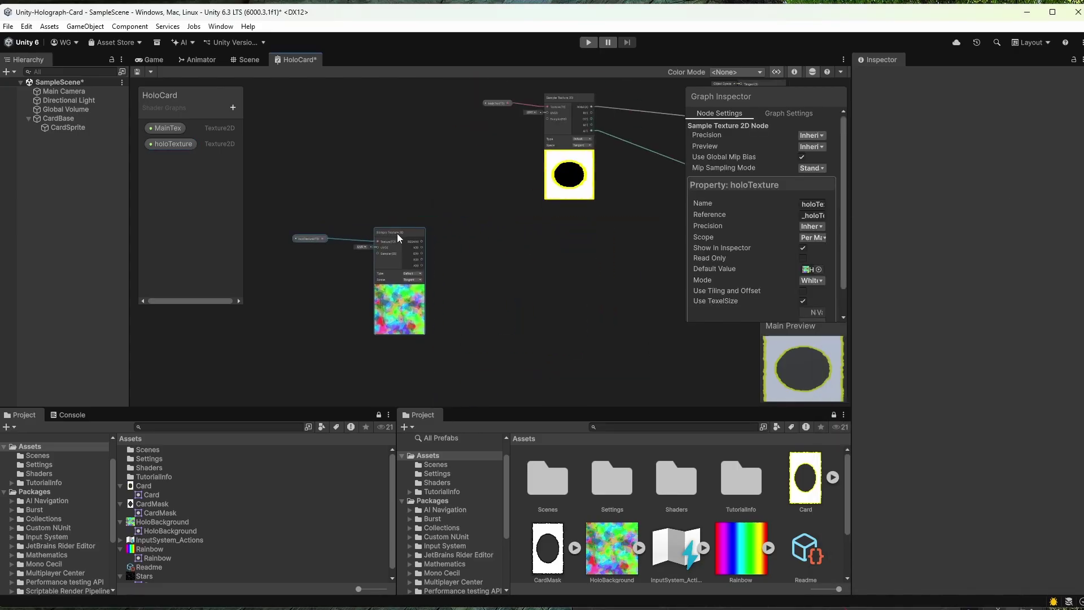
{"action": "left_click", "coordinate": [488, 264]}
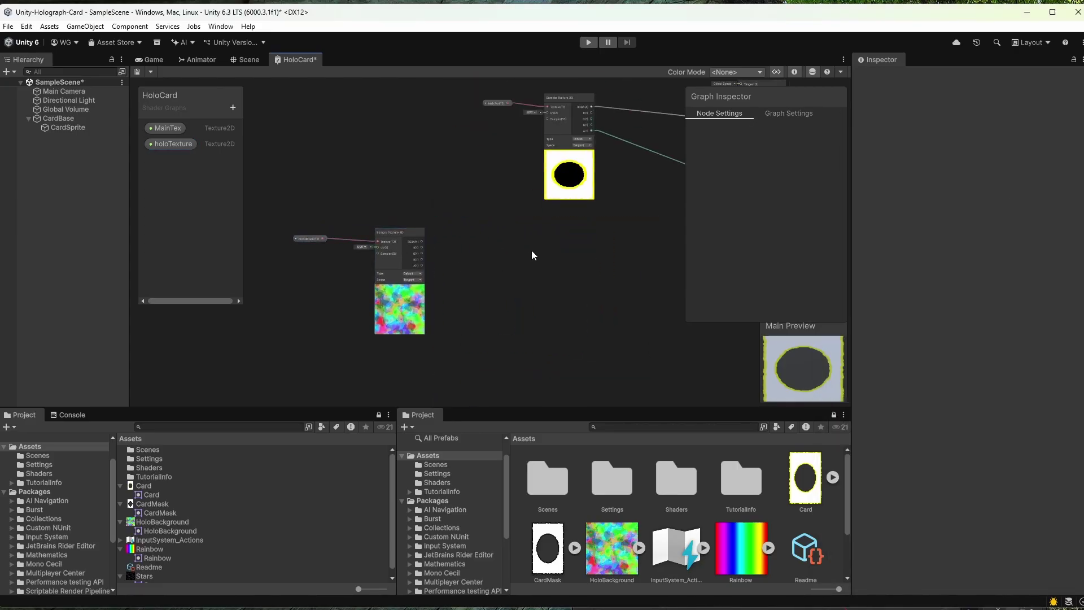
Add a Blend node to the HoloCard shader graph
{"action": "right_click", "coordinate": [453, 287]}
{"action": "left_click", "coordinate": [516, 293]}
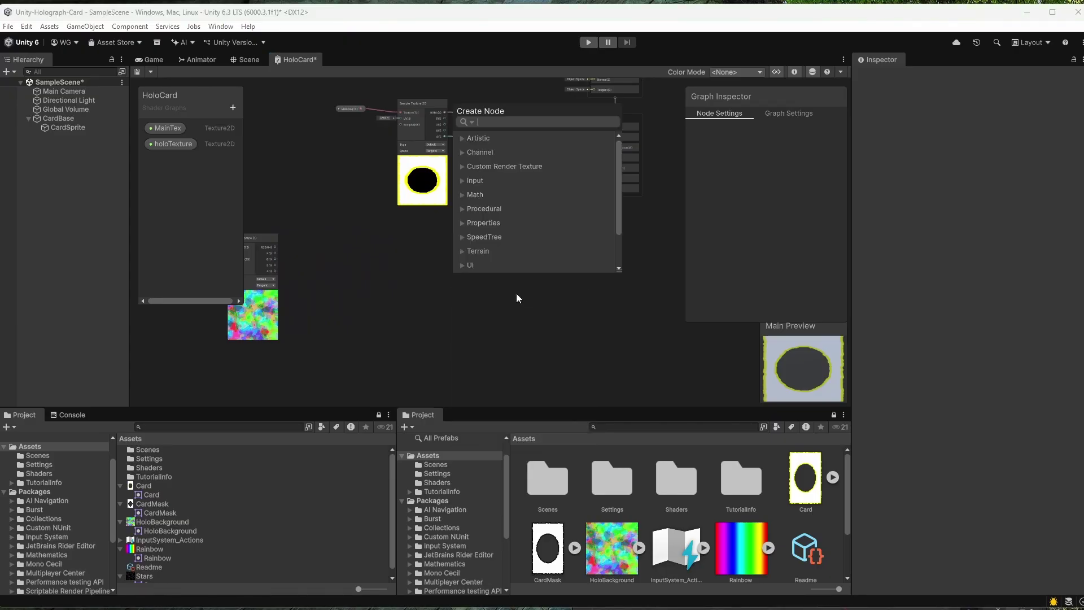
{"action": "type", "text": "b"}
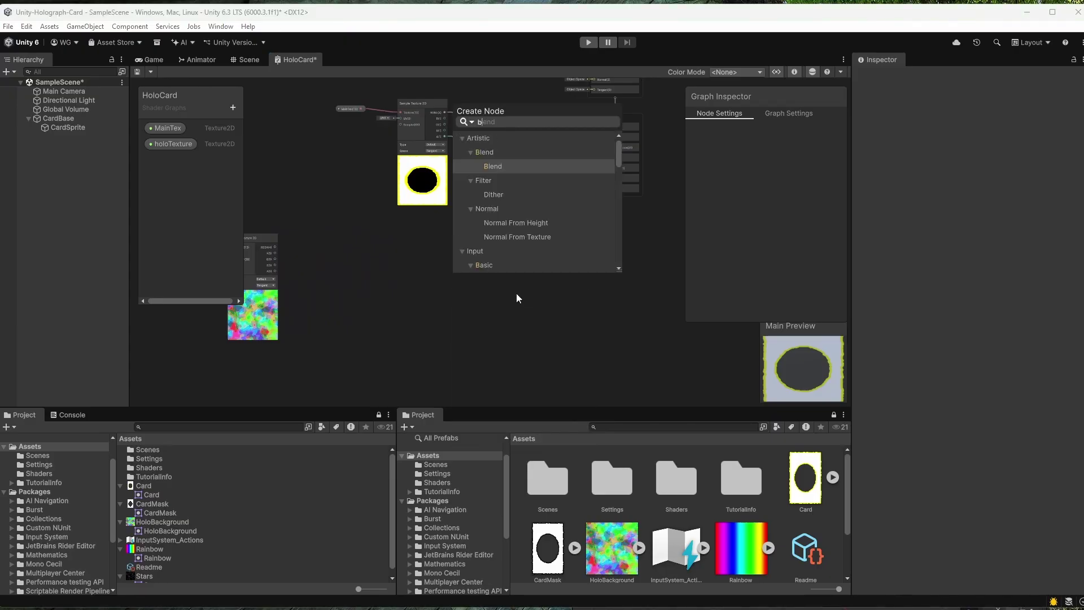
{"action": "type", "text": "lend"}
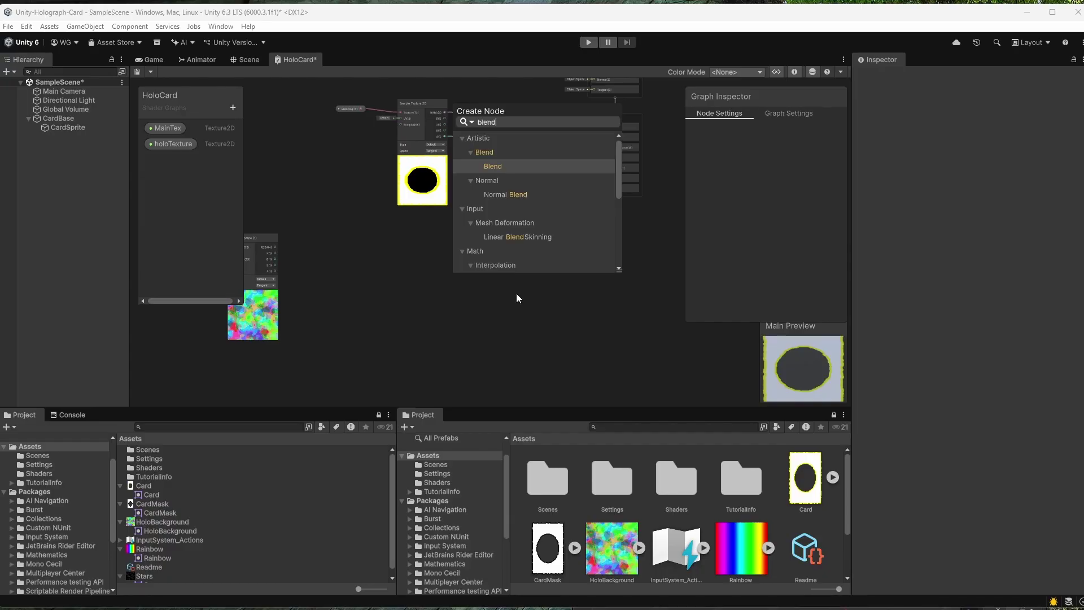
{"action": "key", "text": "Return"}
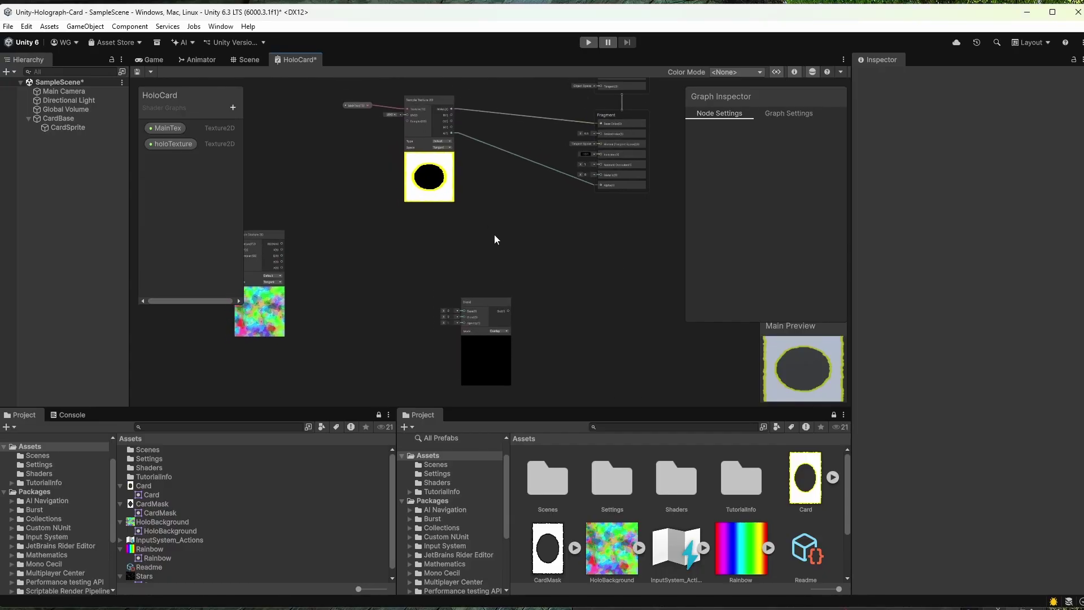
Reposition the MainTex sampling nodes above the holoTexture ones and place the Blend node beside and between them
{"action": "left_click", "coordinate": [480, 167]}
{"action": "left_click_drag", "start_coordinate": [480, 167], "coordinate": [337, 114]}
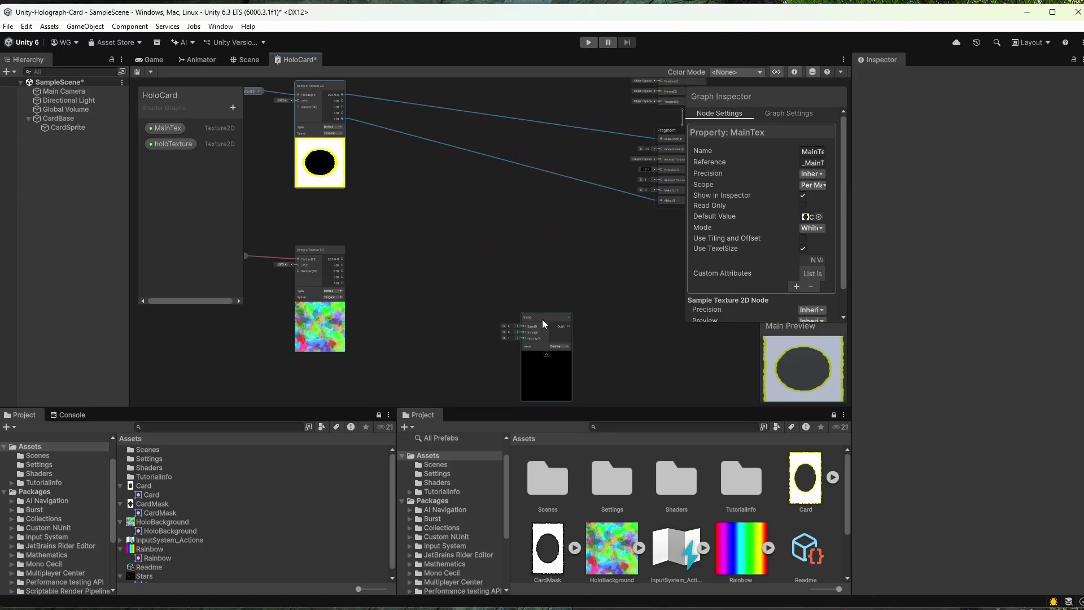
{"action": "left_click_drag", "start_coordinate": [542, 319], "coordinate": [439, 180]}
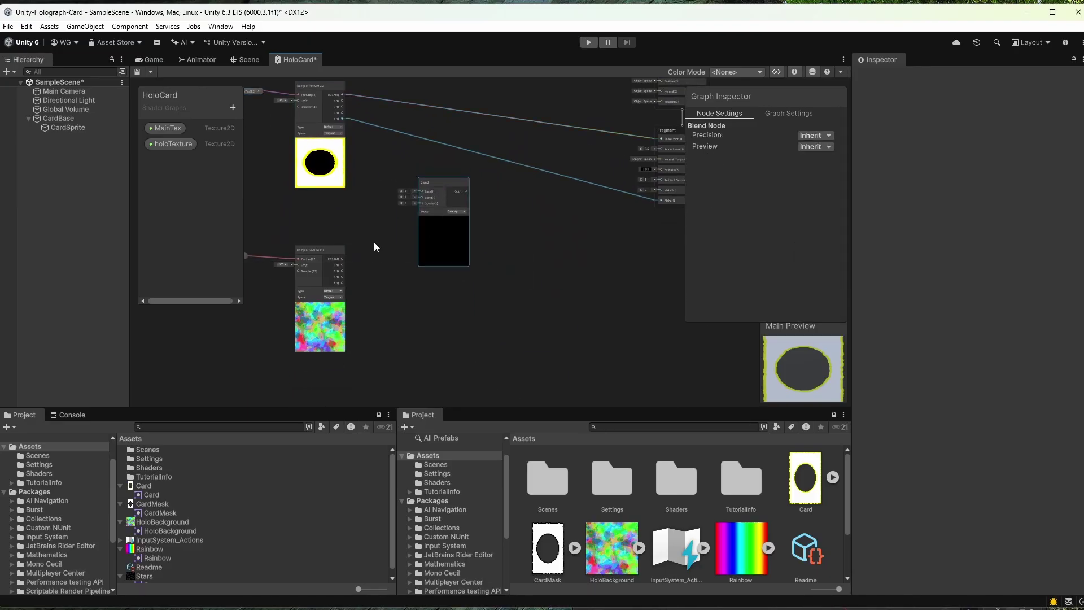
Connect the holoTexture sample's RGBA output to the Blend node's Blend input and the MainTex sample's RGBA to Base
{"action": "scroll", "coordinate": [369, 240], "scroll_direction": "up", "scroll_amount": 3}
{"action": "middle_click_drag", "start_coordinate": [324, 184], "coordinate": [443, 228]}
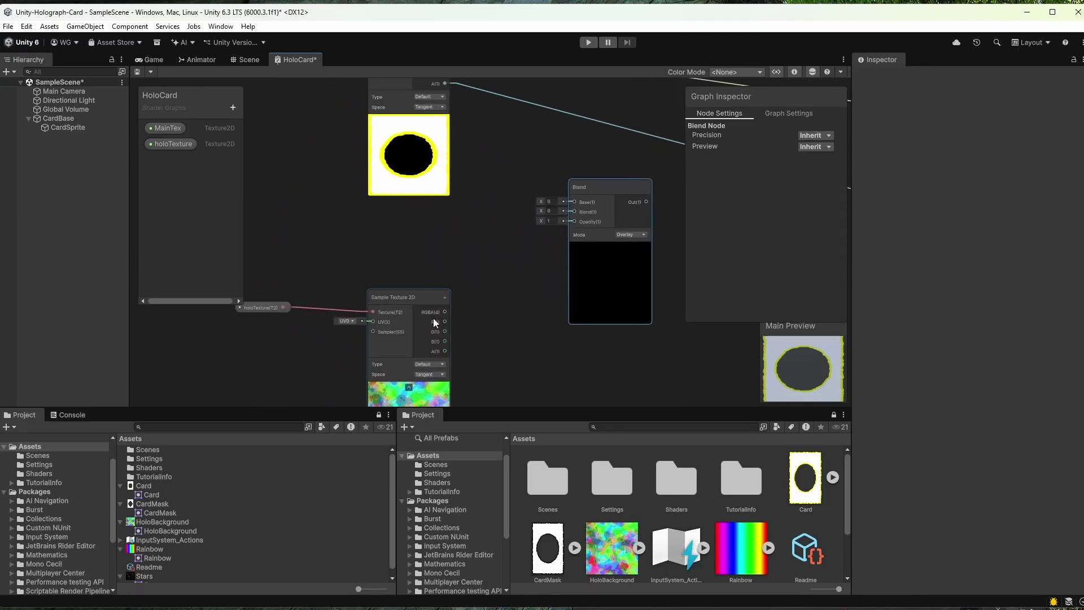
{"action": "left_click_drag", "start_coordinate": [446, 312], "coordinate": [574, 212]}
{"action": "middle_click_drag", "start_coordinate": [494, 148], "coordinate": [456, 215]}
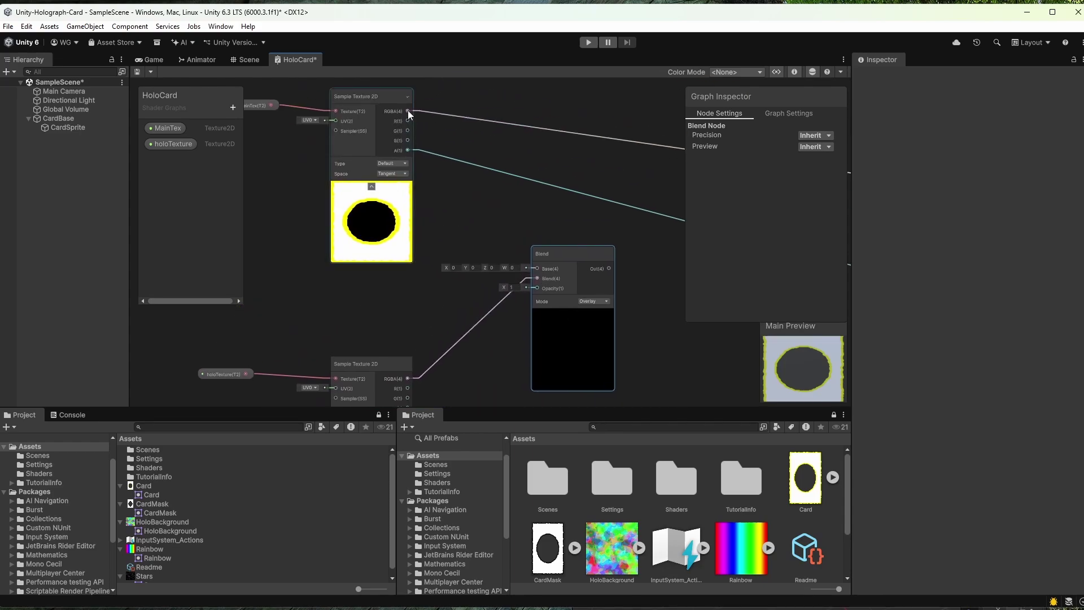
{"action": "left_click_drag", "start_coordinate": [408, 111], "coordinate": [536, 269]}
Connect the Blend node's Out to the Fragment's Base Color input
{"action": "middle_click_drag", "start_coordinate": [564, 225], "coordinate": [354, 181]}
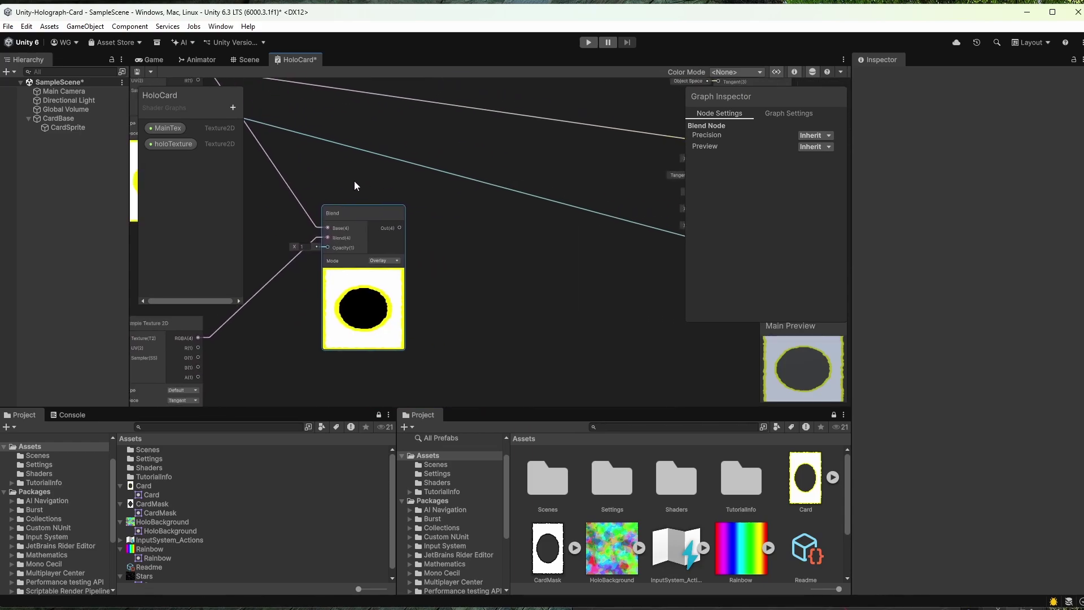
{"action": "left_click_drag", "start_coordinate": [397, 227], "coordinate": [670, 192]}
{"action": "left_click_drag", "start_coordinate": [868, 177], "coordinate": [566, 142]}
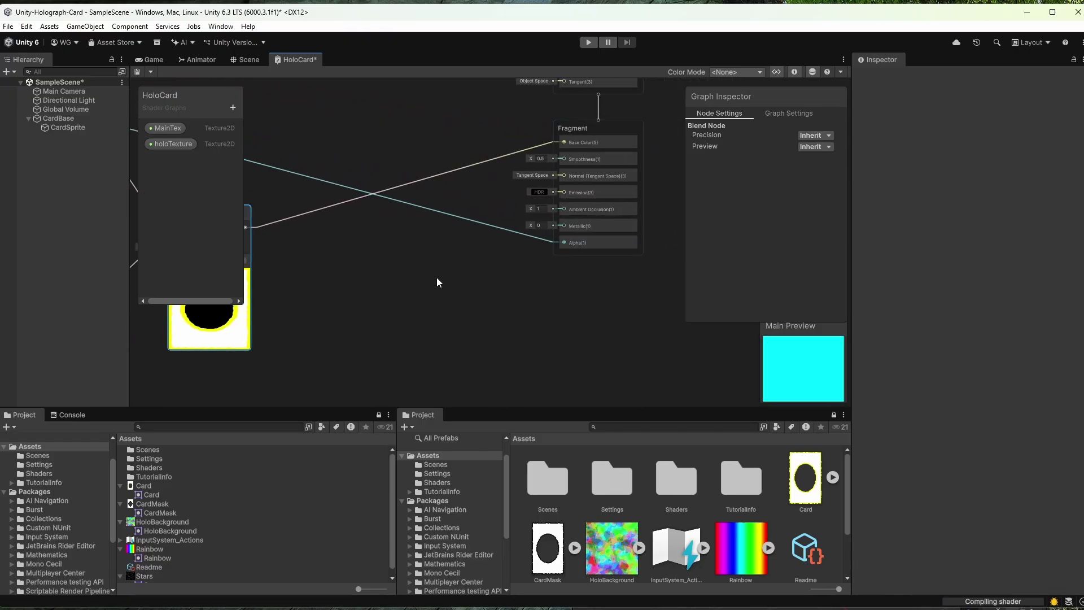
Try the Dodge mode on the Blend node
{"action": "middle_click_drag", "start_coordinate": [458, 354], "coordinate": [571, 266]}
{"action": "scroll", "coordinate": [537, 268], "scroll_direction": "up", "scroll_amount": 3}
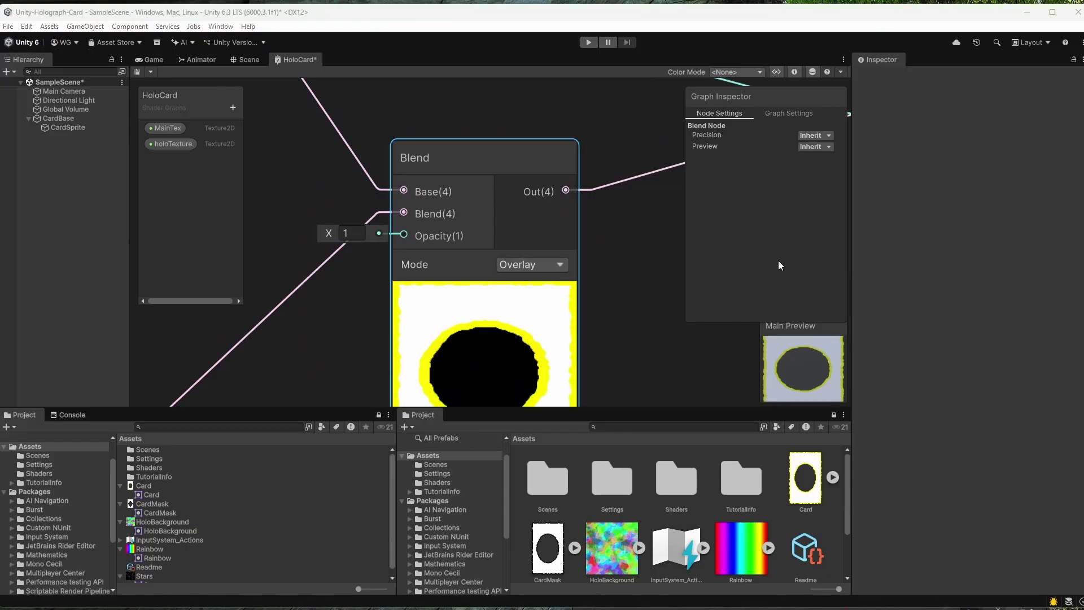
{"action": "left_click", "coordinate": [546, 262]}
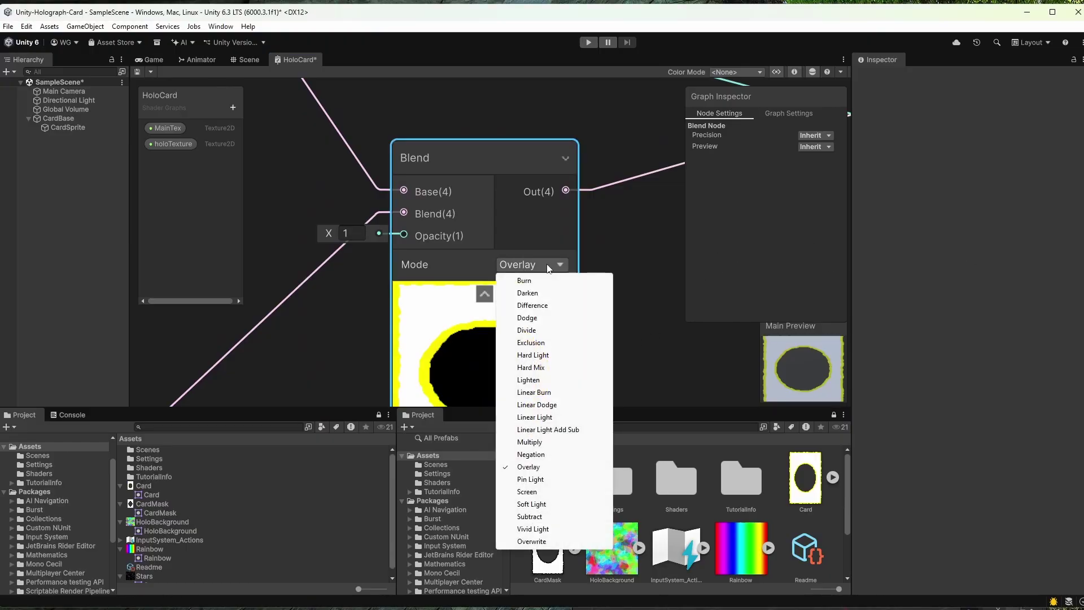
{"action": "left_click", "coordinate": [535, 317]}
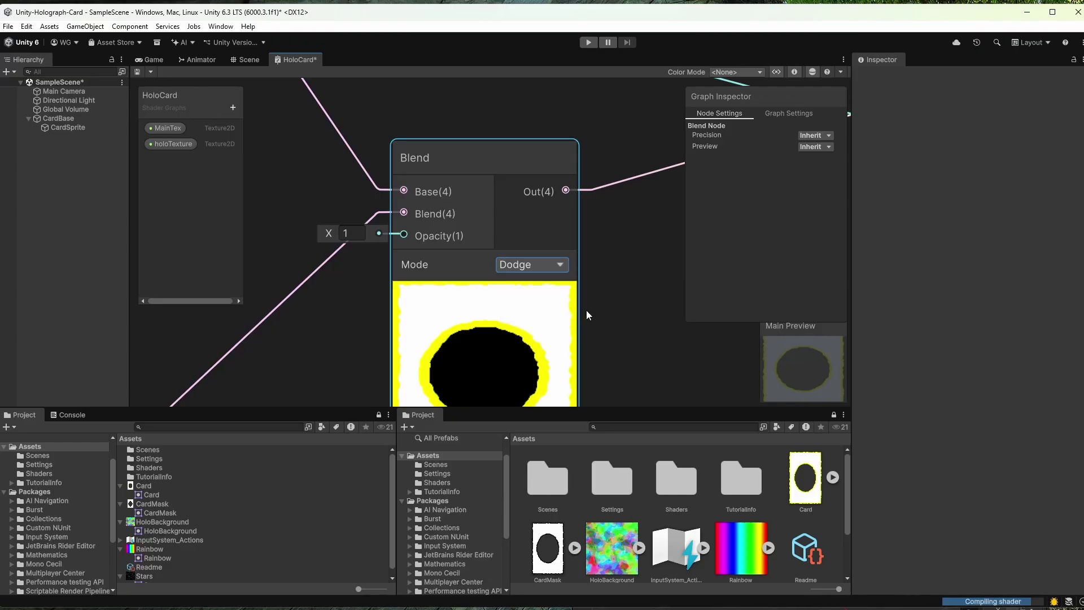
{"action": "middle_click_drag", "start_coordinate": [614, 311], "coordinate": [446, 260]}
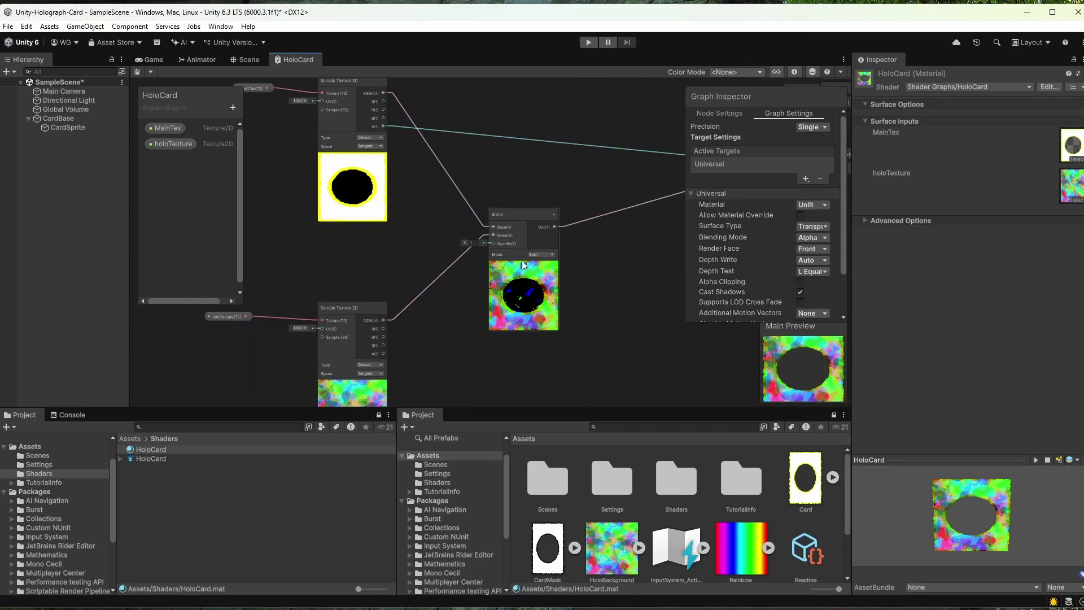
{"action": "scroll", "coordinate": [521, 259], "scroll_direction": "up", "scroll_amount": 3}
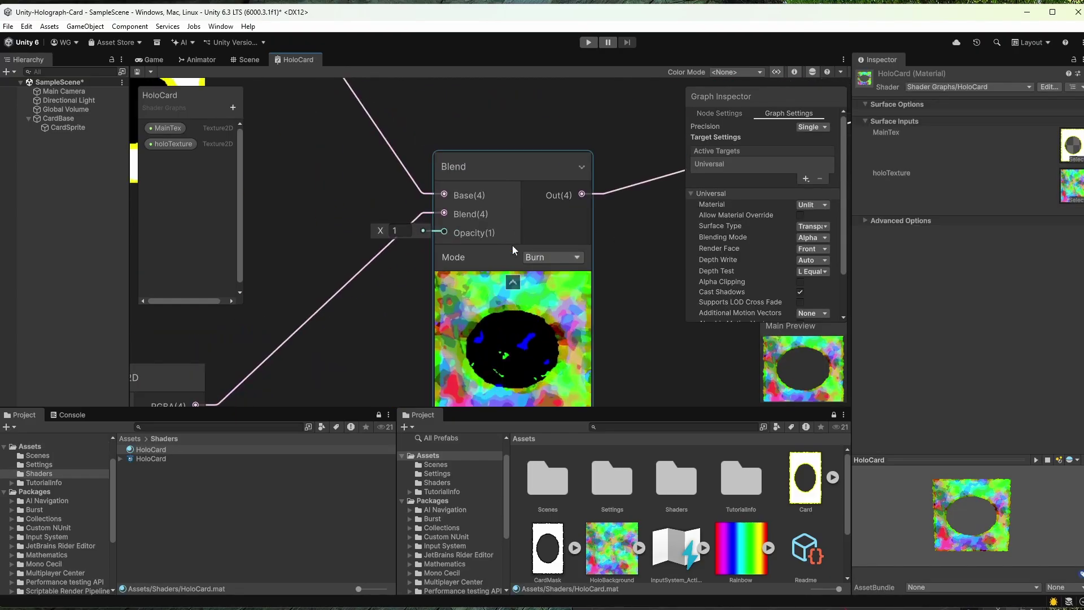
Inspect the blended card in the Game and Scene views and turn CardSprite slightly about its Y axis
{"action": "scroll", "coordinate": [523, 263], "scroll_direction": "down", "scroll_amount": 2}
{"action": "scroll", "coordinate": [530, 282], "scroll_direction": "down", "scroll_amount": 3}
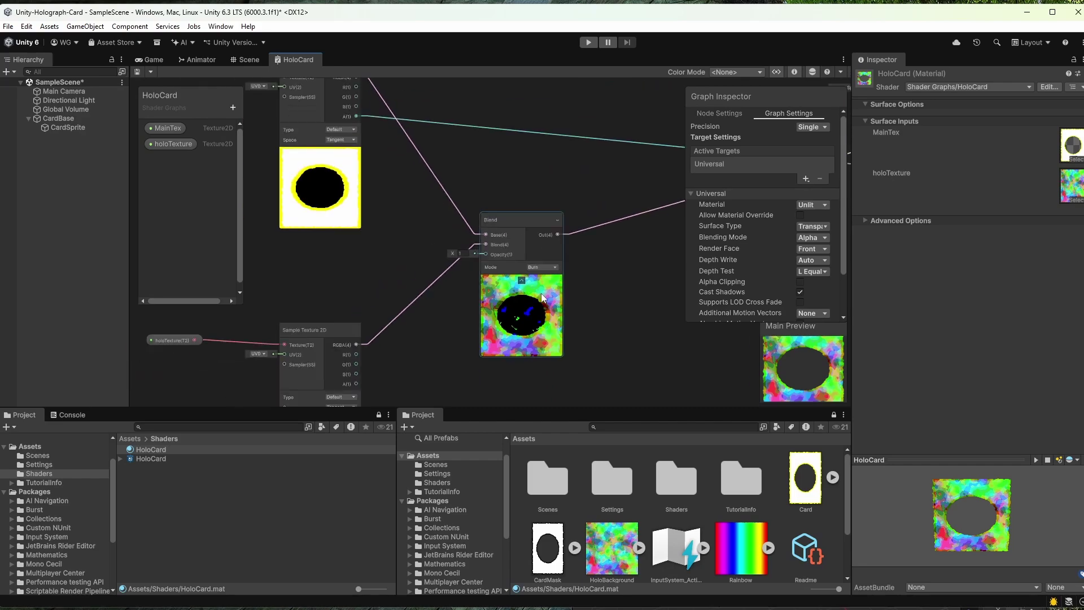
{"action": "left_click", "coordinate": [148, 59]}
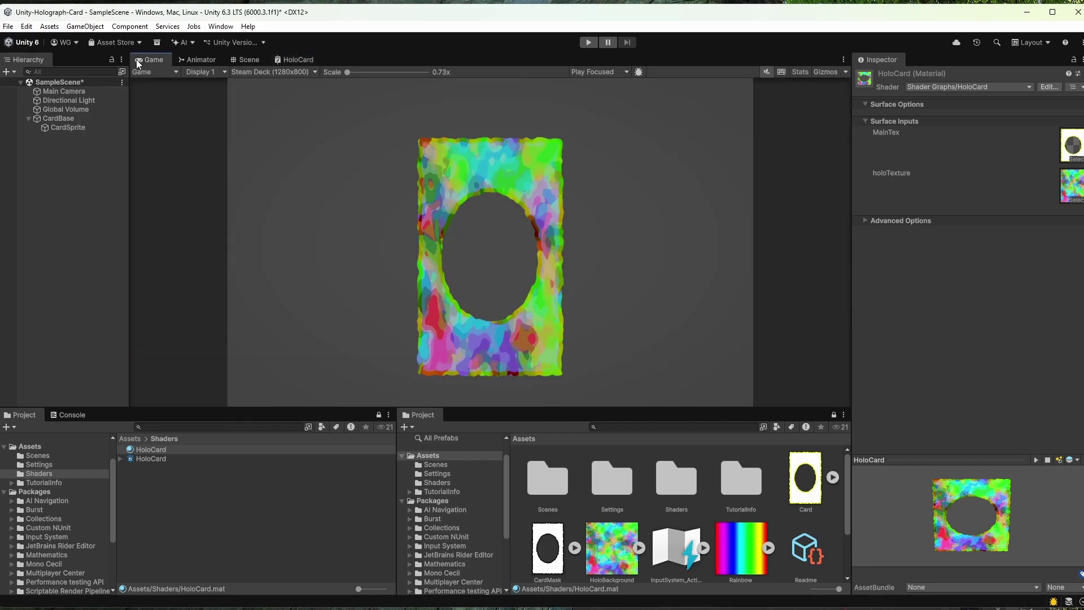
{"action": "left_click", "coordinate": [252, 60]}
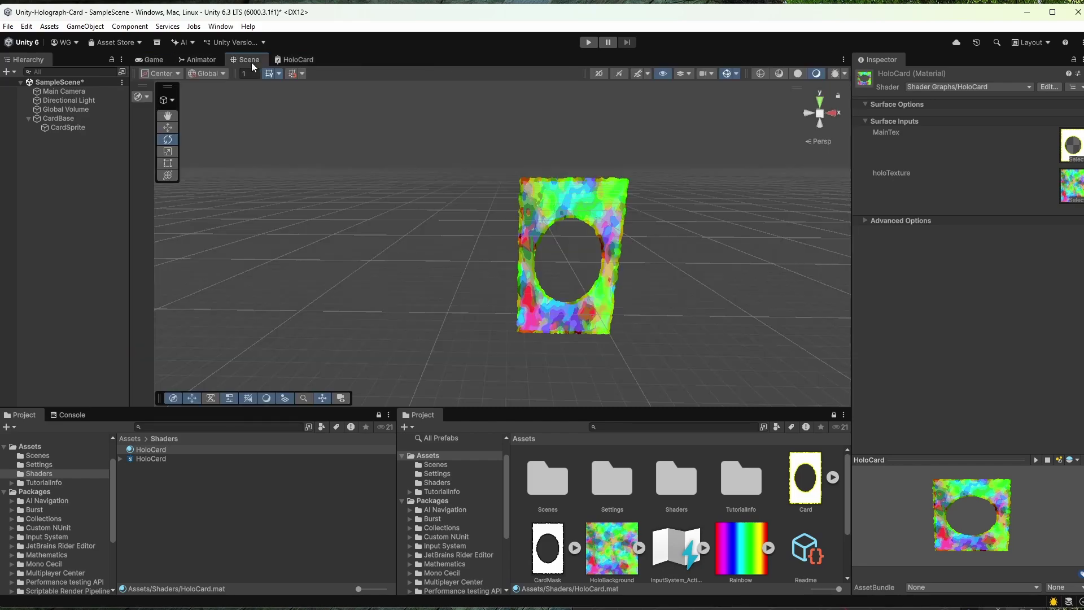
{"action": "left_click", "coordinate": [70, 99]}
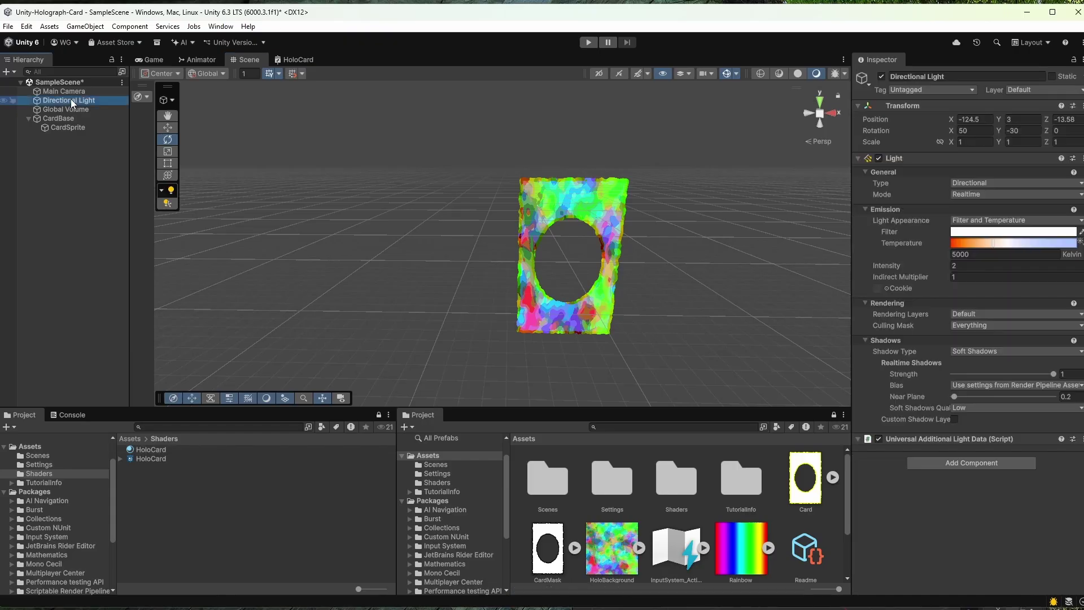
{"action": "left_click", "coordinate": [587, 276]}
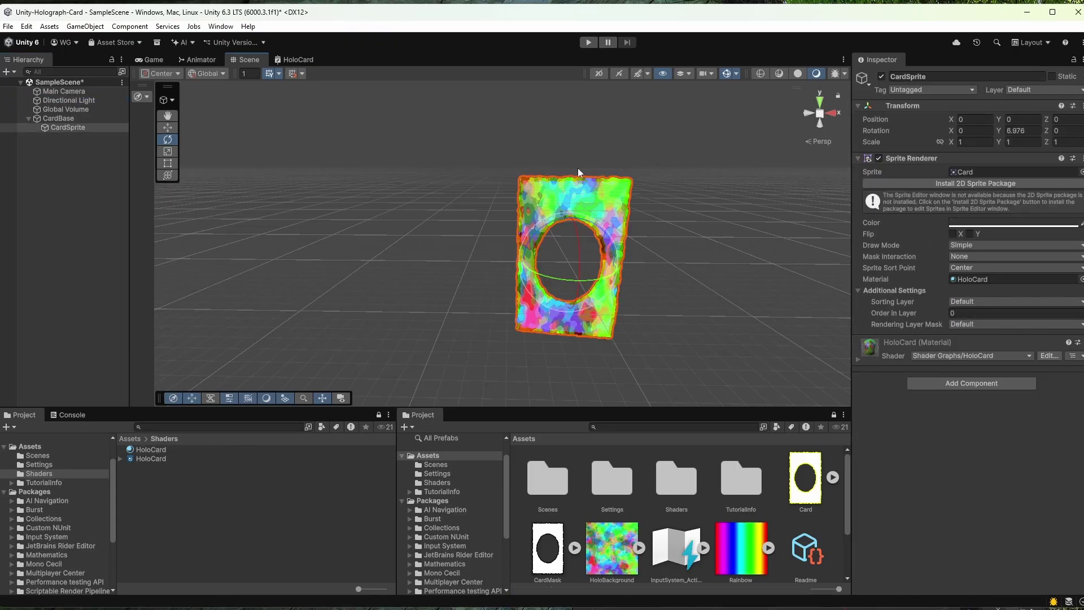
{"action": "mouse_move", "coordinate": [549, 274]}
{"action": "left_mouse_down"}
{"action": "mouse_move", "coordinate": [650, 271]}
{"action": "mouse_move", "coordinate": [431, 272]}
{"action": "mouse_move", "coordinate": [569, 285]}
{"action": "mouse_move", "coordinate": [401, 273]}
{"action": "mouse_move", "coordinate": [469, 293]}
{"action": "mouse_move", "coordinate": [587, 288]}
{"action": "mouse_move", "coordinate": [565, 289]}
{"action": "left_mouse_up"}
Examine the holoTexture sample node's UV input in the shader graph and compare it with the card in the Scene view
{"action": "left_click", "coordinate": [305, 59]}
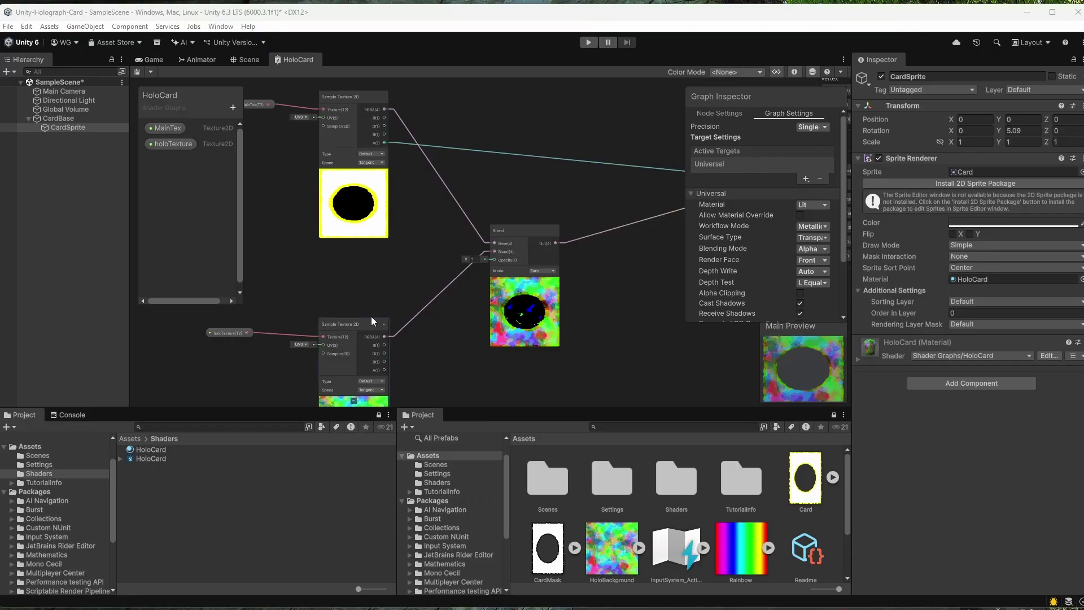
{"action": "middle_click_drag", "start_coordinate": [371, 316], "coordinate": [571, 171]}
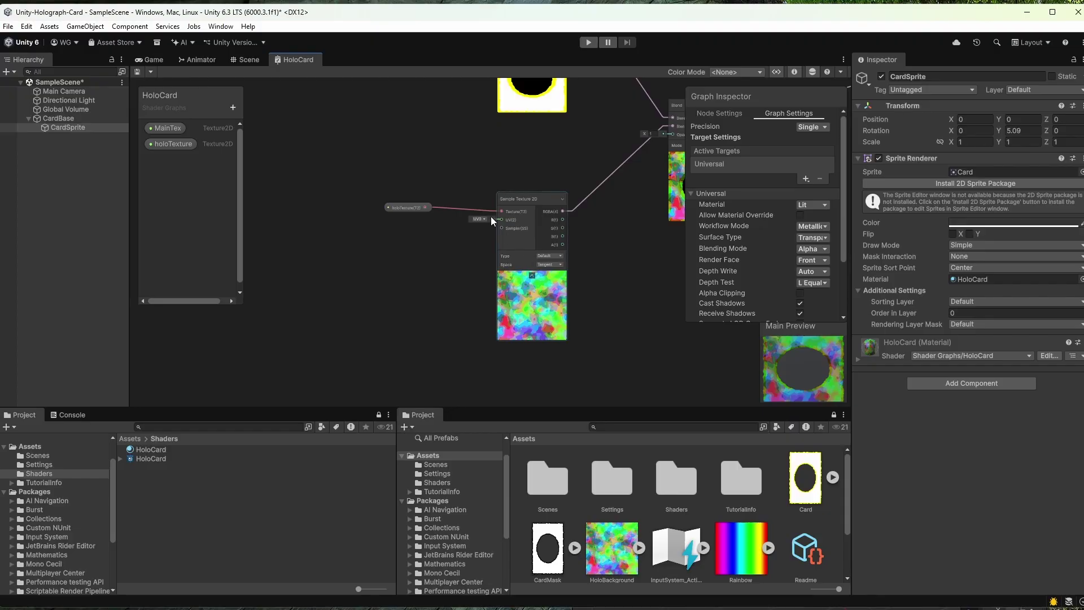
{"action": "scroll", "coordinate": [479, 248], "scroll_direction": "up", "scroll_amount": 4}
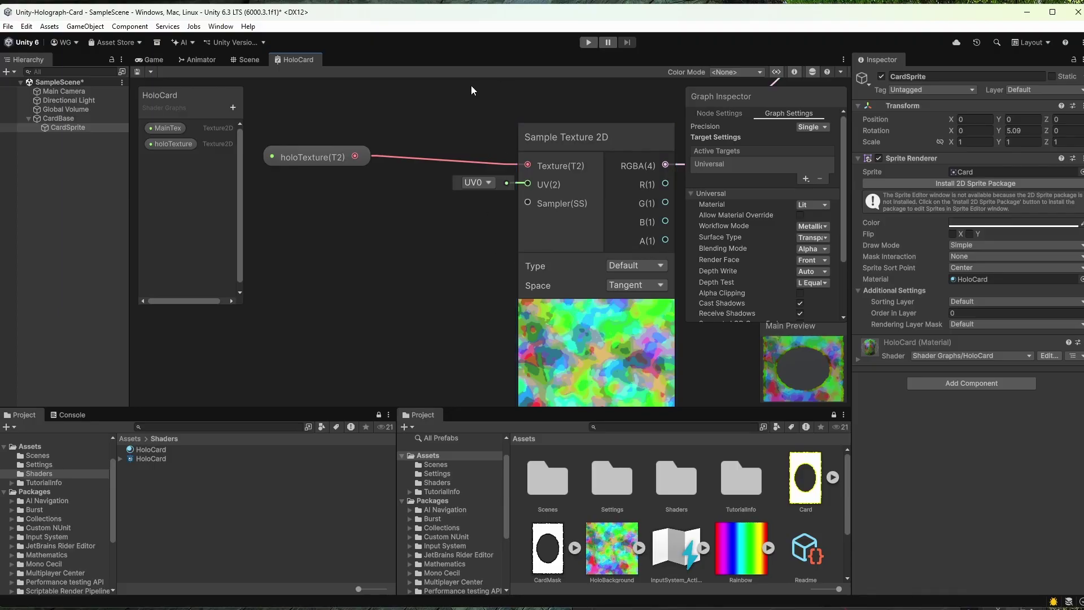
{"action": "left_click", "coordinate": [249, 59]}
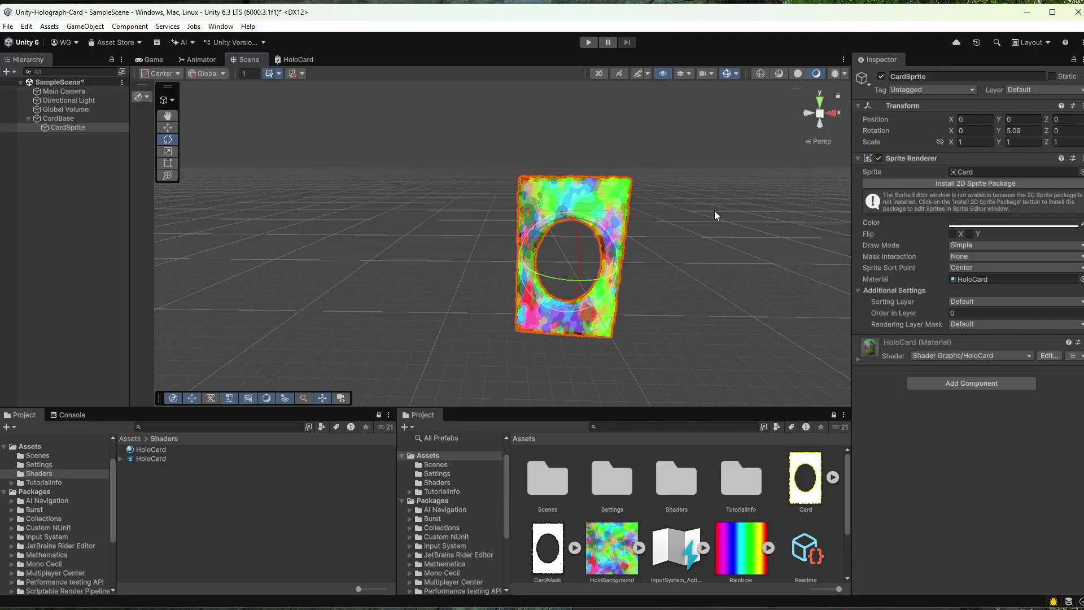
{"action": "left_click", "coordinate": [413, 181]}
{"action": "left_click", "coordinate": [561, 196]}
{"action": "left_click", "coordinate": [453, 177]}
{"action": "left_click", "coordinate": [606, 200]}
{"action": "left_click", "coordinate": [300, 60]}
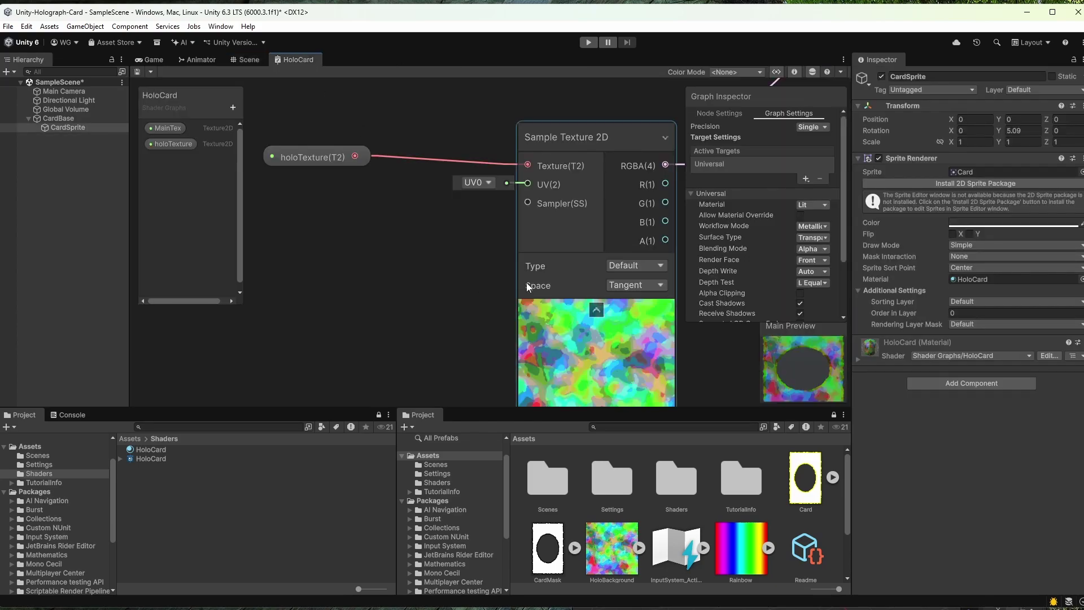
{"action": "scroll", "coordinate": [519, 288], "scroll_direction": "down", "scroll_amount": 5}
Rotate CardSprite about its Y axis to about 21.8 degrees in the Scene view
{"action": "left_click", "coordinate": [253, 59]}
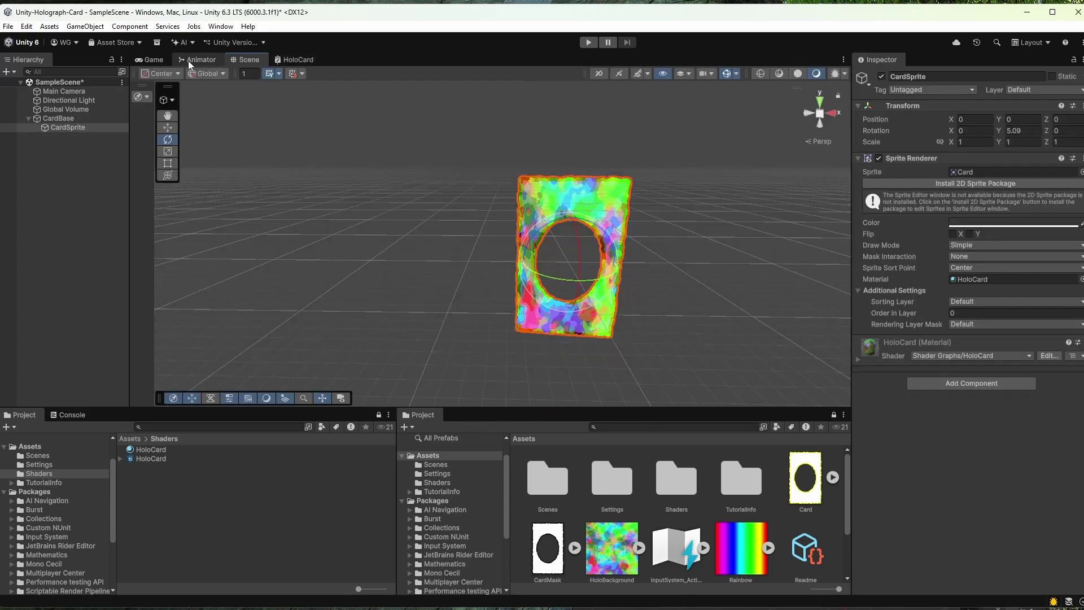
{"action": "left_click_drag", "start_coordinate": [560, 282], "coordinate": [592, 275]}
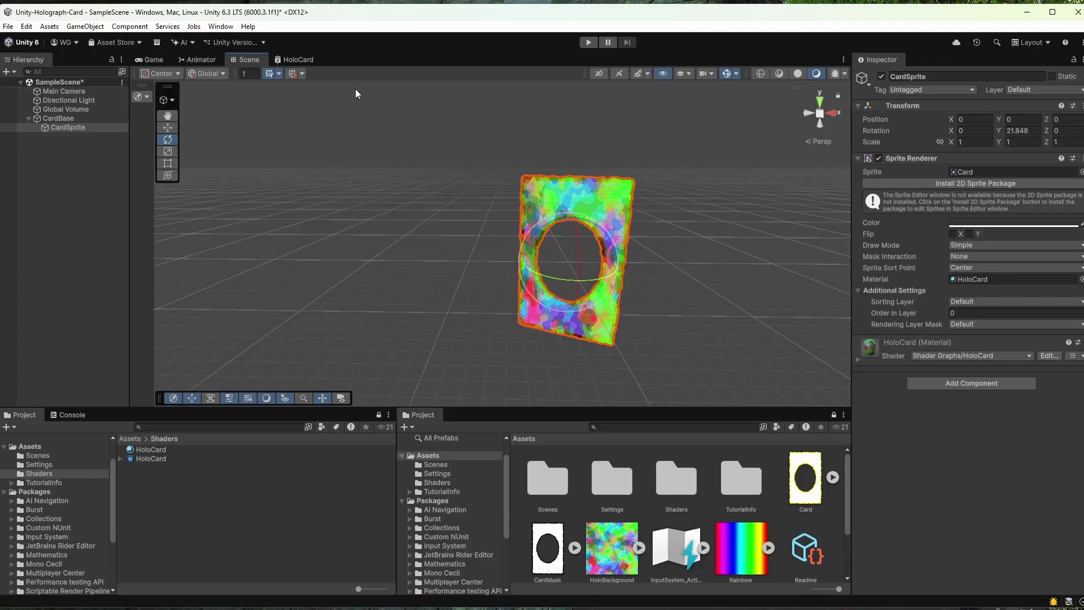
Add a View Direction node to the HoloCard graph in the empty area before the holoTexture nodes
{"action": "left_click", "coordinate": [290, 61]}
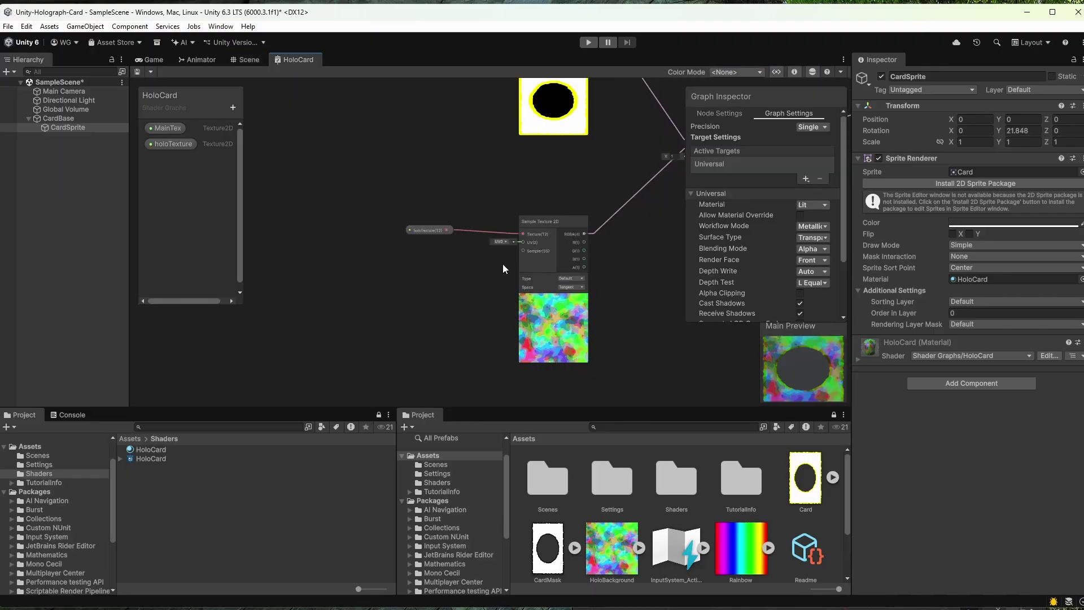
{"action": "scroll", "coordinate": [503, 263], "scroll_direction": "up", "scroll_amount": 2}
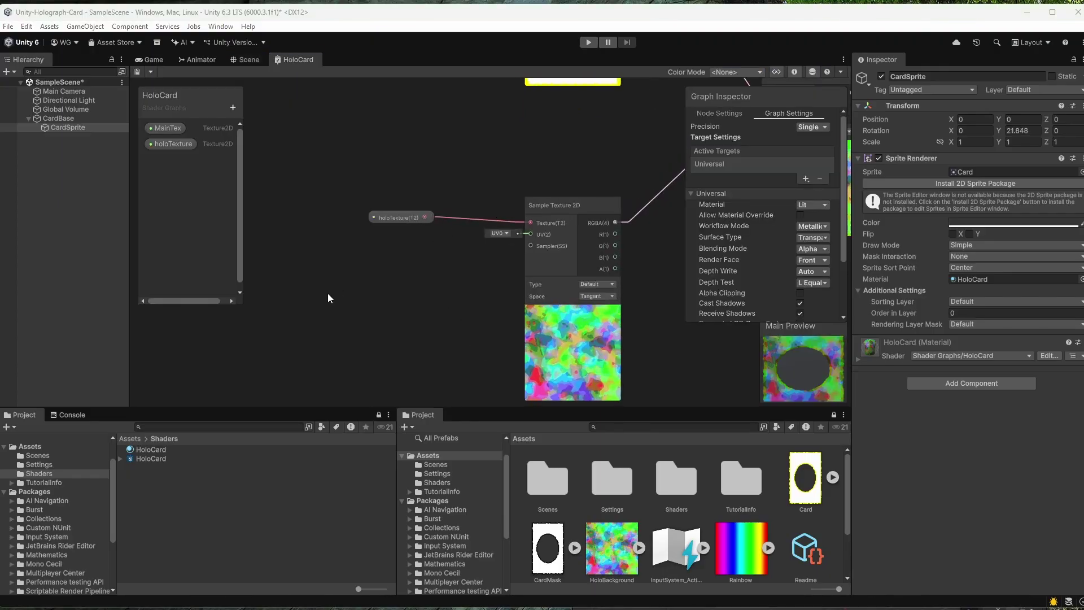
{"action": "middle_click_drag", "start_coordinate": [328, 298], "coordinate": [474, 270]}
{"action": "right_click", "coordinate": [286, 216]}
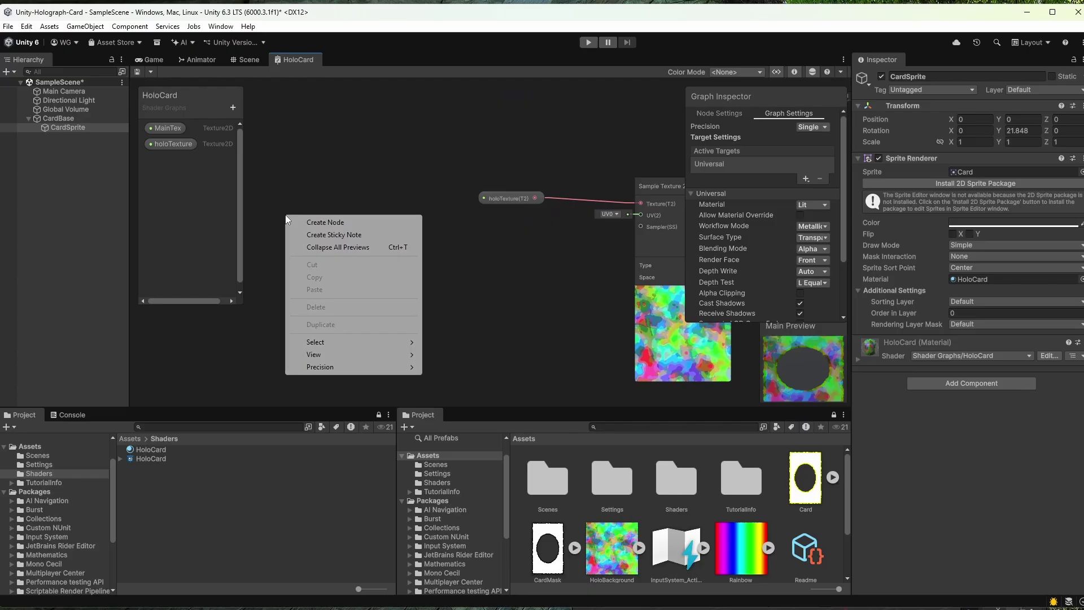
{"action": "left_click", "coordinate": [326, 221]}
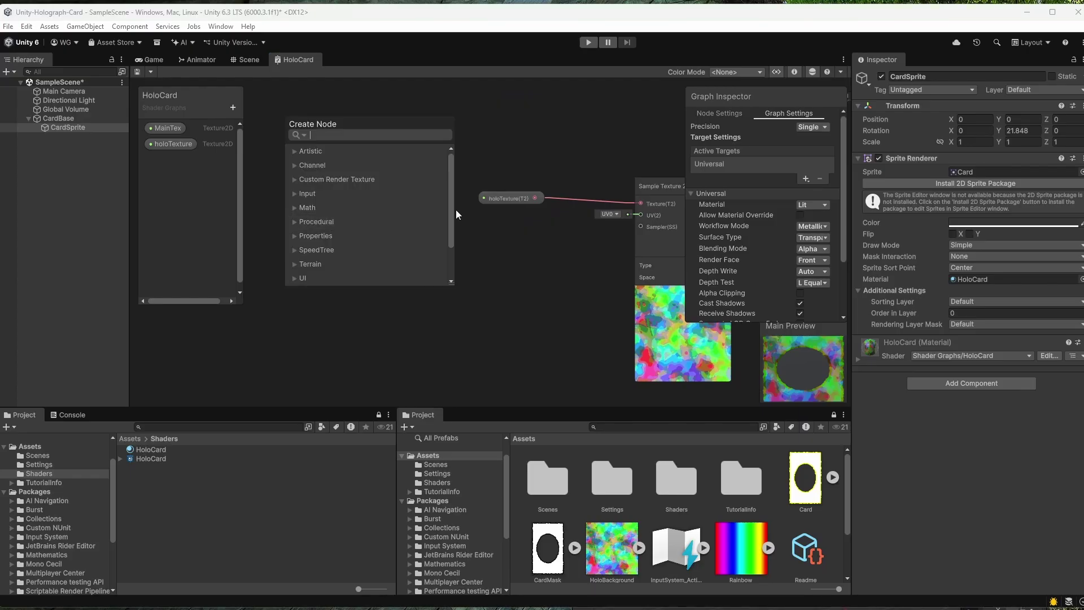
{"action": "type", "text": "viewdi"}
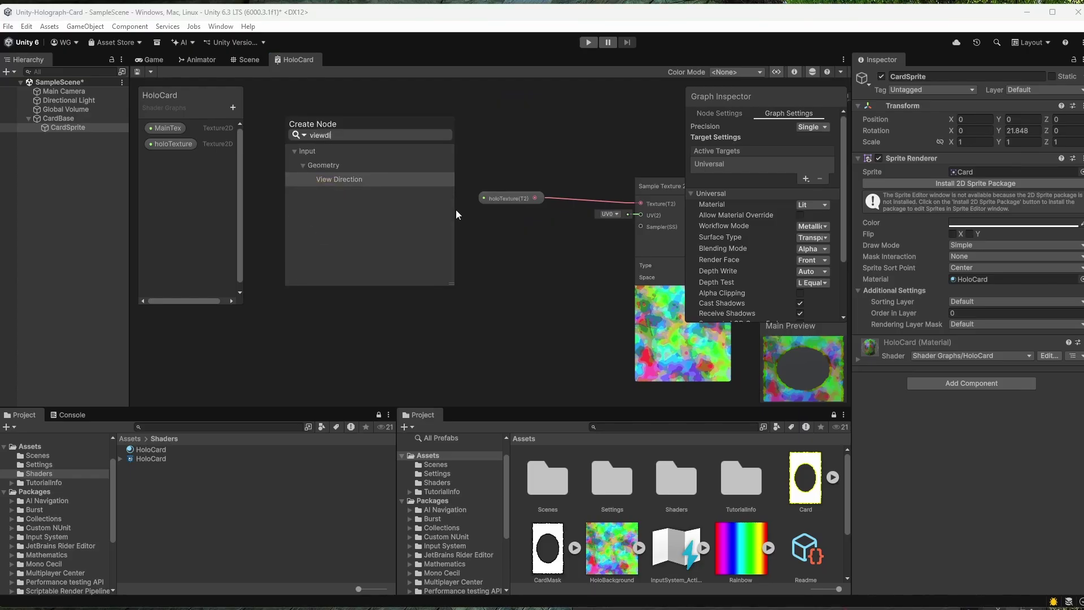
{"action": "key", "text": "Return"}
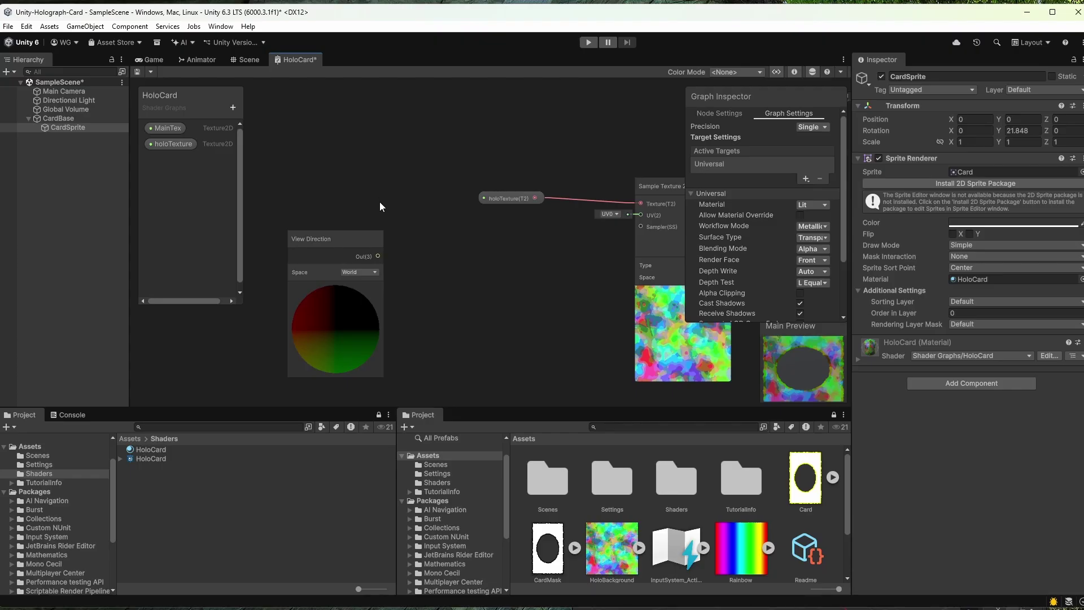
Set the View Direction node's Space to Tangent
{"action": "scroll", "coordinate": [395, 203], "scroll_direction": "down", "scroll_amount": 1}
{"action": "left_click", "coordinate": [366, 260]}
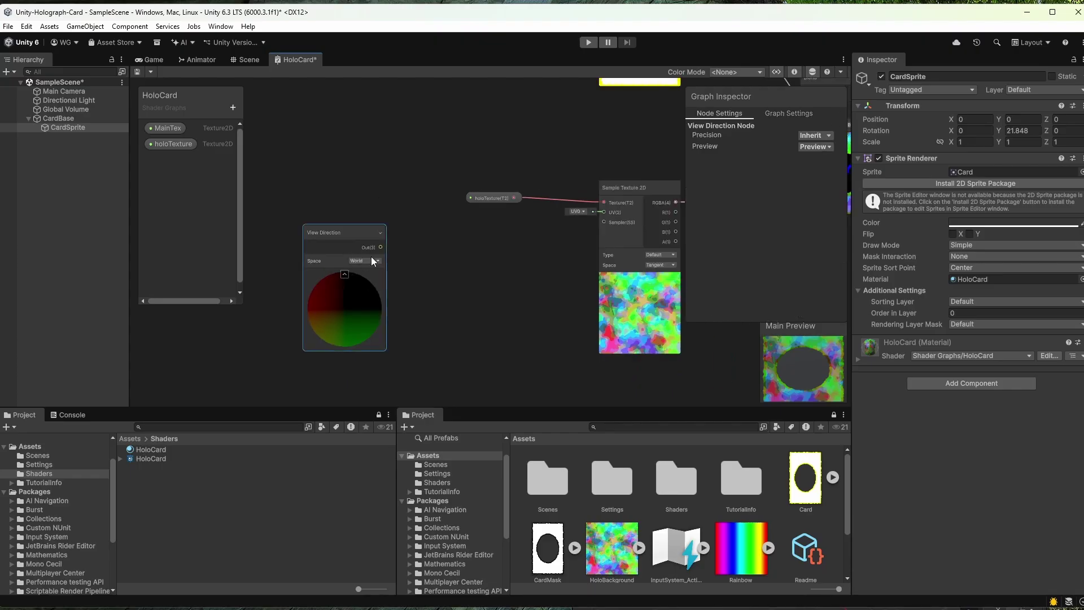
{"action": "left_click", "coordinate": [382, 309]}
{"action": "left_click", "coordinate": [433, 221]}
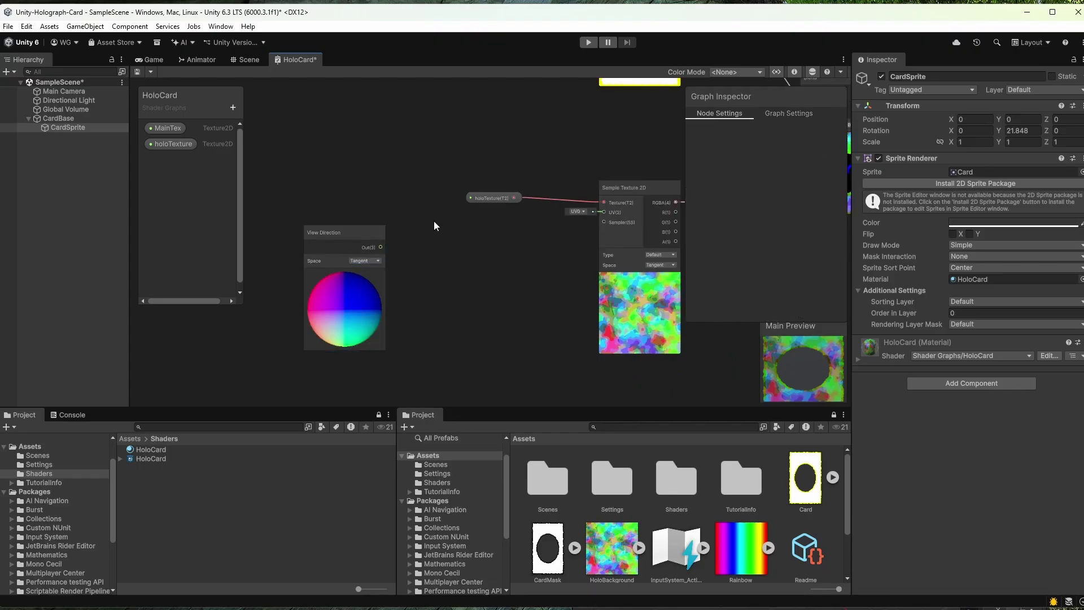
Move the View Direction node farther away from the holoTexture sampling nodes to make room between them
{"action": "scroll", "coordinate": [442, 236], "scroll_direction": "down", "scroll_amount": 1}
{"action": "middle_click_drag", "start_coordinate": [443, 238], "coordinate": [517, 208]}
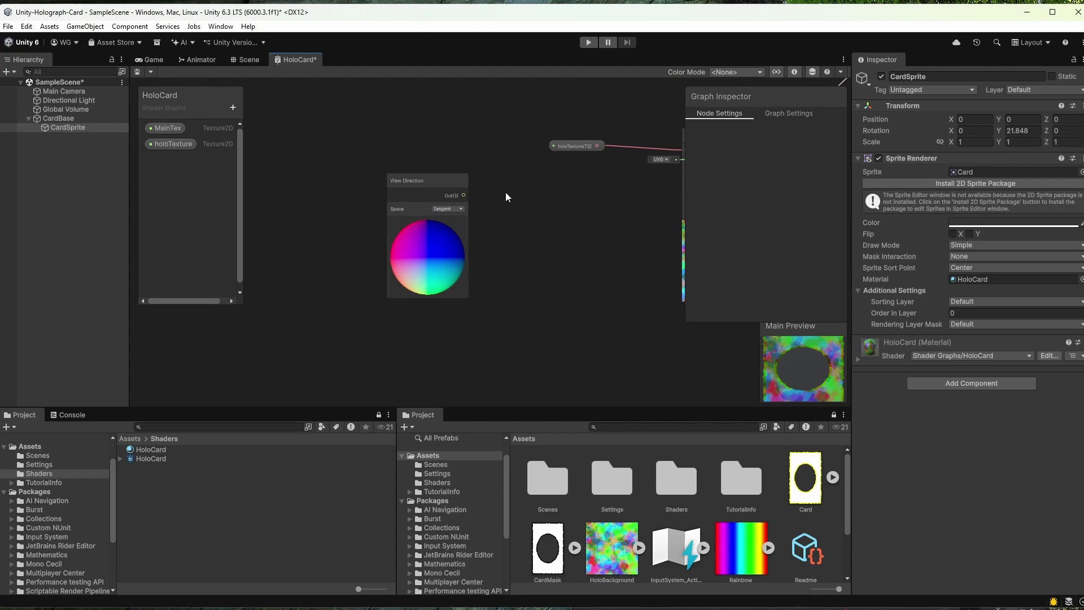
{"action": "left_click_drag", "start_coordinate": [443, 180], "coordinate": [325, 220]}
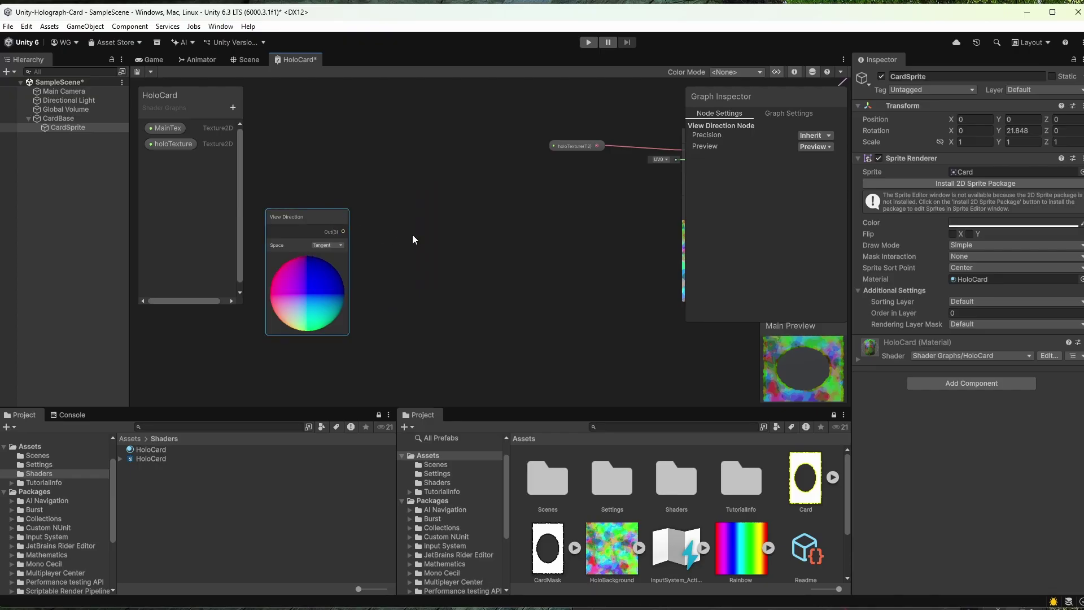
{"action": "scroll", "coordinate": [433, 230], "scroll_direction": "down", "scroll_amount": 2}
{"action": "middle_click_drag", "start_coordinate": [489, 234], "coordinate": [445, 208]}
{"action": "left_click", "coordinate": [499, 151]}
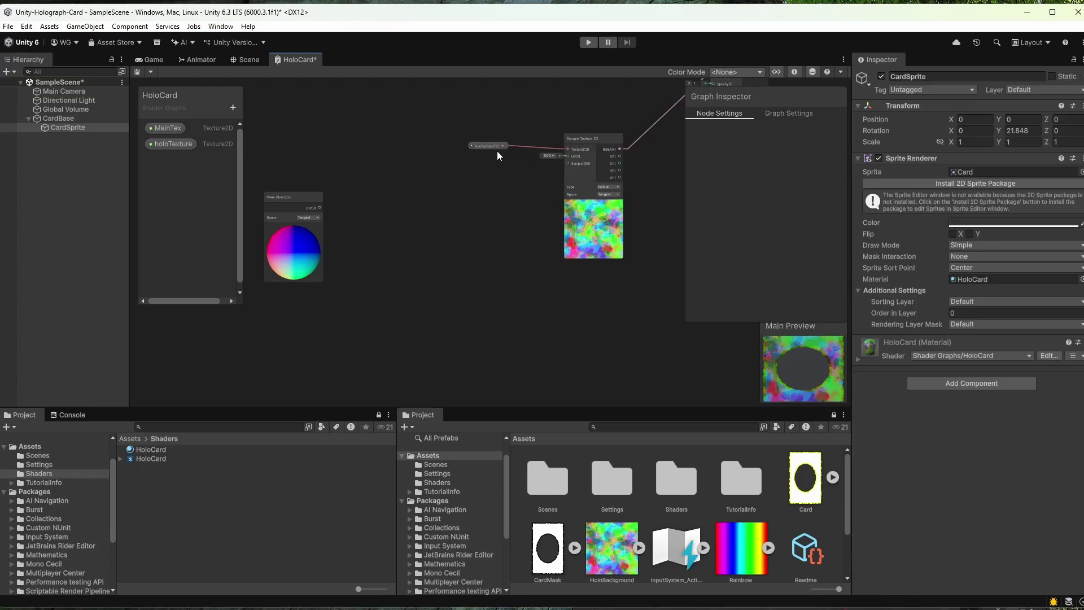
{"action": "left_click", "coordinate": [303, 195]}
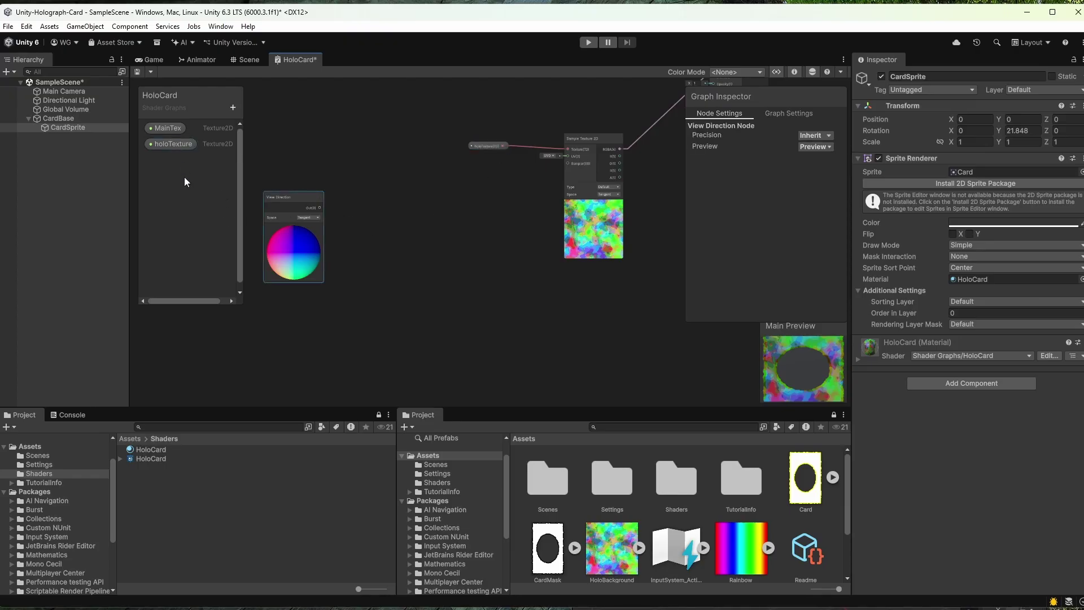
Add a Float property named viewDirectionScale to the HoloCard graph
{"action": "left_click", "coordinate": [232, 108]}
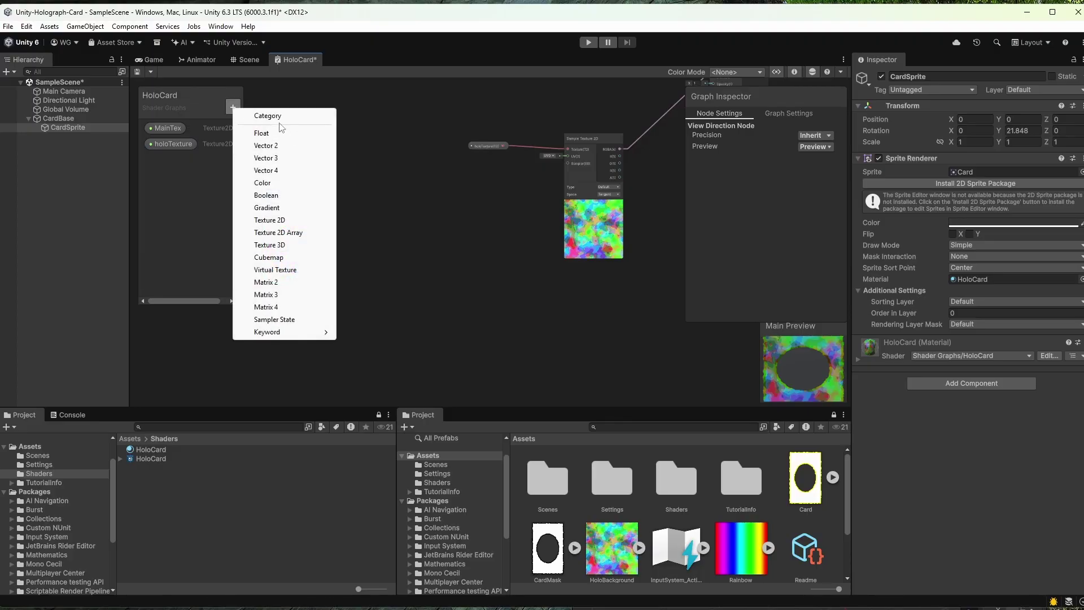
{"action": "left_click", "coordinate": [280, 134]}
{"action": "type", "text": "vi"}
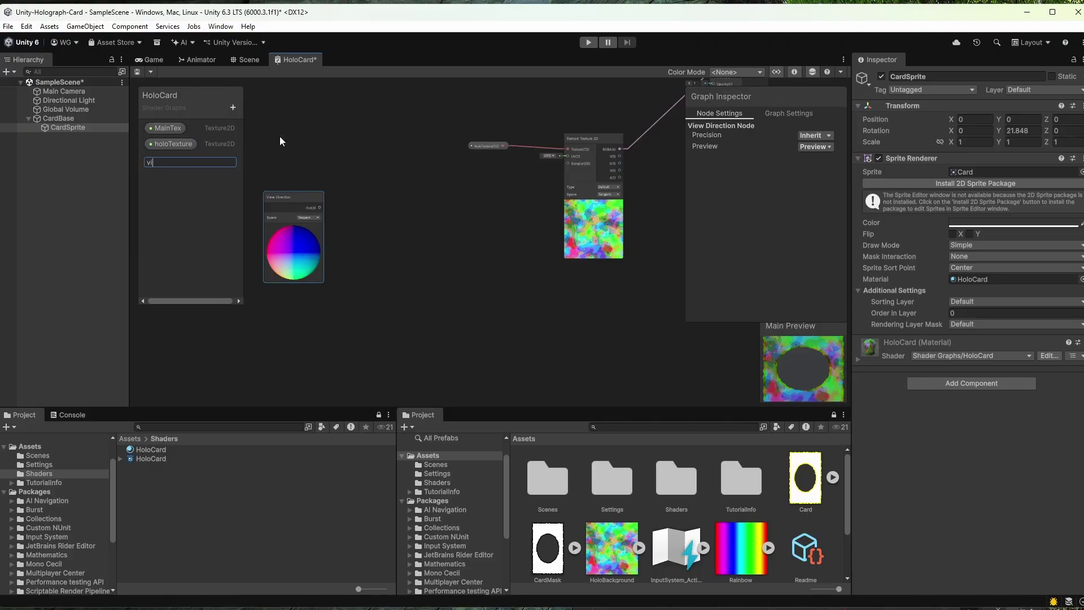
{"action": "type", "text": "ewDirectionScale"}
{"action": "key", "text": "Return"}
Place the viewDirectionScale property above the View Direction node and create a Multiply node from its output using input B
{"action": "left_click_drag", "start_coordinate": [192, 159], "coordinate": [391, 196]}
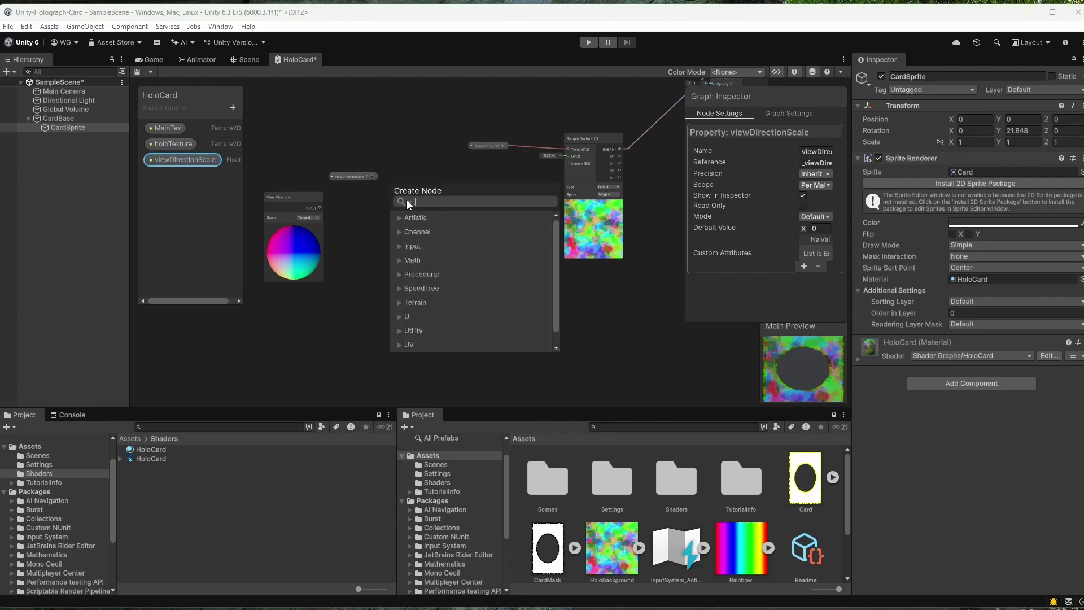
{"action": "type", "text": "mu"}
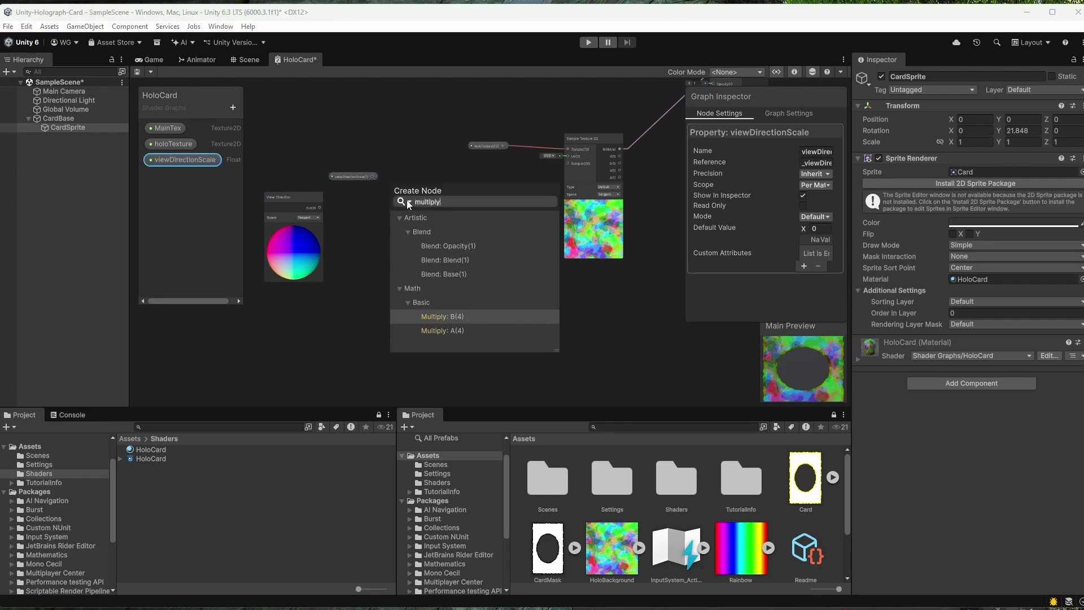
{"action": "type", "text": "ltiply"}
{"action": "key", "text": "Return"}
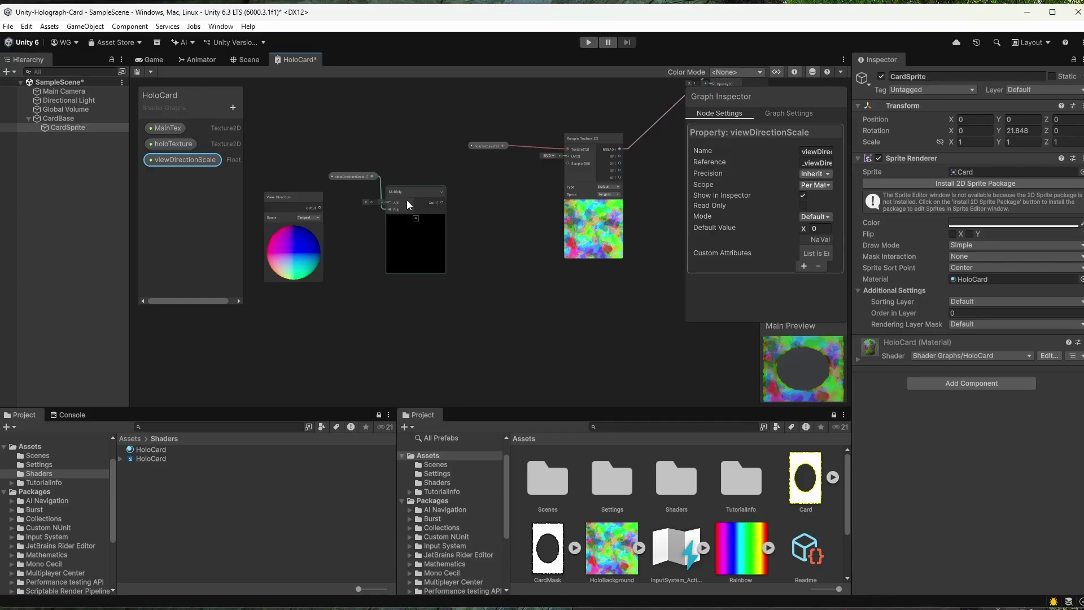
Connect View Direction's Out to Multiply's B and viewDirectionScale to A, moving the Multiply node farther from its inputs
{"action": "scroll", "coordinate": [382, 215], "scroll_direction": "up", "scroll_amount": 5}
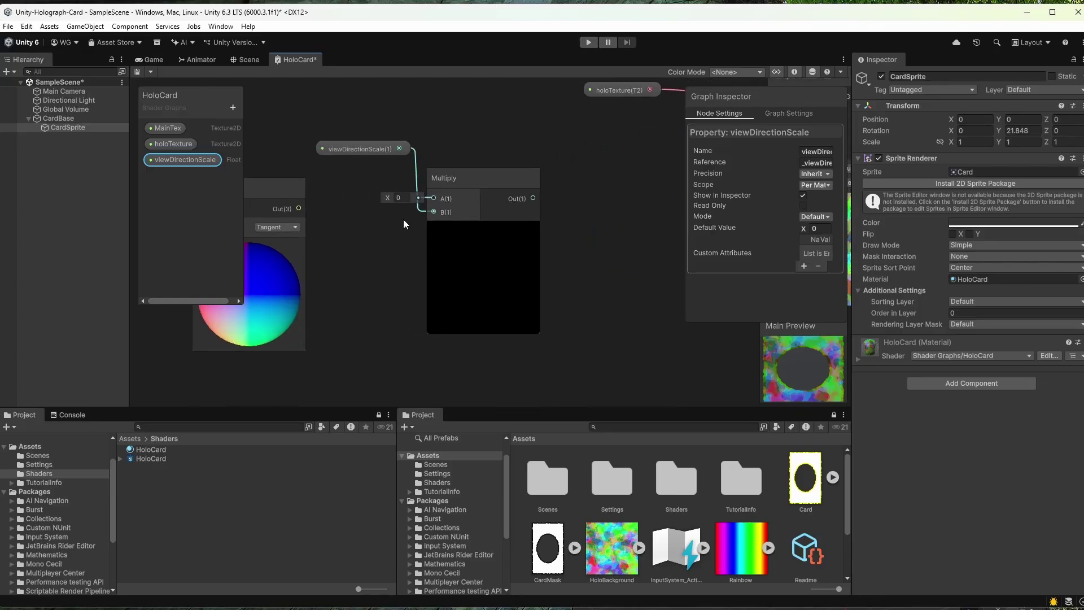
{"action": "left_click_drag", "start_coordinate": [309, 210], "coordinate": [441, 213]}
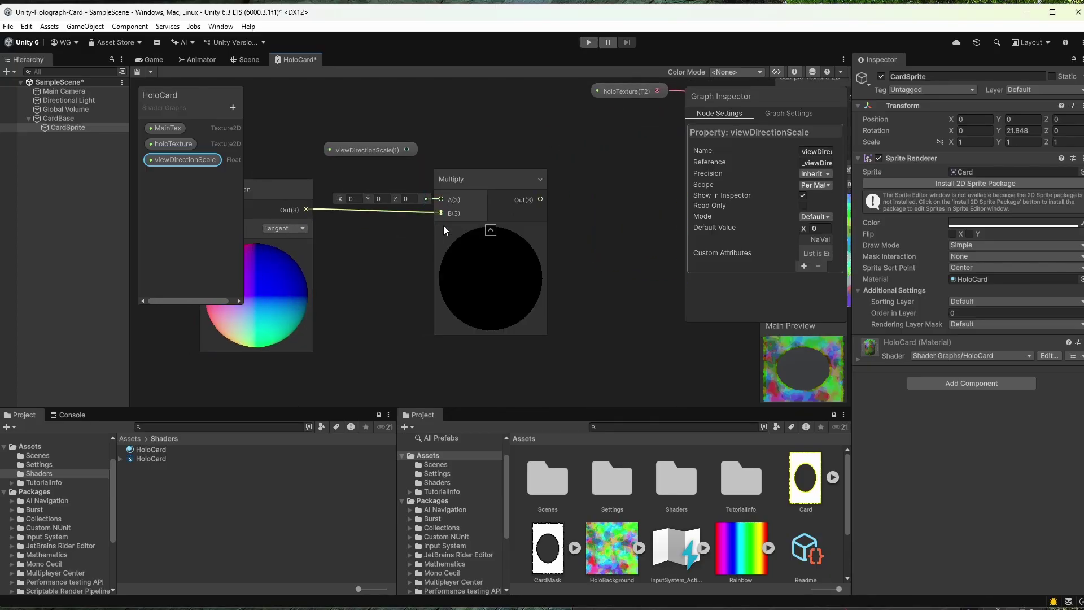
{"action": "middle_click_drag", "start_coordinate": [442, 144], "coordinate": [473, 154]}
{"action": "left_click_drag", "start_coordinate": [438, 160], "coordinate": [546, 184]}
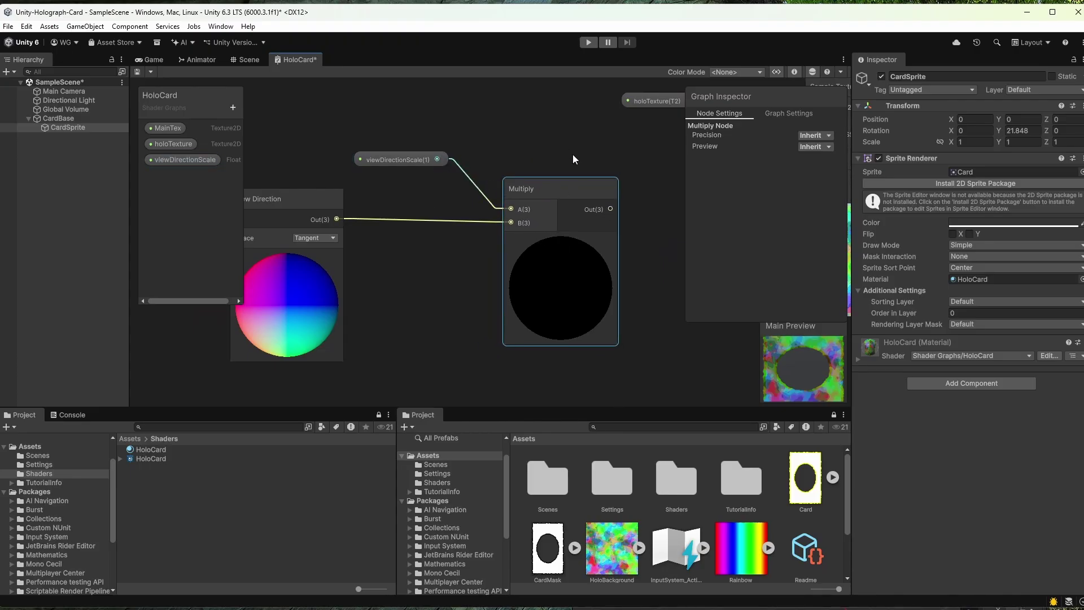
Set the viewDirectionScale property's default value to 0.75
{"action": "scroll", "coordinate": [572, 154], "scroll_direction": "down", "scroll_amount": 3}
{"action": "middle_click_drag", "start_coordinate": [571, 155], "coordinate": [418, 155]}
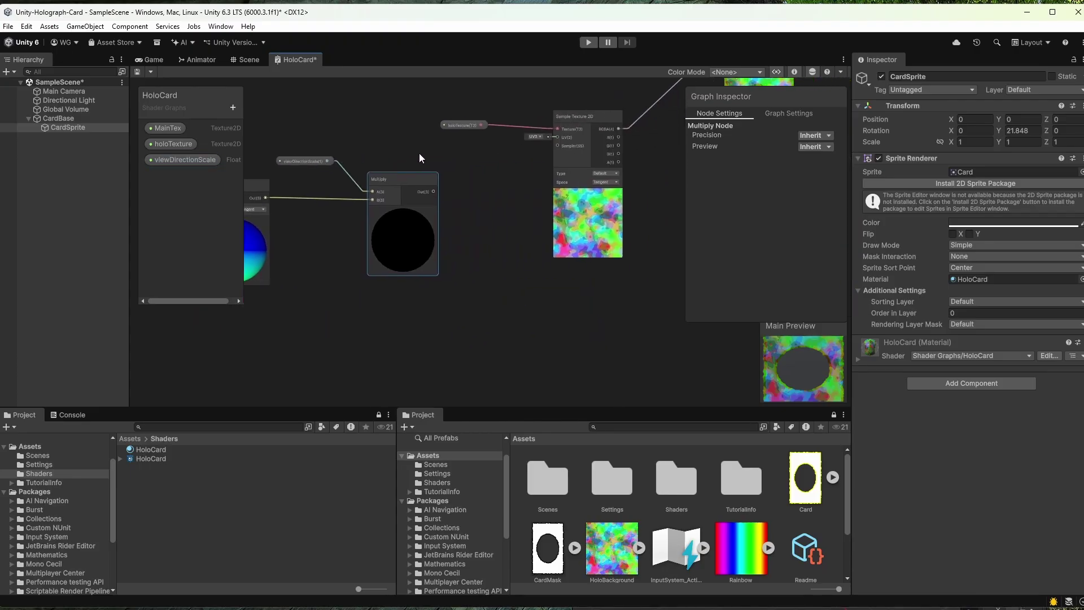
{"action": "left_click", "coordinate": [314, 160]}
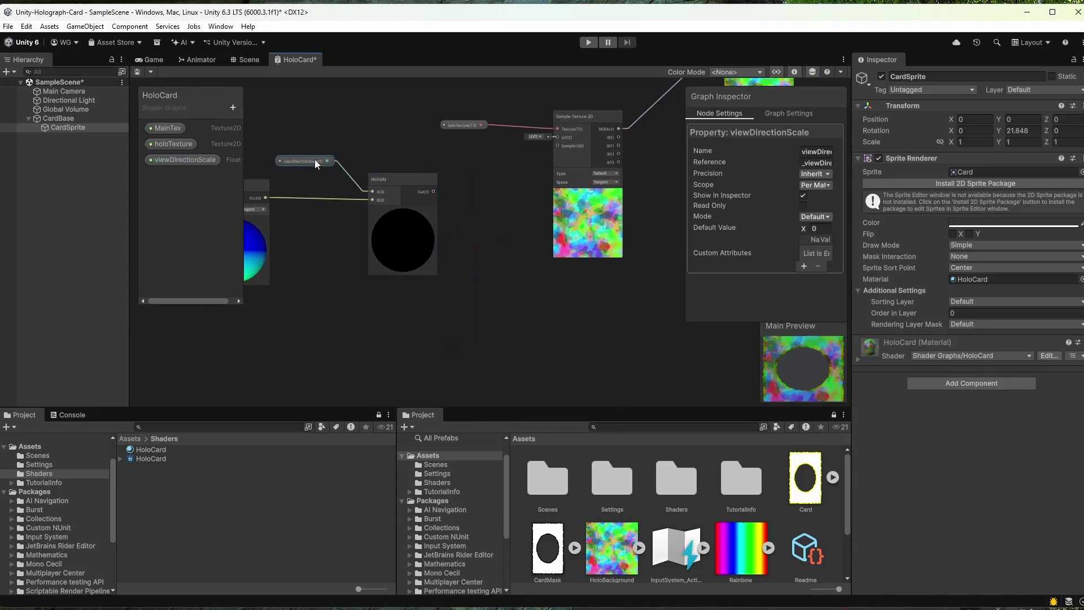
{"action": "left_click", "coordinate": [828, 228]}
{"action": "type", "text": "0.75"}
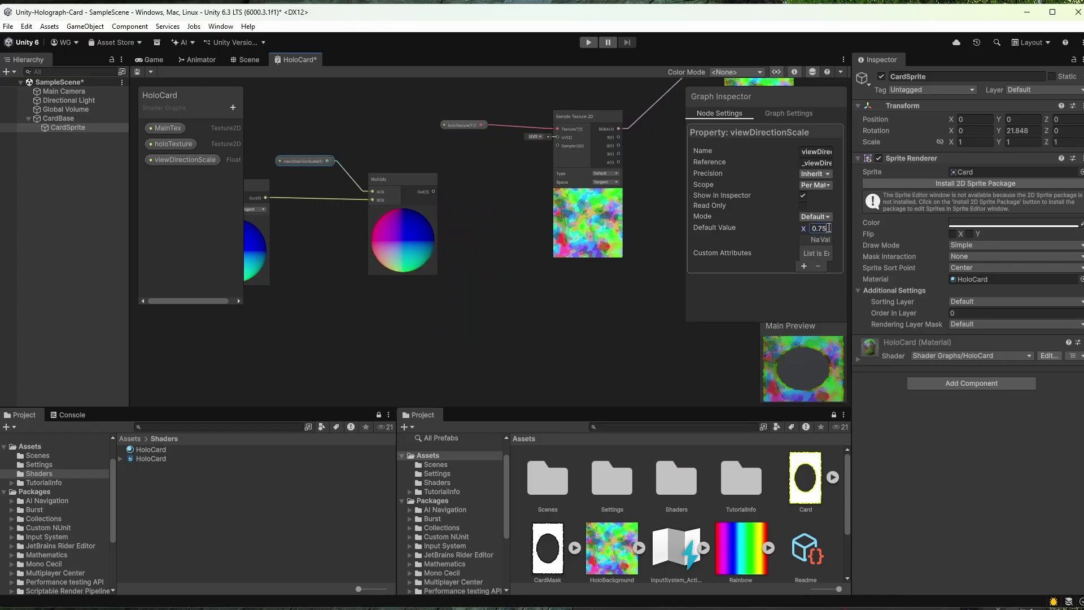
Lower the viewDirectionScale property's default value to about 0.6
{"action": "middle_click_drag", "start_coordinate": [450, 310], "coordinate": [527, 298]}
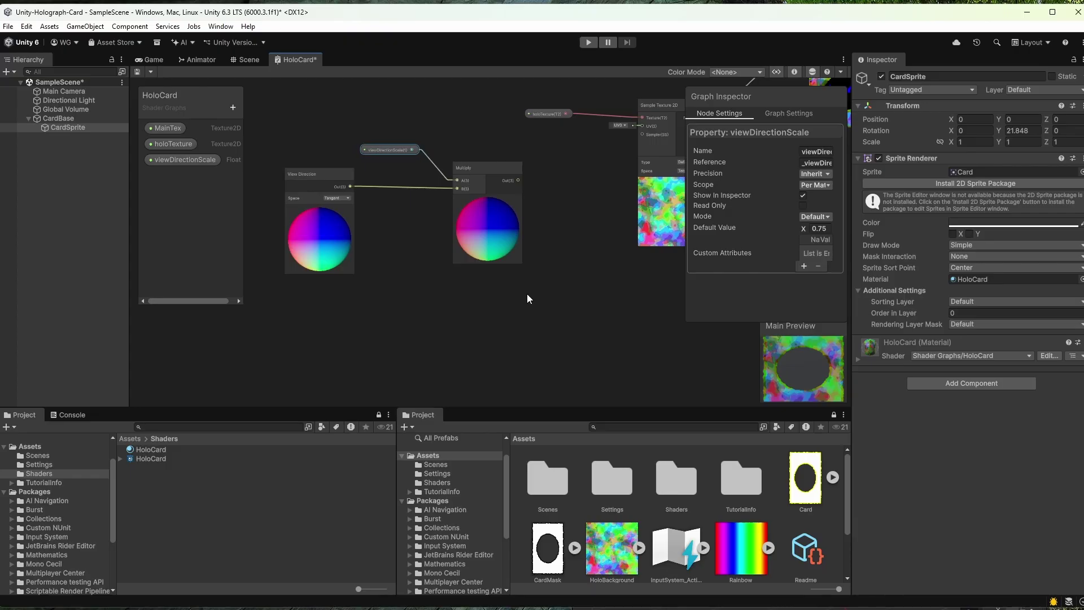
{"action": "mouse_move", "coordinate": [804, 231]}
{"action": "left_mouse_down"}
{"action": "mouse_move", "coordinate": [935, 226]}
{"action": "mouse_move", "coordinate": [506, 236]}
{"action": "mouse_move", "coordinate": [828, 236]}
{"action": "mouse_move", "coordinate": [804, 235]}
{"action": "left_mouse_up"}
{"action": "left_click_drag", "start_coordinate": [300, 131], "coordinate": [370, 230]}
{"action": "scroll", "coordinate": [476, 187], "scroll_direction": "down", "scroll_amount": 2}
{"action": "middle_click_drag", "start_coordinate": [475, 192], "coordinate": [439, 196]}
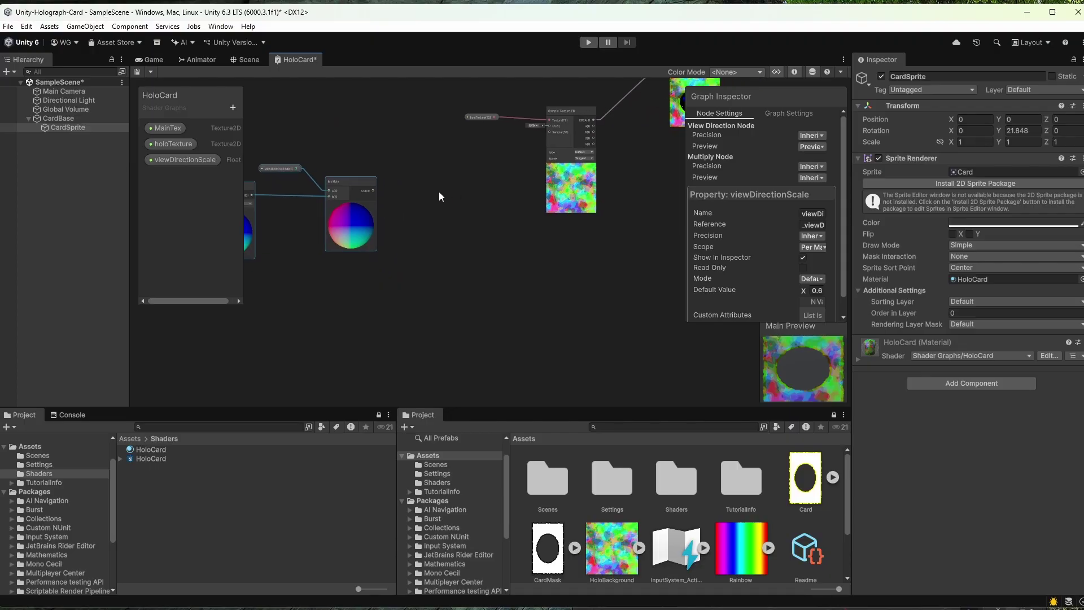
{"action": "left_click", "coordinate": [456, 253]}
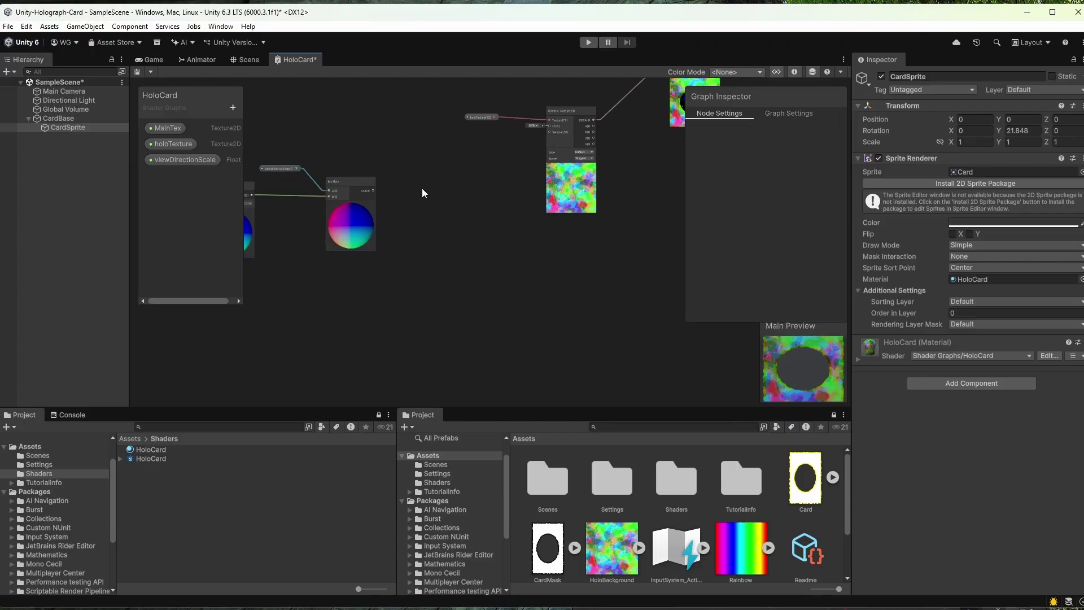
Move the Multiply node together with the viewDirectionScale node closer to the View Direction node
{"action": "middle_click_drag", "start_coordinate": [414, 203], "coordinate": [516, 193]}
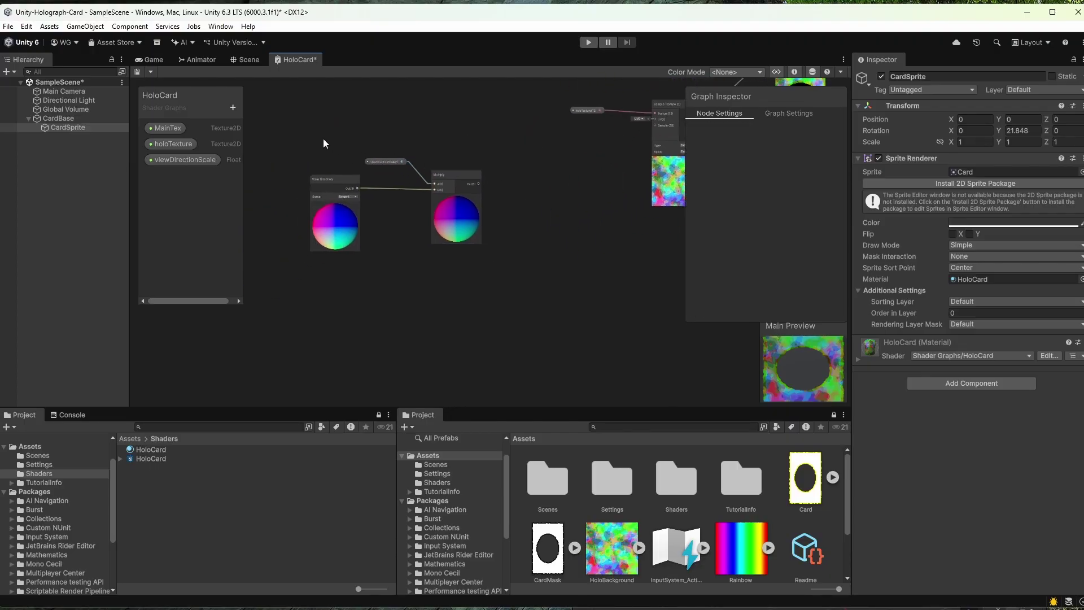
{"action": "left_click_drag", "start_coordinate": [499, 205], "coordinate": [499, 205]}
{"action": "left_click_drag", "start_coordinate": [462, 121], "coordinate": [419, 221]}
{"action": "left_click_drag", "start_coordinate": [393, 294], "coordinate": [393, 295]}
{"action": "left_click_drag", "start_coordinate": [462, 174], "coordinate": [426, 170]}
{"action": "left_click", "coordinate": [473, 182]}
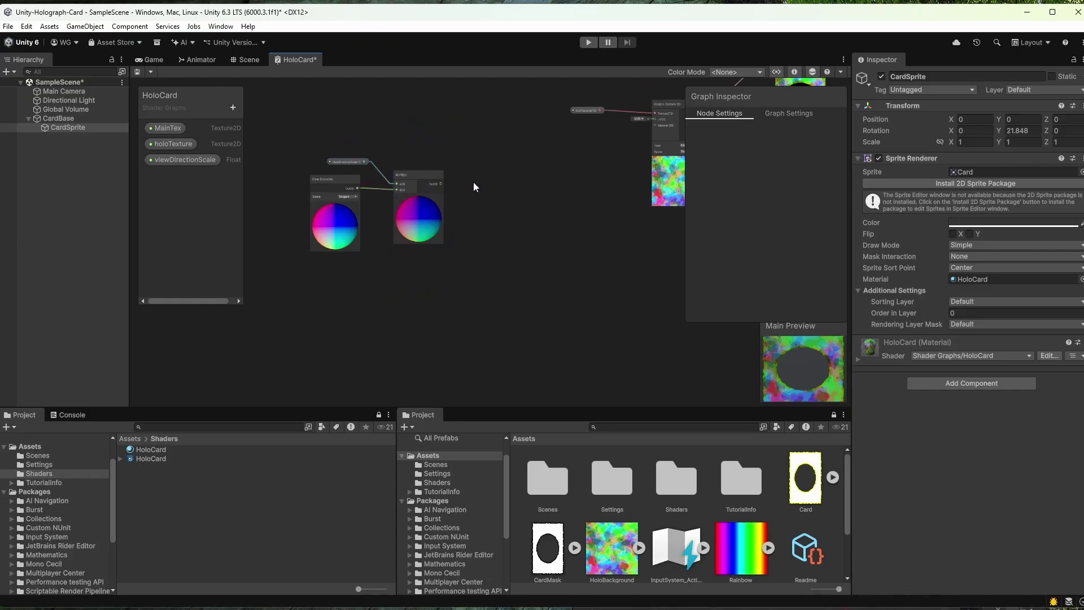
Create a Simple Noise node beside the Multiply node
{"action": "right_click", "coordinate": [474, 187]}
{"action": "left_click", "coordinate": [545, 190]}
{"action": "type", "text": "N"}
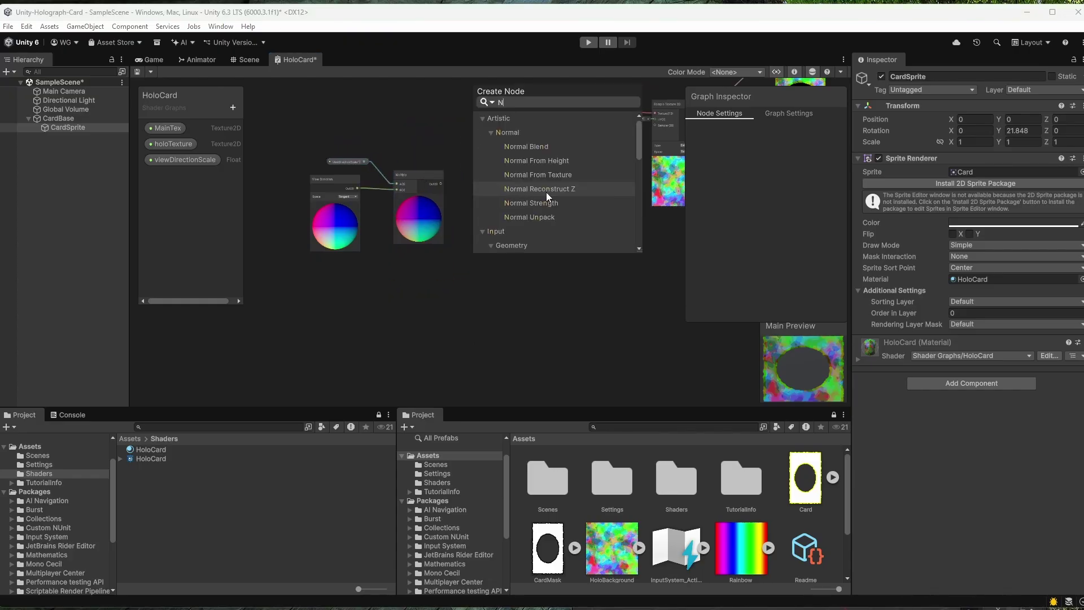
{"action": "type", "text": "oise"}
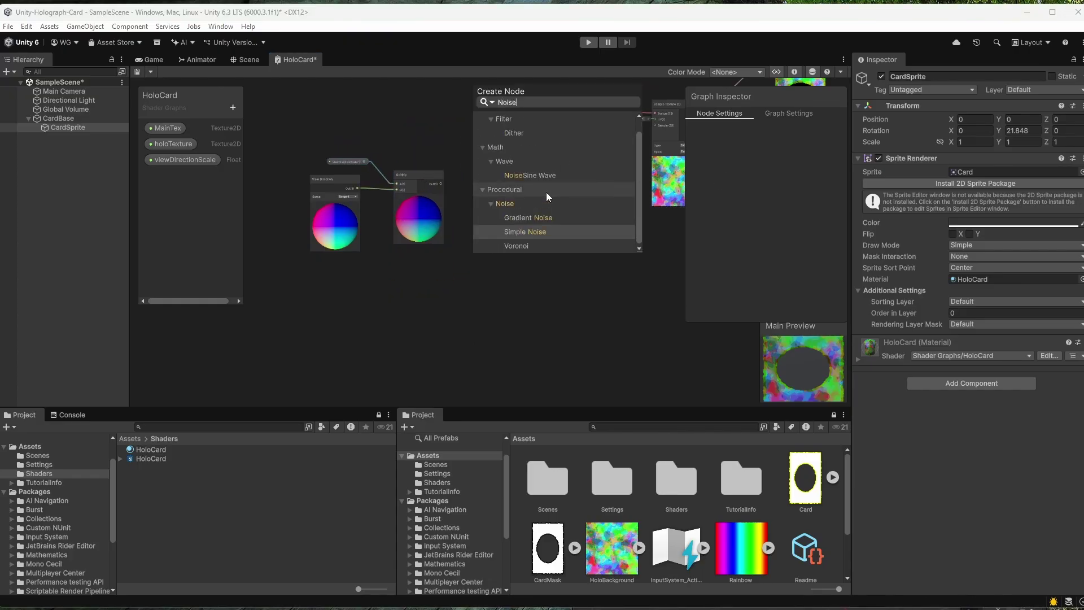
{"action": "left_click", "coordinate": [538, 233]}
{"action": "double_click", "coordinate": [535, 231]}
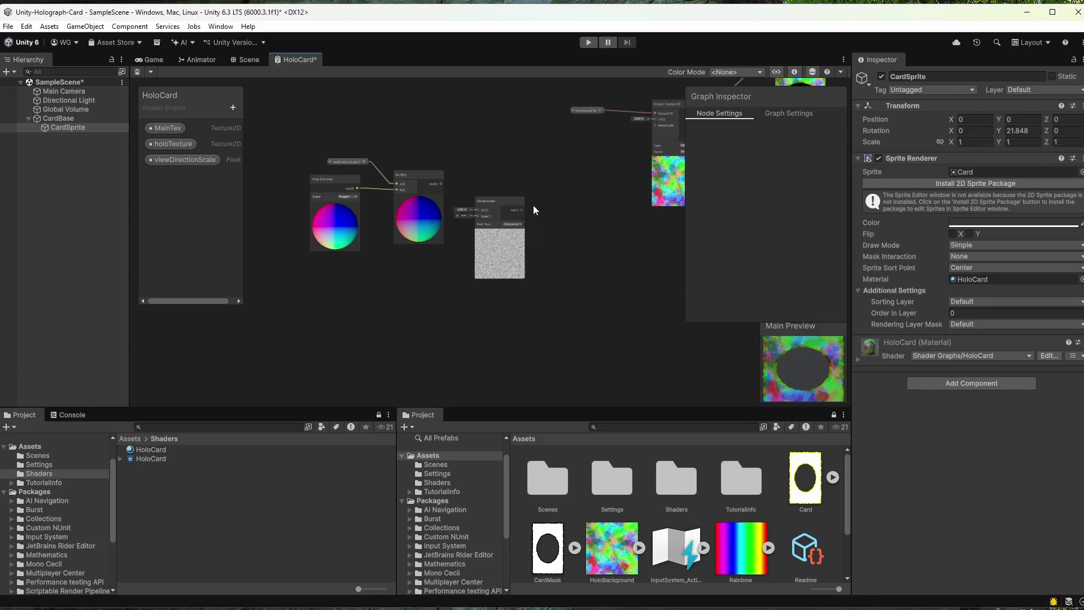
Move the Simple Noise node farther from the Multiply node and connect Multiply's Out to its UV input
{"action": "scroll", "coordinate": [466, 161], "scroll_direction": "up", "scroll_amount": 5}
{"action": "middle_click_drag", "start_coordinate": [509, 229], "coordinate": [493, 146]}
{"action": "left_click_drag", "start_coordinate": [502, 180], "coordinate": [557, 134]}
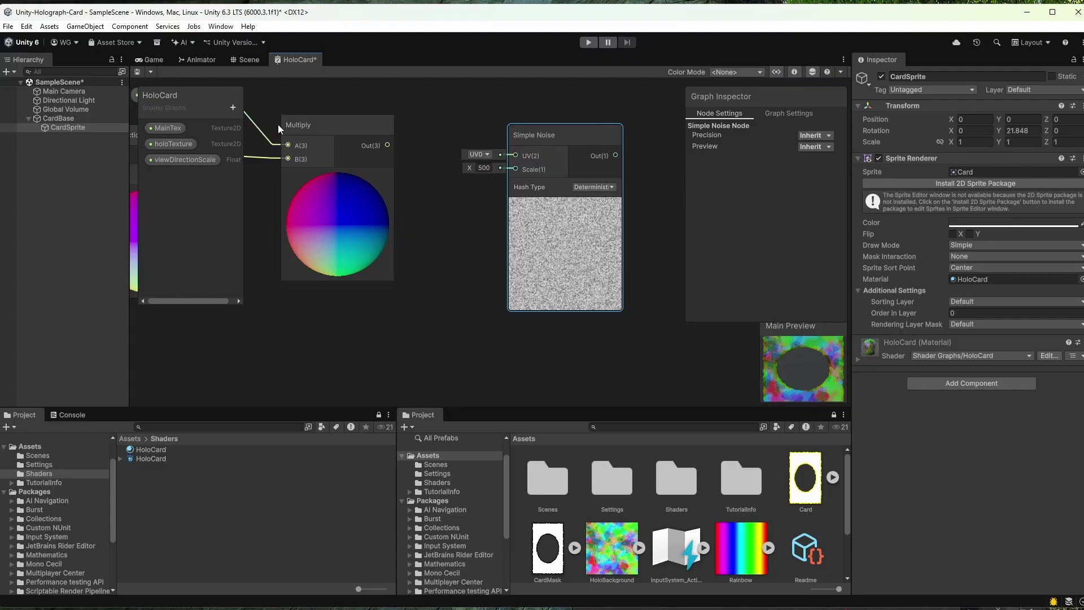
{"action": "middle_click_drag", "start_coordinate": [333, 119], "coordinate": [375, 101]}
{"action": "left_click_drag", "start_coordinate": [438, 136], "coordinate": [565, 145]}
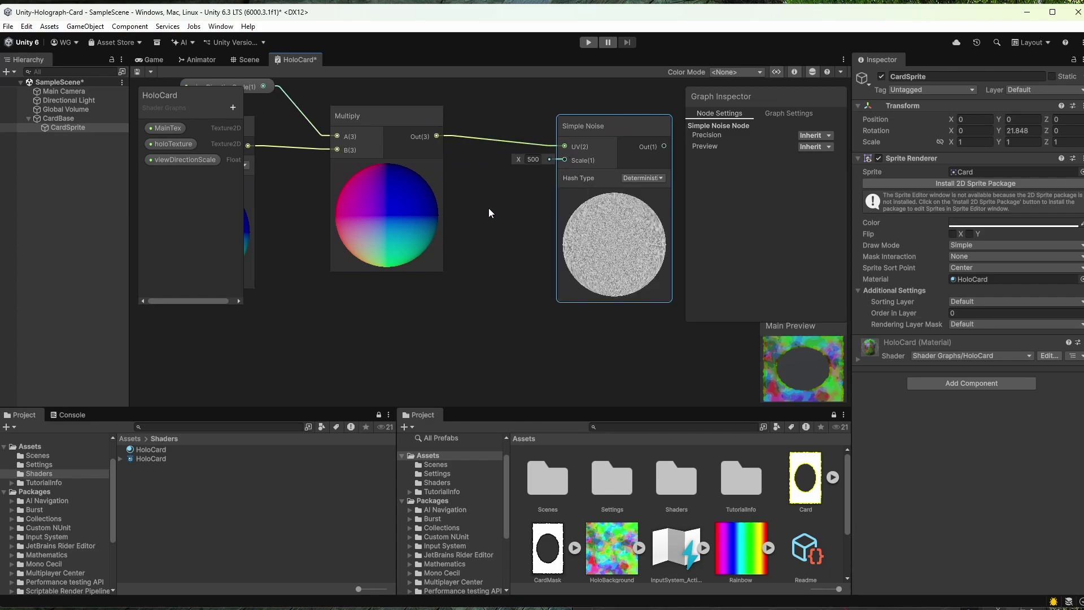
Add a Float property named noiseSize, place it in the graph and connect it to Simple Noise's Scale input
{"action": "scroll", "coordinate": [488, 208], "scroll_direction": "down", "scroll_amount": 3}
{"action": "middle_click_drag", "start_coordinate": [464, 221], "coordinate": [437, 211]}
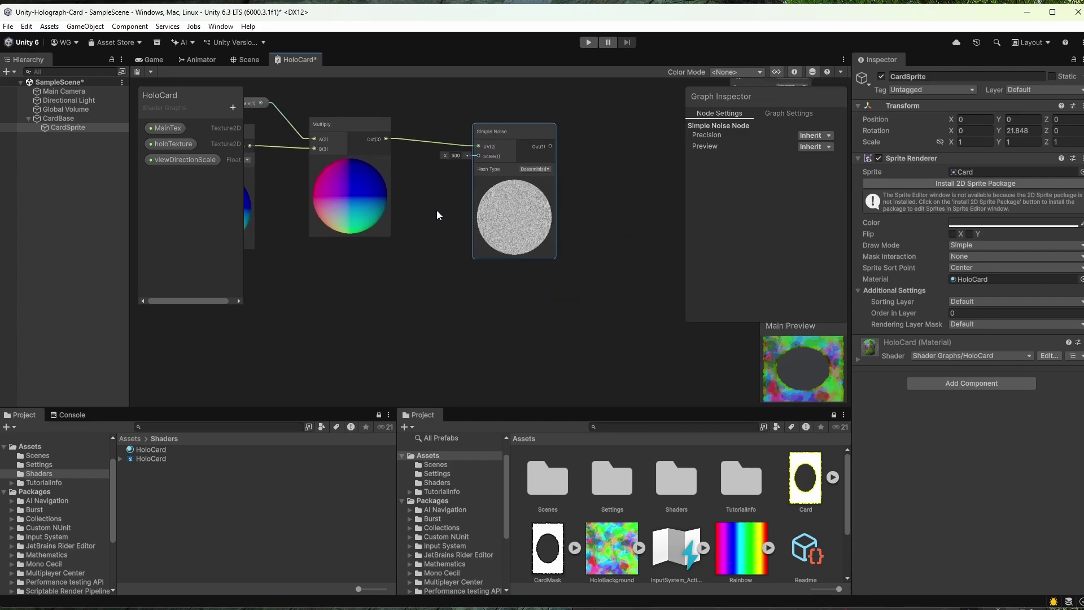
{"action": "left_click", "coordinate": [232, 107]}
{"action": "left_click", "coordinate": [305, 134]}
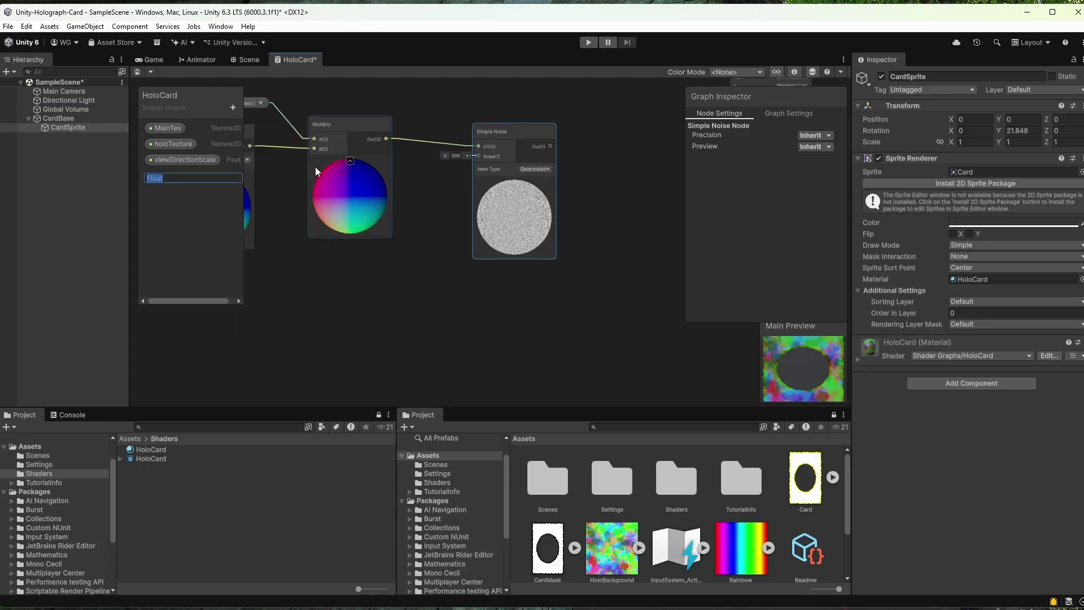
{"action": "type", "text": "noiseSize"}
{"action": "key", "text": "Return"}
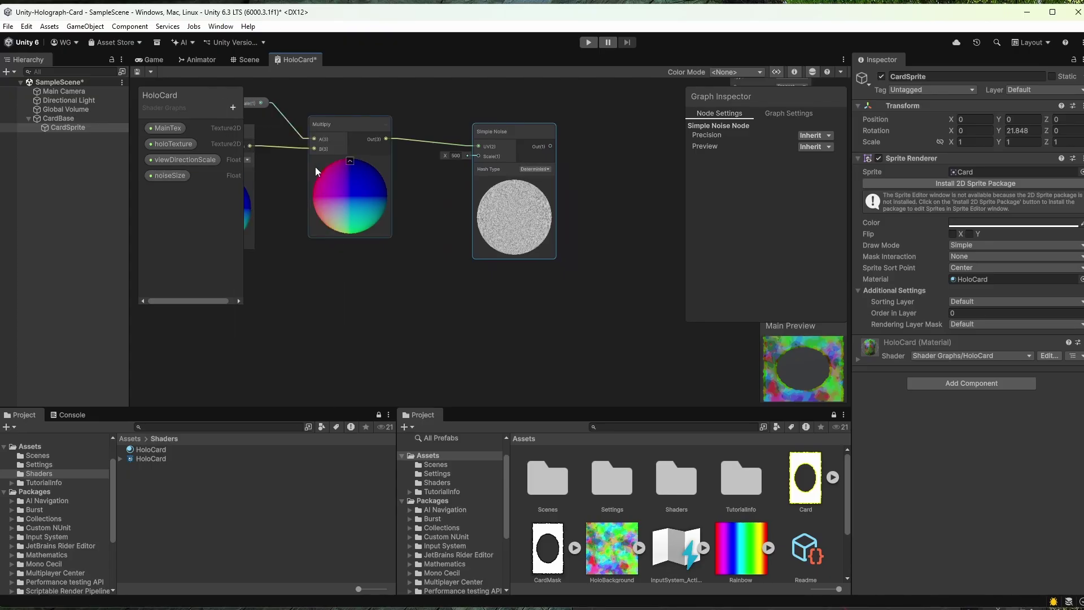
{"action": "left_click", "coordinate": [192, 175]}
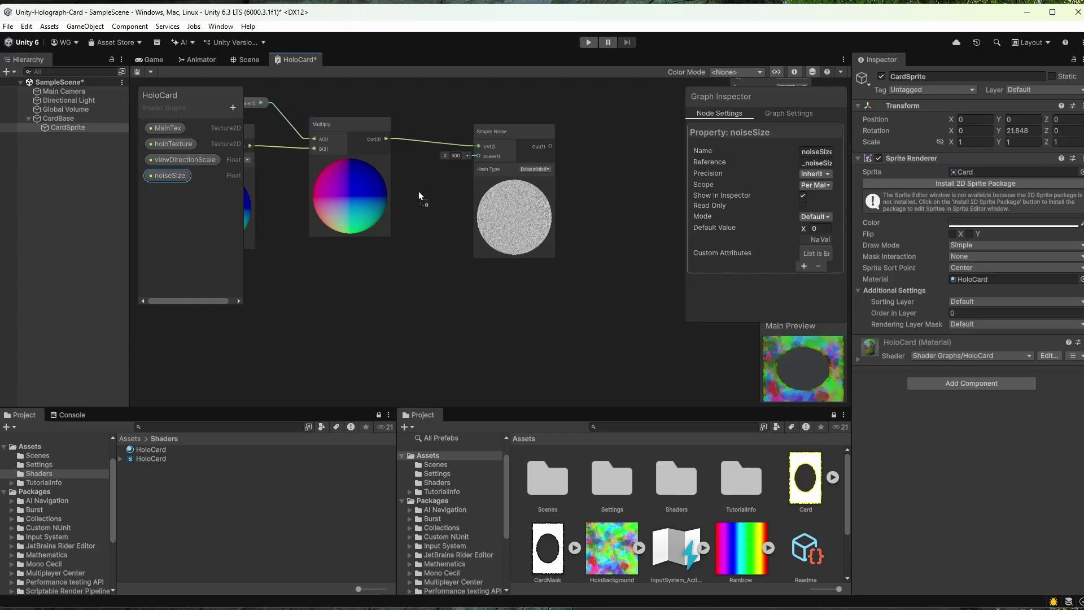
{"action": "left_click_drag", "start_coordinate": [422, 178], "coordinate": [560, 171]}
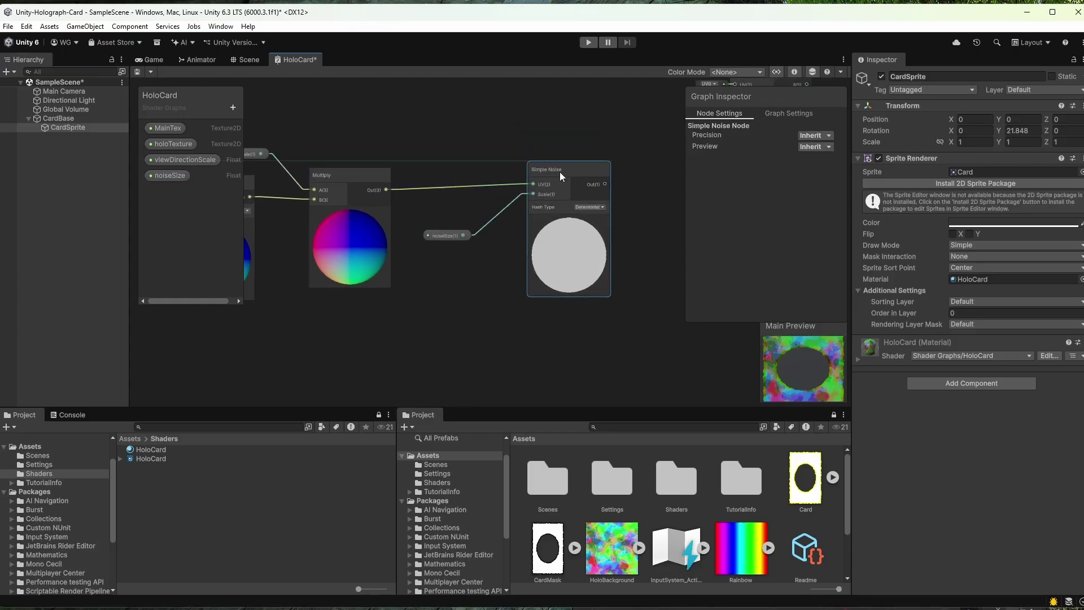
Raise the noiseSize property's default value to about 144, judging the pattern in the Simple Noise preview
{"action": "left_click", "coordinate": [447, 234]}
{"action": "scroll", "coordinate": [604, 274], "scroll_direction": "up", "scroll_amount": 8}
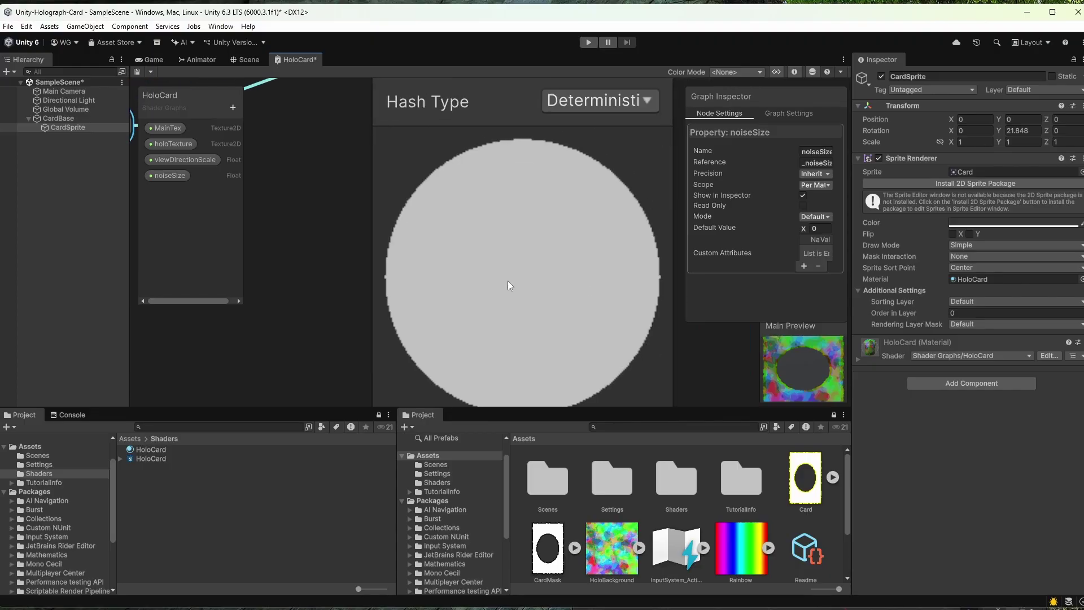
{"action": "scroll", "coordinate": [506, 273], "scroll_direction": "down", "scroll_amount": 2}
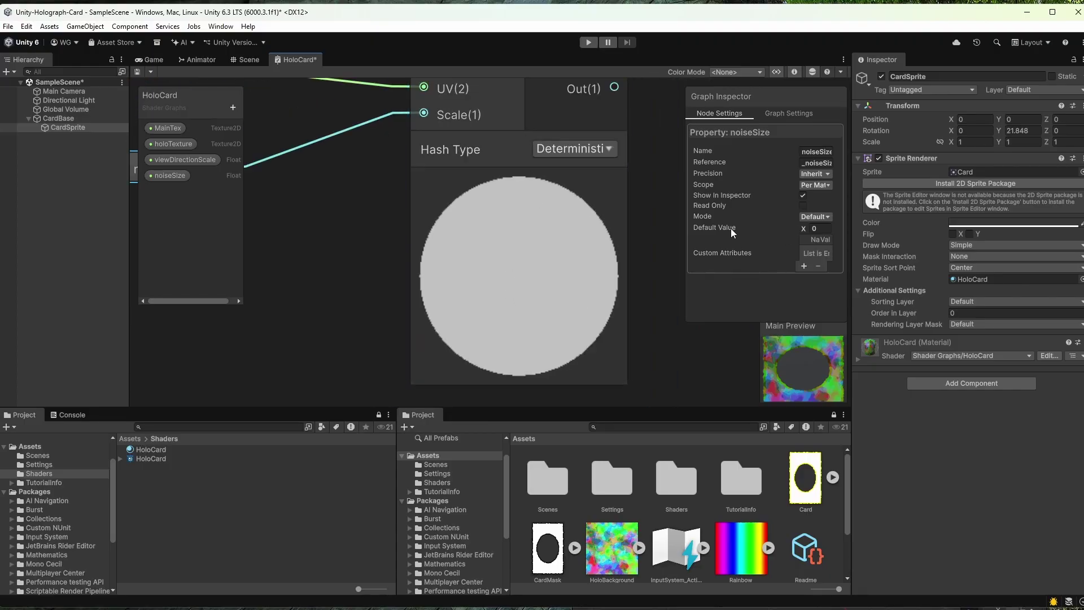
{"action": "left_click_drag", "start_coordinate": [806, 228], "coordinate": [957, 240]}
{"action": "left_click_drag", "start_coordinate": [811, 230], "coordinate": [1083, 232]}
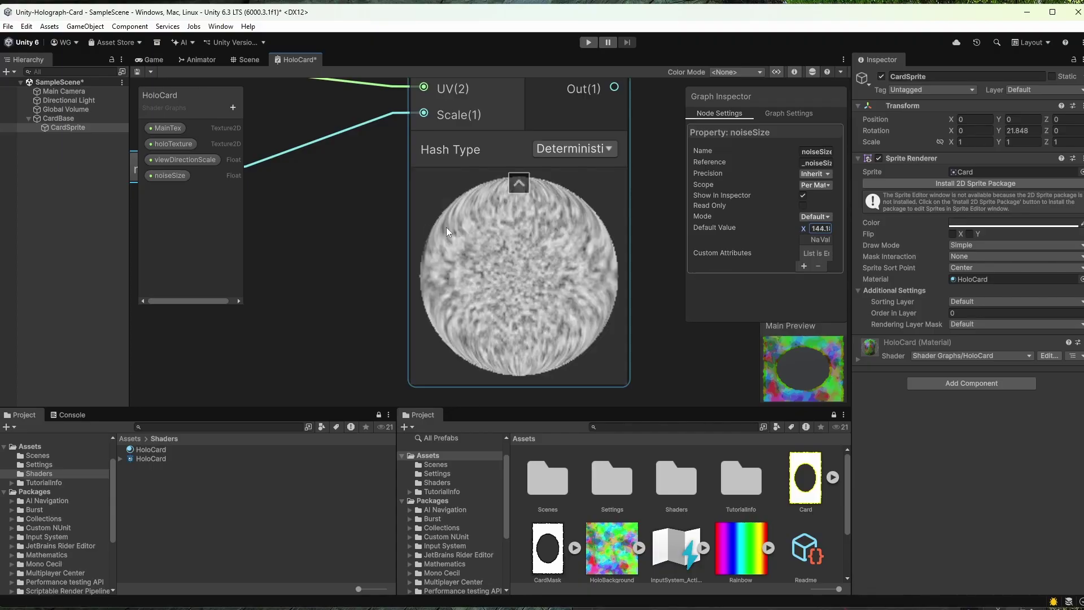
Align the Simple Noise and noiseSize nodes with Multiply, and move the whole view direction chain farther from the holoTexture nodes
{"action": "scroll", "coordinate": [372, 222], "scroll_direction": "down", "scroll_amount": 5}
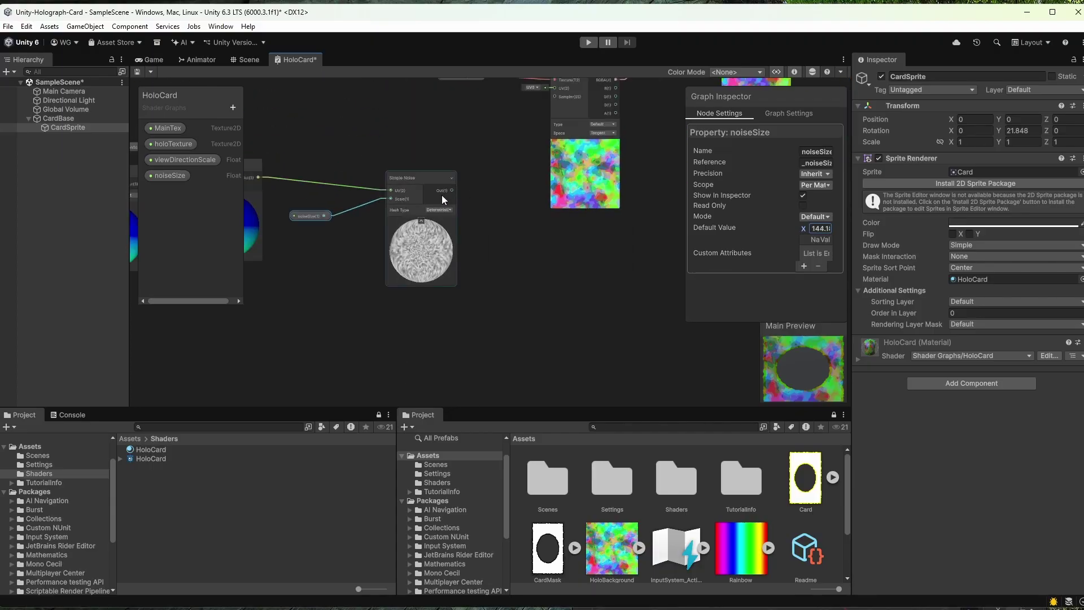
{"action": "middle_click_drag", "start_coordinate": [473, 146], "coordinate": [563, 171]}
{"action": "left_click_drag", "start_coordinate": [567, 170], "coordinate": [411, 333]}
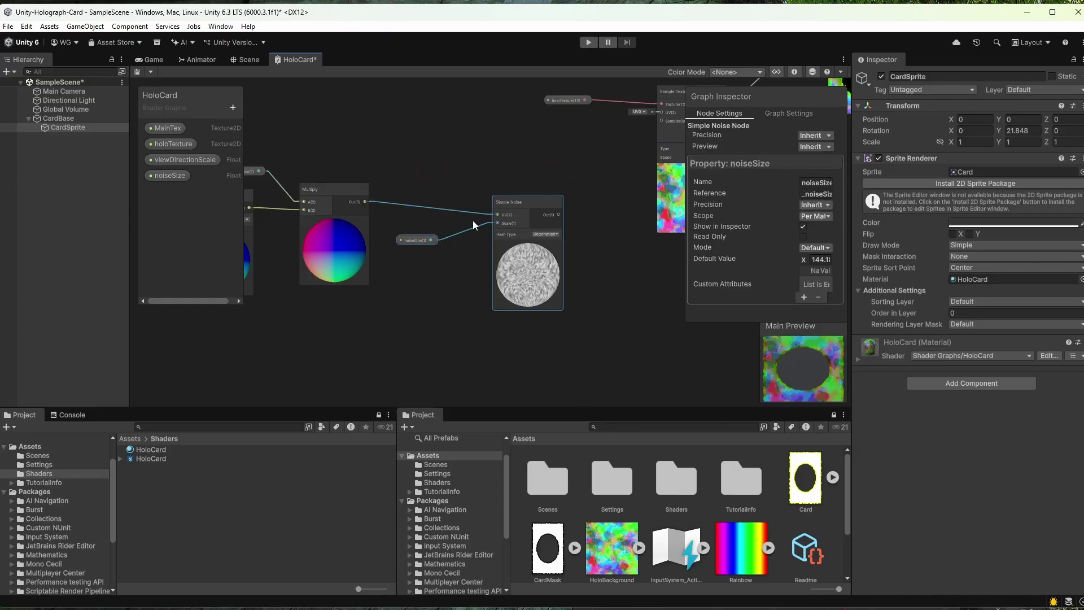
{"action": "mouse_move", "coordinate": [401, 239]}
{"action": "left_mouse_down"}
{"action": "mouse_move", "coordinate": [422, 160]}
{"action": "mouse_move", "coordinate": [417, 228]}
{"action": "left_mouse_up"}
{"action": "middle_click_drag", "start_coordinate": [383, 145], "coordinate": [486, 152]}
{"action": "left_click_drag", "start_coordinate": [285, 140], "coordinate": [546, 342]}
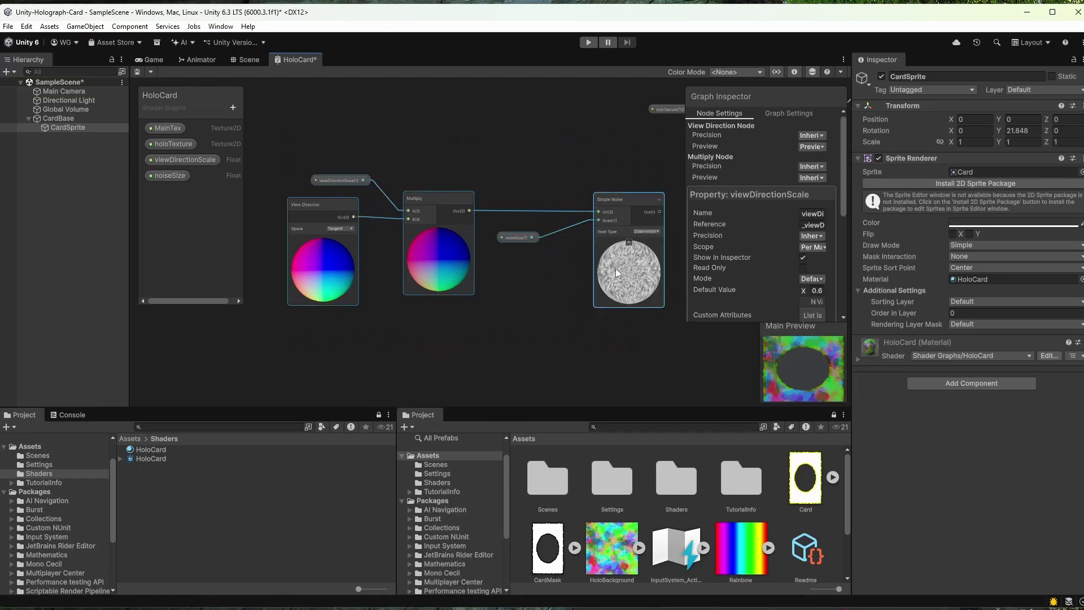
{"action": "middle_click_drag", "start_coordinate": [615, 268], "coordinate": [408, 210]}
{"action": "scroll", "coordinate": [576, 226], "scroll_direction": "down", "scroll_amount": 4}
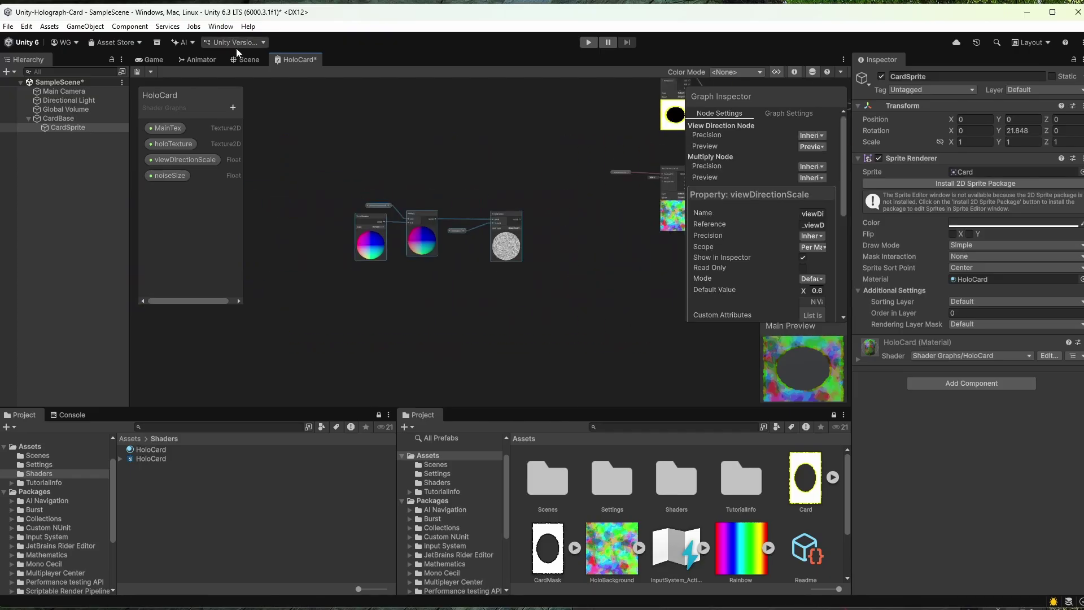
Maximize the HoloCard graph window and frame the space between Simple Noise and the holoTexture sampler
{"action": "right_click", "coordinate": [293, 60]}
{"action": "left_click", "coordinate": [319, 65]}
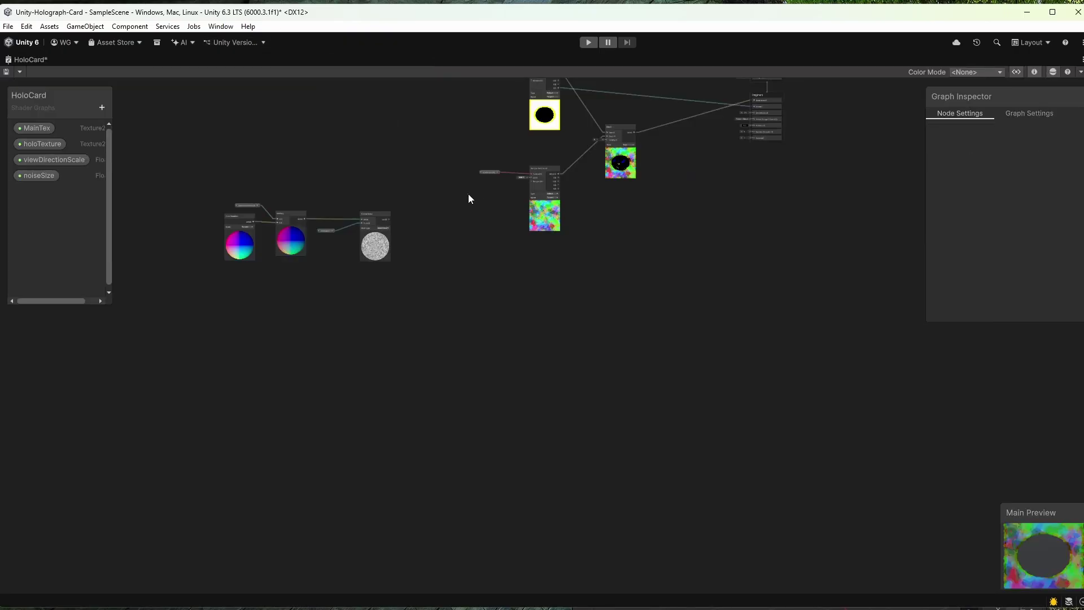
{"action": "scroll", "coordinate": [402, 237], "scroll_direction": "up", "scroll_amount": 4}
{"action": "middle_click_drag", "start_coordinate": [423, 194], "coordinate": [430, 317]}
Create a Tiling And Offset node and place it between Simple Noise and the holoTexture's Sample Texture 2D node
{"action": "right_click", "coordinate": [389, 201]}
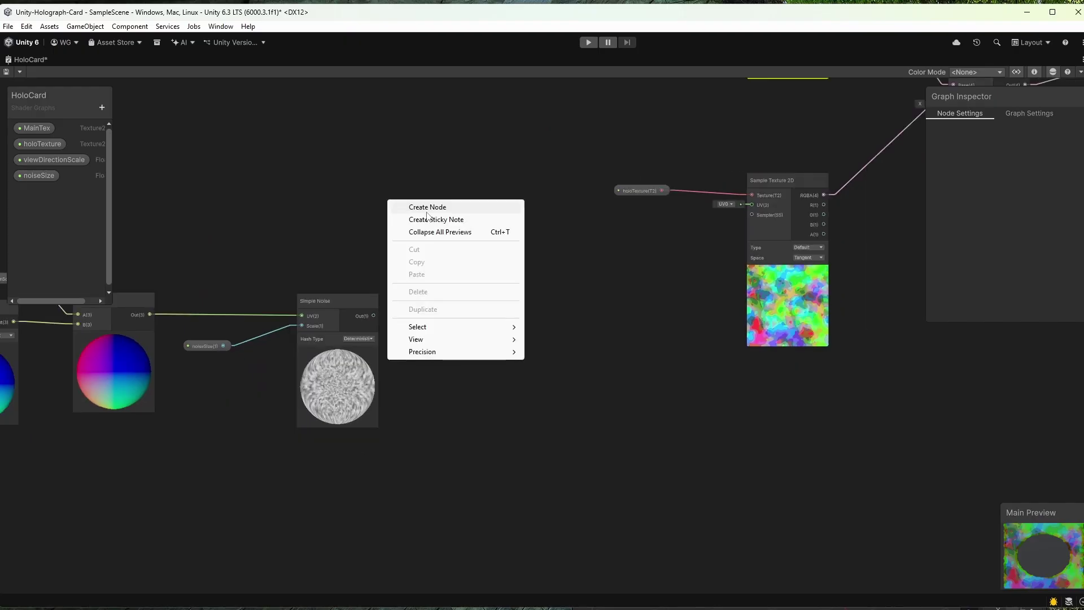
{"action": "left_click", "coordinate": [427, 207]}
{"action": "type", "text": "Tile"}
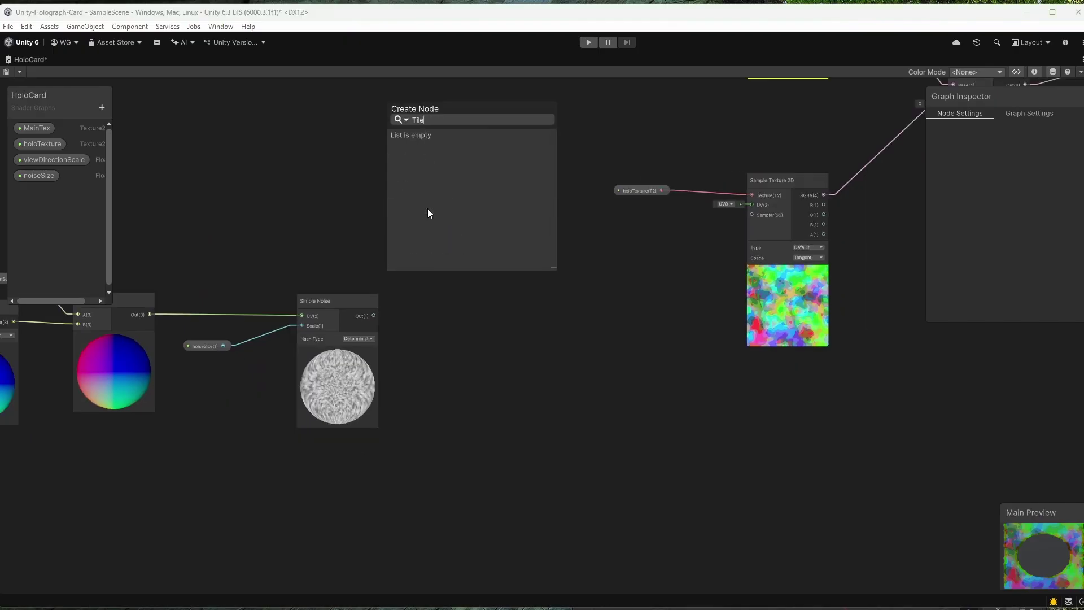
{"action": "key", "text": "BackSpace"}
{"action": "type", "text": "ing"}
{"action": "key", "text": "Return"}
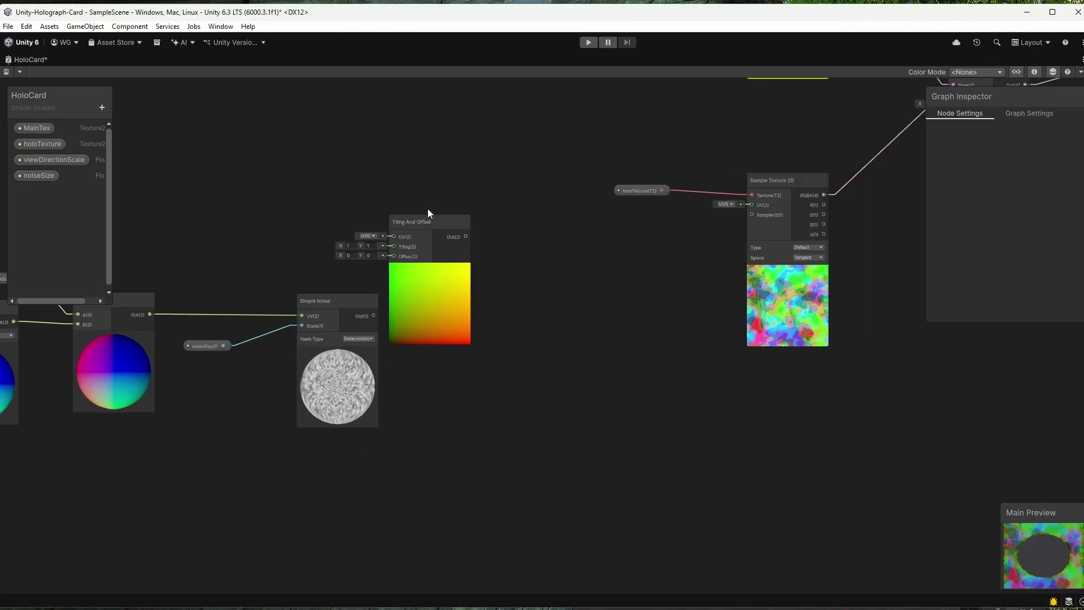
{"action": "left_click_drag", "start_coordinate": [404, 222], "coordinate": [534, 287]}
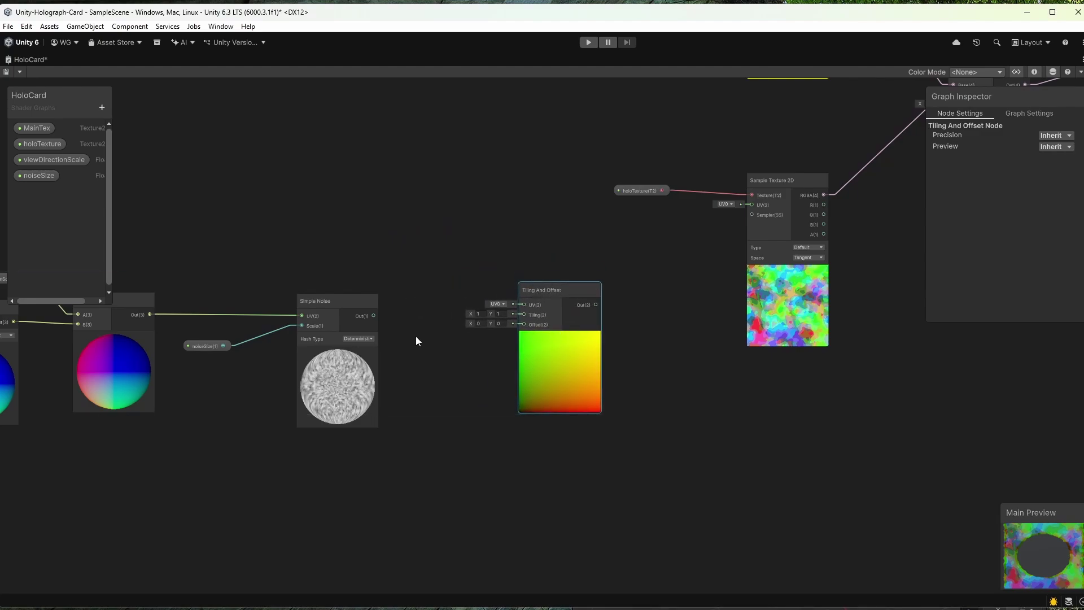
Connect Simple Noise's Out to Tiling And Offset's Offset, and its Out to the UV of the holoTexture's Sample Texture 2D
{"action": "left_click_drag", "start_coordinate": [373, 315], "coordinate": [515, 330]}
{"action": "scroll", "coordinate": [572, 358], "scroll_direction": "up", "scroll_amount": 6}
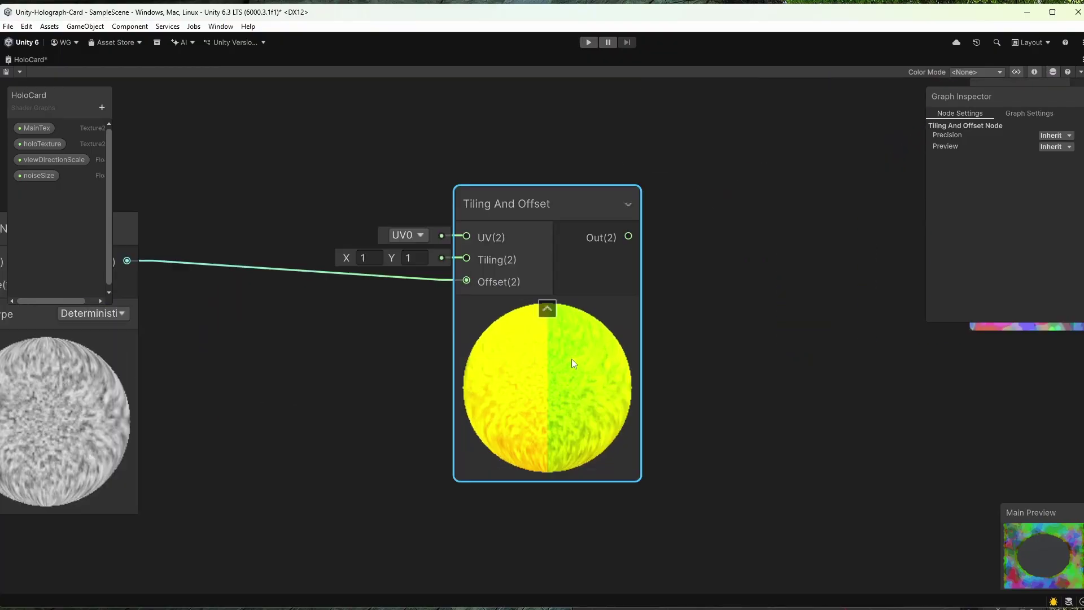
{"action": "scroll", "coordinate": [571, 357], "scroll_direction": "down", "scroll_amount": 5}
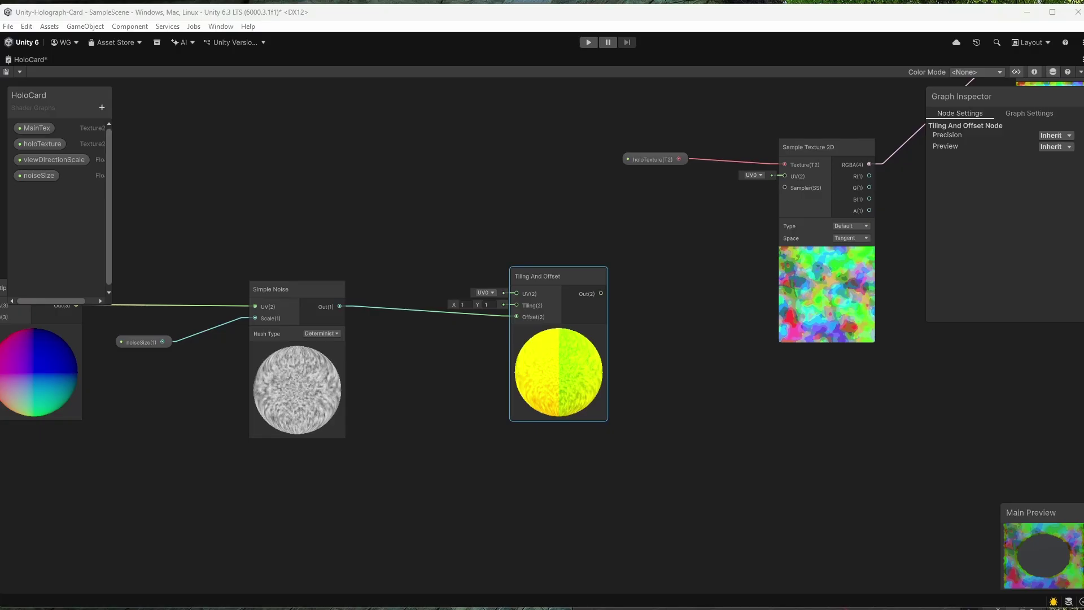
{"action": "left_click_drag", "start_coordinate": [601, 293], "coordinate": [778, 177]}
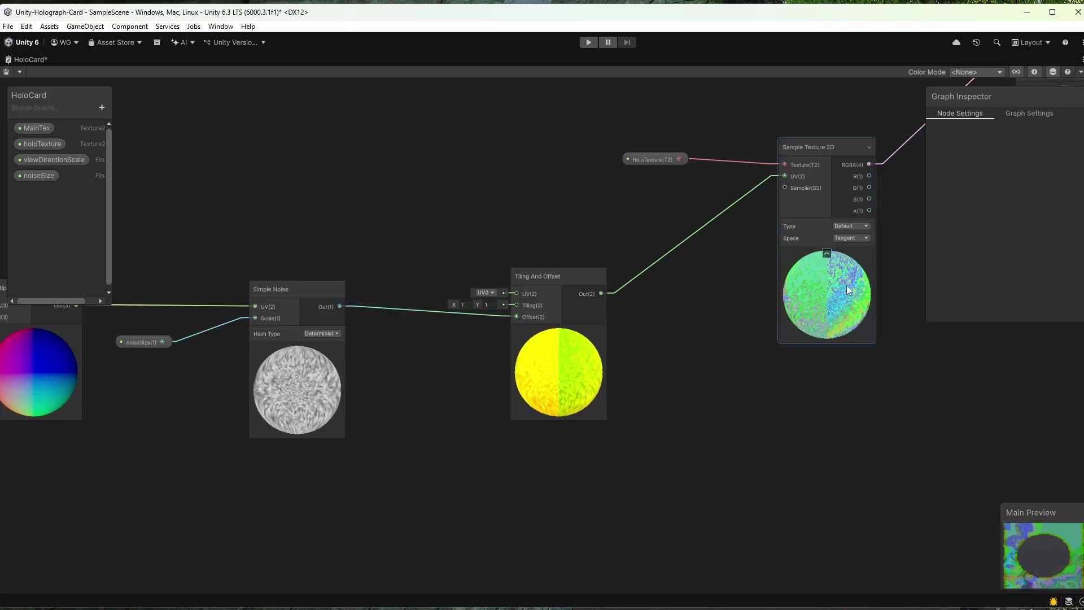
{"action": "right_click", "coordinate": [832, 270]}
{"action": "left_click", "coordinate": [821, 299]}
{"action": "scroll", "coordinate": [830, 377], "scroll_direction": "down", "scroll_amount": 3}
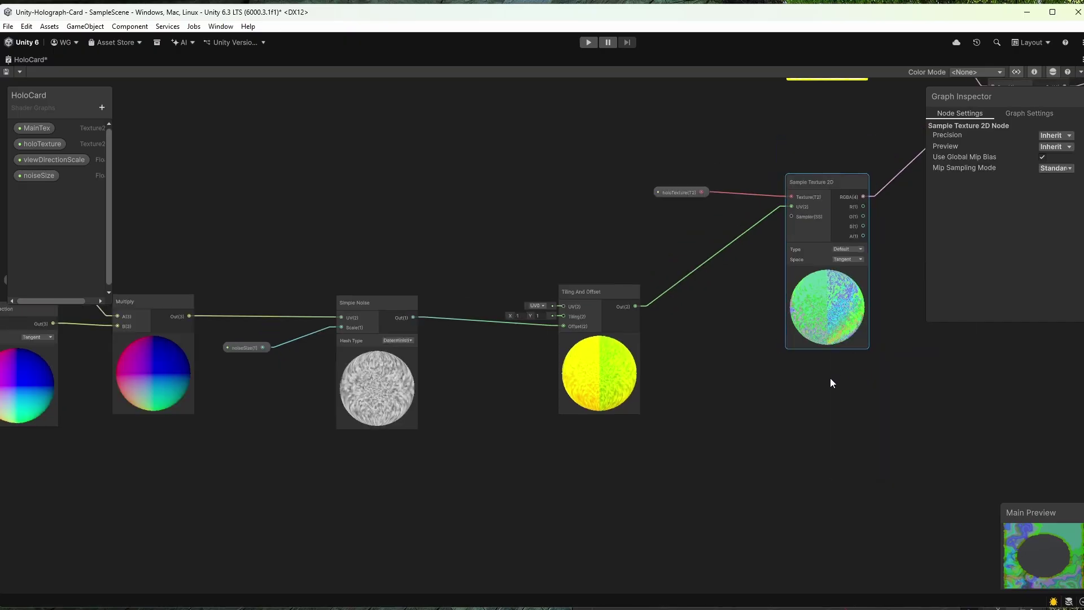
Save the HoloCard graph and restore its maximized window to the normal layout
{"action": "middle_click_drag", "start_coordinate": [829, 384], "coordinate": [631, 416]}
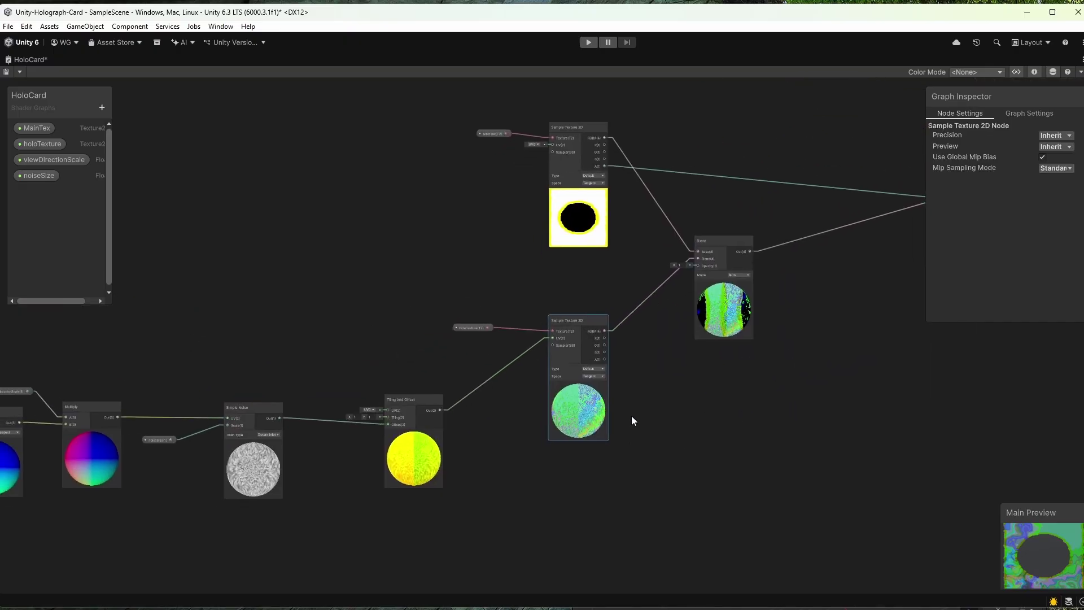
{"action": "left_click", "coordinate": [6, 71]}
{"action": "right_click", "coordinate": [28, 58]}
{"action": "left_click", "coordinate": [58, 67]}
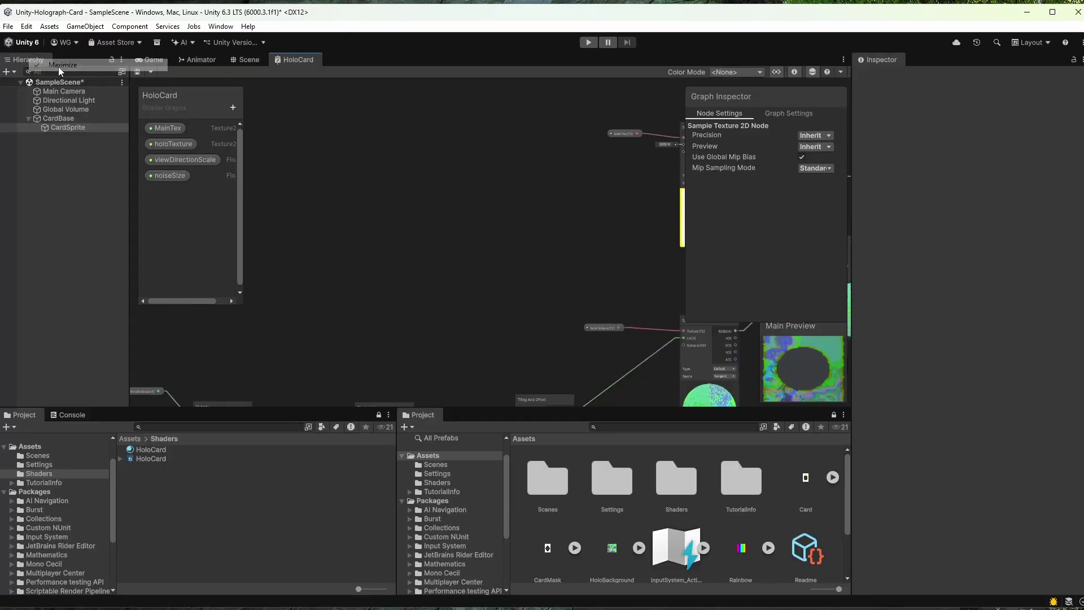
Rotate CardSprite in the Scene view to about 2.5° on the Y axis to check the hologram's response
{"action": "middle_click_drag", "start_coordinate": [511, 341], "coordinate": [508, 160]}
{"action": "scroll", "coordinate": [513, 187], "scroll_direction": "down", "scroll_amount": 6}
{"action": "left_click", "coordinate": [249, 60]}
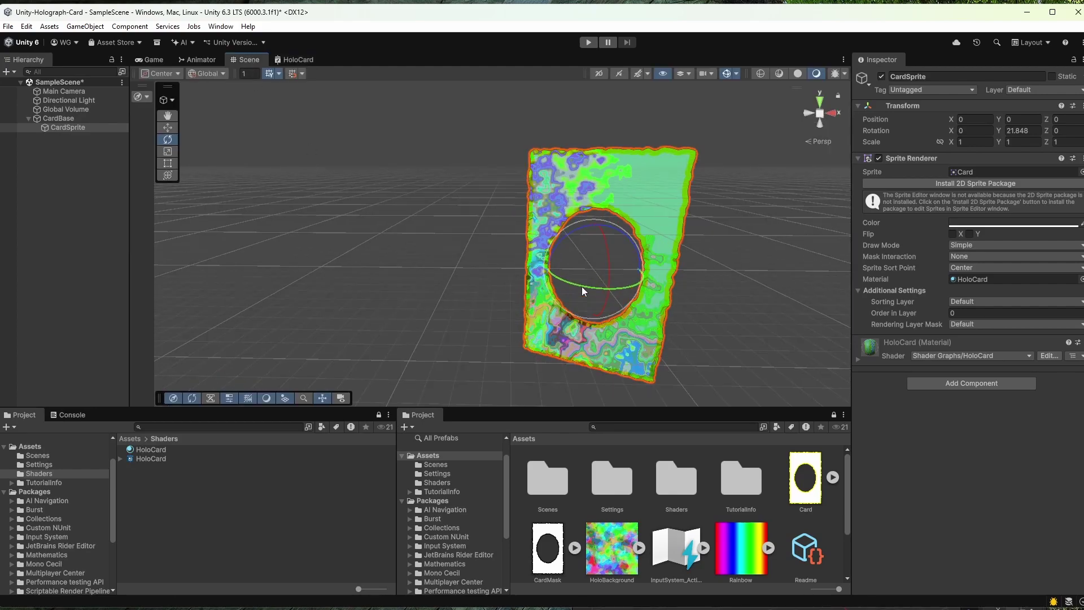
{"action": "mouse_move", "coordinate": [571, 280]}
{"action": "left_mouse_down"}
{"action": "mouse_move", "coordinate": [652, 280]}
{"action": "mouse_move", "coordinate": [521, 277]}
{"action": "mouse_move", "coordinate": [568, 279]}
{"action": "left_mouse_up"}
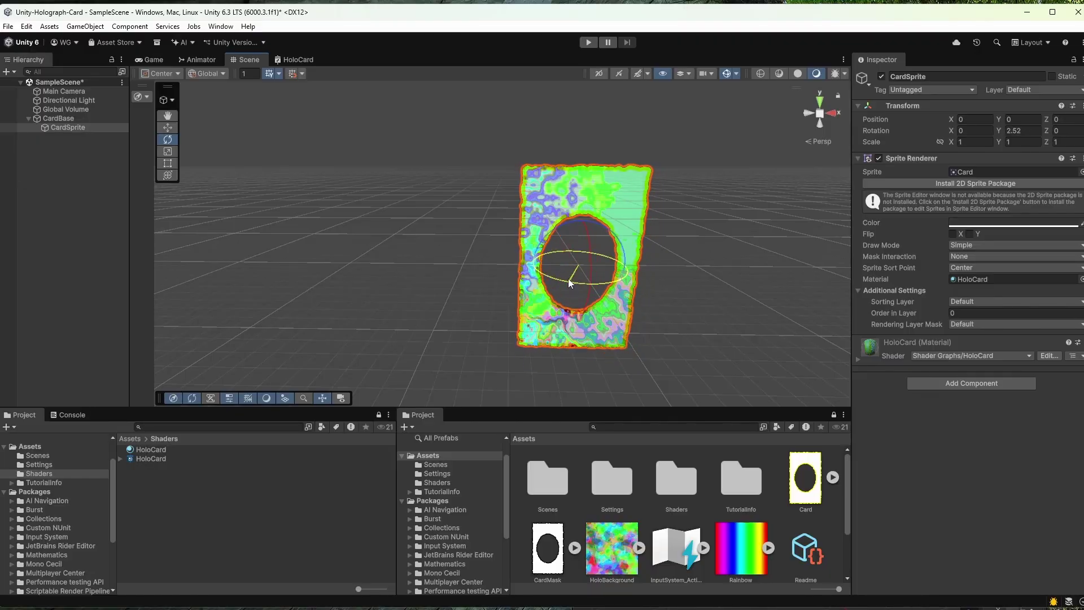
Rotate CardSprite in the Scene view to about 15.2° on the Y axis and compare its pattern with the HoloBackground texture
{"action": "left_click", "coordinate": [630, 529]}
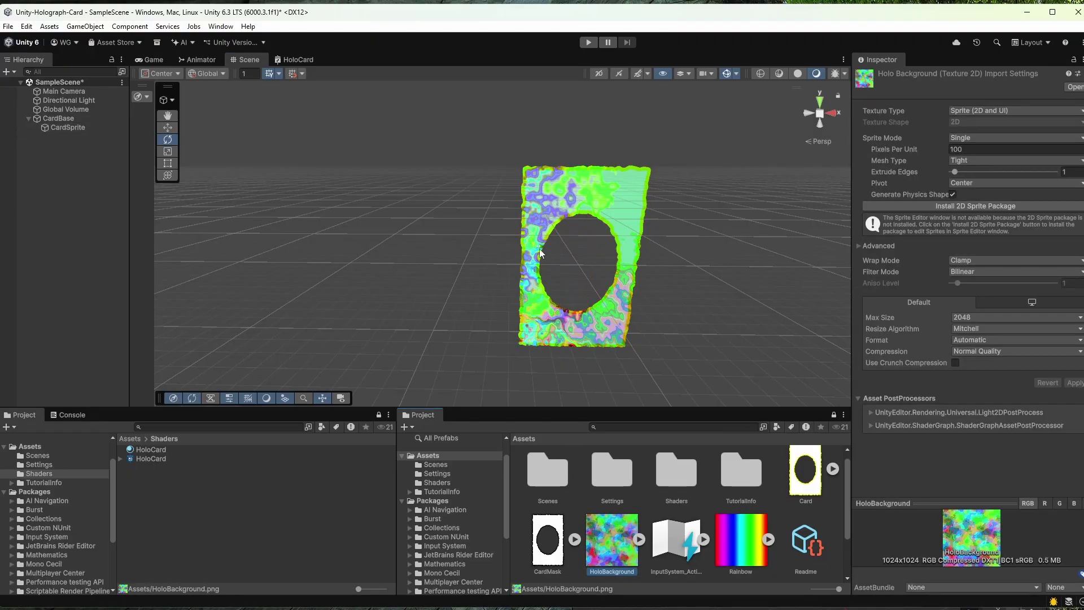
{"action": "left_click", "coordinate": [528, 190]}
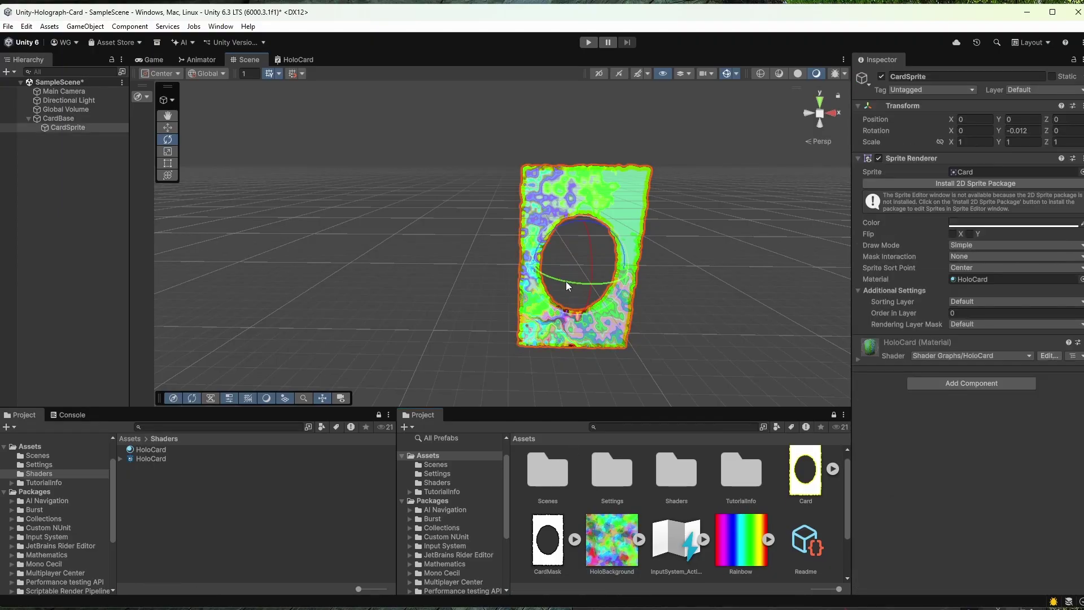
{"action": "mouse_move", "coordinate": [568, 279]}
{"action": "left_mouse_down"}
{"action": "mouse_move", "coordinate": [605, 283]}
{"action": "mouse_move", "coordinate": [515, 279]}
{"action": "mouse_move", "coordinate": [591, 278]}
{"action": "mouse_move", "coordinate": [570, 277]}
{"action": "left_mouse_up"}
{"action": "left_click", "coordinate": [618, 528]}
{"action": "left_click", "coordinate": [578, 200]}
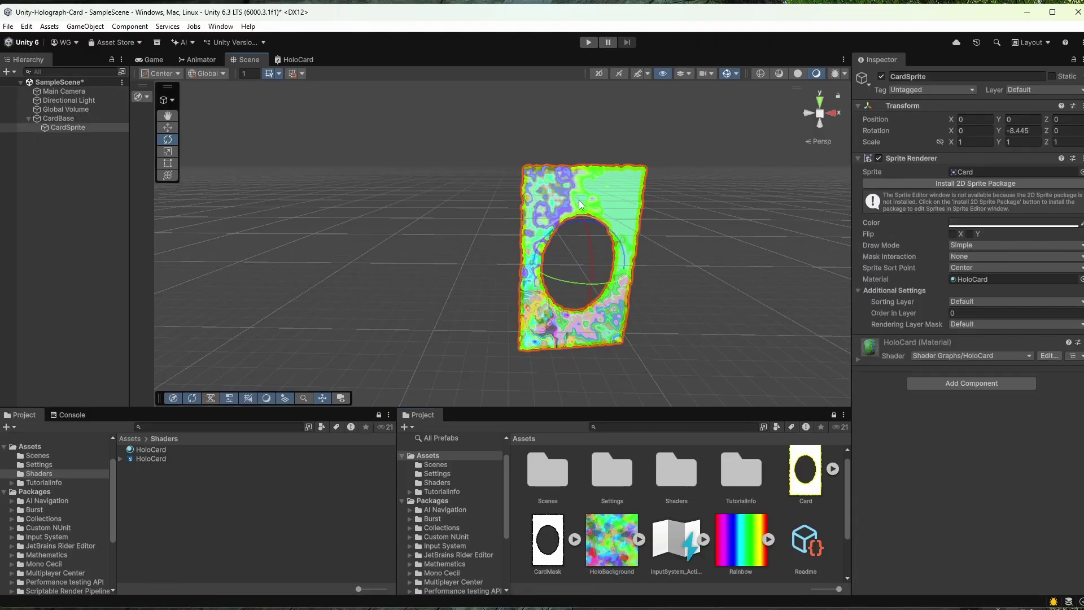
{"action": "left_click_drag", "start_coordinate": [575, 283], "coordinate": [522, 273]}
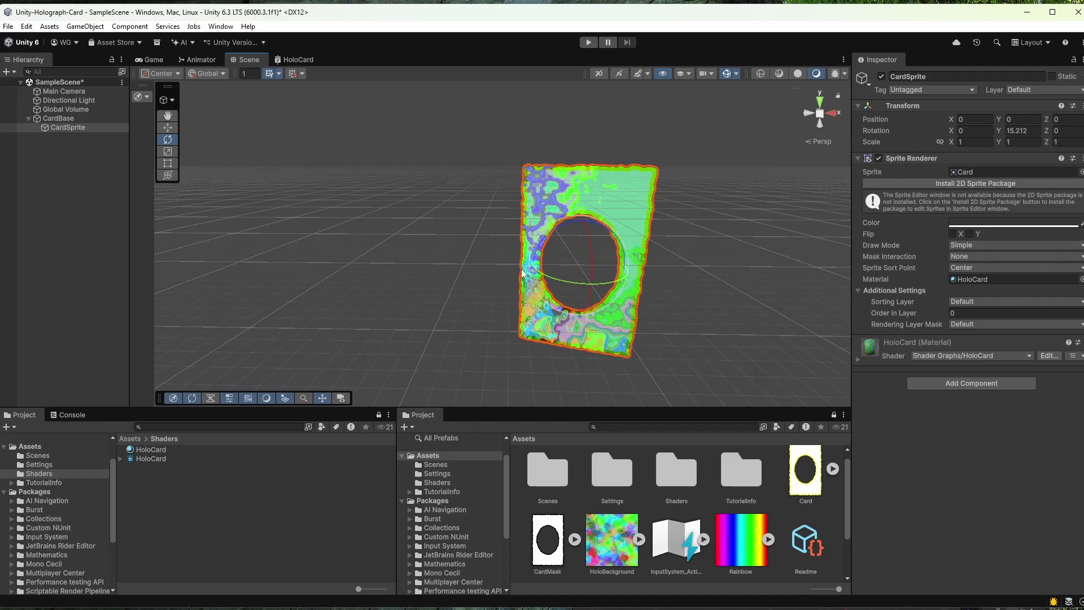
Examine the card's noise pattern up close and rotate CardSprite to about 16.3° on the Y axis
{"action": "left_click", "coordinate": [487, 218]}
{"action": "scroll", "coordinate": [551, 164], "scroll_direction": "up", "scroll_amount": 10}
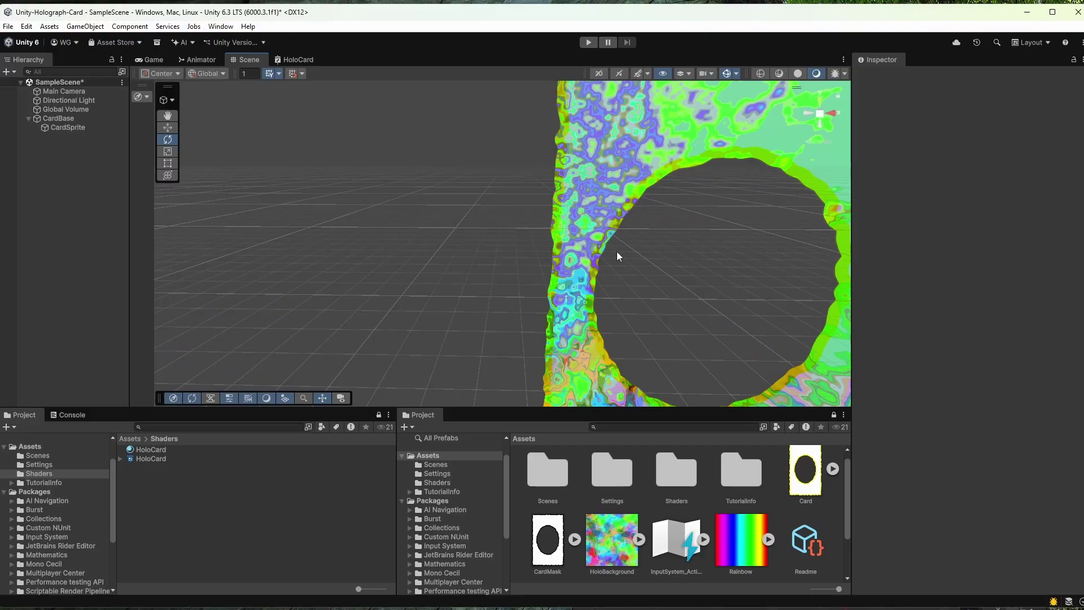
{"action": "left_click", "coordinate": [604, 188]}
{"action": "scroll", "coordinate": [625, 232], "scroll_direction": "down", "scroll_amount": 8}
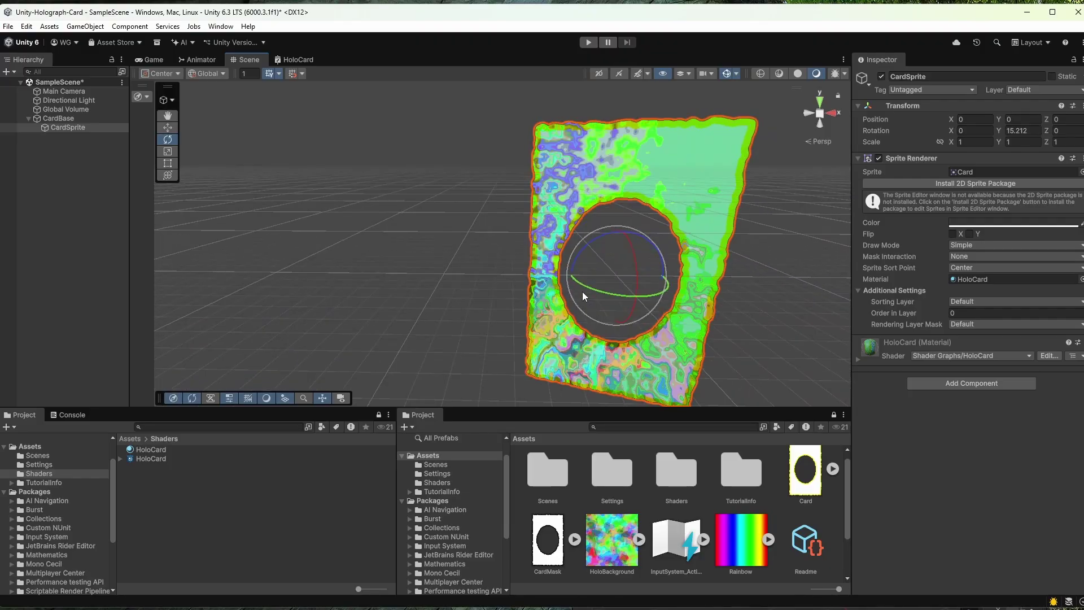
{"action": "left_click_drag", "start_coordinate": [583, 295], "coordinate": [600, 277]}
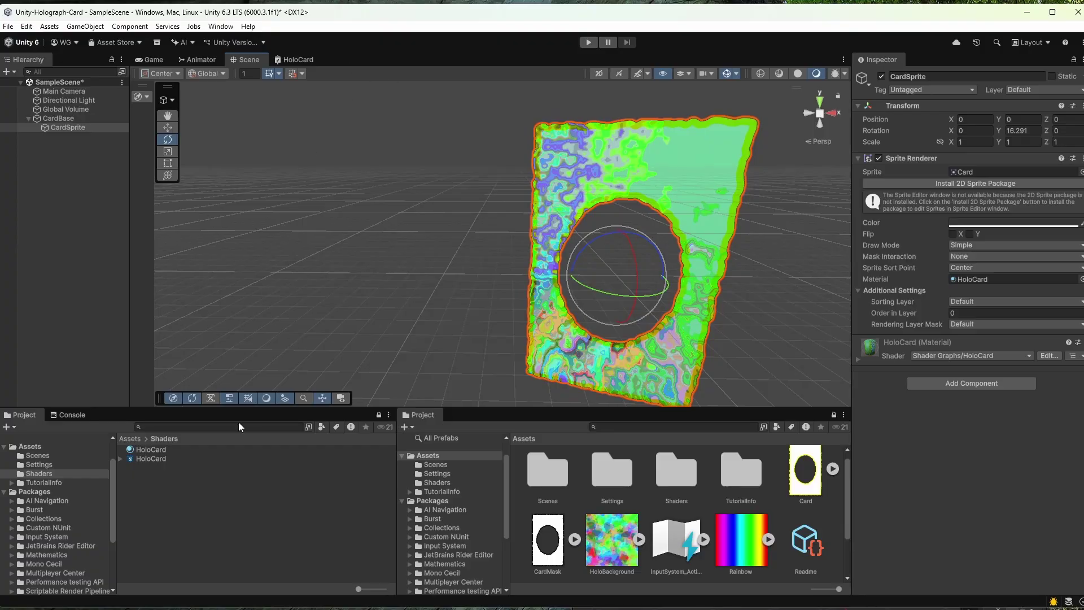
Set the HoloCard material's viewDirectionScale to 4.17 and noiseSize to 5.37
{"action": "left_click", "coordinate": [178, 446]}
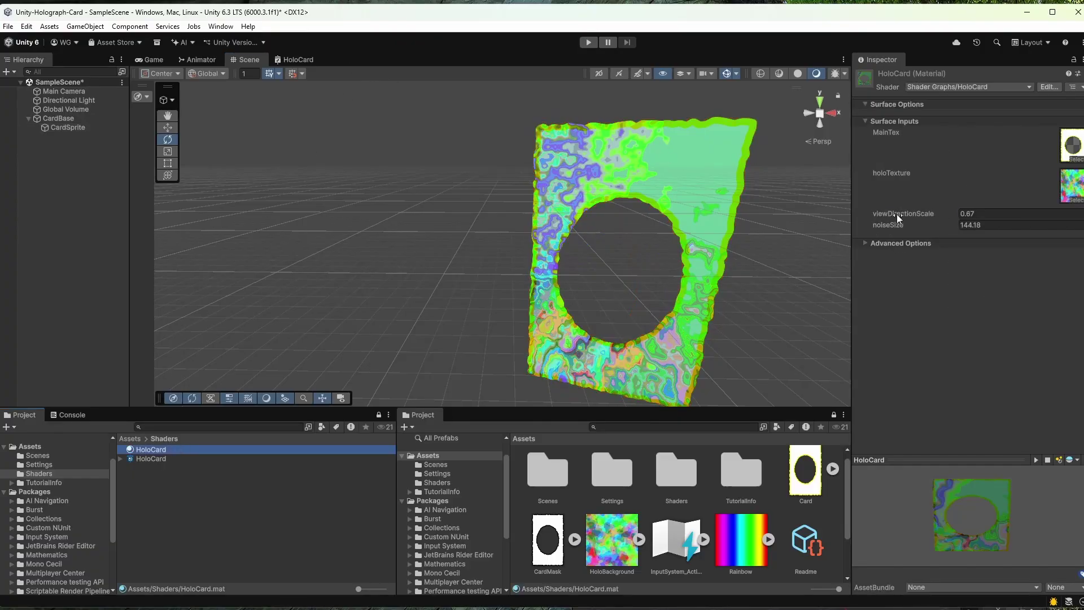
{"action": "left_click_drag", "start_coordinate": [897, 214], "coordinate": [231, 209]}
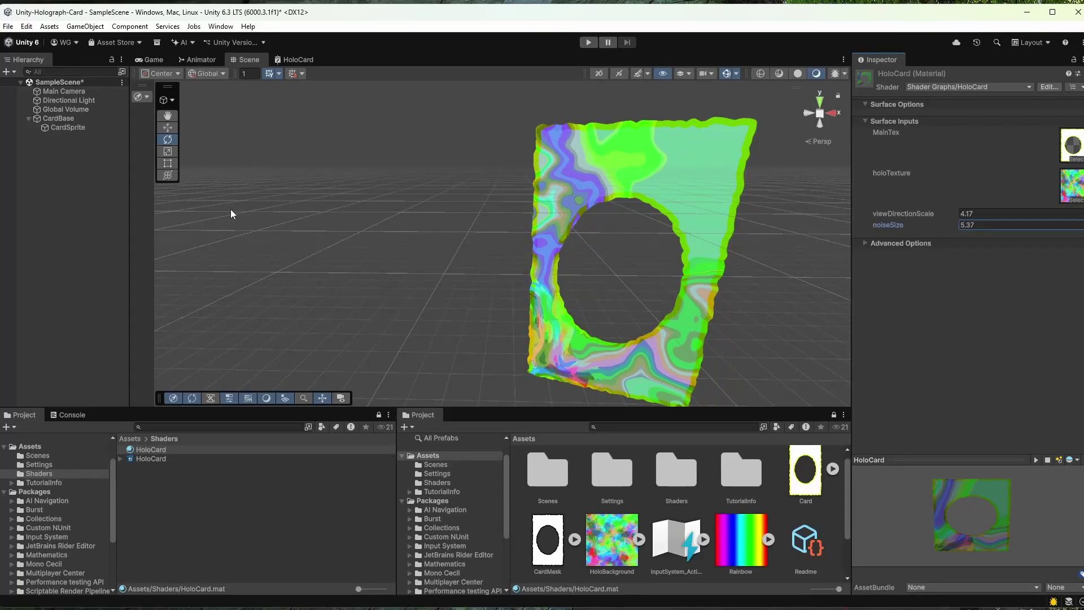
Rotate CardSprite to about 8.3° on the Y axis to check the smoother holographic pattern, and deselect it
{"action": "left_click", "coordinate": [580, 210]}
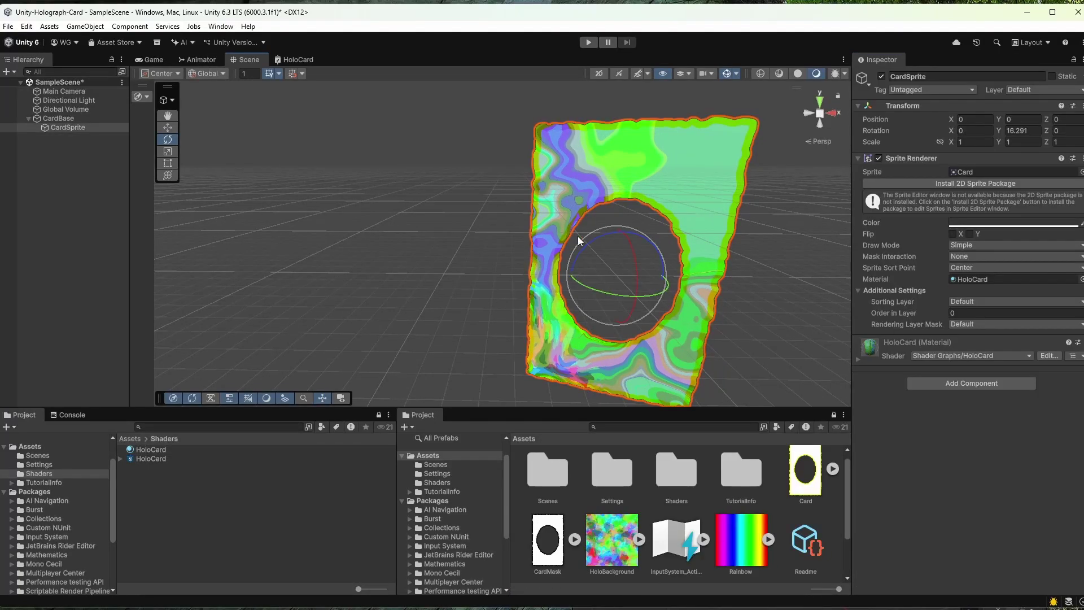
{"action": "mouse_move", "coordinate": [606, 292]}
{"action": "left_mouse_down"}
{"action": "mouse_move", "coordinate": [635, 291]}
{"action": "mouse_move", "coordinate": [571, 286]}
{"action": "mouse_move", "coordinate": [670, 288]}
{"action": "mouse_move", "coordinate": [509, 287]}
{"action": "mouse_move", "coordinate": [740, 285]}
{"action": "mouse_move", "coordinate": [520, 294]}
{"action": "mouse_move", "coordinate": [632, 299]}
{"action": "mouse_move", "coordinate": [617, 295]}
{"action": "left_mouse_up"}
{"action": "left_click", "coordinate": [418, 164]}
{"action": "left_click", "coordinate": [665, 174]}
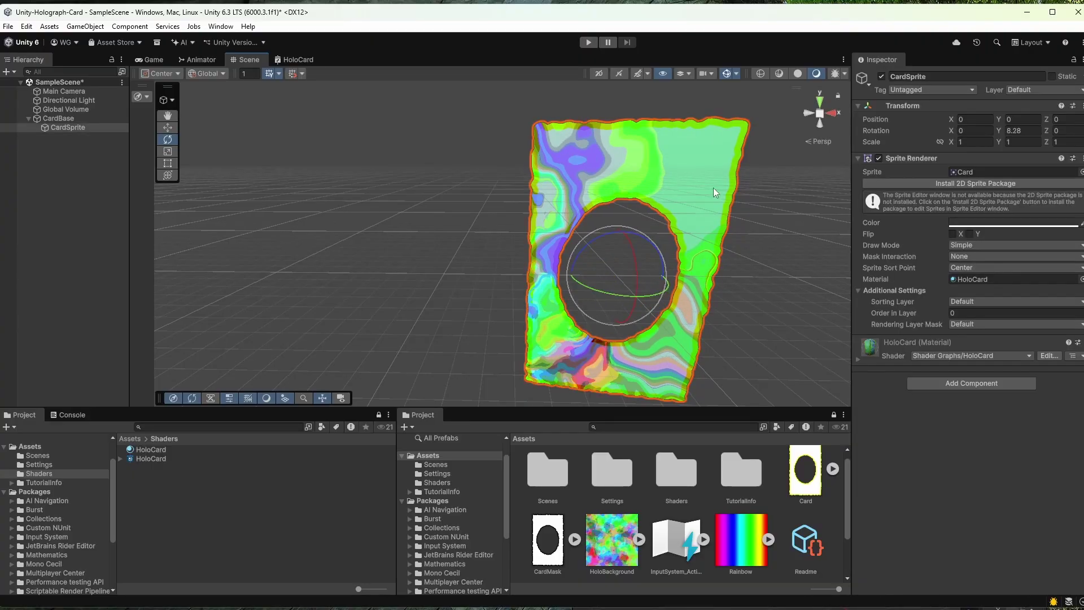
{"action": "left_click", "coordinate": [757, 192]}
In the HoloCard graph, move the MainTex property and its Sample Texture 2D node farther above the Blend node
{"action": "left_click", "coordinate": [301, 58]}
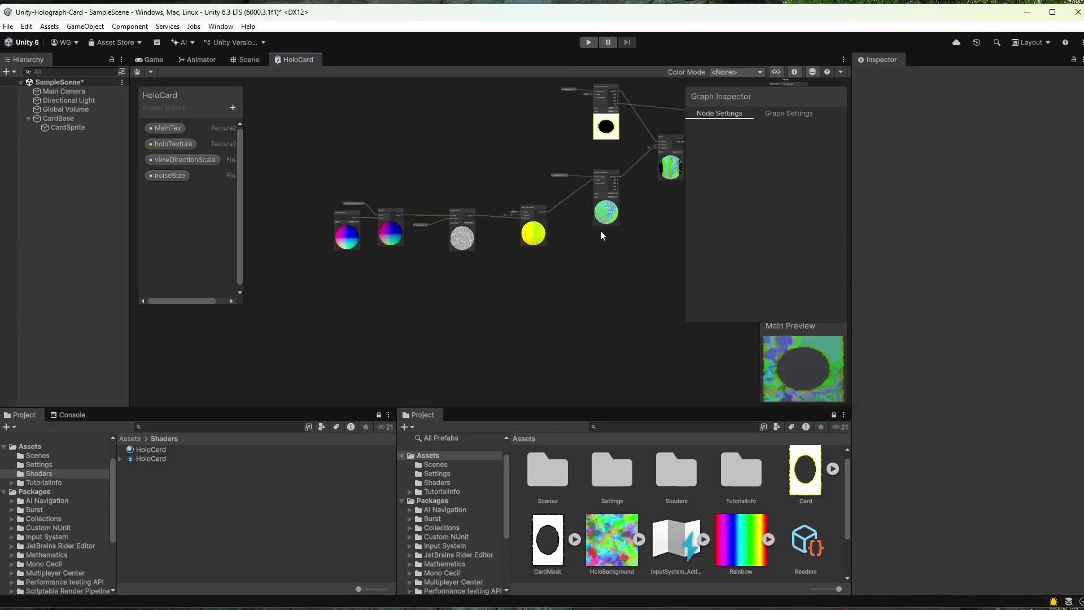
{"action": "middle_click_drag", "start_coordinate": [601, 229], "coordinate": [405, 337]}
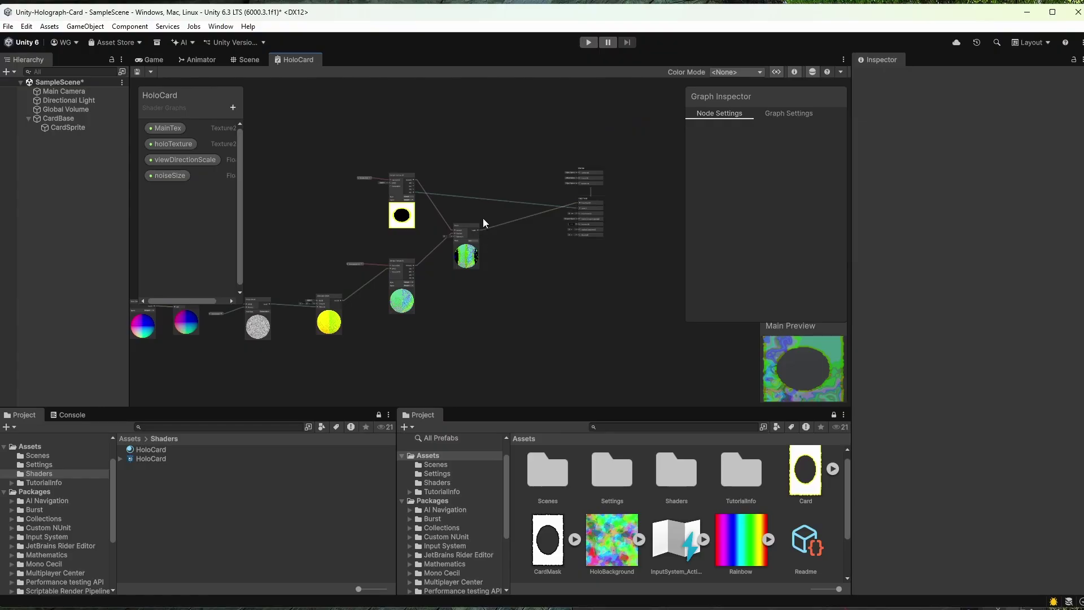
{"action": "scroll", "coordinate": [506, 194], "scroll_direction": "up", "scroll_amount": 5}
{"action": "scroll", "coordinate": [534, 207], "scroll_direction": "down", "scroll_amount": 5}
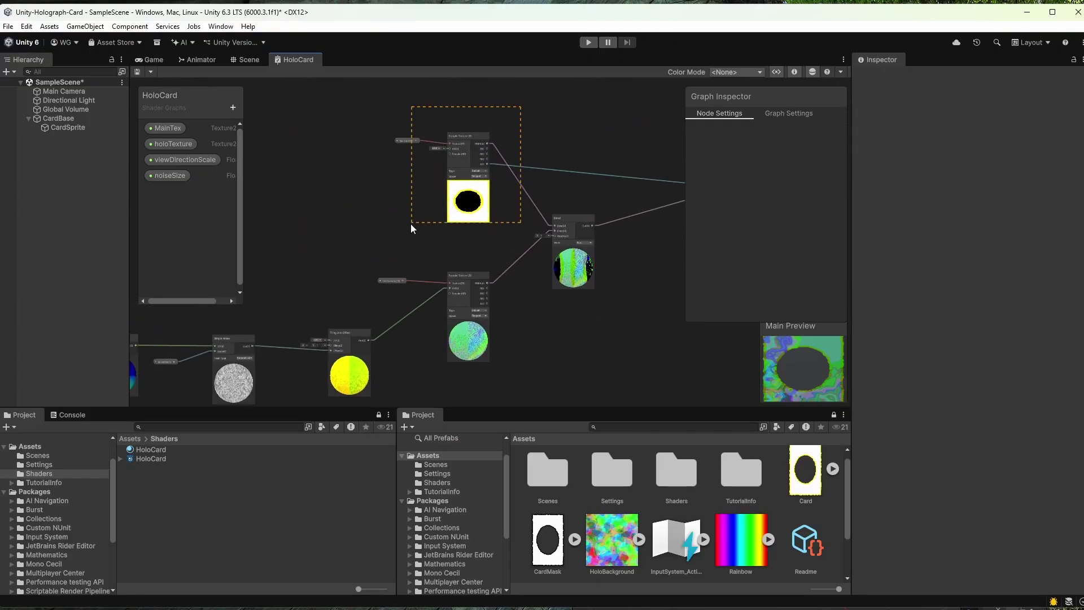
{"action": "left_click_drag", "start_coordinate": [411, 224], "coordinate": [391, 246]}
{"action": "key", "text": "f"}
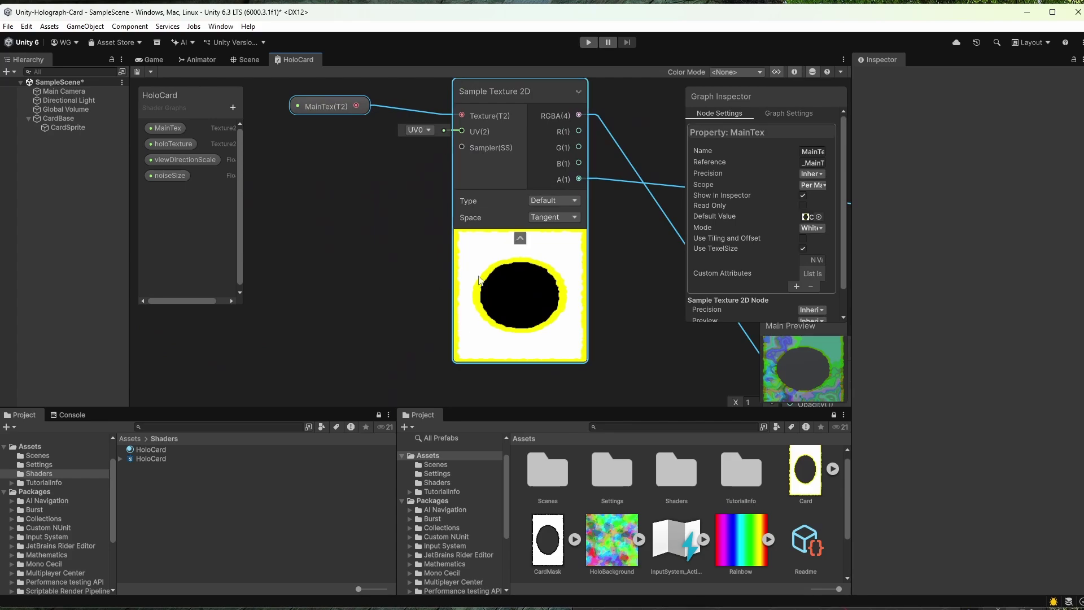
{"action": "scroll", "coordinate": [420, 215], "scroll_direction": "down", "scroll_amount": 5}
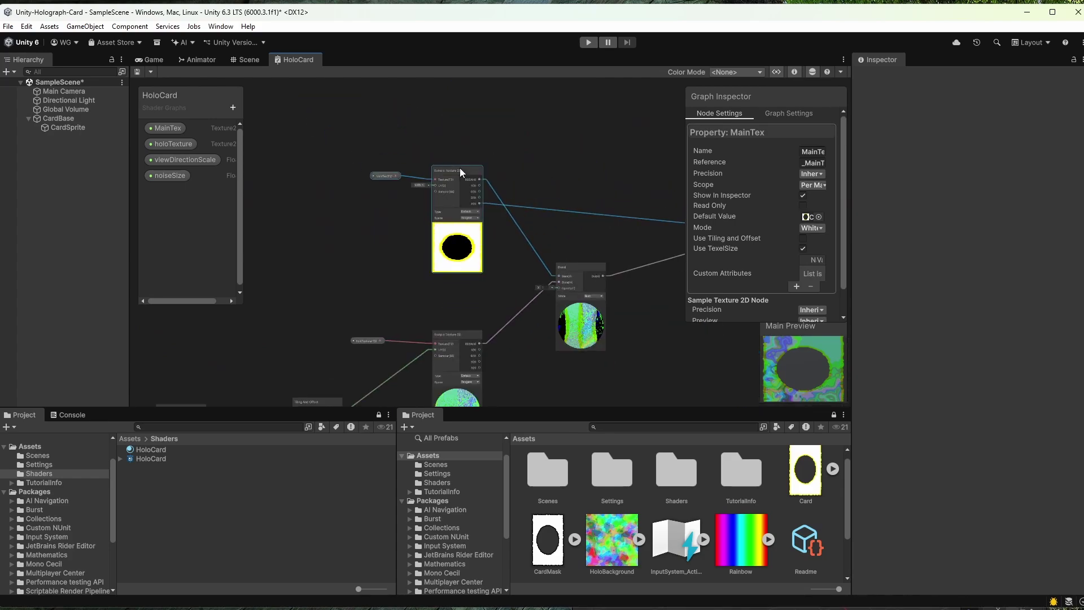
{"action": "left_click_drag", "start_coordinate": [459, 168], "coordinate": [491, 212]}
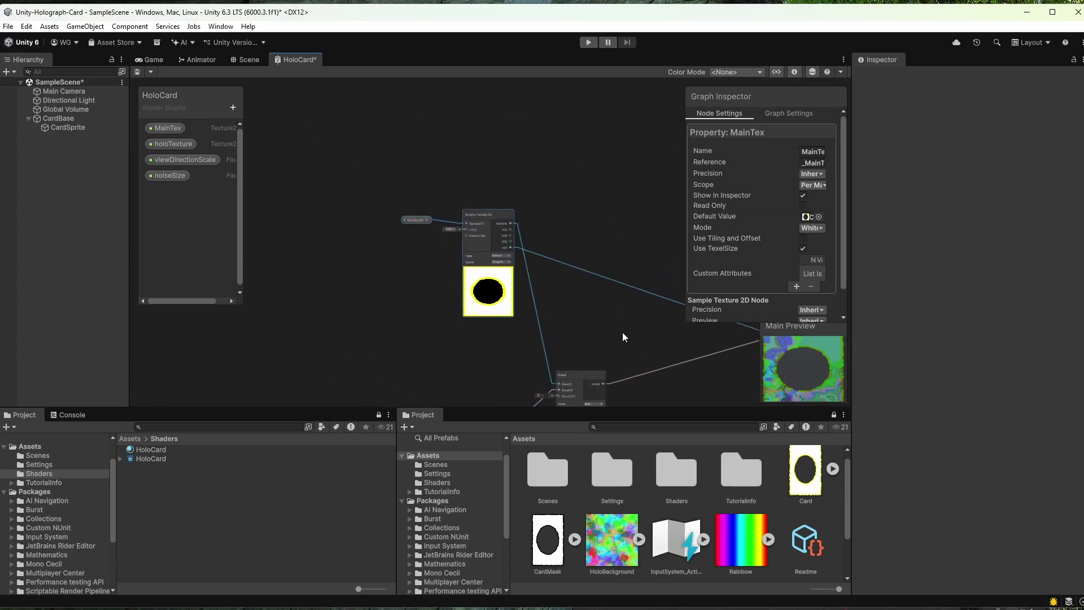
Shift the Blend node slightly between the two Sample Texture 2D nodes and inspect the MainTex preview
{"action": "middle_click_drag", "start_coordinate": [601, 296], "coordinate": [614, 150]}
{"action": "left_click_drag", "start_coordinate": [407, 291], "coordinate": [525, 374]}
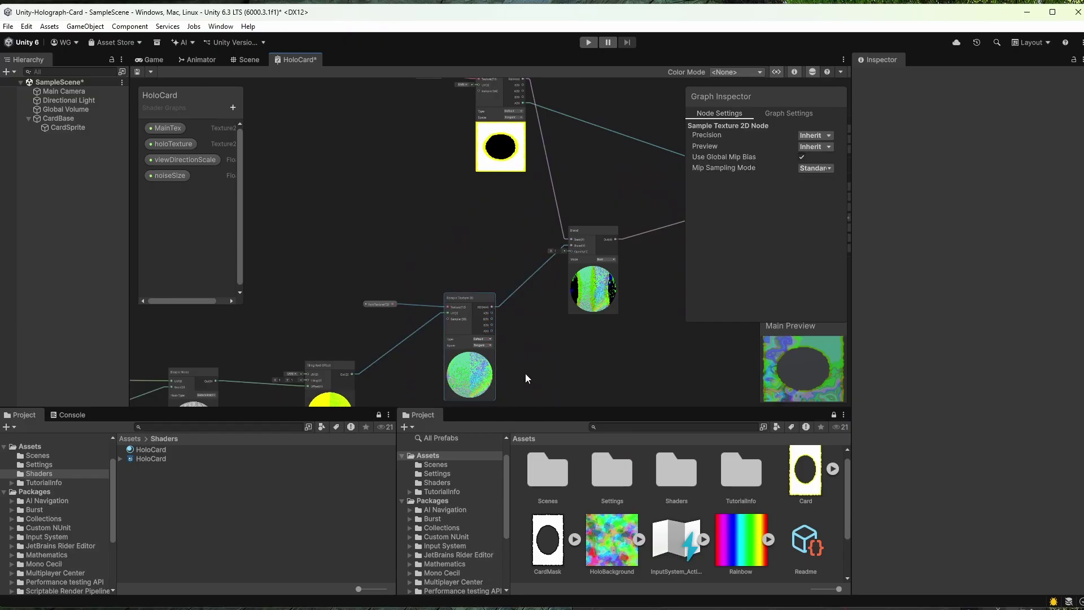
{"action": "middle_click_drag", "start_coordinate": [525, 374], "coordinate": [431, 406]}
{"action": "mouse_move", "coordinate": [492, 260]}
{"action": "left_mouse_down"}
{"action": "mouse_move", "coordinate": [493, 248]}
{"action": "mouse_move", "coordinate": [477, 249]}
{"action": "left_mouse_up"}
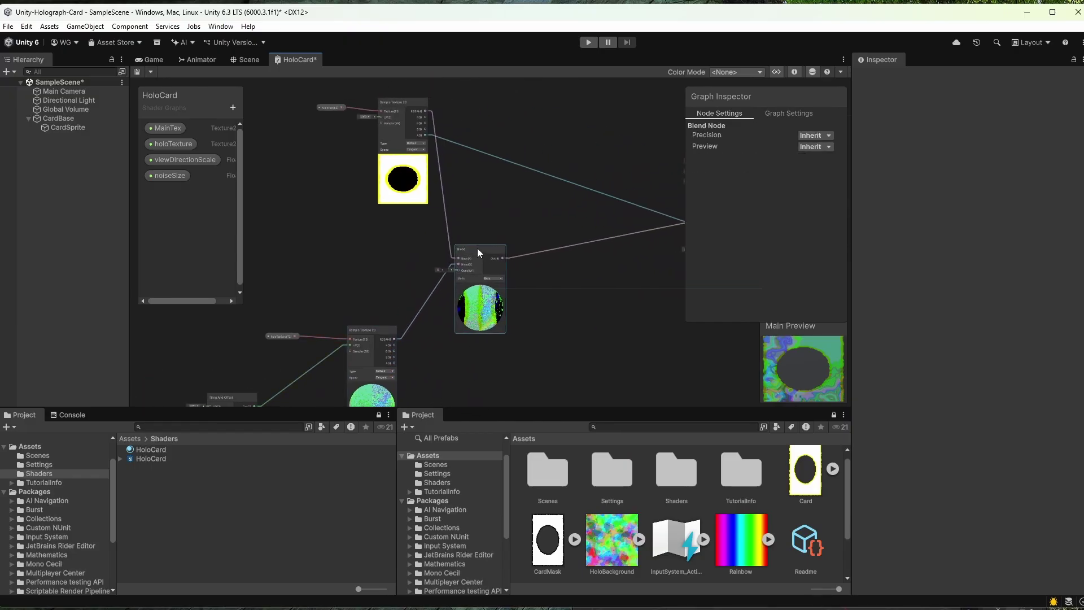
{"action": "scroll", "coordinate": [400, 179], "scroll_direction": "up", "scroll_amount": 6}
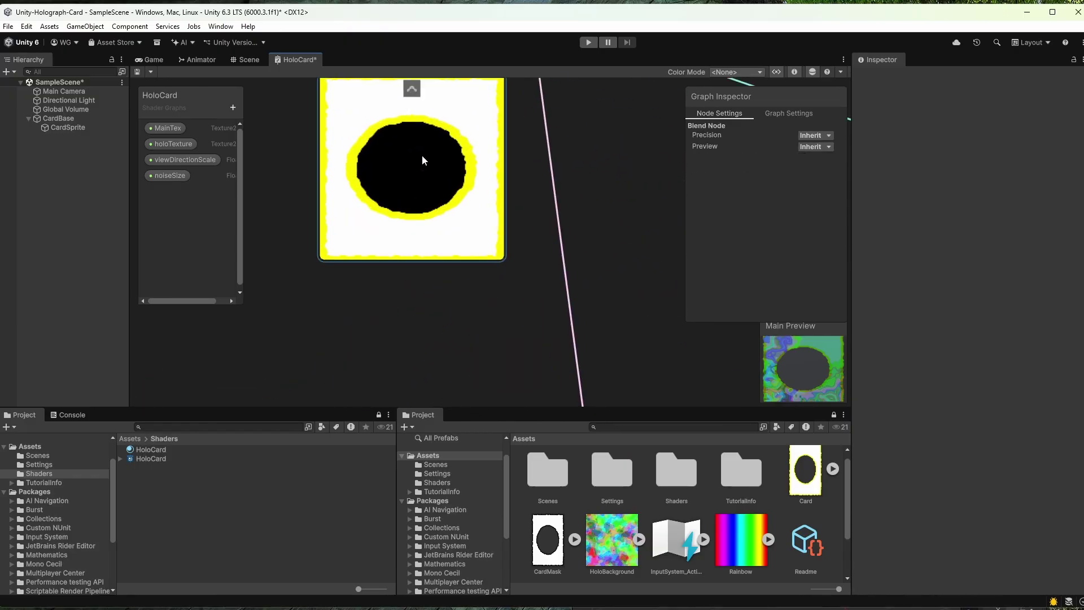
{"action": "scroll", "coordinate": [542, 222], "scroll_direction": "down", "scroll_amount": 8}
{"action": "middle_click_drag", "start_coordinate": [557, 248], "coordinate": [439, 235]}
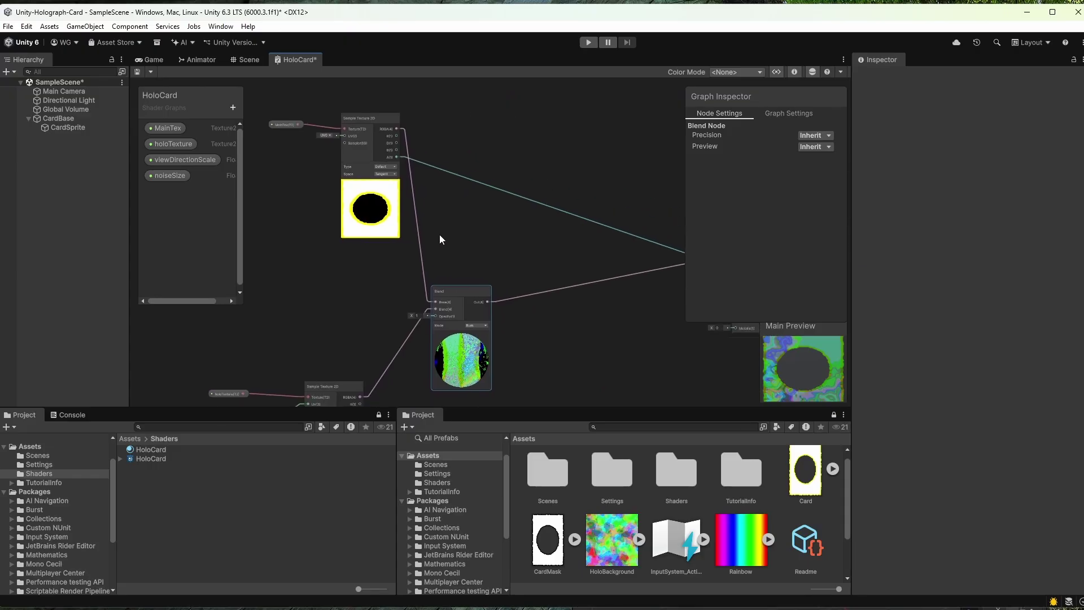
{"action": "left_click", "coordinate": [469, 207]}
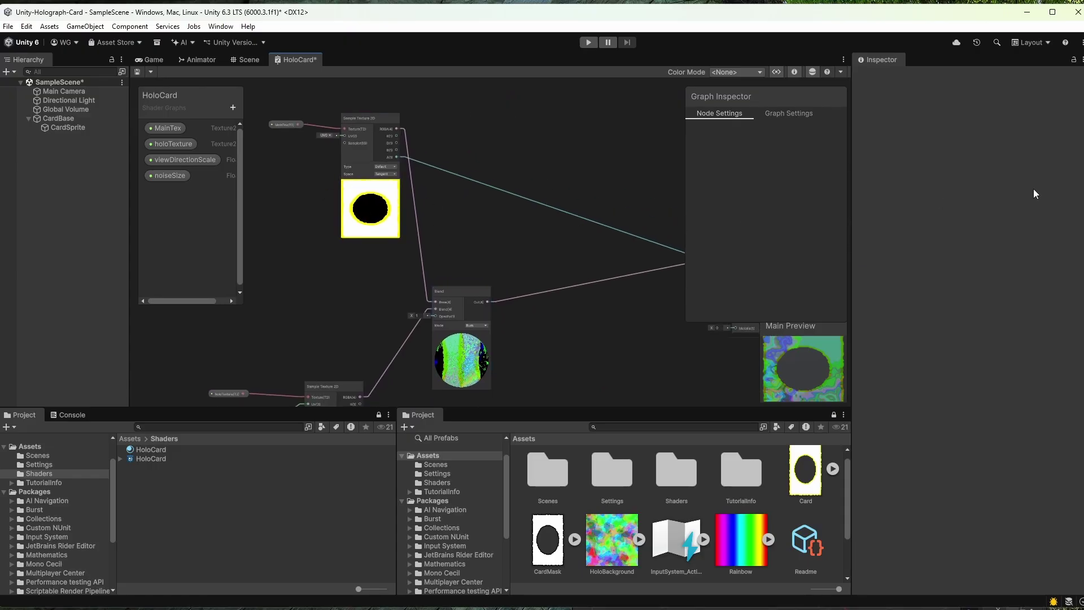
Add a Texture 2D property named maskTexture to the HoloCard graph
{"action": "left_click", "coordinate": [232, 108]}
{"action": "left_click", "coordinate": [282, 221]}
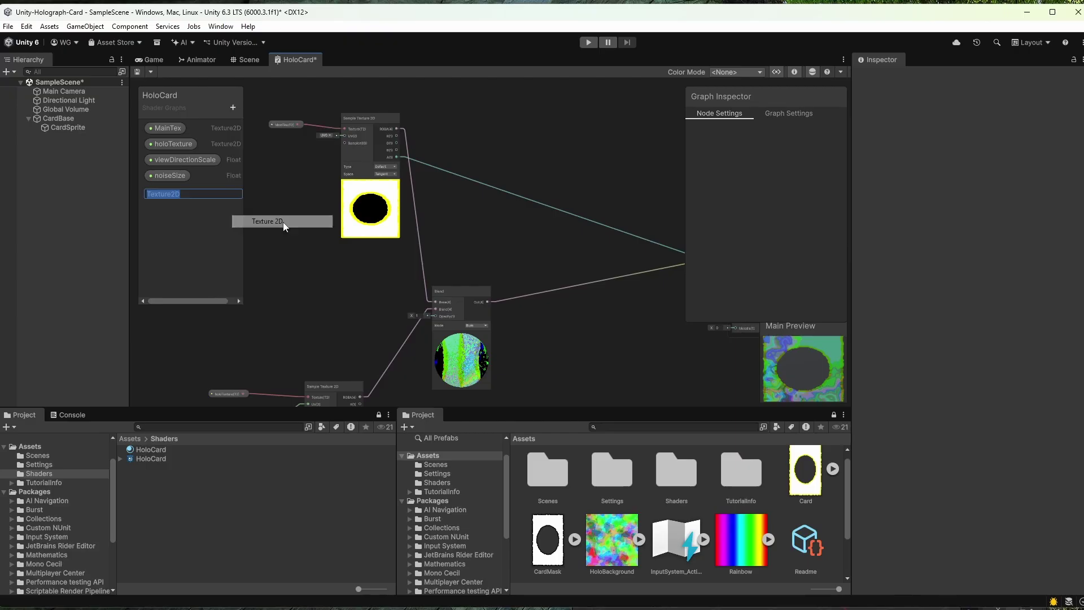
{"action": "type", "text": "ma"}
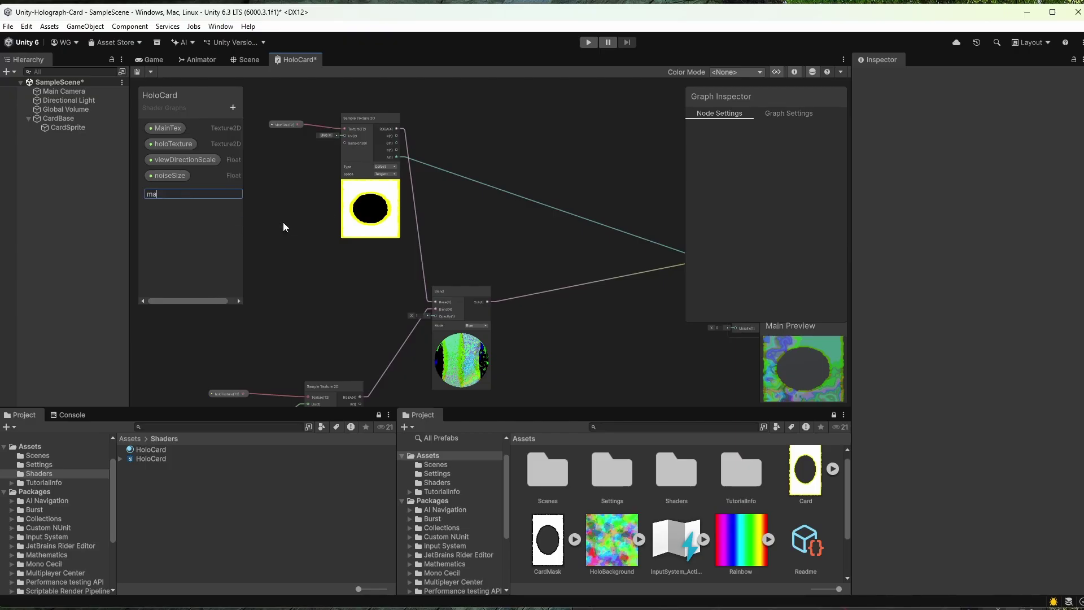
{"action": "type", "text": "skTexture"}
{"action": "key", "text": "Return"}
Place the maskTexture property in the graph and position it below the Blend node
{"action": "left_click_drag", "start_coordinate": [172, 190], "coordinate": [582, 162]}
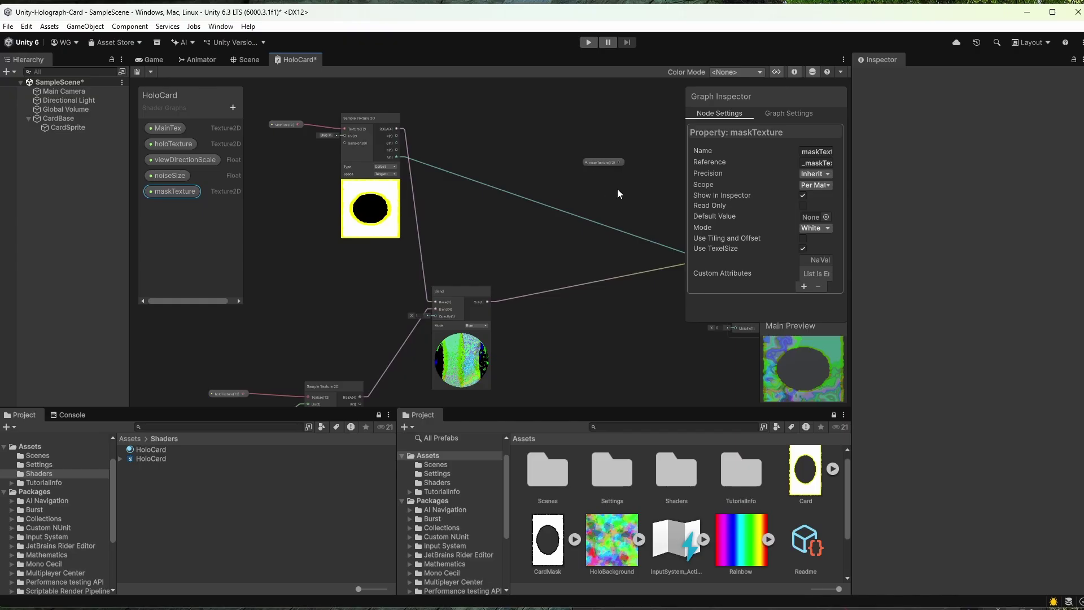
{"action": "middle_click_drag", "start_coordinate": [618, 194], "coordinate": [412, 137]}
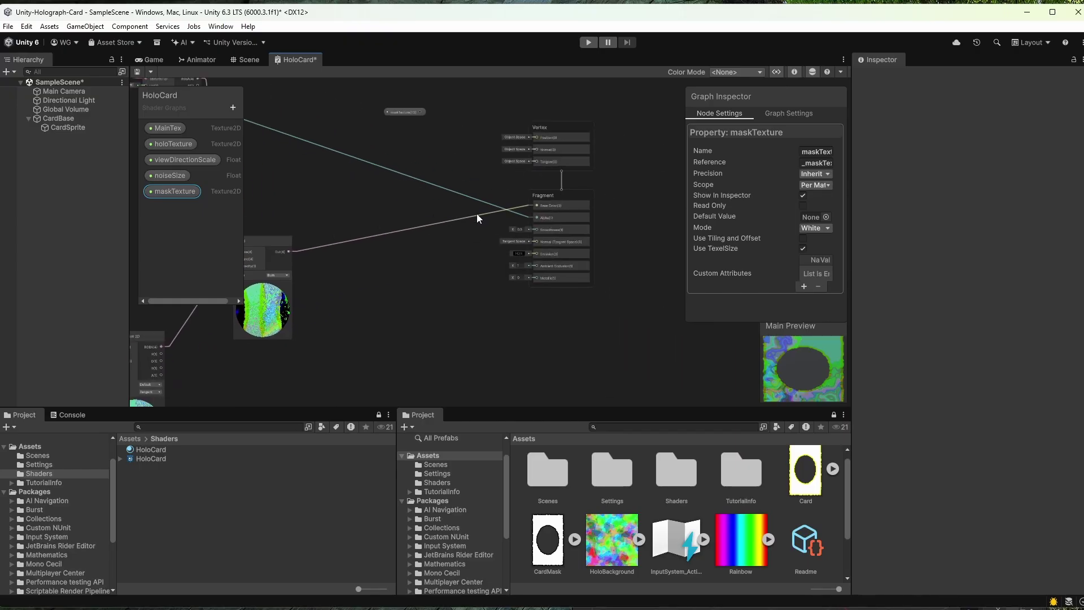
{"action": "middle_click_drag", "start_coordinate": [342, 206], "coordinate": [439, 195]}
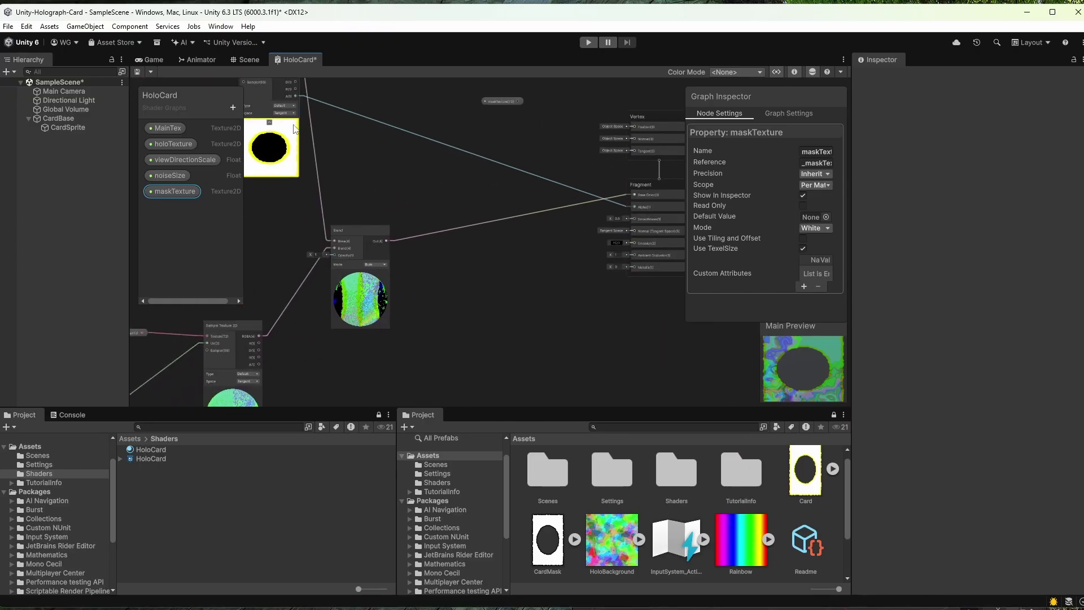
{"action": "left_click_drag", "start_coordinate": [499, 101], "coordinate": [365, 311]}
{"action": "scroll", "coordinate": [468, 350], "scroll_direction": "up", "scroll_amount": 2}
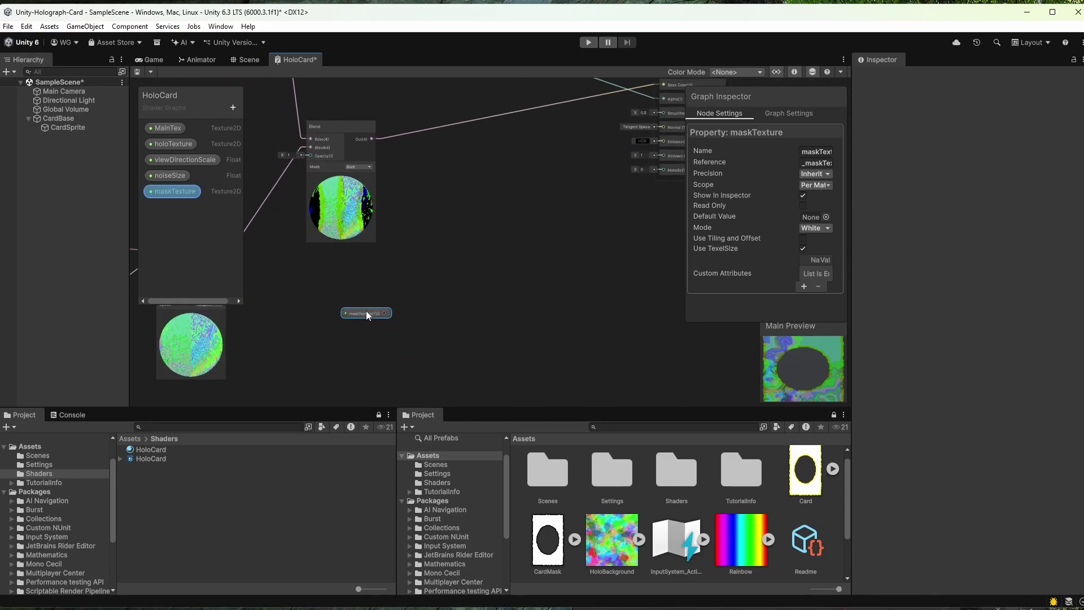
Create a Sample Texture 2D node fed by the output of maskTexture
{"action": "middle_click_drag", "start_coordinate": [430, 199], "coordinate": [568, 336]}
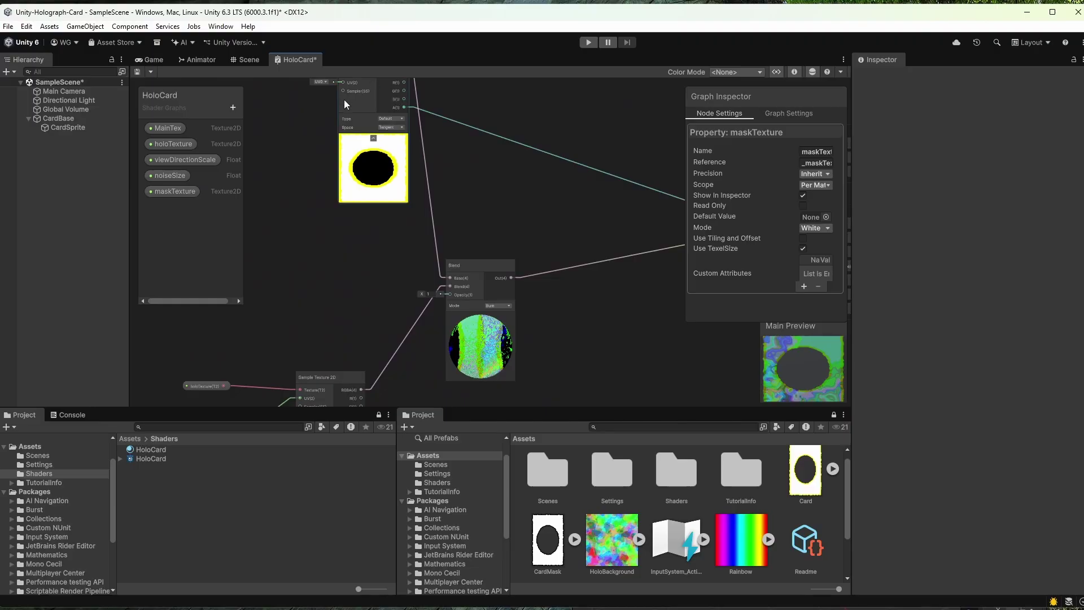
{"action": "middle_click_drag", "start_coordinate": [489, 272], "coordinate": [434, 96]}
{"action": "left_click_drag", "start_coordinate": [412, 274], "coordinate": [463, 244]}
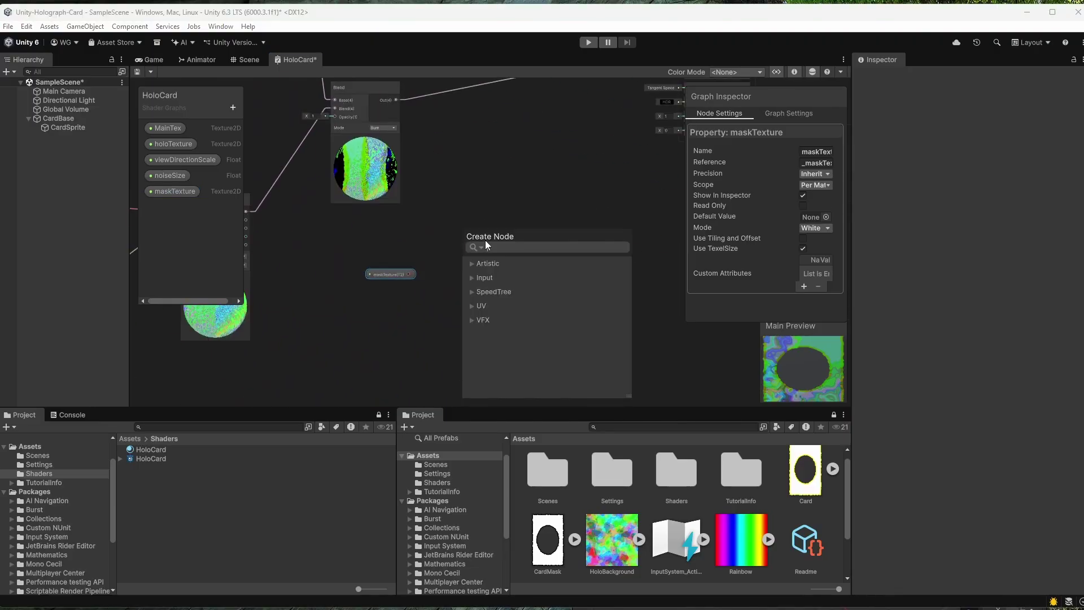
{"action": "type", "text": "Sample"}
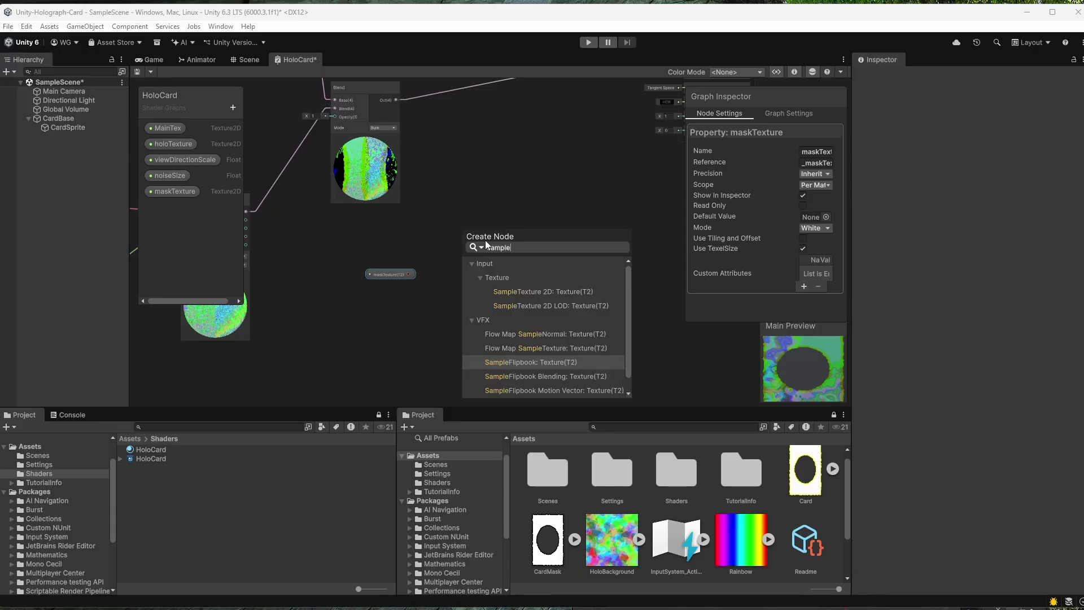
{"action": "type", "text": " Texture 2D"}
{"action": "key", "text": "Return"}
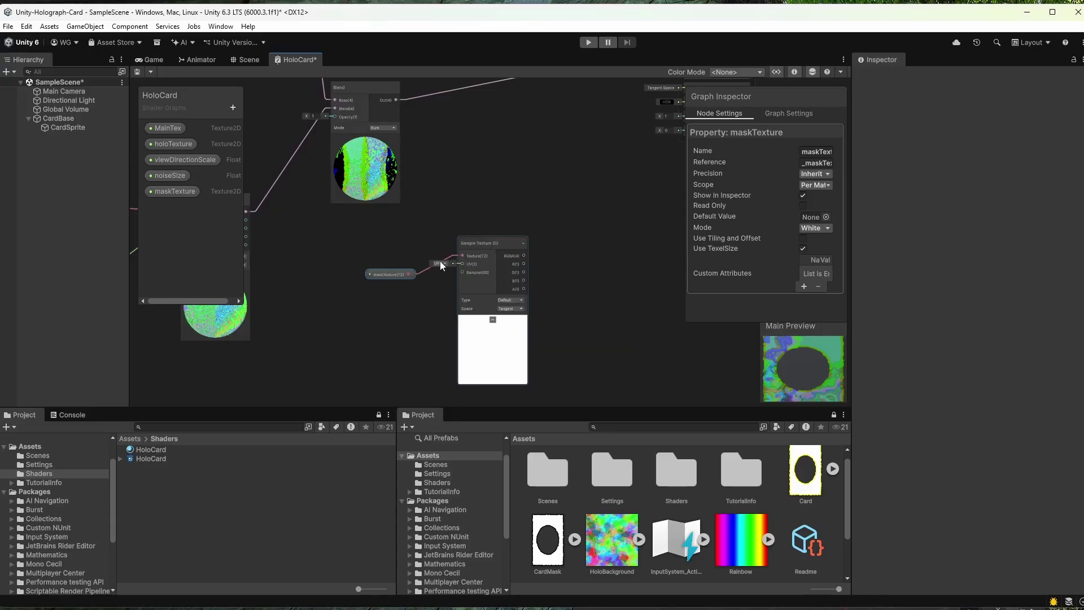
Move the new Sample Texture 2D node down so that it lines up beside the maskTexture property
{"action": "scroll", "coordinate": [452, 305], "scroll_direction": "up", "scroll_amount": 3}
{"action": "left_click_drag", "start_coordinate": [493, 184], "coordinate": [514, 242]}
{"action": "scroll", "coordinate": [456, 198], "scroll_direction": "down", "scroll_amount": 6}
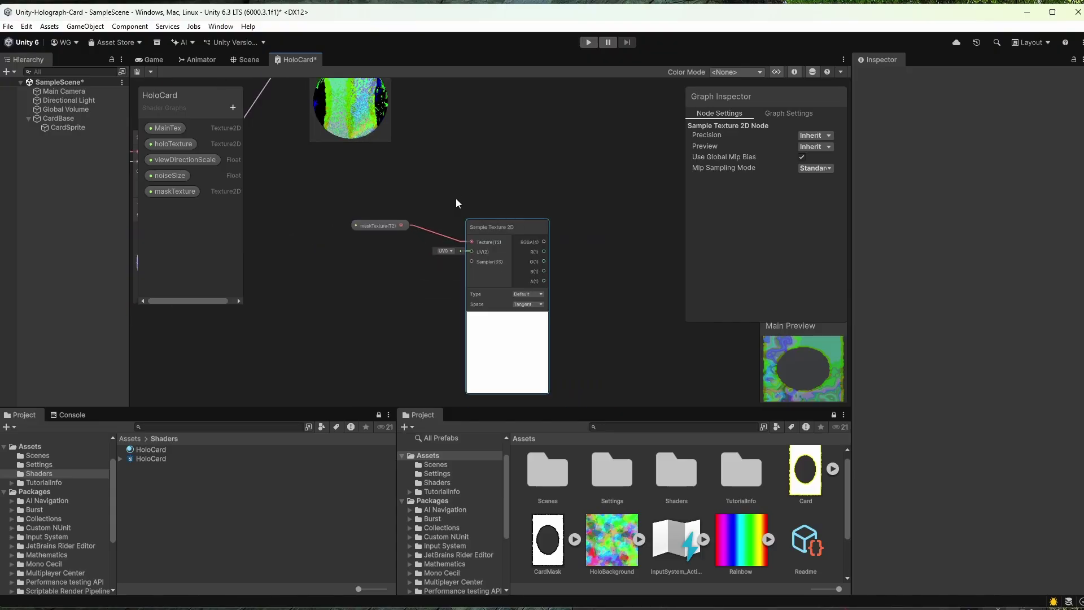
{"action": "middle_click_drag", "start_coordinate": [461, 144], "coordinate": [619, 367]}
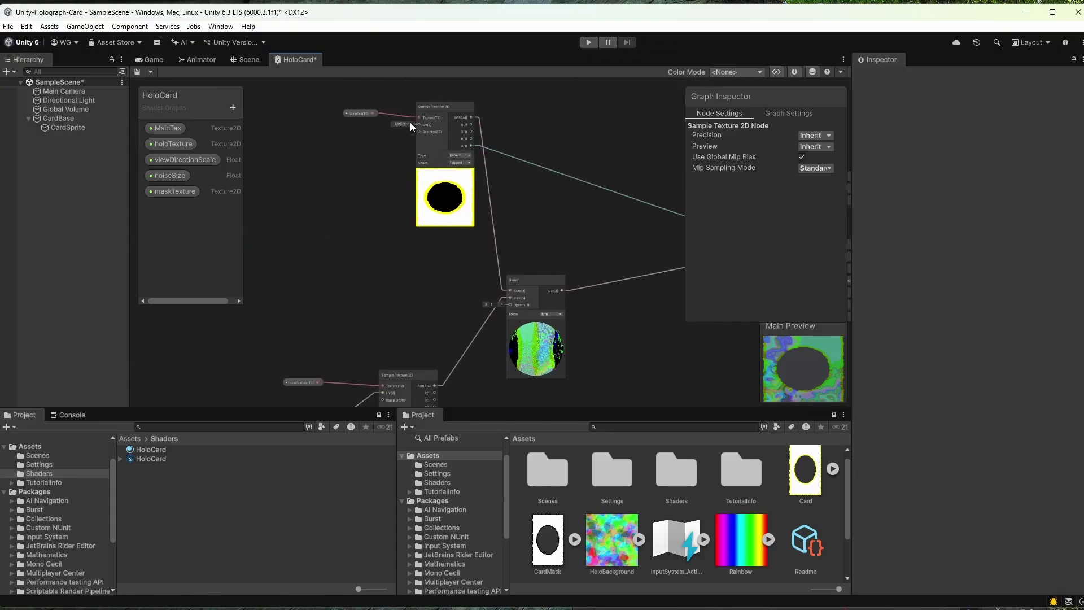
{"action": "middle_click_drag", "start_coordinate": [598, 280], "coordinate": [503, 125]}
{"action": "scroll", "coordinate": [506, 326], "scroll_direction": "up", "scroll_amount": 3}
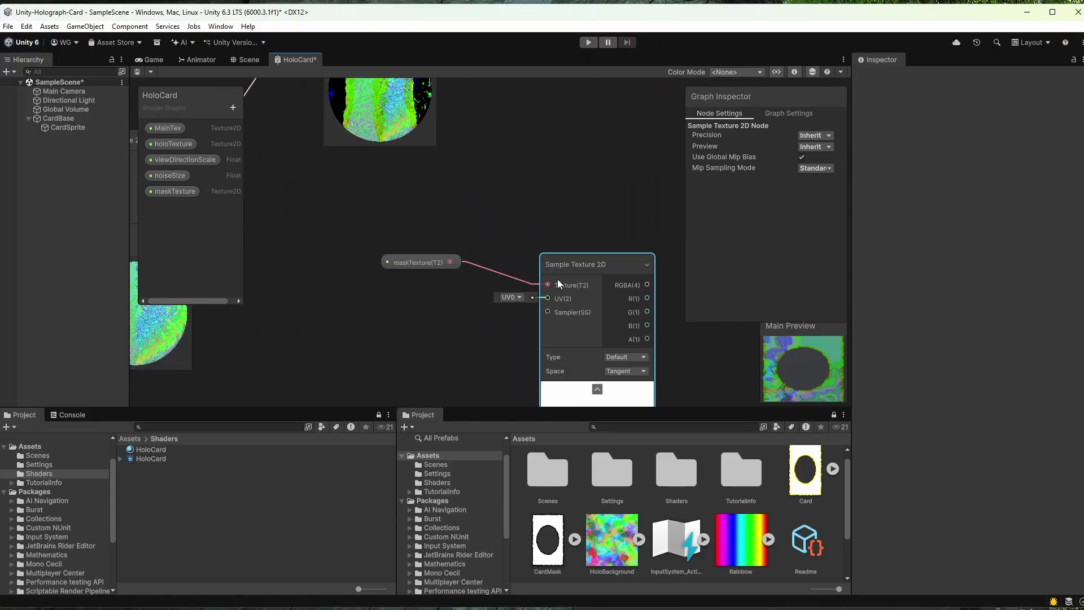
Maximize the HoloCard shader graph window
{"action": "middle_click_drag", "start_coordinate": [439, 320], "coordinate": [262, 297]}
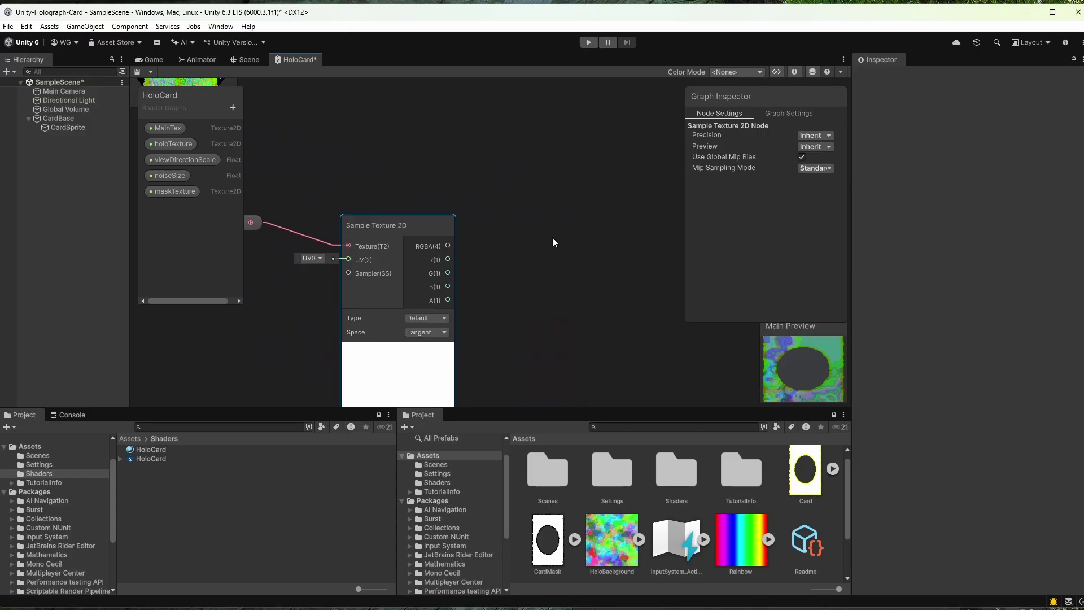
{"action": "scroll", "coordinate": [551, 242], "scroll_direction": "down", "scroll_amount": 3}
{"action": "middle_click_drag", "start_coordinate": [548, 203], "coordinate": [587, 242]}
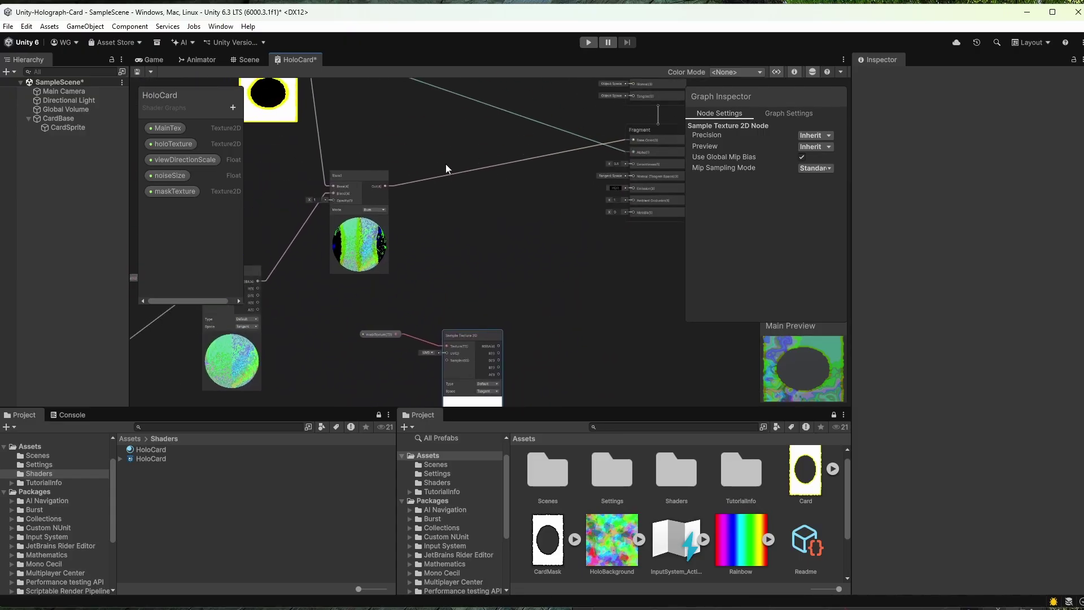
{"action": "middle_click_drag", "start_coordinate": [446, 168], "coordinate": [452, 270]}
{"action": "left_click", "coordinate": [517, 178]}
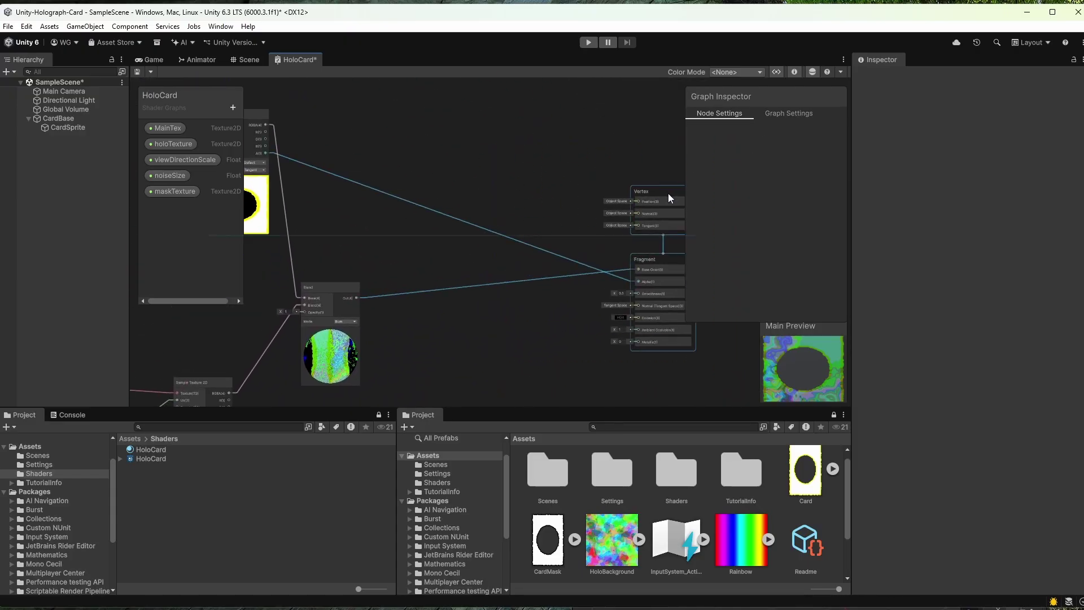
{"action": "middle_click_drag", "start_coordinate": [668, 193], "coordinate": [702, 231]}
{"action": "right_click", "coordinate": [289, 59]}
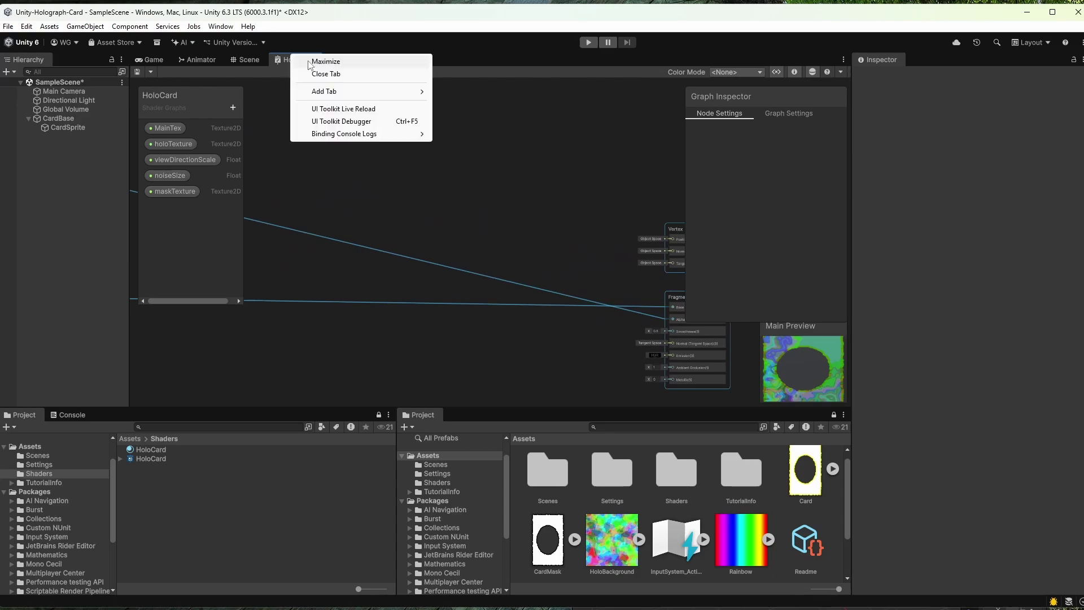
{"action": "left_click", "coordinate": [341, 59]}
{"action": "middle_click_drag", "start_coordinate": [350, 248], "coordinate": [657, 236]}
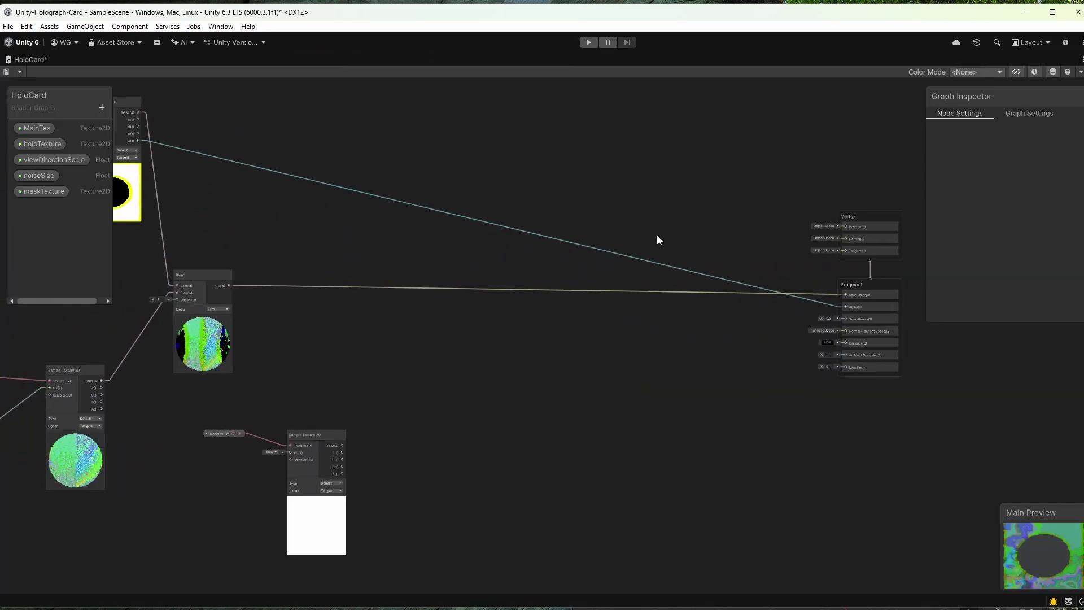
Move the mask's Sample Texture 2D node and the maskTexture property node up and to the right, below the Blend node's output
{"action": "scroll", "coordinate": [328, 421], "scroll_direction": "up", "scroll_amount": 5}
{"action": "middle_click_drag", "start_coordinate": [257, 378], "coordinate": [464, 351]}
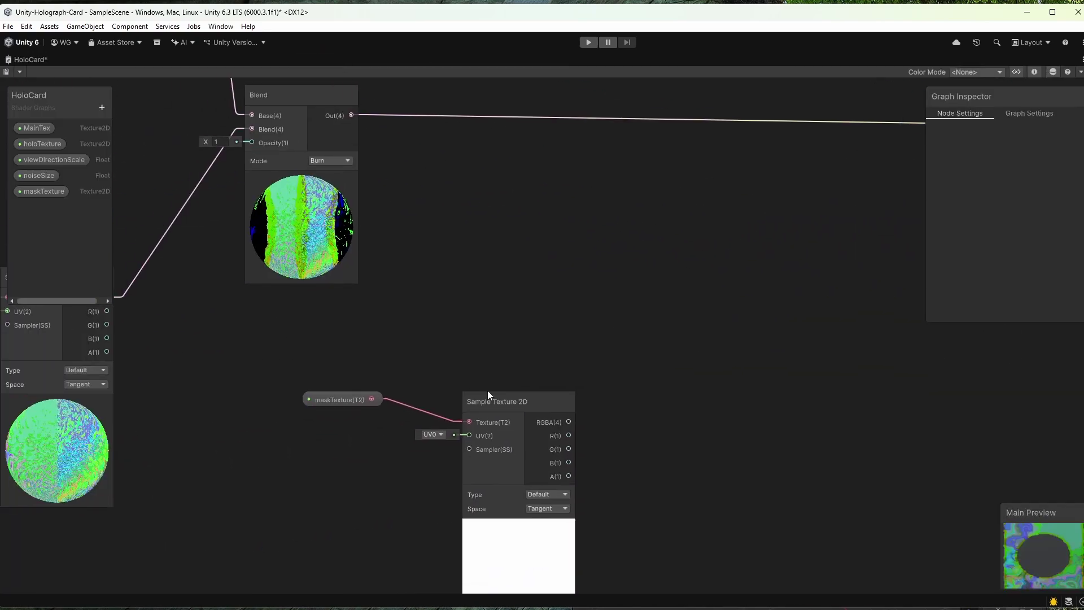
{"action": "left_click_drag", "start_coordinate": [497, 400], "coordinate": [534, 356]}
{"action": "left_click_drag", "start_coordinate": [339, 399], "coordinate": [390, 361]}
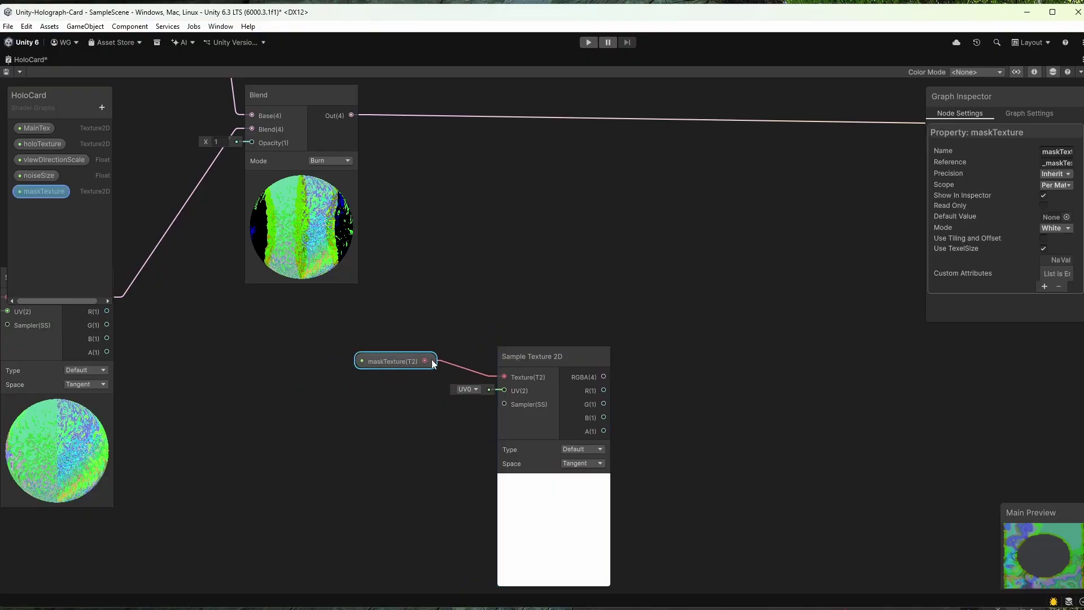
Set the default value of the maskTexture property to the CardMask texture
{"action": "left_click", "coordinate": [1067, 217]}
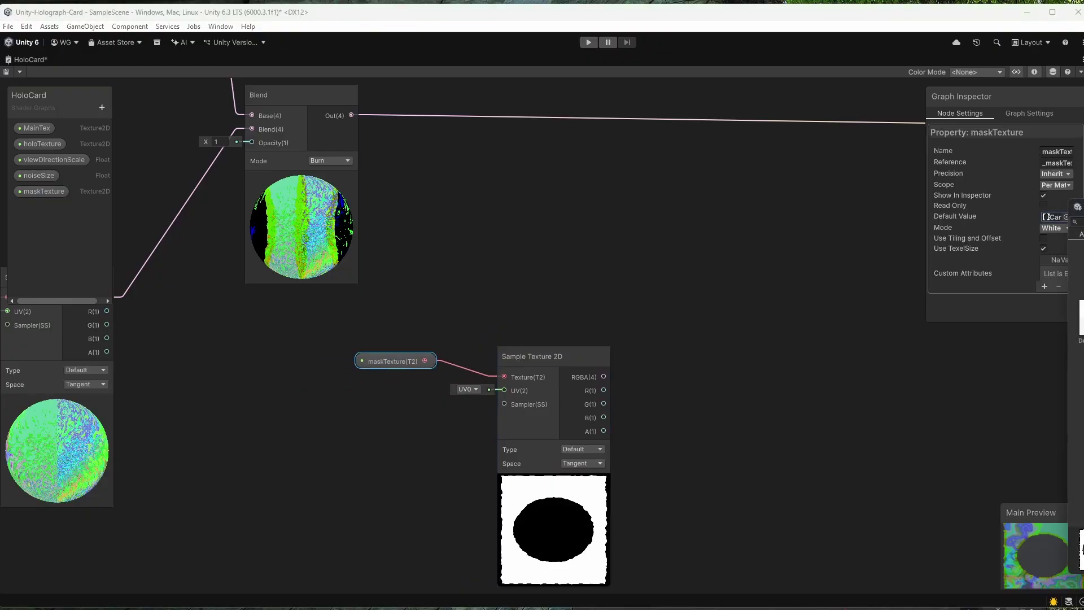
{"action": "middle_click_drag", "start_coordinate": [657, 348], "coordinate": [539, 221]}
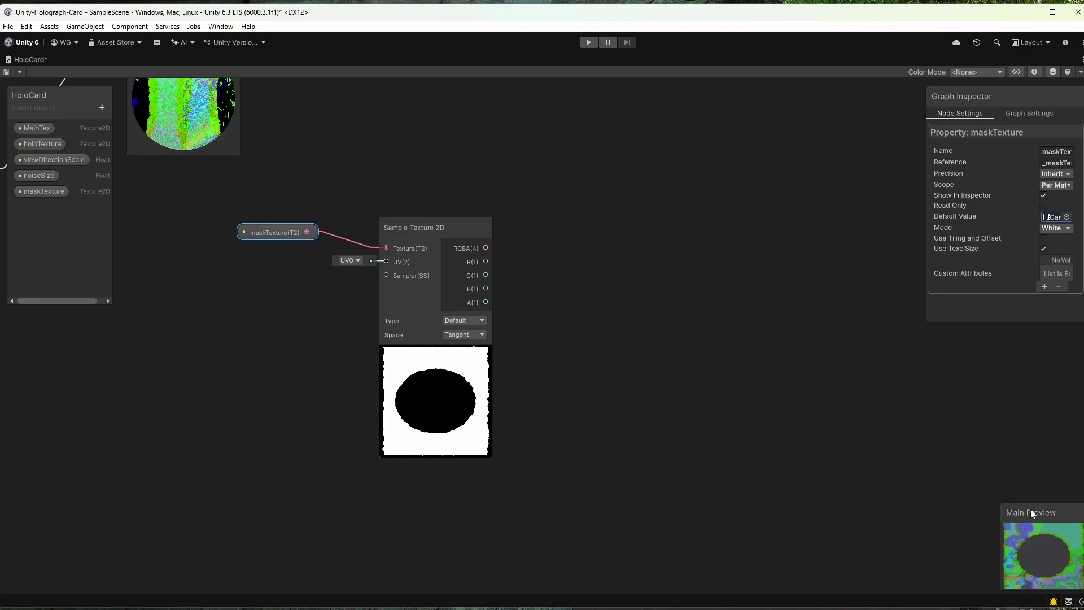
{"action": "middle_click_drag", "start_coordinate": [521, 284], "coordinate": [551, 466]}
Enlarge the Main Preview of the graph
{"action": "scroll", "coordinate": [649, 305], "scroll_direction": "down", "scroll_amount": 3}
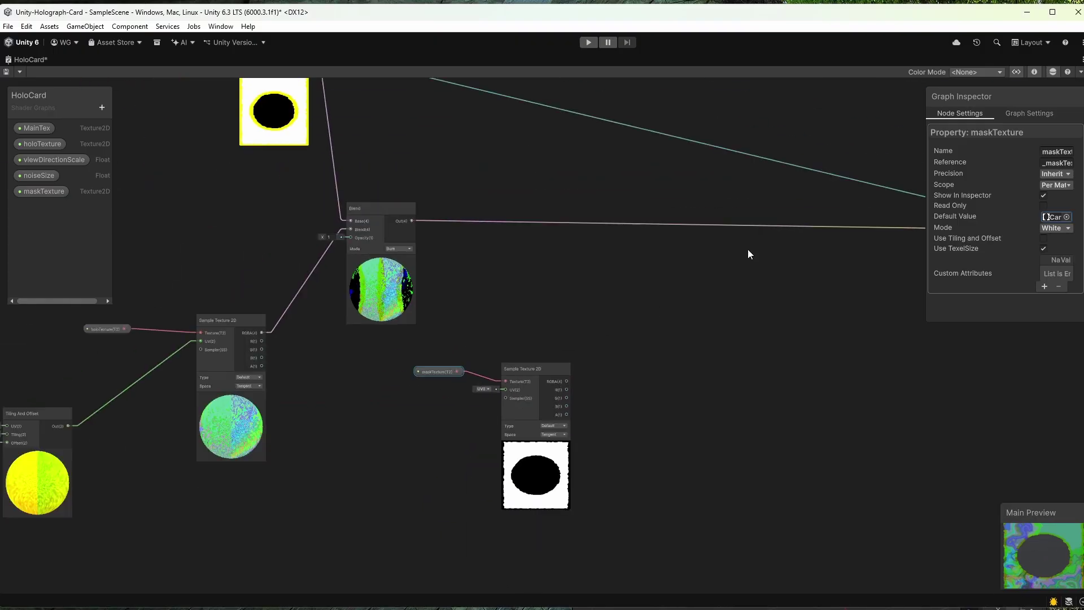
{"action": "middle_click_drag", "start_coordinate": [747, 250], "coordinate": [563, 286]}
{"action": "right_click", "coordinate": [493, 324]}
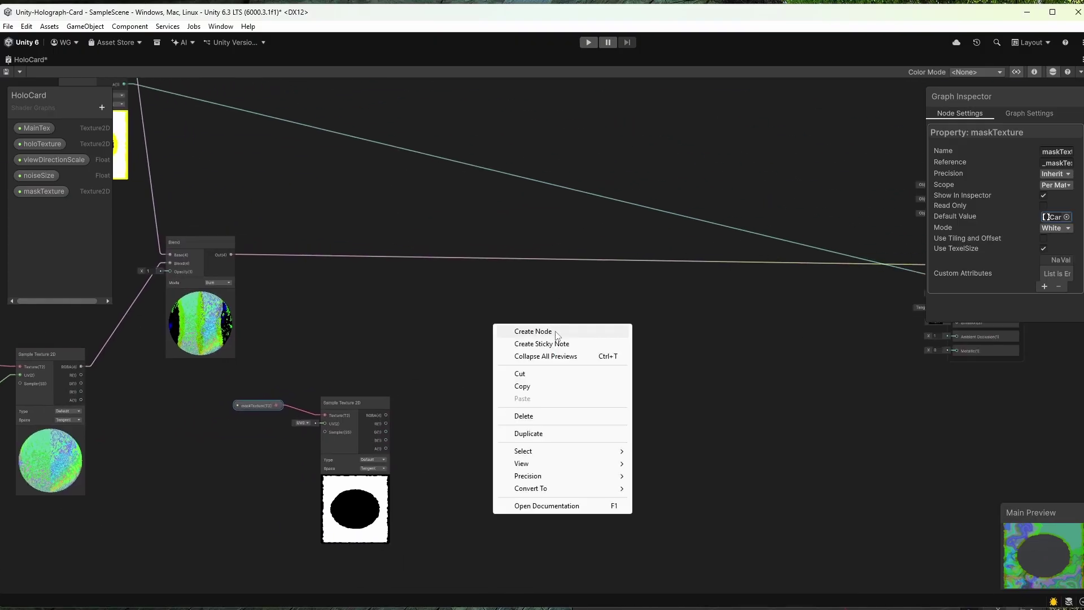
{"action": "left_click", "coordinate": [629, 297]}
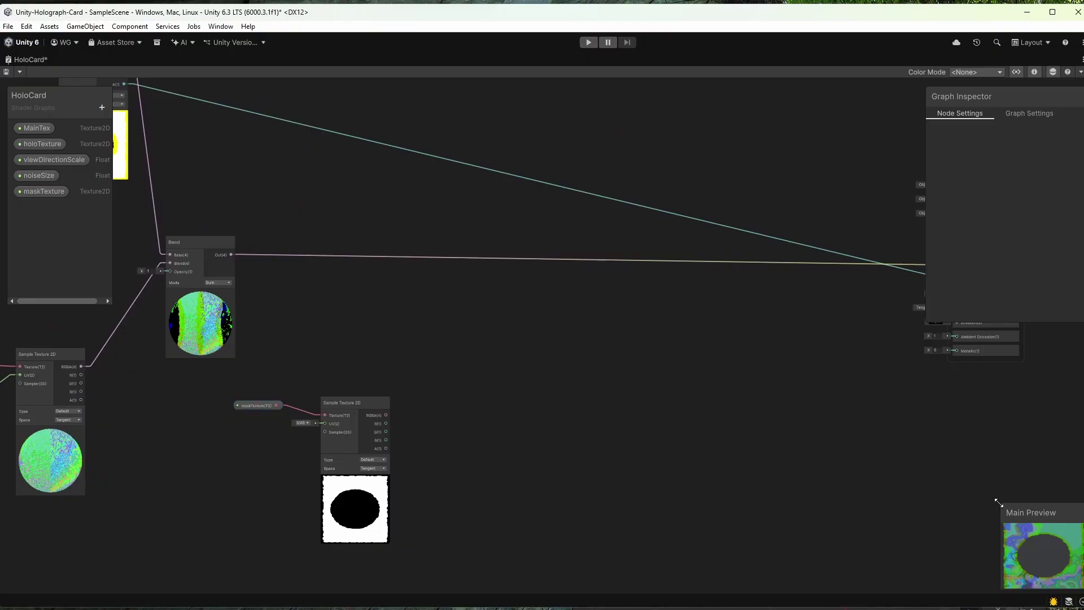
{"action": "left_click_drag", "start_coordinate": [994, 500], "coordinate": [906, 409]}
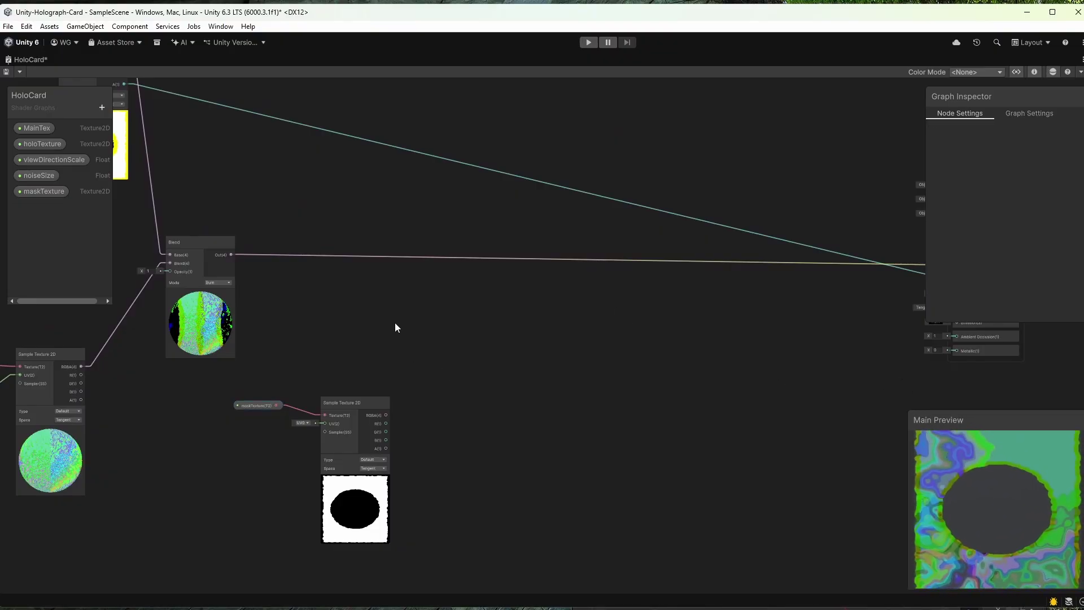
Shift the mask's Sample Texture 2D node and the maskTexture node slightly further up and right, away from the Blend node
{"action": "middle_click_drag", "start_coordinate": [394, 324], "coordinate": [604, 398]}
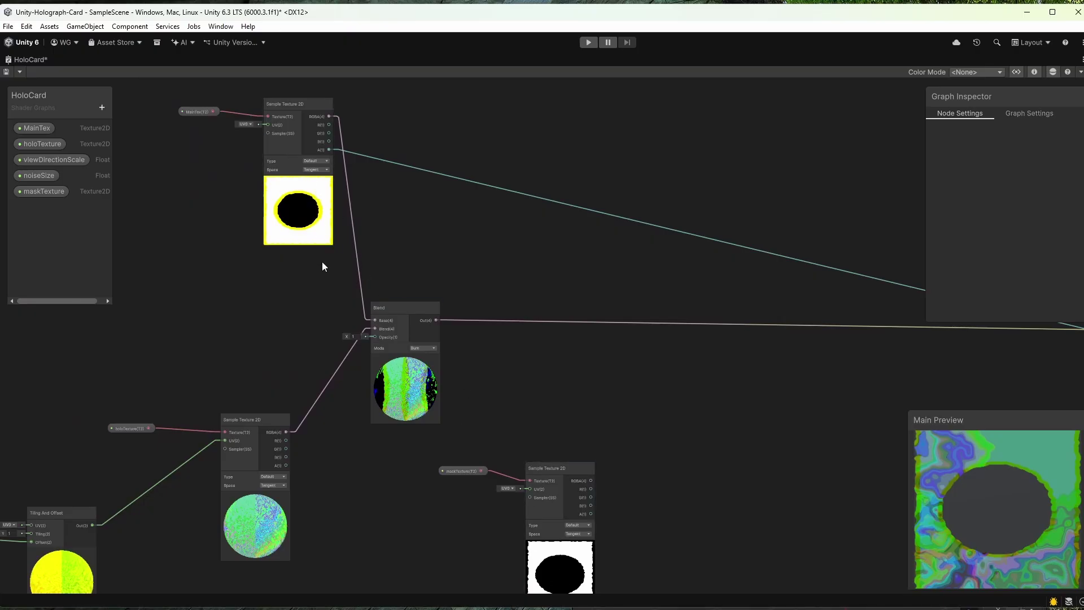
{"action": "left_click", "coordinate": [405, 391]}
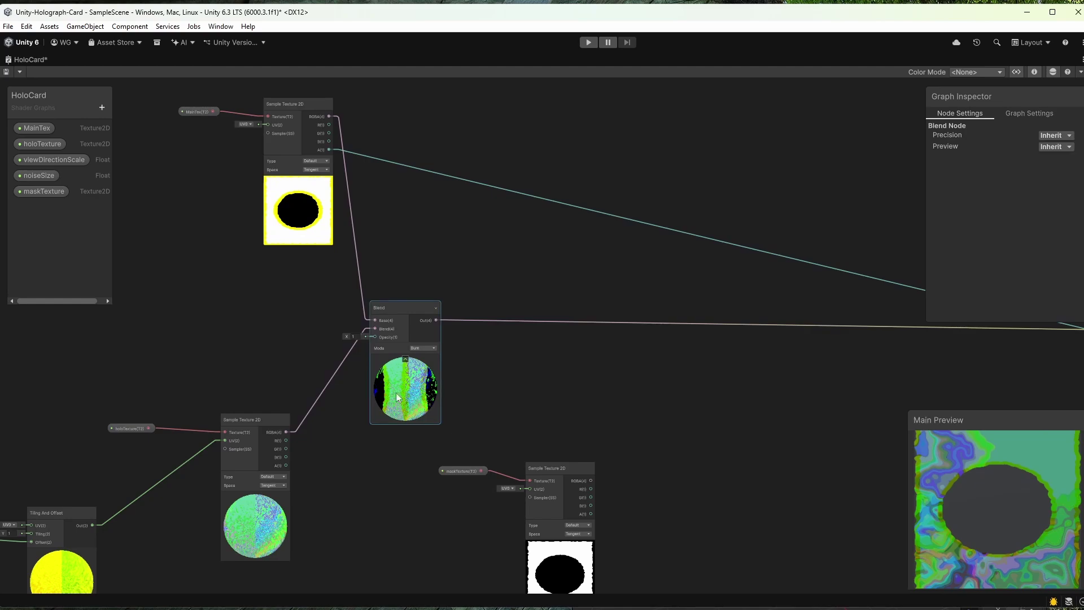
{"action": "middle_click_drag", "start_coordinate": [650, 425], "coordinate": [646, 406]}
{"action": "left_click_drag", "start_coordinate": [562, 448], "coordinate": [584, 432]}
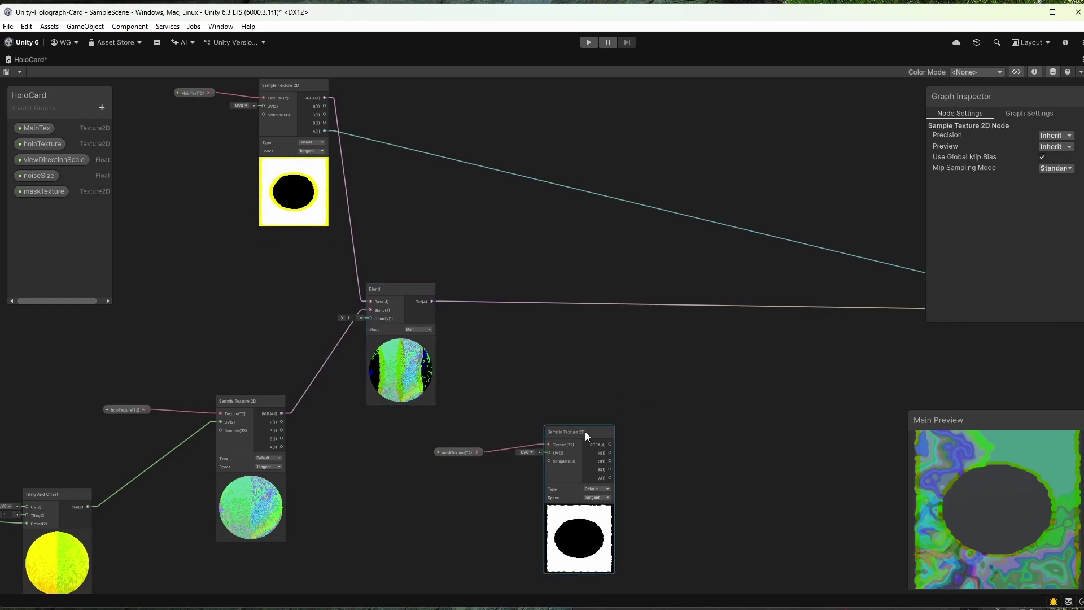
{"action": "left_click_drag", "start_coordinate": [462, 452], "coordinate": [487, 430]}
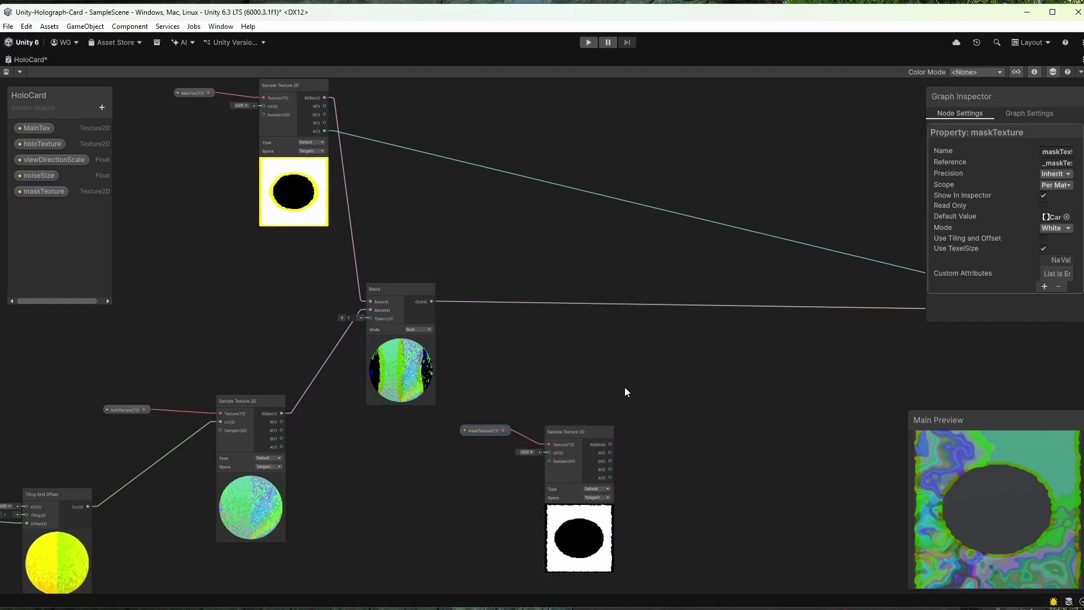
{"action": "left_click", "coordinate": [621, 387]}
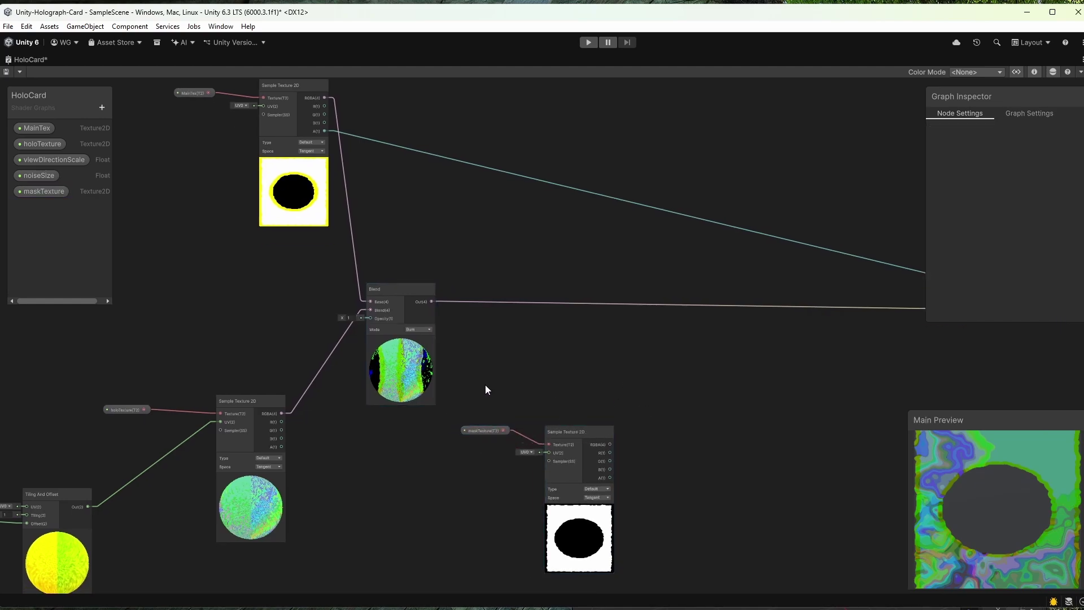
Create a second Blend node and place it above and to the right of the mask's Sample Texture 2D node
{"action": "right_click", "coordinate": [623, 382]}
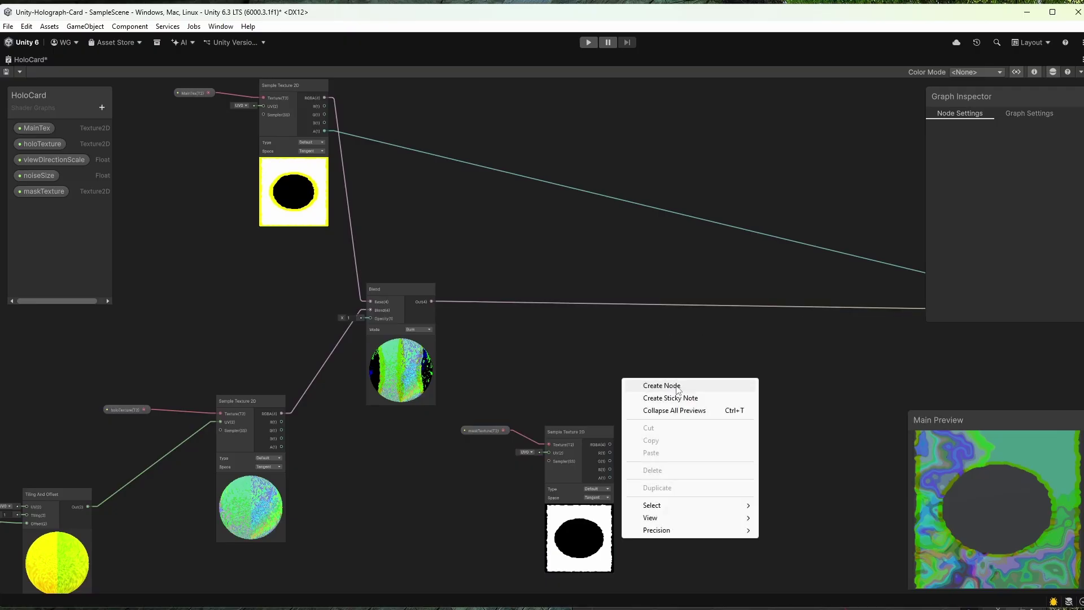
{"action": "left_click", "coordinate": [677, 386]}
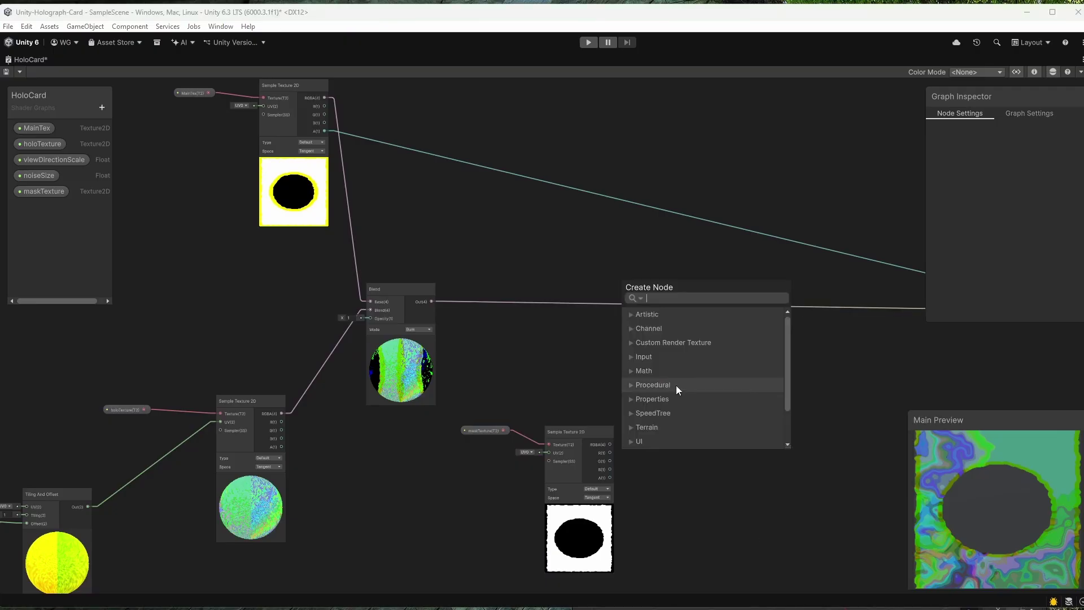
{"action": "type", "text": "blen"}
{"action": "key", "text": "Return"}
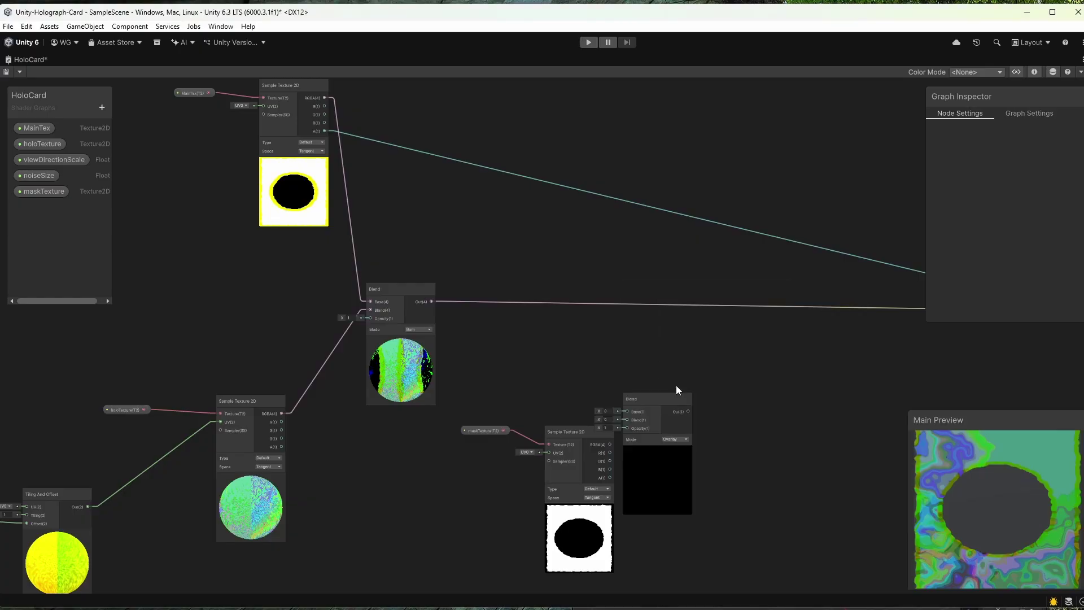
{"action": "scroll", "coordinate": [646, 418], "scroll_direction": "up", "scroll_amount": 4}
{"action": "left_click_drag", "start_coordinate": [663, 377], "coordinate": [747, 280]}
{"action": "scroll", "coordinate": [746, 276], "scroll_direction": "down", "scroll_amount": 3}
{"action": "middle_click_drag", "start_coordinate": [695, 269], "coordinate": [622, 331]}
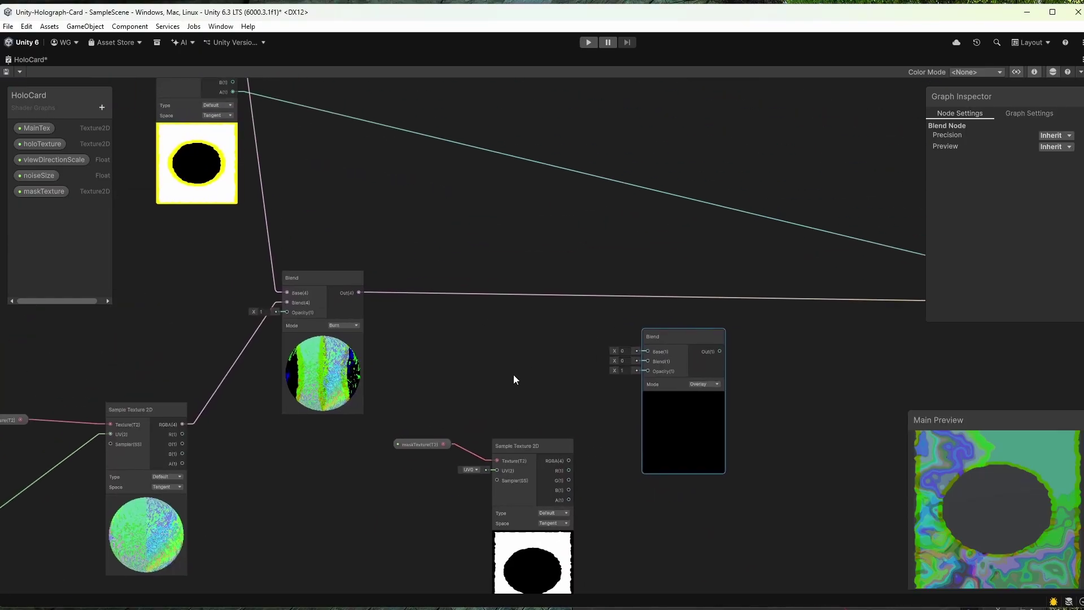
Connect the first Blend node's output to the new Blend node's Blend input and the MainTex sample's RGBA to its Base input
{"action": "middle_click_drag", "start_coordinate": [350, 157], "coordinate": [355, 186]}
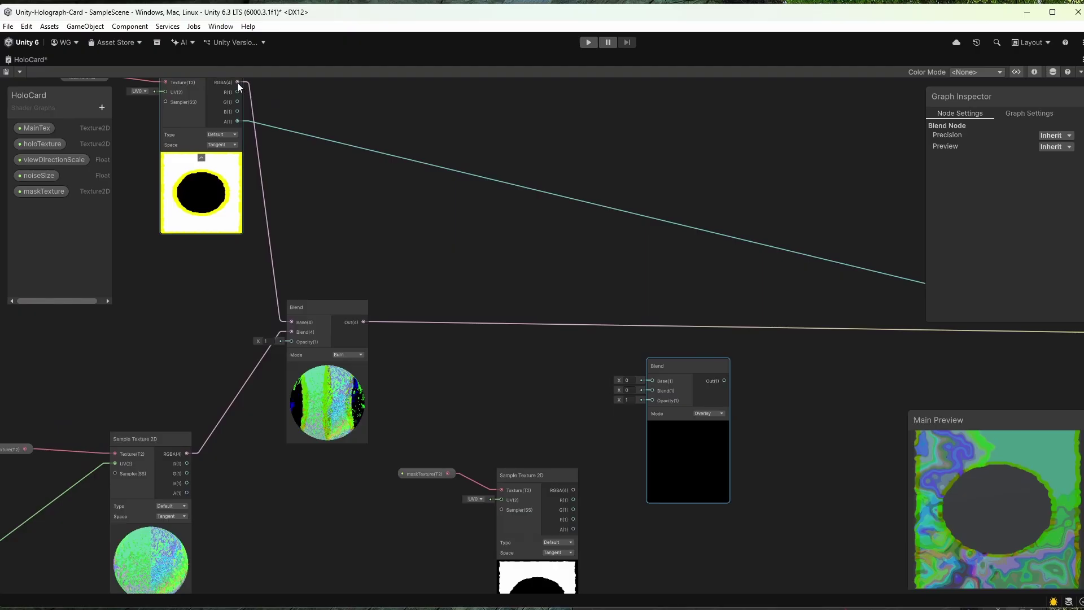
{"action": "left_click_drag", "start_coordinate": [363, 322], "coordinate": [652, 390]}
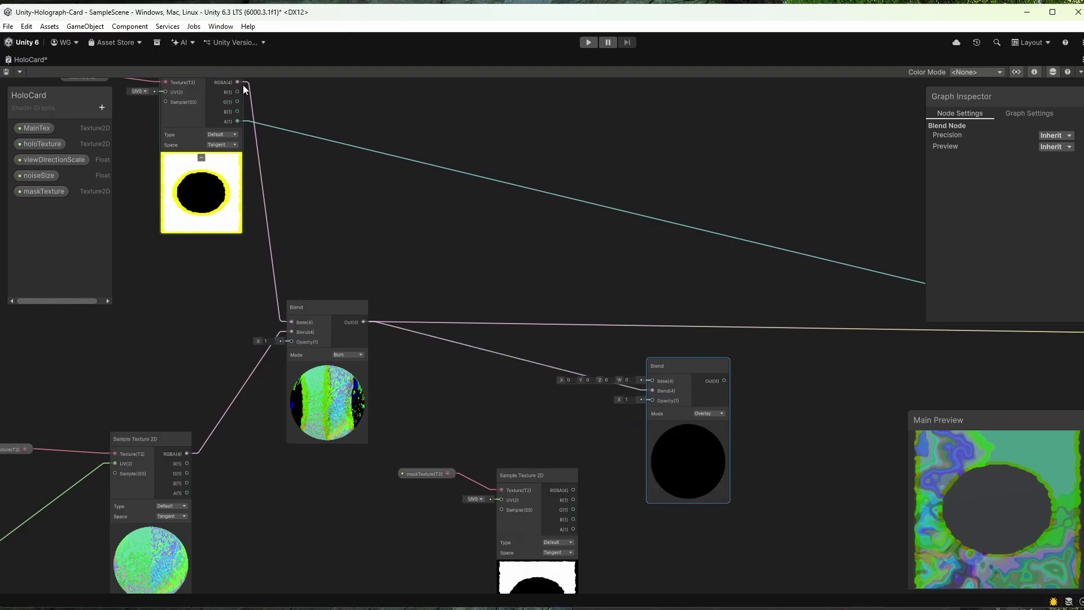
{"action": "left_click_drag", "start_coordinate": [238, 82], "coordinate": [642, 409]}
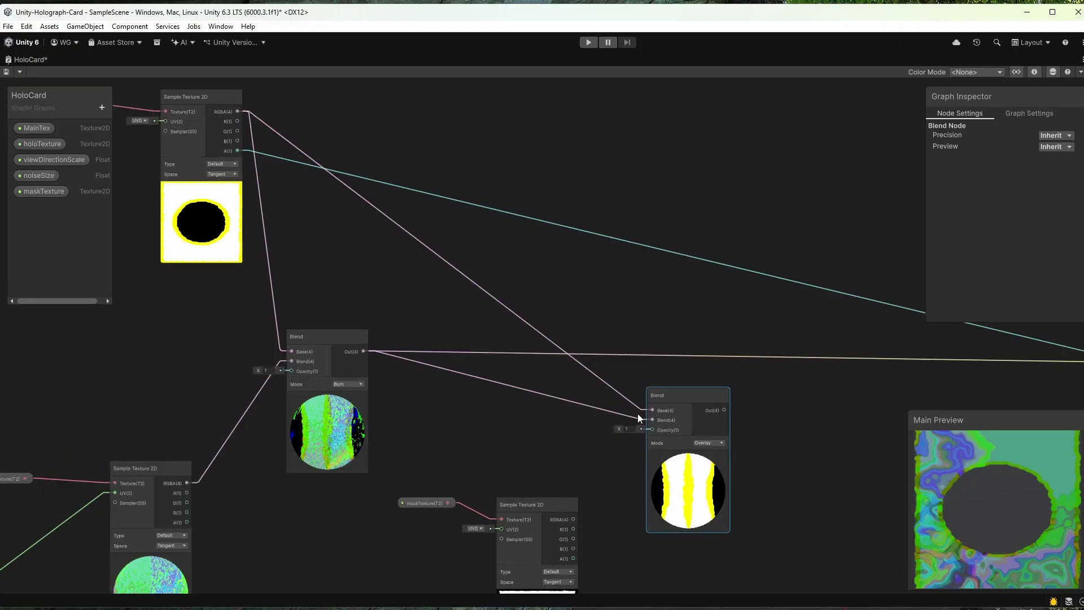
Connect the mask sample's RGBA to the new Blend node's Opacity, and that node's output to the Fragment Base Color
{"action": "middle_click_drag", "start_coordinate": [519, 439], "coordinate": [486, 284]}
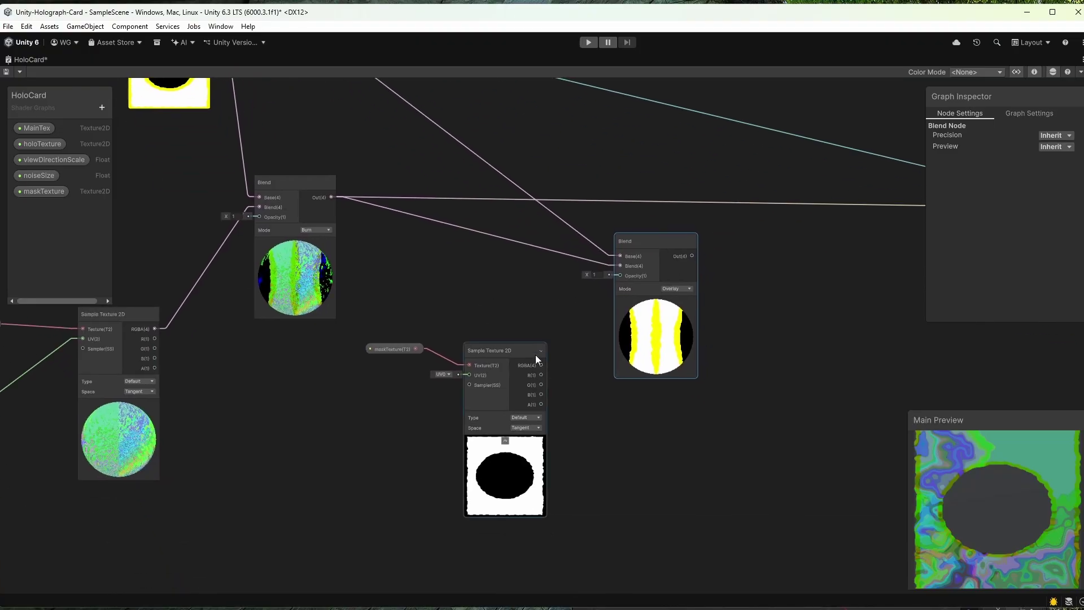
{"action": "left_click_drag", "start_coordinate": [541, 364], "coordinate": [619, 276]}
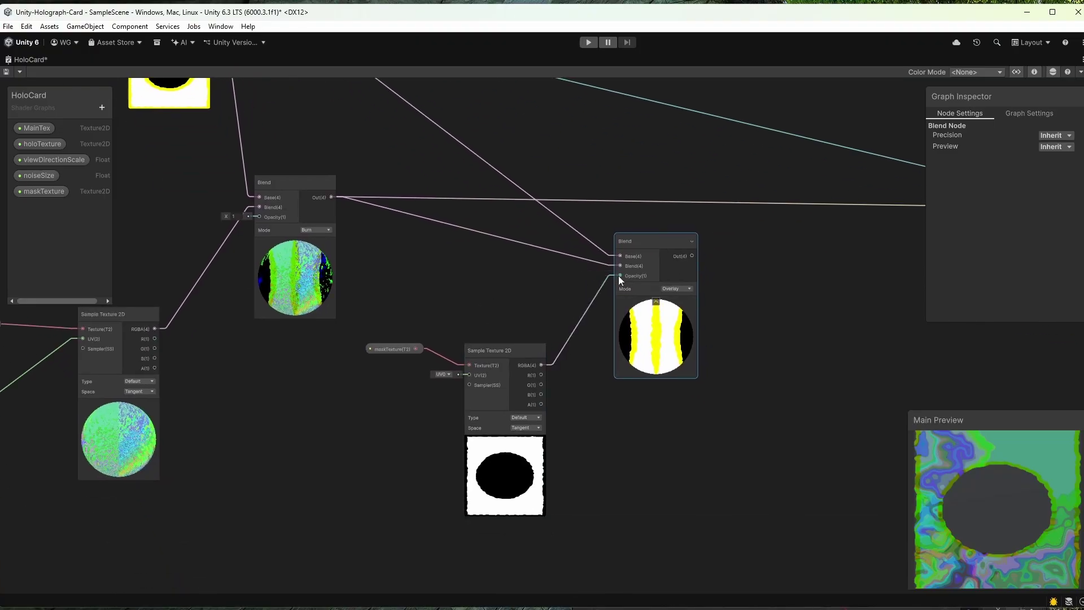
{"action": "middle_click_drag", "start_coordinate": [725, 250], "coordinate": [467, 341]}
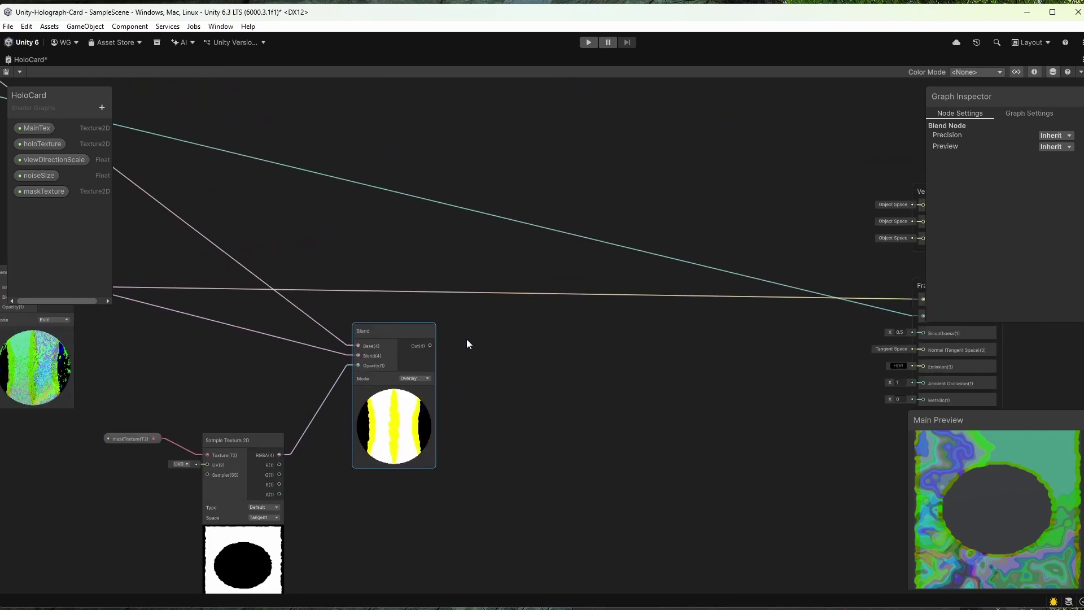
{"action": "middle_click_drag", "start_coordinate": [573, 333], "coordinate": [473, 366]}
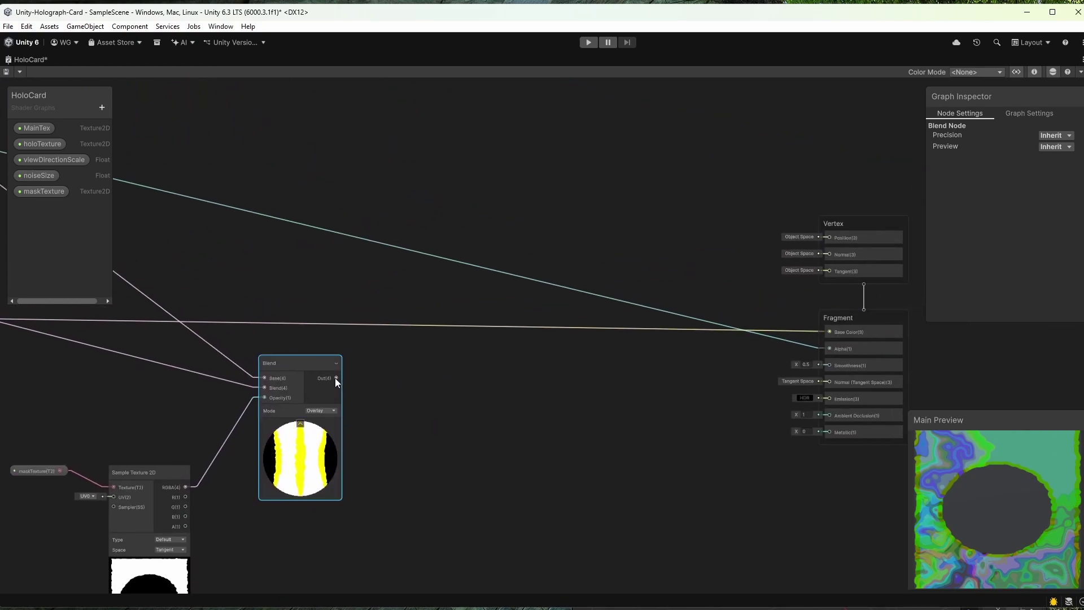
{"action": "left_click_drag", "start_coordinate": [336, 378], "coordinate": [830, 333]}
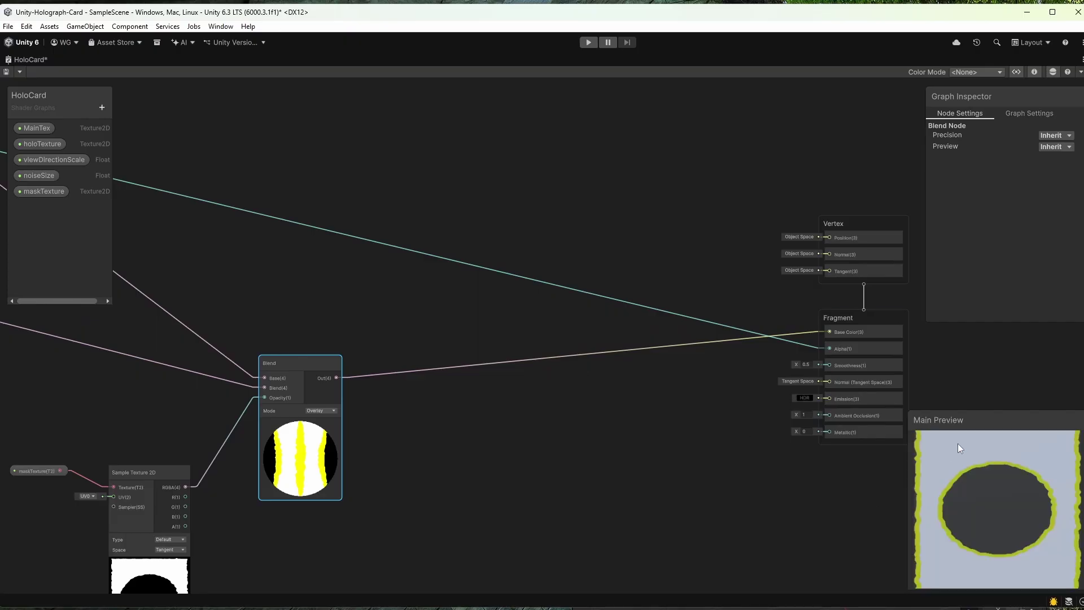
Enlarge the Main Preview further and set the new Blend node's mode to Multiply
{"action": "left_click_drag", "start_coordinate": [910, 413], "coordinate": [796, 374]}
{"action": "scroll", "coordinate": [347, 446], "scroll_direction": "up", "scroll_amount": 4}
{"action": "middle_click_drag", "start_coordinate": [368, 438], "coordinate": [557, 389]}
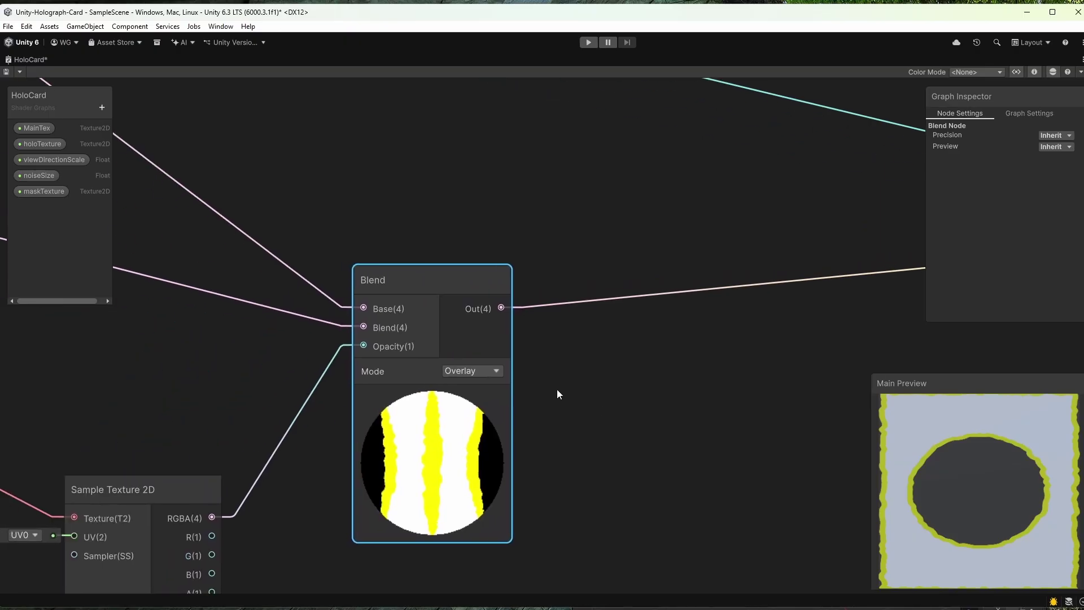
{"action": "left_click", "coordinate": [471, 371]}
{"action": "left_click", "coordinate": [587, 368]}
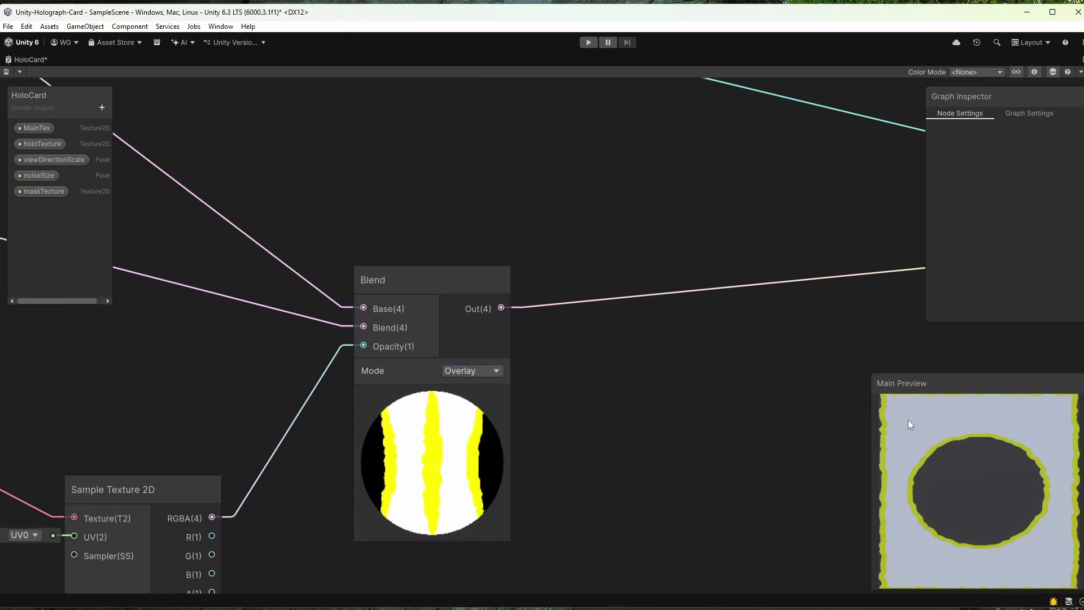
{"action": "left_click", "coordinate": [468, 371]}
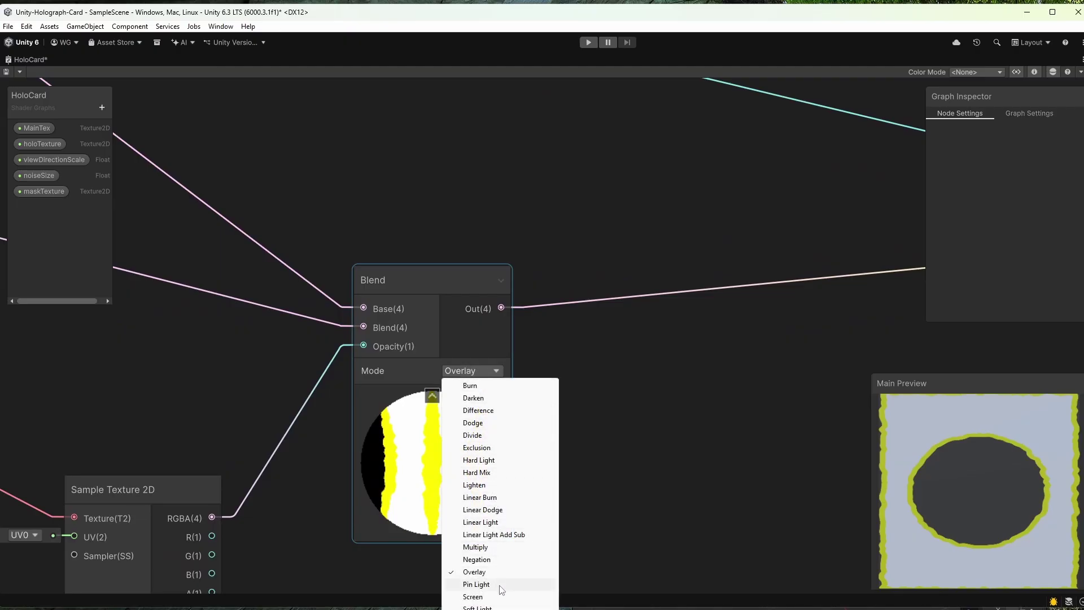
{"action": "left_click", "coordinate": [476, 547]}
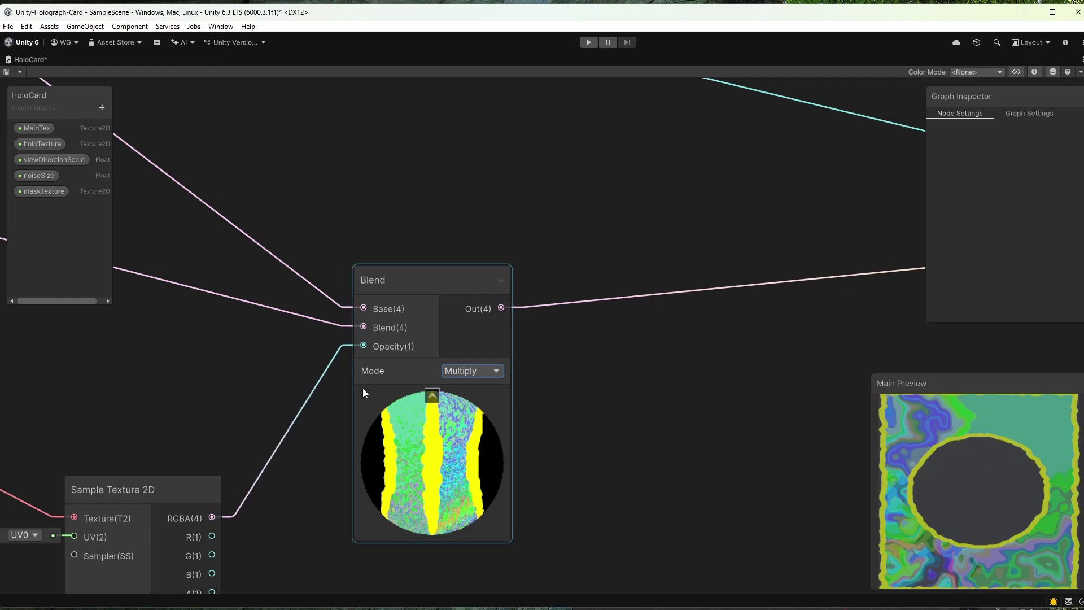
{"action": "middle_click_drag", "start_coordinate": [362, 388], "coordinate": [500, 349]}
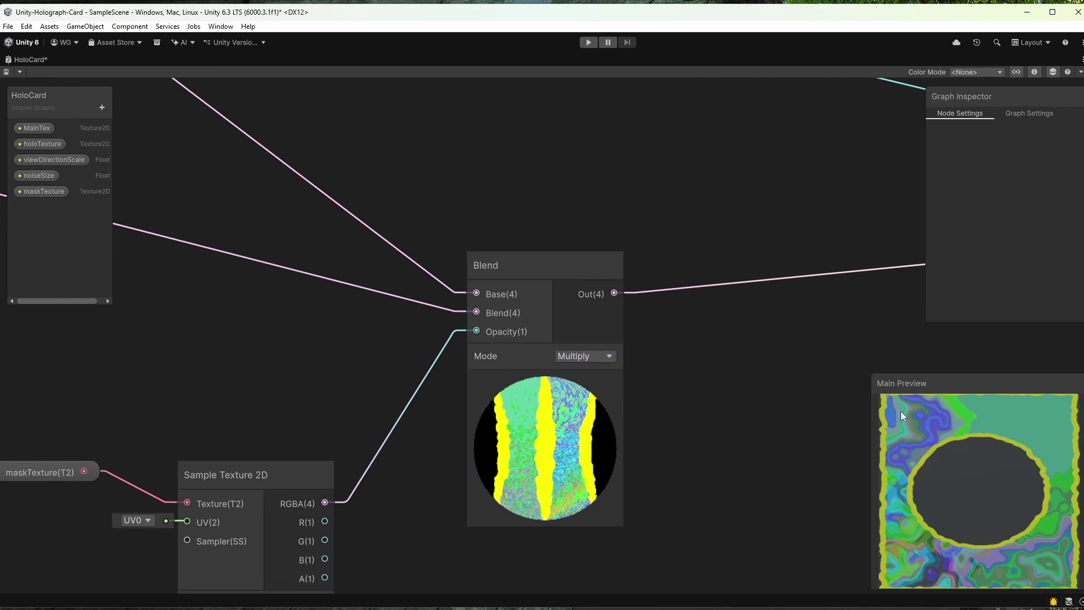
Save the HoloCard graph, restore its window from maximized, and show the Scene view
{"action": "left_click", "coordinate": [6, 72]}
{"action": "right_click", "coordinate": [35, 56]}
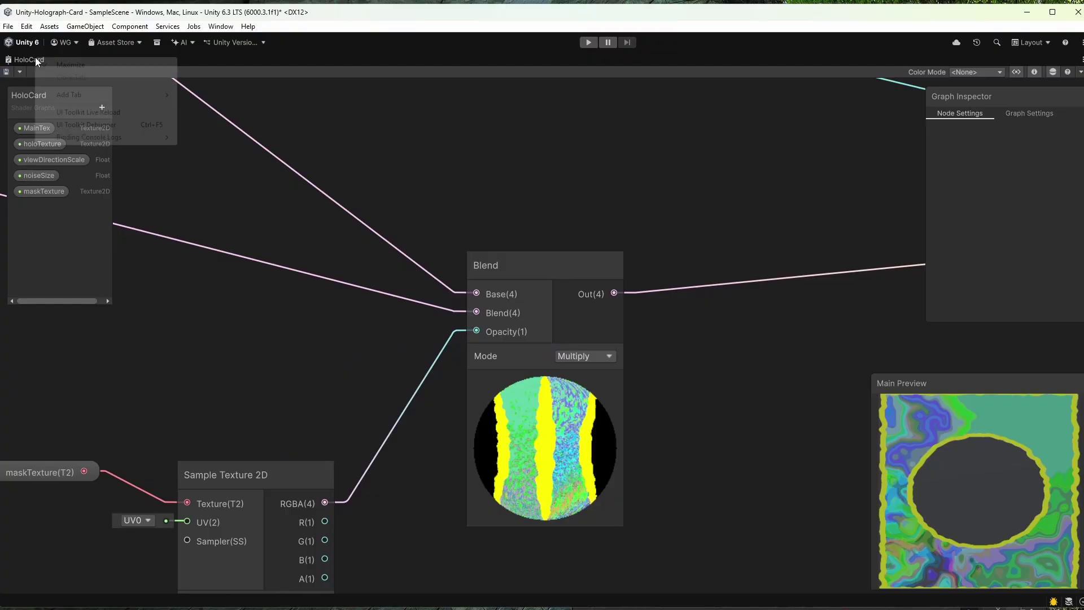
{"action": "left_click", "coordinate": [62, 63]}
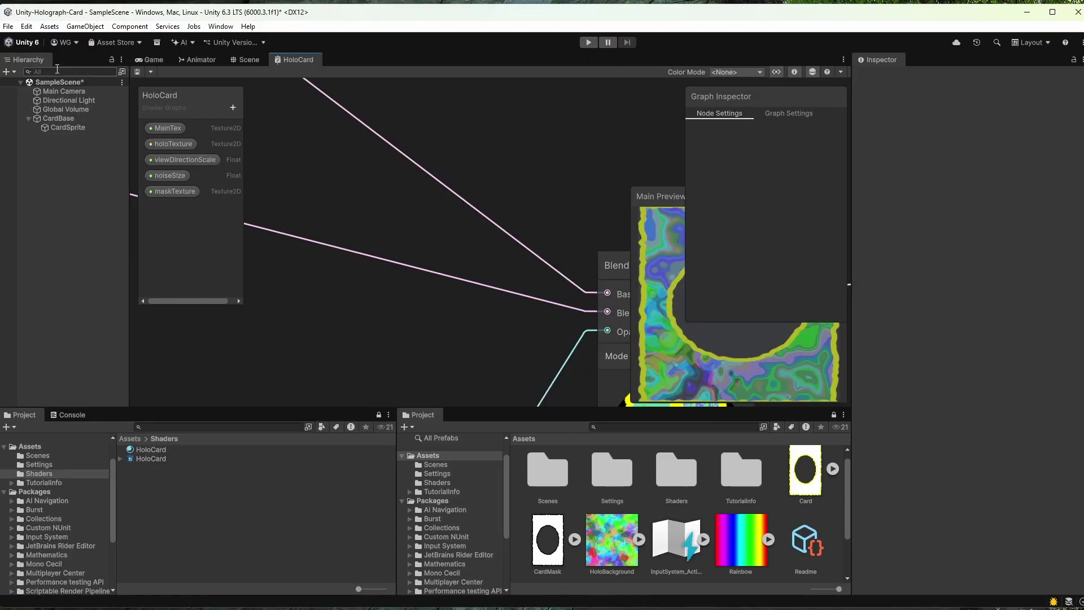
{"action": "left_click", "coordinate": [236, 62]}
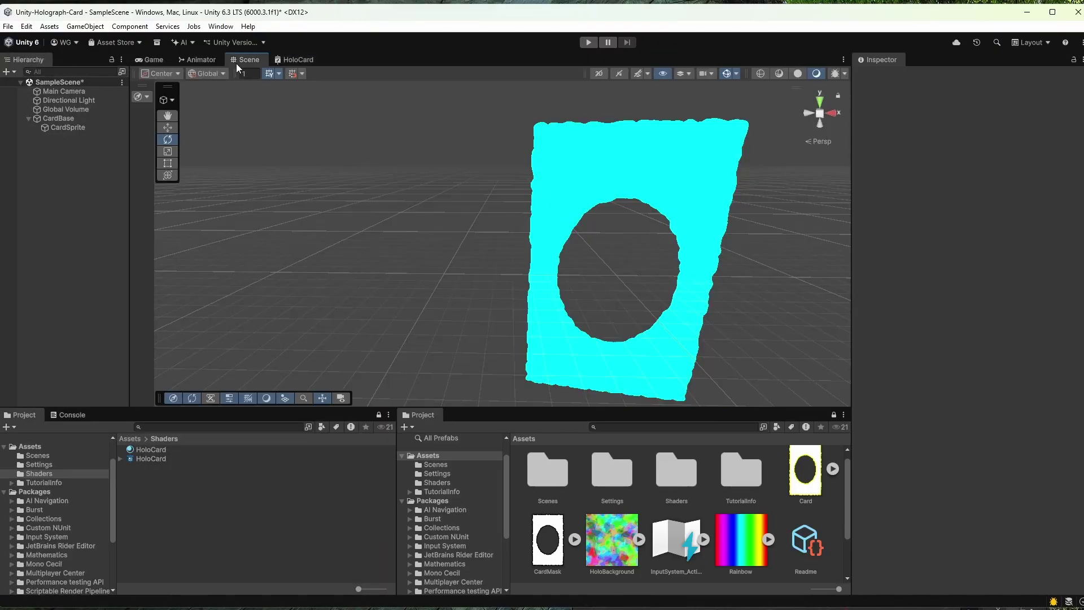
Assign the CardMask texture to the HoloCard material's maskTexture and deselect the material
{"action": "left_click", "coordinate": [155, 450]}
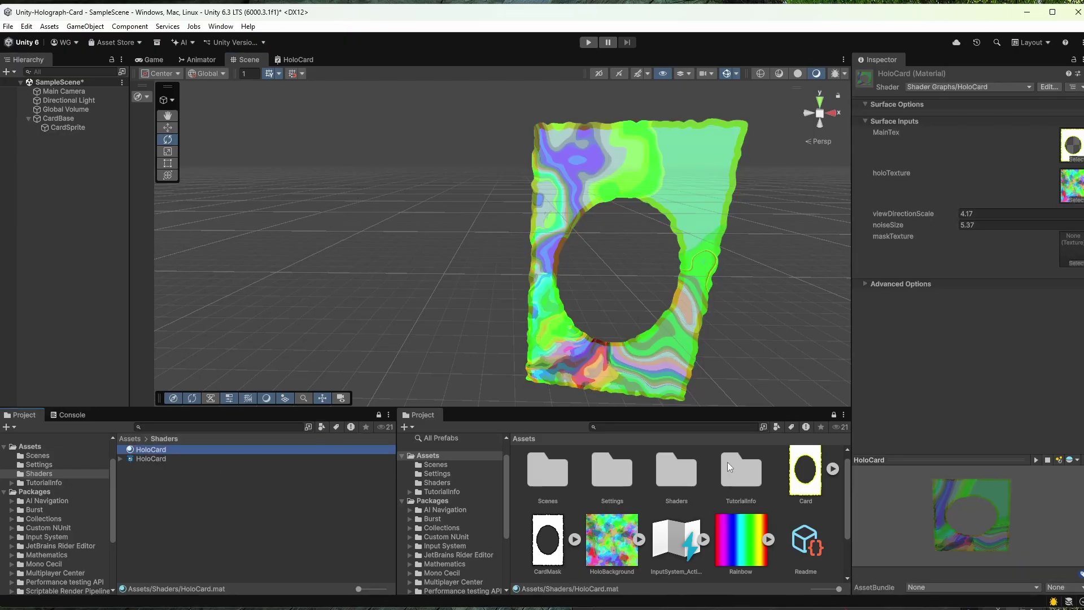
{"action": "left_click_drag", "start_coordinate": [547, 541], "coordinate": [1074, 247]}
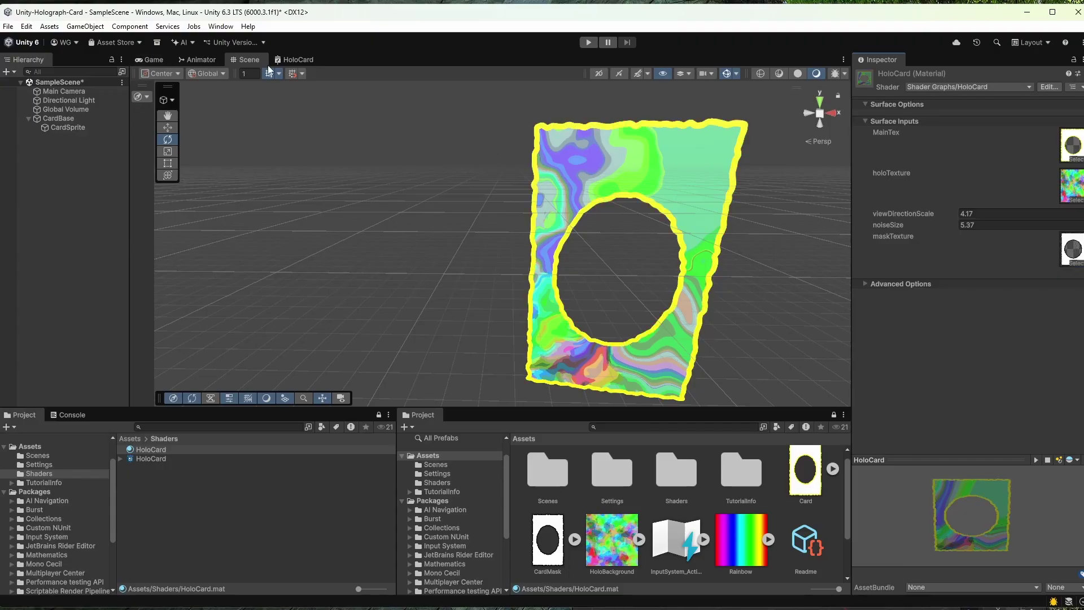
{"action": "left_click", "coordinate": [380, 137]}
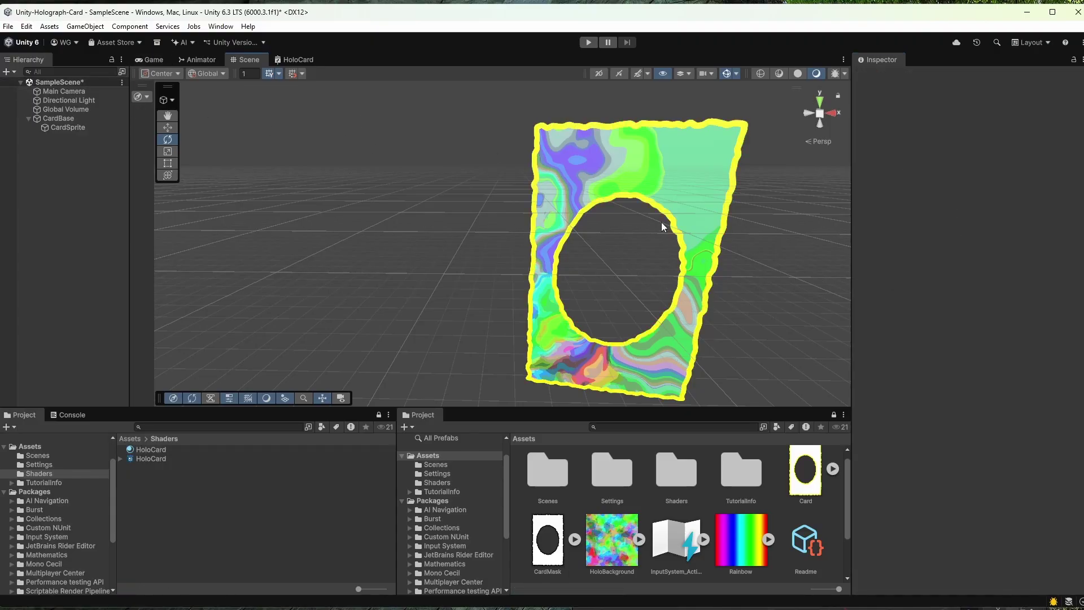
Rotate CardSprite back and forth about its Y axis to examine the masked hologram from different angles
{"action": "left_click", "coordinate": [649, 152]}
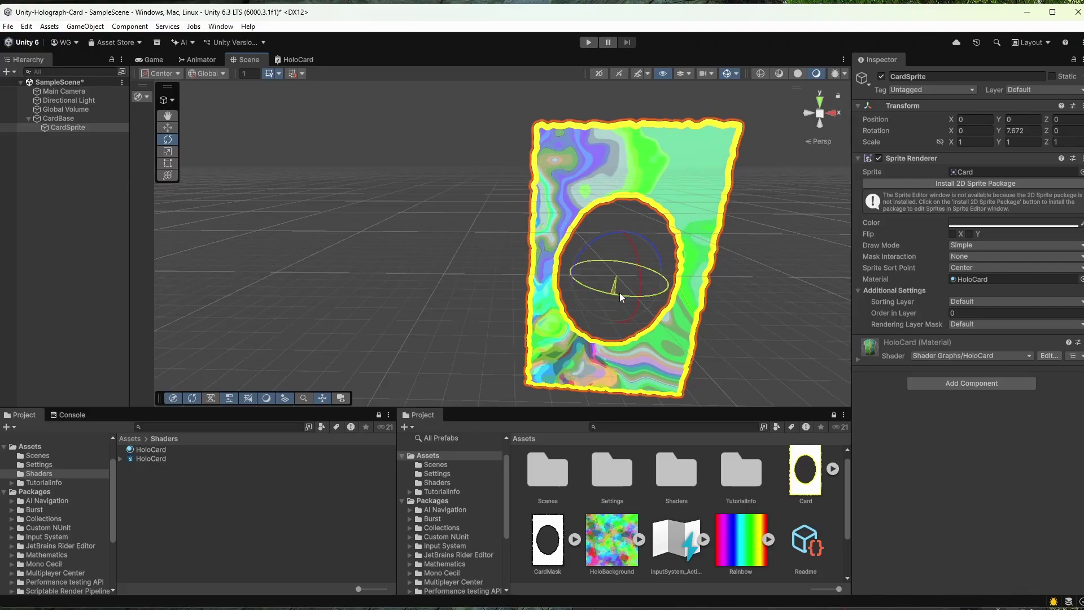
{"action": "mouse_move", "coordinate": [619, 293]}
{"action": "left_mouse_down"}
{"action": "mouse_move", "coordinate": [540, 288]}
{"action": "mouse_move", "coordinate": [618, 291]}
{"action": "left_mouse_up"}
{"action": "left_click", "coordinate": [420, 196]}
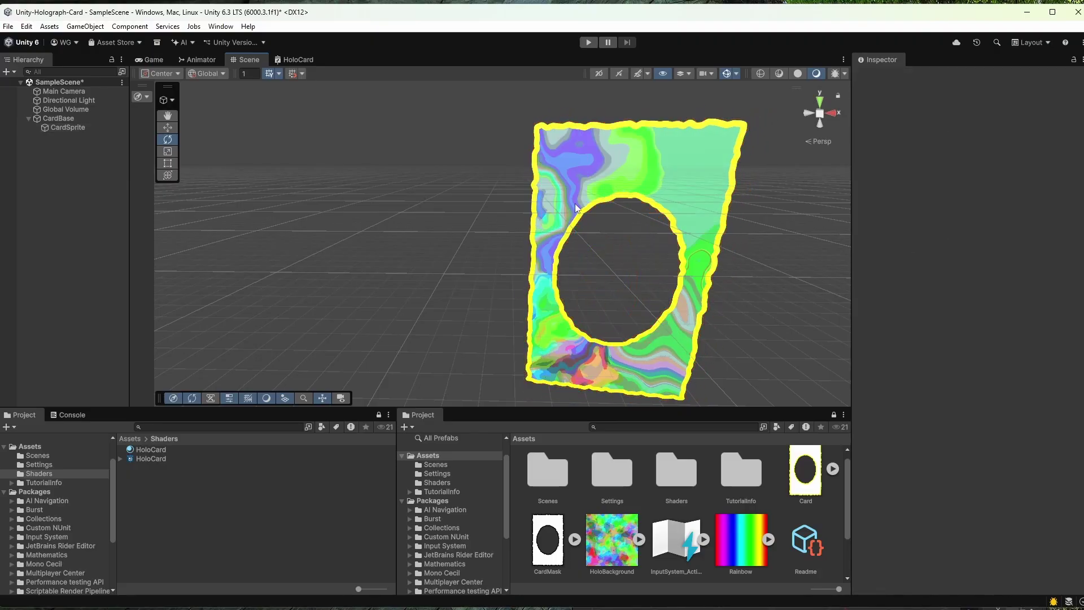
{"action": "scroll", "coordinate": [582, 212], "scroll_direction": "down", "scroll_amount": 2}
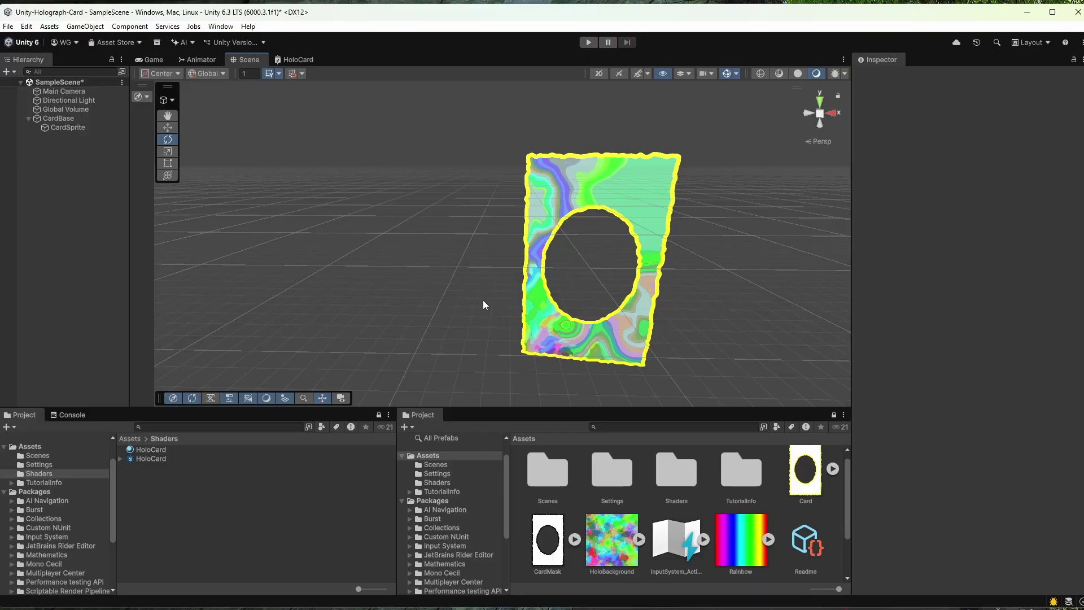
{"action": "left_click", "coordinate": [626, 169]}
{"action": "left_click_drag", "start_coordinate": [591, 284], "coordinate": [510, 289]}
{"action": "mouse_move", "coordinate": [561, 290]}
{"action": "left_mouse_down"}
{"action": "mouse_move", "coordinate": [594, 290]}
{"action": "mouse_move", "coordinate": [563, 294]}
{"action": "left_mouse_up"}
Set the HoloCard material's noiseSize to 14.7 and rotate CardSprite to about -5 degrees in Y
{"action": "left_click", "coordinate": [169, 449]}
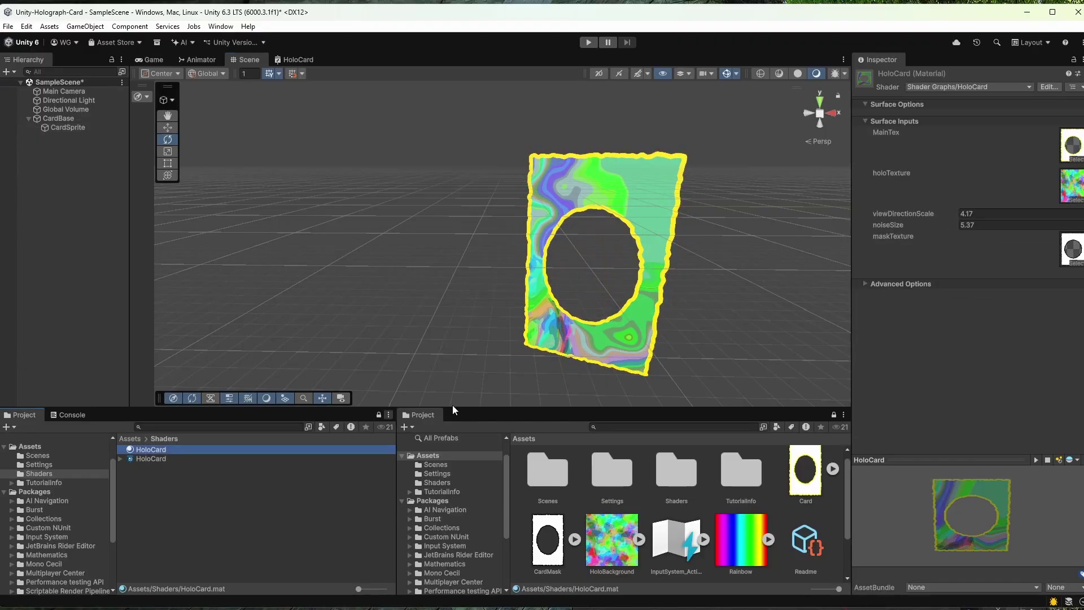
{"action": "mouse_move", "coordinate": [898, 226]}
{"action": "left_mouse_down"}
{"action": "mouse_move", "coordinate": [926, 226]}
{"action": "mouse_move", "coordinate": [917, 228]}
{"action": "left_mouse_up"}
{"action": "left_click", "coordinate": [556, 269]}
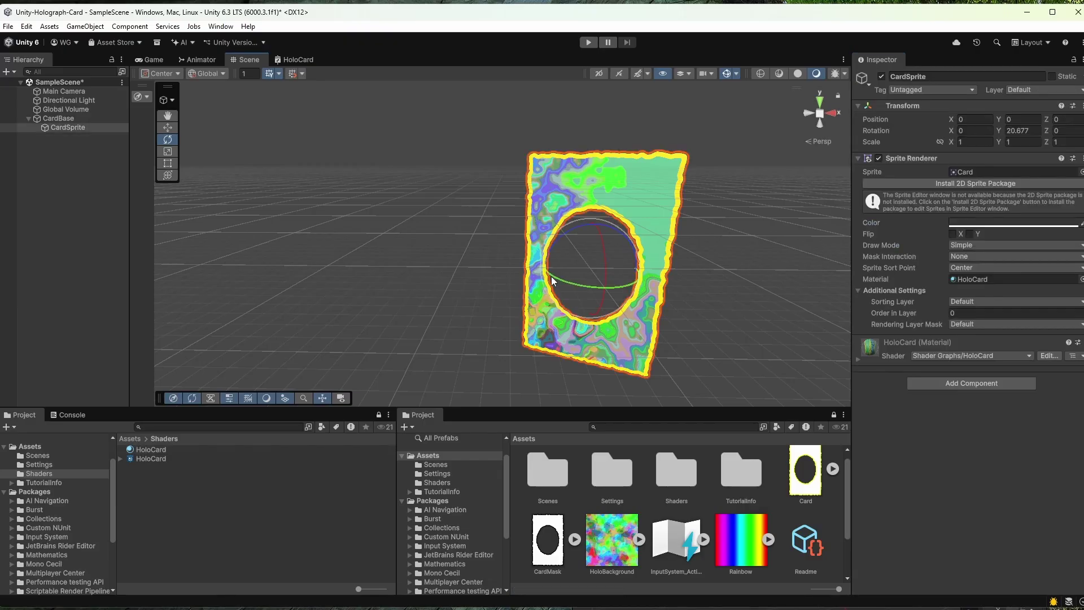
{"action": "left_click_drag", "start_coordinate": [570, 282], "coordinate": [592, 287]}
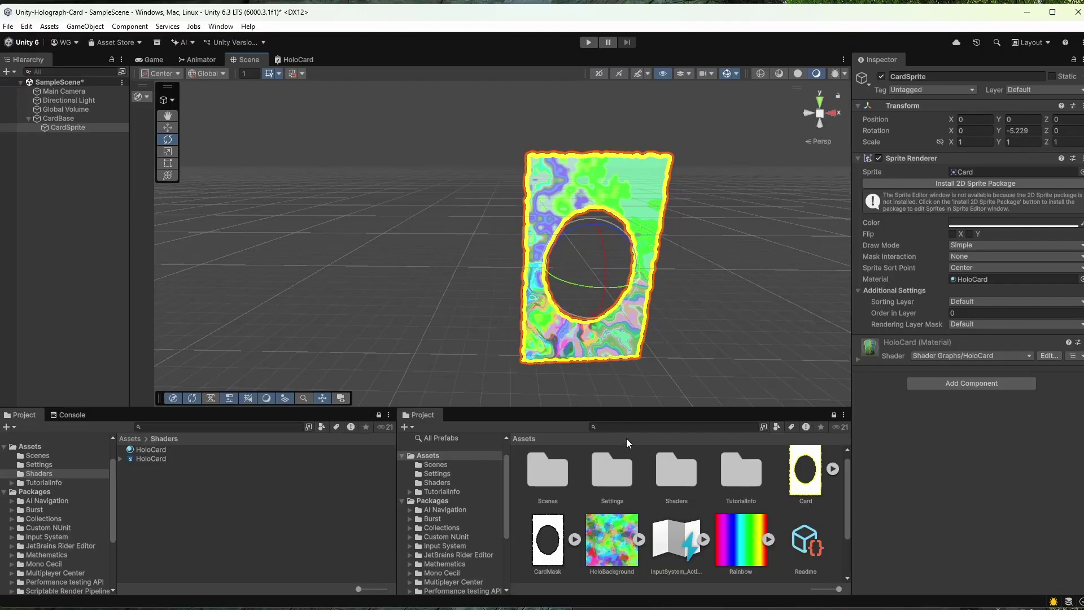
Assign the Rainbow texture to the material's holoTexture and rotate CardSprite about Y to preview it
{"action": "left_click", "coordinate": [151, 450]}
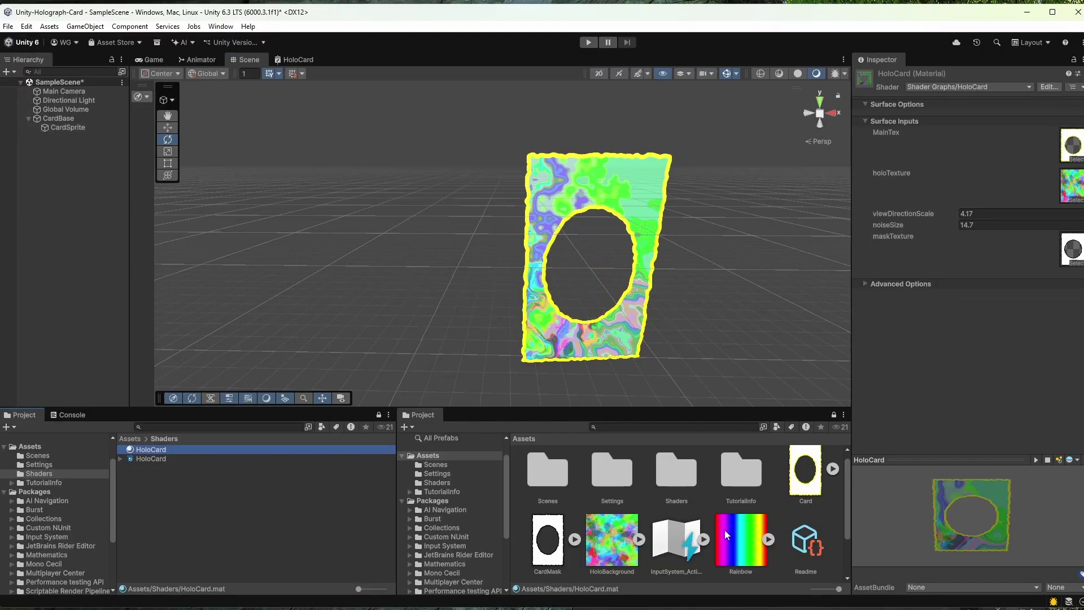
{"action": "left_click_drag", "start_coordinate": [728, 535], "coordinate": [1063, 194]}
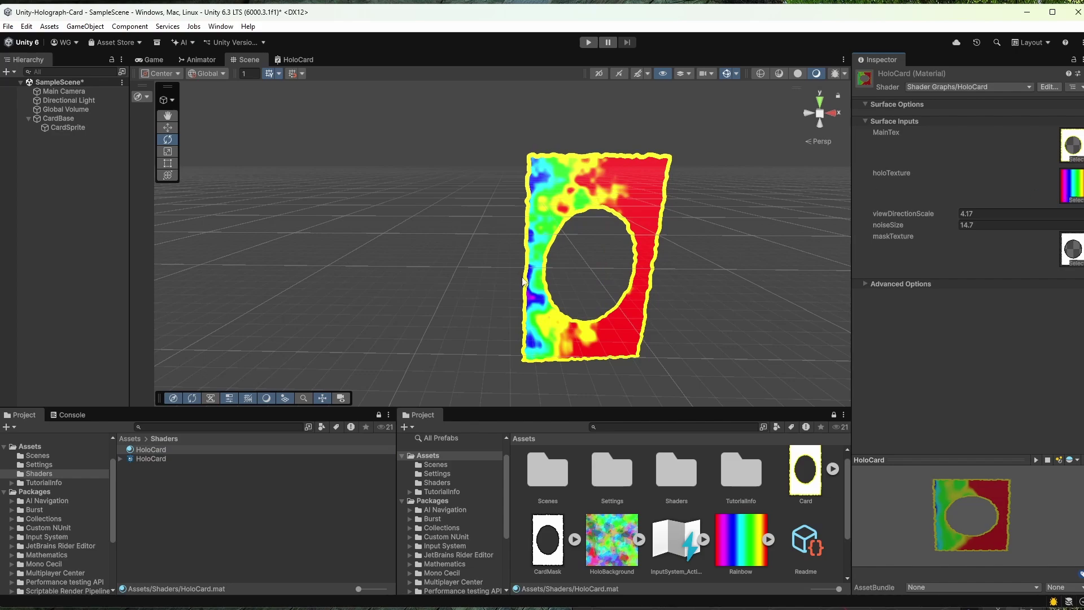
{"action": "left_click", "coordinate": [564, 178]}
{"action": "left_click_drag", "start_coordinate": [584, 286], "coordinate": [564, 275]}
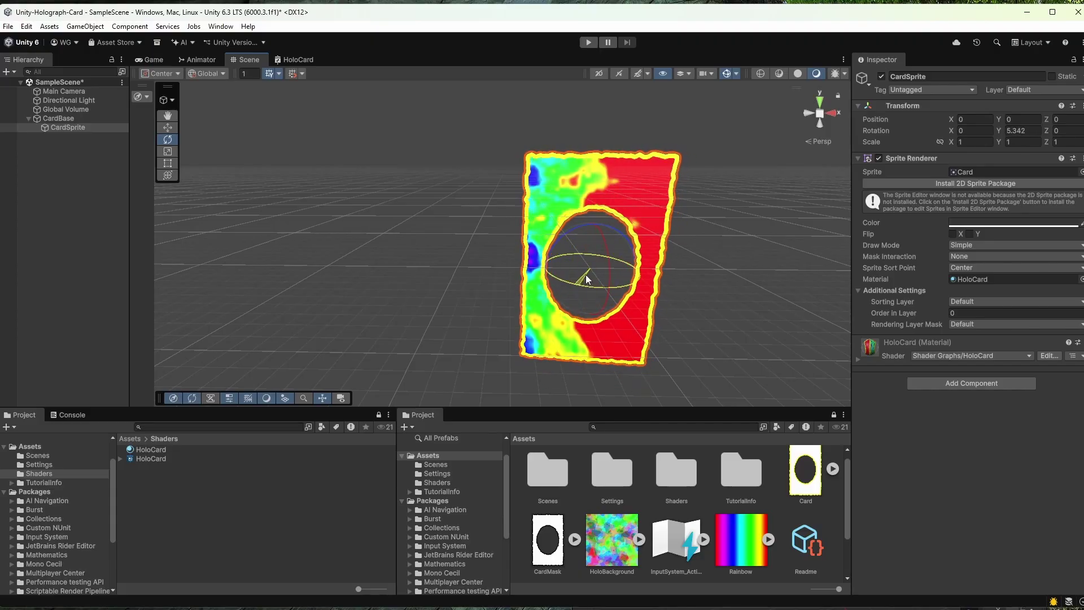
Return to the HoloCard shader graph and maximize its window
{"action": "left_click", "coordinate": [304, 58]}
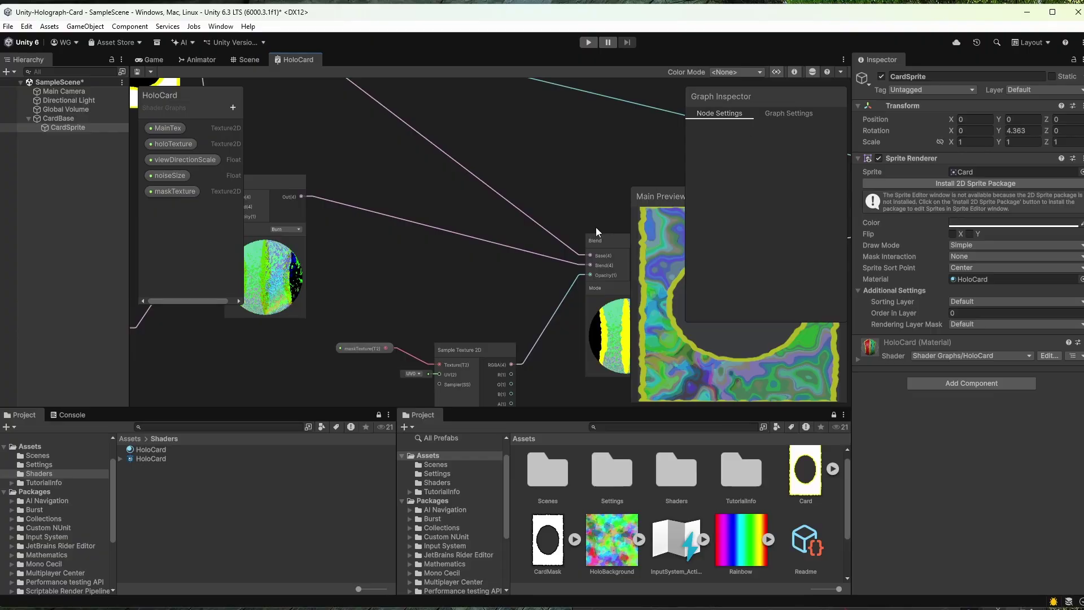
{"action": "right_click", "coordinate": [288, 59]}
{"action": "left_click", "coordinate": [326, 67]}
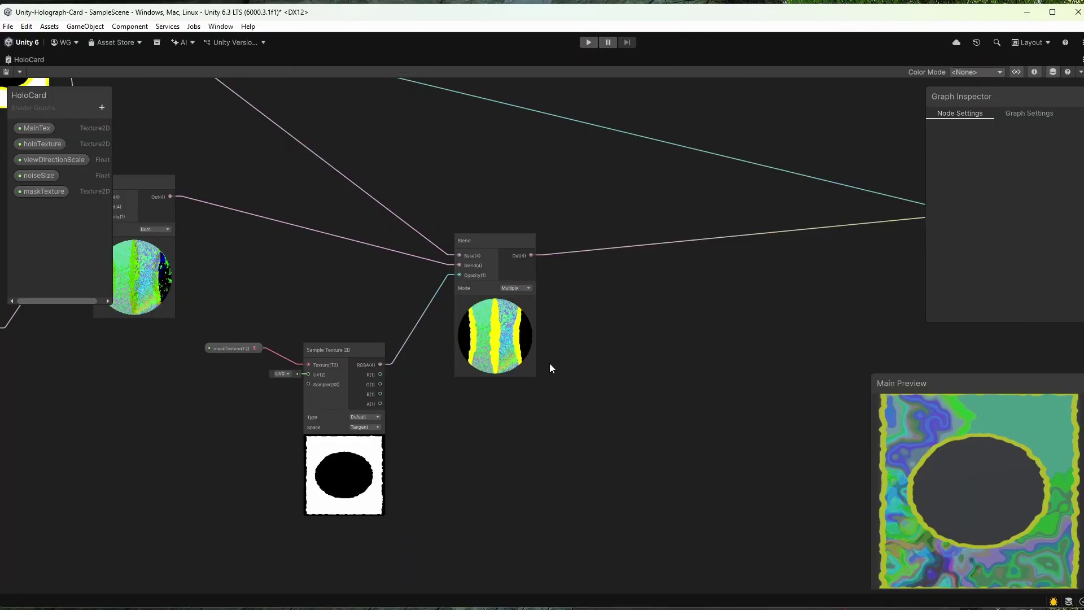
Set the Tiling And Offset node's Tiling to 0.5 in both X and Y
{"action": "middle_click_drag", "start_coordinate": [595, 365], "coordinate": [819, 388]}
{"action": "middle_click_drag", "start_coordinate": [393, 281], "coordinate": [647, 273]}
{"action": "middle_click_drag", "start_coordinate": [512, 423], "coordinate": [702, 264]}
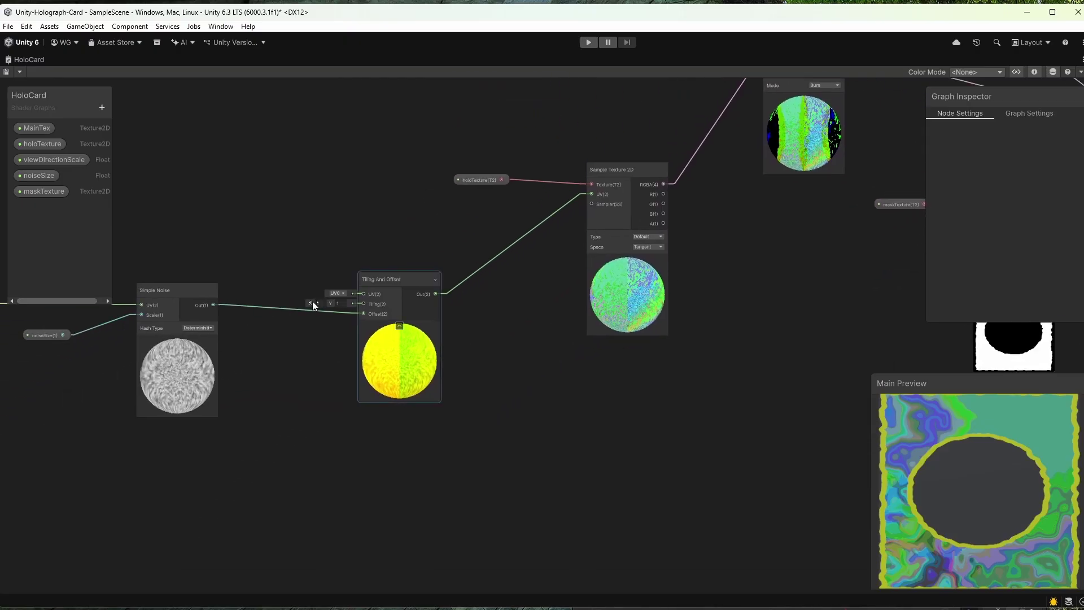
{"action": "left_click_drag", "start_coordinate": [313, 301], "coordinate": [296, 299]}
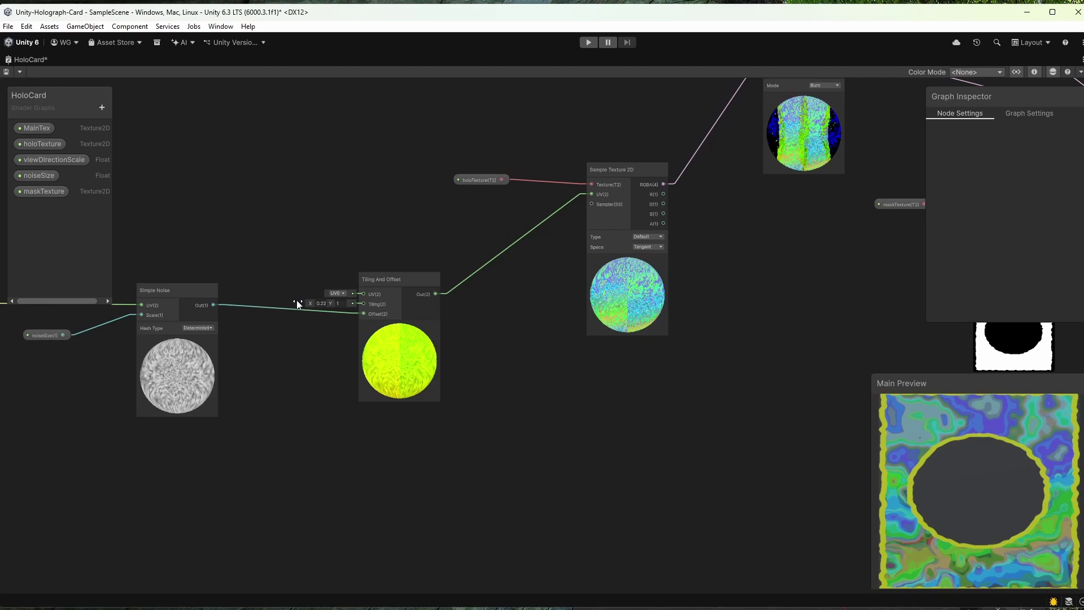
{"action": "left_click", "coordinate": [326, 303]}
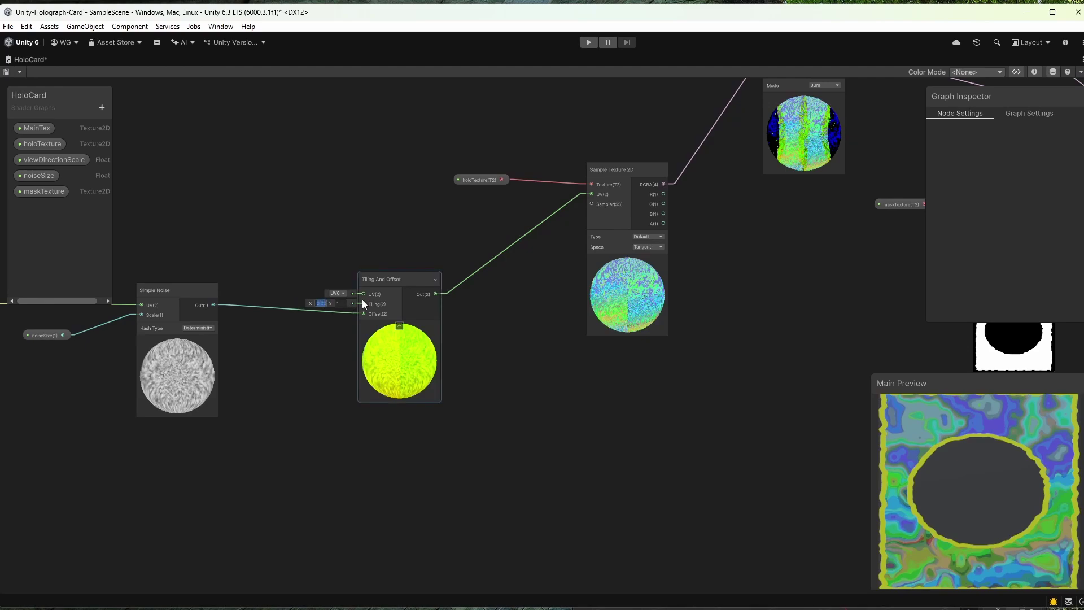
{"action": "type", "text": "0.5"}
{"action": "key", "text": "Tab"}
{"action": "type", "text": "0.5"}
{"action": "key", "text": "Return"}
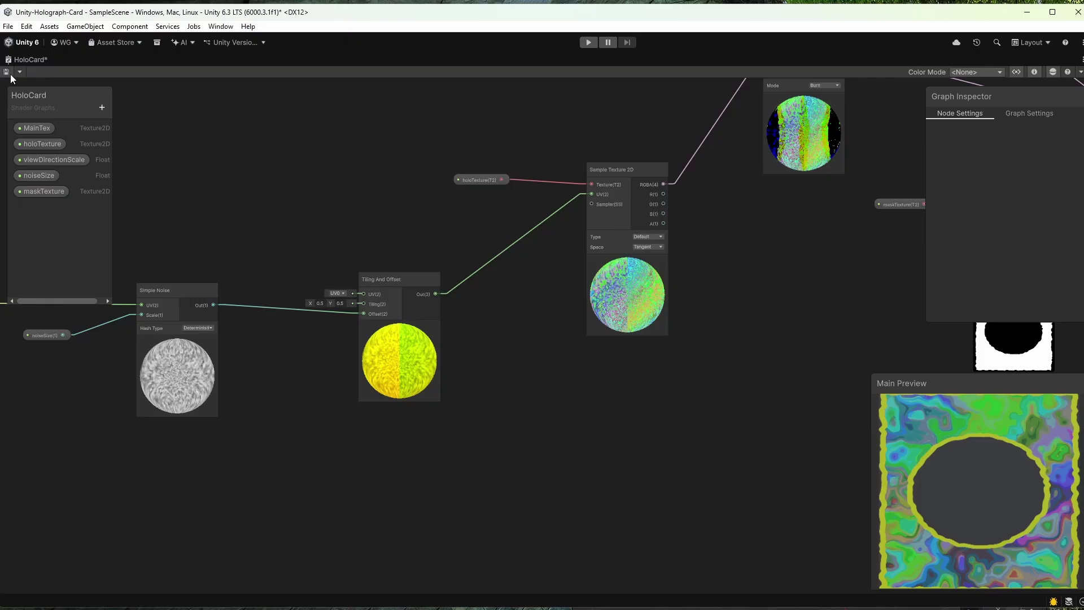
Save the HoloCard graph, restore the editor layout, and return to the Scene view with nothing selected
{"action": "right_click", "coordinate": [37, 59]}
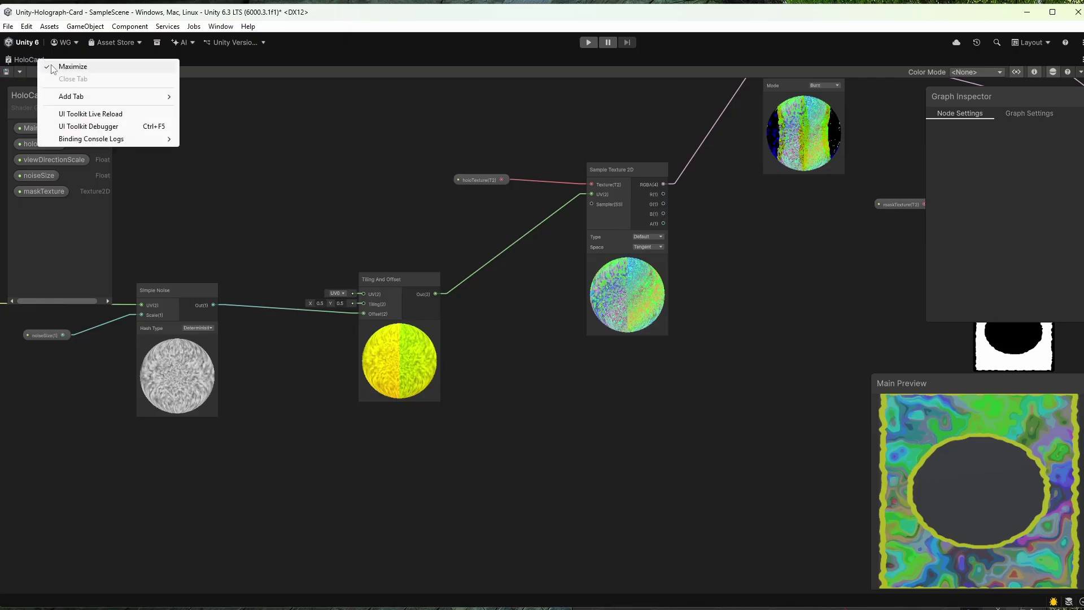
{"action": "left_click", "coordinate": [54, 66]}
{"action": "left_click", "coordinate": [249, 60]}
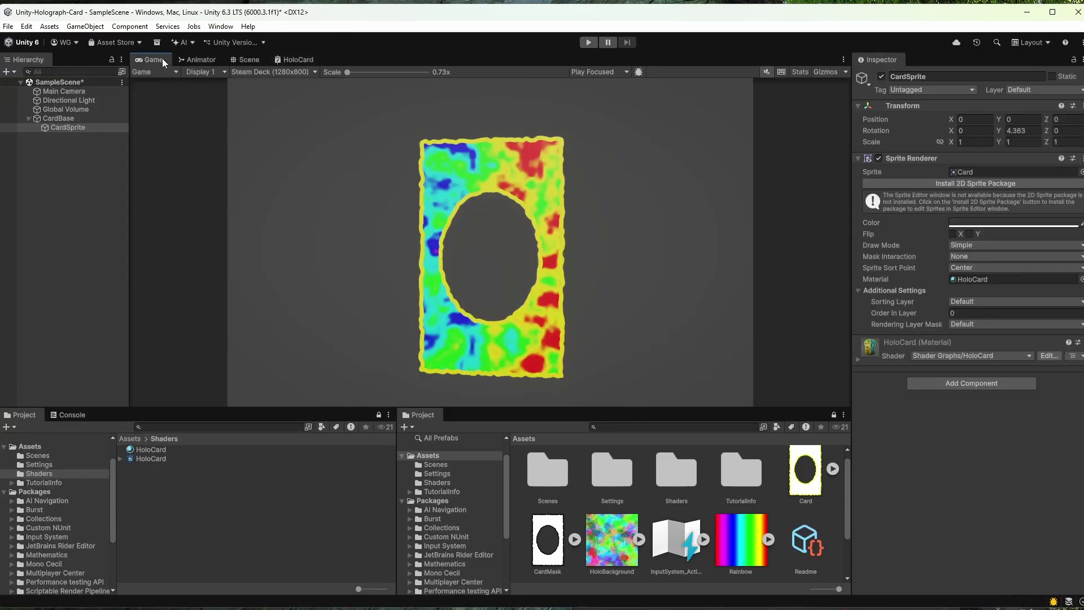
{"action": "left_click", "coordinate": [373, 221]}
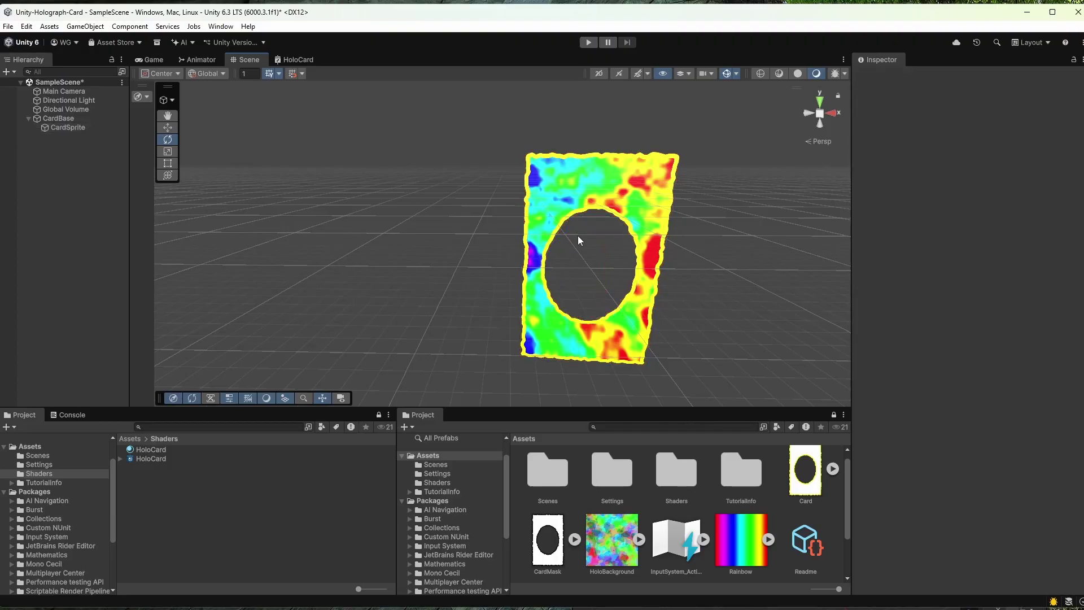
Rotate CardSprite about Y to examine the rainbow hologram with the new tiling, ending at about 5 degrees
{"action": "left_click", "coordinate": [594, 178]}
{"action": "mouse_move", "coordinate": [587, 286]}
{"action": "left_mouse_down"}
{"action": "mouse_move", "coordinate": [492, 283]}
{"action": "mouse_move", "coordinate": [689, 299]}
{"action": "mouse_move", "coordinate": [448, 296]}
{"action": "mouse_move", "coordinate": [604, 286]}
{"action": "mouse_move", "coordinate": [594, 291]}
{"action": "left_mouse_up"}
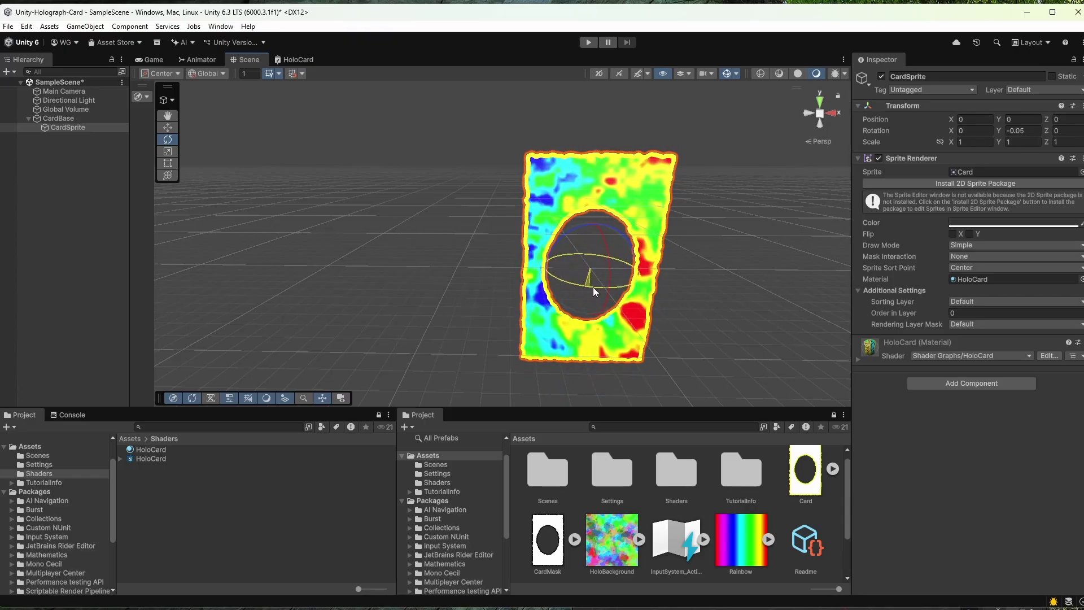
{"action": "left_click", "coordinate": [305, 153]}
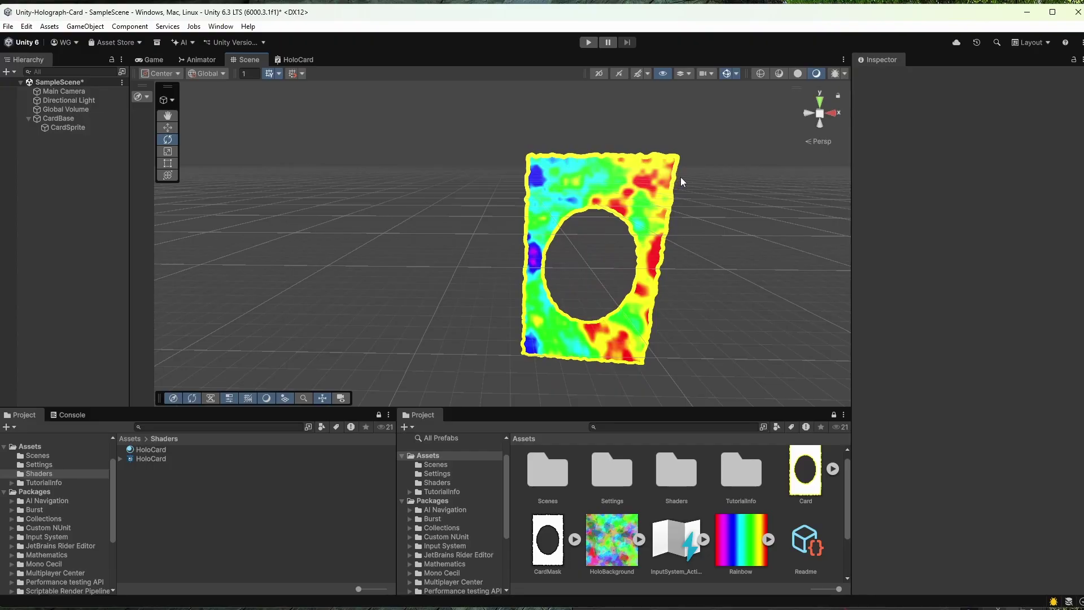
{"action": "left_click", "coordinate": [633, 193]}
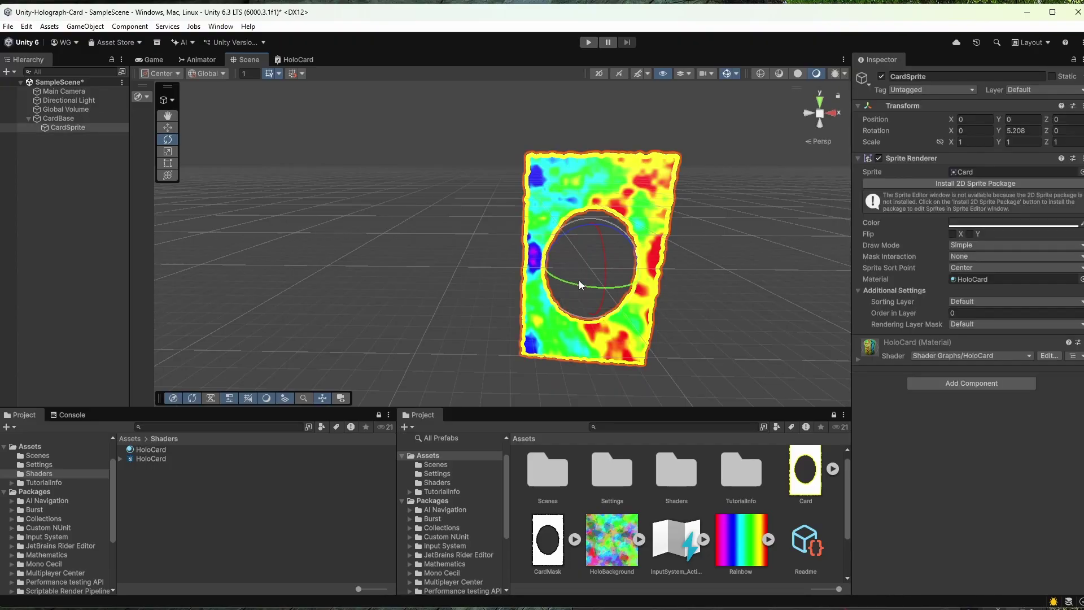
{"action": "mouse_move", "coordinate": [578, 282]}
{"action": "left_mouse_down"}
{"action": "mouse_move", "coordinate": [600, 282]}
{"action": "mouse_move", "coordinate": [580, 284]}
{"action": "left_mouse_up"}
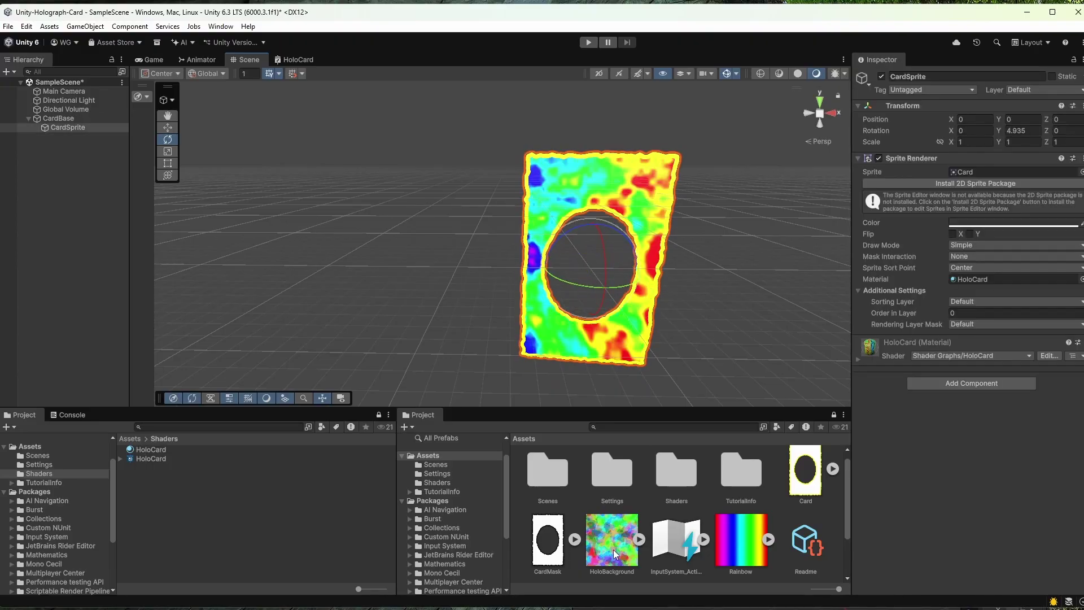
Assign the HoloBackground texture to the material's holoTexture and rotate CardSprite to preview it
{"action": "left_click", "coordinate": [151, 449]}
{"action": "left_click_drag", "start_coordinate": [610, 541], "coordinate": [1075, 189]}
{"action": "left_click", "coordinate": [536, 279]}
{"action": "mouse_move", "coordinate": [555, 280]}
{"action": "left_mouse_down"}
{"action": "mouse_move", "coordinate": [477, 290]}
{"action": "mouse_move", "coordinate": [552, 293]}
{"action": "left_mouse_up"}
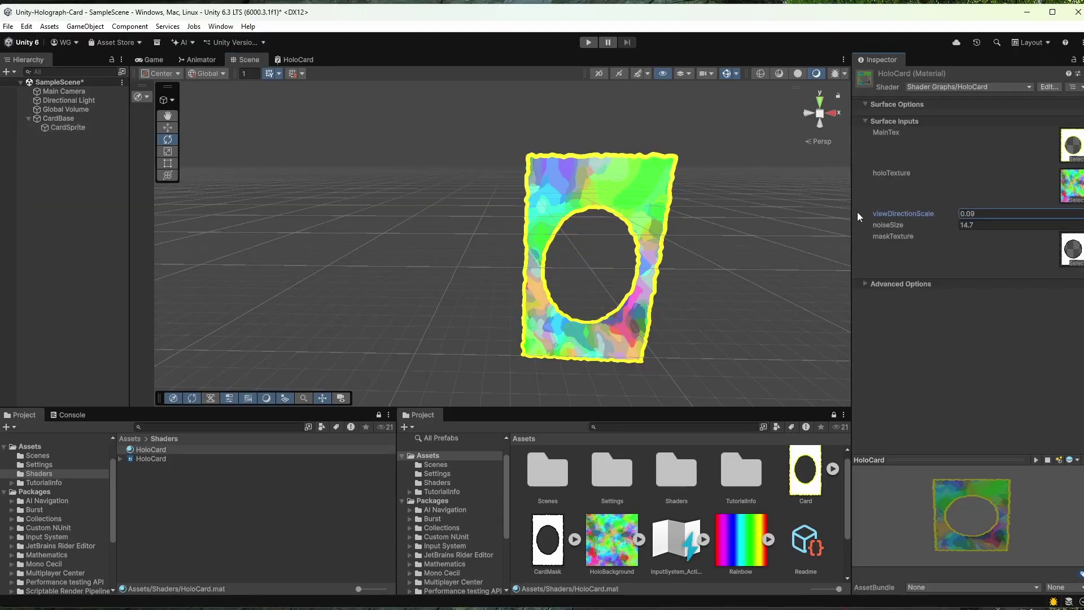
Set the material's viewDirectionScale to 0.69 and tilt CardSprite to about 11 degrees in X and -2 in Y
{"action": "left_click_drag", "start_coordinate": [857, 211], "coordinate": [863, 211]}
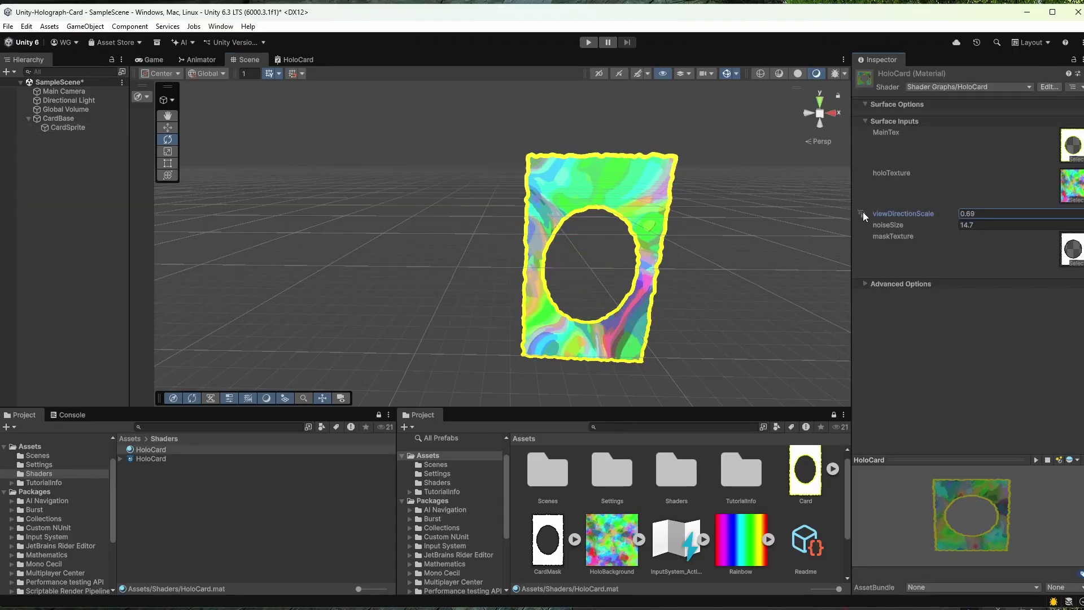
{"action": "left_click", "coordinate": [562, 192]}
{"action": "left_click_drag", "start_coordinate": [578, 284], "coordinate": [607, 285]}
{"action": "left_click", "coordinate": [216, 449]}
{"action": "left_click", "coordinate": [67, 127]}
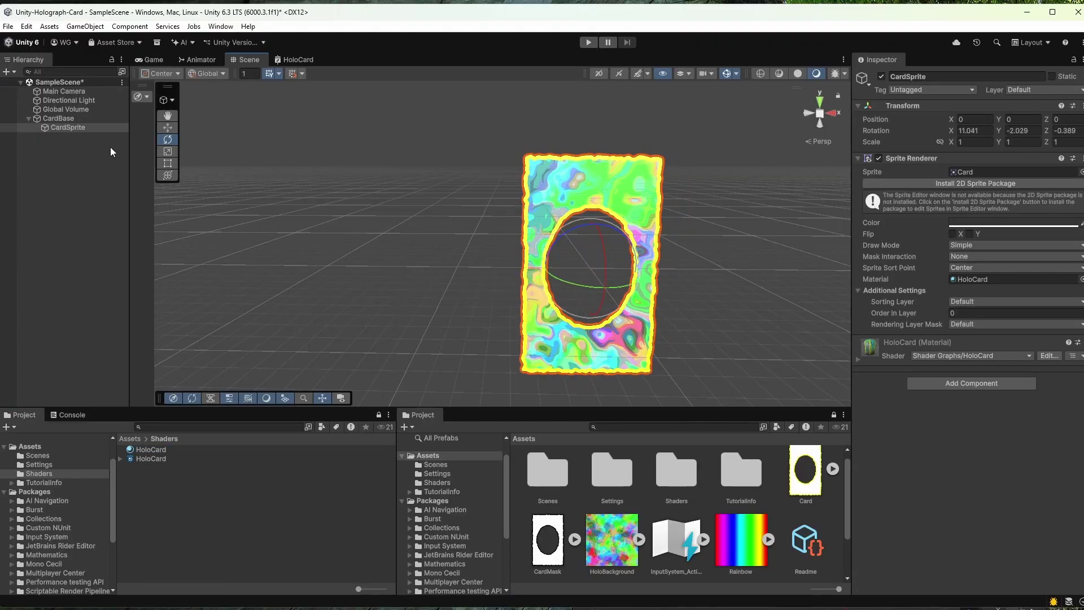
Rotate the Directional Light to about X 19, Y -7, Z 17 degrees, and select CardSprite again
{"action": "left_click", "coordinate": [78, 102]}
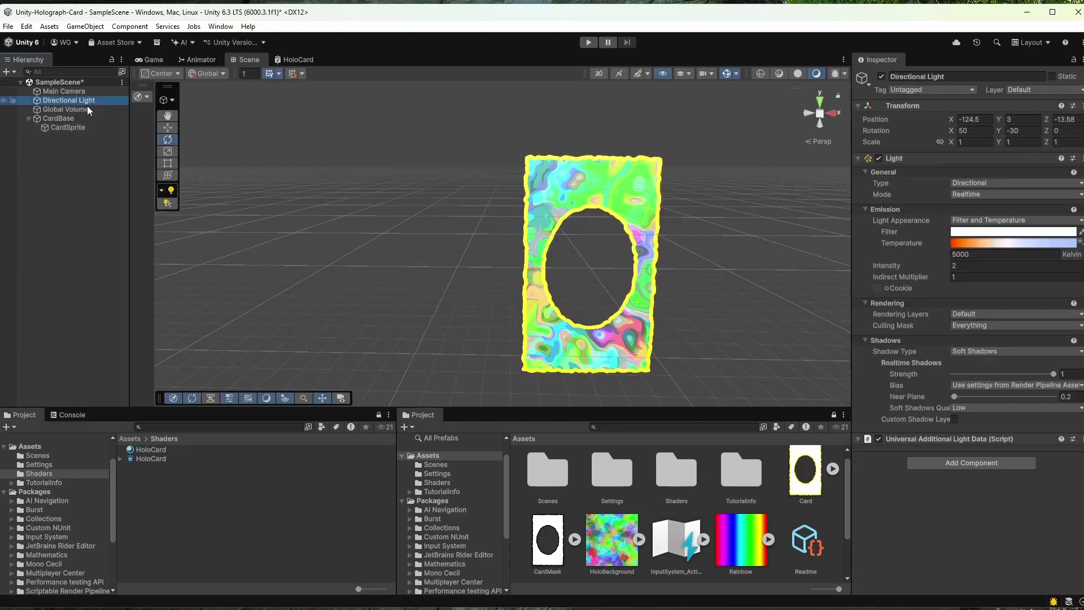
{"action": "scroll", "coordinate": [445, 232], "scroll_direction": "down", "scroll_amount": 10}
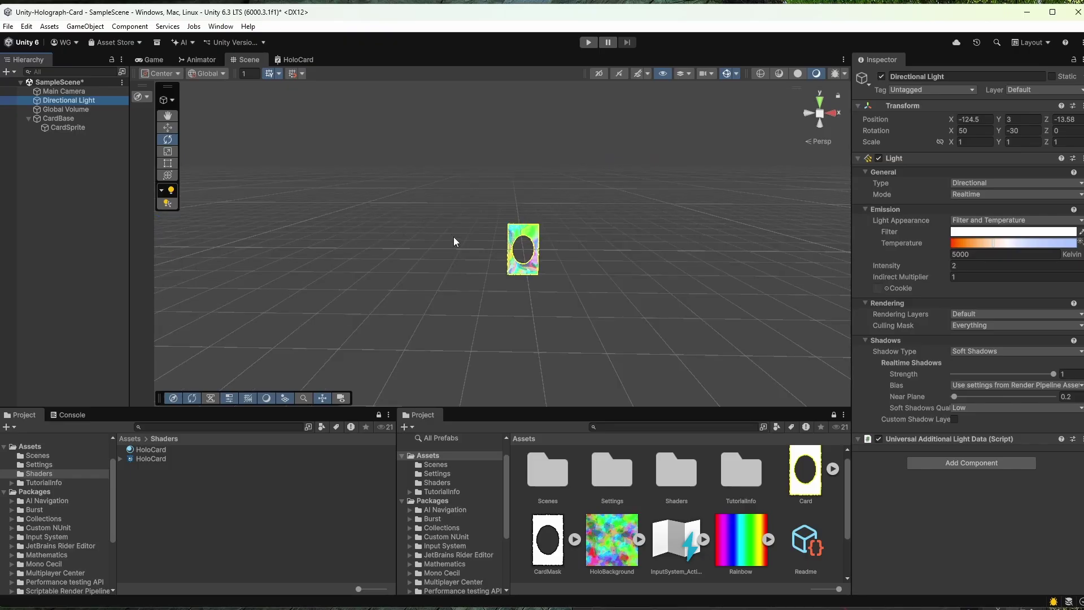
{"action": "left_click_drag", "start_coordinate": [262, 217], "coordinate": [268, 255]}
{"action": "scroll", "coordinate": [520, 249], "scroll_direction": "up", "scroll_amount": 5}
{"action": "scroll", "coordinate": [520, 249], "scroll_direction": "up", "scroll_amount": 10}
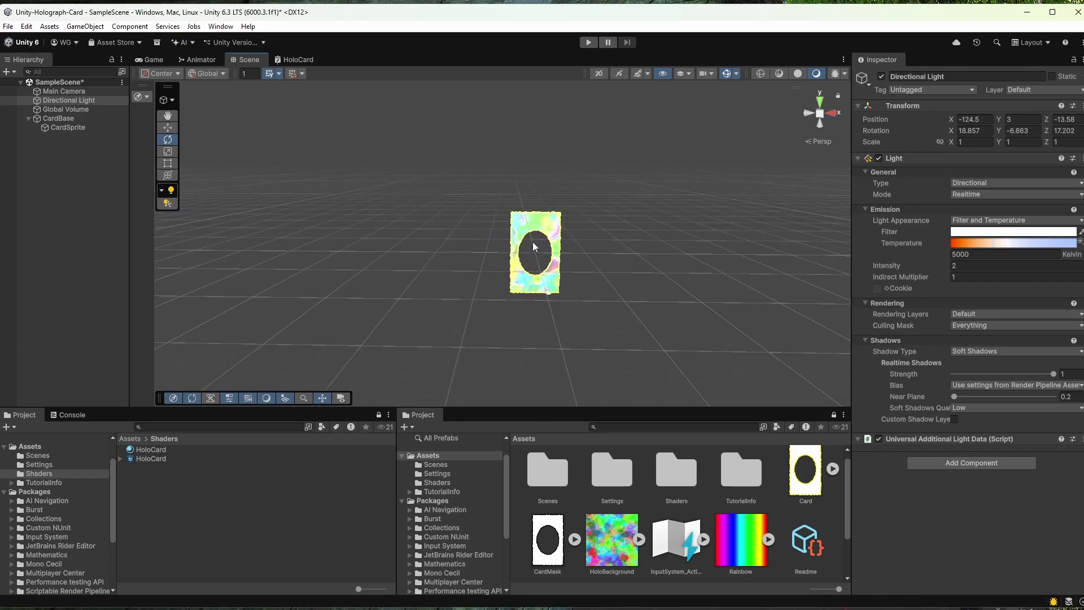
{"action": "left_click", "coordinate": [577, 183]}
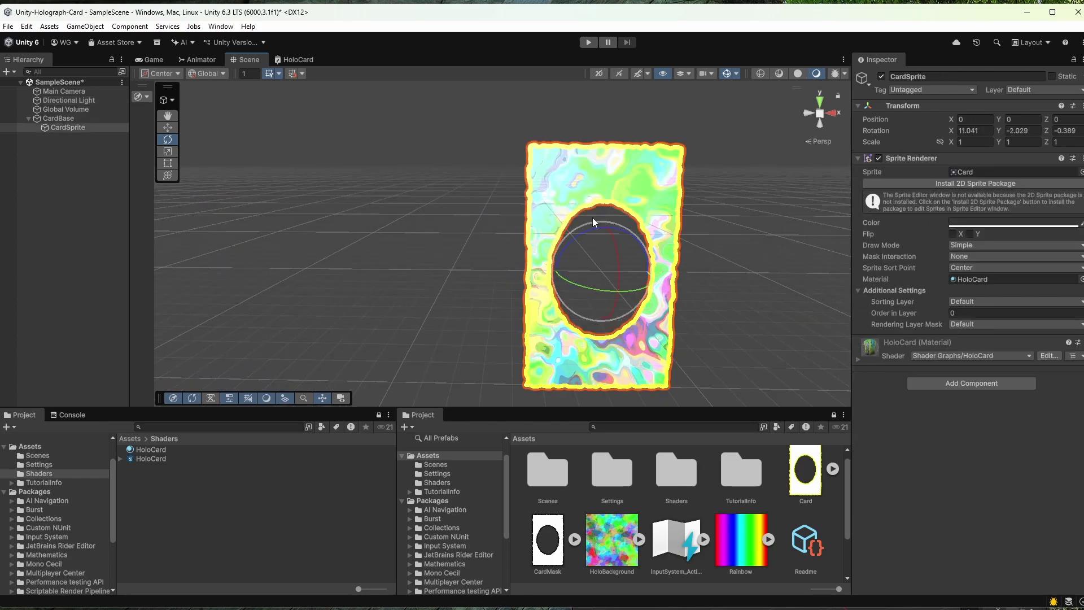
Tilt CardSprite to about 14 degrees in X and -2 in Y, then deselect it and examine the hologram up close
{"action": "left_click_drag", "start_coordinate": [587, 288], "coordinate": [618, 241]}
{"action": "mouse_move", "coordinate": [595, 280]}
{"action": "left_mouse_down"}
{"action": "mouse_move", "coordinate": [606, 286]}
{"action": "mouse_move", "coordinate": [542, 284]}
{"action": "mouse_move", "coordinate": [609, 288]}
{"action": "left_mouse_up"}
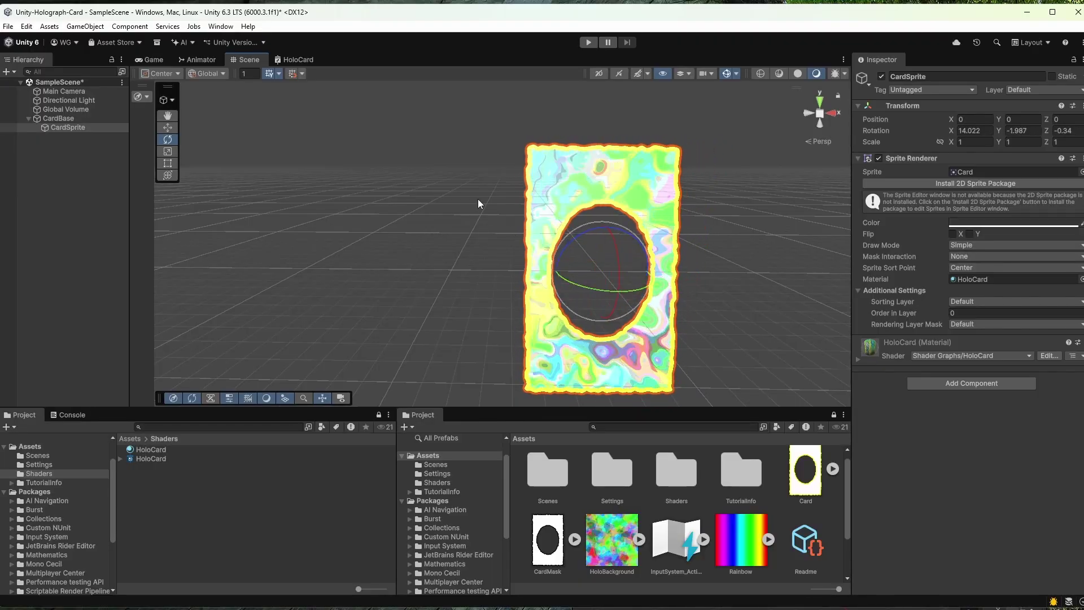
{"action": "left_click", "coordinate": [477, 198]}
{"action": "middle_click_drag", "start_coordinate": [623, 195], "coordinate": [488, 162]}
{"action": "scroll", "coordinate": [491, 223], "scroll_direction": "up", "scroll_amount": 2}
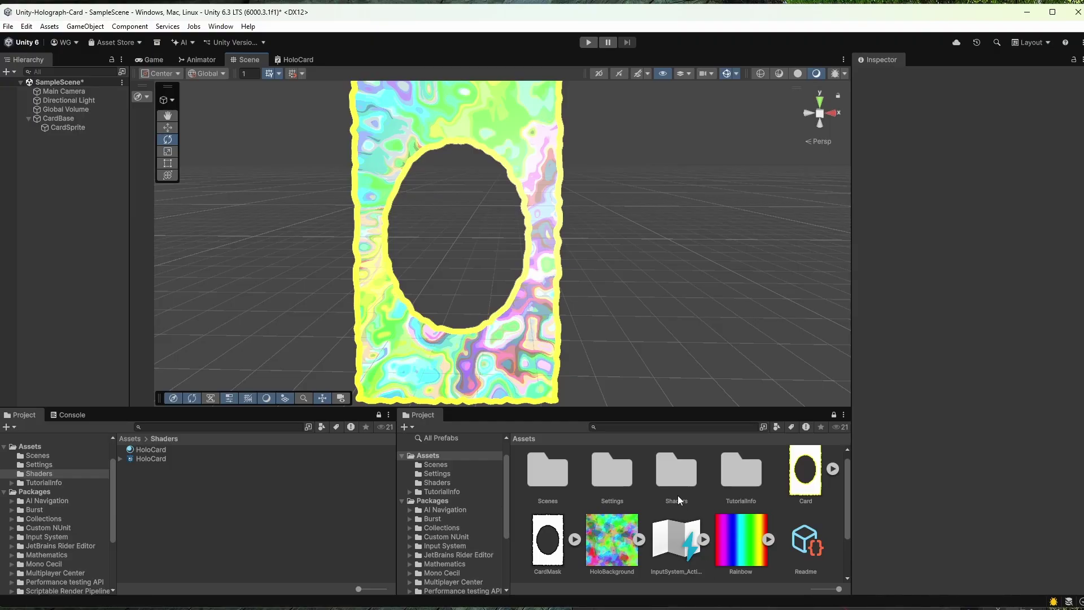
Review the HoloCard shader graph's universal target settings and its node chain from the texture samples to the blends
{"action": "left_click", "coordinate": [294, 59]}
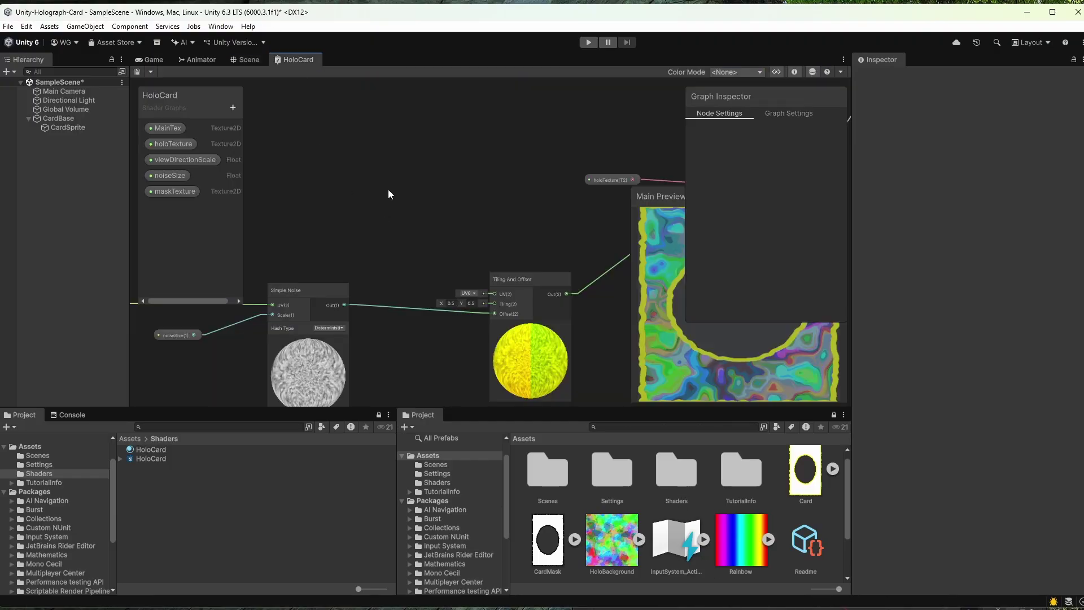
{"action": "middle_click_drag", "start_coordinate": [392, 151], "coordinate": [329, 225]}
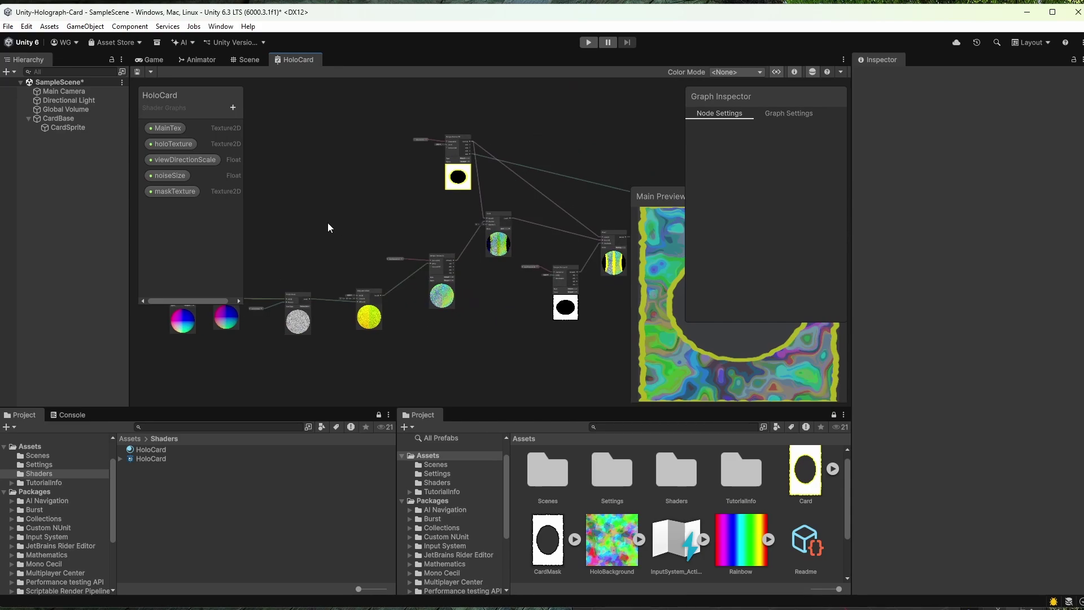
{"action": "left_click", "coordinate": [790, 114]}
{"action": "scroll", "coordinate": [775, 213], "scroll_direction": "down", "scroll_amount": 3}
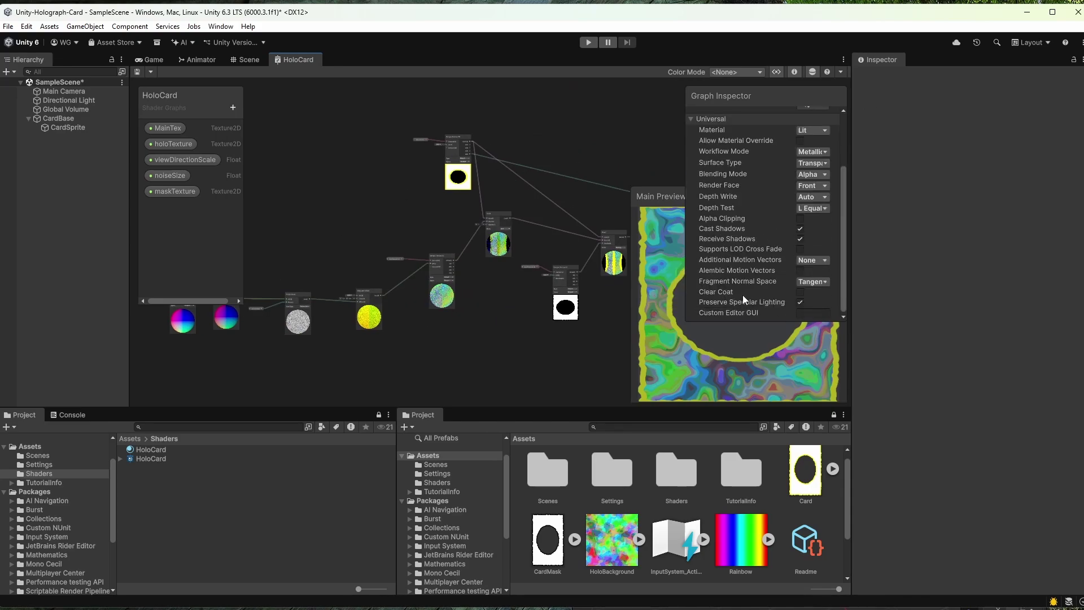
{"action": "scroll", "coordinate": [730, 291], "scroll_direction": "up", "scroll_amount": 1}
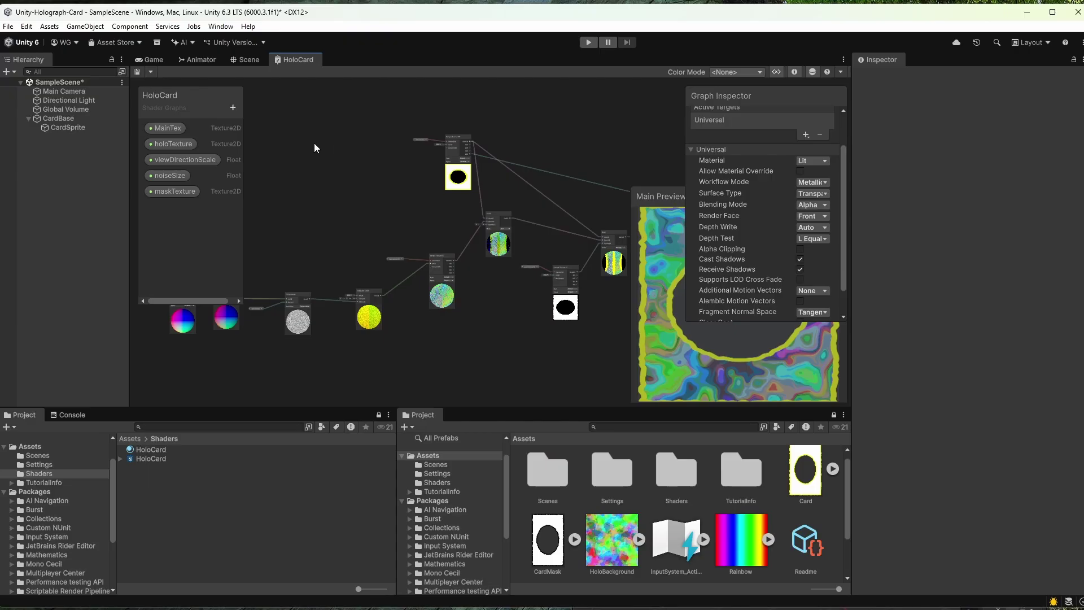
{"action": "scroll", "coordinate": [400, 149], "scroll_direction": "up", "scroll_amount": 5}
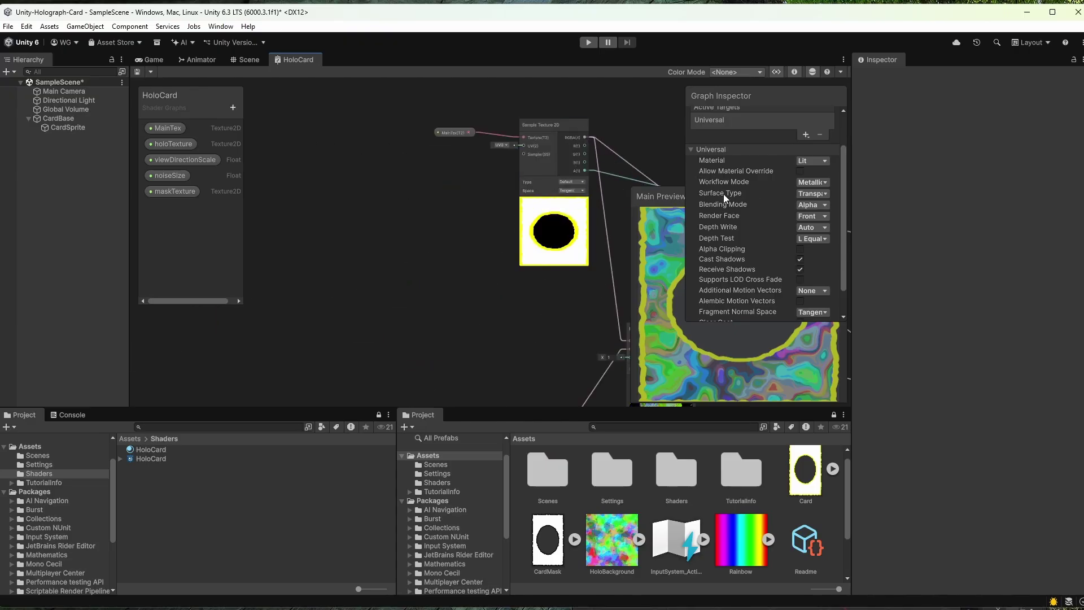
{"action": "middle_click_drag", "start_coordinate": [445, 240], "coordinate": [282, 218]}
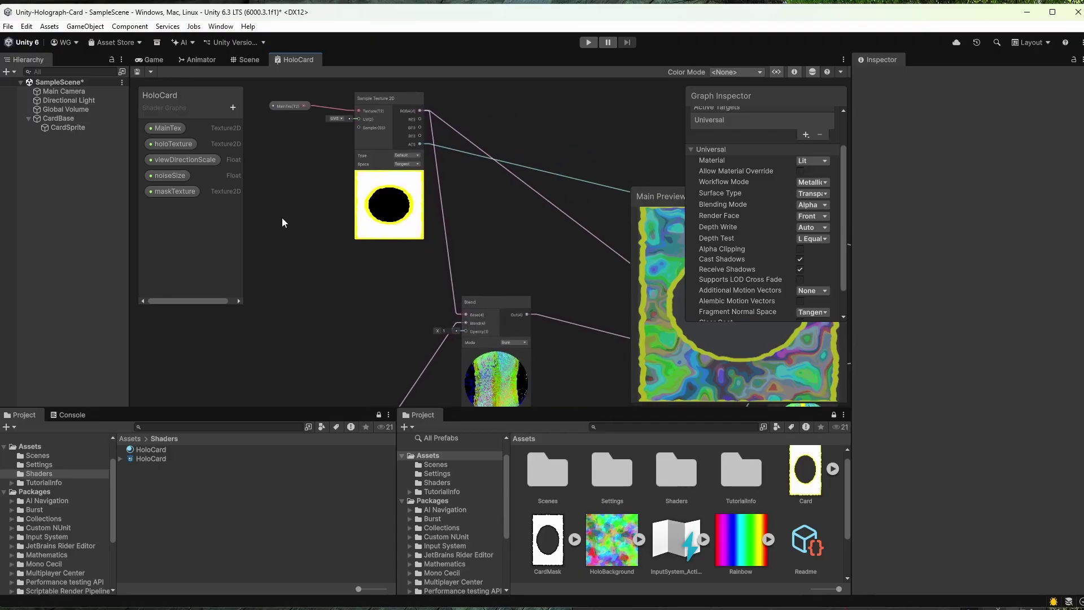
{"action": "scroll", "coordinate": [412, 259], "scroll_direction": "down", "scroll_amount": 5}
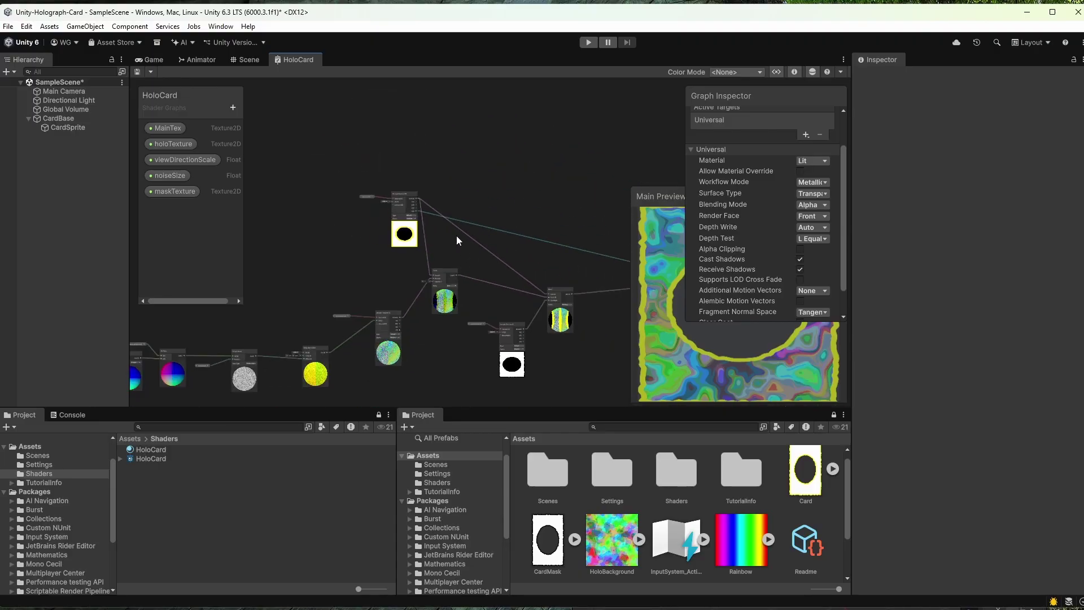
{"action": "middle_click_drag", "start_coordinate": [366, 286], "coordinate": [405, 230]}
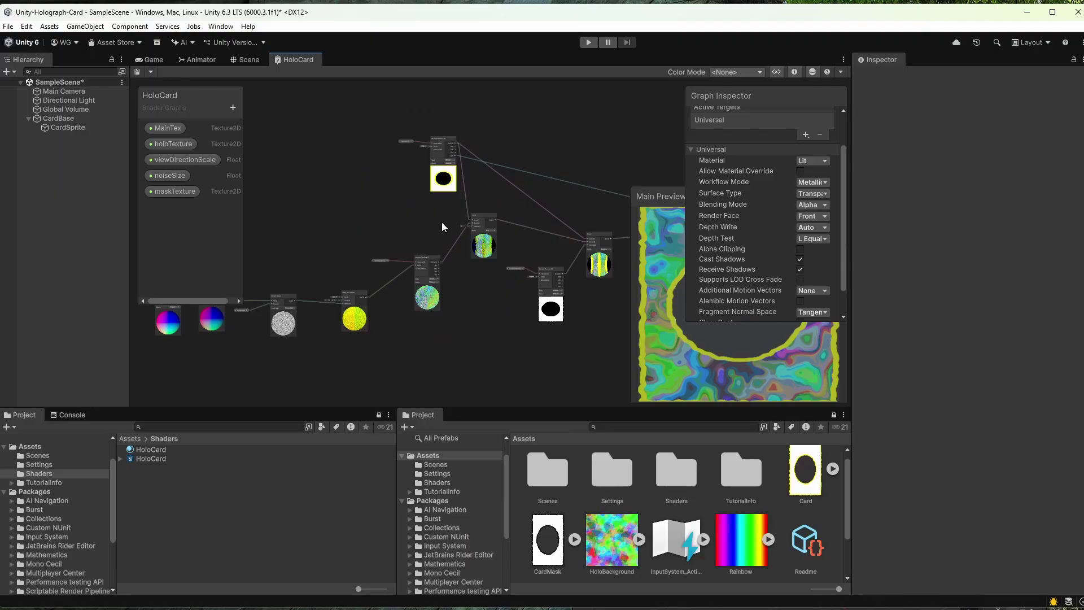
{"action": "scroll", "coordinate": [452, 233], "scroll_direction": "up", "scroll_amount": 5}
{"action": "scroll", "coordinate": [460, 234], "scroll_direction": "down", "scroll_amount": 4}
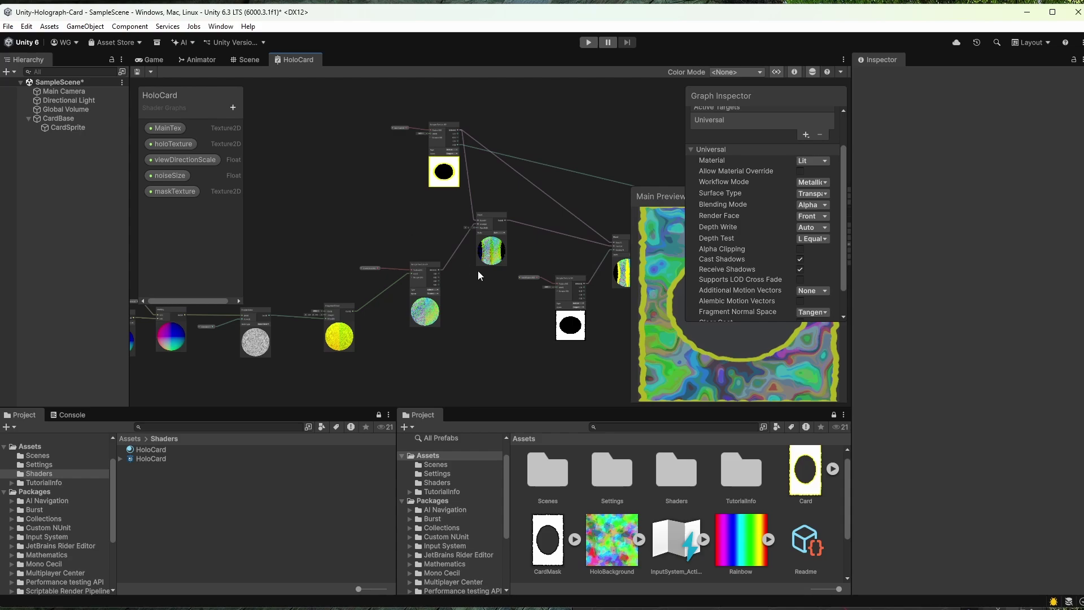
Switch to Blender and enlarge its window to fill the screen
{"action": "key", "text": "alt+Tab"}
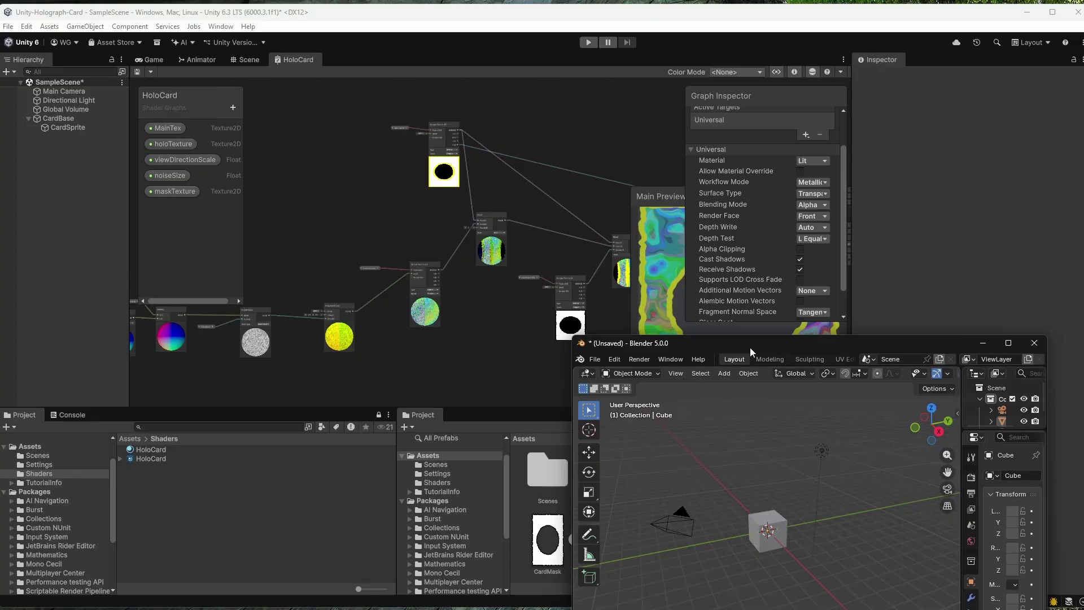
{"action": "left_click_drag", "start_coordinate": [749, 347], "coordinate": [177, 15]}
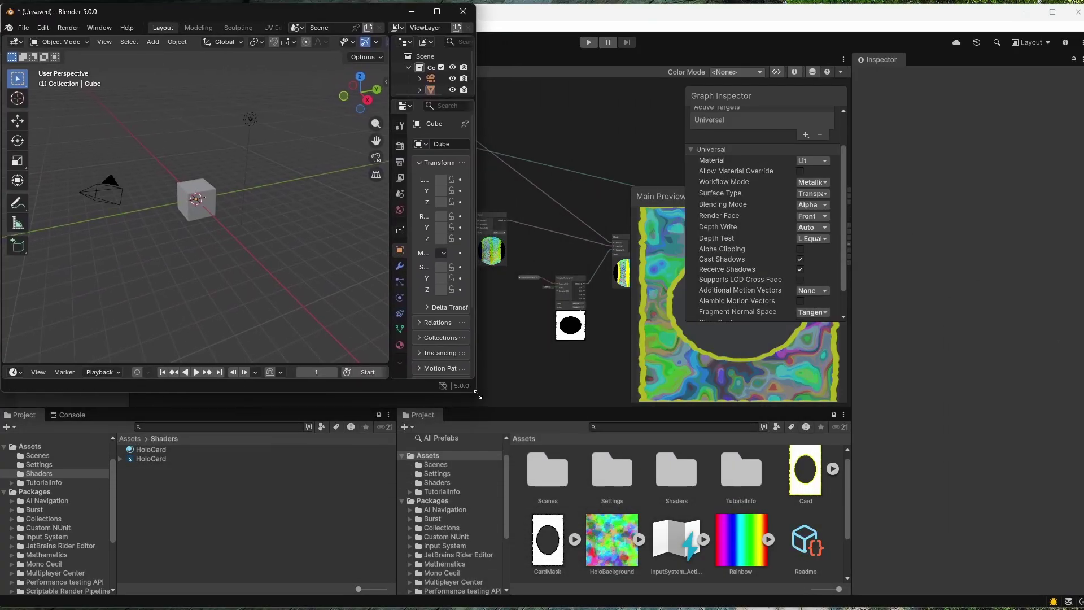
{"action": "left_click_drag", "start_coordinate": [477, 394], "coordinate": [1081, 605]}
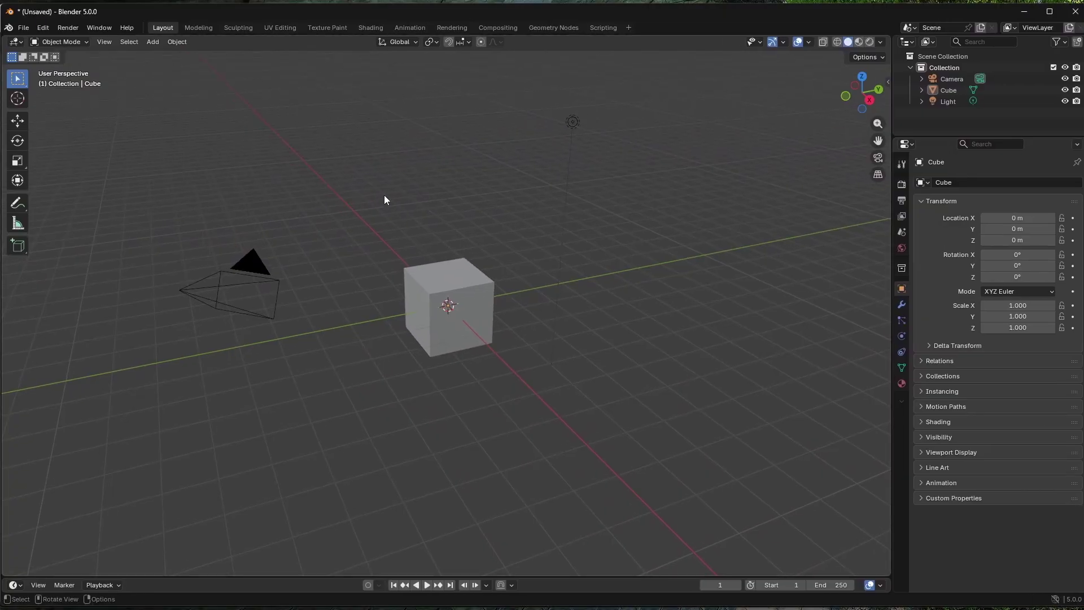
Delete the default camera, cube and light from the scene
{"action": "key", "text": "a"}
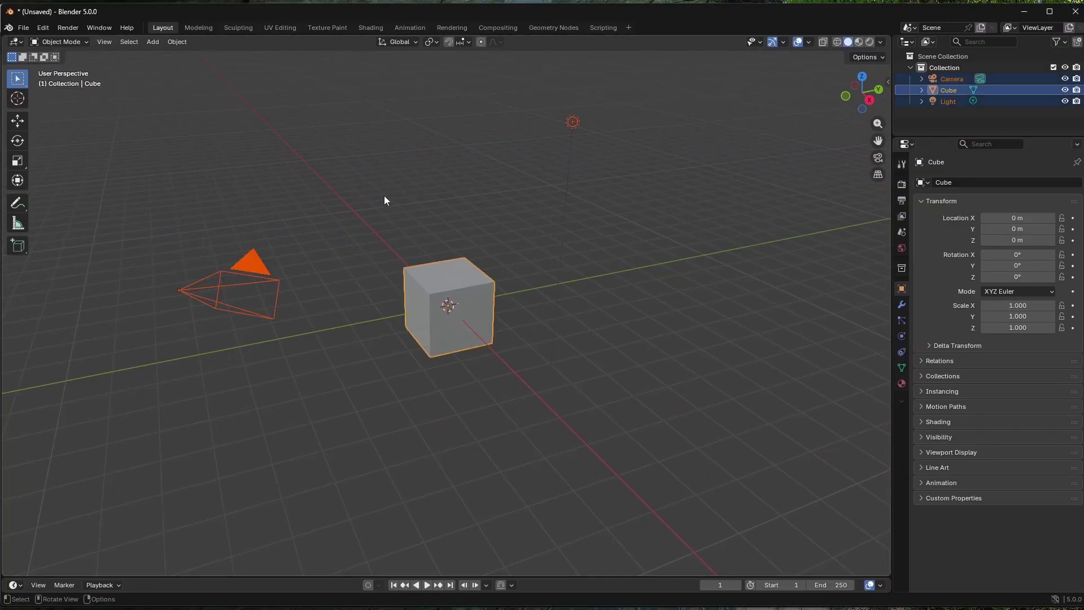
{"action": "key", "text": "alt+a"}
{"action": "key", "text": "a"}
{"action": "key", "text": "alt+a"}
{"action": "left_click_drag", "start_coordinate": [152, 84], "coordinate": [629, 477]}
{"action": "left_click_drag", "start_coordinate": [145, 86], "coordinate": [701, 423]}
{"action": "key", "text": "Delete"}
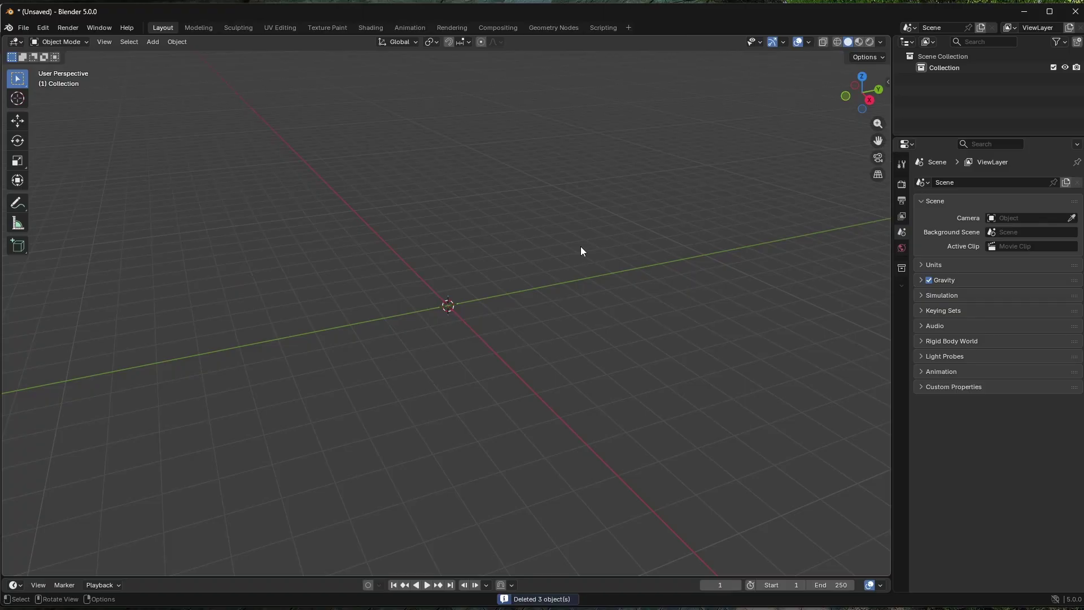
Add a mesh circle at the world origin and expand its creation settings, keeping 32 vertices and a 1 m radius
{"action": "right_click", "coordinate": [333, 205]}
{"action": "left_click", "coordinate": [170, 42]}
{"action": "mouse_move", "coordinate": [153, 43]}
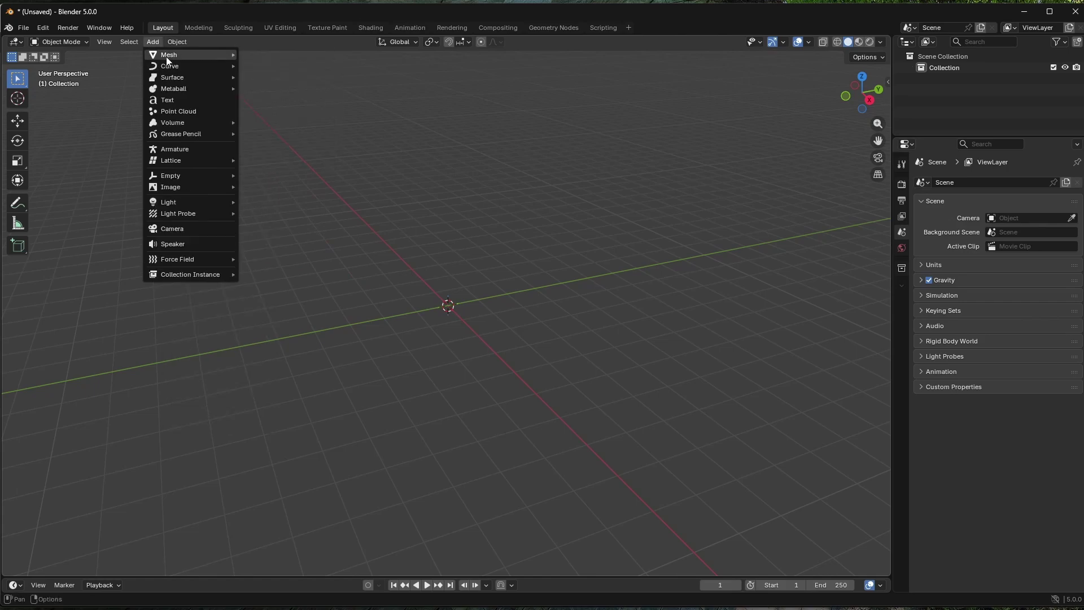
{"action": "mouse_move", "coordinate": [167, 60]}
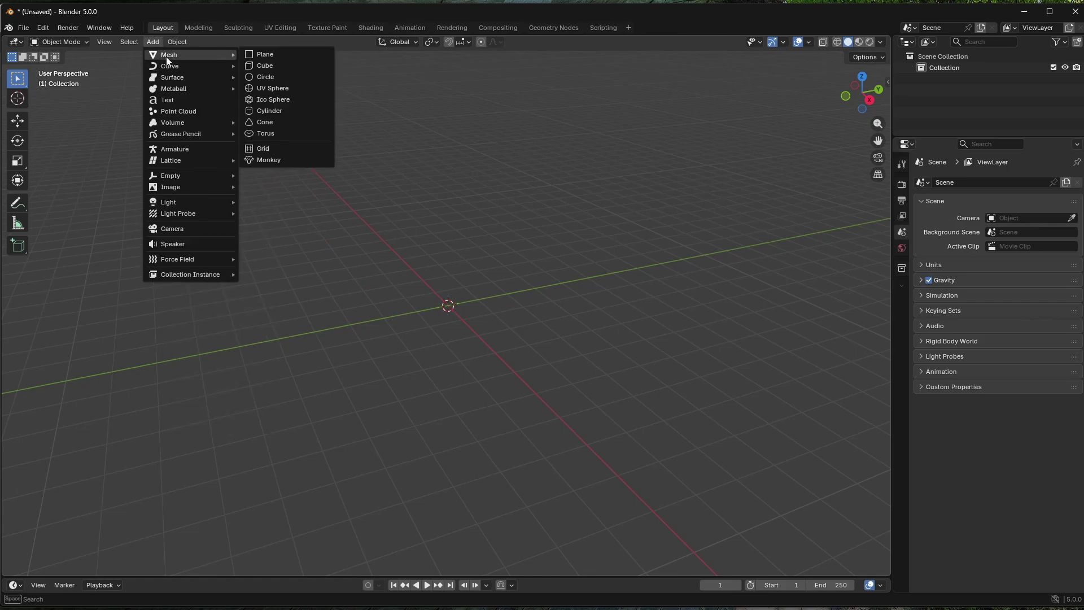
{"action": "left_click", "coordinate": [279, 79]}
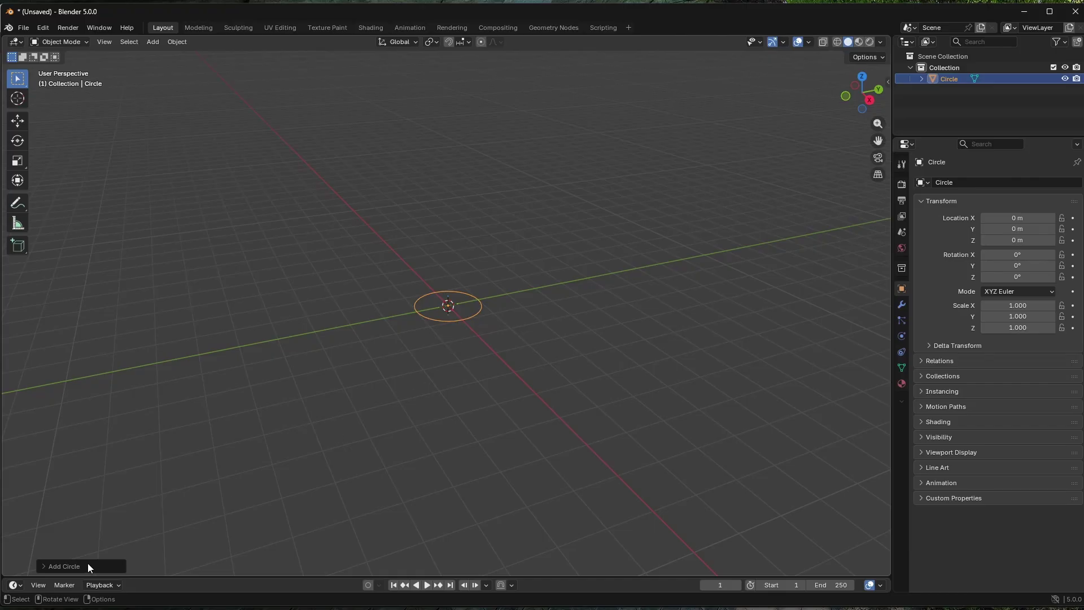
{"action": "left_click", "coordinate": [63, 565]}
{"action": "left_click", "coordinate": [66, 424]}
{"action": "left_click", "coordinate": [76, 568]}
{"action": "left_click", "coordinate": [86, 427]}
{"action": "left_click", "coordinate": [72, 565]}
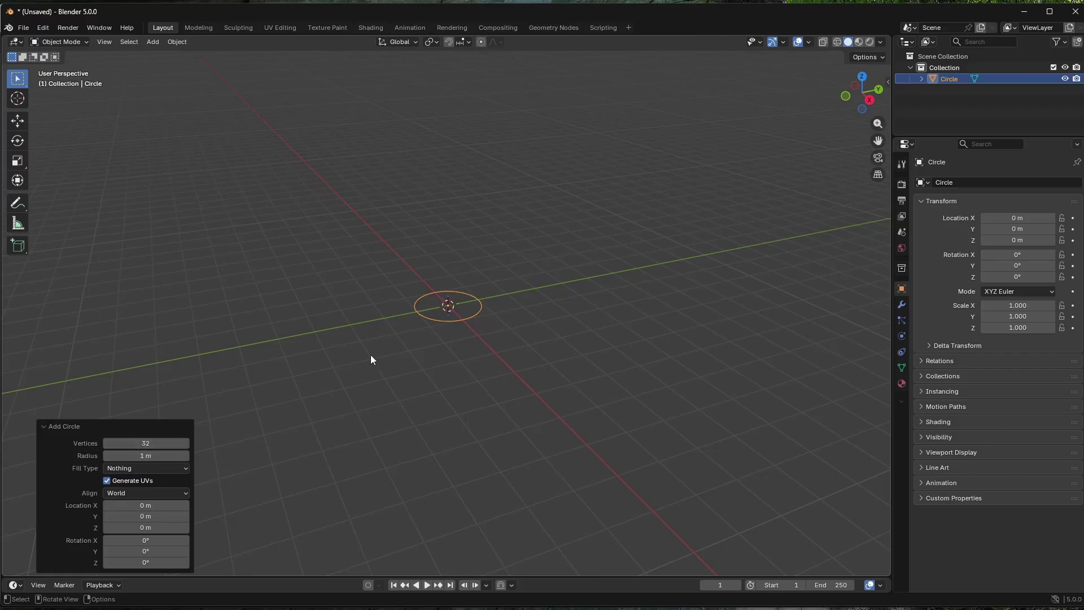
Select the circle and enter Edit Mode on its mesh
{"action": "left_click", "coordinate": [509, 280]}
{"action": "scroll", "coordinate": [497, 285], "scroll_direction": "up", "scroll_amount": 8}
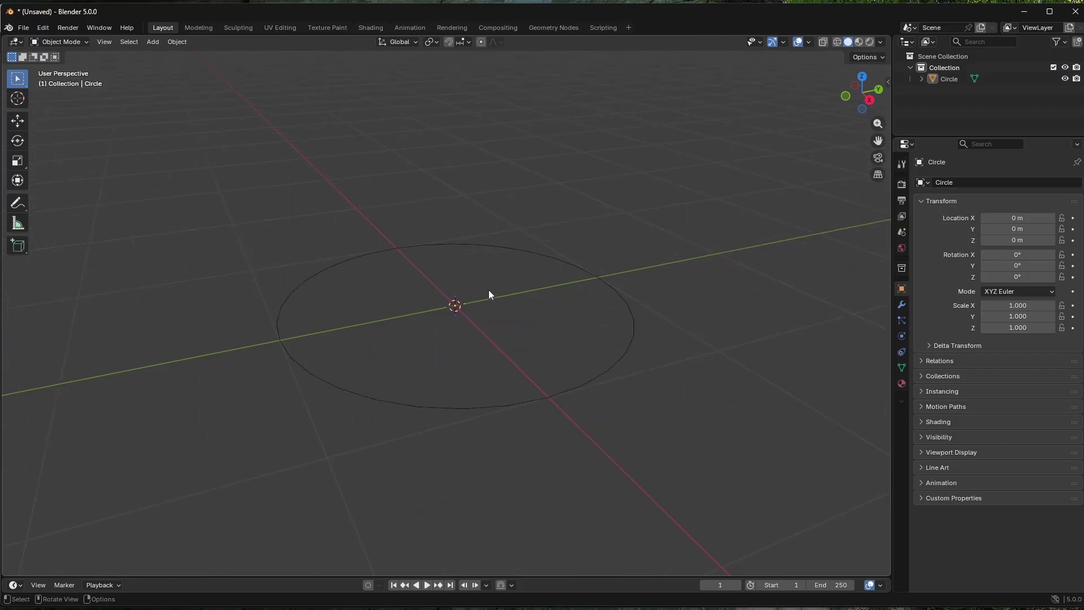
{"action": "left_click", "coordinate": [438, 245]}
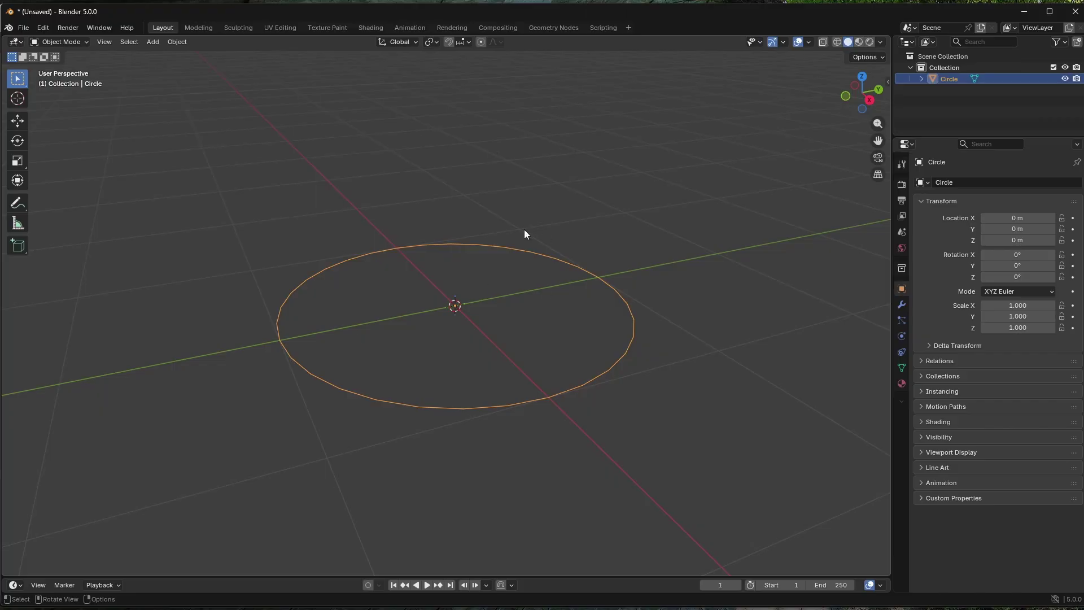
{"action": "key", "text": "Tab"}
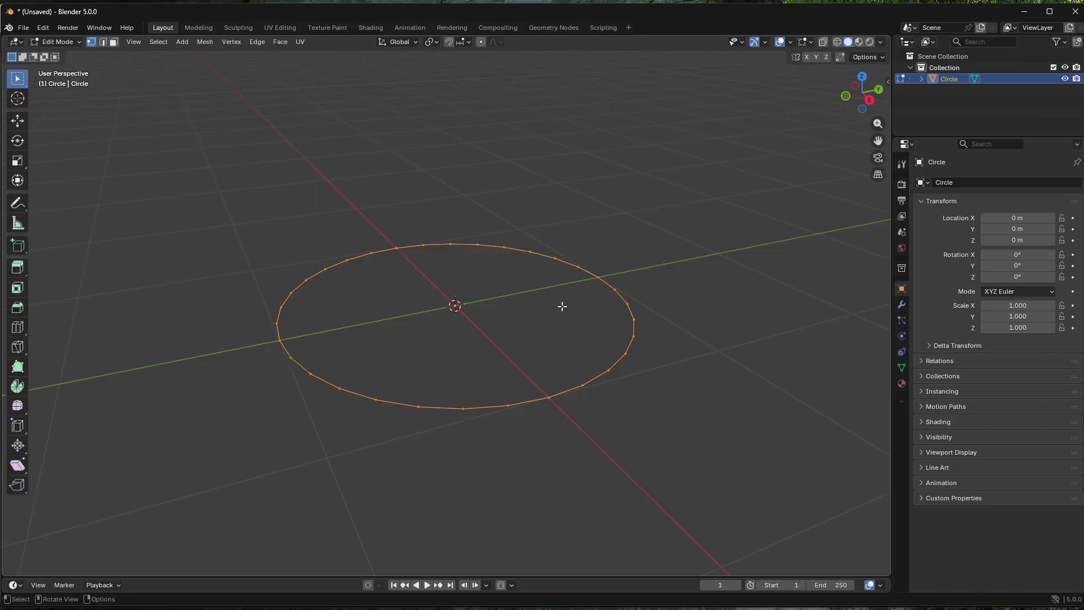
Fill the circle outline with a face, triangulate that face and return to Object Mode
{"action": "key", "text": "f"}
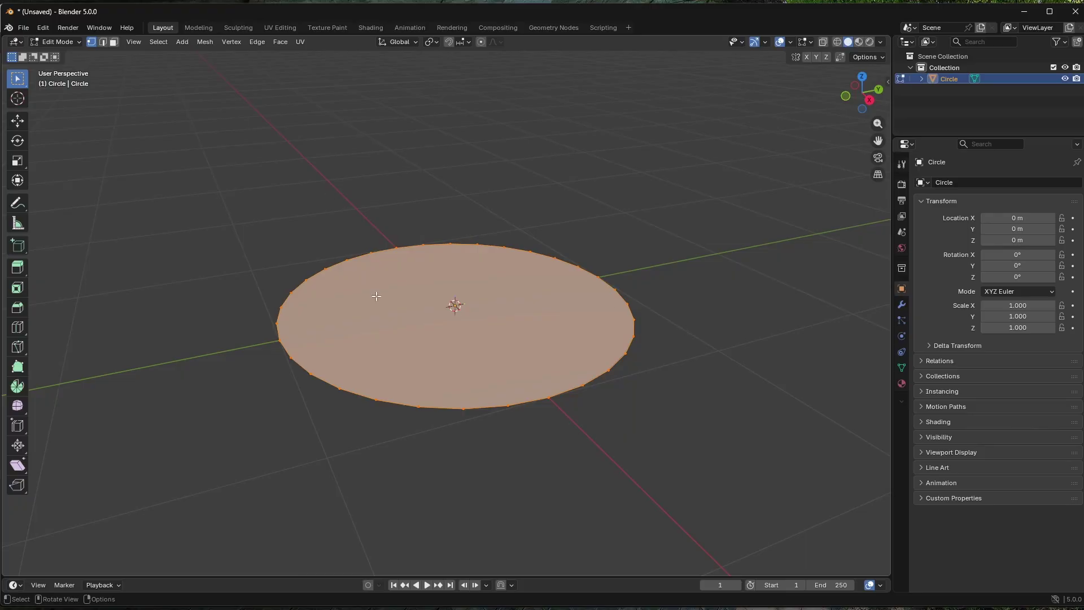
{"action": "left_click", "coordinate": [281, 42]}
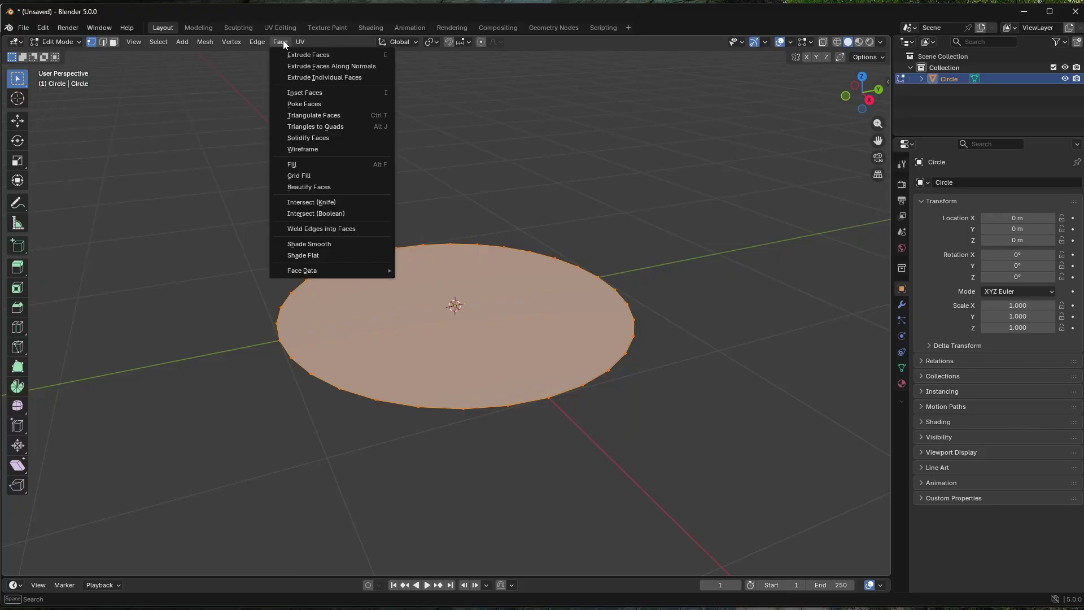
{"action": "left_click", "coordinate": [281, 42]}
{"action": "left_click", "coordinate": [286, 43]}
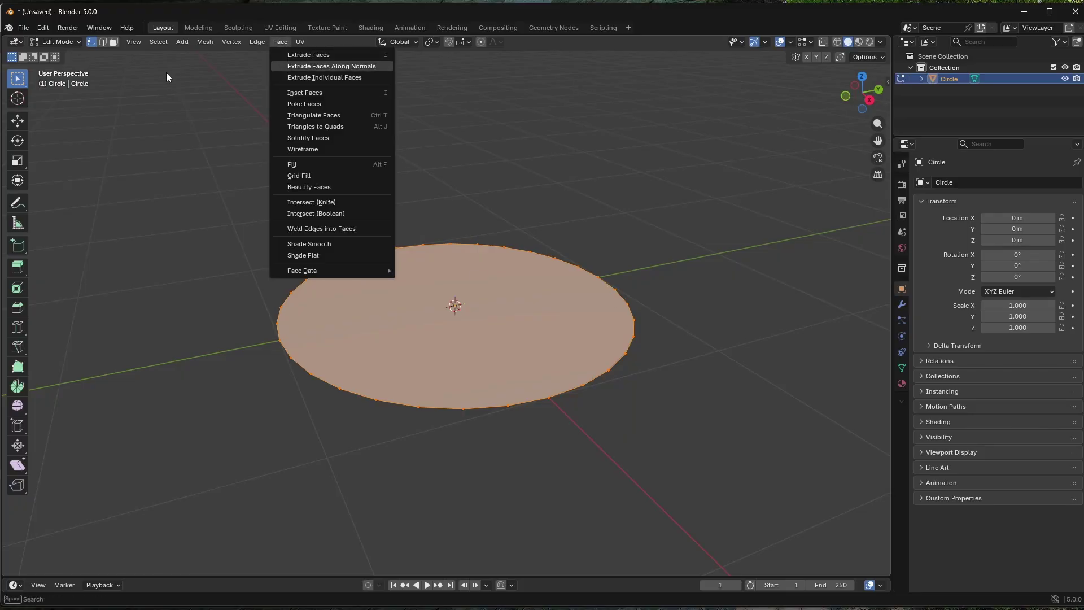
{"action": "left_click", "coordinate": [289, 41]}
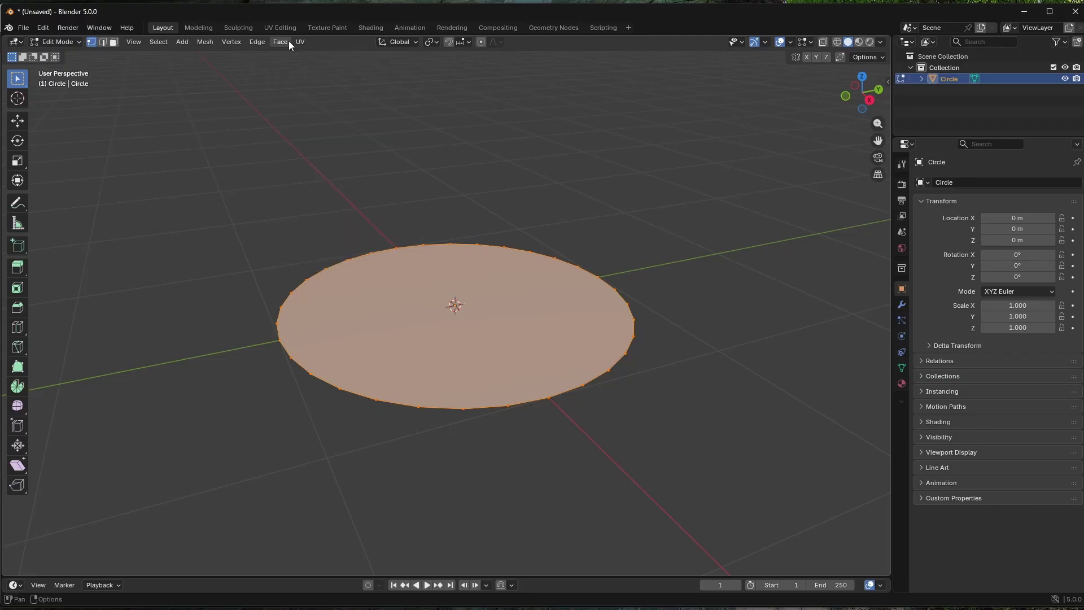
{"action": "left_click", "coordinate": [286, 43]}
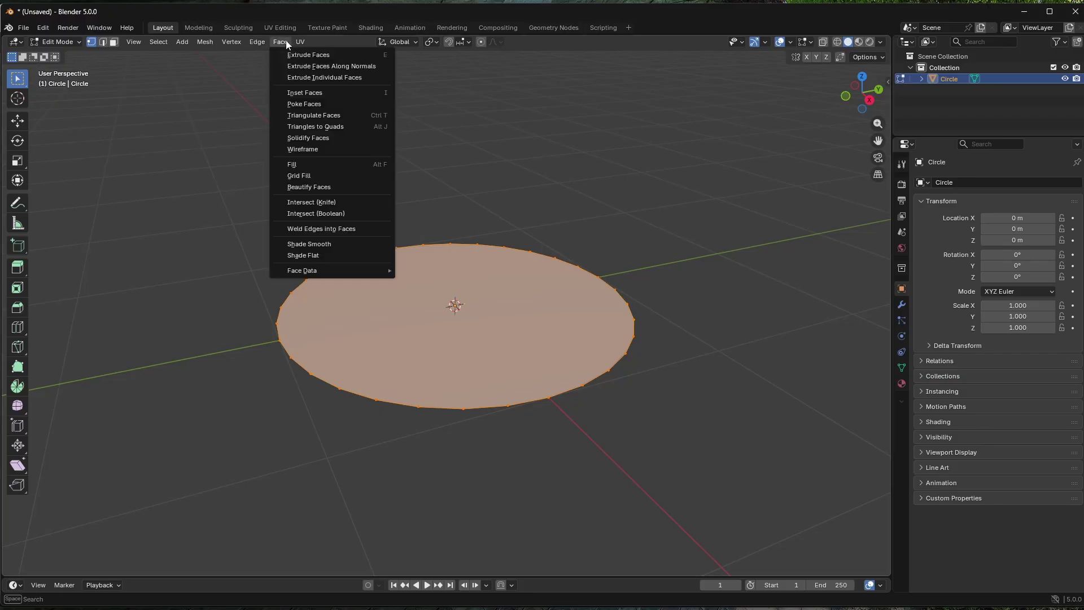
{"action": "left_click", "coordinate": [345, 115]}
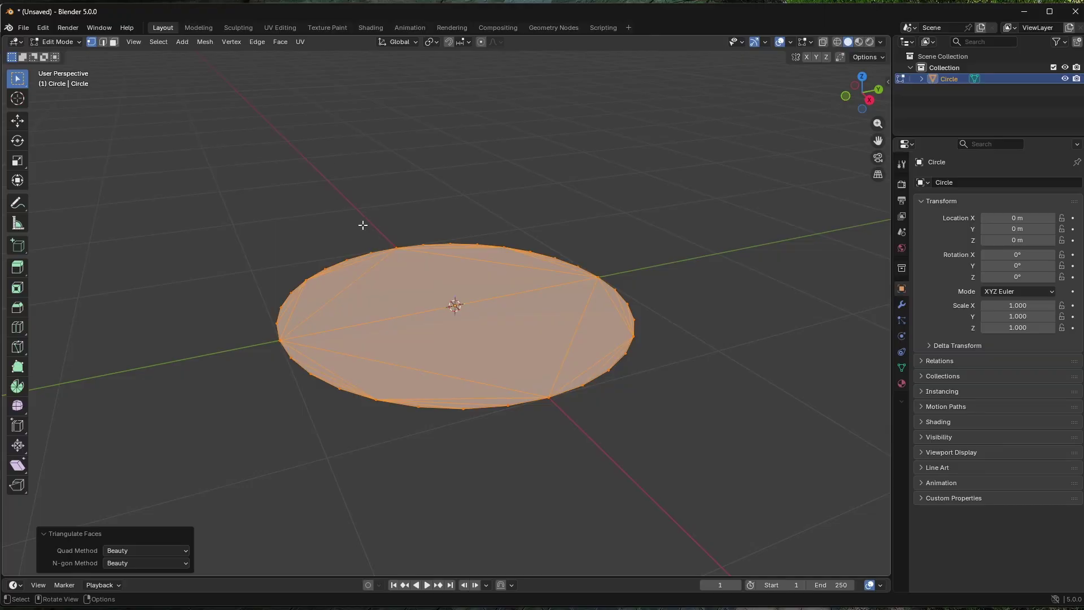
{"action": "key", "text": "Tab"}
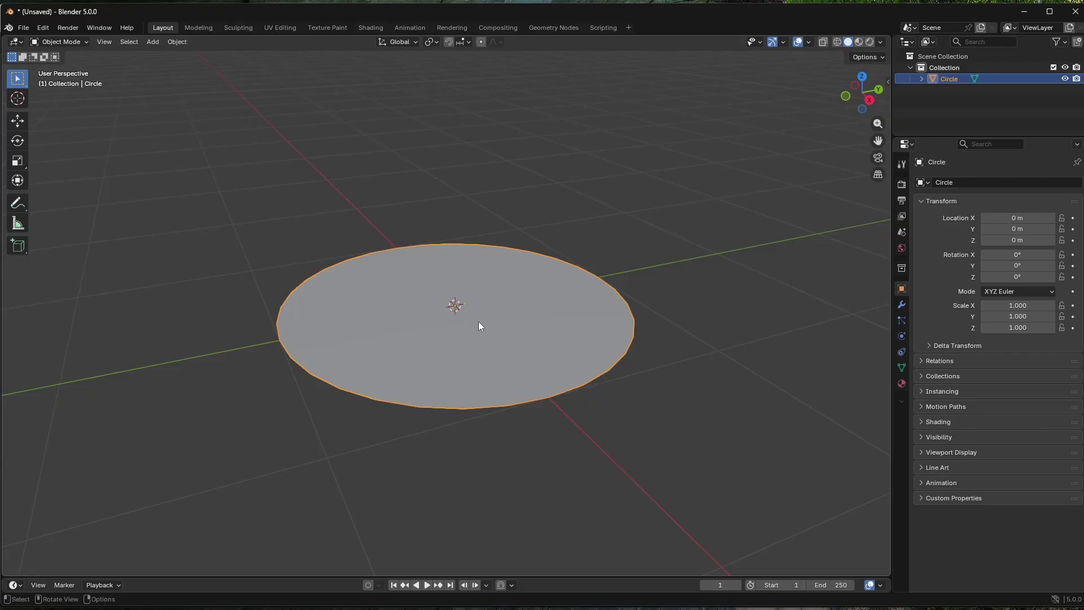
Export the circle in FBX format to the Unity project's Assets folder as circle.fbx
{"action": "left_click", "coordinate": [28, 27]}
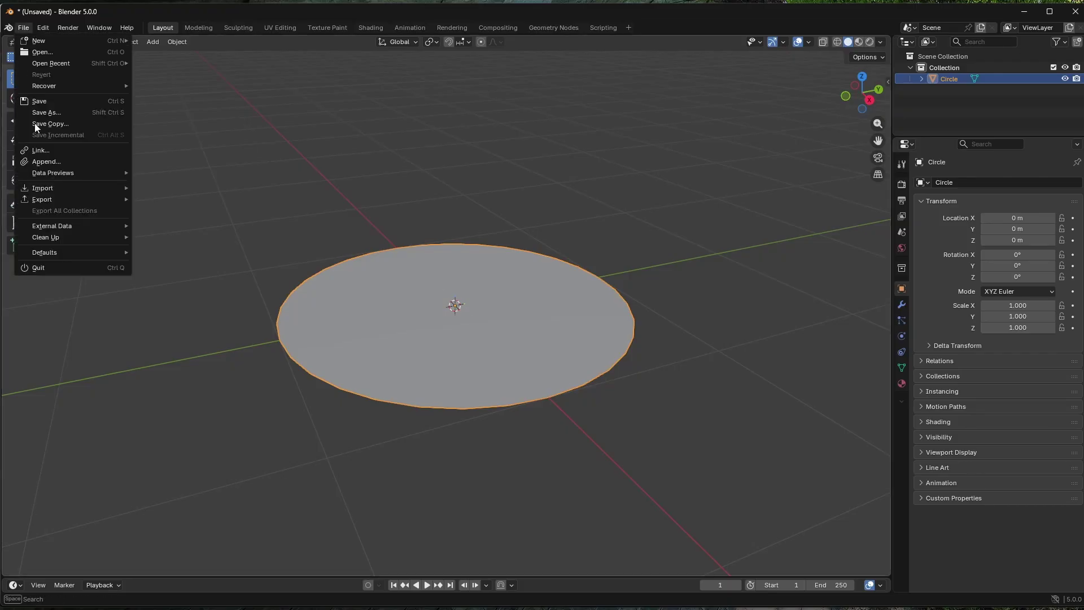
{"action": "mouse_move", "coordinate": [83, 197]}
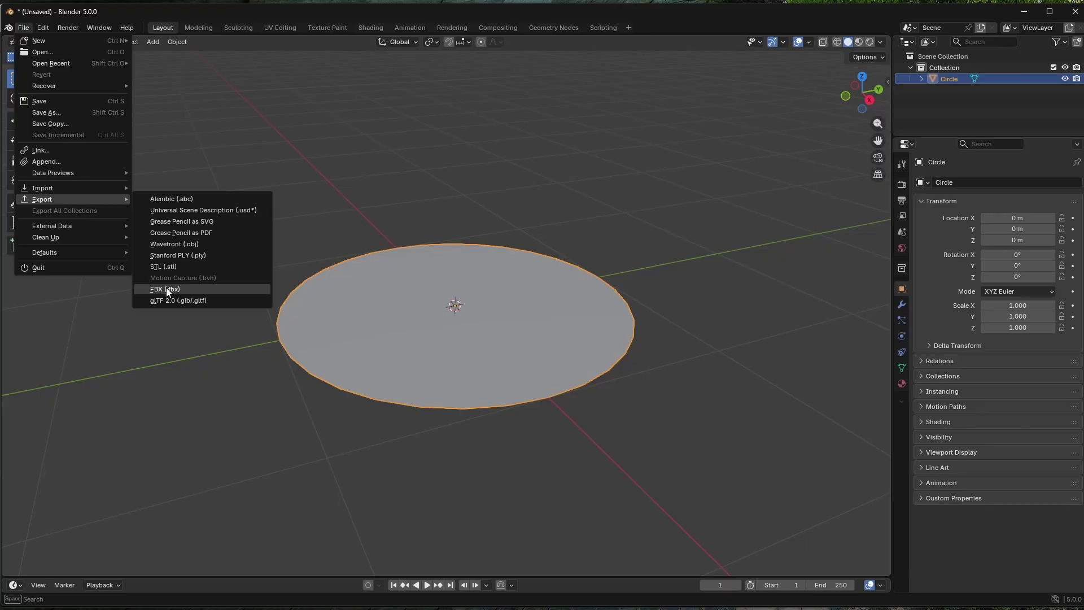
{"action": "left_click", "coordinate": [214, 289]}
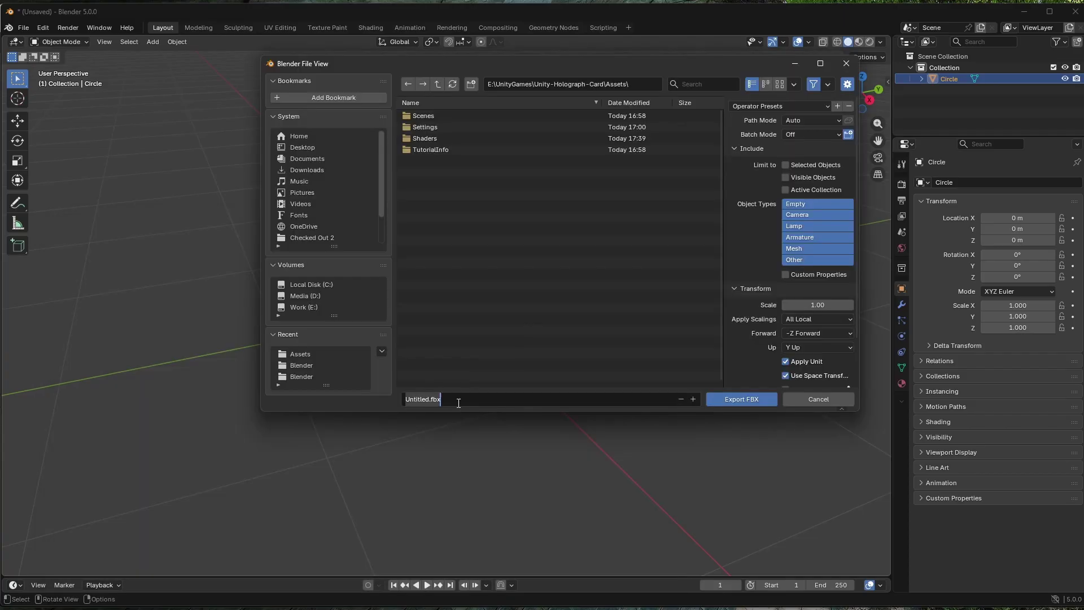
{"action": "type", "text": "co"}
{"action": "key", "text": "BackSpace"}
{"action": "type", "text": "ircle.fbx"}
{"action": "left_click", "coordinate": [742, 399]}
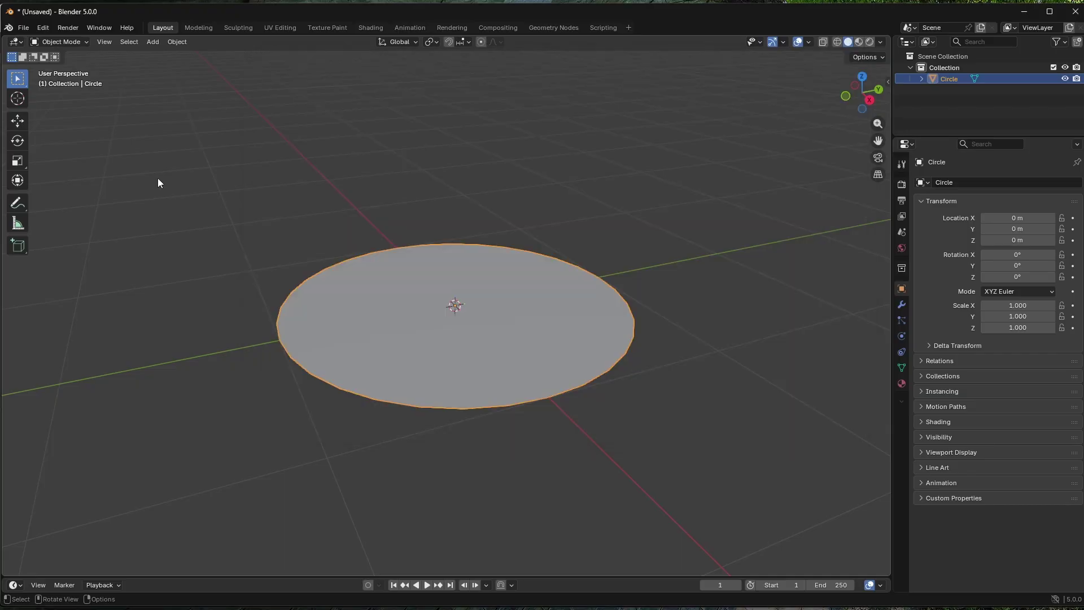
Delete the circle object from the scene
{"action": "left_click", "coordinate": [392, 211]}
{"action": "key", "text": "x"}
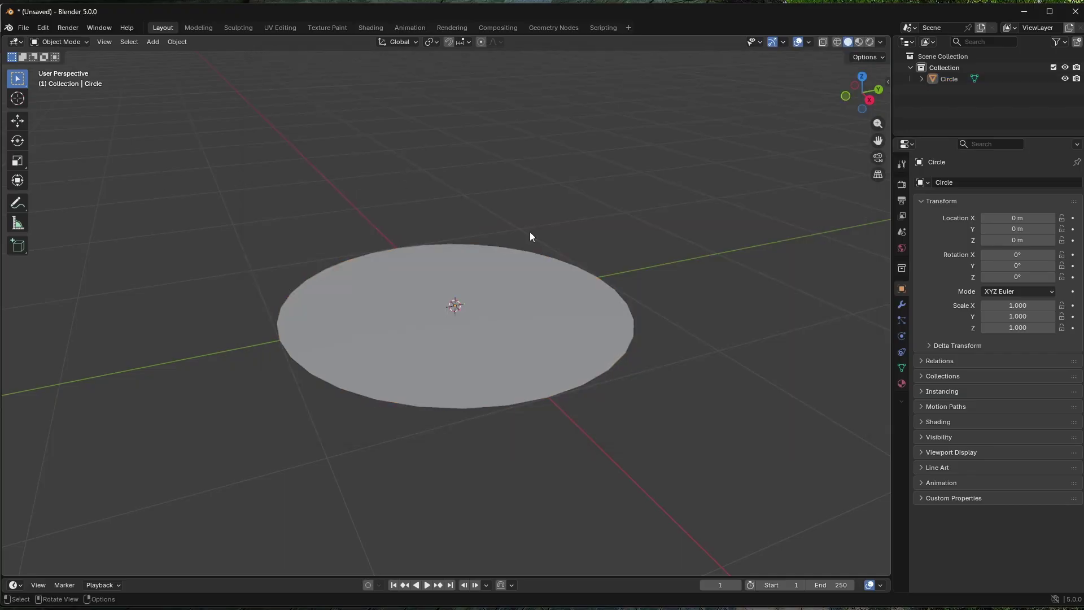
{"action": "left_click", "coordinate": [450, 262]}
{"action": "key", "text": "x"}
{"action": "left_click", "coordinate": [469, 263]}
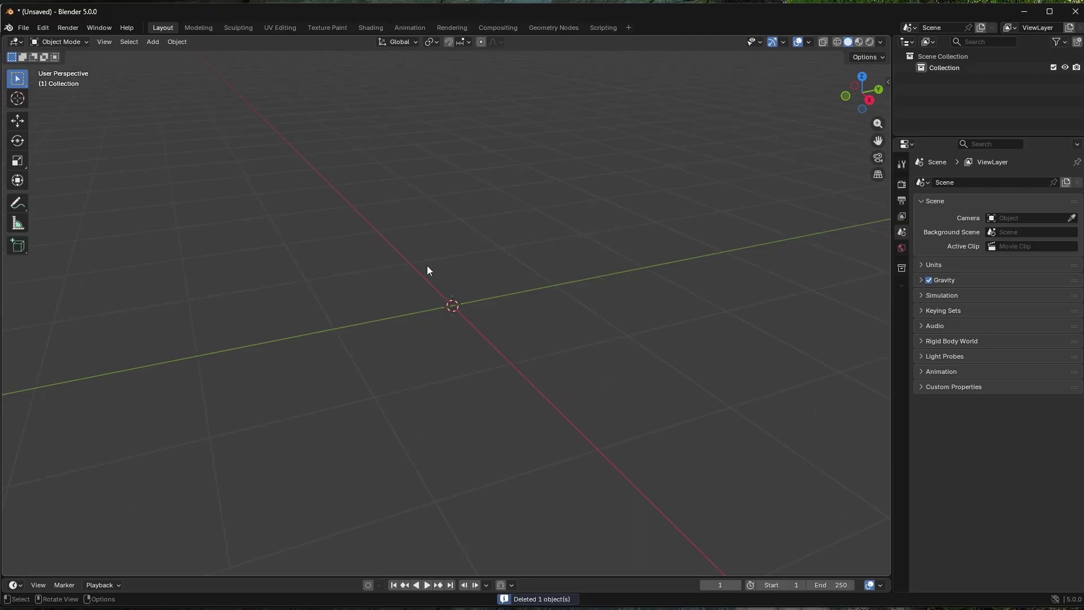
Add a UV sphere mesh to the scene and set its ring count to 24
{"action": "scroll", "coordinate": [417, 266], "scroll_direction": "down", "scroll_amount": 3}
{"action": "right_click", "coordinate": [384, 281]}
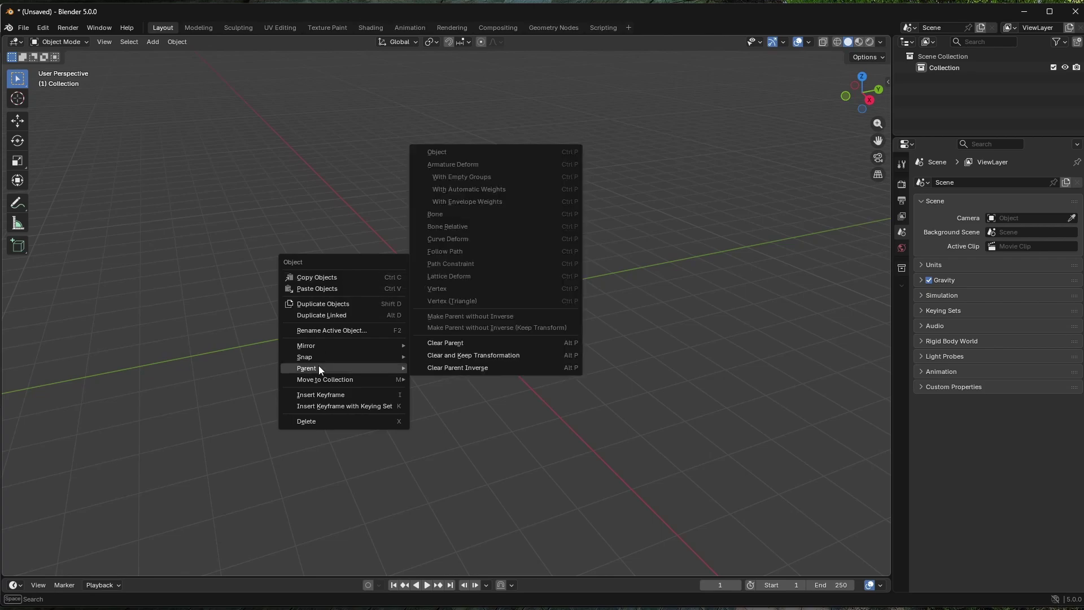
{"action": "left_click", "coordinate": [150, 43]}
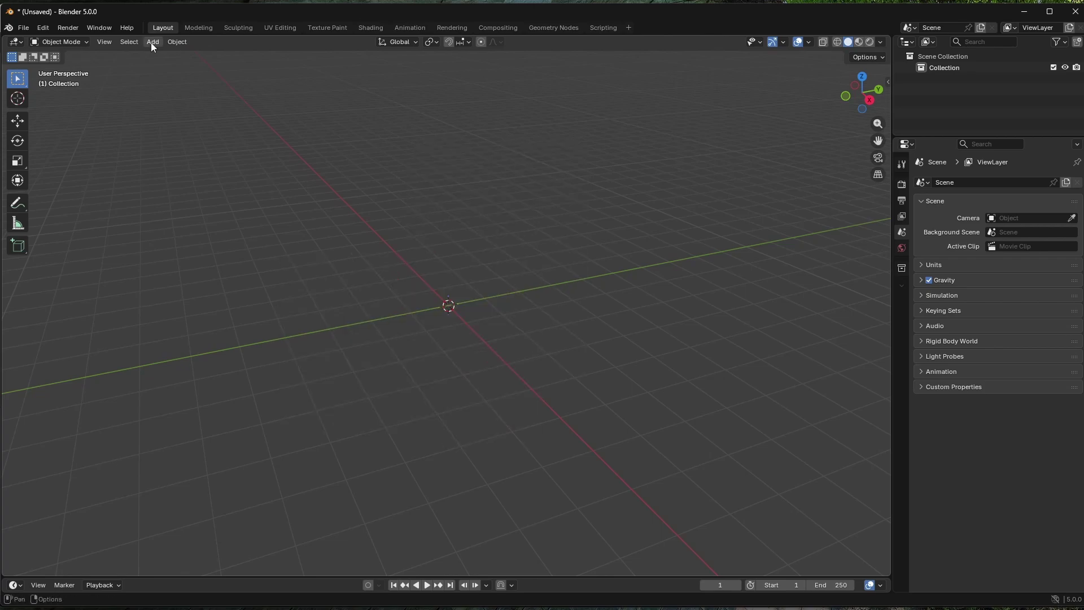
{"action": "left_click", "coordinate": [152, 42]}
{"action": "mouse_move", "coordinate": [164, 56]}
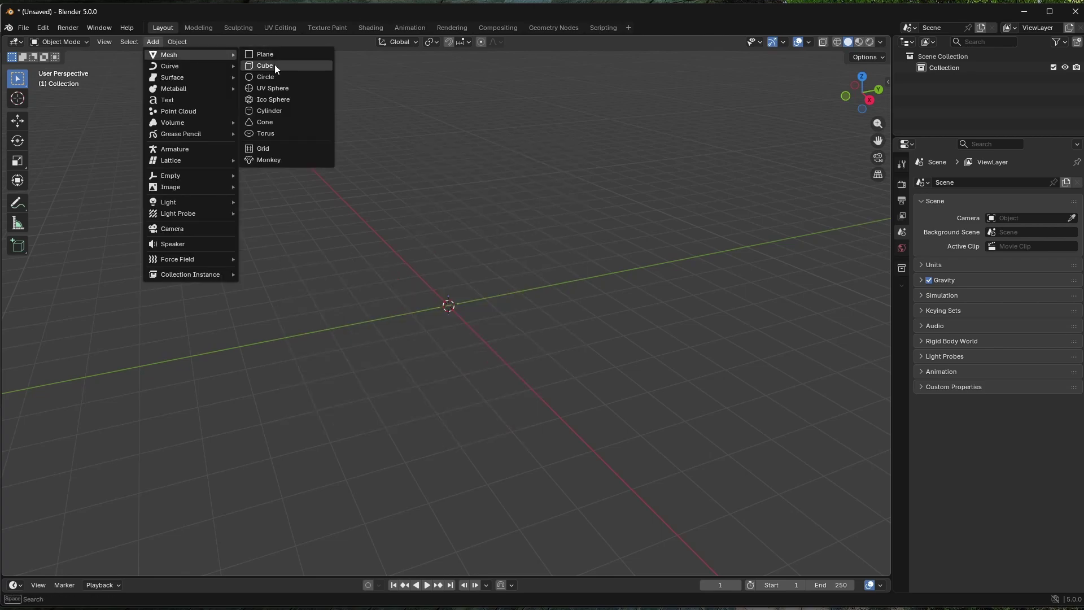
{"action": "left_click", "coordinate": [290, 89]}
{"action": "scroll", "coordinate": [474, 354], "scroll_direction": "up", "scroll_amount": 5}
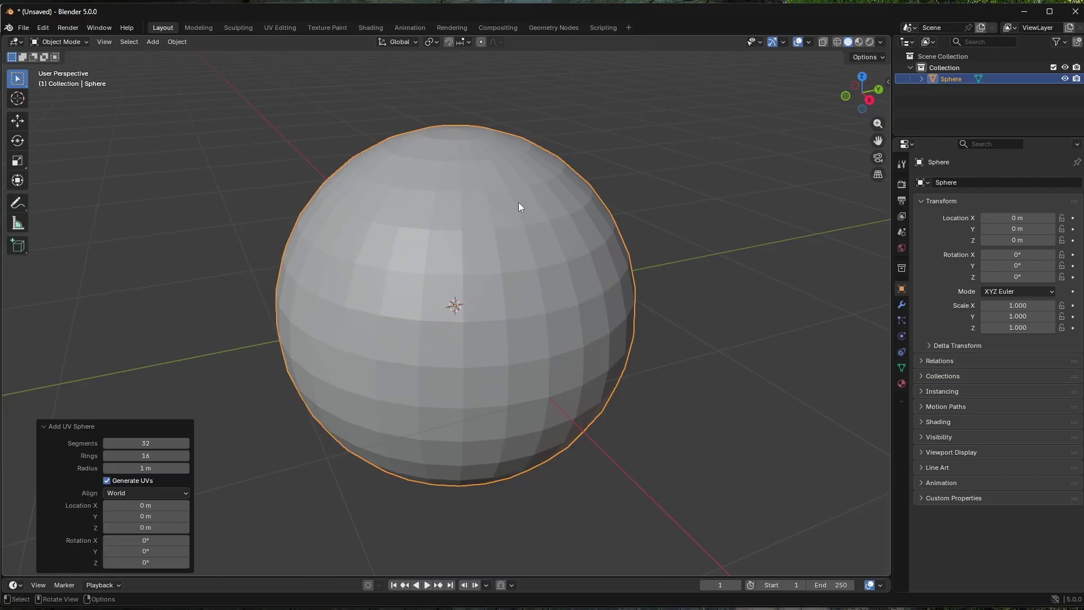
{"action": "left_click", "coordinate": [146, 456]}
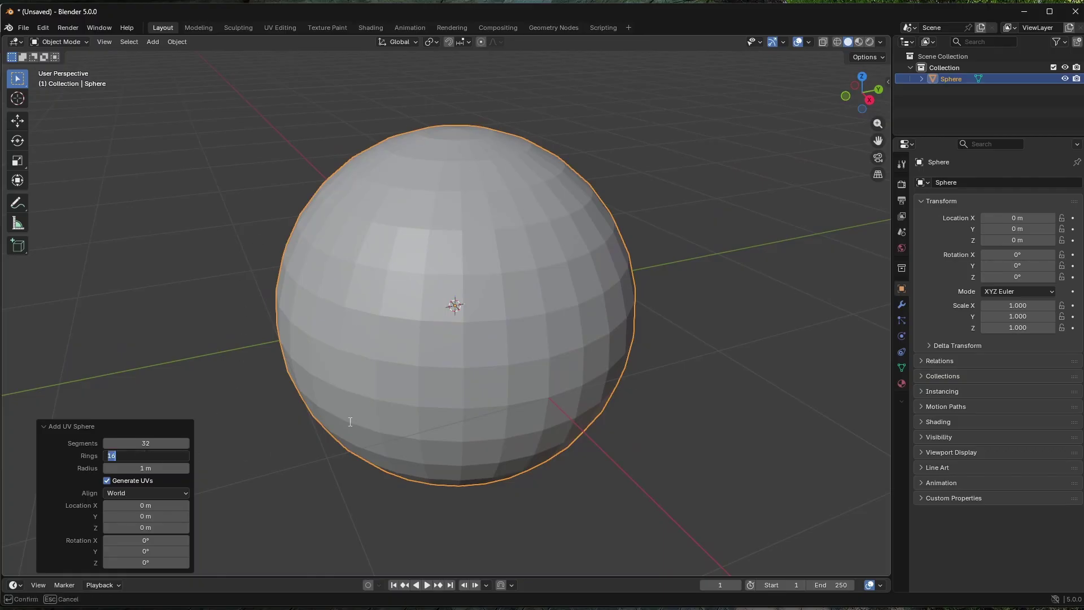
{"action": "type", "text": "24"}
{"action": "key", "text": "Return"}
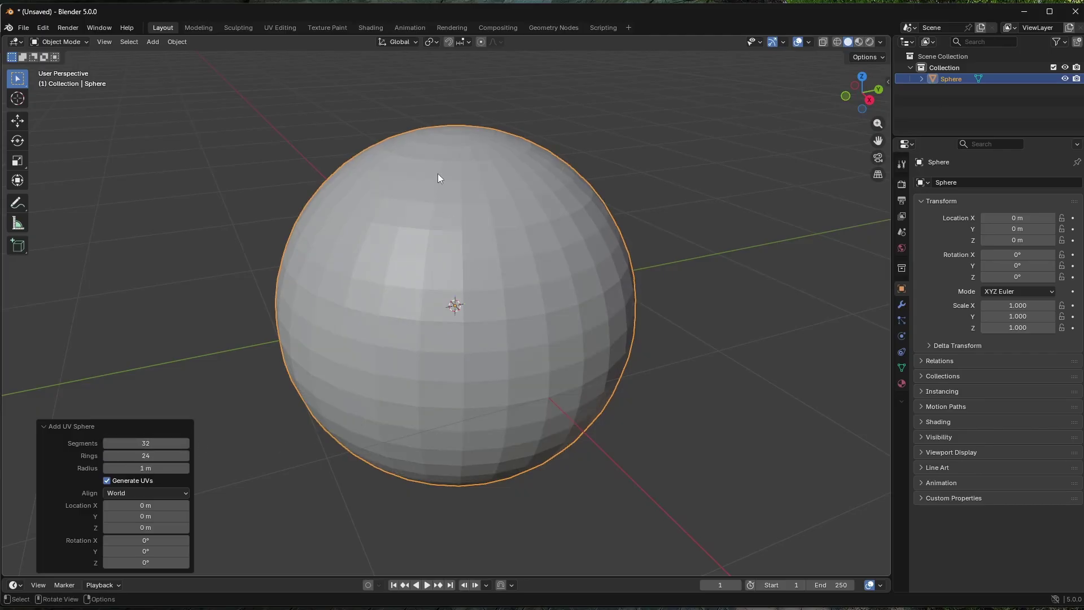
Apply smooth shading to the sphere
{"action": "right_click", "coordinate": [364, 219]}
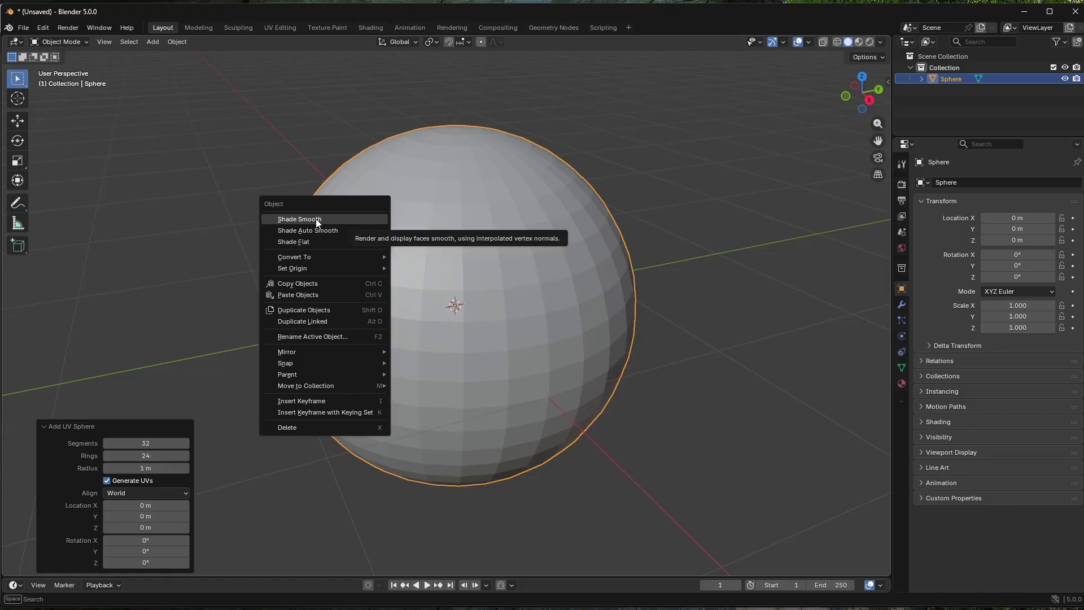
{"action": "left_click", "coordinate": [648, 182]}
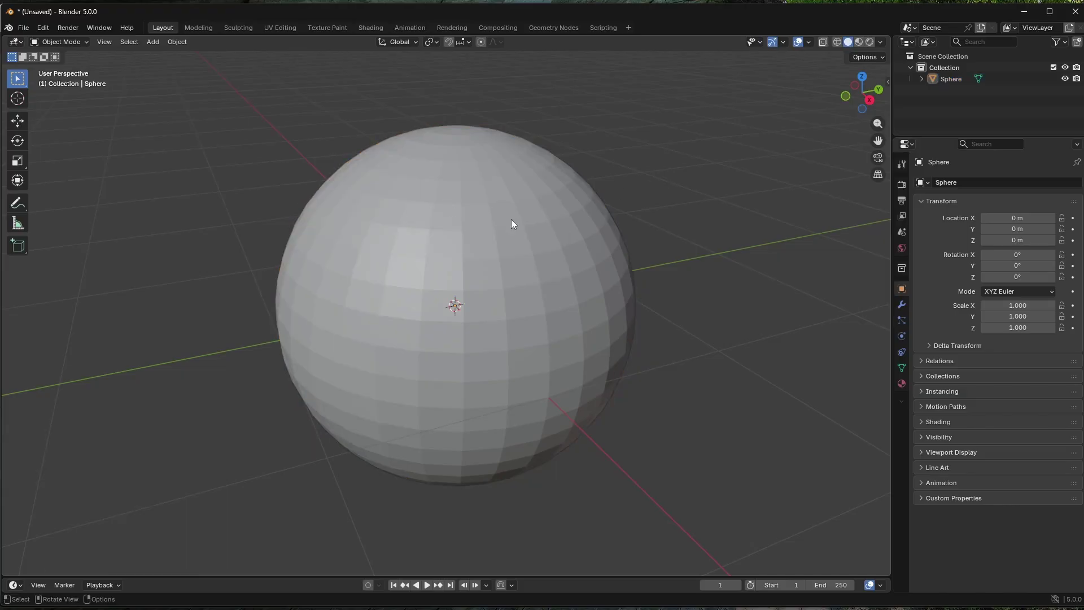
{"action": "left_click", "coordinate": [511, 219]}
{"action": "right_click", "coordinate": [511, 219]}
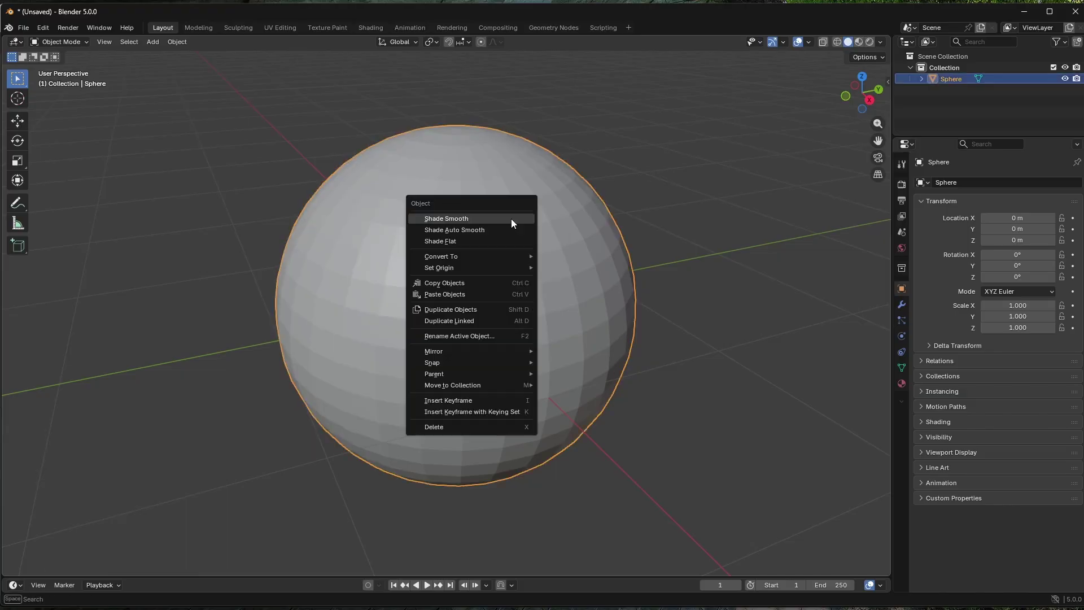
{"action": "left_click", "coordinate": [448, 219]}
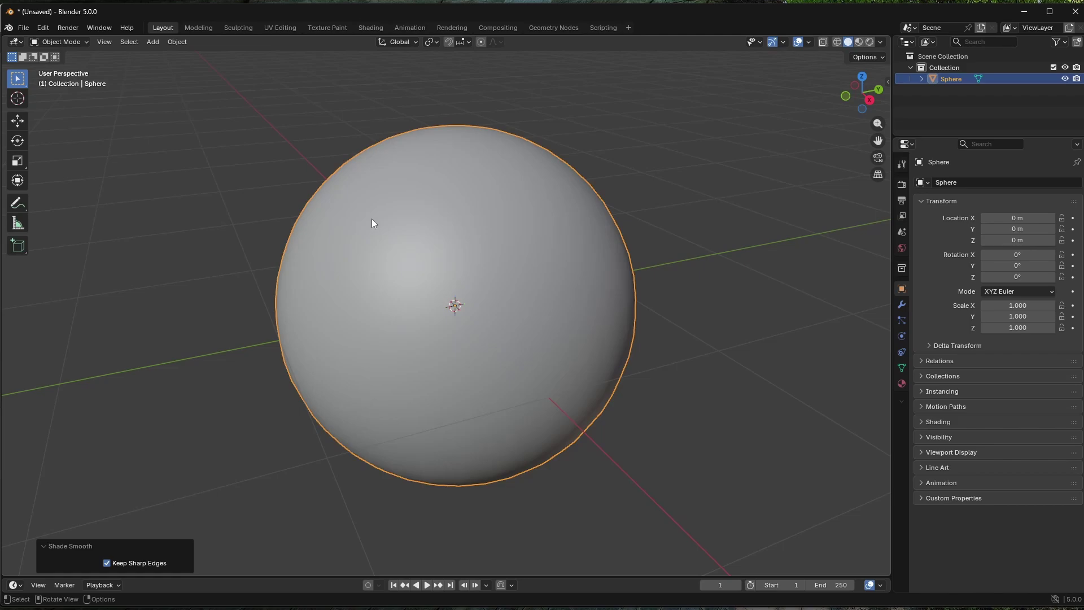
Enter Edit Mode on the sphere and switch the viewport display to wireframe
{"action": "key", "text": "z"}
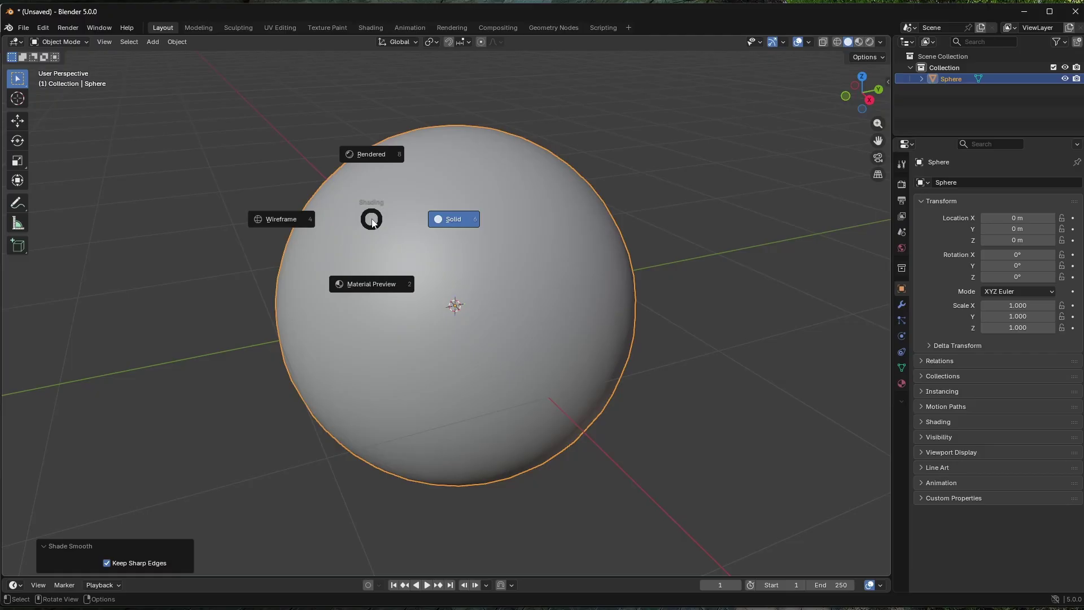
{"action": "key", "text": "Escape"}
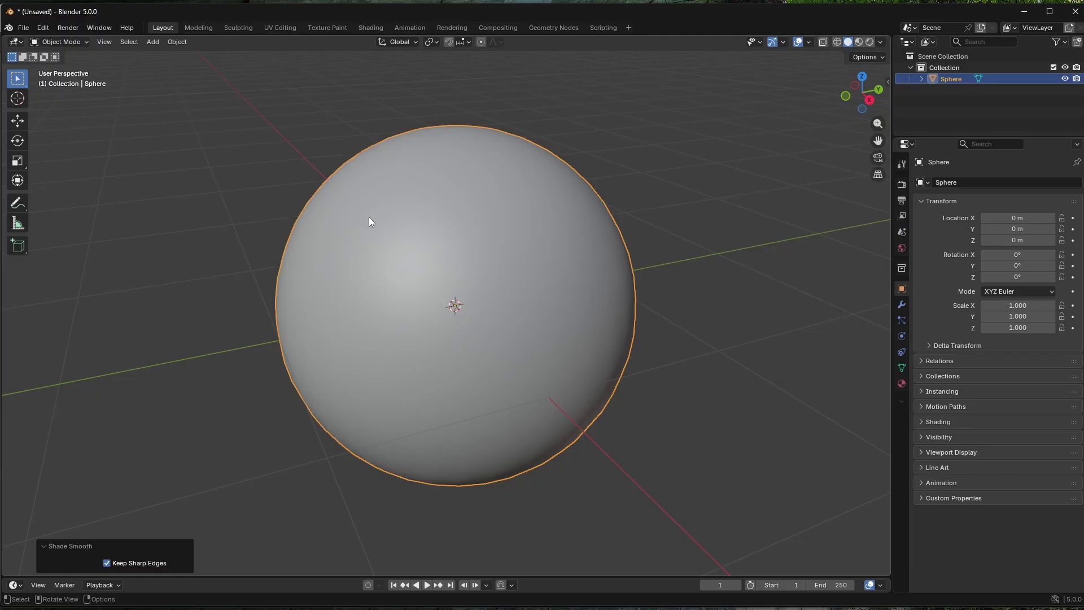
{"action": "key", "text": "Tab"}
{"action": "middle_click_drag", "start_coordinate": [440, 137], "coordinate": [538, 229]}
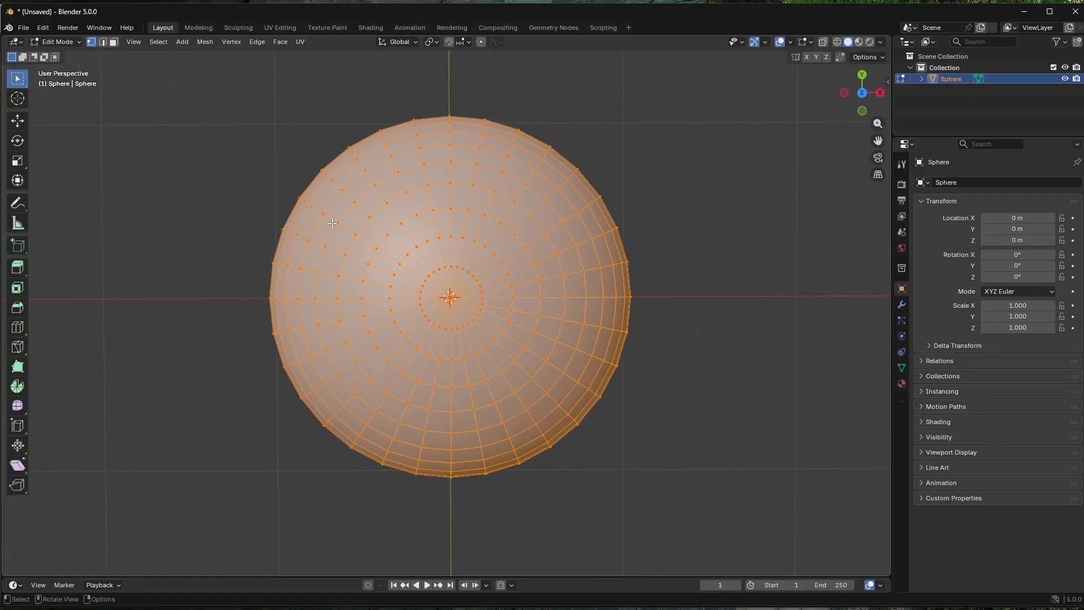
{"action": "left_click", "coordinate": [240, 309]}
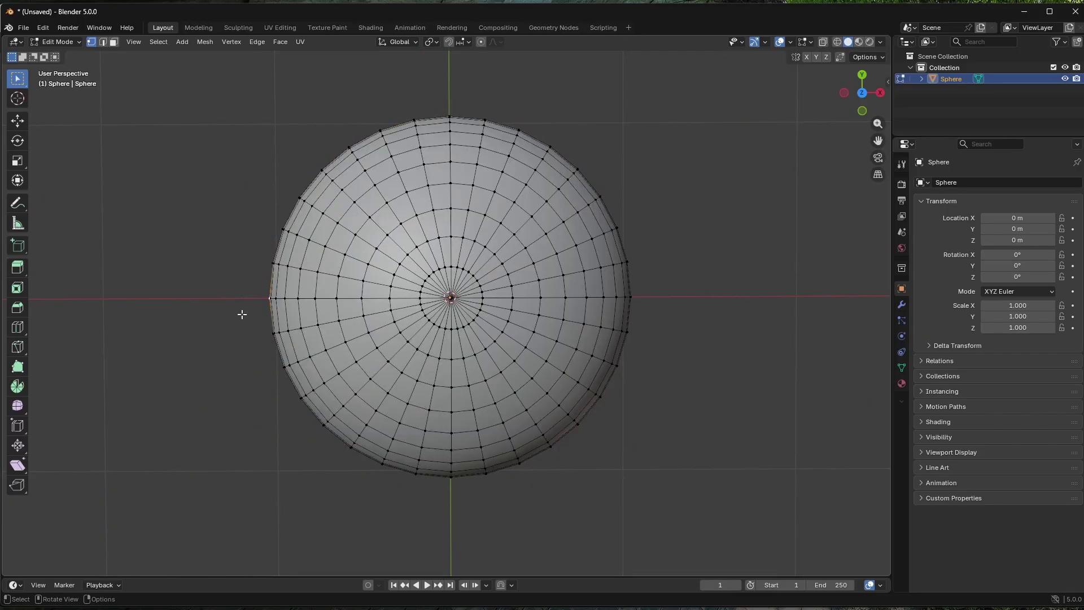
{"action": "key", "text": "Tab"}
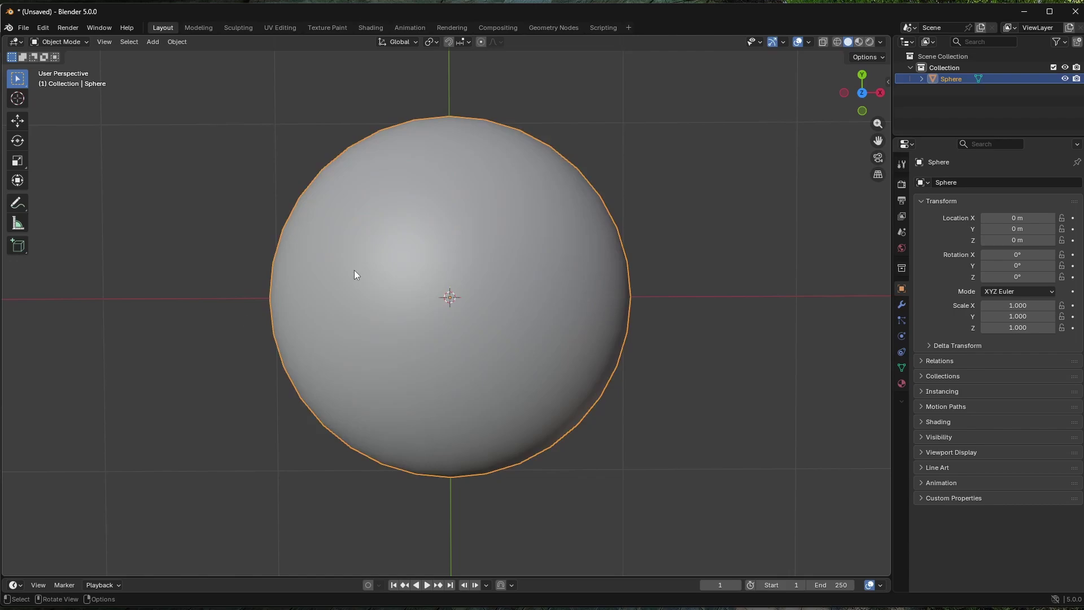
{"action": "key", "text": "Tab"}
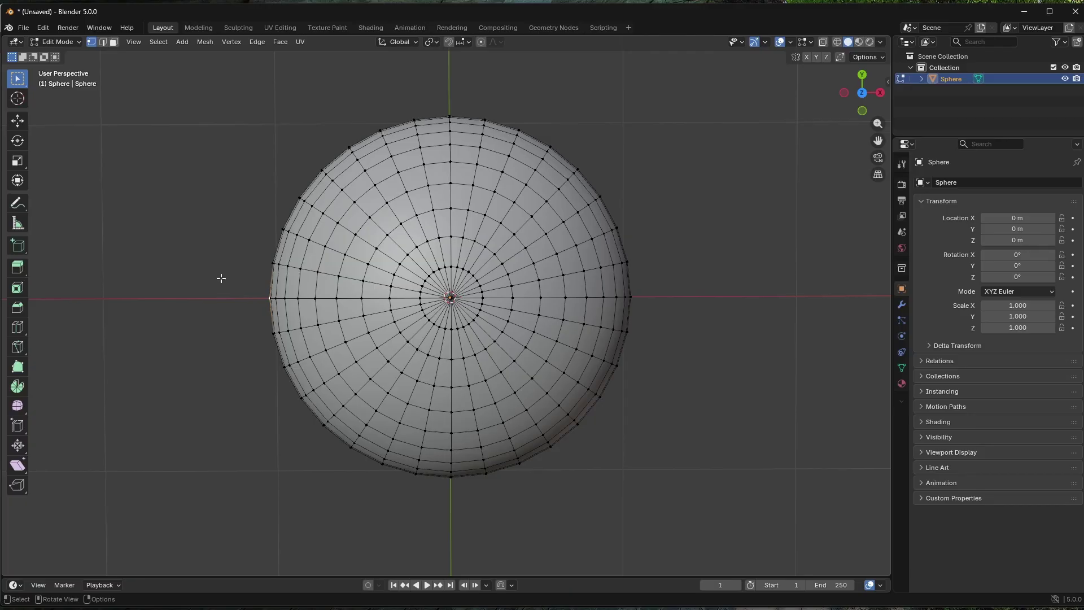
{"action": "key", "text": "z"}
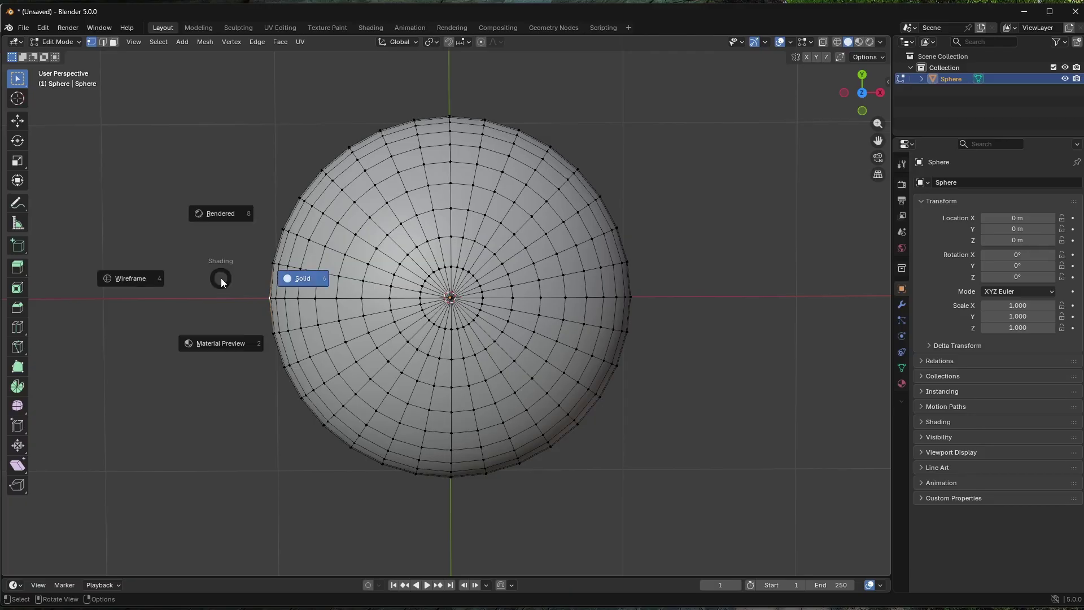
{"action": "left_click", "coordinate": [154, 279]}
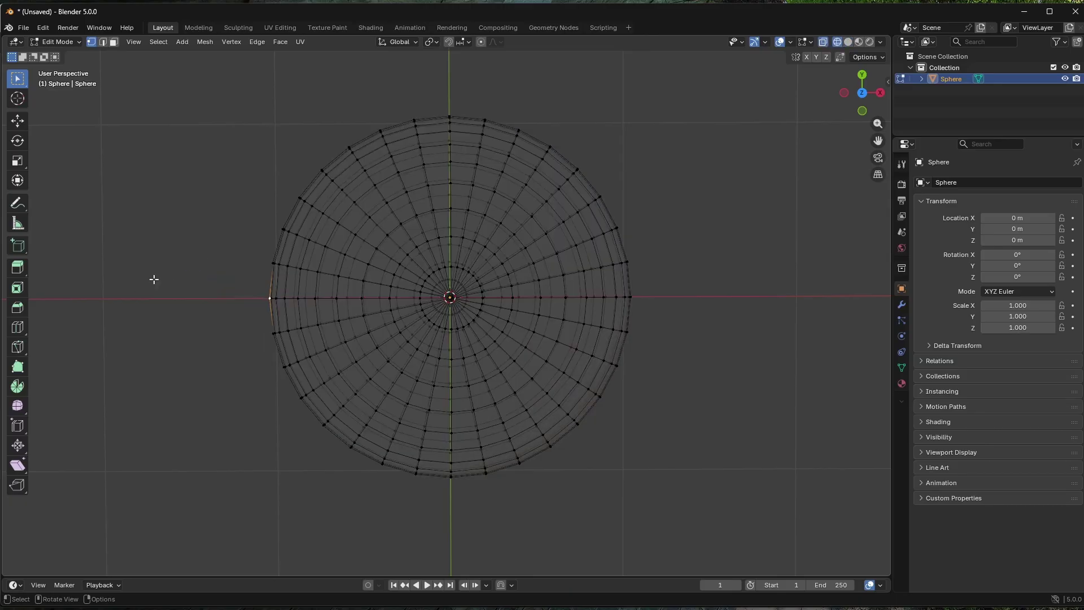
{"action": "key", "text": "z"}
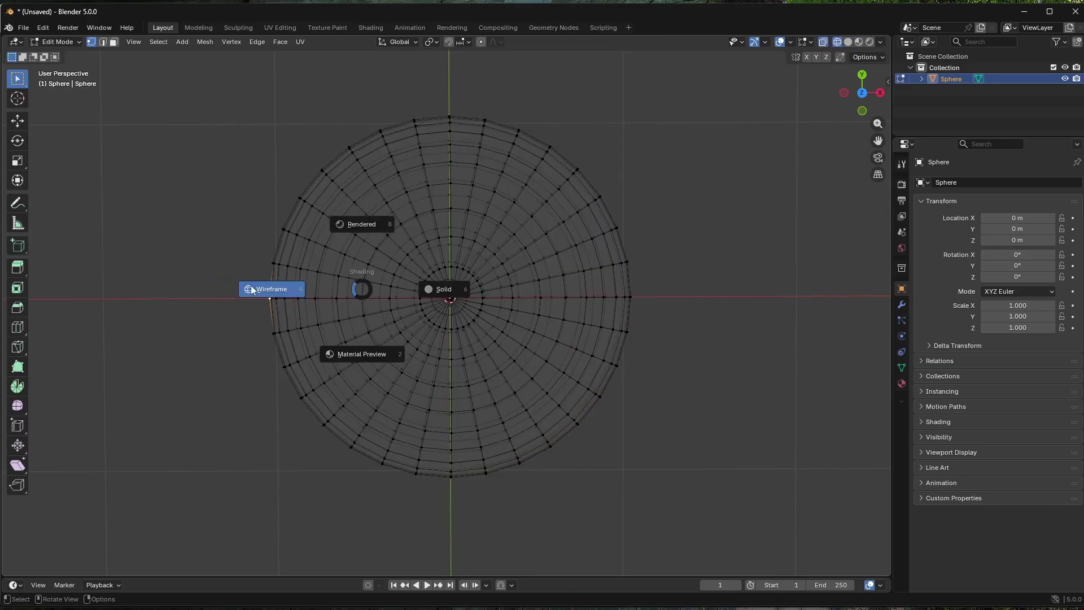
{"action": "key", "text": "z"}
{"action": "left_click", "coordinate": [167, 286]}
{"action": "key", "text": "z"}
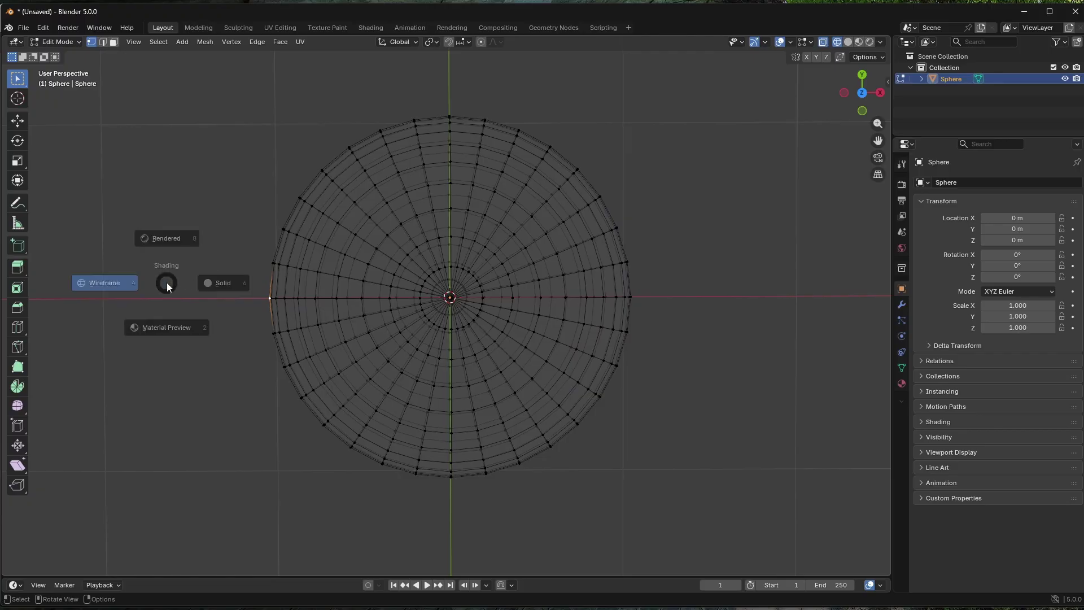
{"action": "left_click", "coordinate": [225, 292]}
{"action": "key", "text": "z"}
{"action": "left_click", "coordinate": [157, 292]}
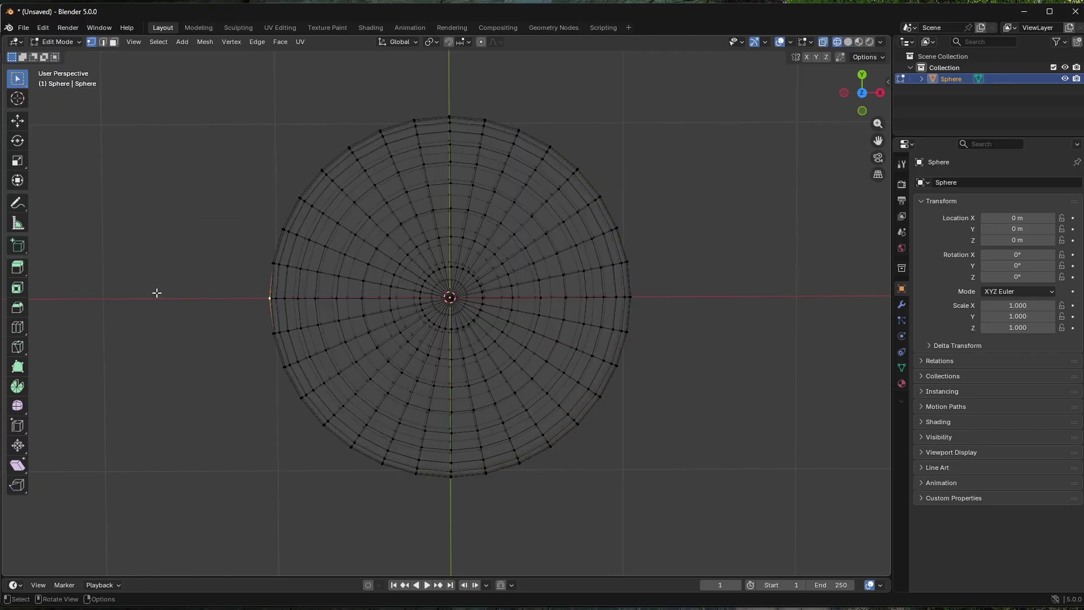
Select all sphere vertices on the negative Y side of the X axis, leaving the centre row unselected, and delete them
{"action": "left_click_drag", "start_coordinate": [221, 313], "coordinate": [198, 303]}
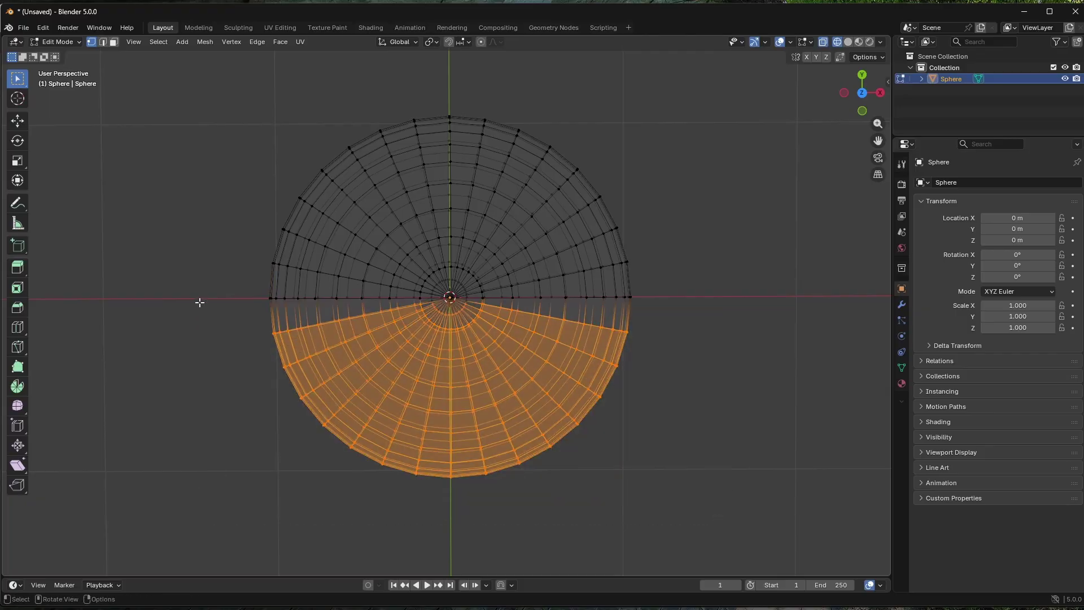
{"action": "scroll", "coordinate": [431, 311], "scroll_direction": "up", "scroll_amount": 5}
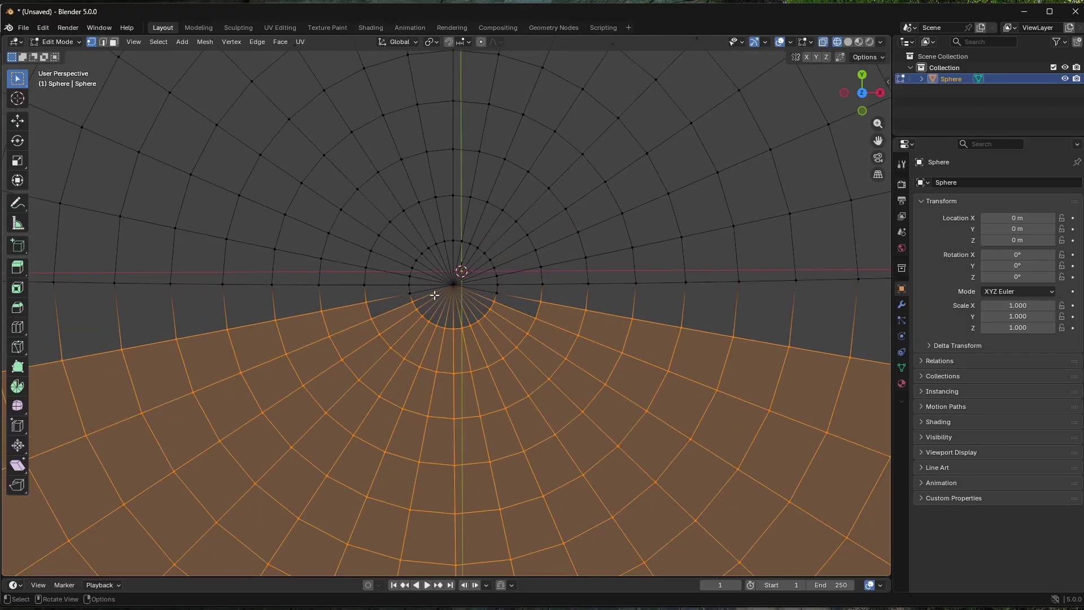
{"action": "scroll", "coordinate": [435, 300], "scroll_direction": "down", "scroll_amount": 2}
{"action": "left_click_drag", "start_coordinate": [95, 297], "coordinate": [25, 297]}
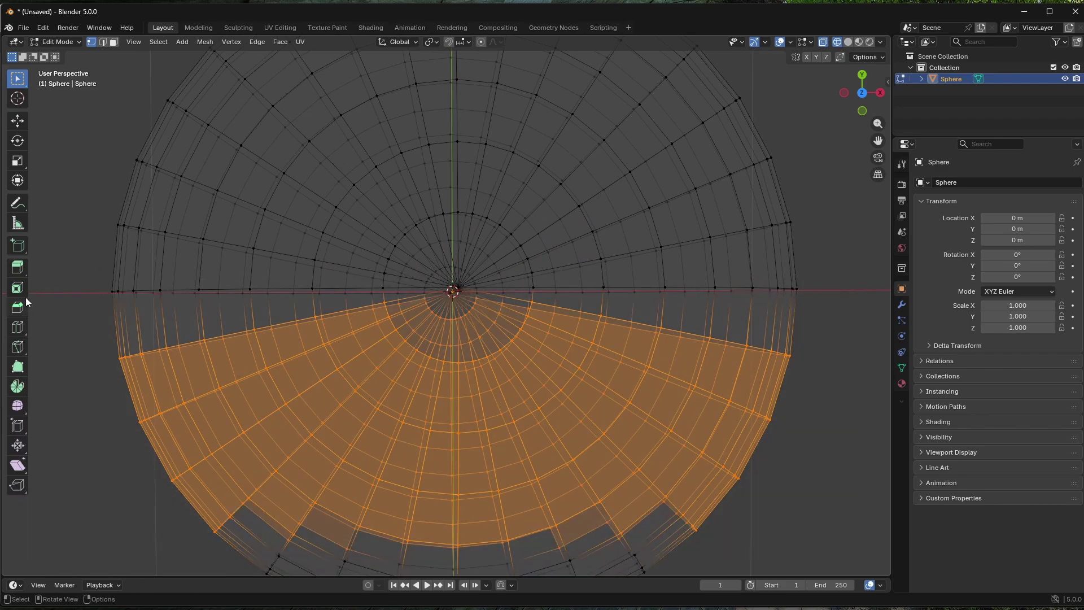
{"action": "scroll", "coordinate": [505, 341], "scroll_direction": "down", "scroll_amount": 3}
{"action": "scroll", "coordinate": [505, 341], "scroll_direction": "down", "scroll_amount": 2}
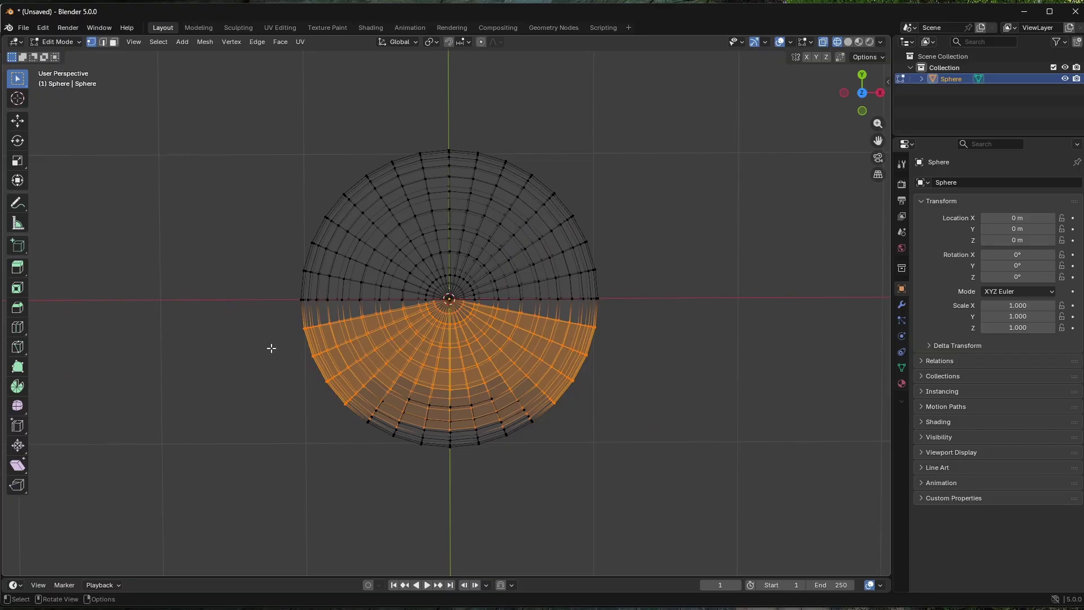
{"action": "left_click_drag", "start_coordinate": [230, 323], "coordinate": [661, 503]}
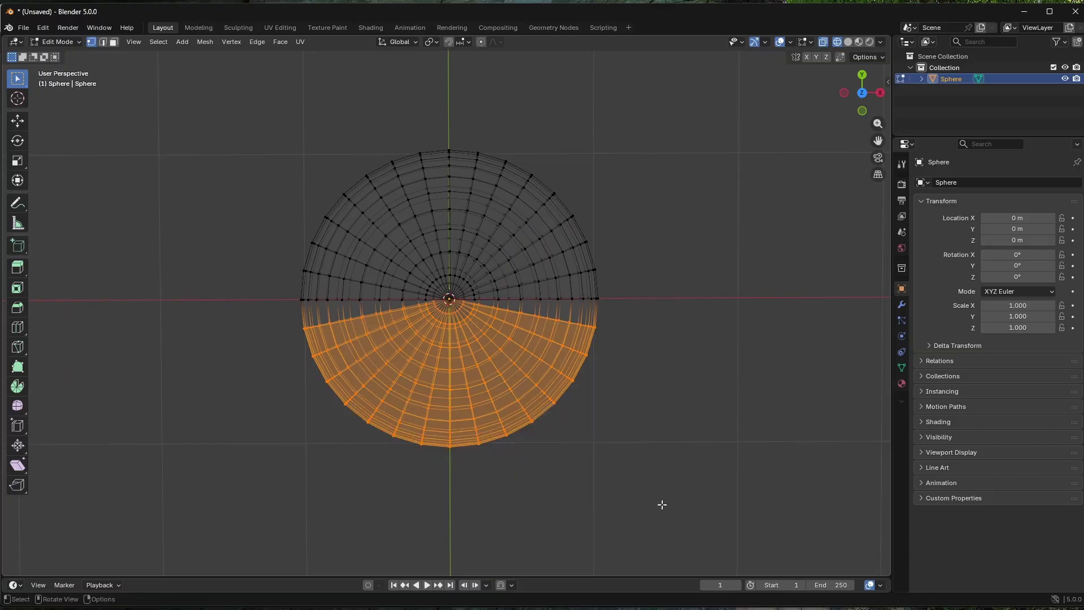
{"action": "key", "text": "x"}
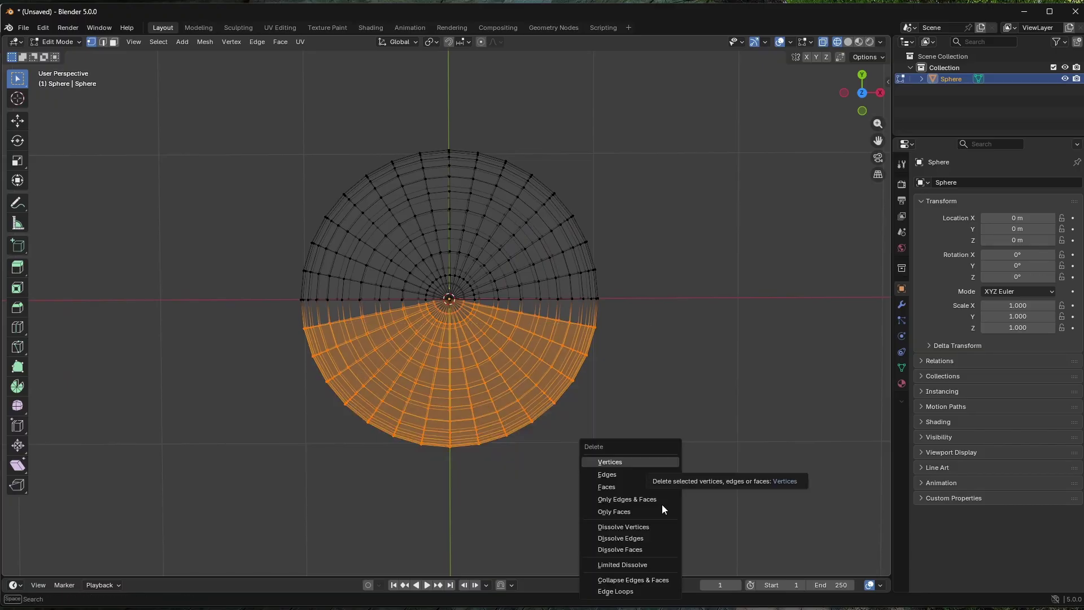
{"action": "left_click", "coordinate": [625, 463]}
{"action": "scroll", "coordinate": [497, 298], "scroll_direction": "up", "scroll_amount": 4}
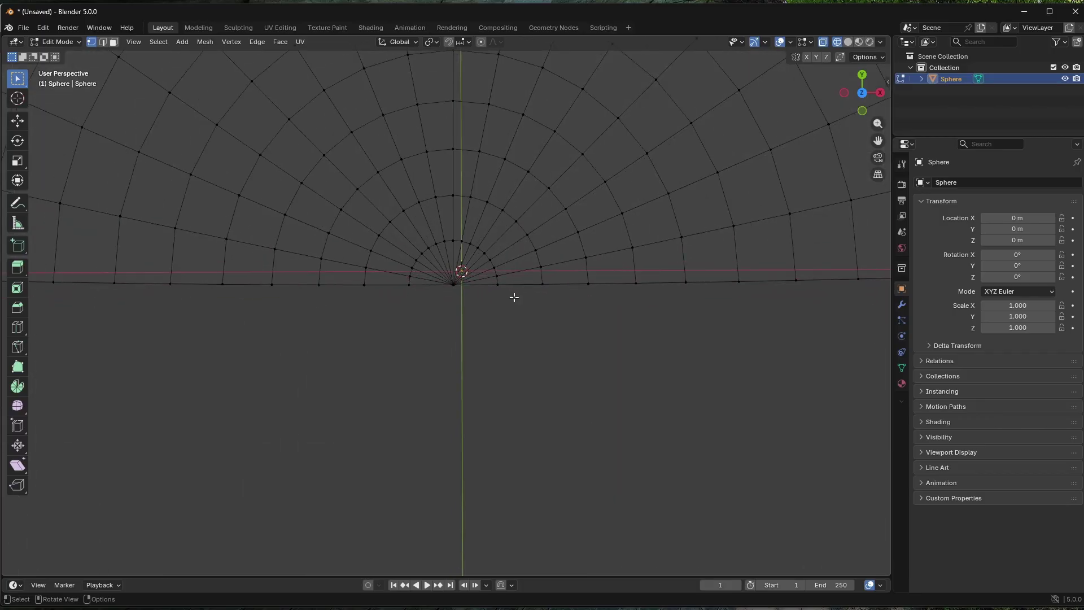
{"action": "scroll", "coordinate": [508, 297], "scroll_direction": "down", "scroll_amount": 3}
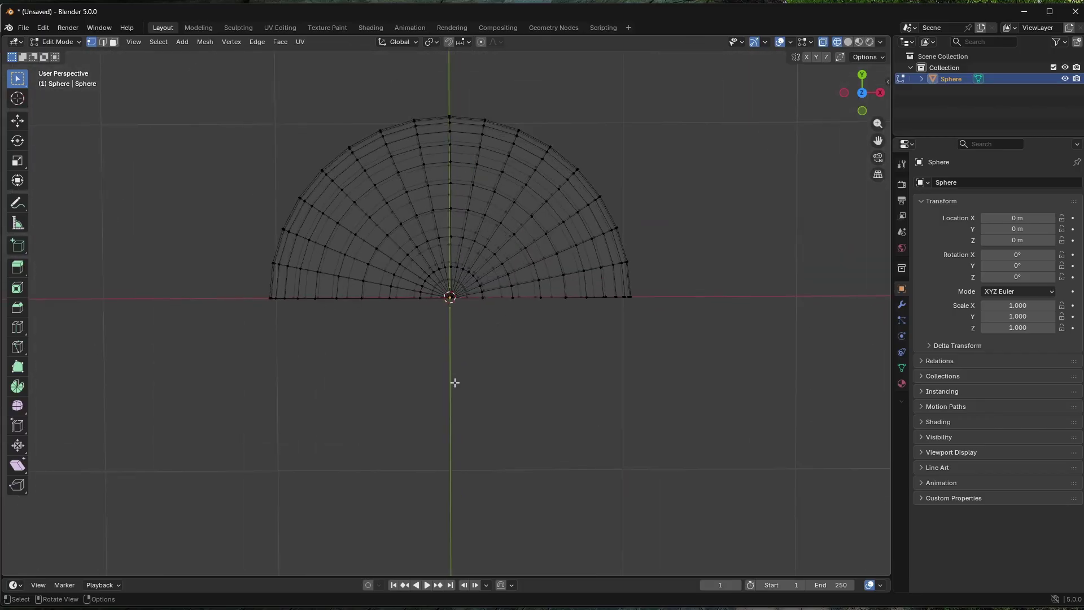
Switch the viewport back to solid shading and return to Object Mode to inspect the half sphere from several sides
{"action": "key", "text": "z"}
{"action": "left_click", "coordinate": [538, 381]}
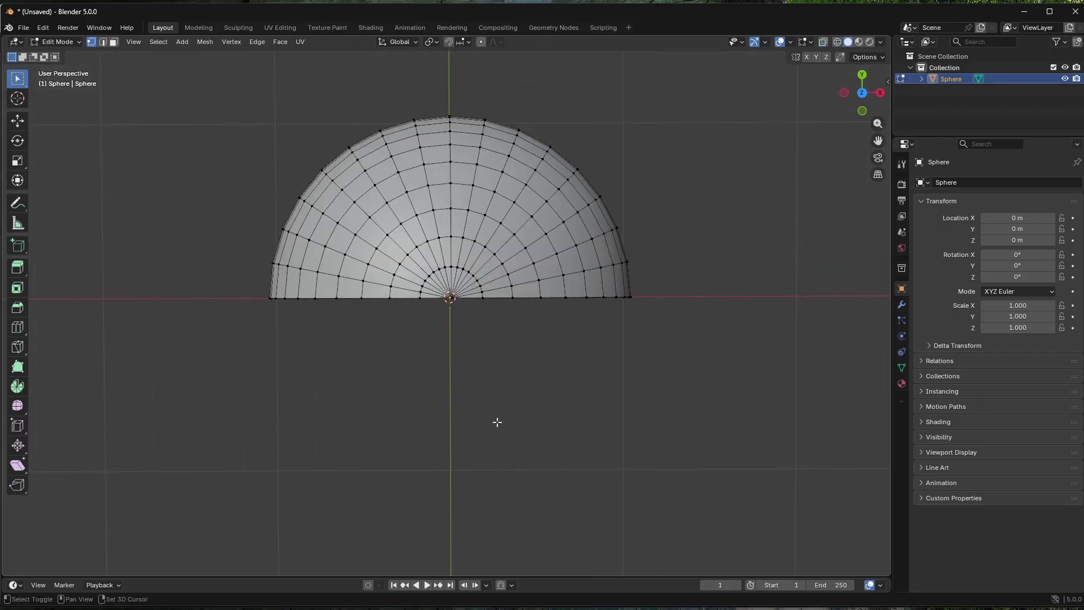
{"action": "mouse_move", "coordinate": [486, 483]}
{"action": "middle_mouse_down", "text": "shift"}
{"action": "mouse_move", "coordinate": [484, 460]}
{"action": "mouse_move", "coordinate": [496, 473]}
{"action": "middle_mouse_up", "text": "shift"}
{"action": "key", "text": "Tab"}
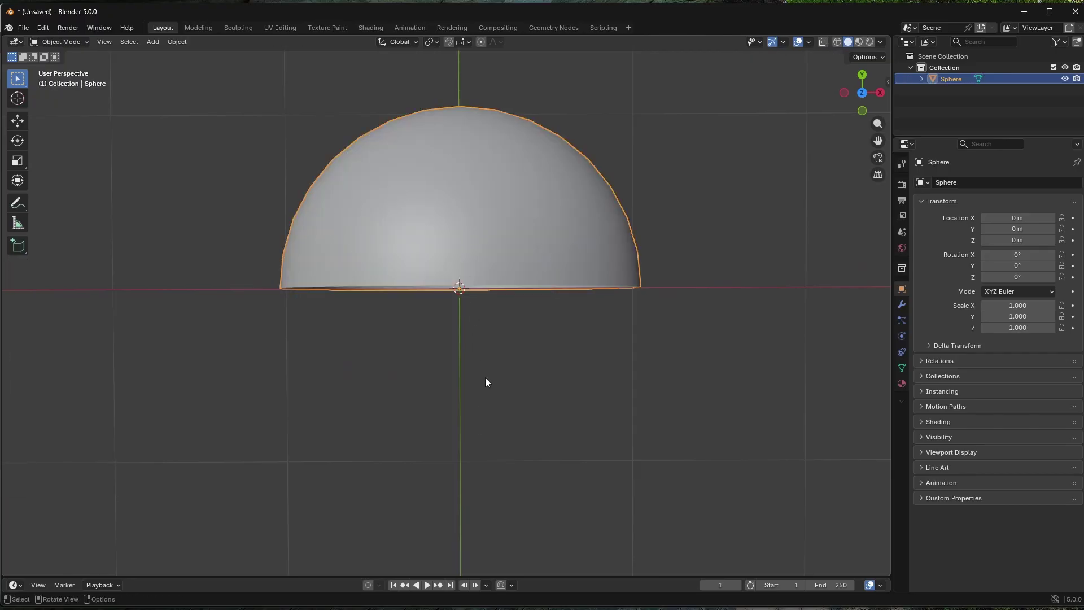
{"action": "middle_click_drag", "start_coordinate": [485, 382], "coordinate": [404, 249]}
{"action": "middle_click_drag", "start_coordinate": [292, 228], "coordinate": [522, 212]}
Enter Edit Mode on the half sphere, select its entire mesh and flip the normals
{"action": "key", "text": "Tab"}
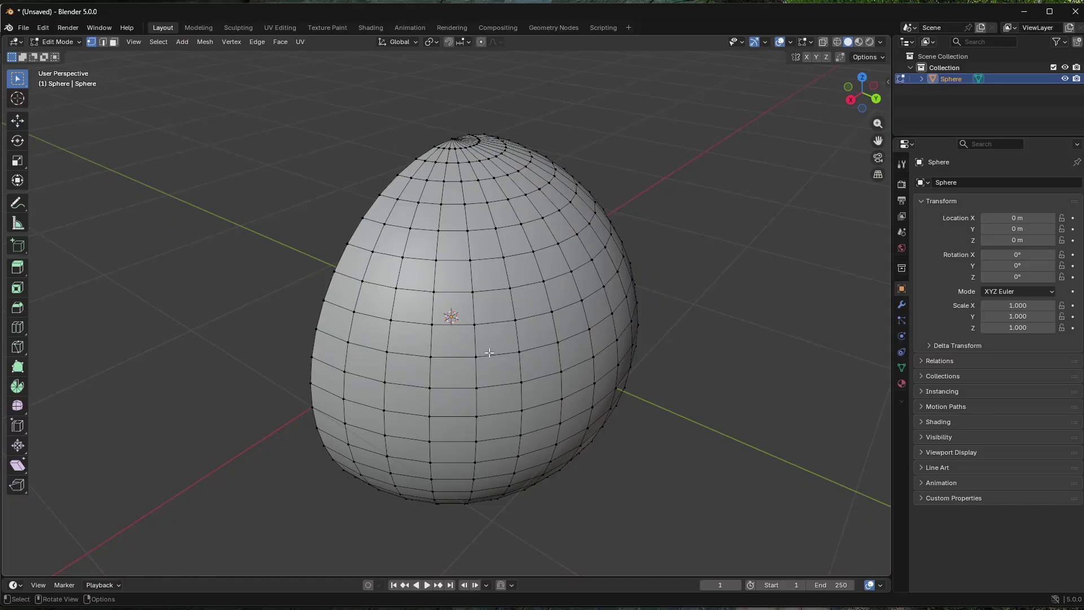
{"action": "middle_click_drag", "start_coordinate": [487, 303], "coordinate": [510, 300]}
{"action": "key", "text": "a"}
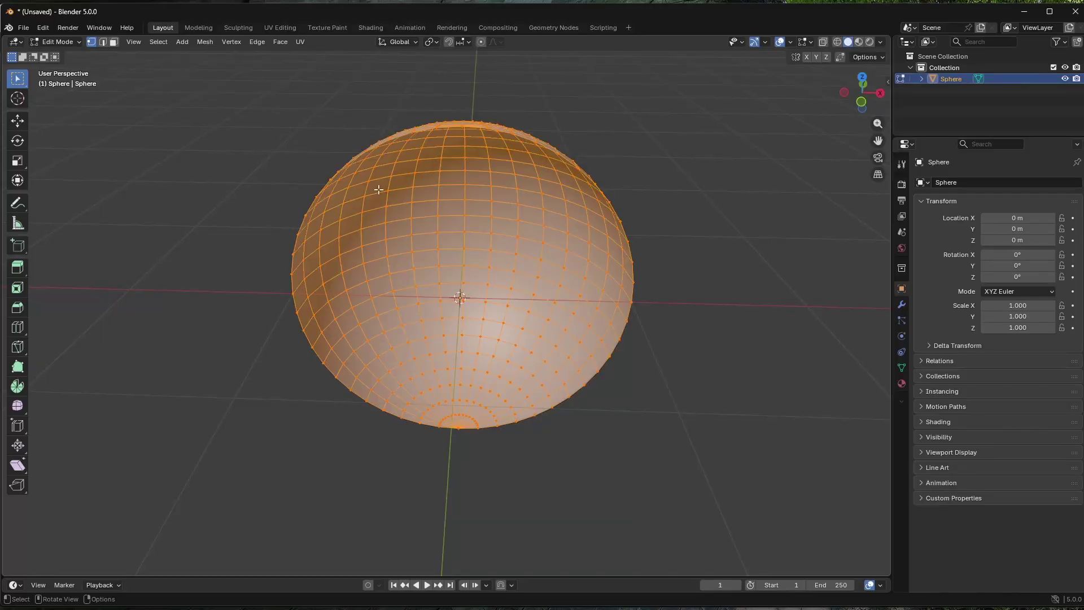
{"action": "key", "text": "alt+a"}
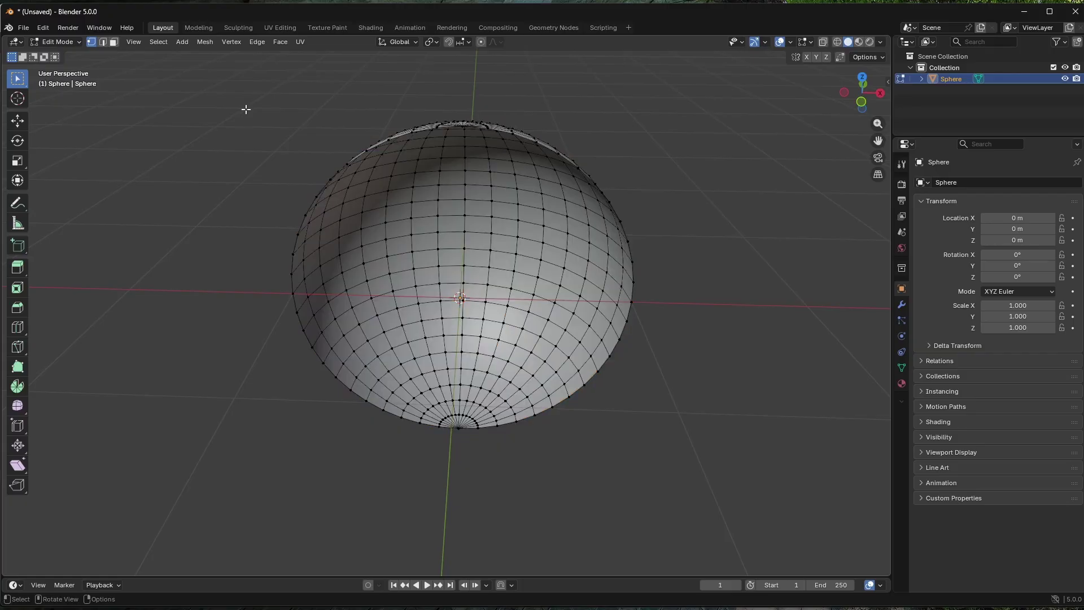
{"action": "left_click_drag", "start_coordinate": [227, 95], "coordinate": [705, 487]}
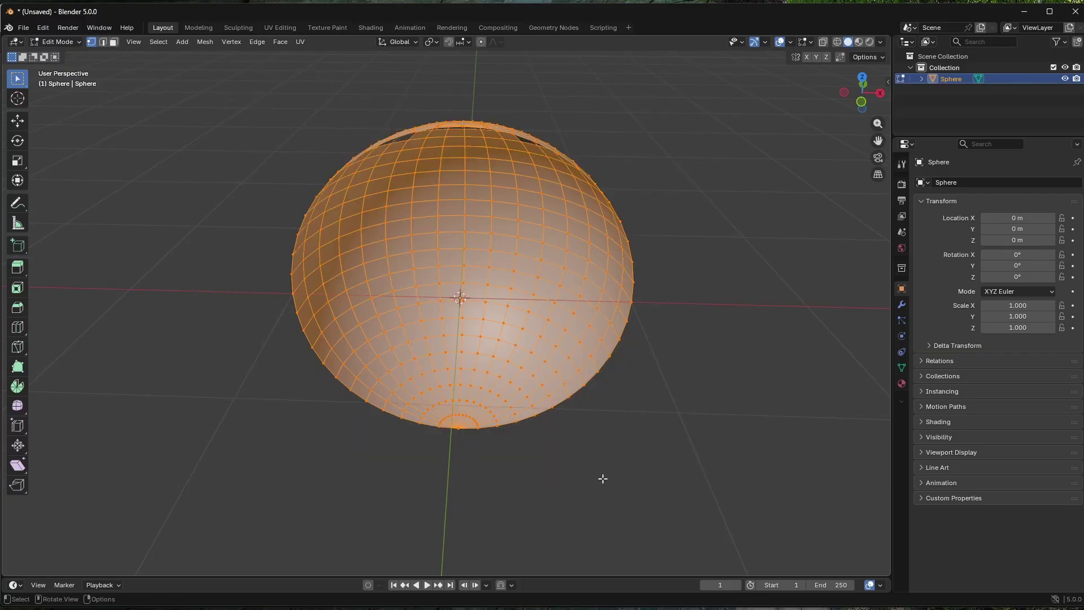
{"action": "middle_click_drag", "start_coordinate": [602, 478], "coordinate": [372, 167]}
{"action": "key", "text": "alt+a"}
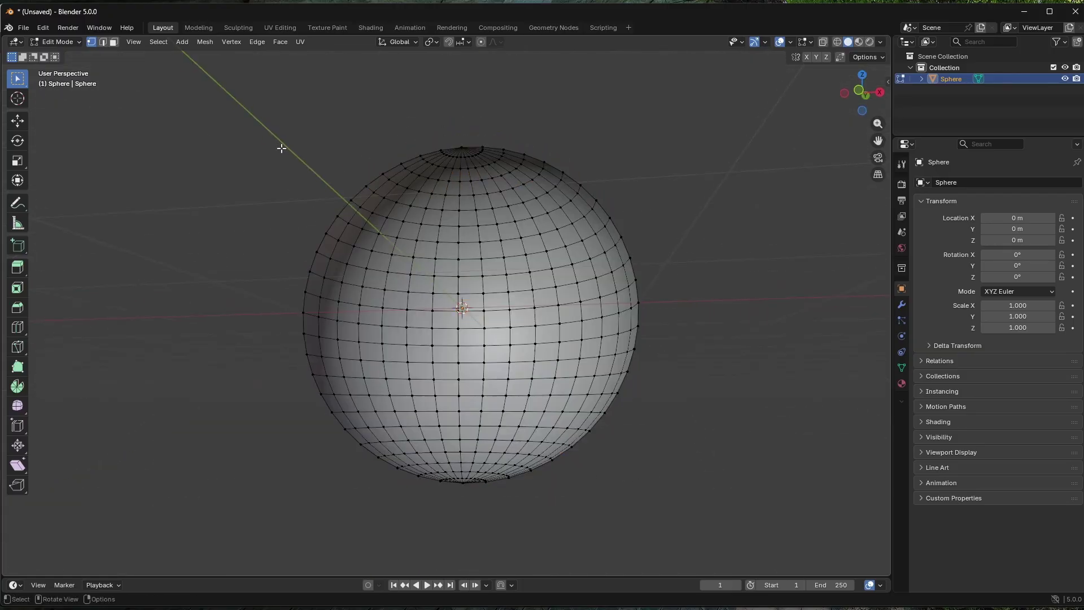
{"action": "key", "text": "a"}
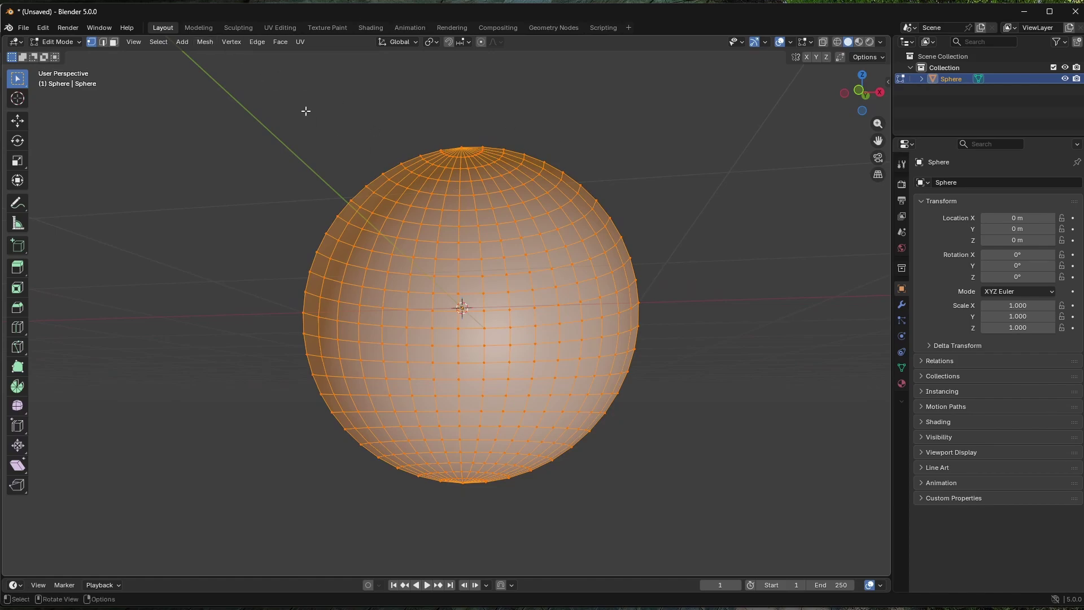
{"action": "left_click", "coordinate": [212, 41]}
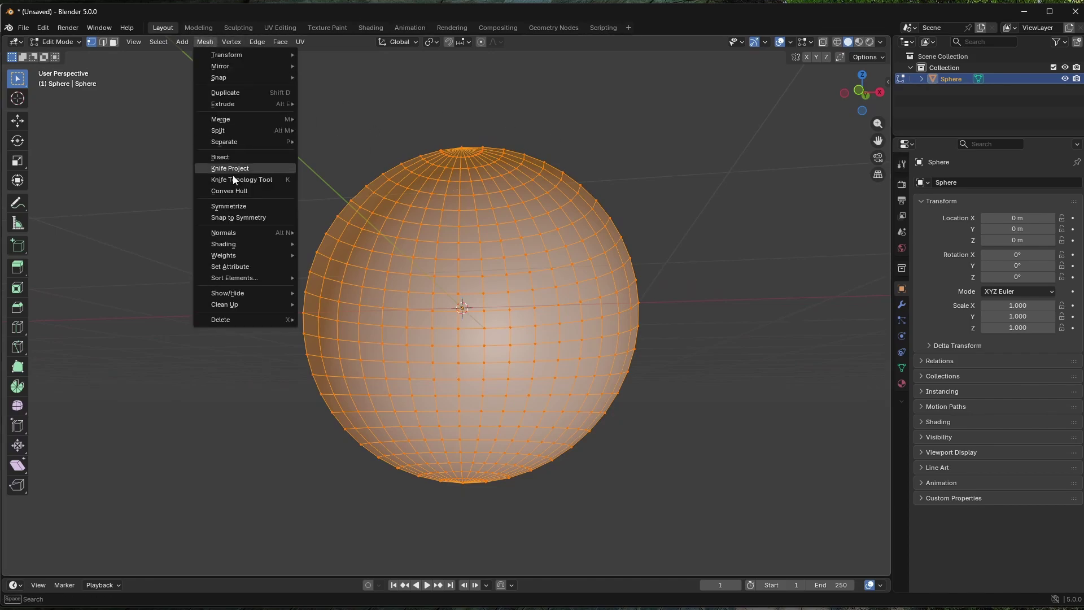
{"action": "mouse_move", "coordinate": [239, 231]}
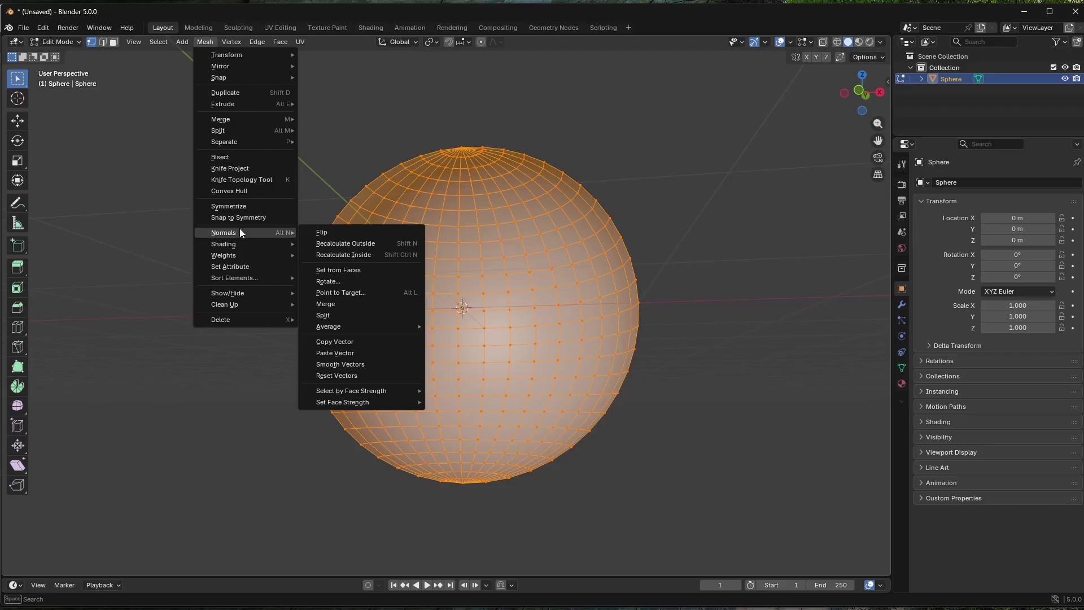
{"action": "left_click", "coordinate": [338, 231]}
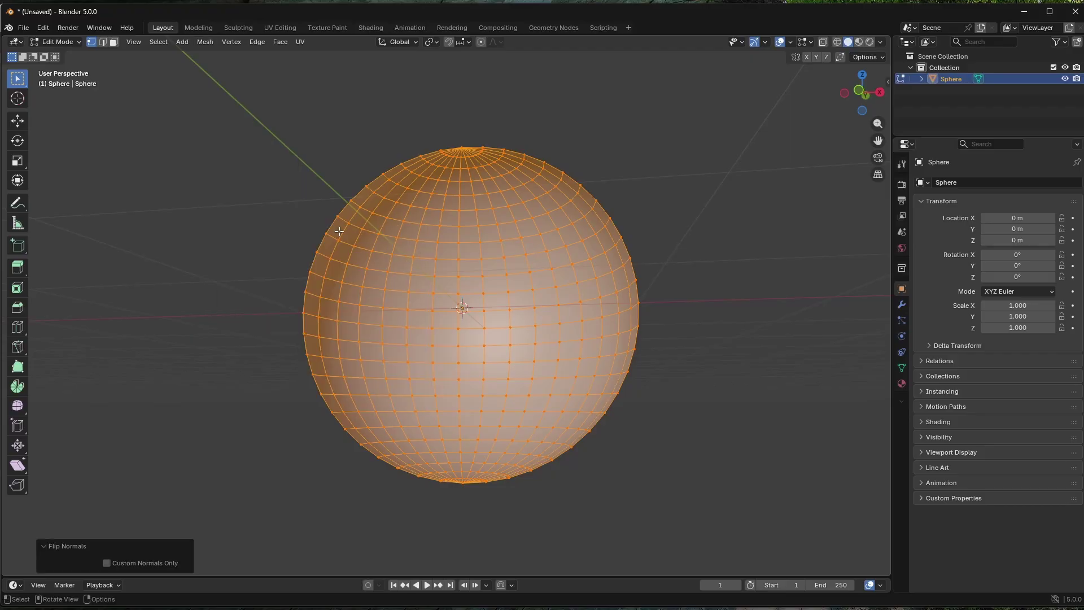
Deselect the mesh and return to Object Mode with the dome's open side in view
{"action": "left_click", "coordinate": [280, 171]}
{"action": "middle_click_drag", "start_coordinate": [274, 166], "coordinate": [246, 175]}
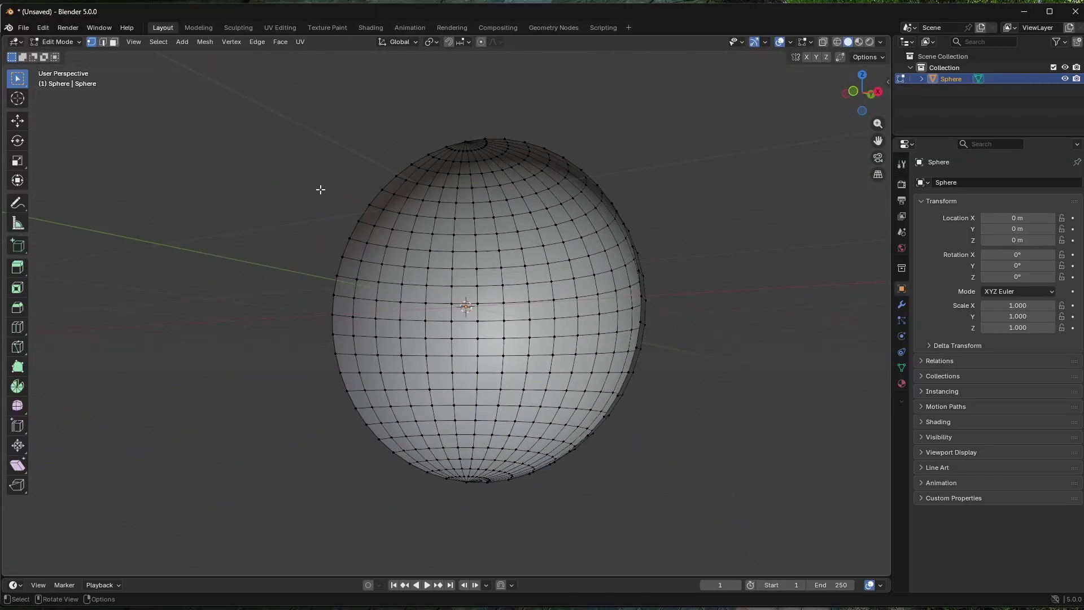
{"action": "key", "text": "Tab"}
{"action": "middle_click_drag", "start_coordinate": [423, 192], "coordinate": [445, 199]}
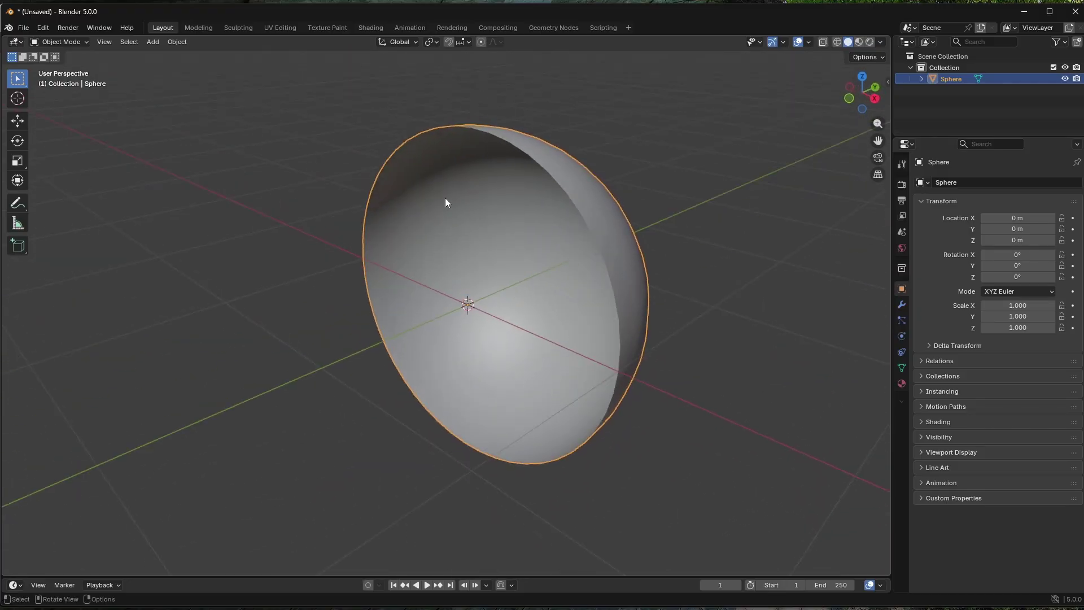
Export the half sphere in FBX format as dome.fbx into the Unity-Holograph-Card project's Assets folder
{"action": "left_click", "coordinate": [25, 29]}
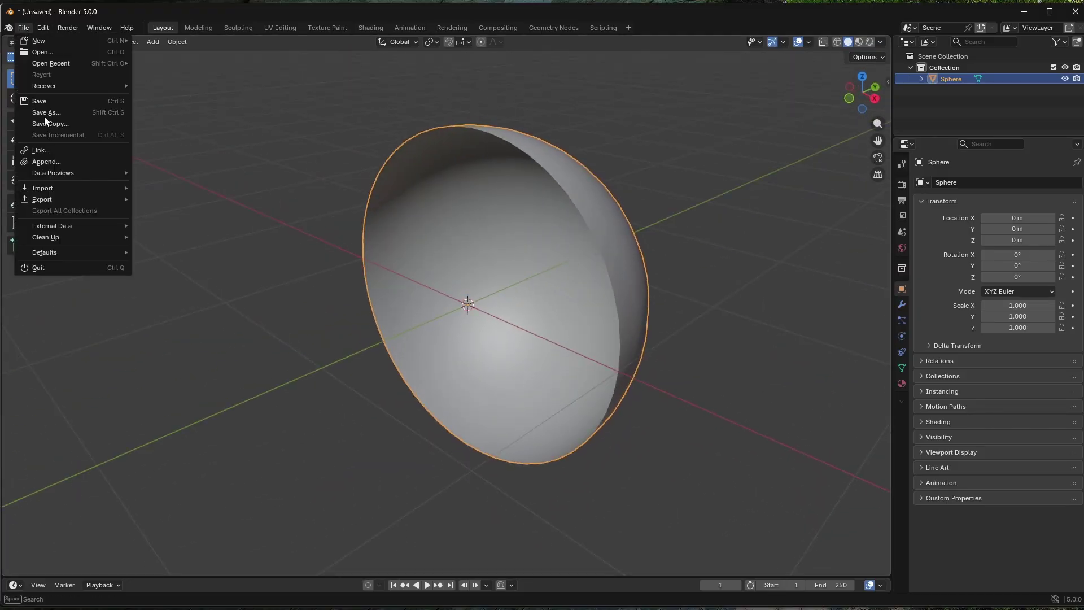
{"action": "mouse_move", "coordinate": [78, 197]}
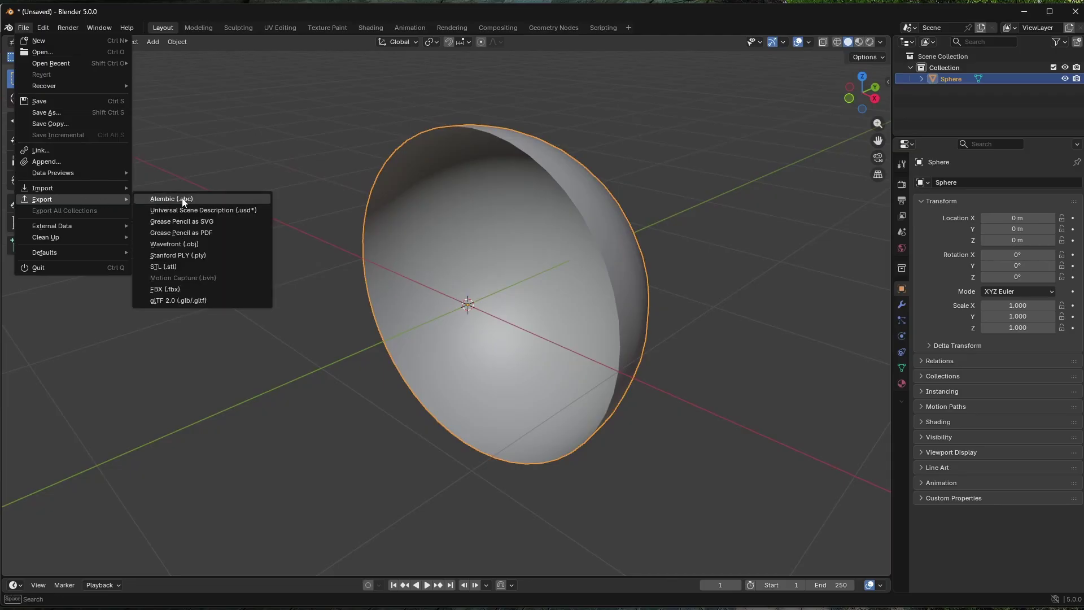
{"action": "left_click", "coordinate": [203, 289]}
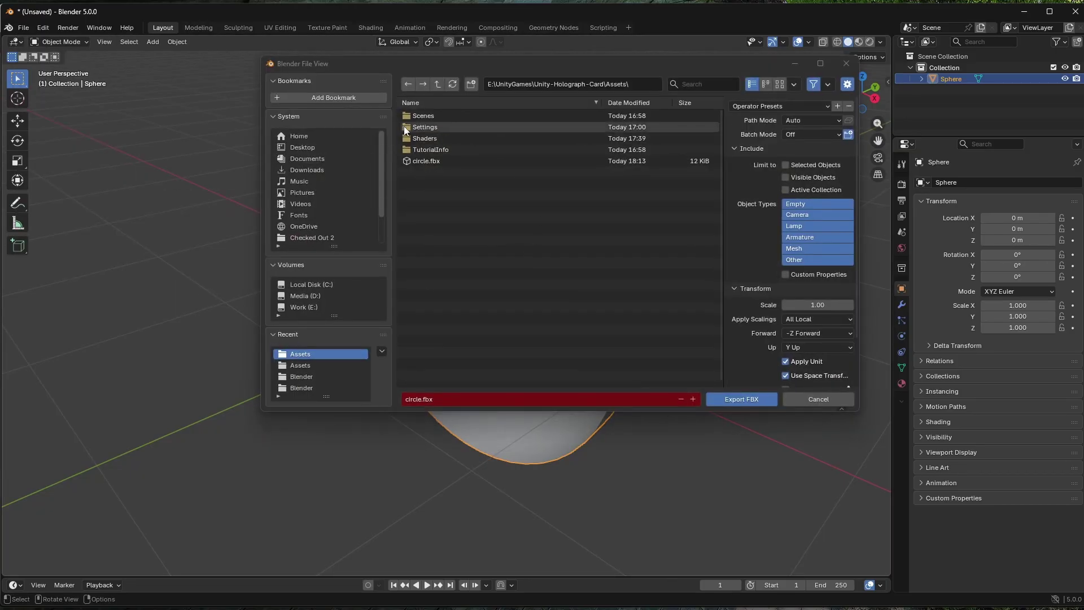
{"action": "left_click", "coordinate": [503, 402]}
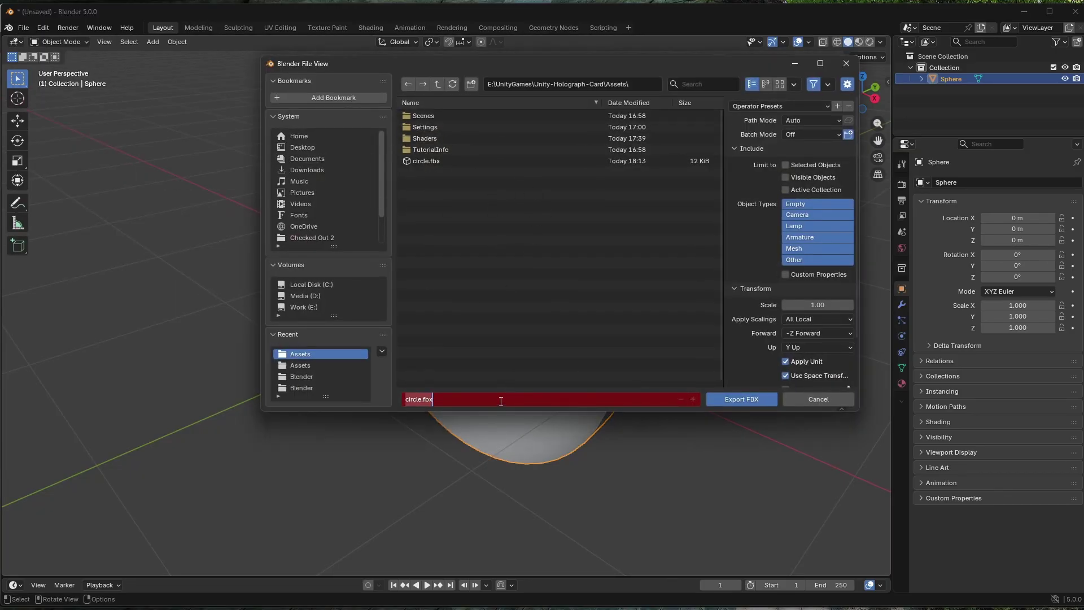
{"action": "type", "text": "dome"}
{"action": "left_click", "coordinate": [739, 399]}
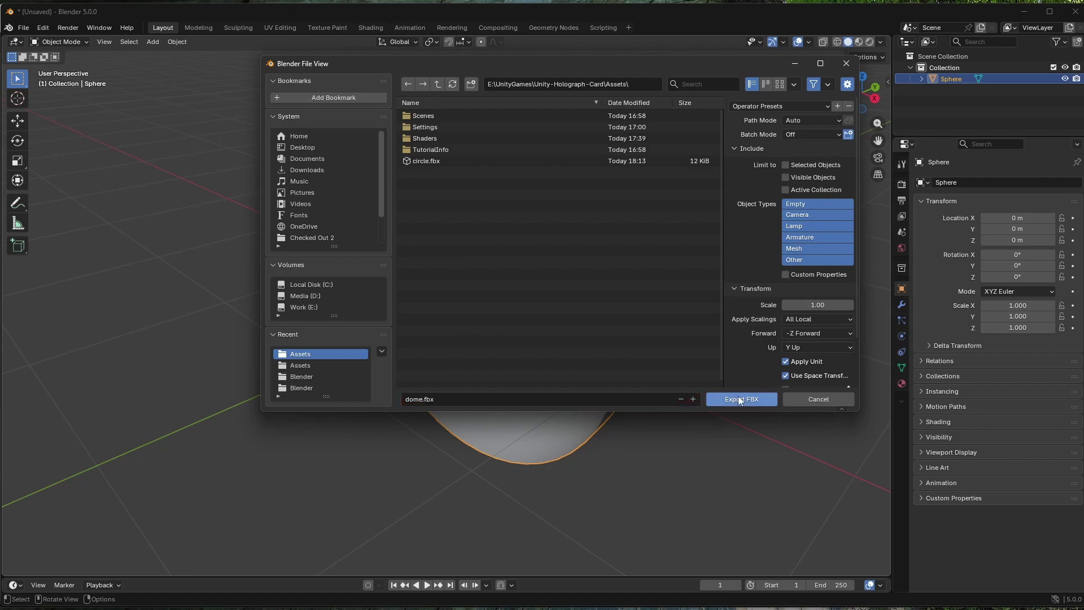
{"action": "left_click", "coordinate": [739, 398]}
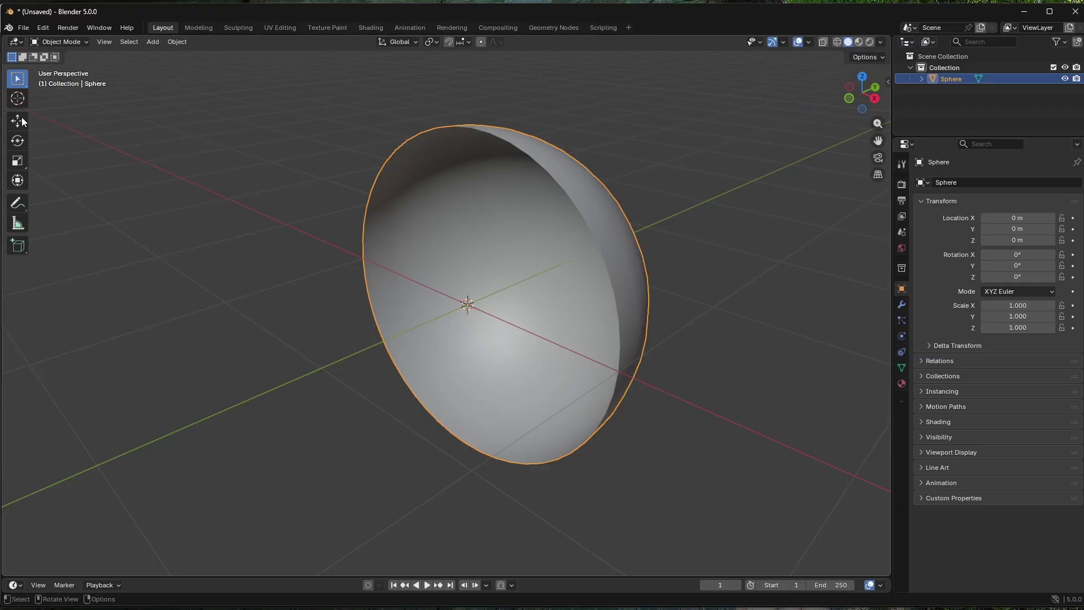
Switch to Unity, show the Scene view and open the root Assets folder in the project browser
{"action": "left_click", "coordinate": [1025, 14]}
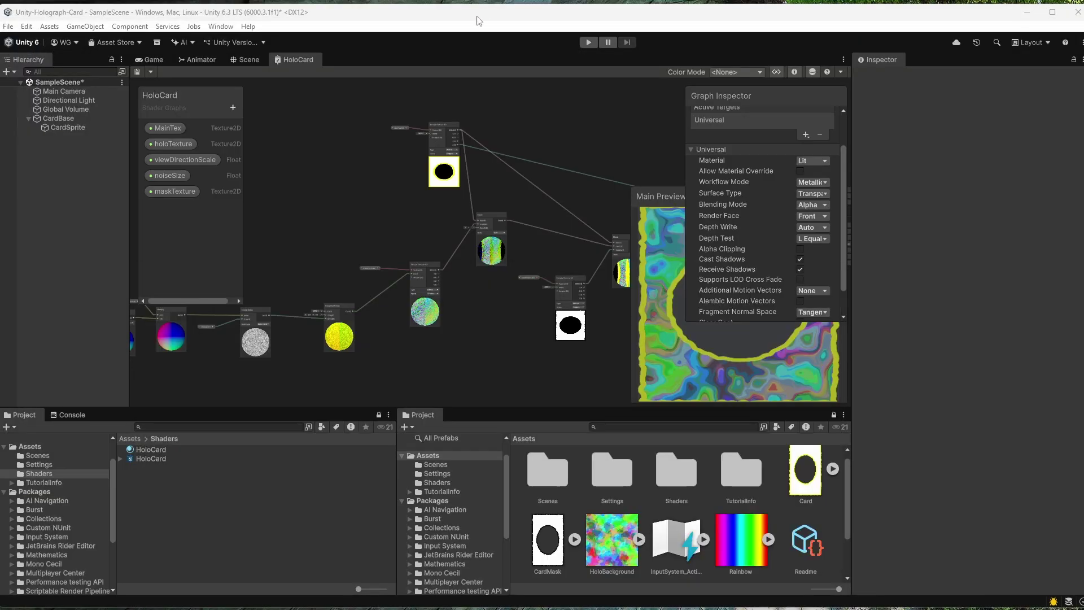
{"action": "left_click", "coordinate": [246, 59]}
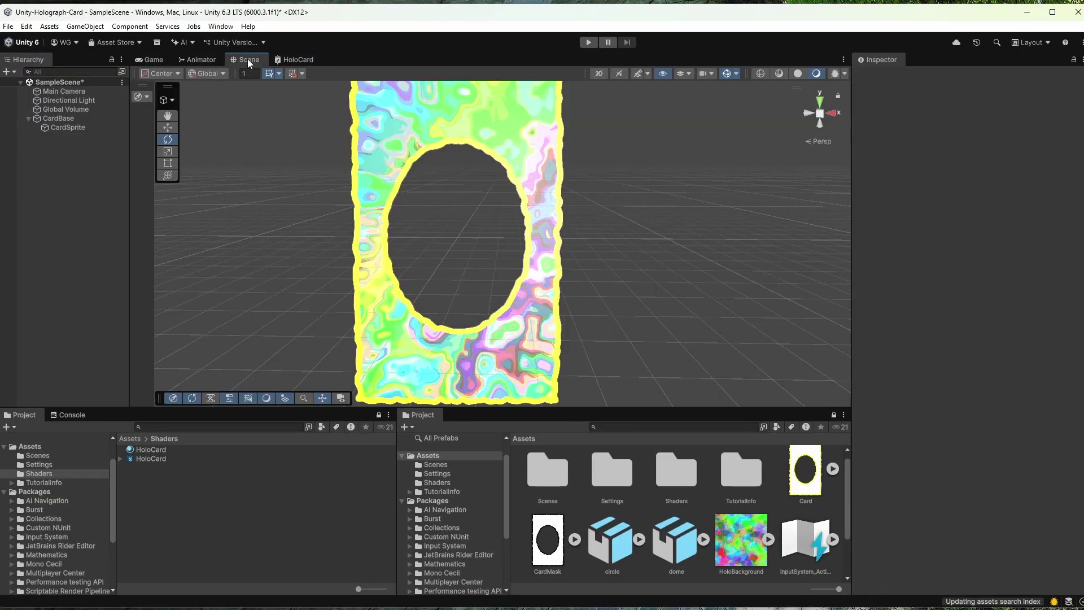
{"action": "left_click", "coordinate": [129, 439]}
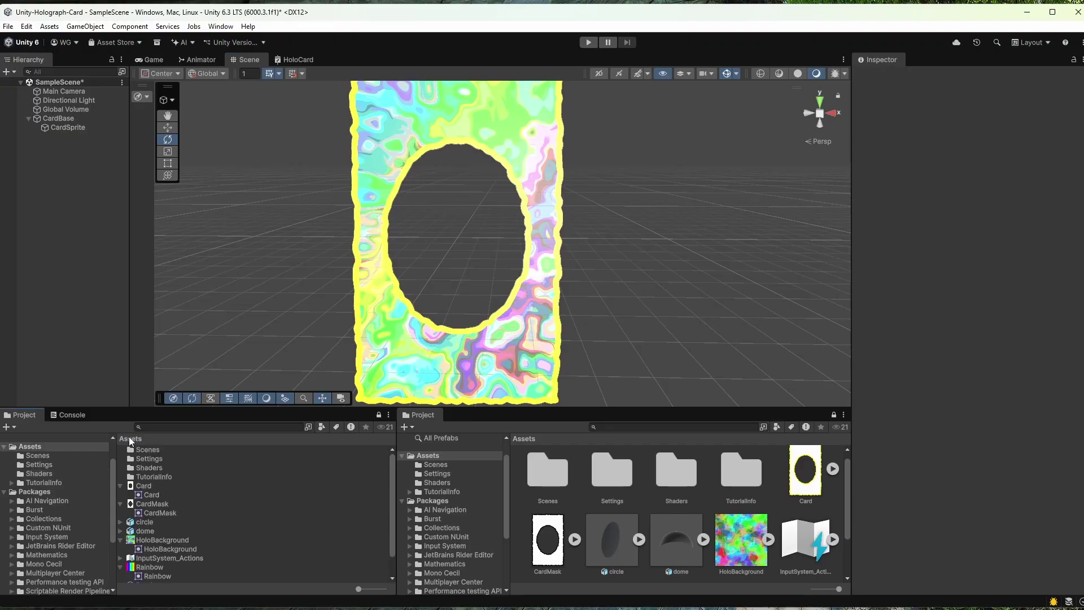
{"action": "scroll", "coordinate": [210, 490], "scroll_direction": "down", "scroll_amount": 2}
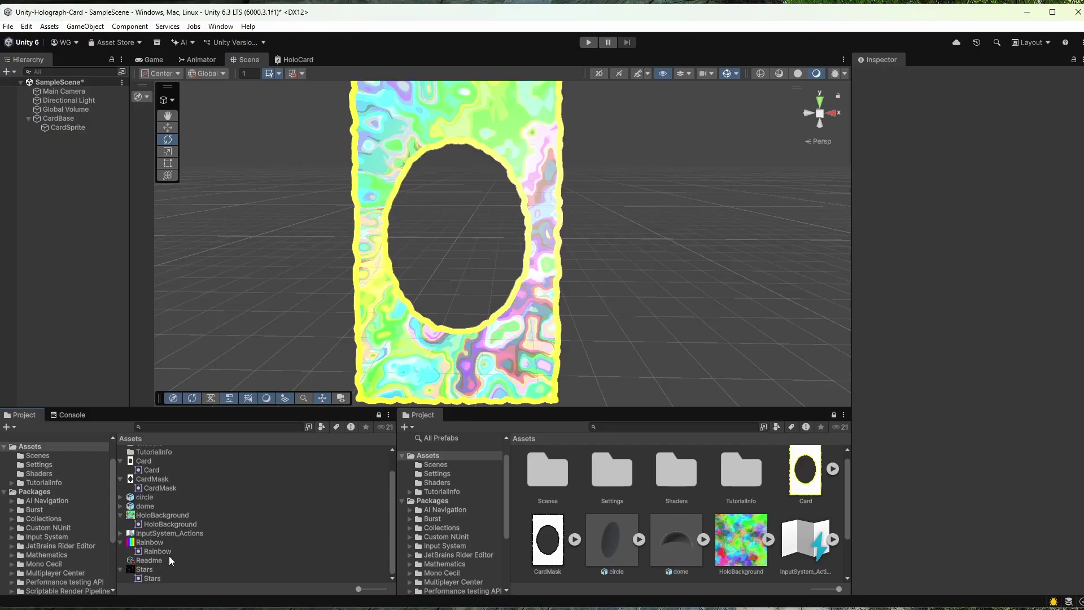
Expand the circle and dome models in the project assets and add both to the SampleScene hierarchy as root objects
{"action": "left_click", "coordinate": [156, 508]}
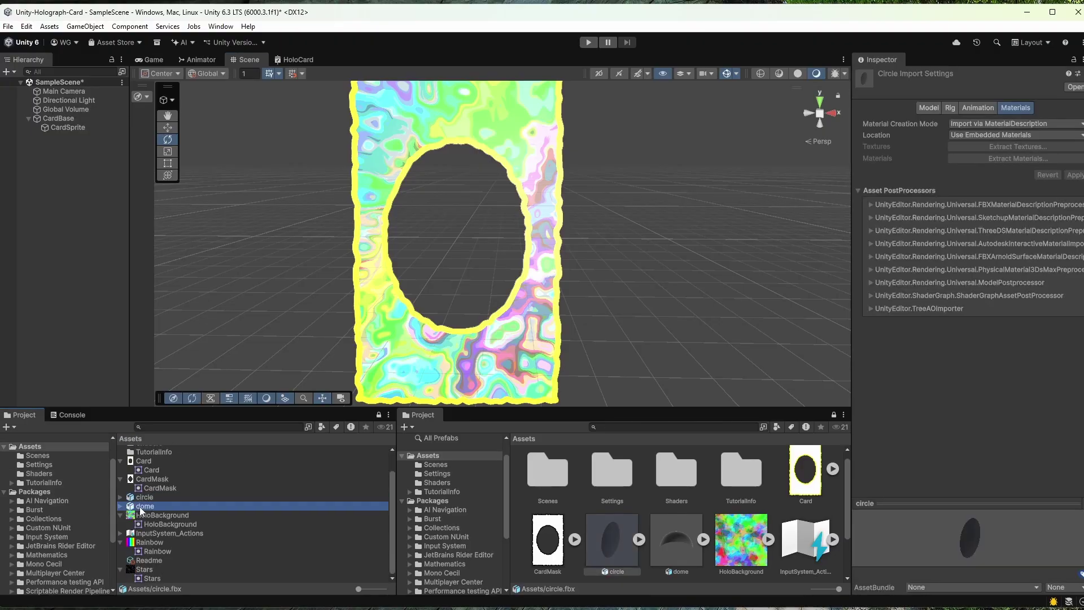
{"action": "left_click", "coordinate": [121, 505]}
{"action": "left_click", "coordinate": [120, 497]}
{"action": "left_click_drag", "start_coordinate": [148, 498], "coordinate": [91, 220]}
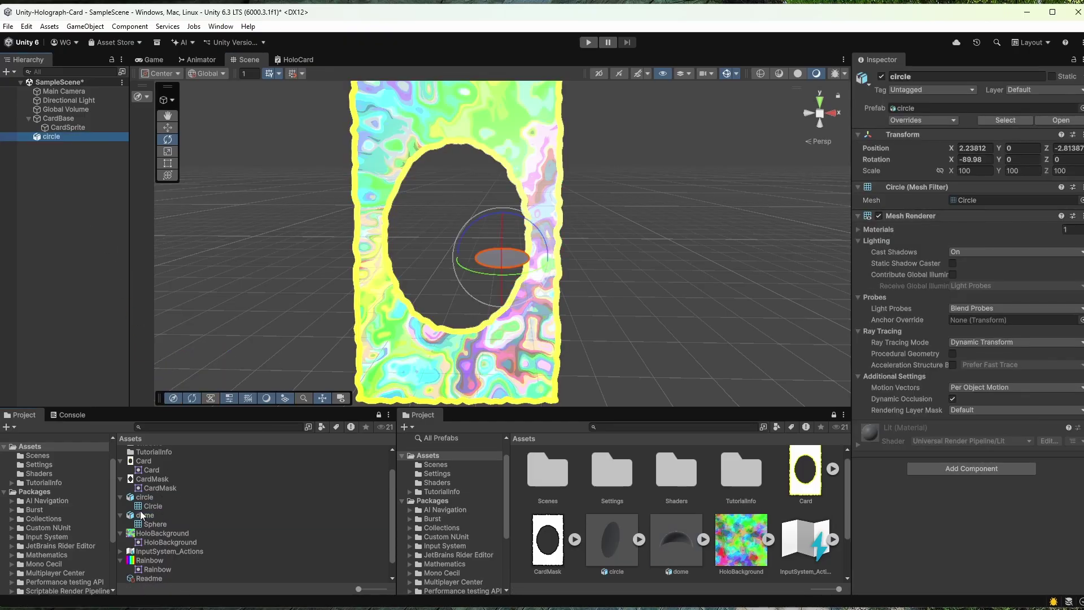
{"action": "left_click_drag", "start_coordinate": [142, 515], "coordinate": [82, 244]}
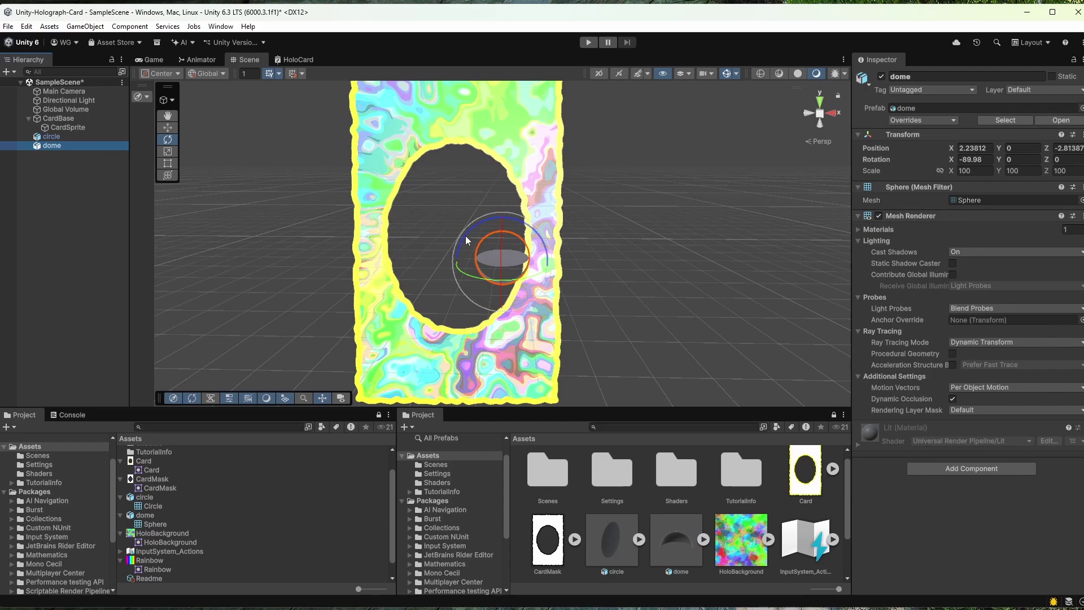
{"action": "left_click_drag", "start_coordinate": [410, 252], "coordinate": [632, 210], "text": "alt"}
{"action": "scroll", "coordinate": [573, 188], "scroll_direction": "up", "scroll_amount": 5}
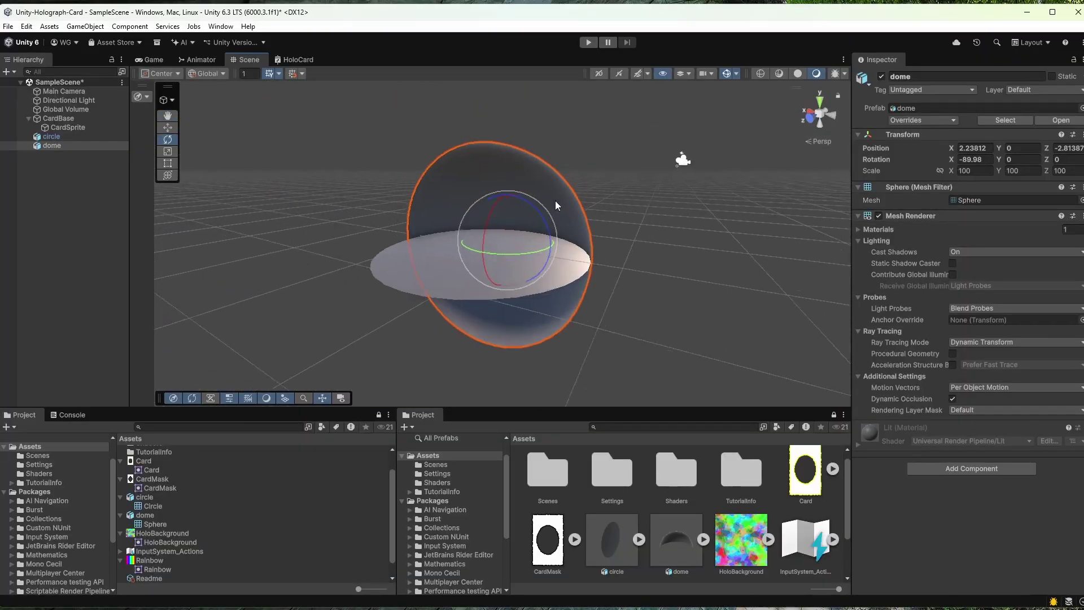
Examine from the front how the circle and dome sit relative to the CardBase card in the scene
{"action": "mouse_move", "coordinate": [462, 206]}
{"action": "left_mouse_down", "text": "alt"}
{"action": "mouse_move", "coordinate": [475, 241]}
{"action": "mouse_move", "coordinate": [542, 314]}
{"action": "mouse_move", "coordinate": [746, 159]}
{"action": "mouse_move", "coordinate": [658, 225]}
{"action": "mouse_move", "coordinate": [474, 189]}
{"action": "mouse_move", "coordinate": [475, 164]}
{"action": "mouse_move", "coordinate": [137, 185]}
{"action": "mouse_move", "coordinate": [327, 184]}
{"action": "mouse_move", "coordinate": [362, 108]}
{"action": "mouse_move", "coordinate": [429, 195]}
{"action": "mouse_move", "coordinate": [605, 189]}
{"action": "mouse_move", "coordinate": [496, 188]}
{"action": "mouse_move", "coordinate": [537, 241]}
{"action": "mouse_move", "coordinate": [489, 179]}
{"action": "mouse_move", "coordinate": [458, 193]}
{"action": "left_mouse_up", "text": "alt"}
{"action": "scroll", "coordinate": [394, 249], "scroll_direction": "down", "scroll_amount": 10}
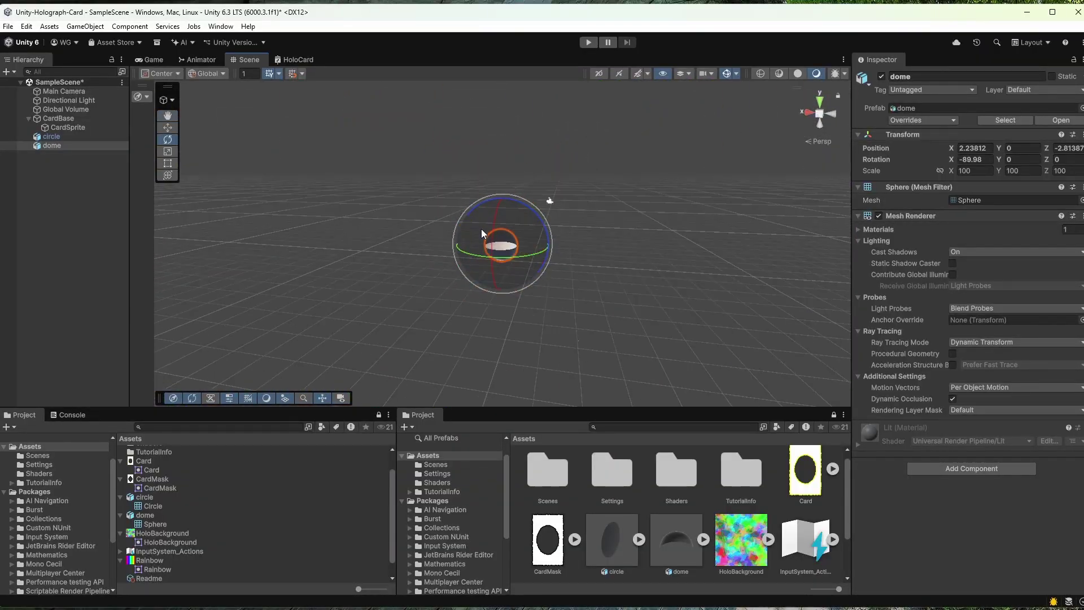
{"action": "scroll", "coordinate": [406, 254], "scroll_direction": "down", "scroll_amount": 3}
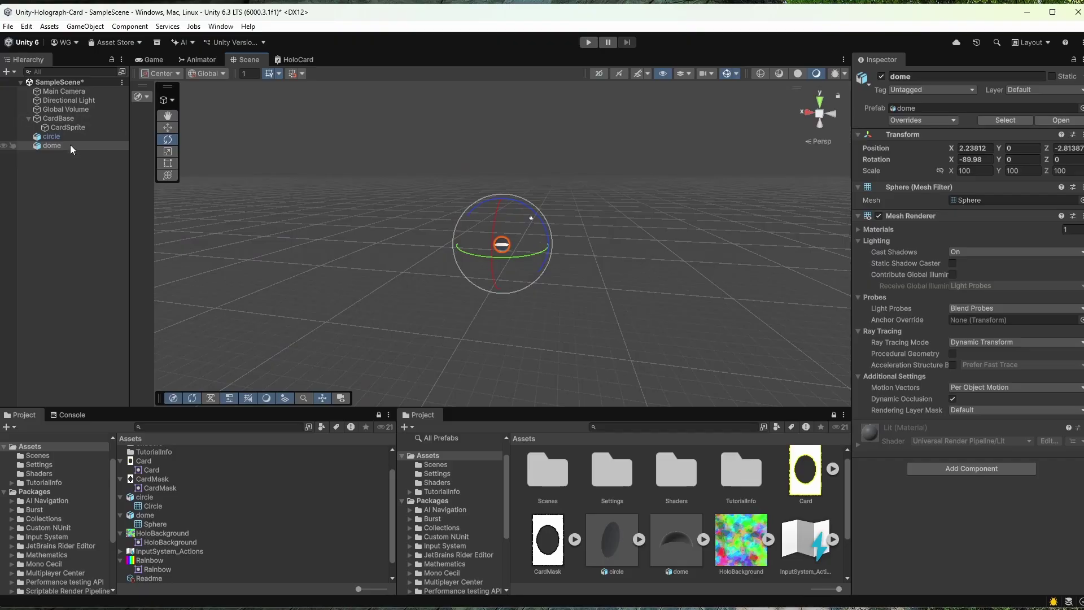
{"action": "left_click", "coordinate": [85, 137]}
{"action": "left_click", "coordinate": [73, 119]}
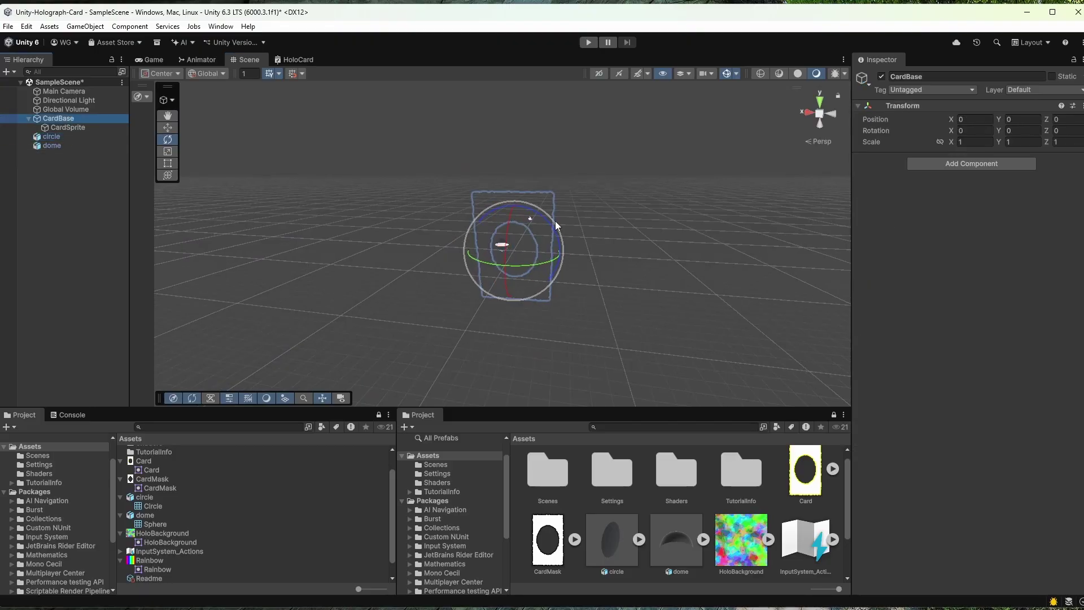
{"action": "scroll", "coordinate": [553, 228], "scroll_direction": "up", "scroll_amount": 6}
{"action": "left_click_drag", "start_coordinate": [685, 203], "coordinate": [144, 227], "text": "alt"}
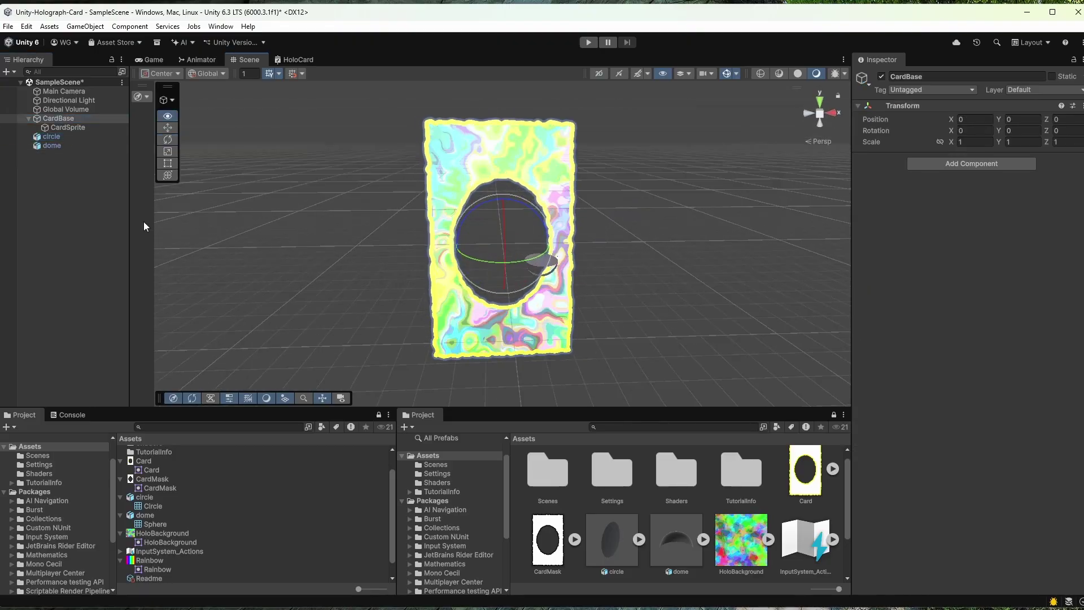
{"action": "scroll", "coordinate": [571, 292], "scroll_direction": "up", "scroll_amount": 5}
{"action": "left_click", "coordinate": [571, 293]}
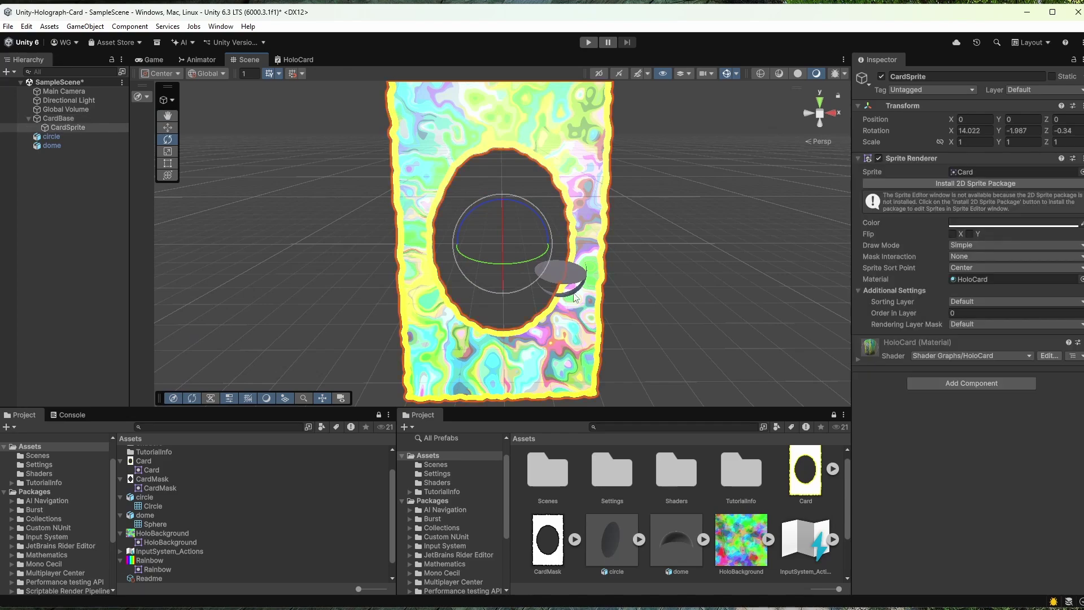
Rotate the dome and set its rotation to X -90, Y 0 and Z 180
{"action": "left_click", "coordinate": [571, 293]}
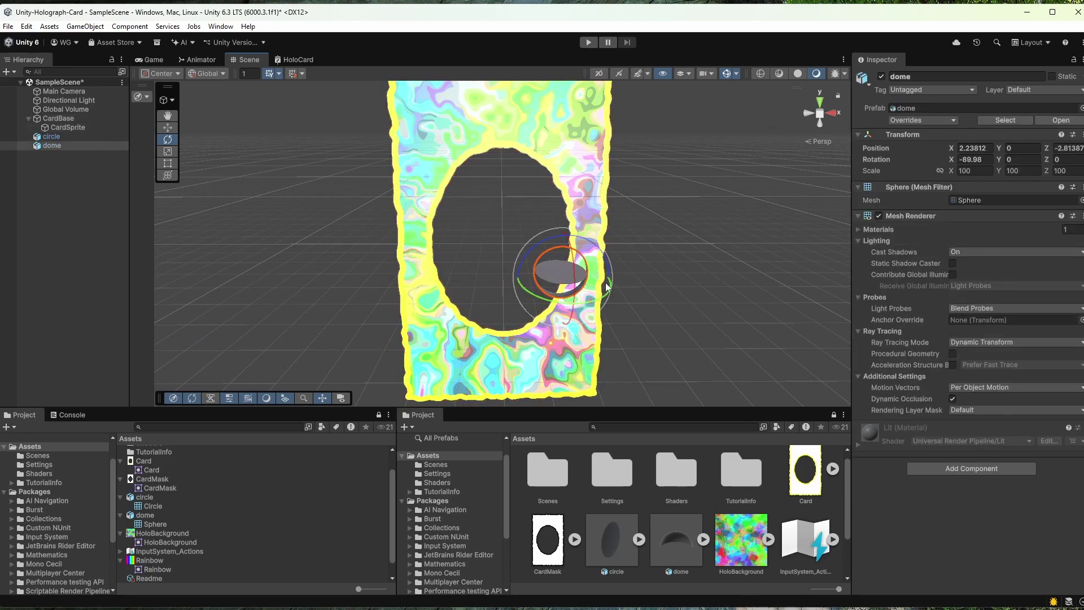
{"action": "left_click_drag", "start_coordinate": [603, 302], "coordinate": [376, 300]}
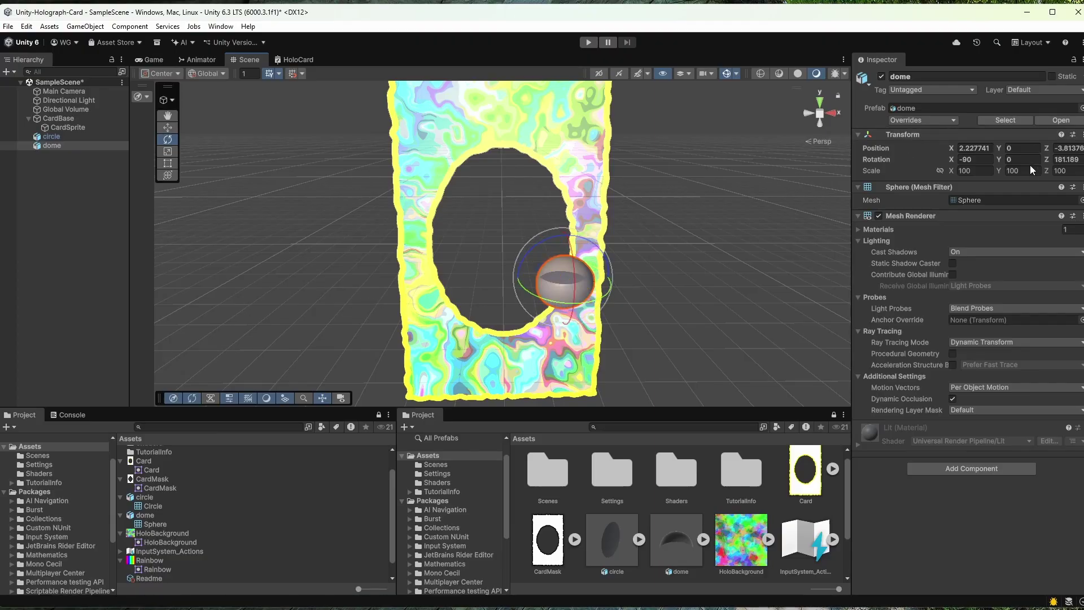
{"action": "left_click", "coordinate": [1075, 161]}
{"action": "type", "text": "180"}
{"action": "key", "text": "shift+Tab"}
{"action": "type", "text": "0"}
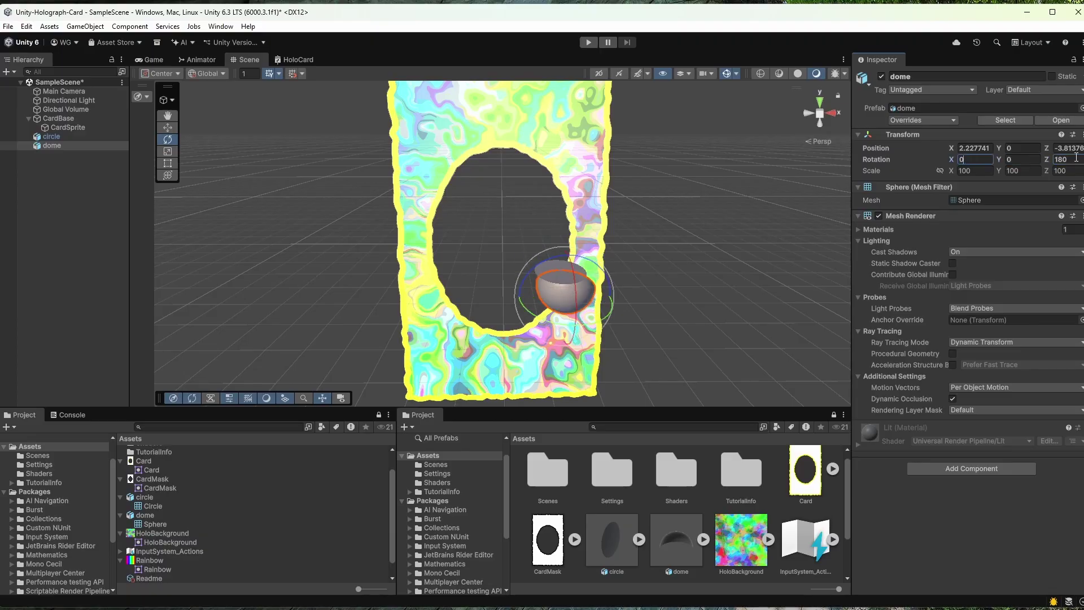
{"action": "type", "text": "-90"}
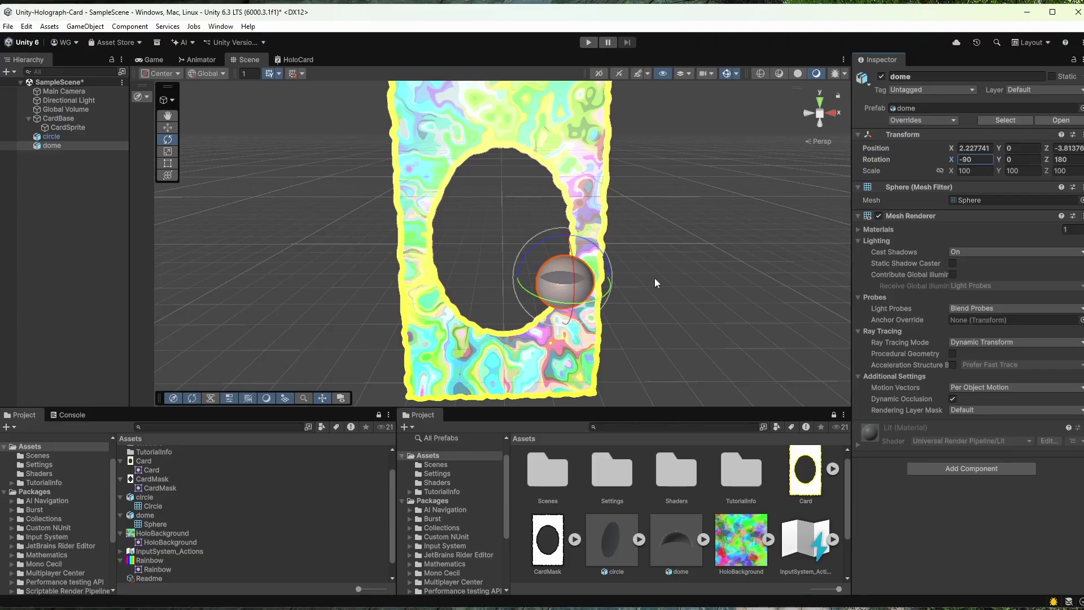
Reset the CardSprite's rotation to 0 on the X, Y and Z axes
{"action": "left_click_drag", "start_coordinate": [657, 282], "coordinate": [673, 348], "text": "alt"}
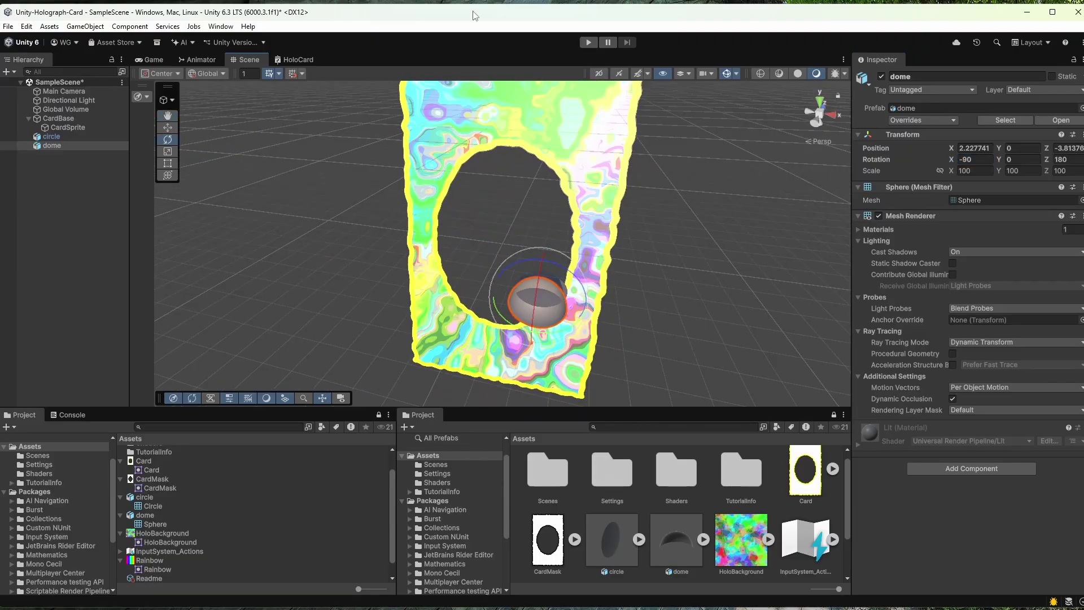
{"action": "left_click", "coordinate": [51, 137]}
{"action": "left_click", "coordinate": [68, 118]}
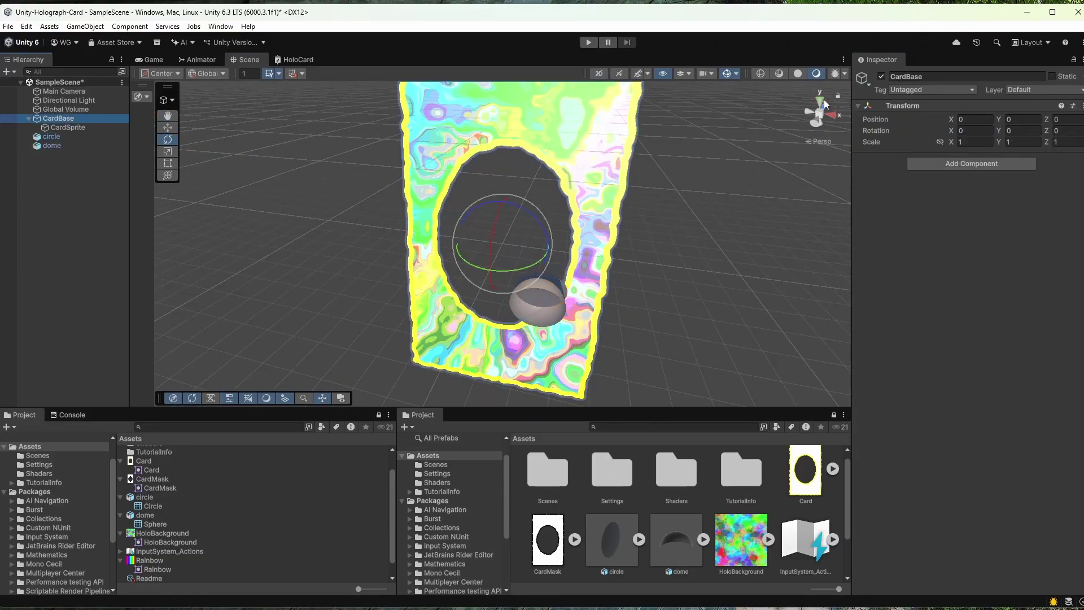
{"action": "left_click", "coordinate": [70, 128]}
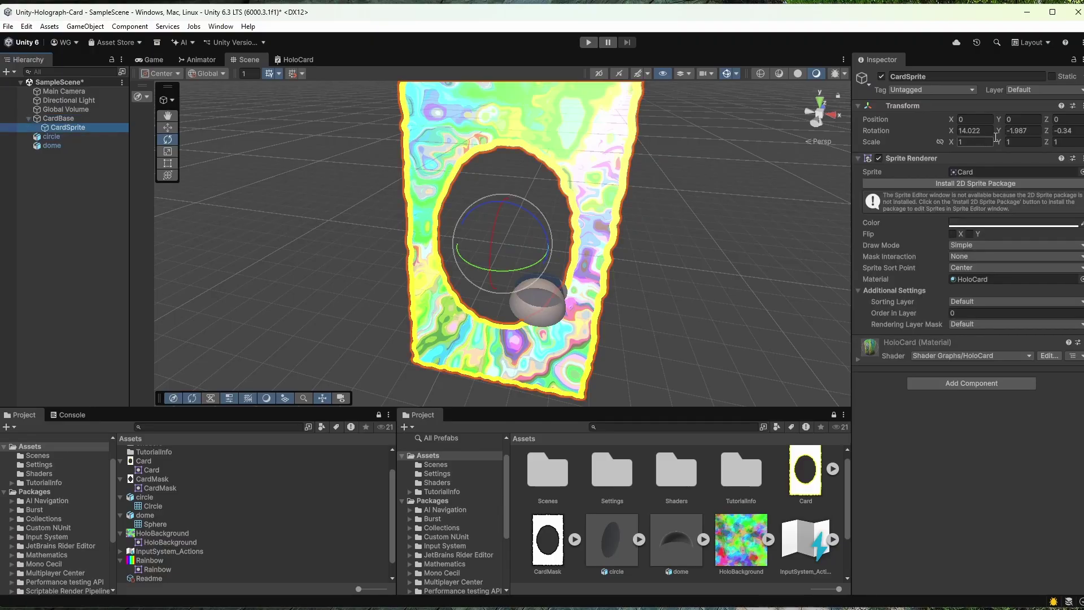
{"action": "left_click", "coordinate": [990, 130]}
{"action": "type", "text": "0"}
{"action": "key", "text": "Tab"}
{"action": "type", "text": "0"}
{"action": "key", "text": "Tab"}
{"action": "type", "text": "0"}
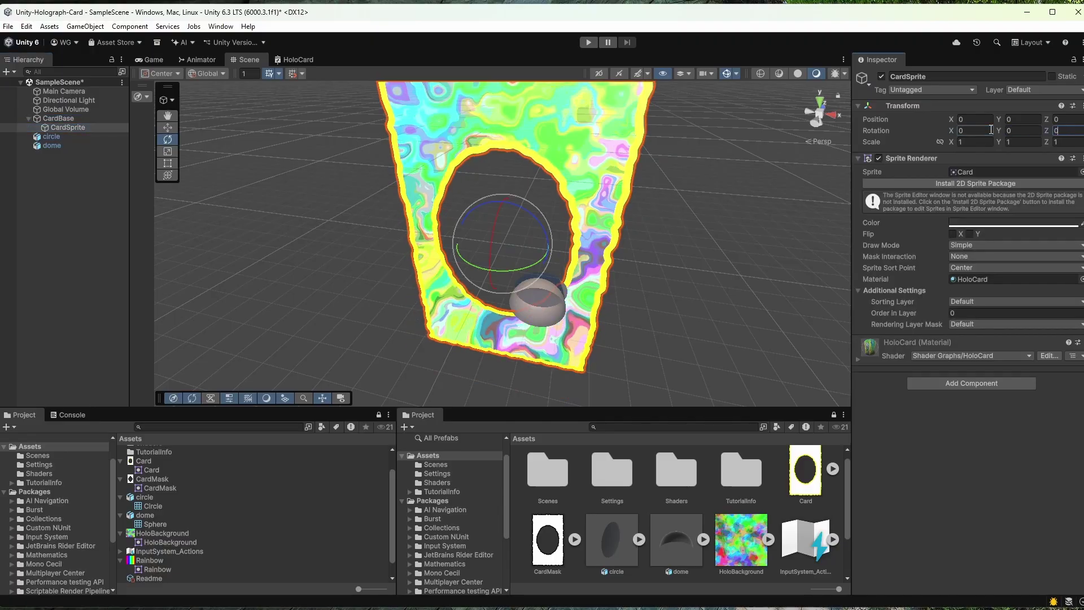
Stand the circle upright behind the dome and set its X rotation to -180
{"action": "mouse_move", "coordinate": [656, 259]}
{"action": "left_mouse_down", "text": "alt"}
{"action": "mouse_move", "coordinate": [722, 257]}
{"action": "mouse_move", "coordinate": [646, 251]}
{"action": "left_mouse_up", "text": "alt"}
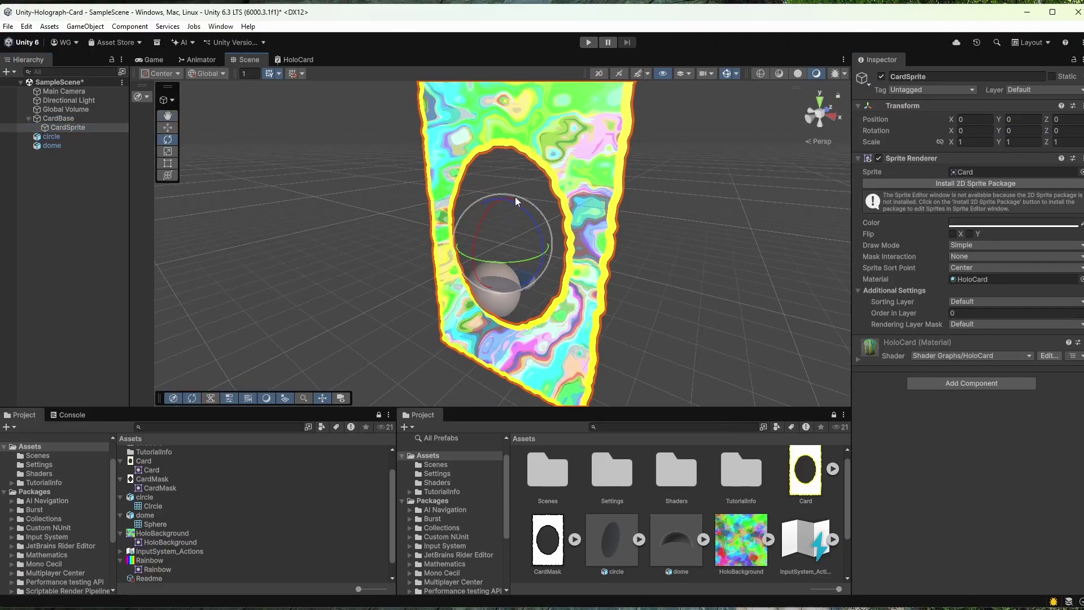
{"action": "left_click", "coordinate": [520, 294]}
{"action": "left_click", "coordinate": [498, 292]}
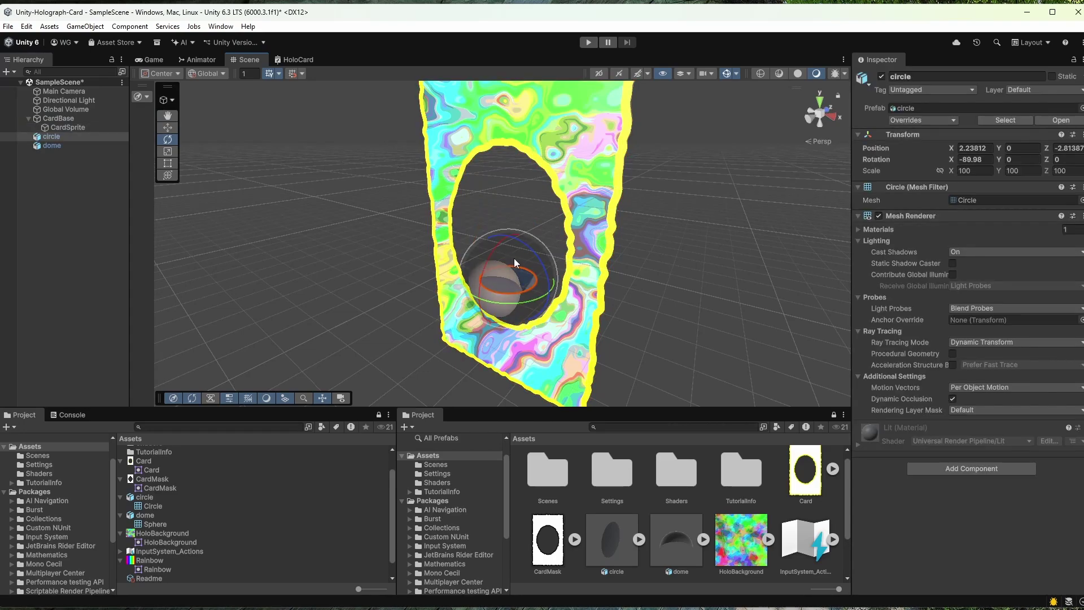
{"action": "left_click_drag", "start_coordinate": [485, 315], "coordinate": [480, 346]}
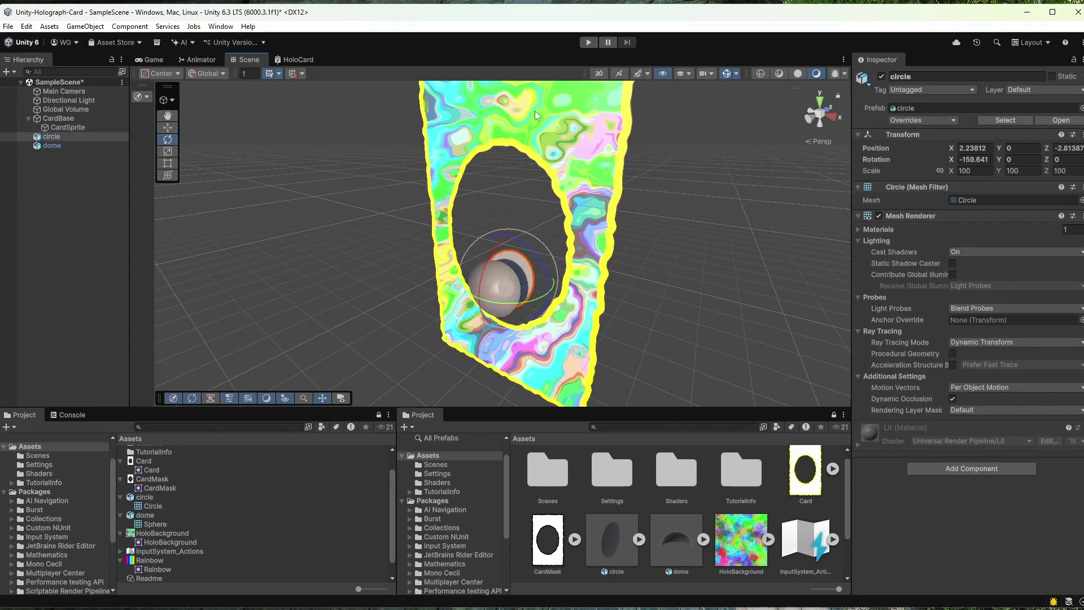
{"action": "left_click_drag", "start_coordinate": [418, 258], "coordinate": [542, 246], "text": "alt"}
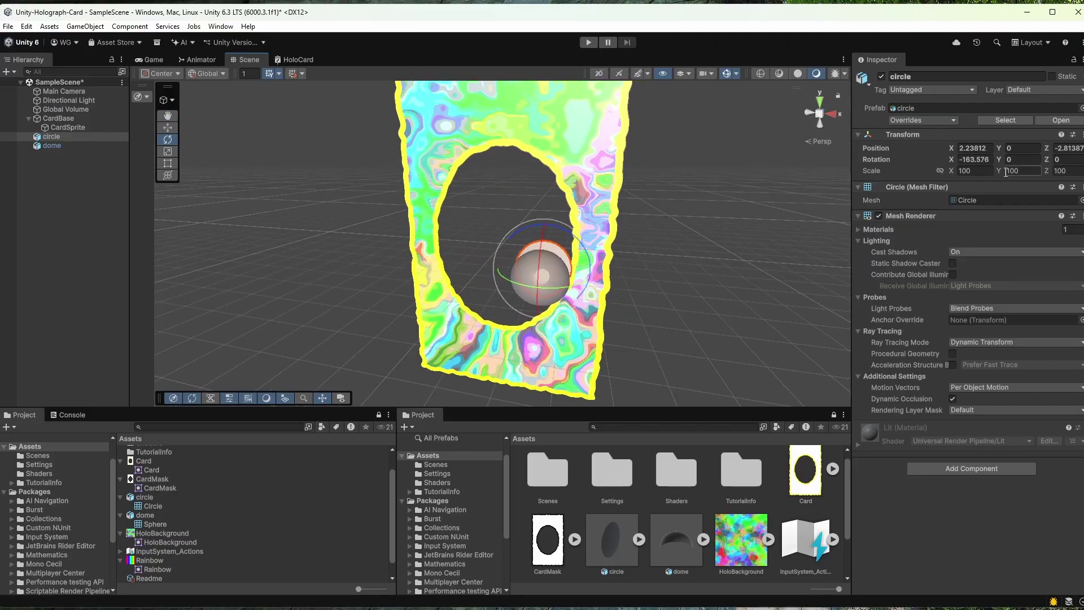
{"action": "left_click", "coordinate": [984, 161]}
{"action": "type", "text": "-180"}
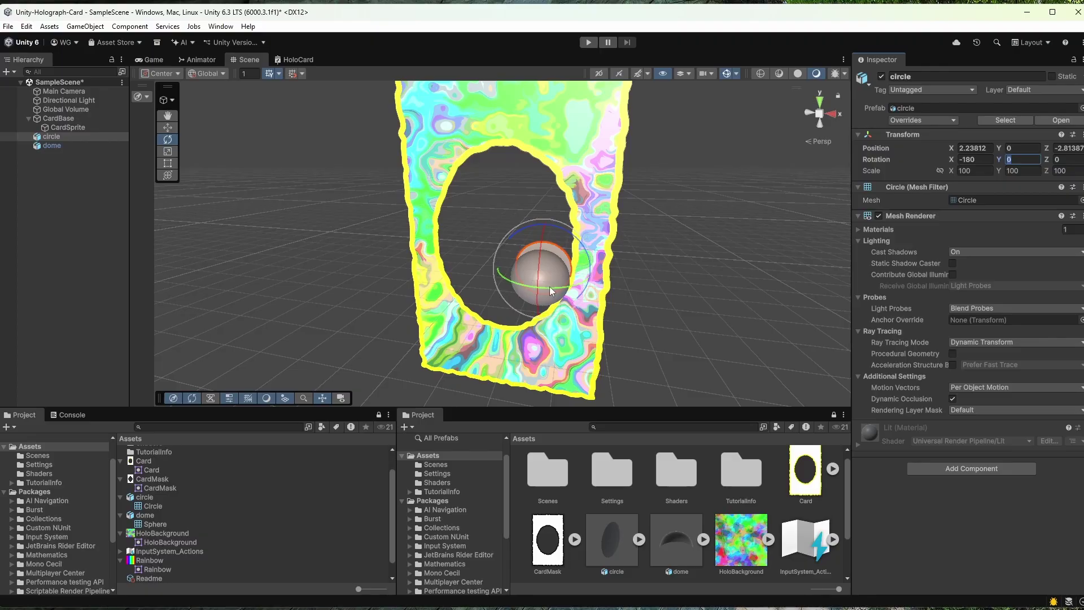
Move the circle to the card's origin by setting its position to 0 on X, Y and Z
{"action": "left_click", "coordinate": [545, 252]}
{"action": "left_click", "coordinate": [545, 252]}
{"action": "key", "text": "w"}
{"action": "left_click_drag", "start_coordinate": [550, 260], "coordinate": [508, 241]}
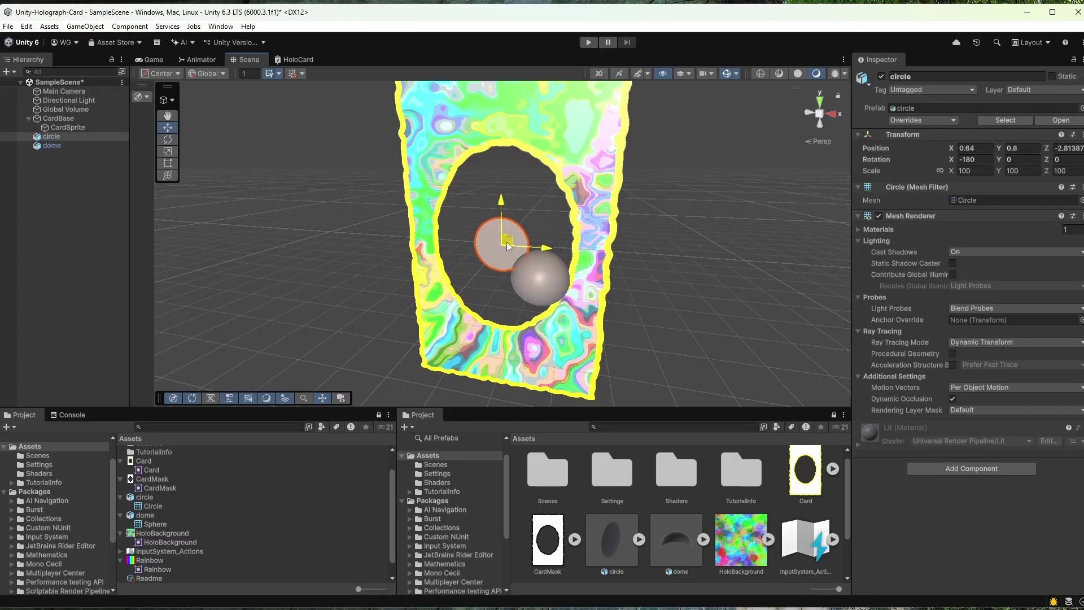
{"action": "left_click", "coordinate": [978, 149]}
{"action": "type", "text": "0"}
{"action": "key", "text": "Tab"}
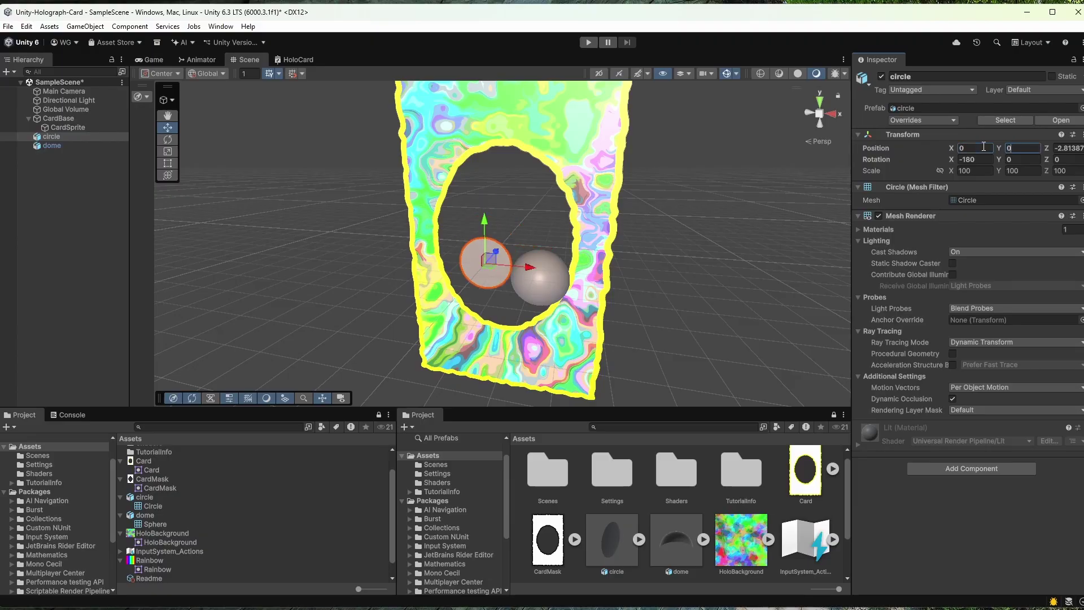
{"action": "type", "text": "0"}
{"action": "key", "text": "Tab"}
{"action": "type", "text": "0"}
Set the dome's position to 0 on X, Y and Z so it shares the circle's centre
{"action": "left_click", "coordinate": [536, 289]}
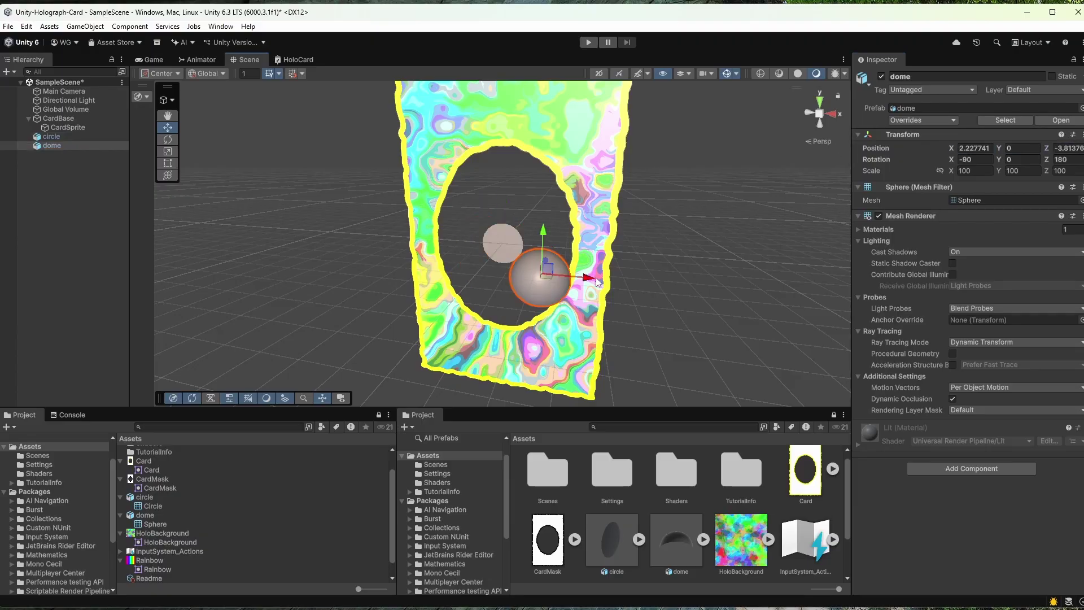
{"action": "left_click", "coordinate": [974, 148]}
{"action": "type", "text": "0"}
{"action": "key", "text": "Tab"}
{"action": "type", "text": "0"}
{"action": "key", "text": "Tab"}
{"action": "type", "text": "0"}
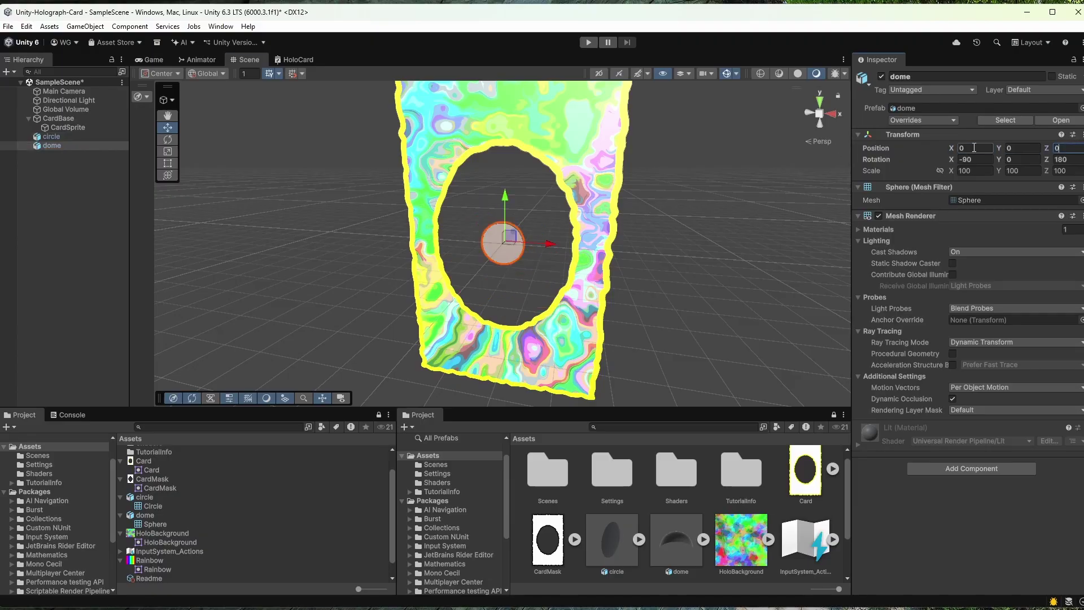
{"action": "key", "text": "Return"}
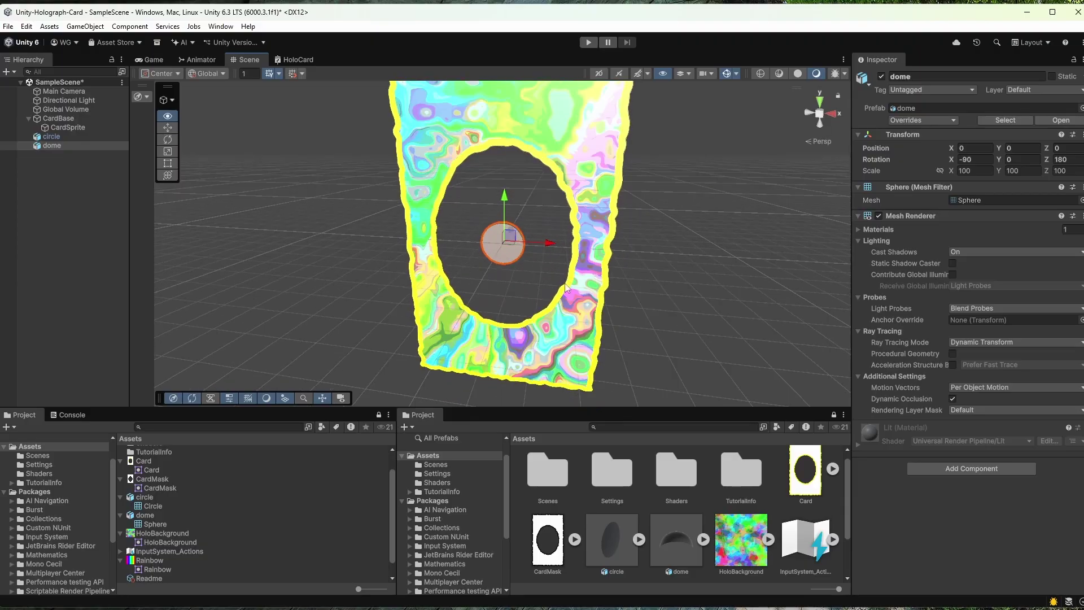
Scale the circle and dome together to fill the card's oval opening, about 344 in width and 458 in height
{"action": "left_click", "coordinate": [69, 137], "text": "ctrl"}
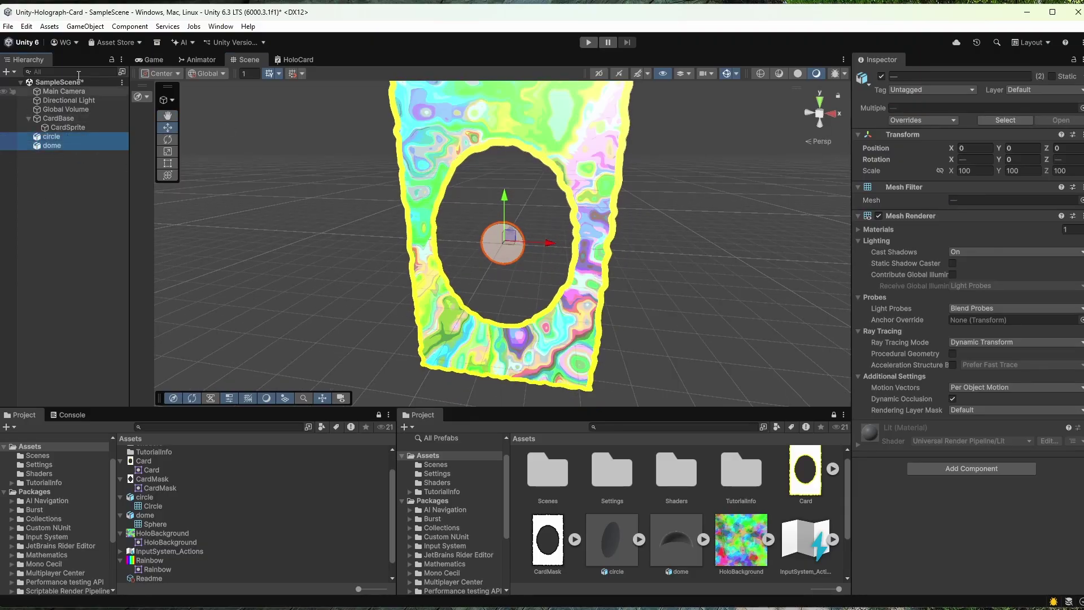
{"action": "key", "text": "e"}
{"action": "key", "text": "r"}
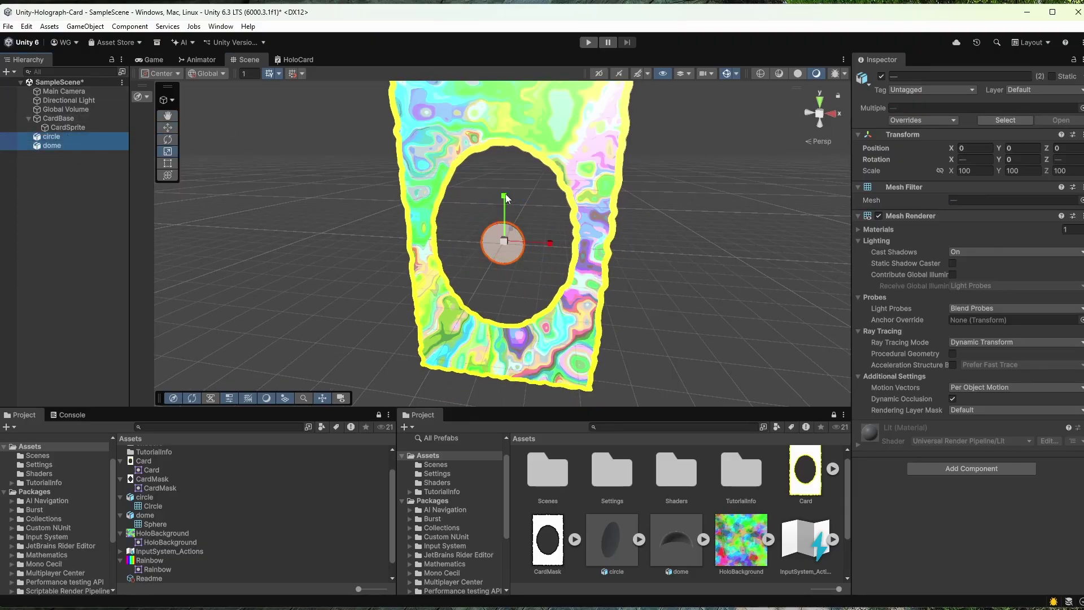
{"action": "left_click_drag", "start_coordinate": [505, 195], "coordinate": [522, 41]}
{"action": "left_click_drag", "start_coordinate": [547, 247], "coordinate": [662, 254]}
{"action": "left_click_drag", "start_coordinate": [504, 197], "coordinate": [505, 198]}
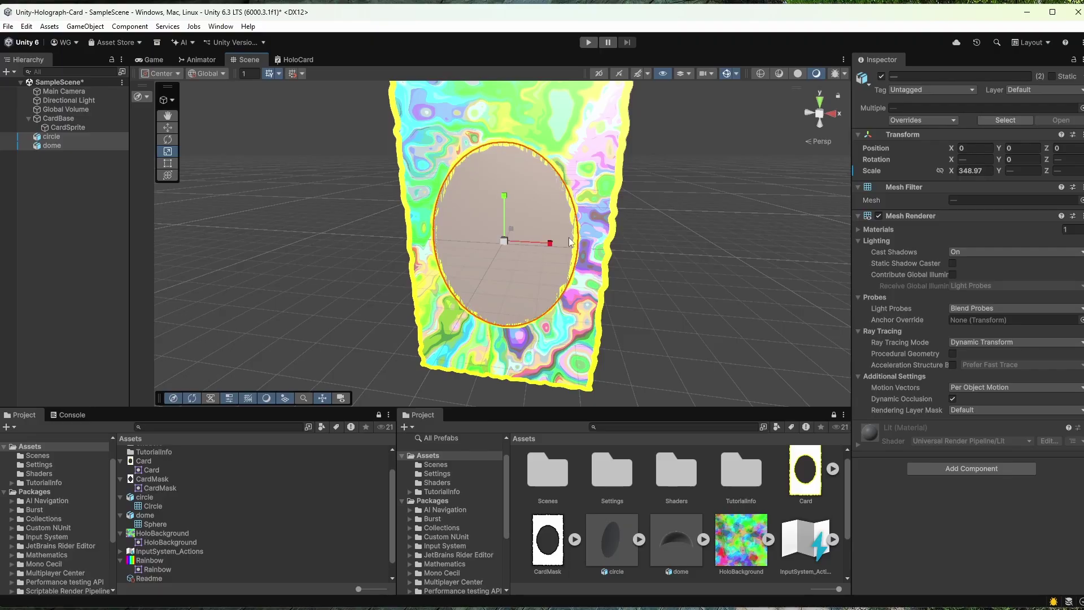
{"action": "left_click_drag", "start_coordinate": [550, 244], "coordinate": [552, 246]}
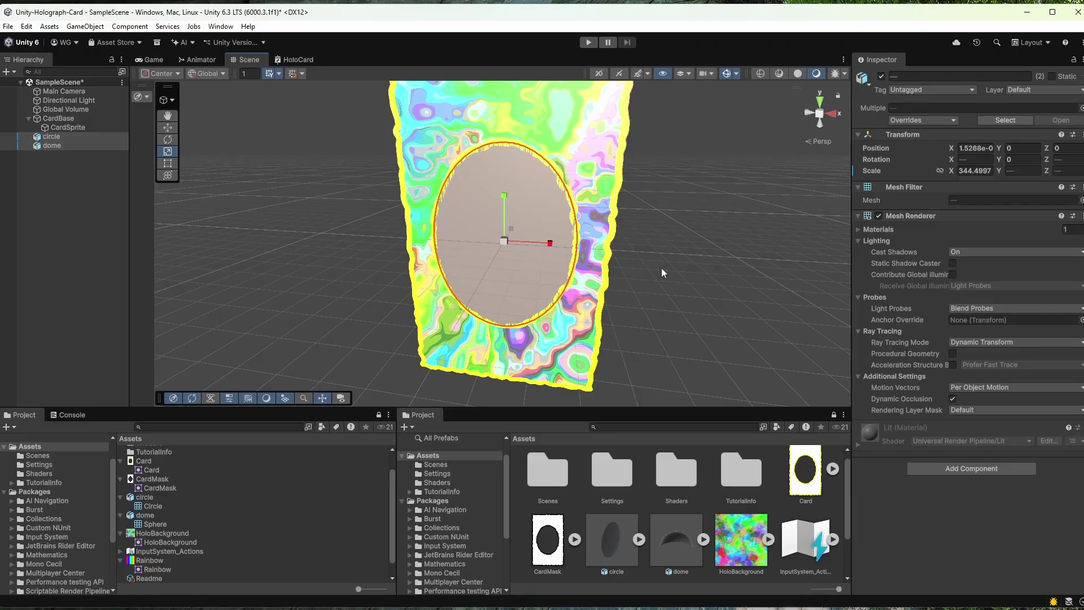
Try to stretch the dome's depth scale to about 574 around its centre, and undo the change
{"action": "left_click_drag", "start_coordinate": [551, 247], "coordinate": [408, 285], "text": "alt"}
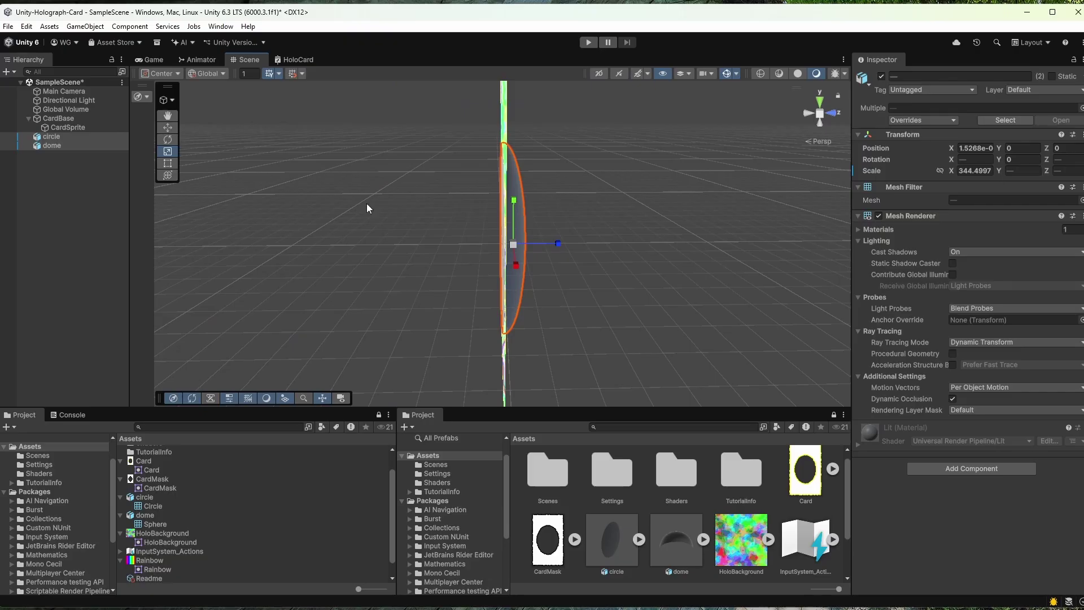
{"action": "left_click", "coordinate": [425, 239]}
{"action": "left_click", "coordinate": [51, 145]}
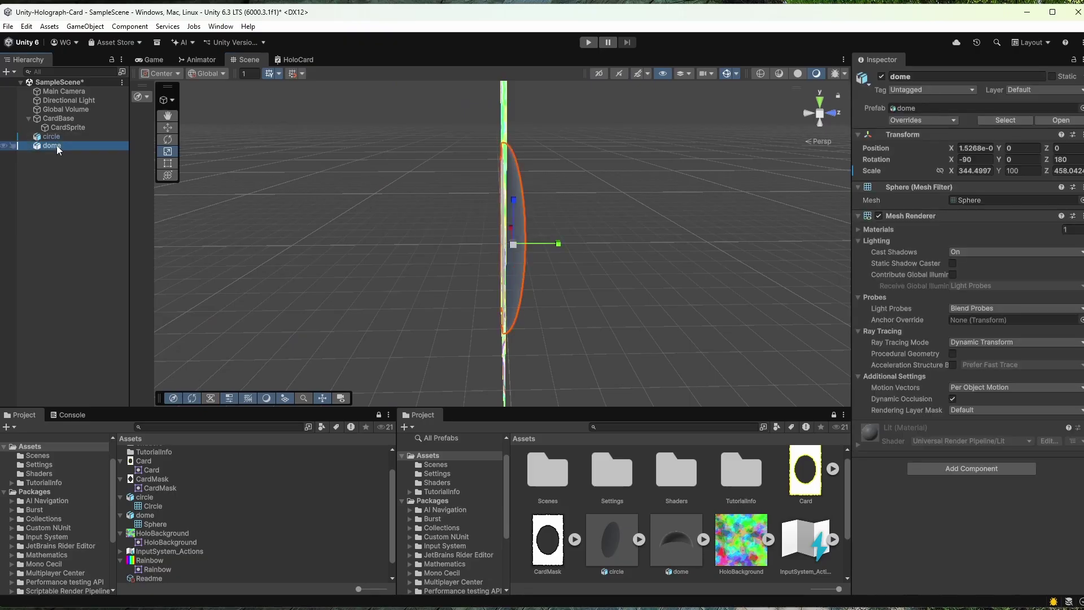
{"action": "left_click_drag", "start_coordinate": [559, 244], "coordinate": [772, 243]}
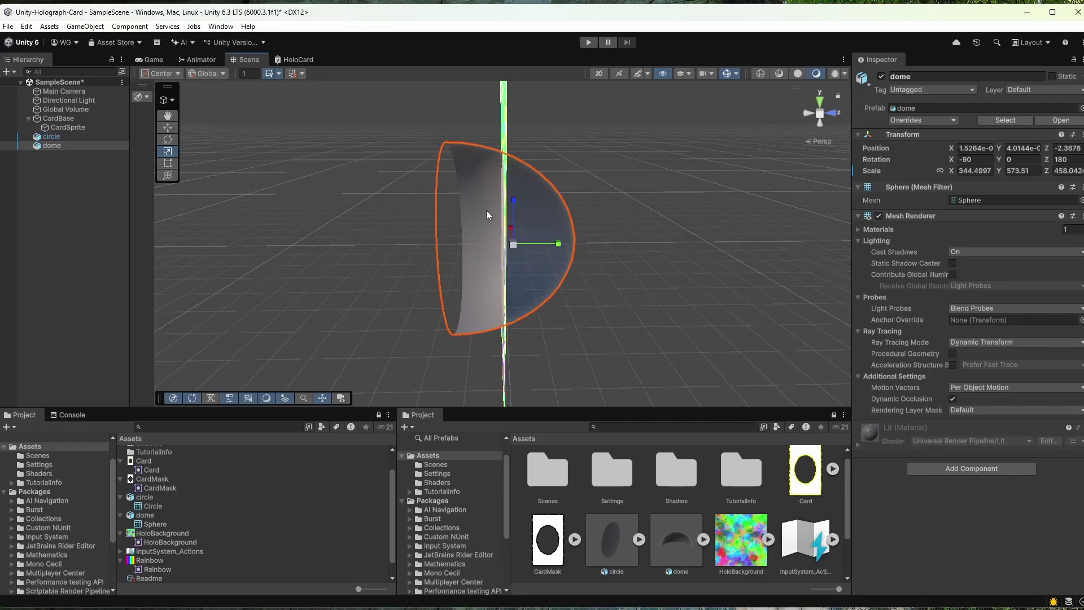
{"action": "key", "text": "ctrl+z"}
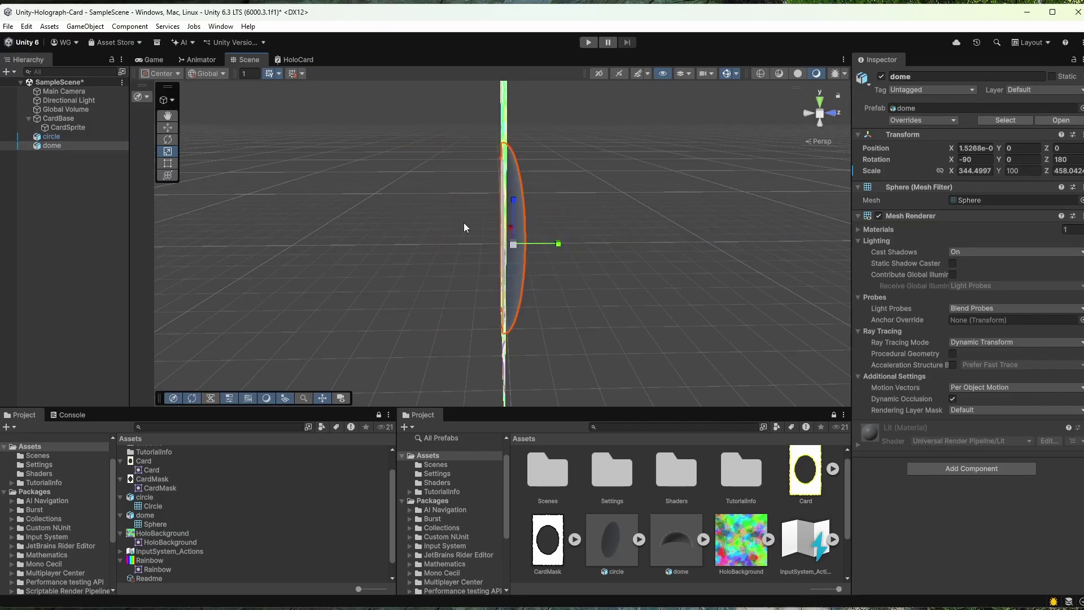
Set the Scene view's transform handle position to Pivot and its orientation to Global
{"action": "left_click", "coordinate": [208, 74]}
{"action": "left_click", "coordinate": [218, 99]}
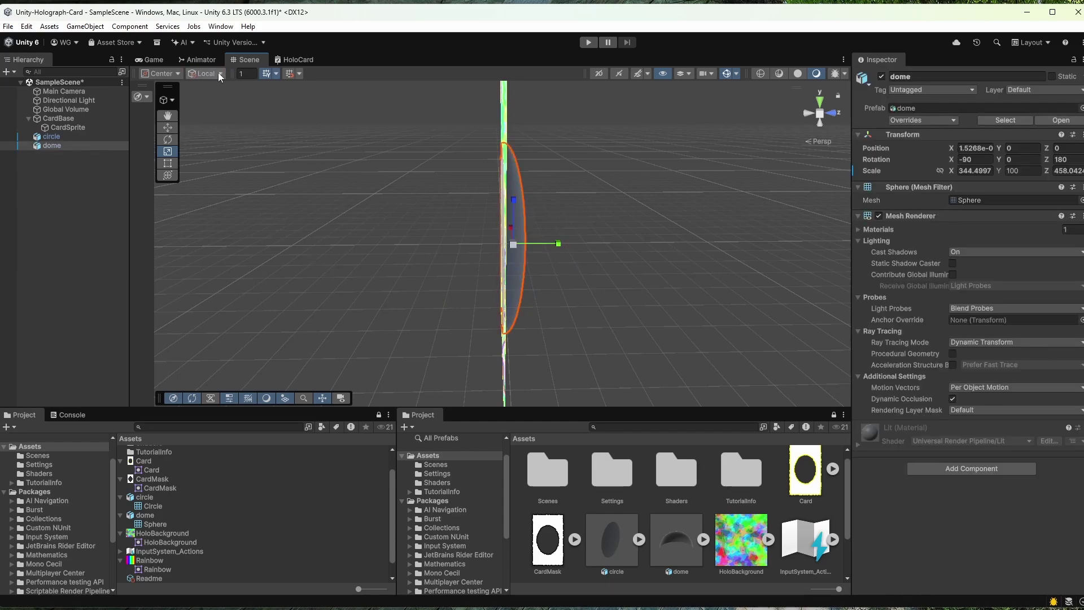
{"action": "left_click", "coordinate": [162, 60]}
{"action": "left_click", "coordinate": [195, 59]}
{"action": "left_click", "coordinate": [278, 60]}
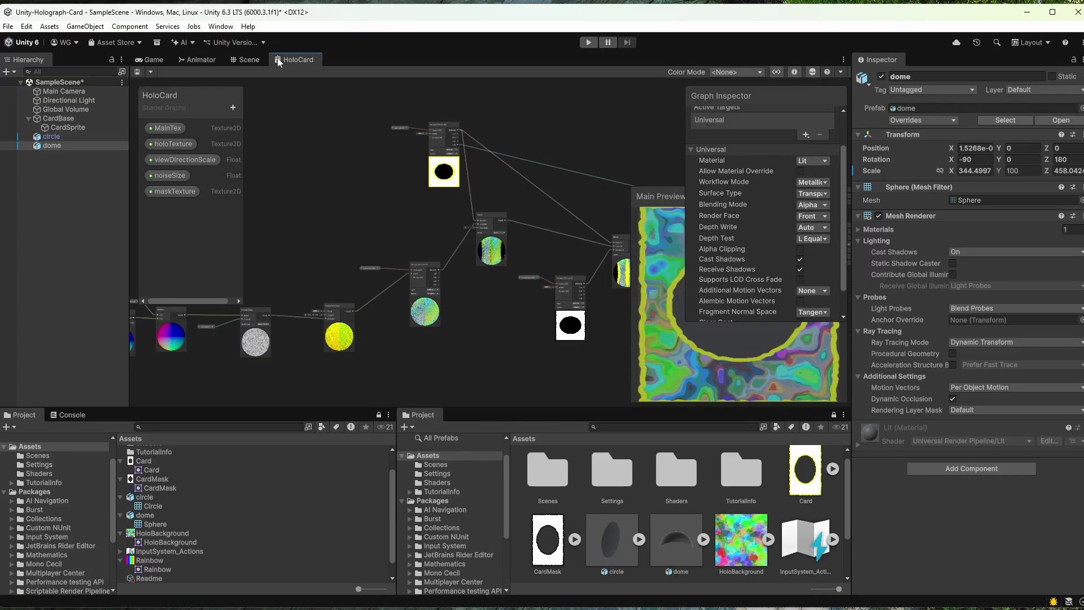
{"action": "left_click", "coordinate": [246, 60]}
{"action": "left_click", "coordinate": [175, 73]}
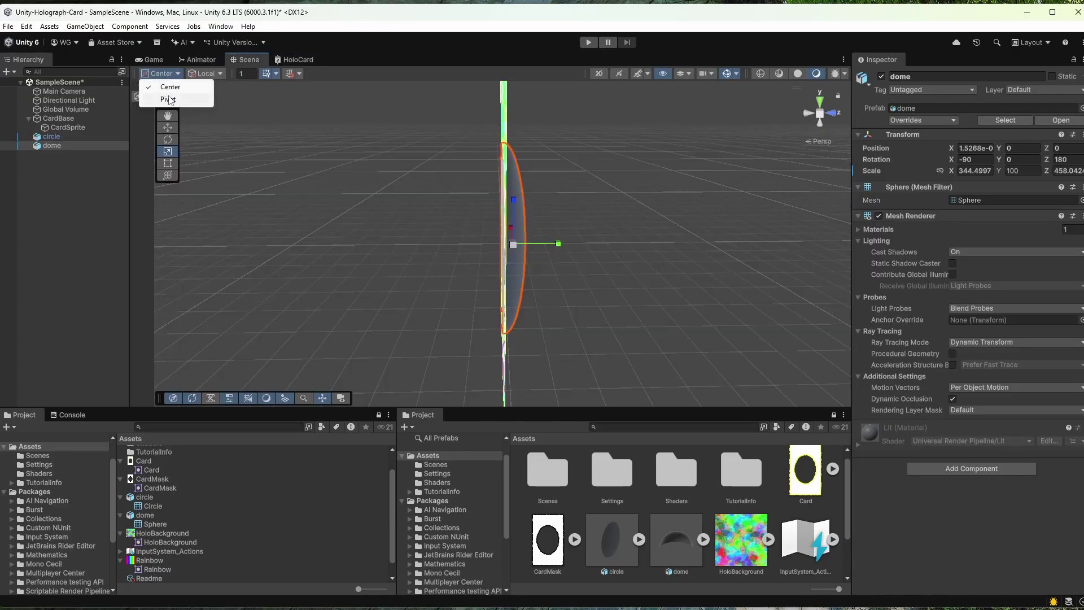
{"action": "left_click", "coordinate": [198, 99]}
{"action": "left_click", "coordinate": [206, 75]}
{"action": "left_click", "coordinate": [201, 86]}
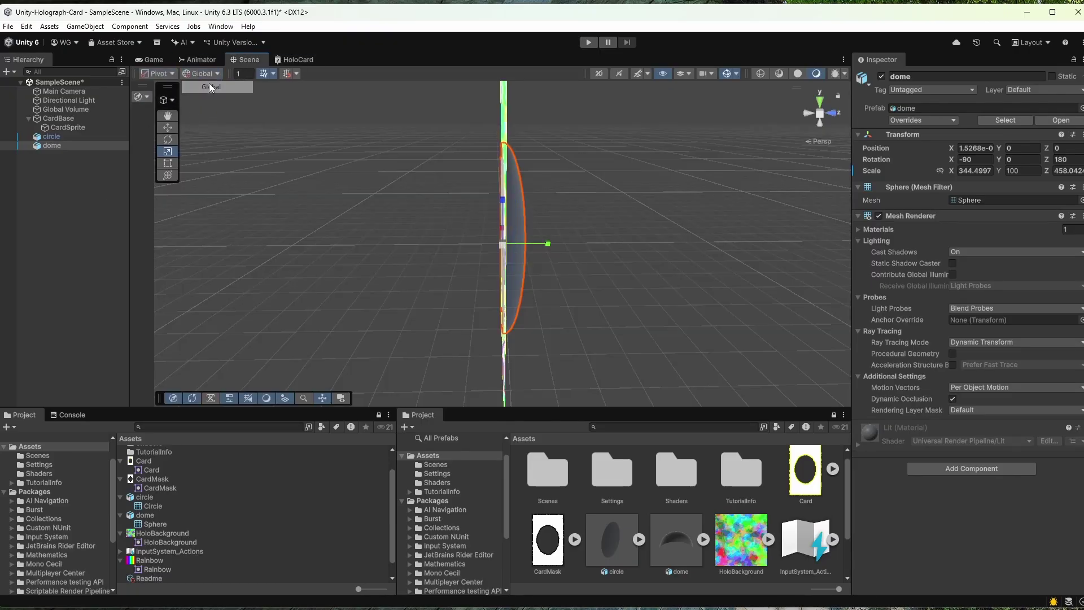
Stretch the dome's depth to a Y scale of about 809 from its pivot
{"action": "left_click", "coordinate": [159, 76]}
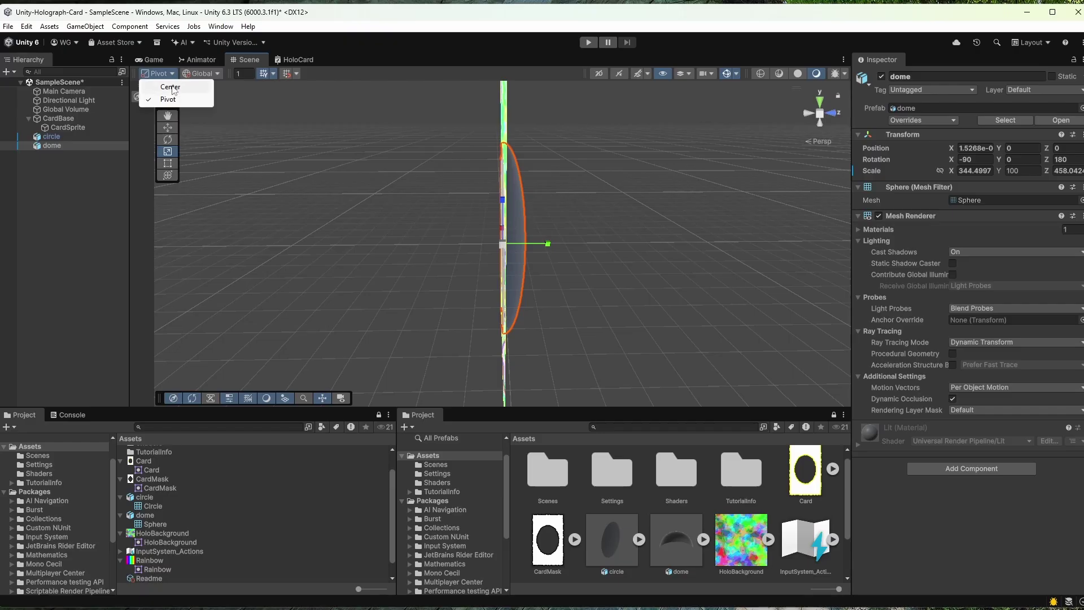
{"action": "left_click", "coordinate": [169, 100]}
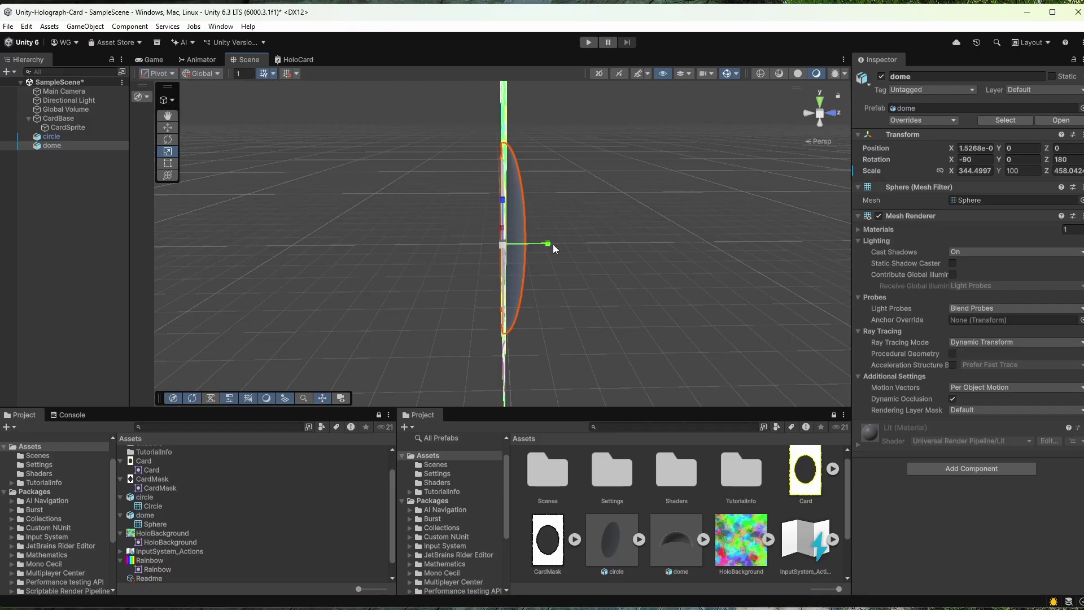
{"action": "left_click_drag", "start_coordinate": [549, 248], "coordinate": [844, 254]}
{"action": "left_click_drag", "start_coordinate": [513, 196], "coordinate": [701, 211], "text": "alt"}
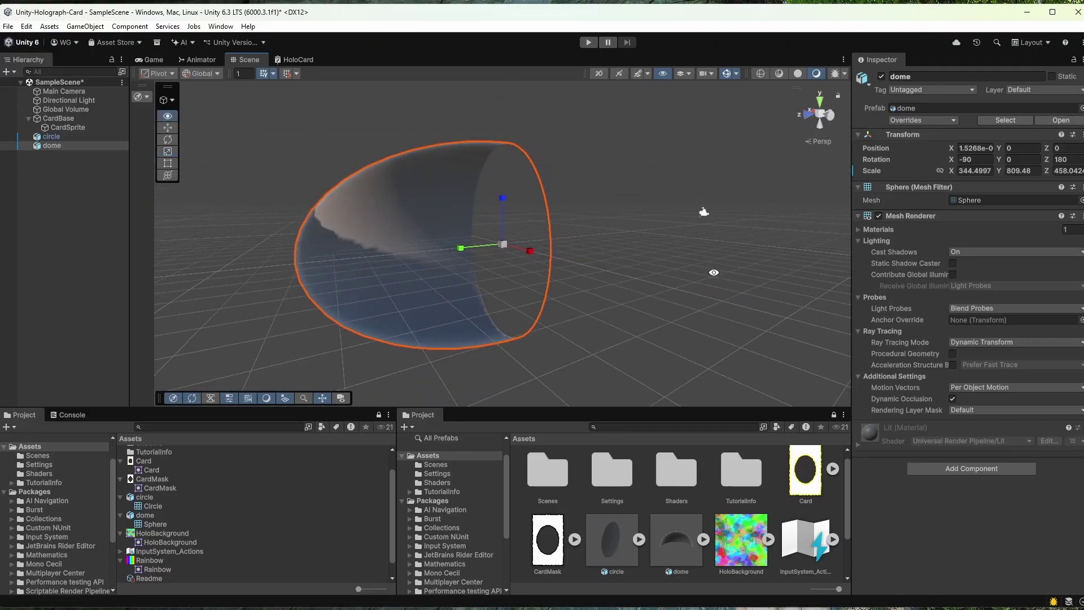
{"action": "left_click_drag", "start_coordinate": [724, 277], "coordinate": [294, 260], "text": "alt"}
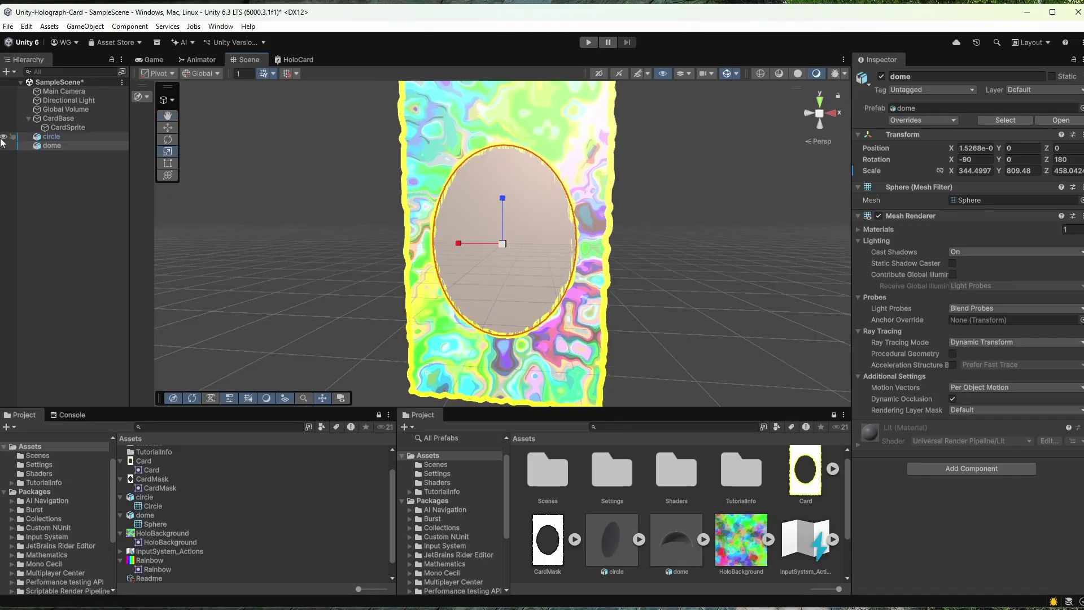
Deactivate the circle to expose the dome's interior through the card's oval opening, and inspect it at an angle
{"action": "left_click", "coordinate": [51, 136]}
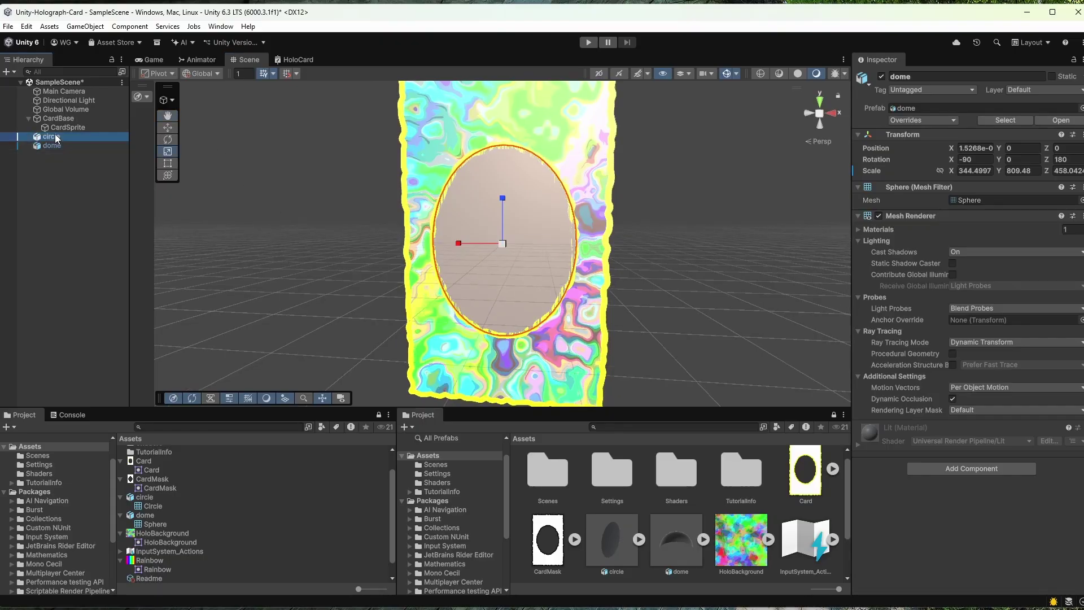
{"action": "left_click", "coordinate": [881, 76]}
{"action": "left_click_drag", "start_coordinate": [496, 203], "coordinate": [798, 225], "text": "alt"}
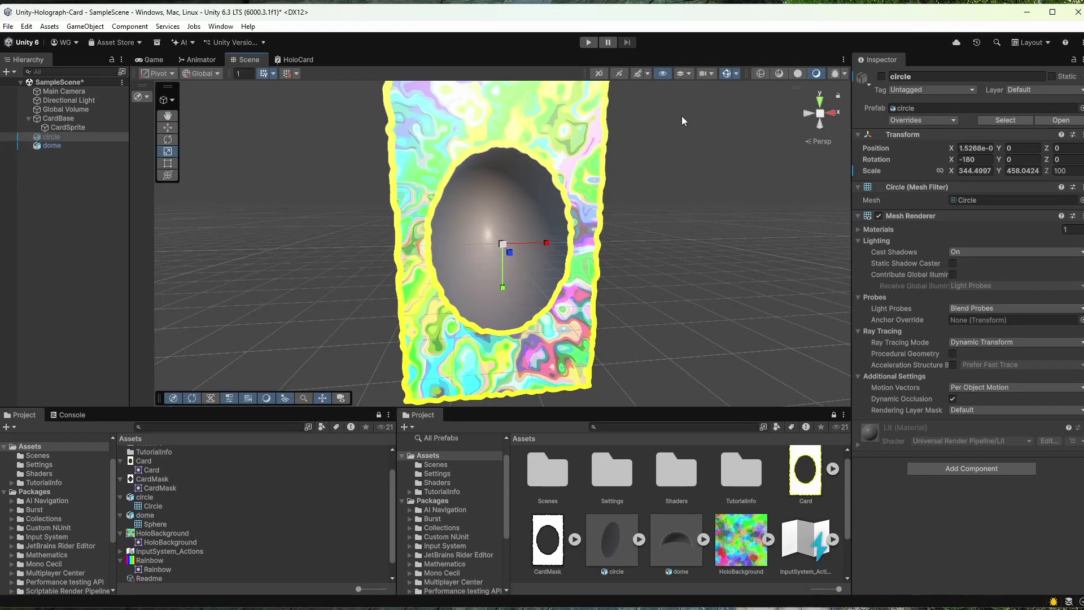
{"action": "left_click", "coordinate": [881, 76]}
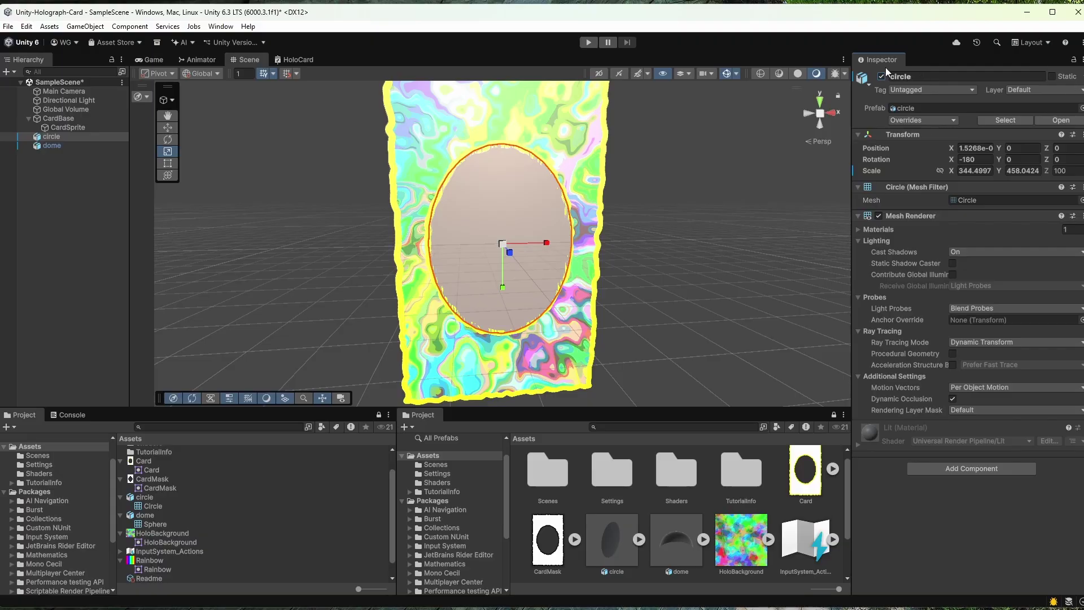
{"action": "left_click", "coordinate": [882, 76]}
{"action": "left_click_drag", "start_coordinate": [424, 214], "coordinate": [452, 233], "text": "alt"}
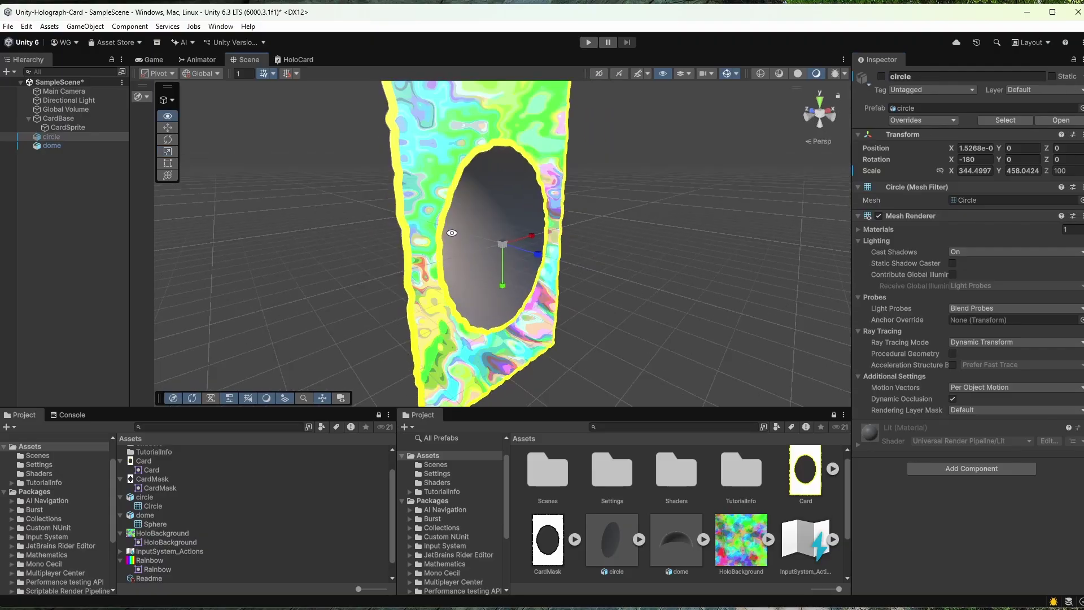
{"action": "left_click", "coordinate": [664, 226]}
{"action": "left_click", "coordinate": [499, 252]}
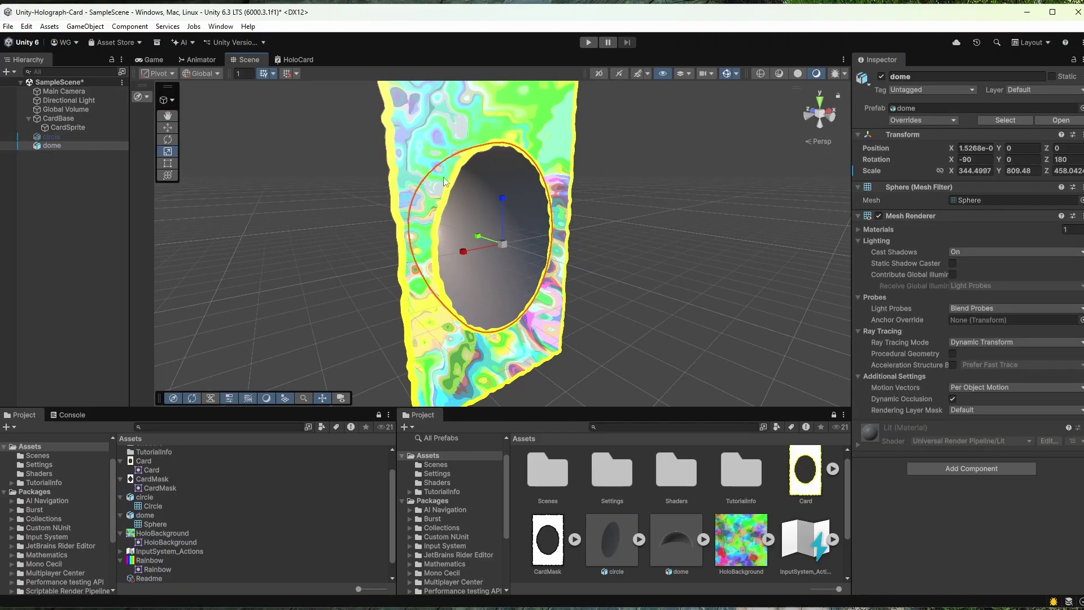
Add a 3D cube to the scene inside the card's oval opening and scale it uniformly to about 2.85
{"action": "right_click", "coordinate": [65, 148]}
{"action": "left_click", "coordinate": [61, 173]}
{"action": "right_click", "coordinate": [60, 172]}
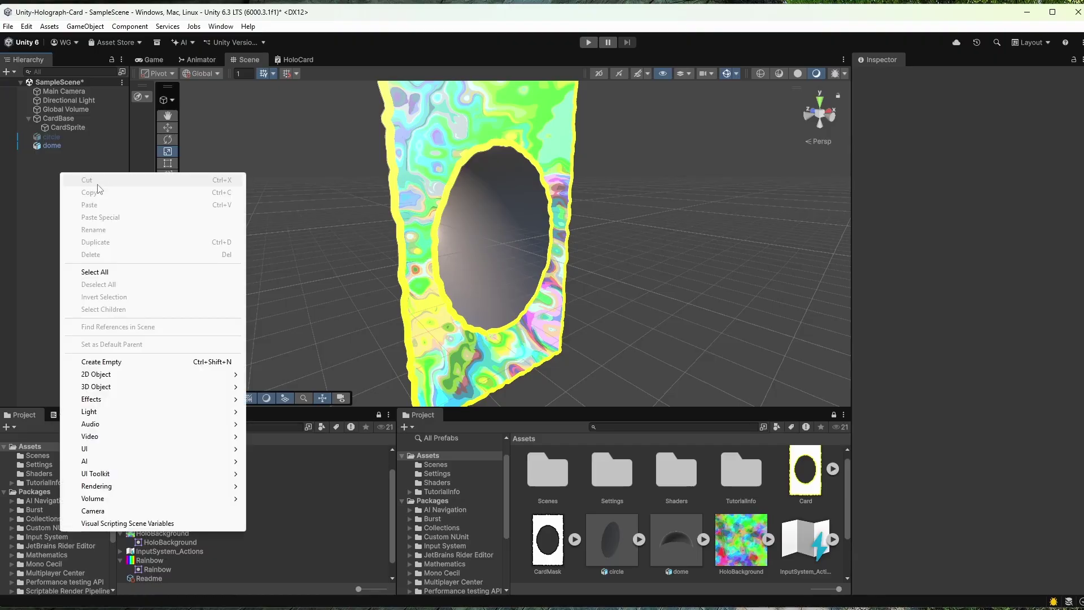
{"action": "mouse_move", "coordinate": [138, 389]}
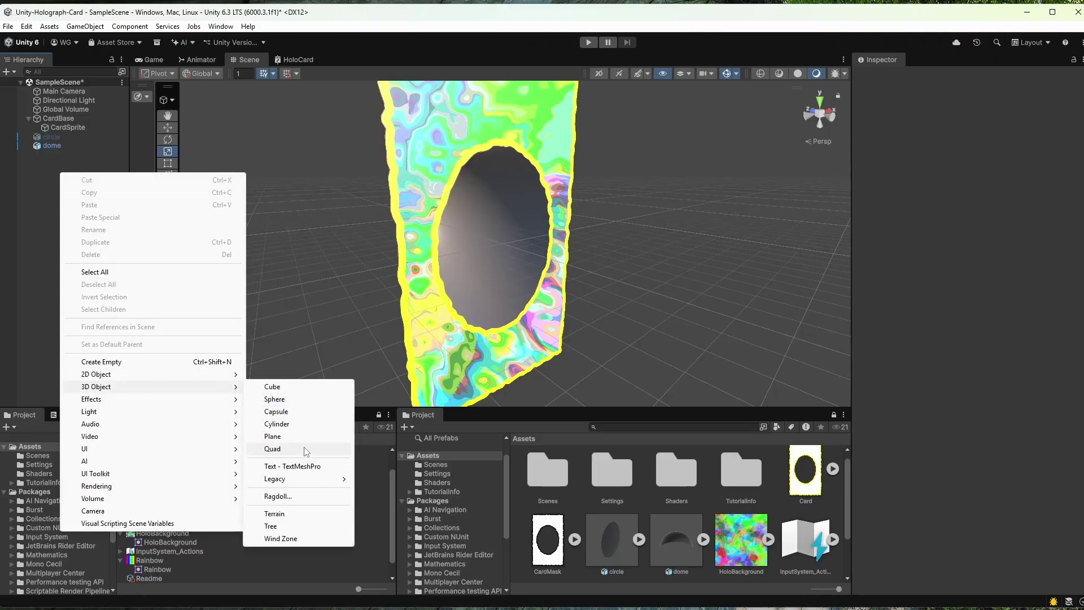
{"action": "left_click", "coordinate": [288, 386]}
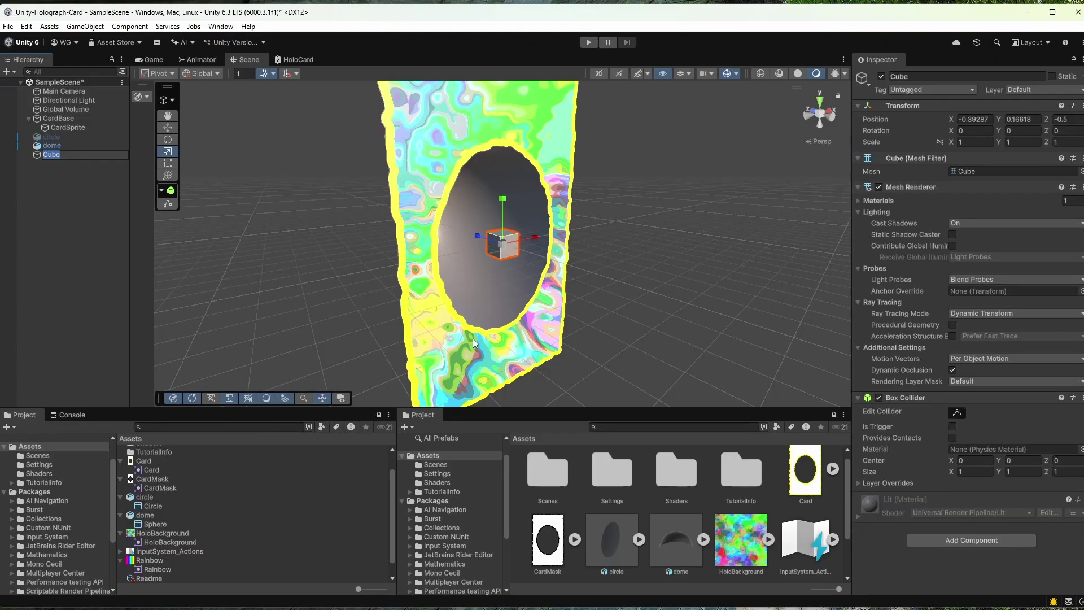
{"action": "left_click_drag", "start_coordinate": [546, 220], "coordinate": [524, 219], "text": "alt"}
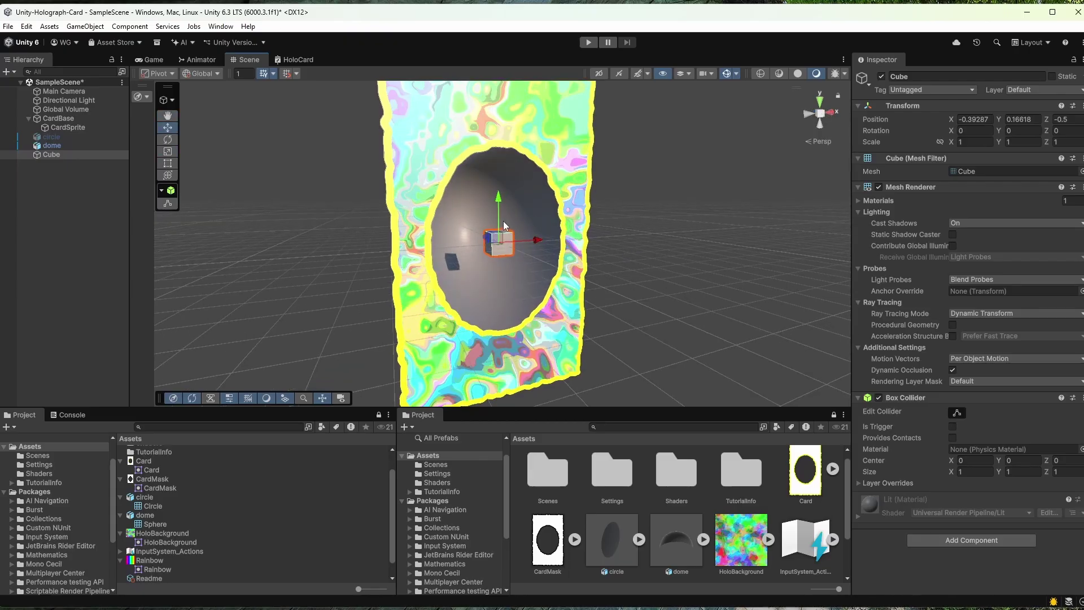
{"action": "key", "text": "e"}
{"action": "key", "text": "r"}
{"action": "left_click_drag", "start_coordinate": [499, 243], "coordinate": [603, 238]}
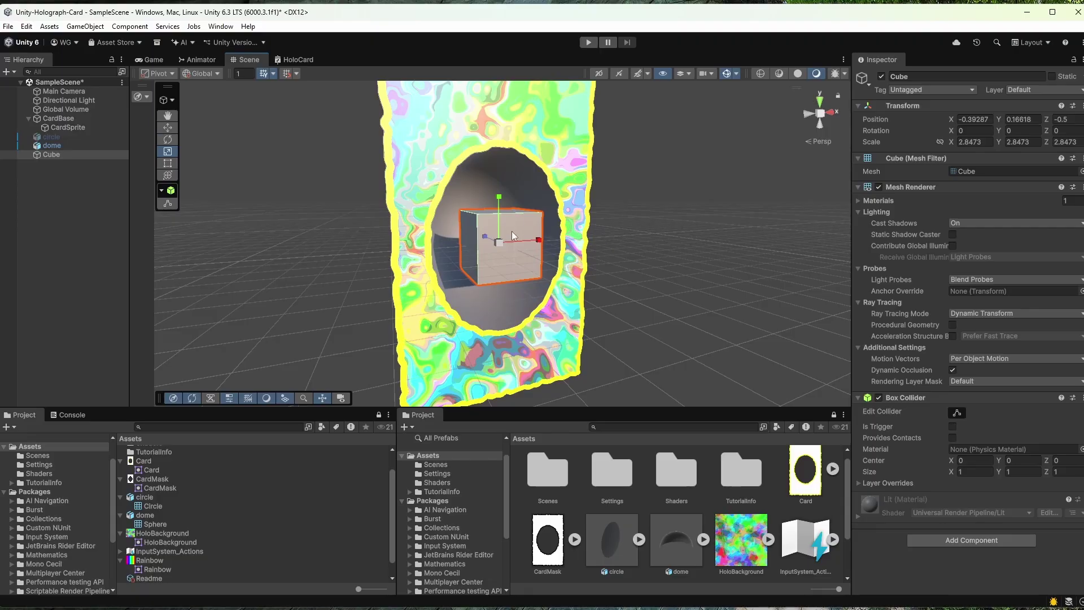
Tilt the cube to about -43, 29 and 14 degrees on X, Y and Z, and set its X position to 0
{"action": "key", "text": "e"}
{"action": "left_click_drag", "start_coordinate": [508, 240], "coordinate": [486, 242]}
{"action": "left_click_drag", "start_coordinate": [486, 243], "coordinate": [543, 246], "text": "alt"}
{"action": "mouse_move", "coordinate": [692, 256]}
{"action": "left_mouse_down", "text": "alt"}
{"action": "mouse_move", "coordinate": [556, 256]}
{"action": "mouse_move", "coordinate": [714, 259]}
{"action": "mouse_move", "coordinate": [710, 251]}
{"action": "left_mouse_up", "text": "alt"}
{"action": "left_click", "coordinate": [718, 248]}
{"action": "mouse_move", "coordinate": [363, 271]}
{"action": "left_mouse_down", "text": "alt"}
{"action": "mouse_move", "coordinate": [465, 250]}
{"action": "mouse_move", "coordinate": [380, 157]}
{"action": "mouse_move", "coordinate": [381, 277]}
{"action": "mouse_move", "coordinate": [361, 265]}
{"action": "left_mouse_up", "text": "alt"}
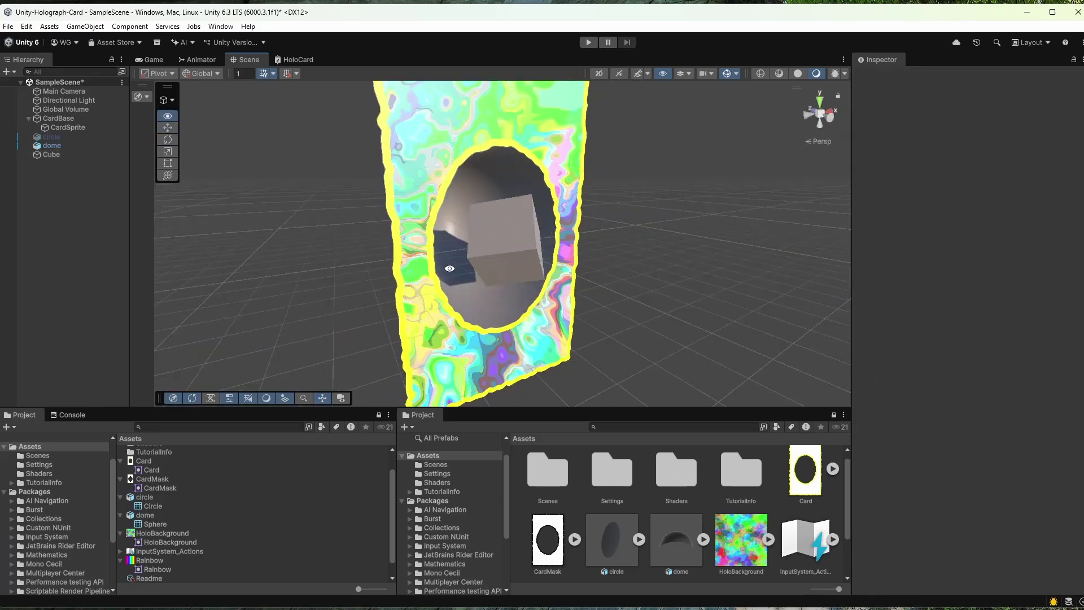
Turn off shadow casting for the cube and inspect it inside the card's opening
{"action": "left_click", "coordinate": [58, 153]}
{"action": "left_click", "coordinate": [966, 222]}
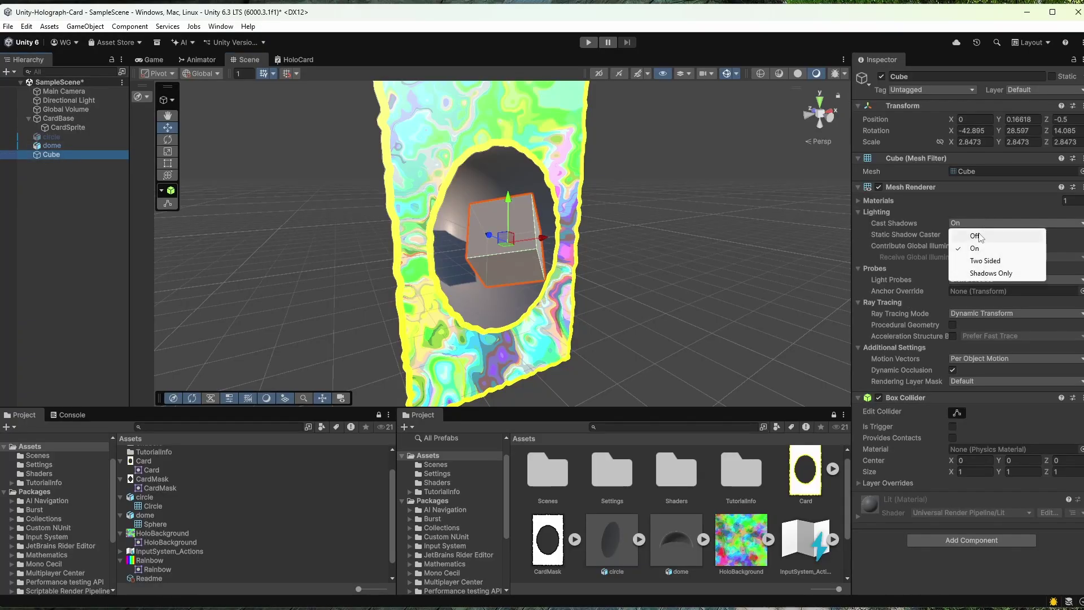
{"action": "left_click", "coordinate": [973, 230]}
{"action": "left_click", "coordinate": [762, 264]}
{"action": "left_click_drag", "start_coordinate": [762, 263], "coordinate": [453, 249], "text": "alt"}
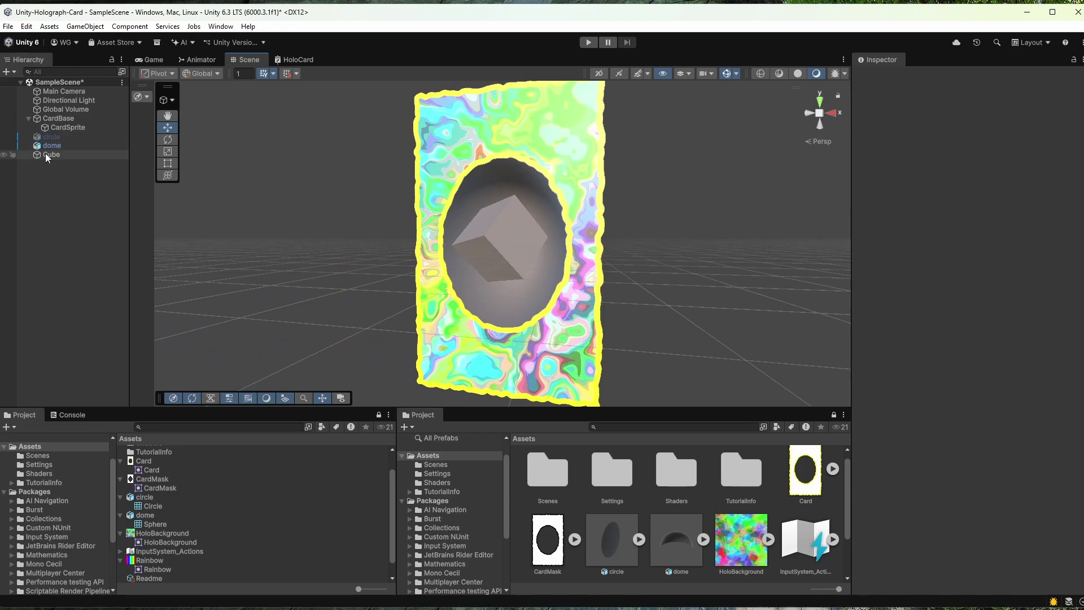
Reactivate the circle, and make the circle, dome and cube children of CardBase
{"action": "left_click", "coordinate": [51, 137]}
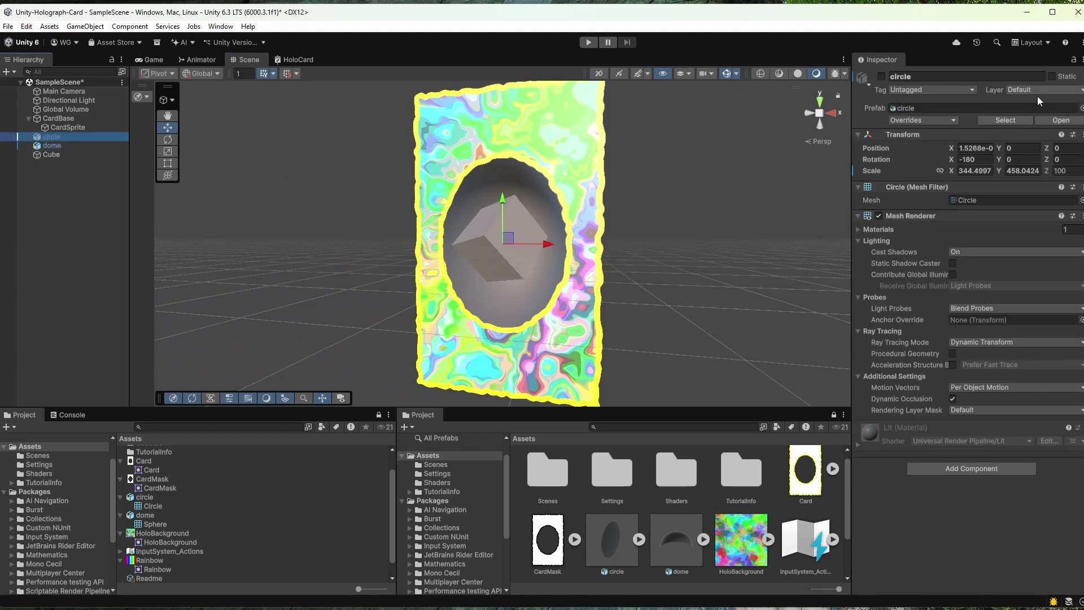
{"action": "left_click", "coordinate": [881, 76]}
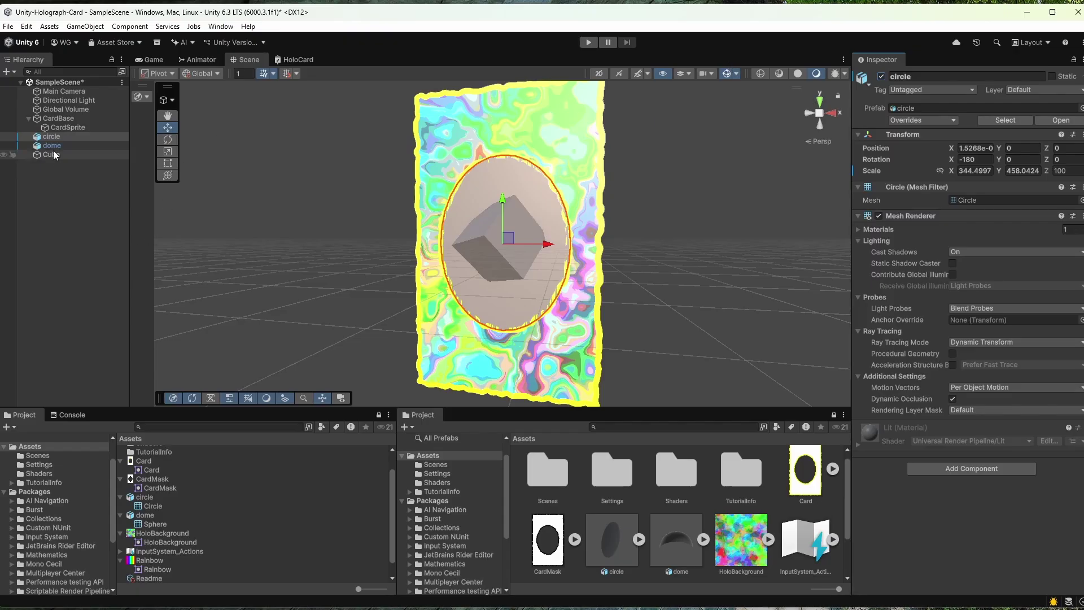
{"action": "left_click", "coordinate": [68, 155]}
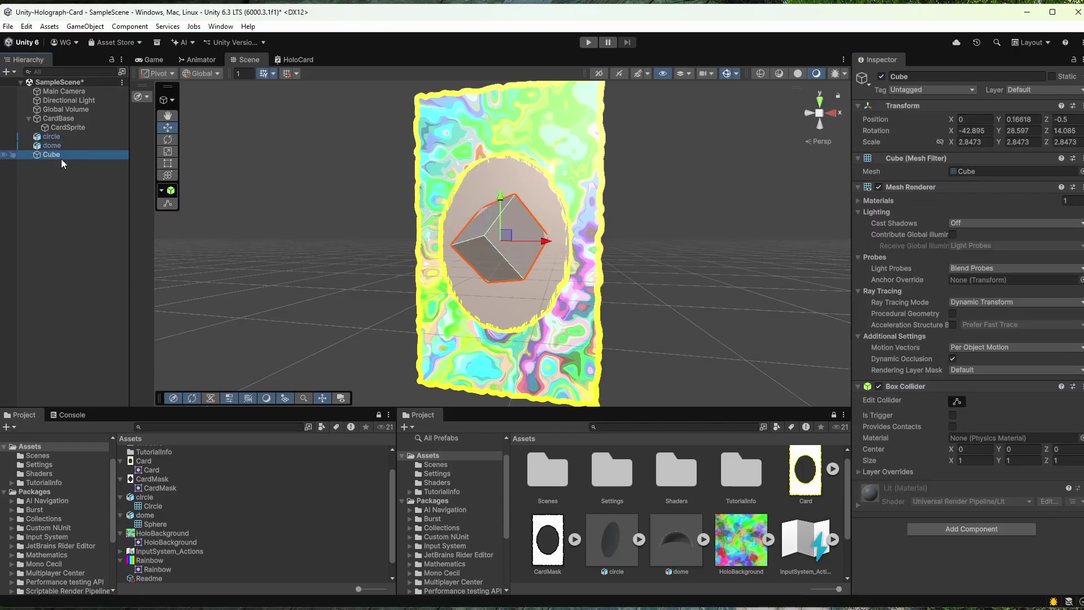
{"action": "key", "text": "Up"}
{"action": "key", "text": "Up"}
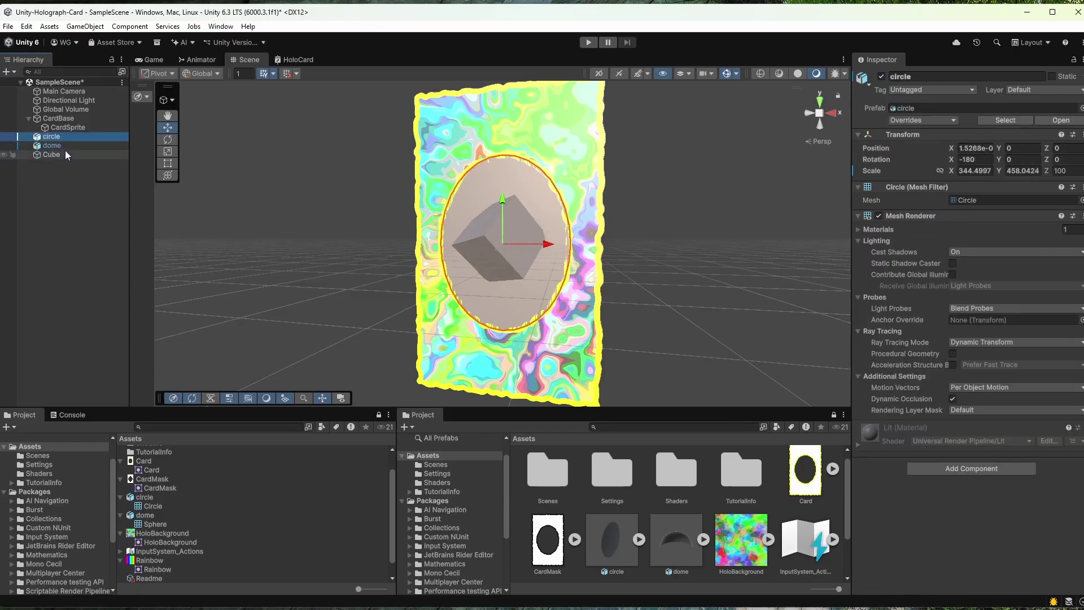
{"action": "left_click", "coordinate": [66, 151], "text": "shift"}
{"action": "left_click_drag", "start_coordinate": [74, 131], "coordinate": [73, 133]}
Rotate CardBase with all its children about the Y axis to about -10 degrees
{"action": "left_click", "coordinate": [73, 118]}
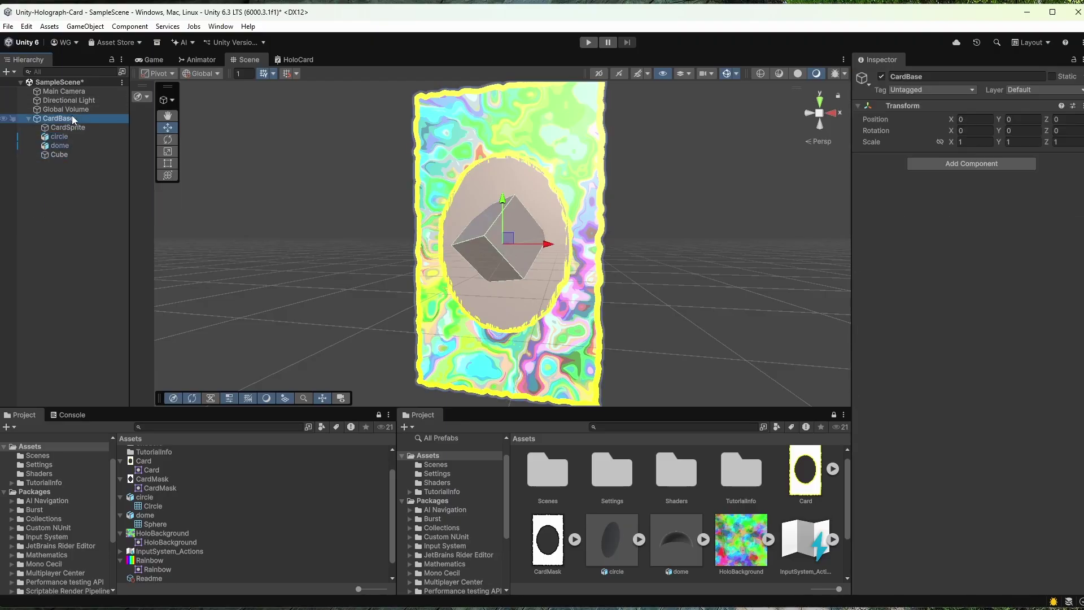
{"action": "key", "text": "e"}
{"action": "left_click_drag", "start_coordinate": [524, 244], "coordinate": [550, 253]}
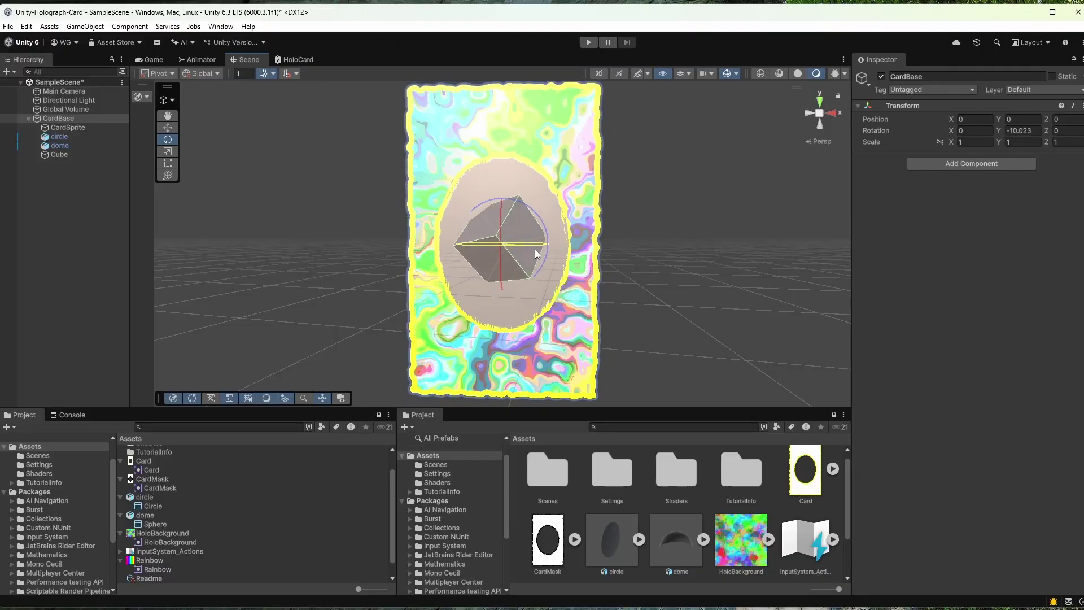
{"action": "left_click", "coordinate": [670, 222]}
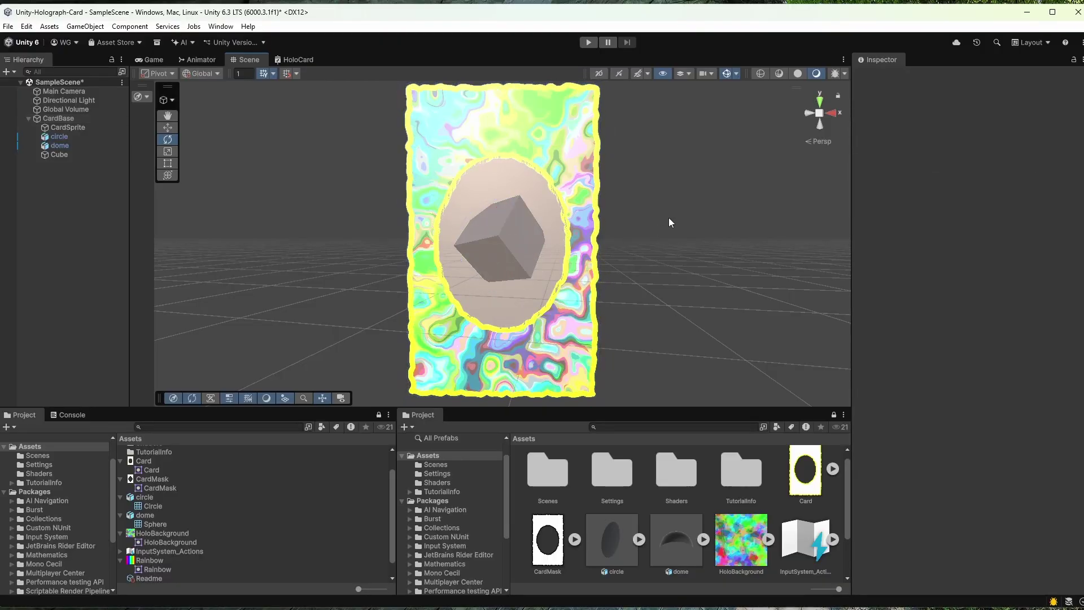
{"action": "left_click", "coordinate": [61, 137]}
{"action": "left_click", "coordinate": [64, 128]}
{"action": "left_click", "coordinate": [63, 137]}
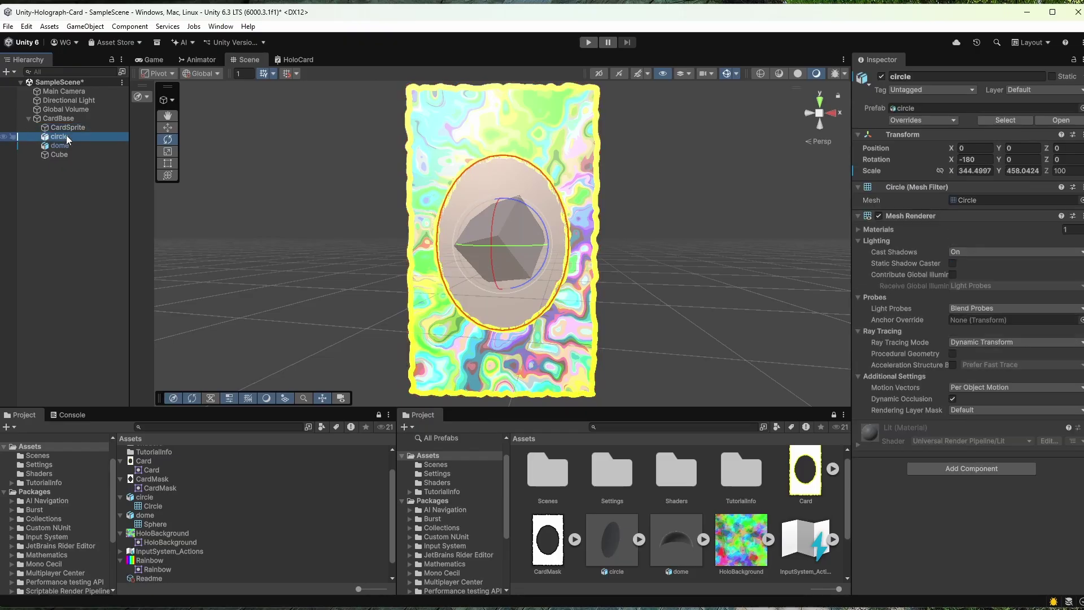
Close the second Project view, then enlarge the remaining one and show its assets as the largest thumbnails
{"action": "left_click_drag", "start_coordinate": [586, 407], "coordinate": [641, 376]}
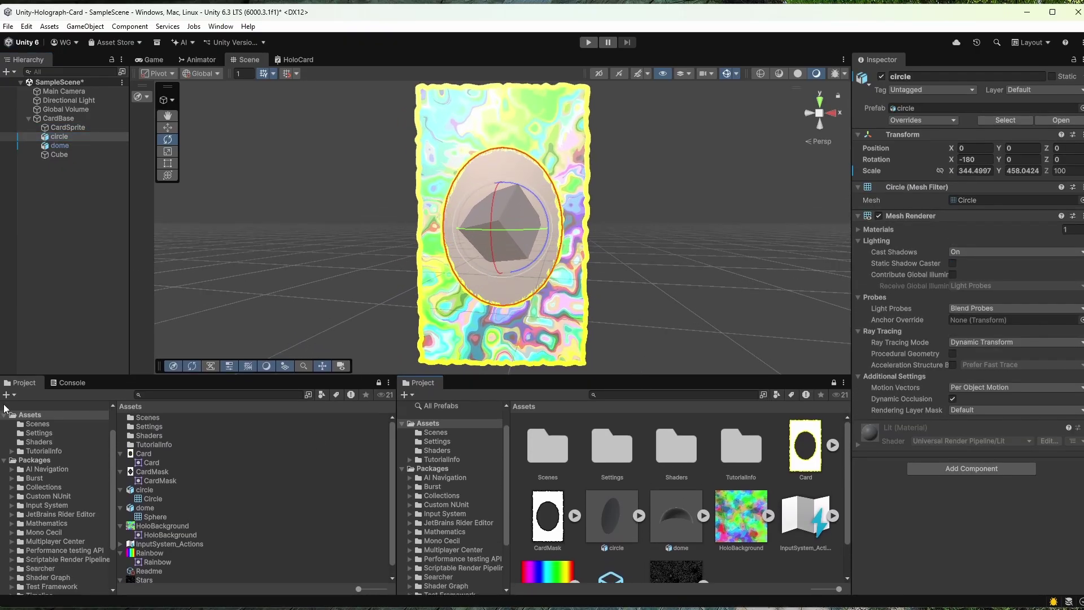
{"action": "right_click", "coordinate": [426, 383]}
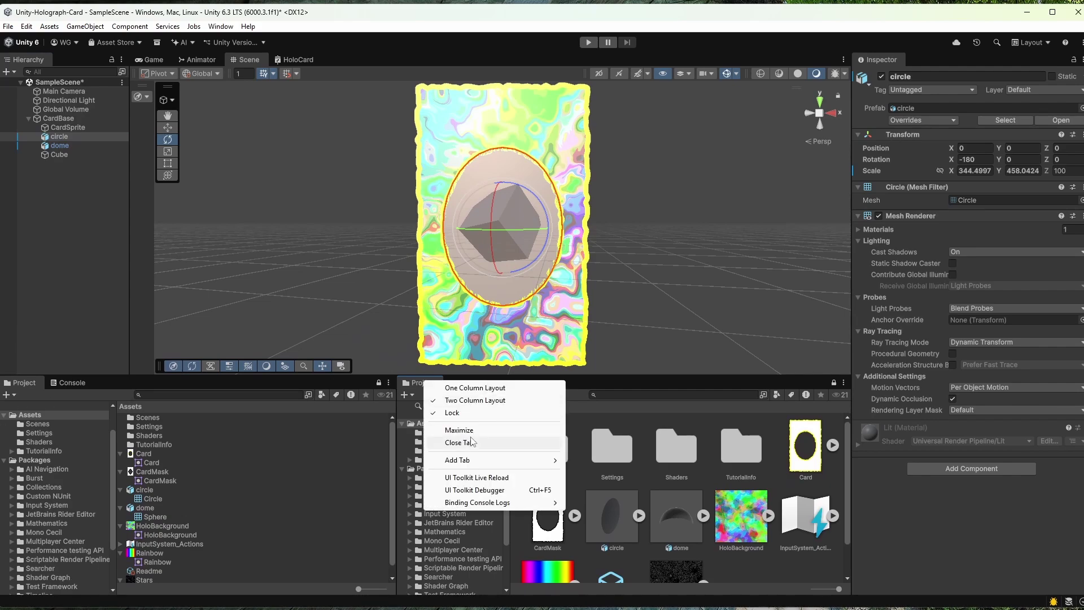
{"action": "left_click", "coordinate": [472, 442]}
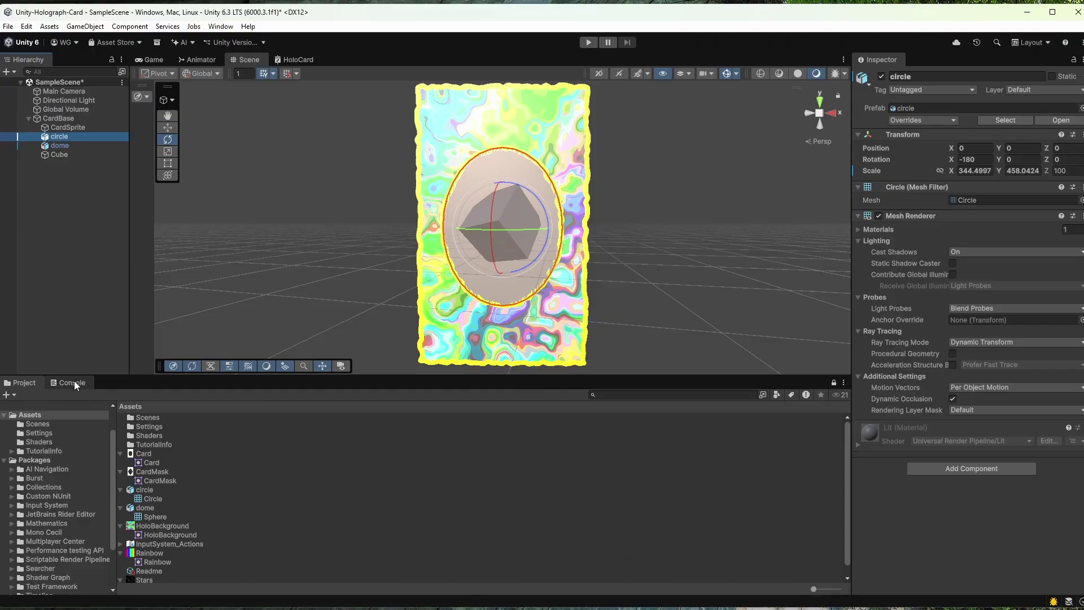
{"action": "left_click_drag", "start_coordinate": [139, 378], "coordinate": [152, 341]}
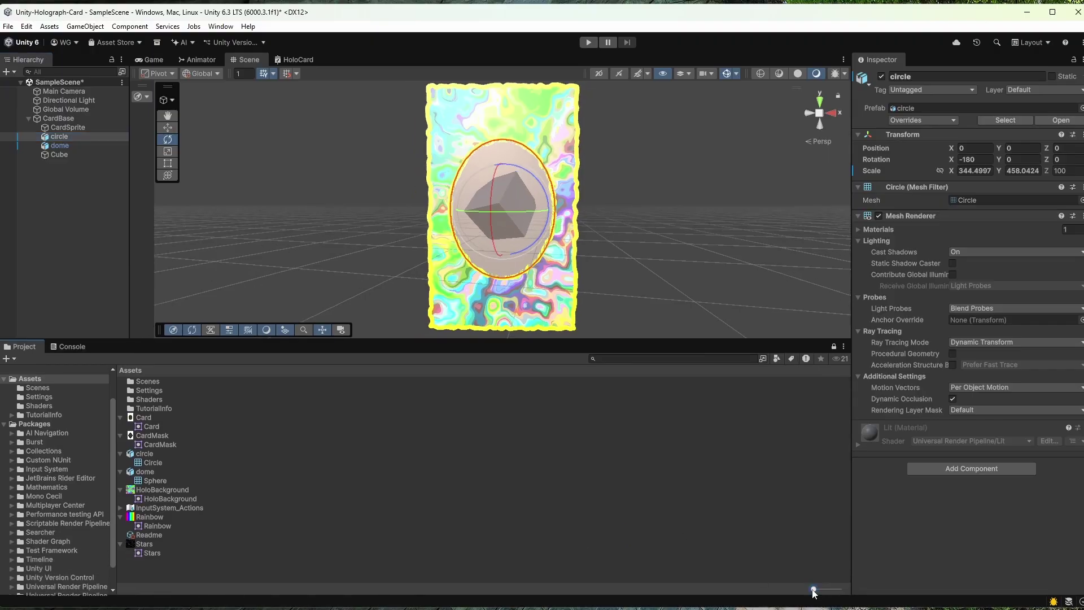
{"action": "left_click_drag", "start_coordinate": [813, 590], "coordinate": [852, 593]}
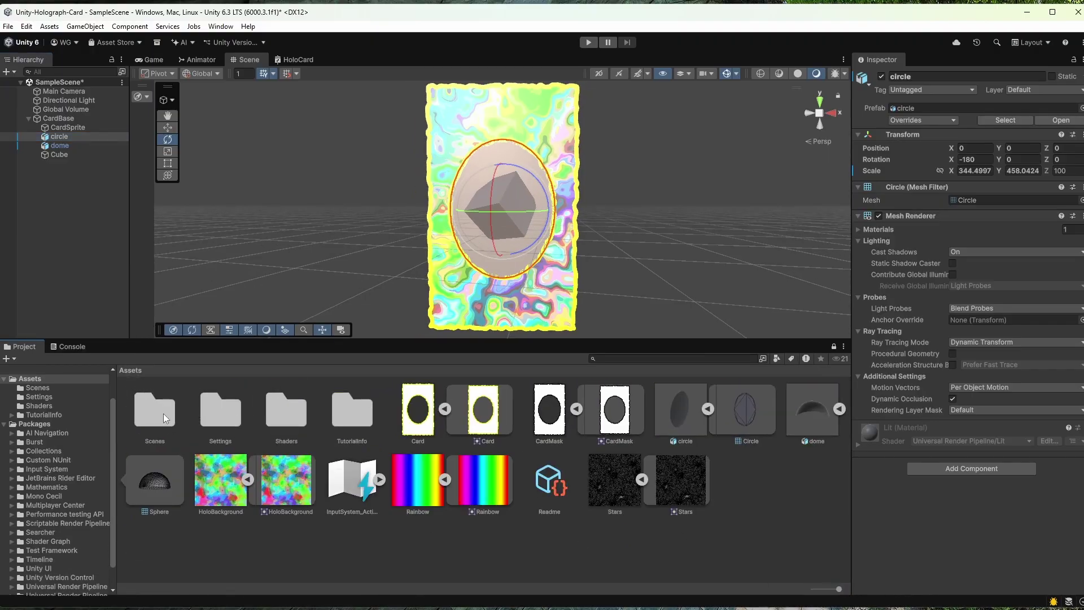
Create a URP Unlit Shader named MaskSurface in the project's Shaders folder
{"action": "double_click", "coordinate": [277, 413]}
{"action": "right_click", "coordinate": [333, 439]}
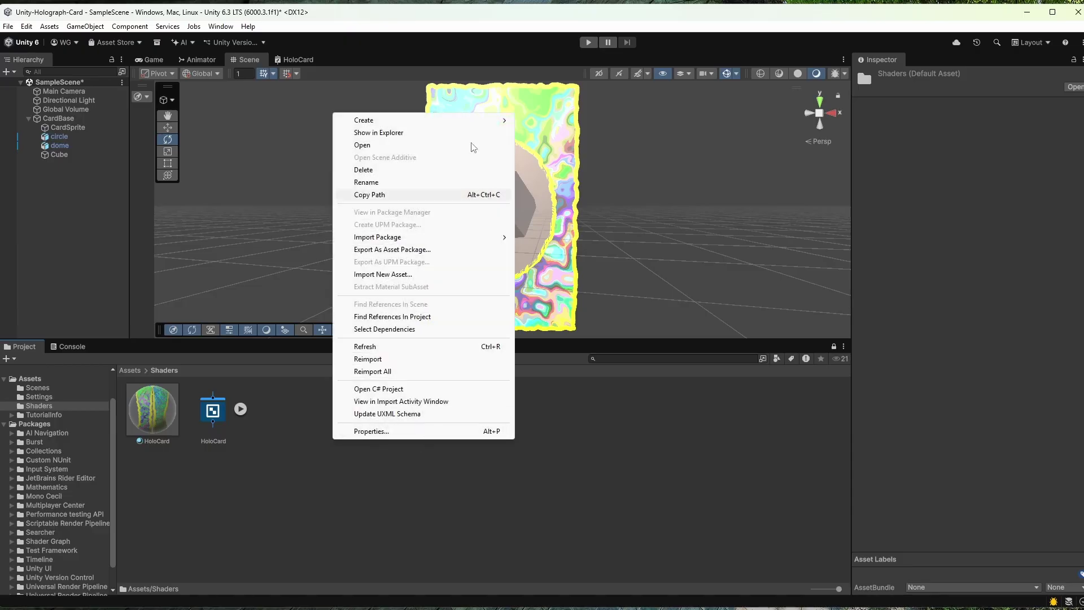
{"action": "mouse_move", "coordinate": [461, 119]}
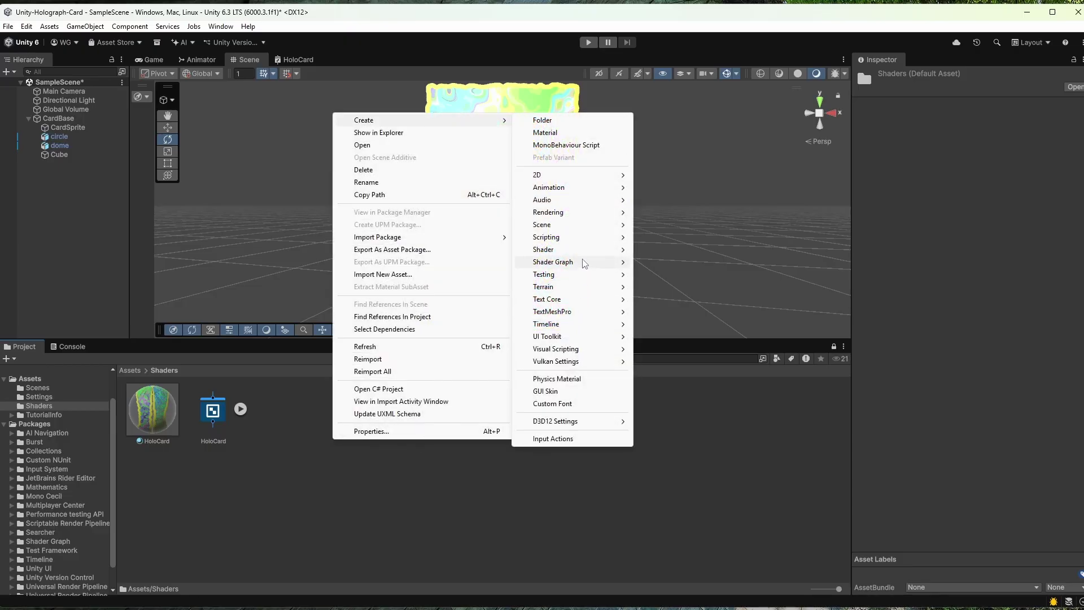
{"action": "mouse_move", "coordinate": [584, 255]}
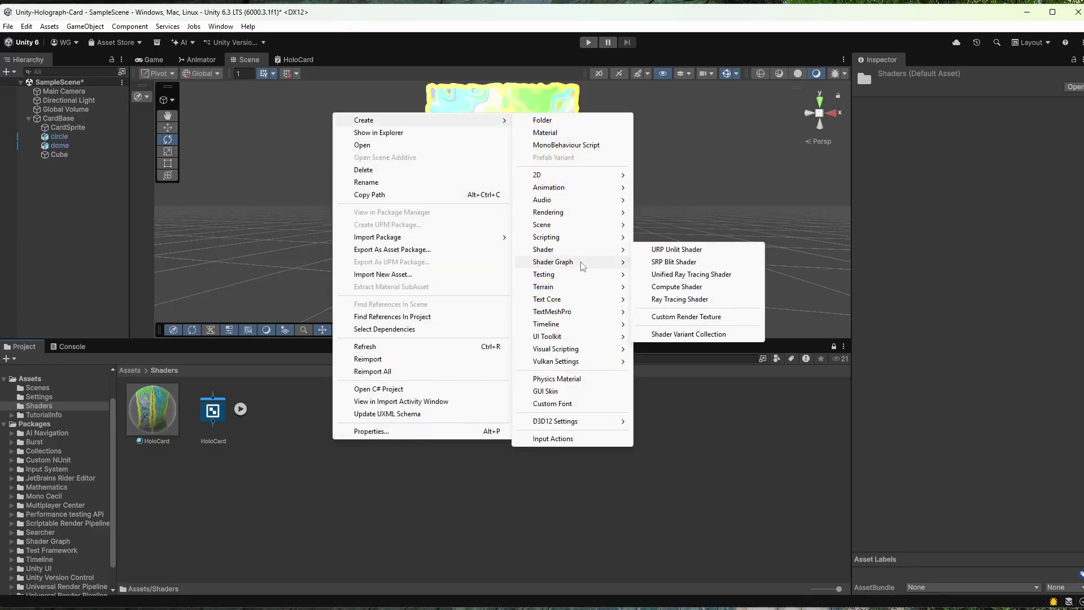
{"action": "mouse_move", "coordinate": [694, 264]}
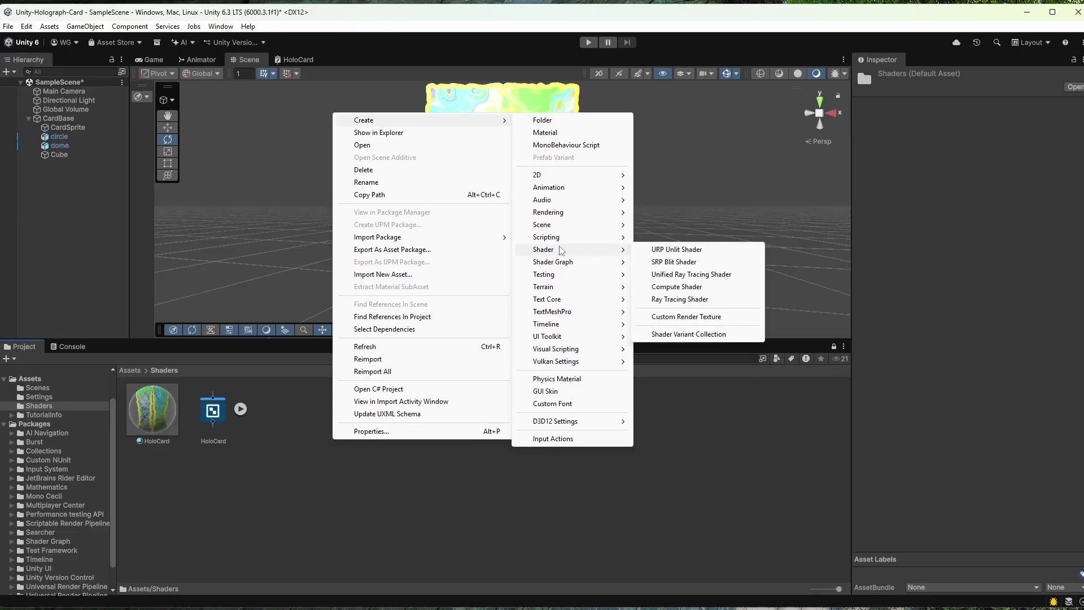
{"action": "left_click", "coordinate": [692, 251]}
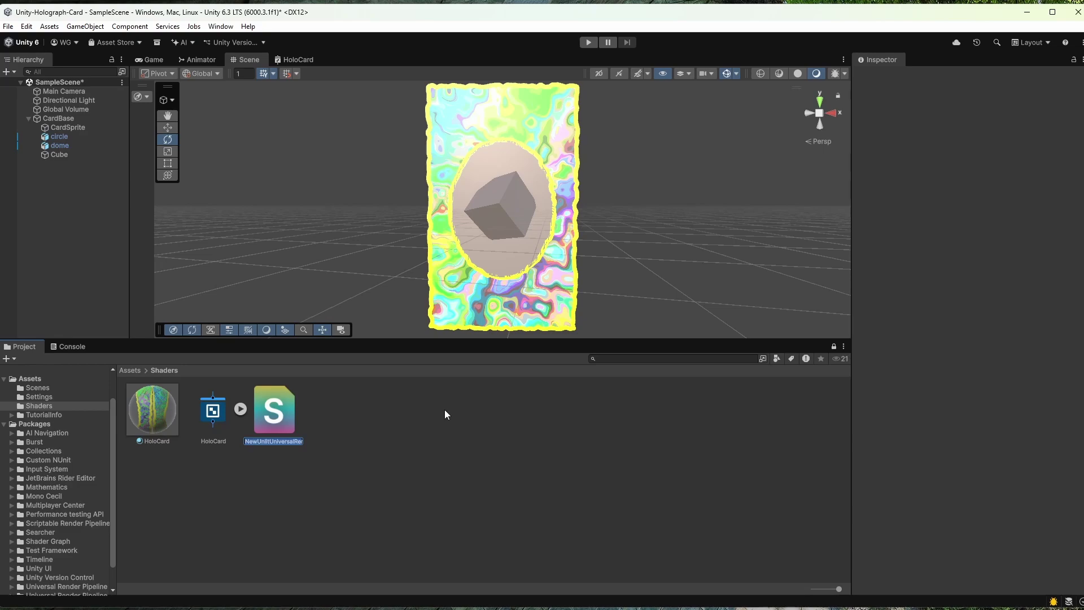
{"action": "type", "text": "MaskSurface"}
{"action": "key", "text": "Return"}
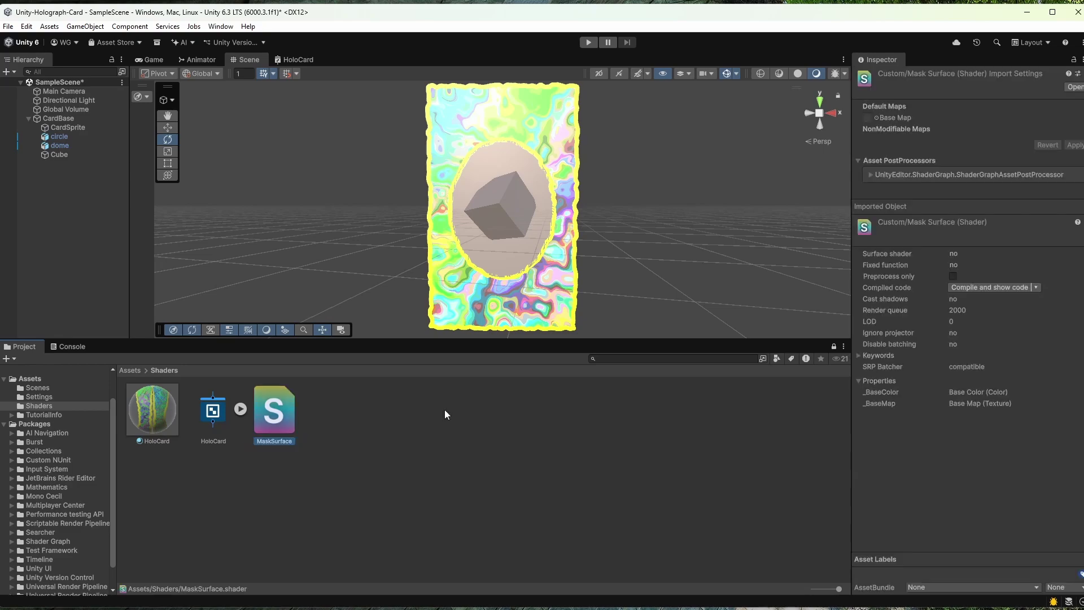
{"action": "left_click", "coordinate": [332, 405]}
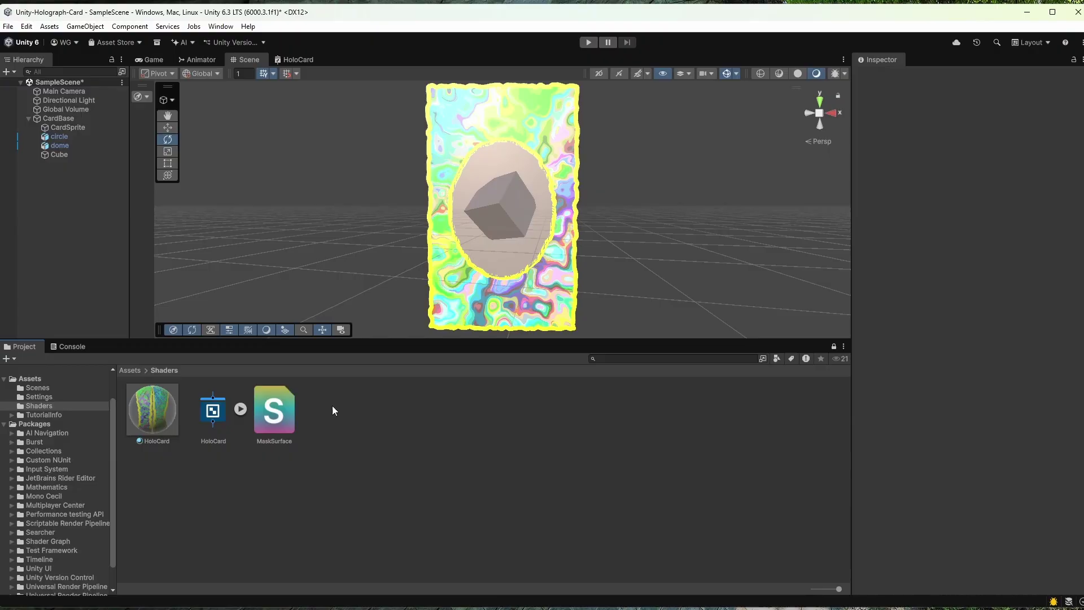
Create a second URP Unlit Shader in the Shaders folder and name it HologramSurface
{"action": "left_click", "coordinate": [266, 412]}
{"action": "right_click", "coordinate": [371, 397]}
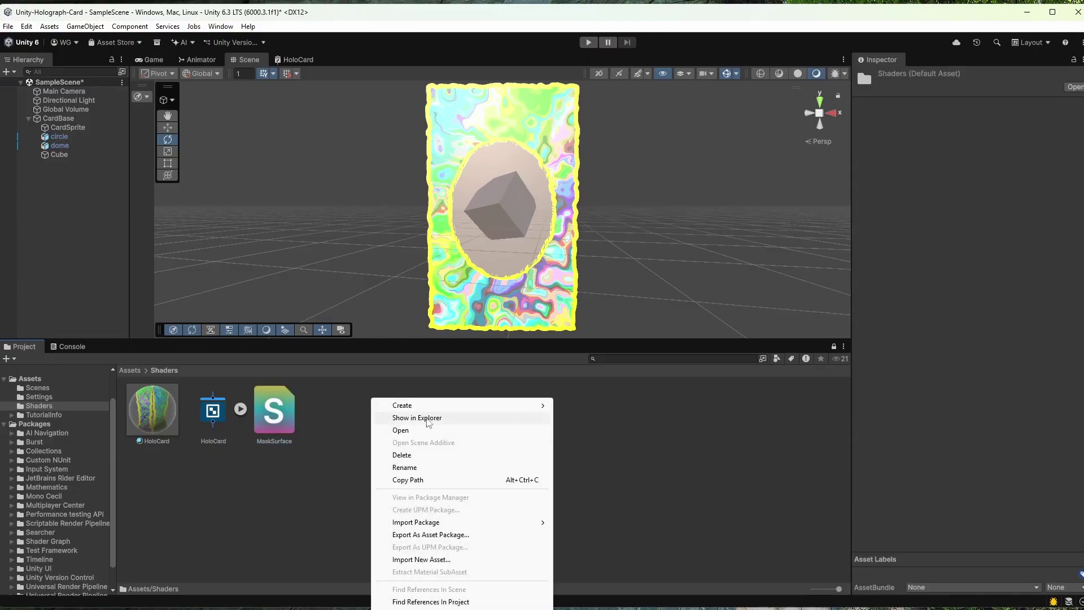
{"action": "mouse_move", "coordinate": [467, 407]}
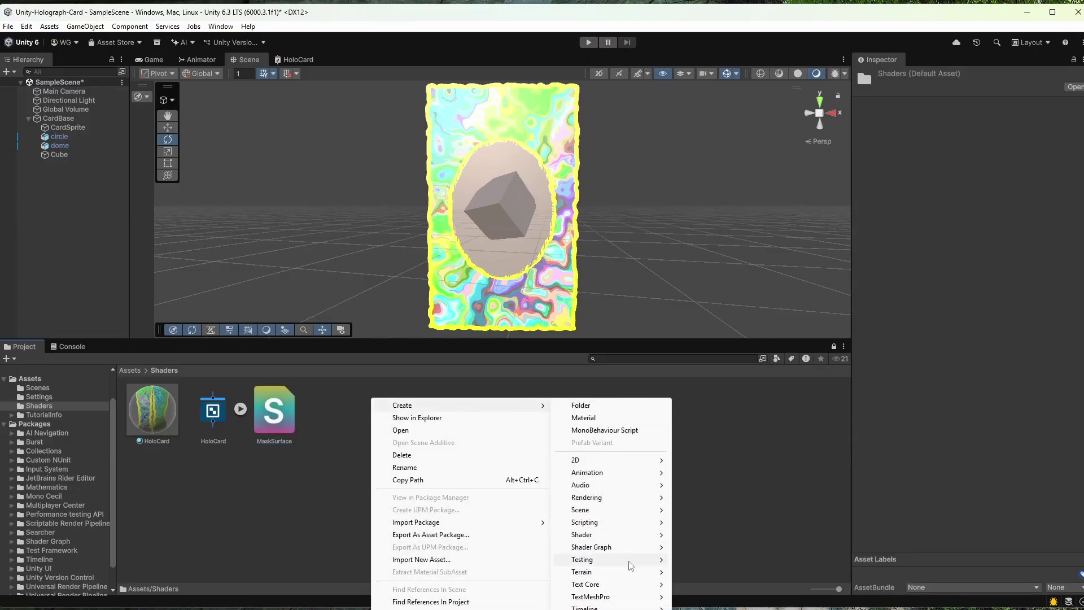
{"action": "mouse_move", "coordinate": [617, 537]}
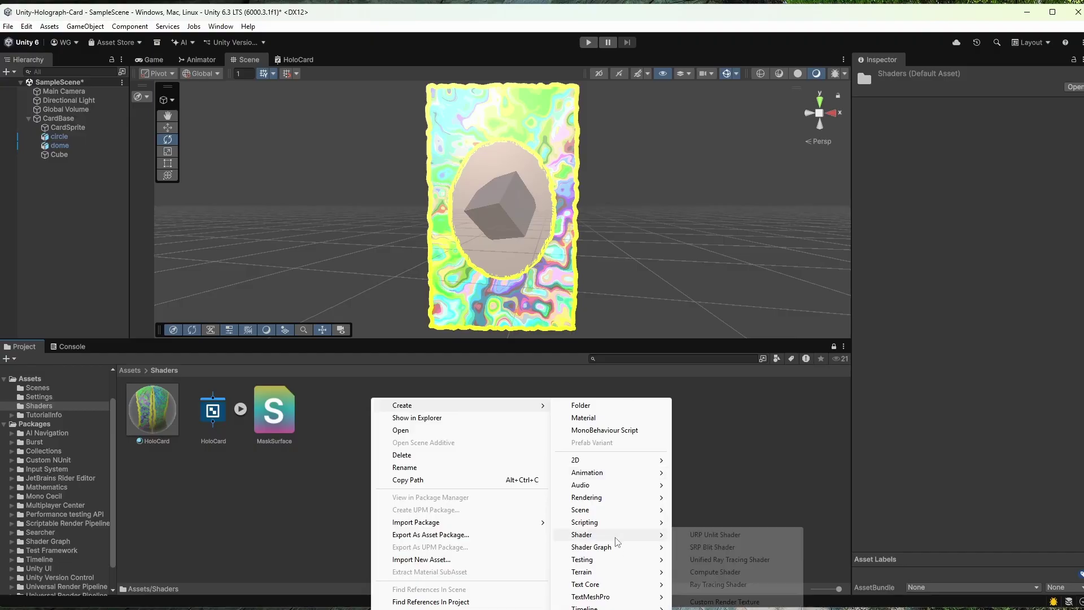
{"action": "left_click", "coordinate": [749, 537]}
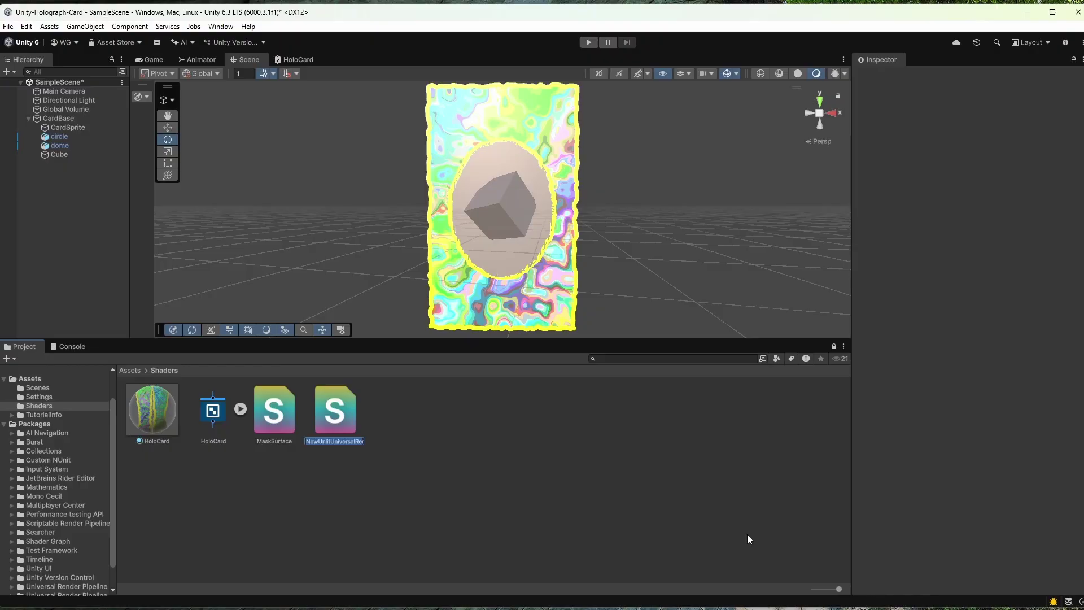
{"action": "type", "text": "HologramSurface"}
{"action": "key", "text": "Return"}
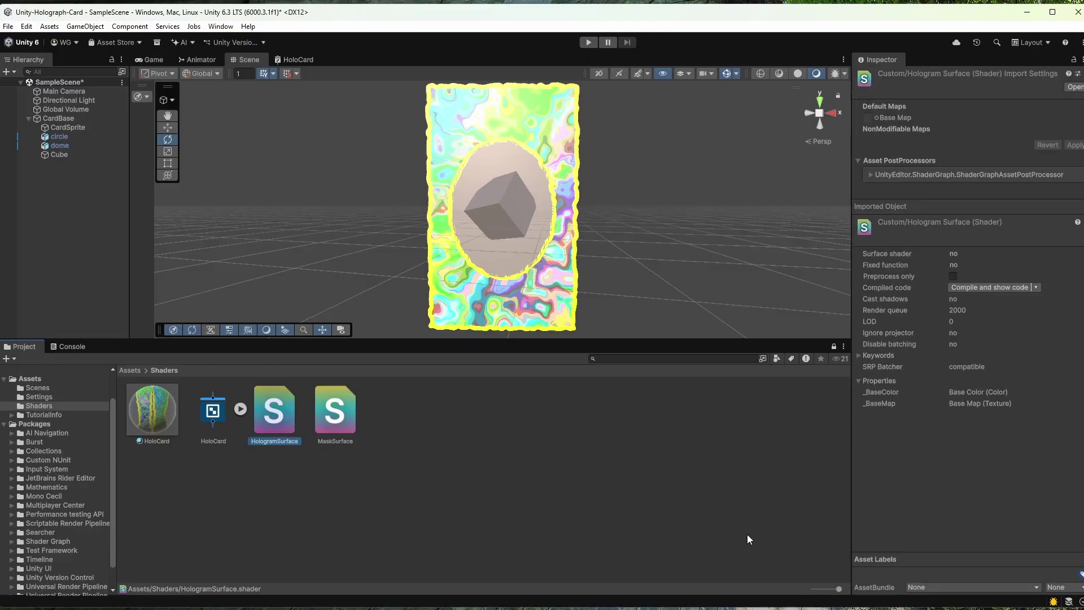
{"action": "left_click", "coordinate": [388, 425]}
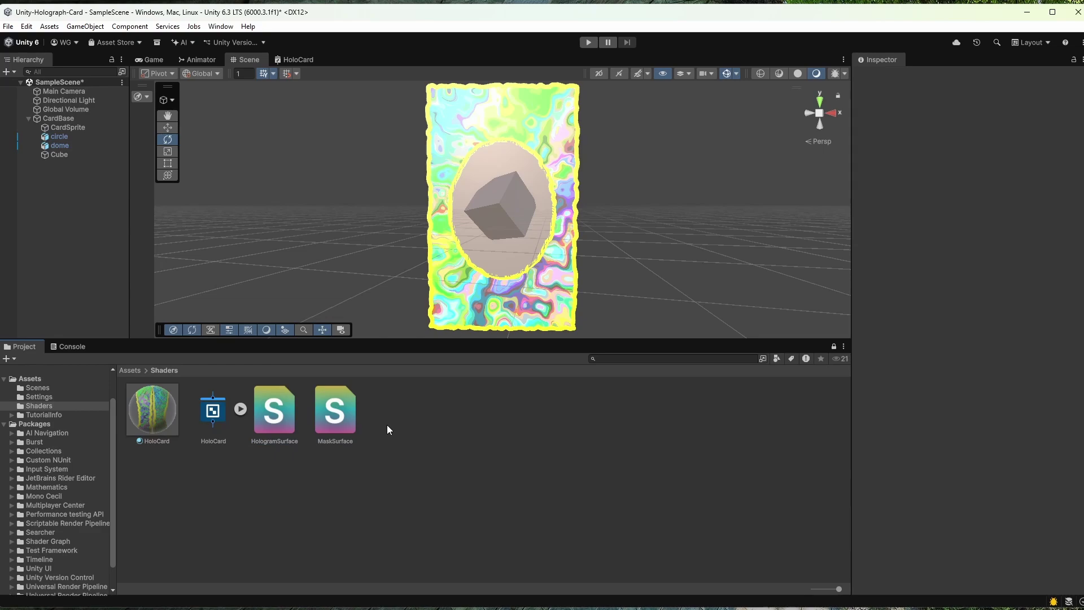
Open the new shaders in Visual Studio Code and delete the template code inside MaskSurface's Pass block
{"action": "right_click", "coordinate": [274, 418]}
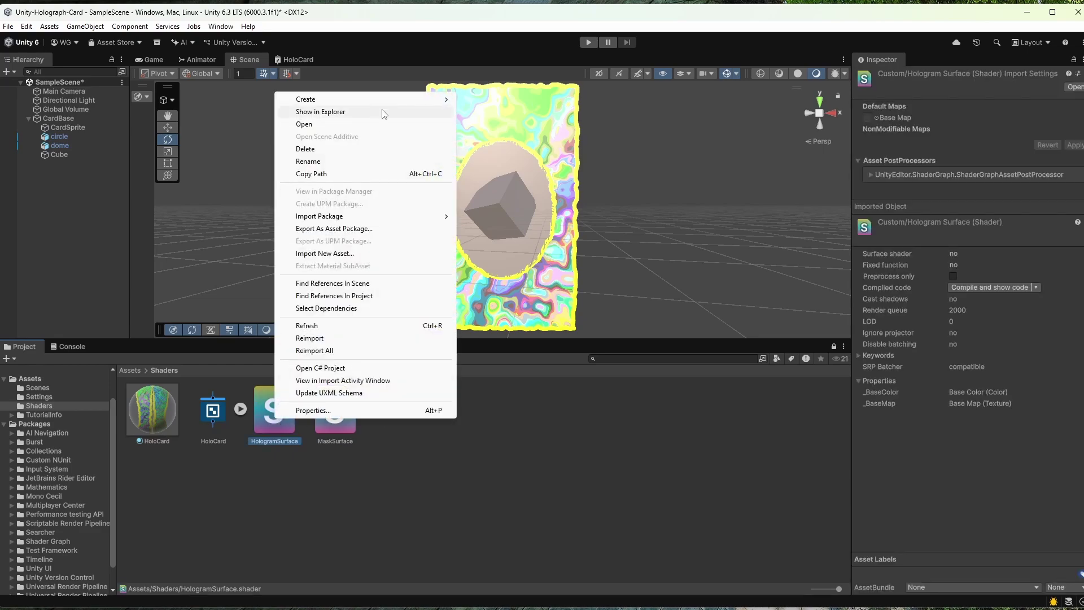
{"action": "left_click", "coordinate": [381, 124]}
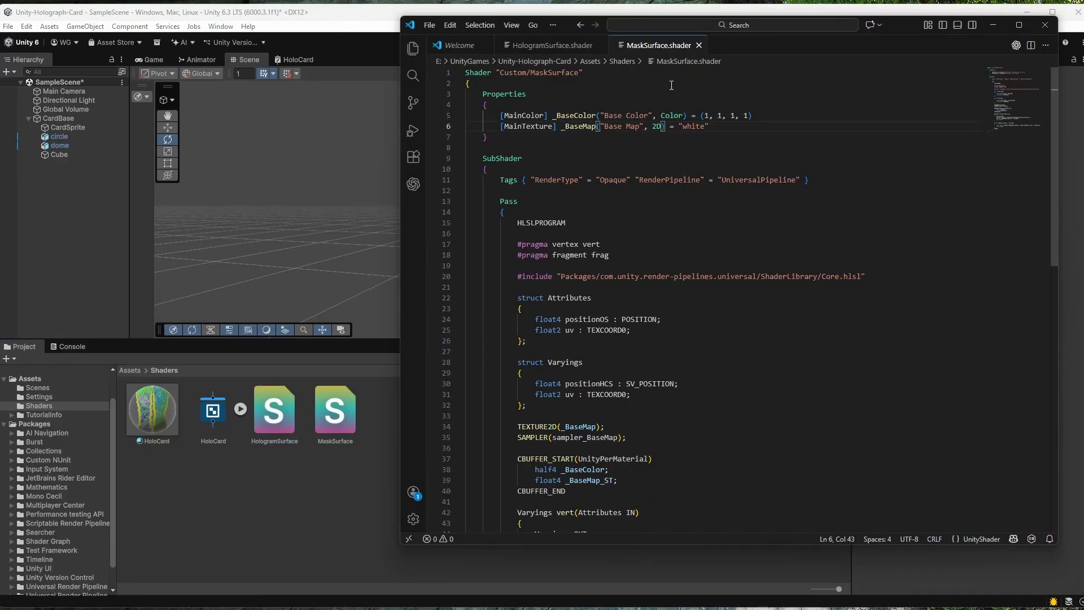
{"action": "left_click_drag", "start_coordinate": [500, 180], "coordinate": [691, 351]}
{"action": "key", "text": "BackSpace"}
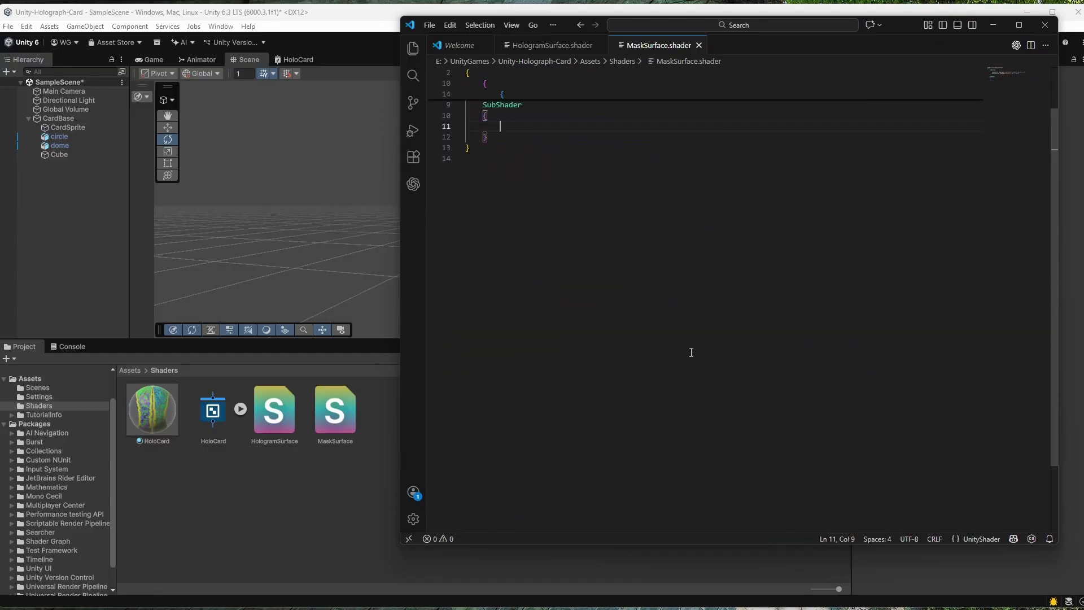
Enlarge the editor text and delete the whole Properties block from MaskSurface.shader
{"action": "key", "text": "ctrl+equal"}
{"action": "key", "text": "ctrl+equal"}
{"action": "left_click", "coordinate": [551, 187]}
{"action": "left_click_drag", "start_coordinate": [551, 186], "coordinate": [491, 128]}
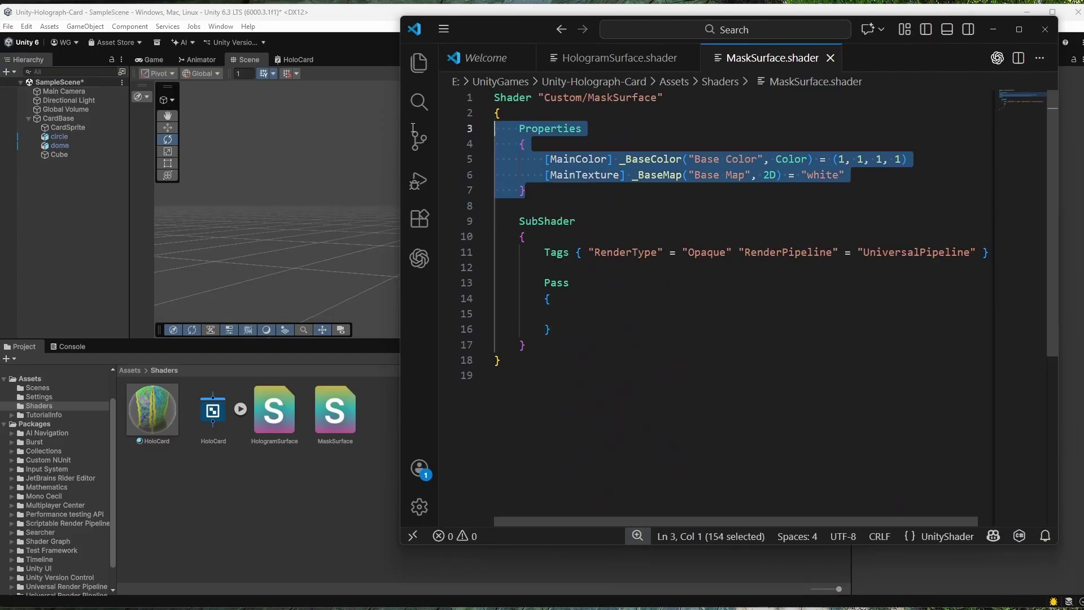
{"action": "key", "text": "Delete"}
{"action": "key", "text": "Delete"}
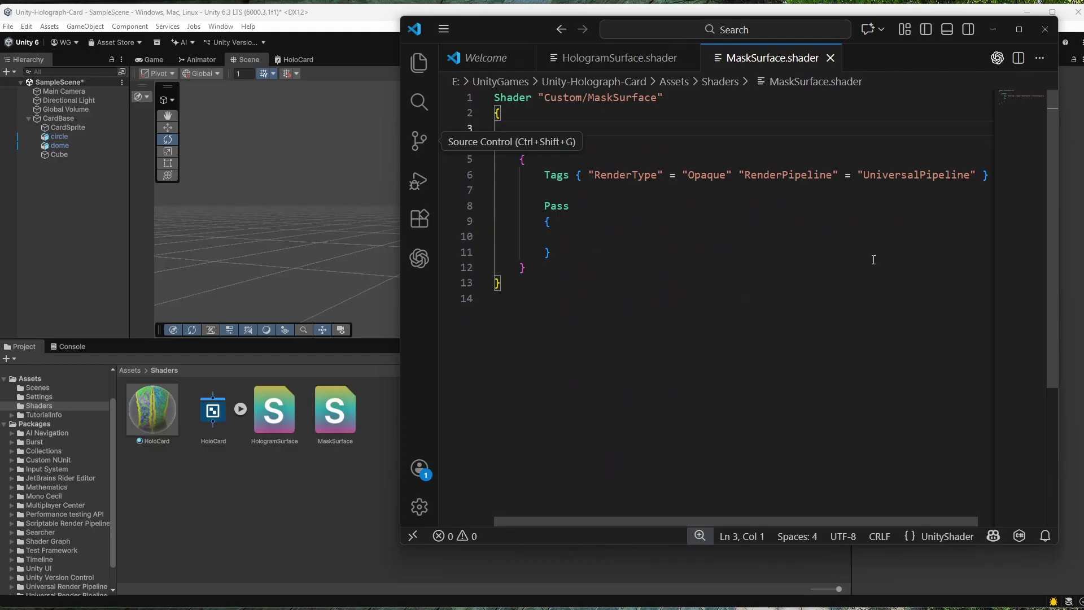
Put the RenderPipeline tag on its own line, aligned beneath the RenderType tag in the SubShader's Tags block
{"action": "left_click", "coordinate": [689, 235]}
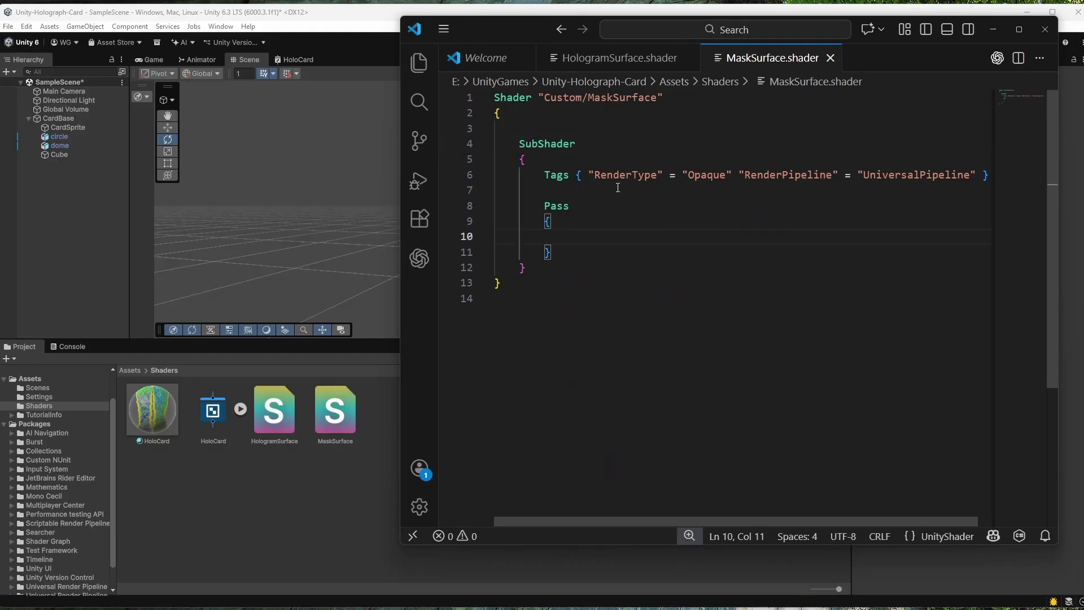
{"action": "left_click", "coordinate": [989, 175]}
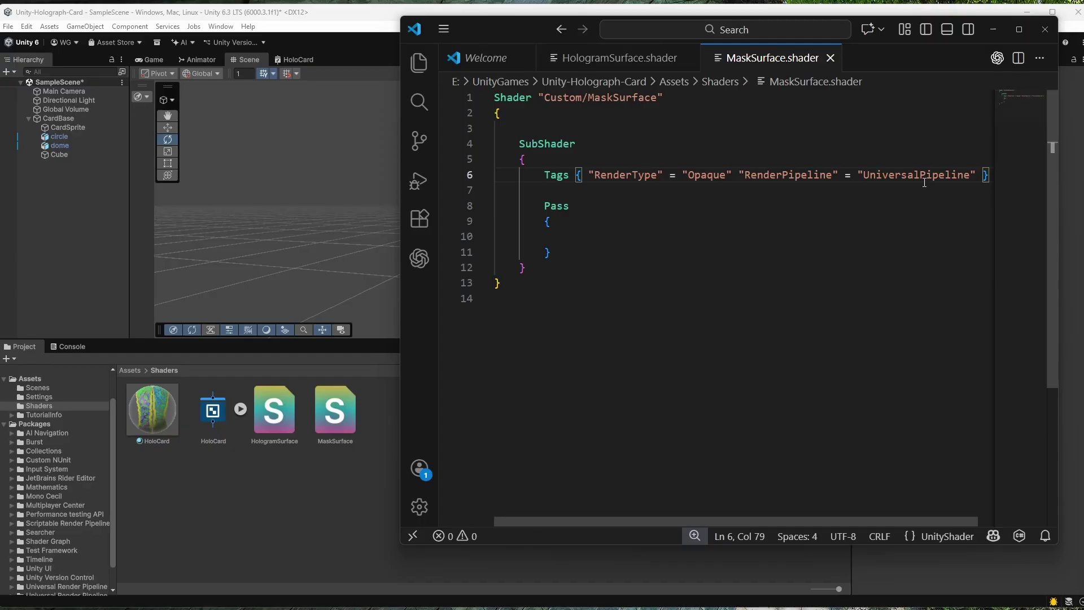
{"action": "left_click", "coordinate": [733, 178]}
{"action": "key", "text": "Return"}
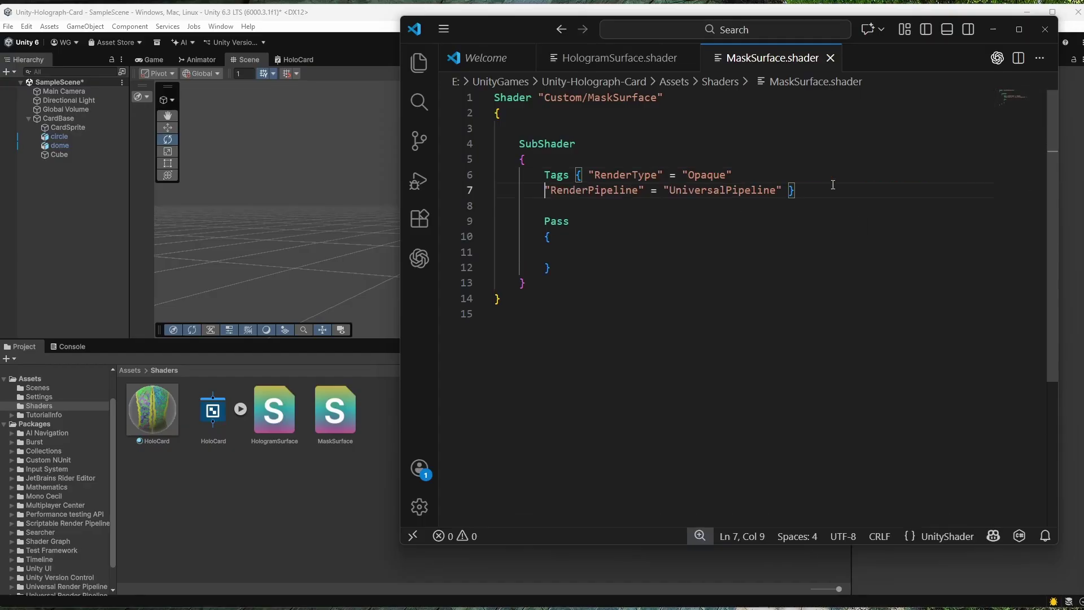
{"action": "key", "text": "Tab"}
{"action": "key", "text": "Tab"}
{"action": "key", "text": "Up"}
{"action": "key", "text": "Left"}
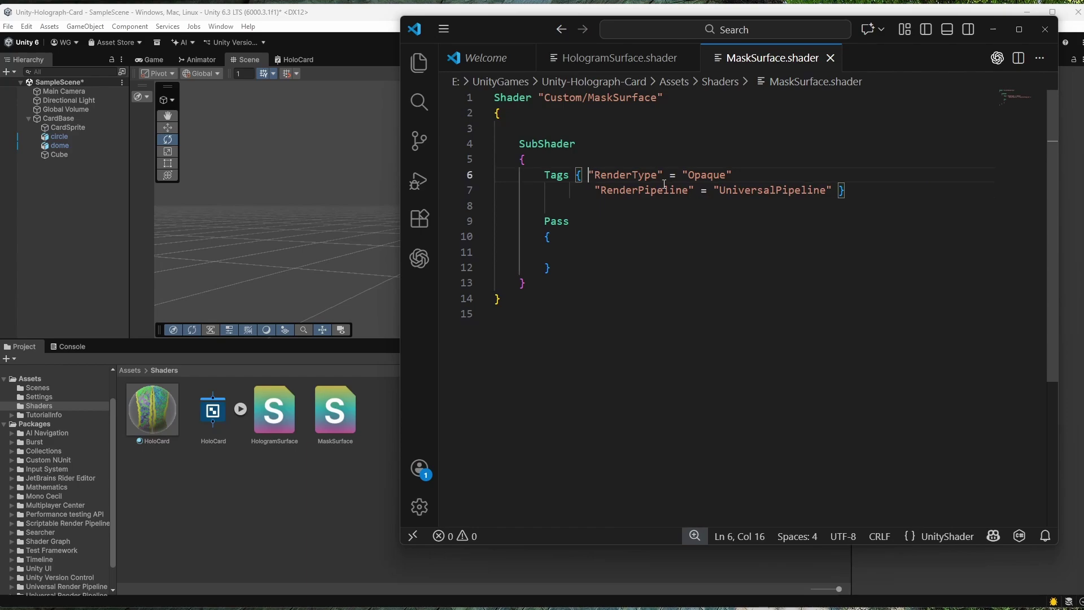
Add the tag "Queue" = "Geomtry-1" below RenderPipeline, with the Tags block's closing brace on its own line
{"action": "left_click", "coordinate": [878, 186]}
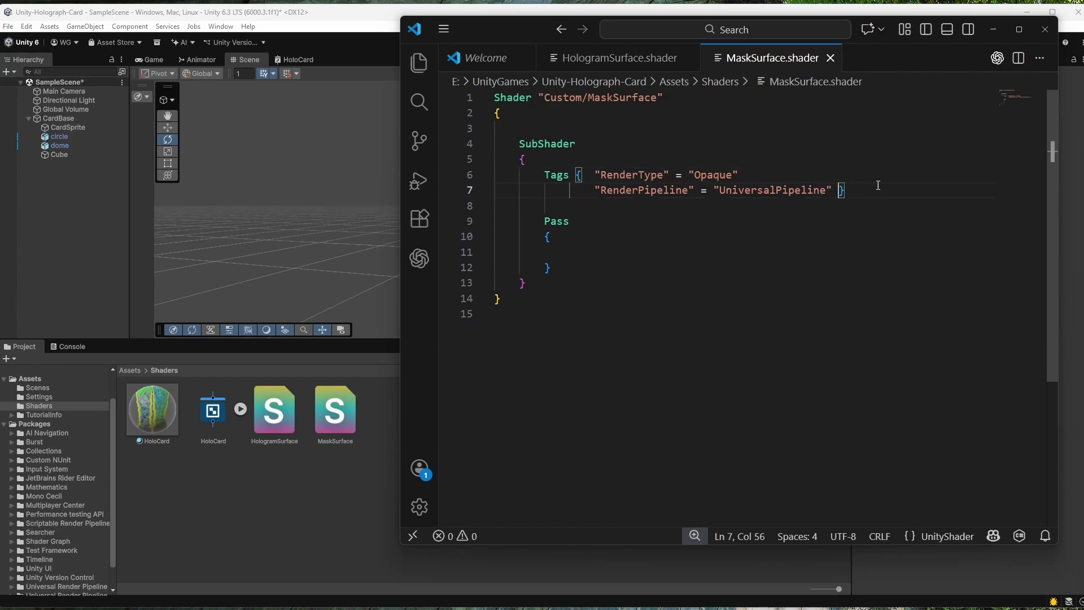
{"action": "key", "text": "Return"}
{"action": "key", "text": "Return"}
{"action": "key", "text": "Up"}
{"action": "key", "text": "Tab"}
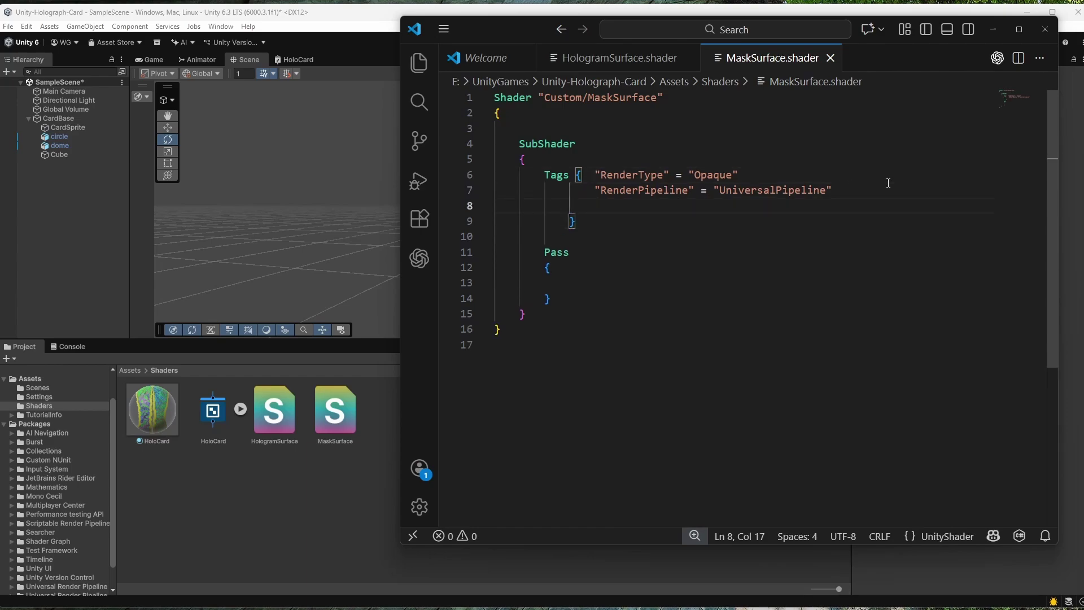
{"action": "type", "text": "\"QUE"}
{"action": "key", "text": "BackSpace"}
{"action": "key", "text": "BackSpace"}
{"action": "type", "text": "ueue\" = \"Geo"}
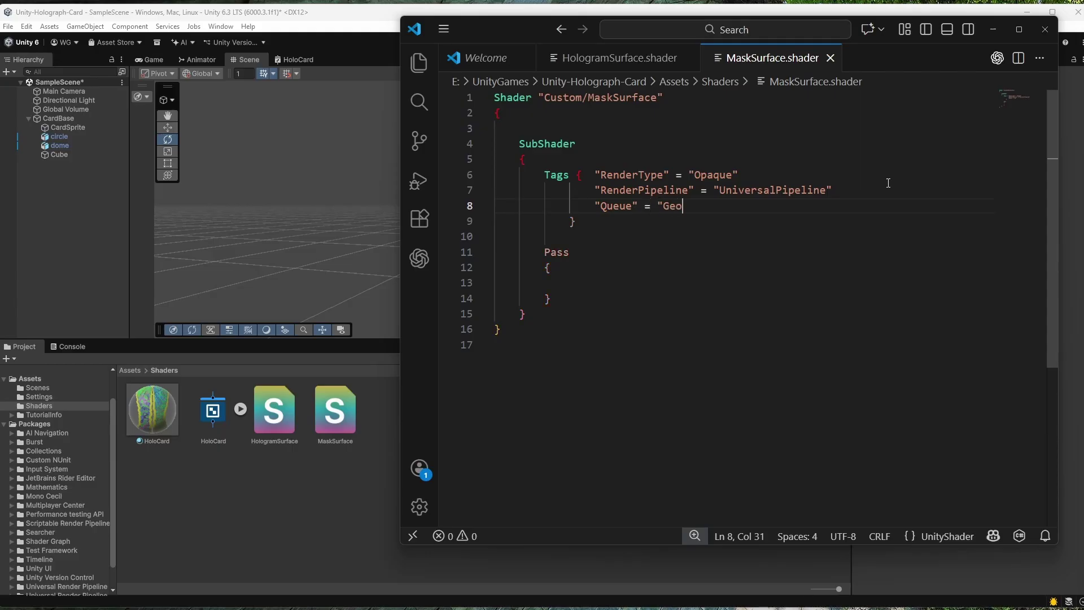
{"action": "type", "text": "mtry-1\""}
Add the render states ZWrite Off, ZTest Always and ColorMask 0 inside the Pass block, each on its own line
{"action": "key", "text": "Down"}
{"action": "key", "text": "Down"}
{"action": "key", "text": "Down"}
{"action": "key", "text": "Down"}
{"action": "key", "text": "Down"}
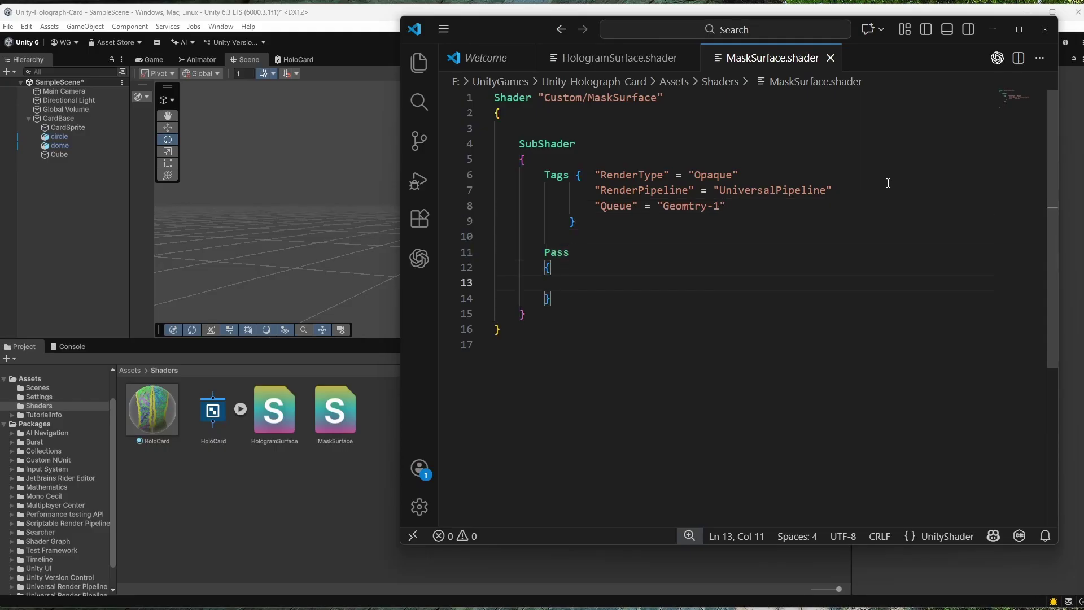
{"action": "key", "text": "Tab"}
{"action": "type", "text": "ZWrite Off"}
{"action": "key", "text": "Return"}
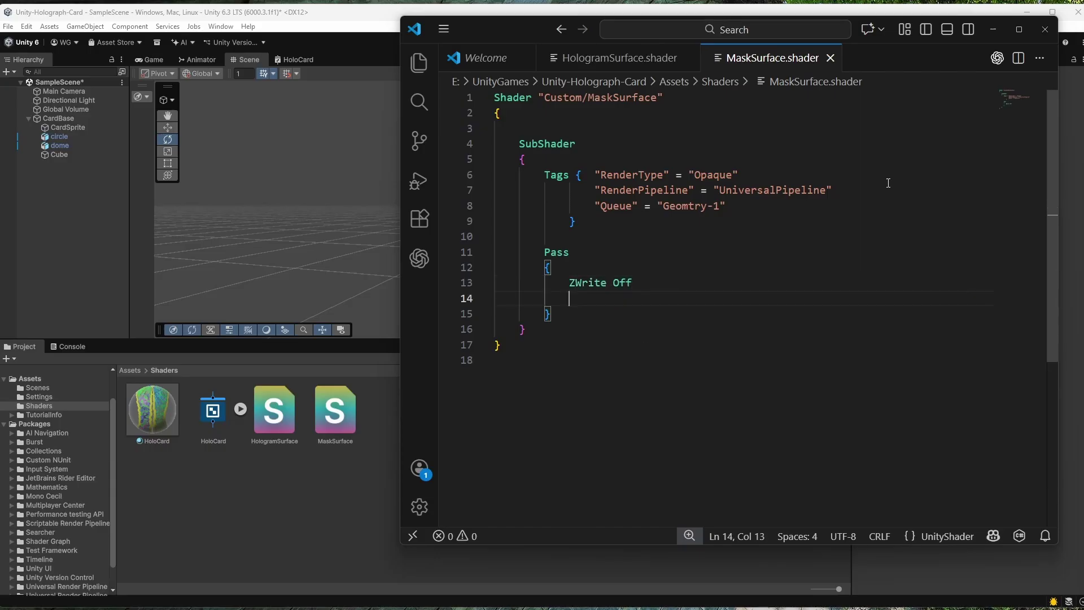
{"action": "type", "text": "ZTest Always"}
{"action": "key", "text": "Return"}
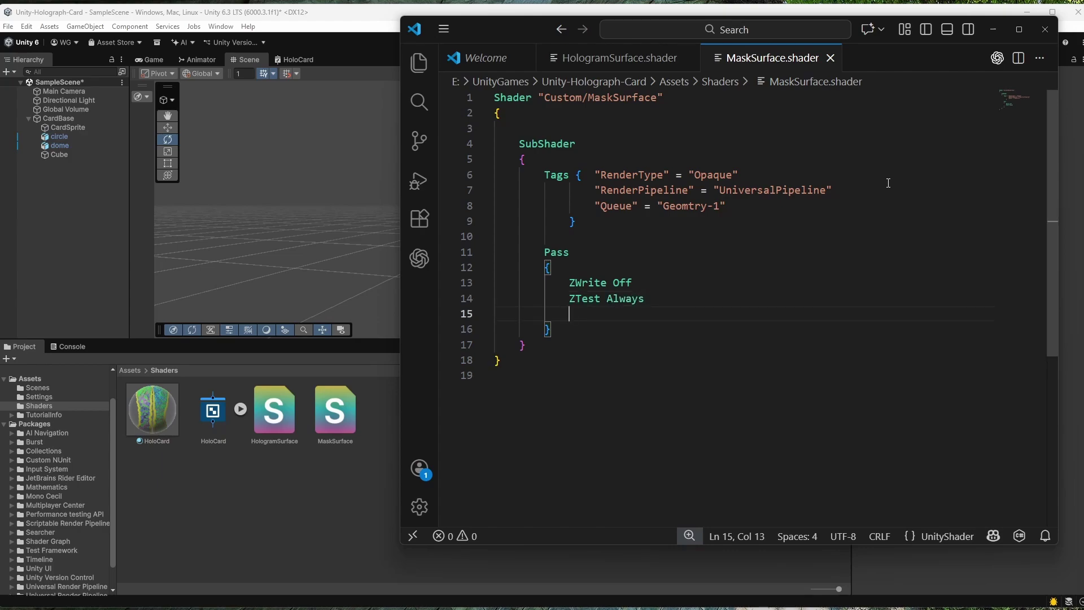
{"action": "type", "text": "Color"}
{"action": "key", "text": "BackSpace"}
{"action": "type", "text": "Mask 0"}
{"action": "key", "text": "Return"}
{"action": "key", "text": "Return"}
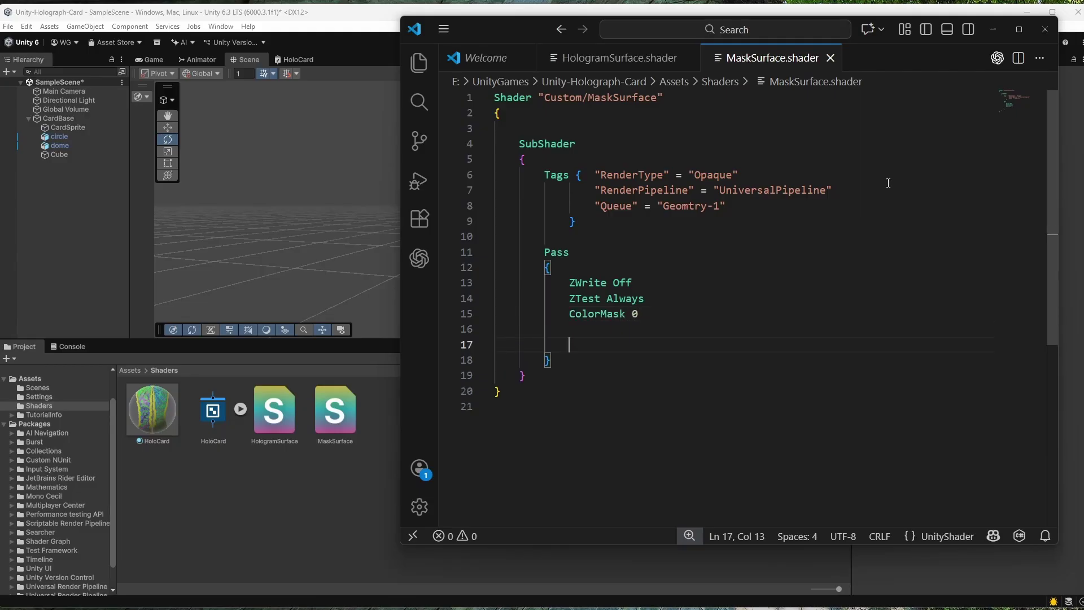
Add a Stencil block with the reference value Ref 1 below the ColorMask line
{"action": "type", "text": "Stencil"}
{"action": "key", "text": "Return"}
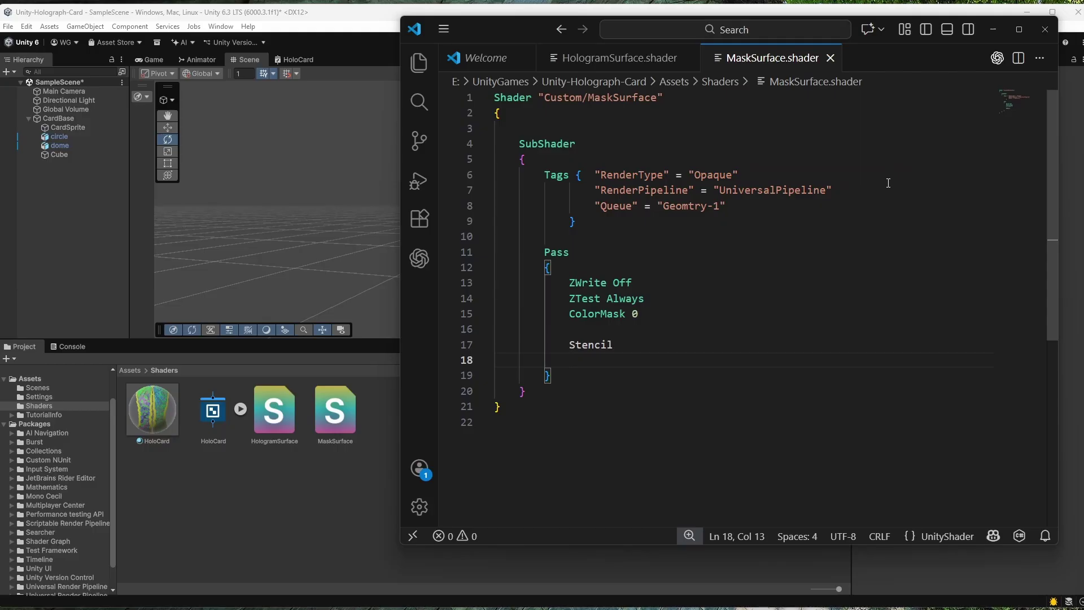
{"action": "type", "text": "{"}
{"action": "key", "text": "Return"}
{"action": "type", "text": "Re"}
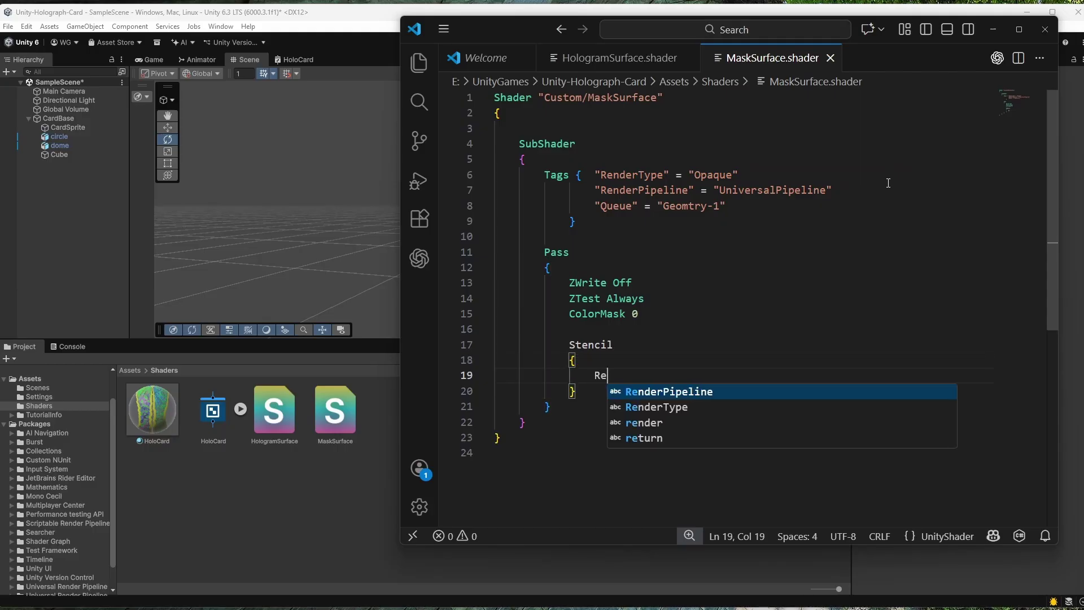
{"action": "type", "text": "f 1"}
{"action": "key", "text": "Return"}
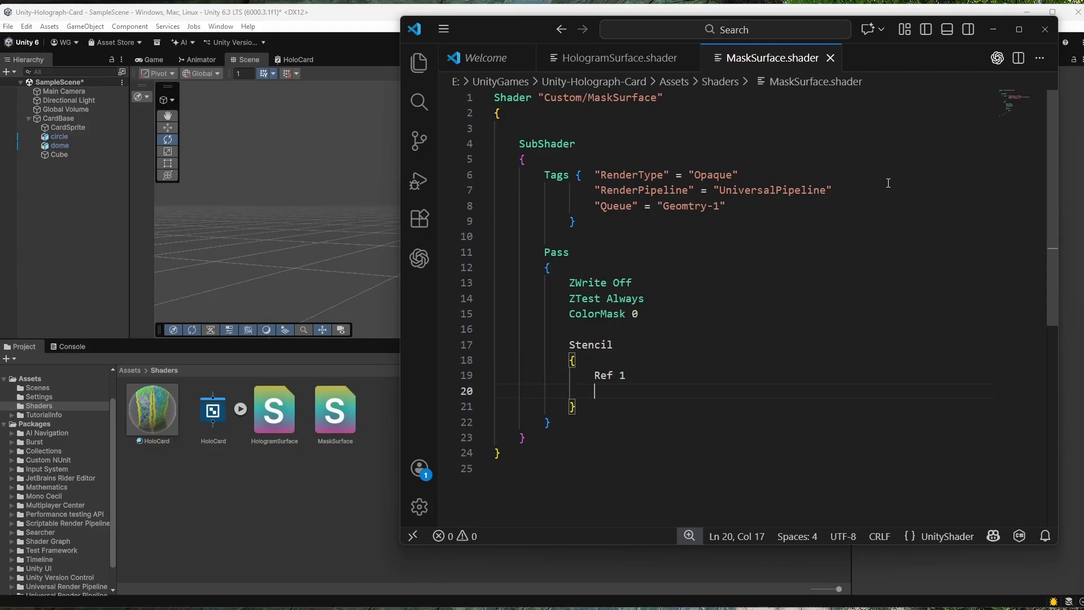
Complete the Stencil block in MaskSurface.shader with Comp Always and Pass Replace on separate lines below Ref 1
{"action": "type", "text": "Comp Alw"}
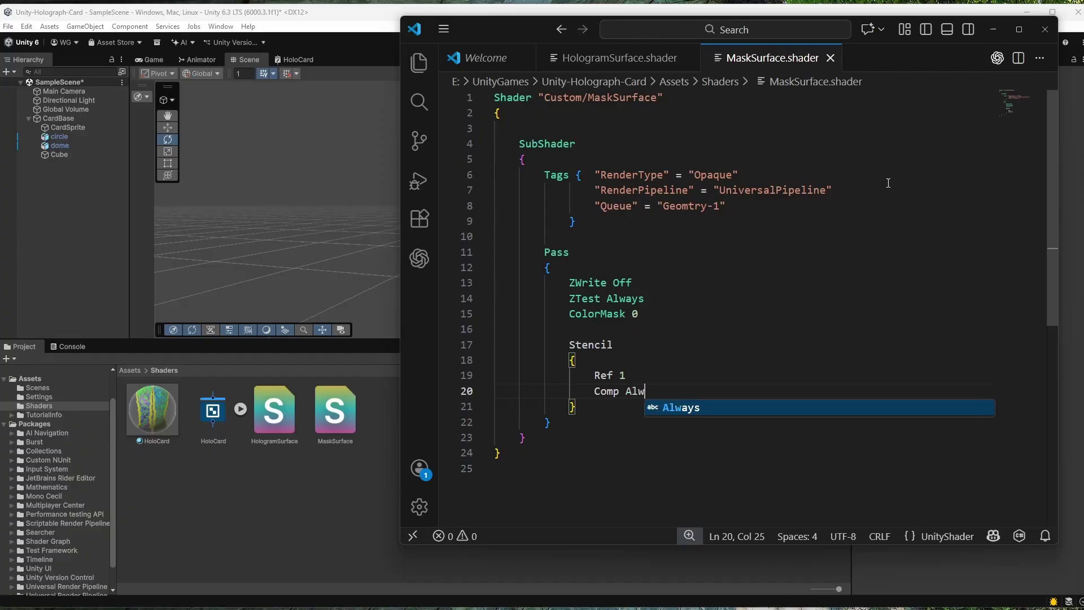
{"action": "type", "text": "aysPa"}
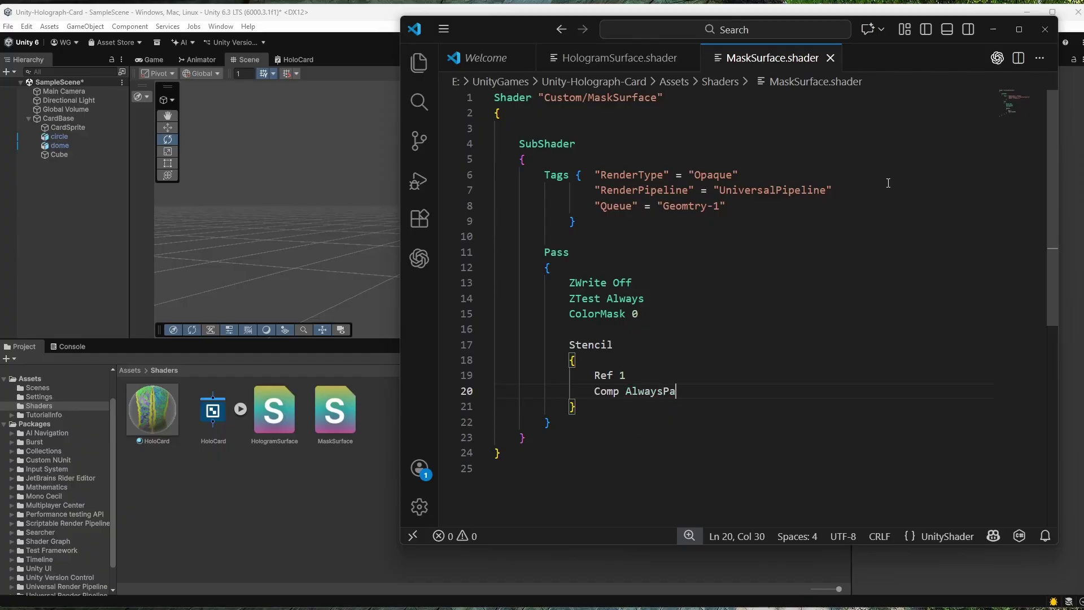
{"action": "key", "text": "BackSpace"}
{"action": "key", "text": "BackSpace"}
{"action": "key", "text": "Return"}
{"action": "type", "text": "Pass "}
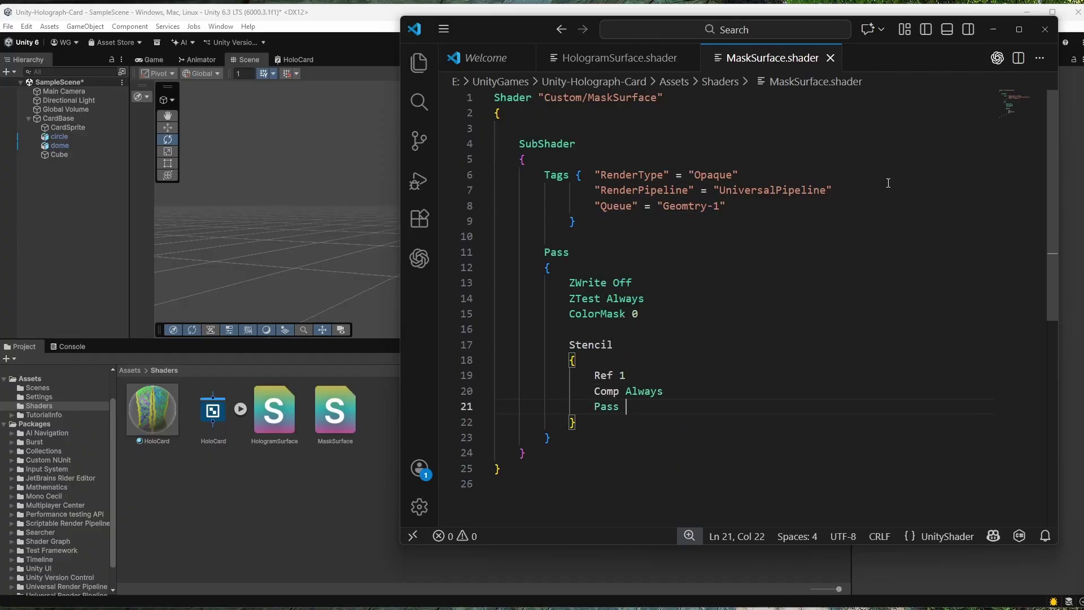
{"action": "type", "text": "Replace"}
{"action": "left_click", "coordinate": [689, 429]}
In HologramSurface.shader, add a Stencil block with Ref 1 at the start of the Pass, above HLSLPROGRAM
{"action": "key", "text": "ctrl+Tab"}
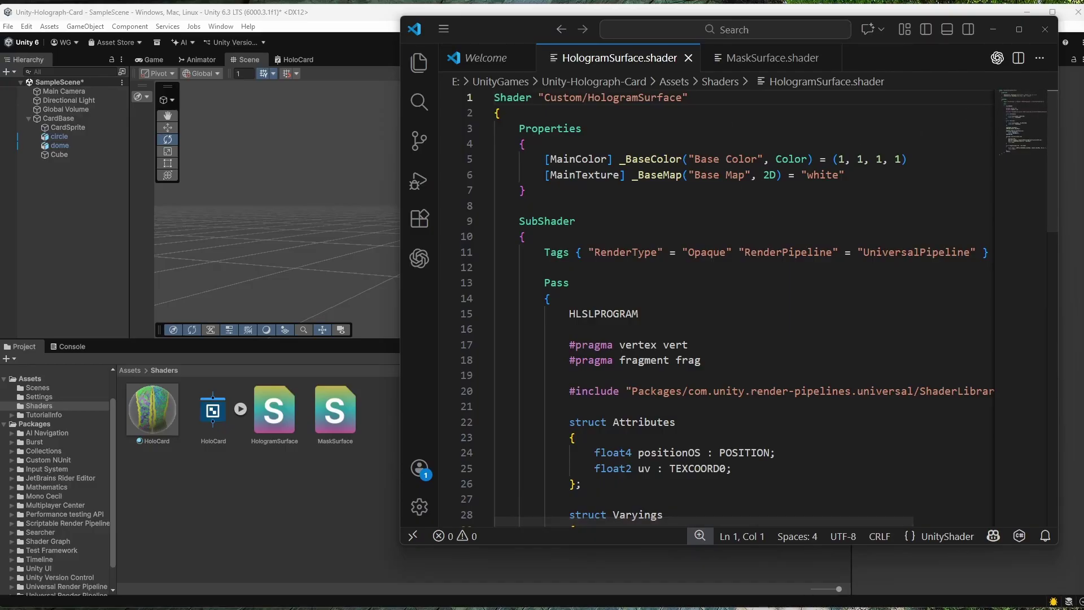
{"action": "scroll", "coordinate": [849, 207], "scroll_direction": "down", "scroll_amount": 9}
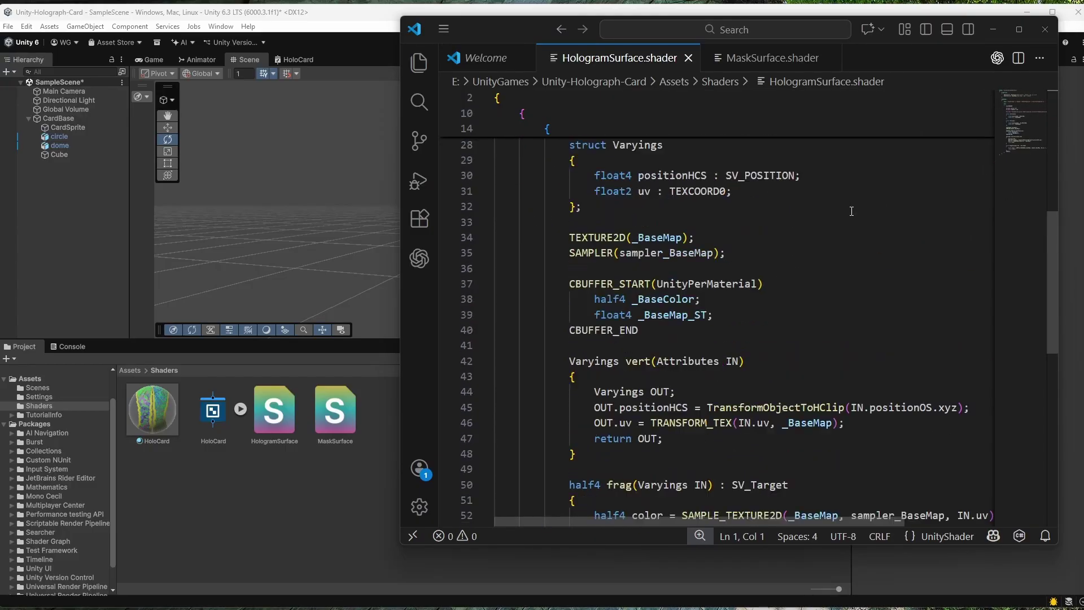
{"action": "scroll", "coordinate": [851, 210], "scroll_direction": "up", "scroll_amount": 9}
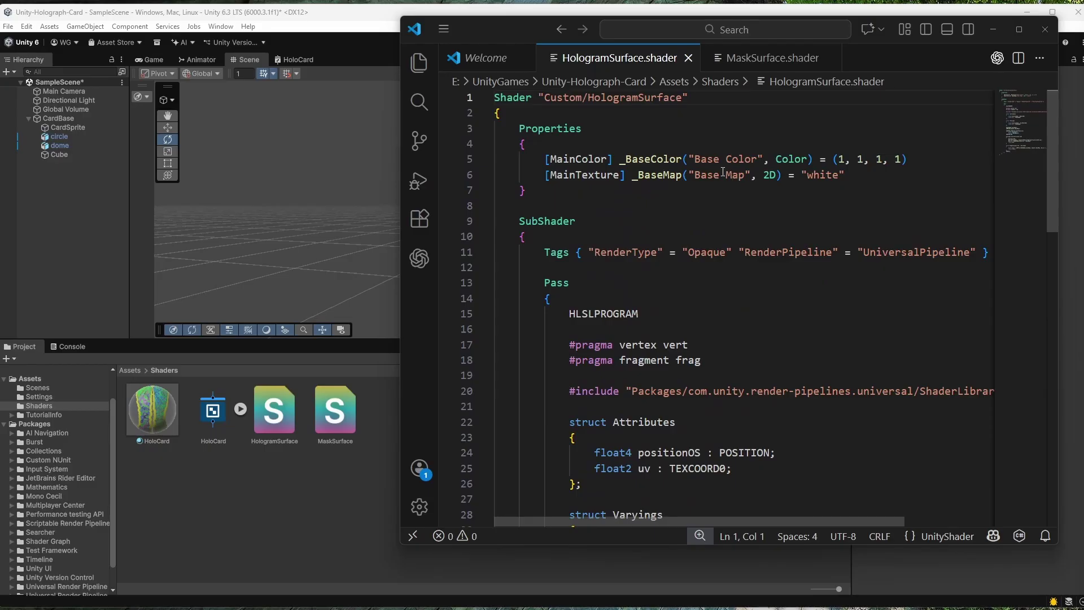
{"action": "left_click", "coordinate": [739, 130]}
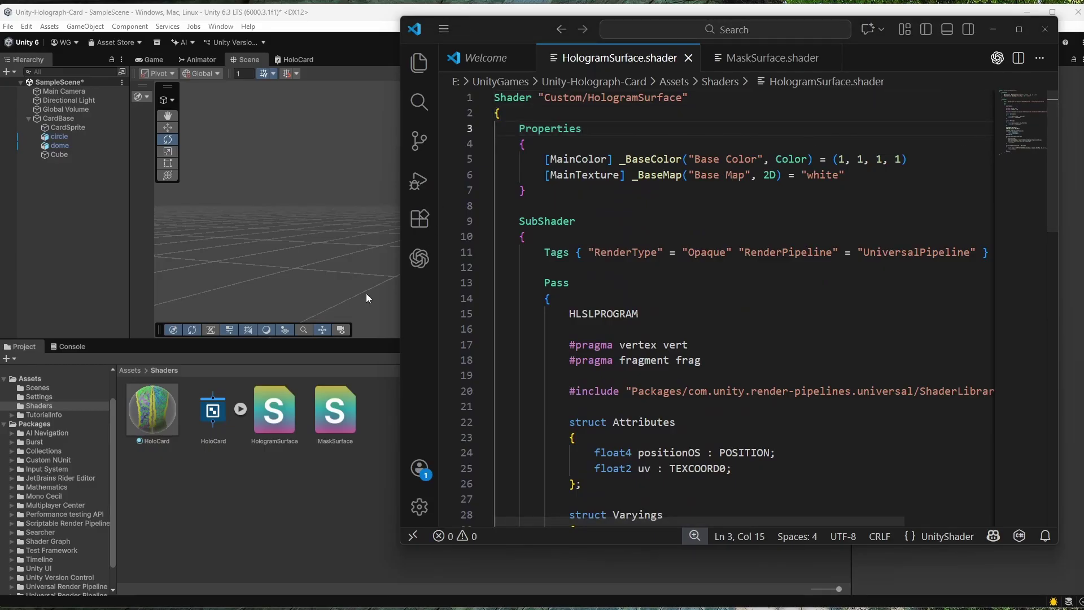
{"action": "left_click", "coordinate": [627, 111]}
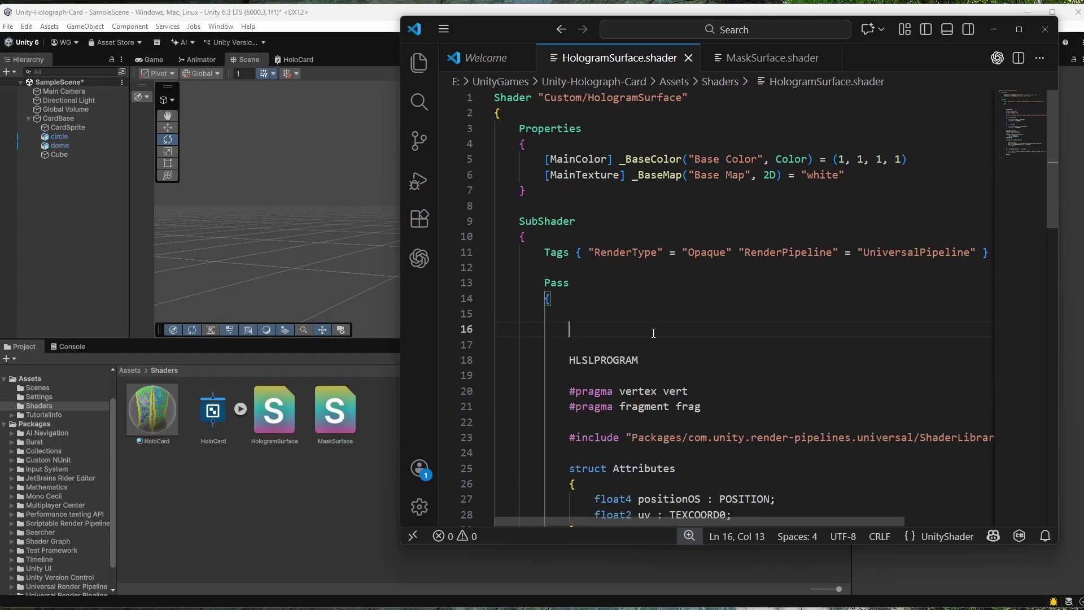
{"action": "type", "text": "Stenvil"}
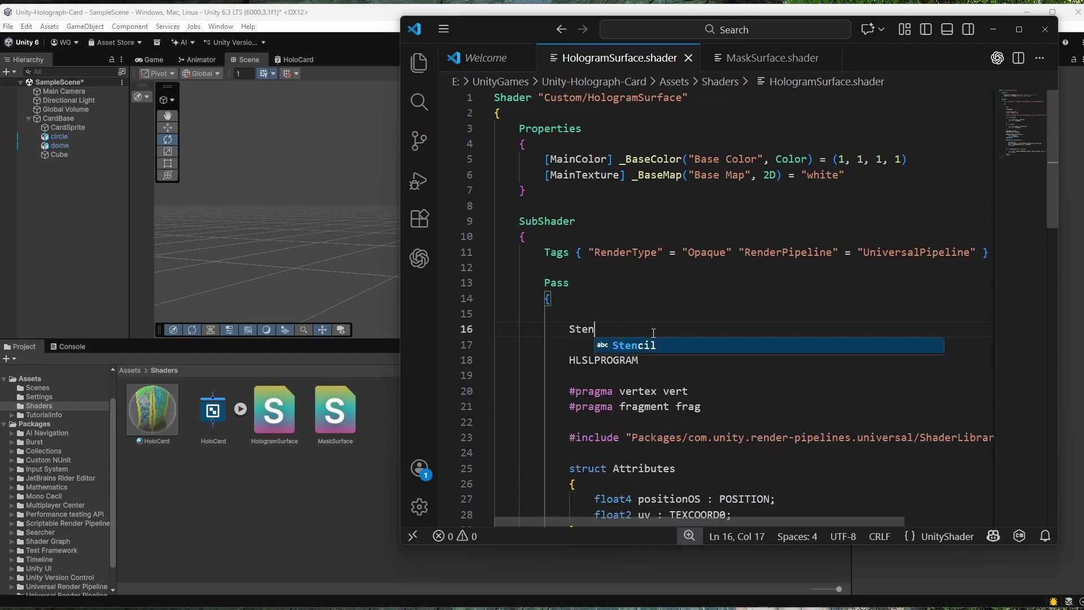
{"action": "key", "text": "BackSpace"}
{"action": "key", "text": "BackSpace"}
{"action": "key", "text": "BackSpace"}
{"action": "key", "text": "BackSpace"}
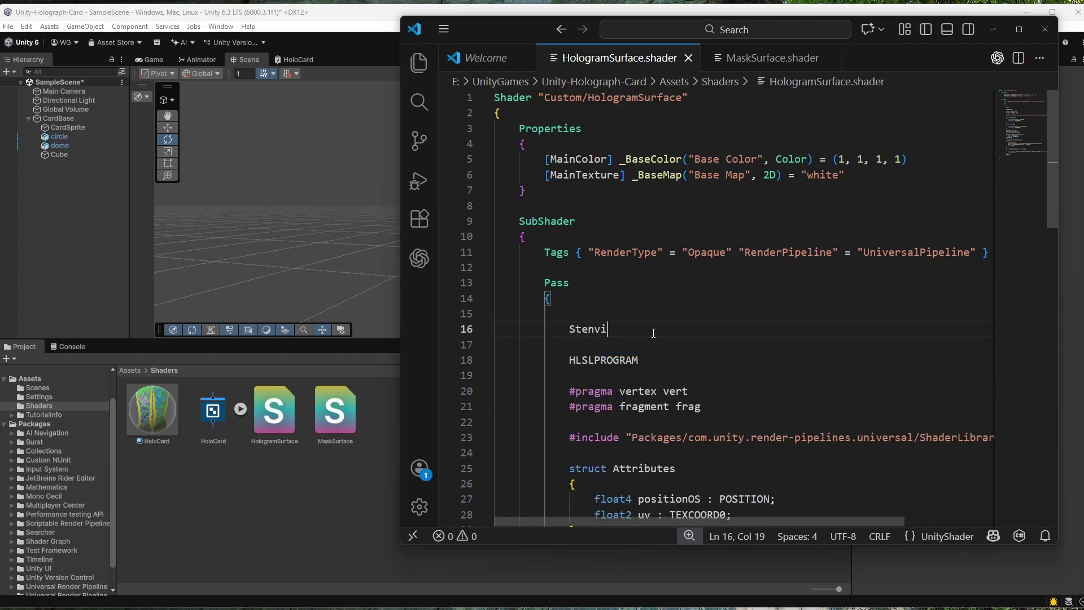
{"action": "key", "text": "BackSpace"}
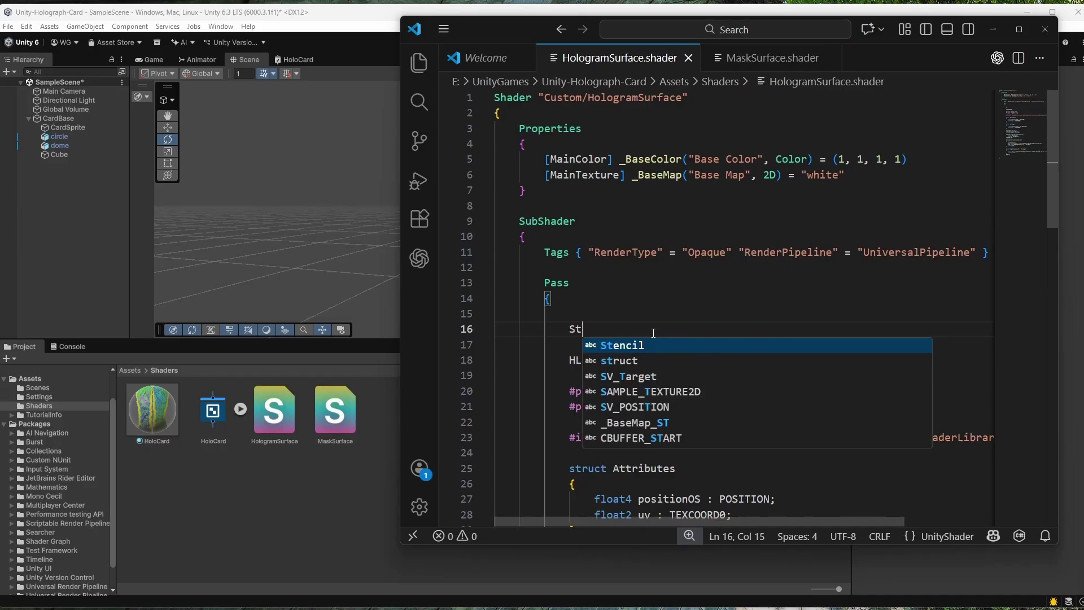
{"action": "type", "text": "encil"}
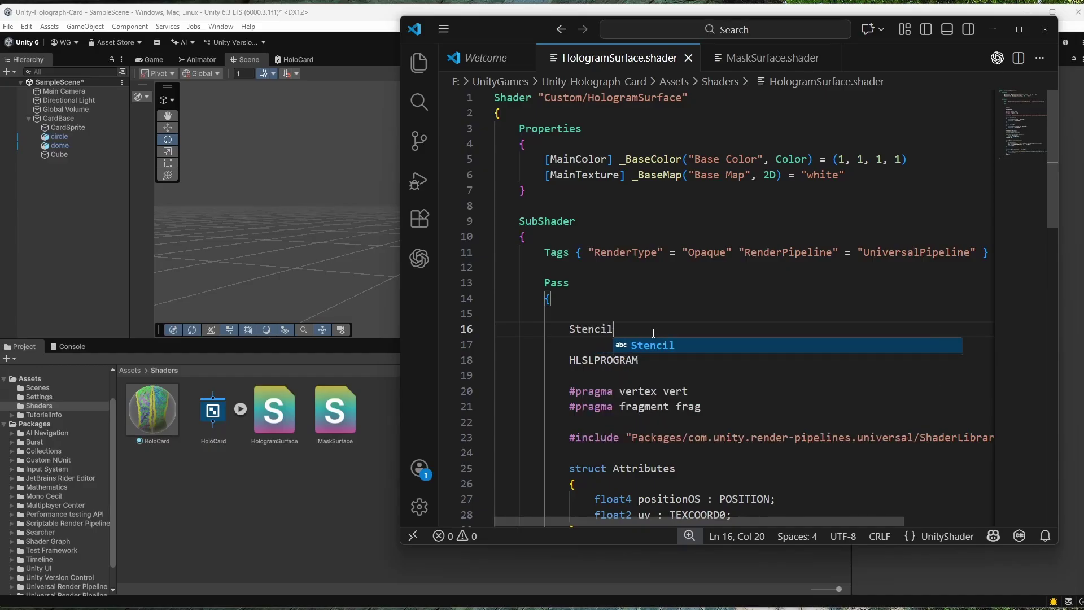
{"action": "key", "text": "Escape"}
{"action": "type", "text": "{"}
{"action": "key", "text": "Return"}
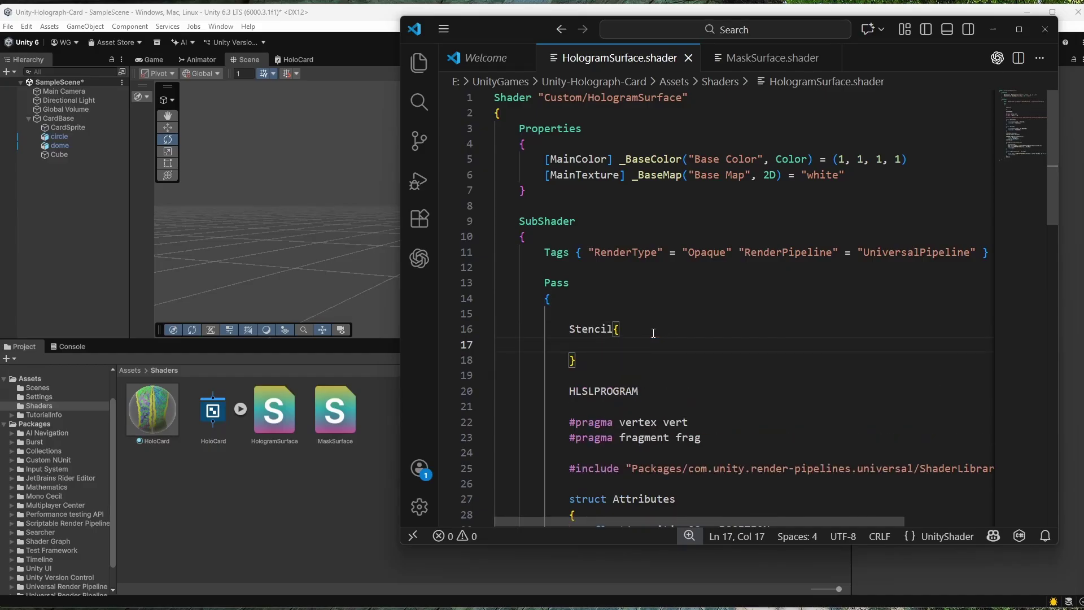
{"action": "type", "text": "Ref 1"}
{"action": "key", "text": "Return"}
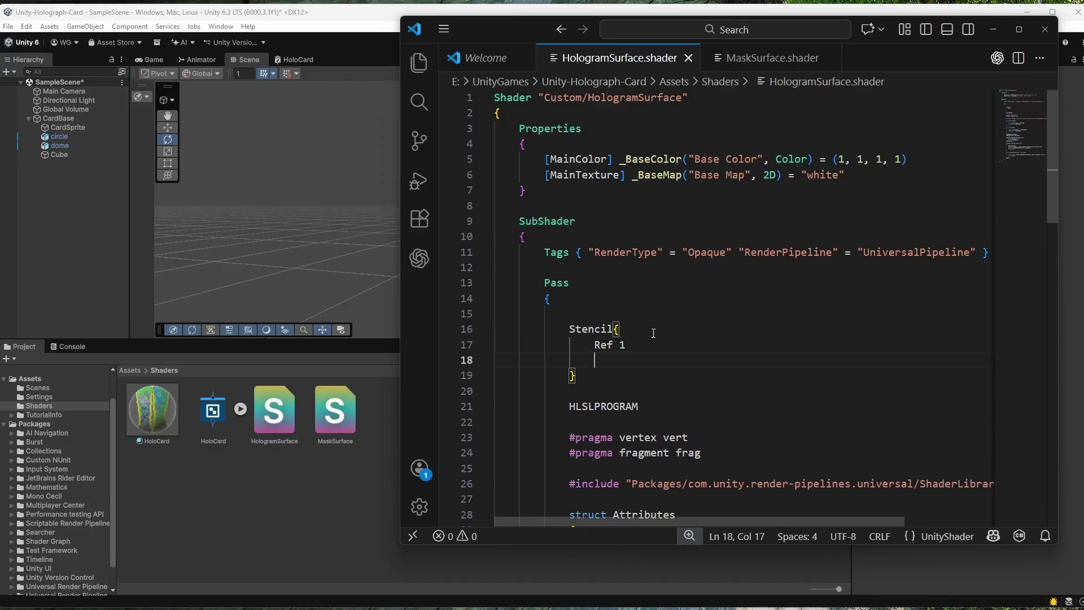
Add Comp Equal and Pass Keep on separate lines below Ref 1 in the HologramSurface Stencil block
{"action": "type", "text": "Compn"}
{"action": "key", "text": "BackSpace"}
{"action": "type", "text": "on"}
{"action": "left_click", "coordinate": [885, 175]}
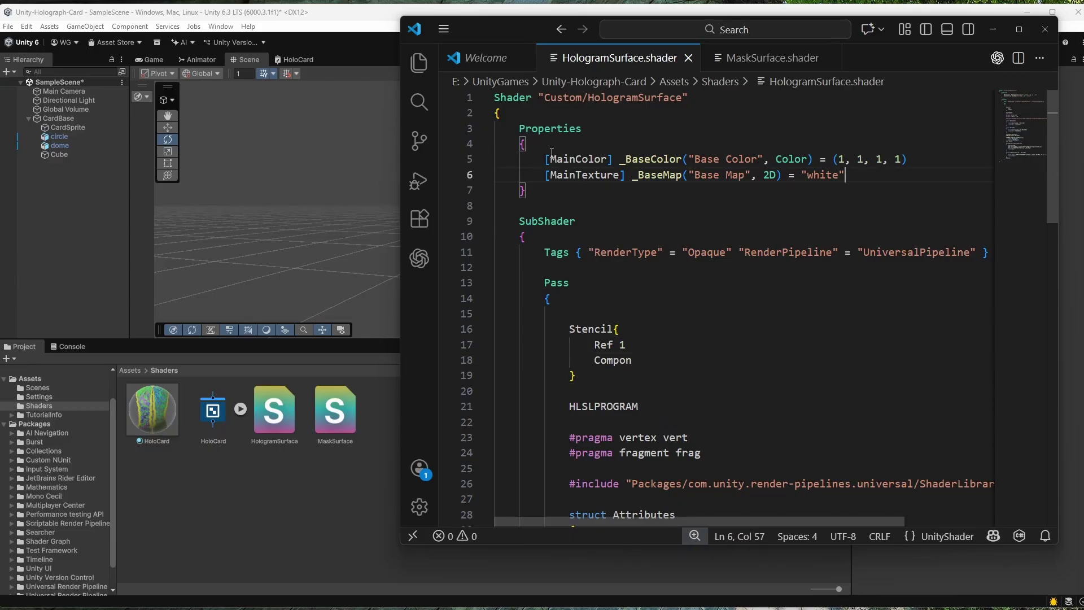
{"action": "left_click_drag", "start_coordinate": [539, 158], "coordinate": [845, 174]}
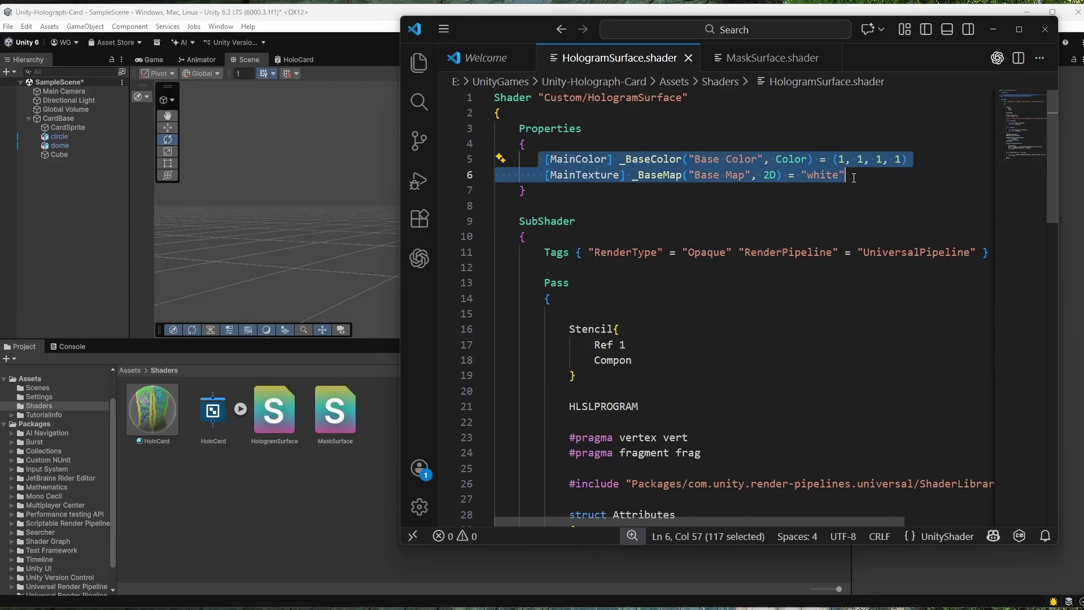
{"action": "left_click", "coordinate": [592, 344]}
{"action": "left_click", "coordinate": [676, 361]}
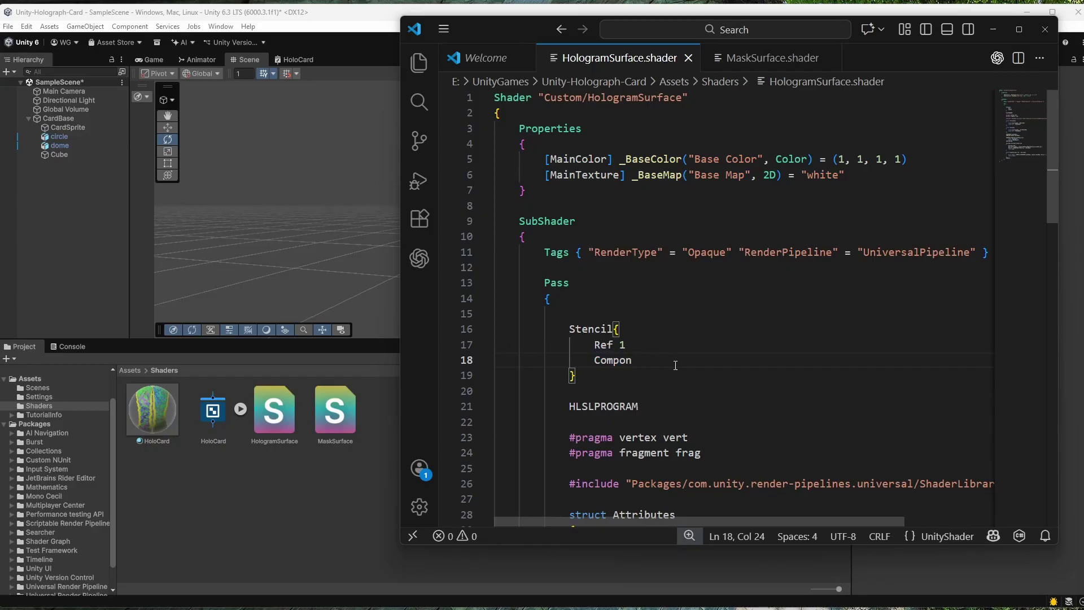
{"action": "key", "text": "BackSpace"}
{"action": "key", "text": "BackSpace"}
{"action": "key", "text": "BackSpace"}
{"action": "type", "text": "Equal"}
{"action": "key", "text": "Return"}
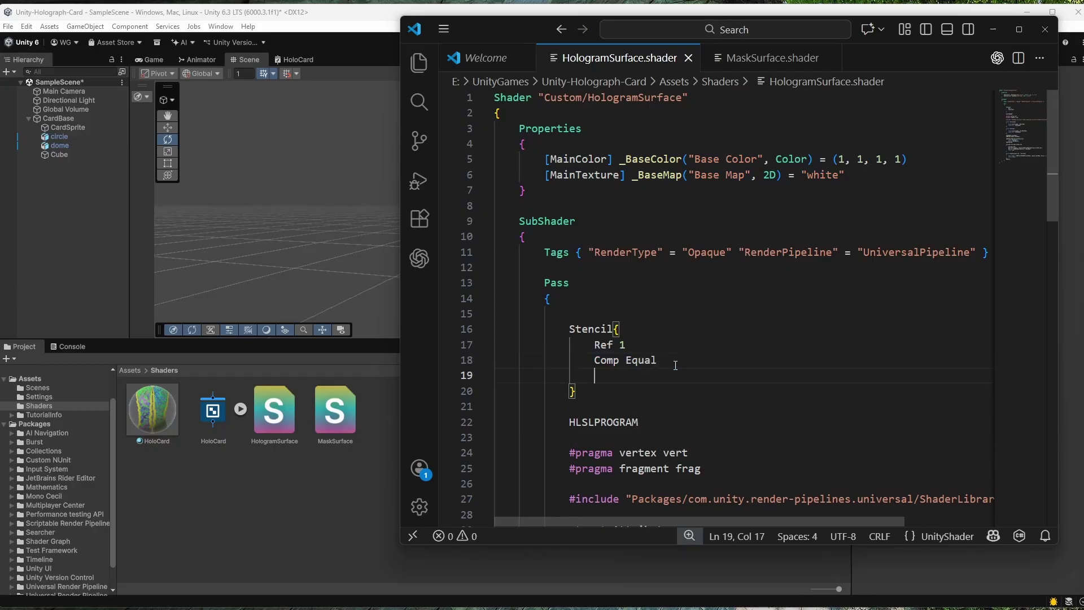
{"action": "type", "text": "Pass "}
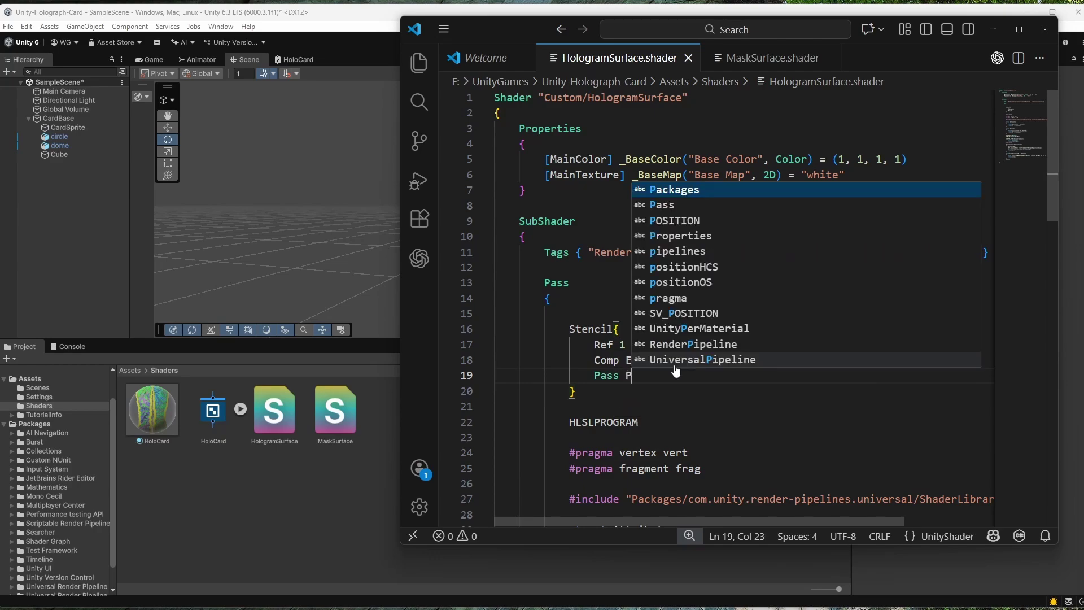
{"action": "type", "text": "Keep"}
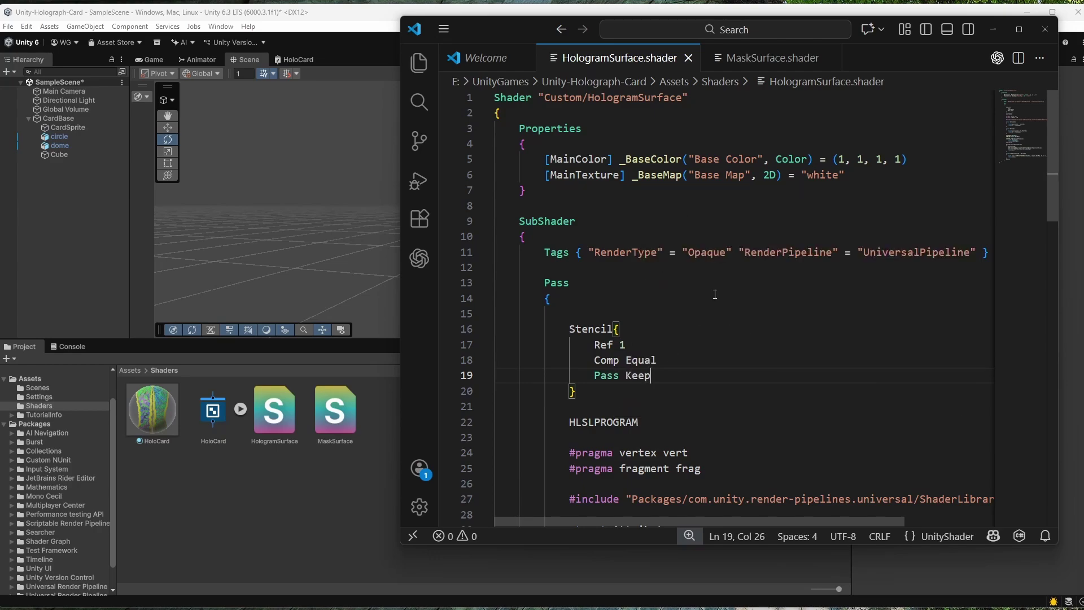
Compare the Ref, Comp and Pass settings in the Stencil blocks of MaskSurface.shader and HologramSurface.shader
{"action": "left_click", "coordinate": [783, 59]}
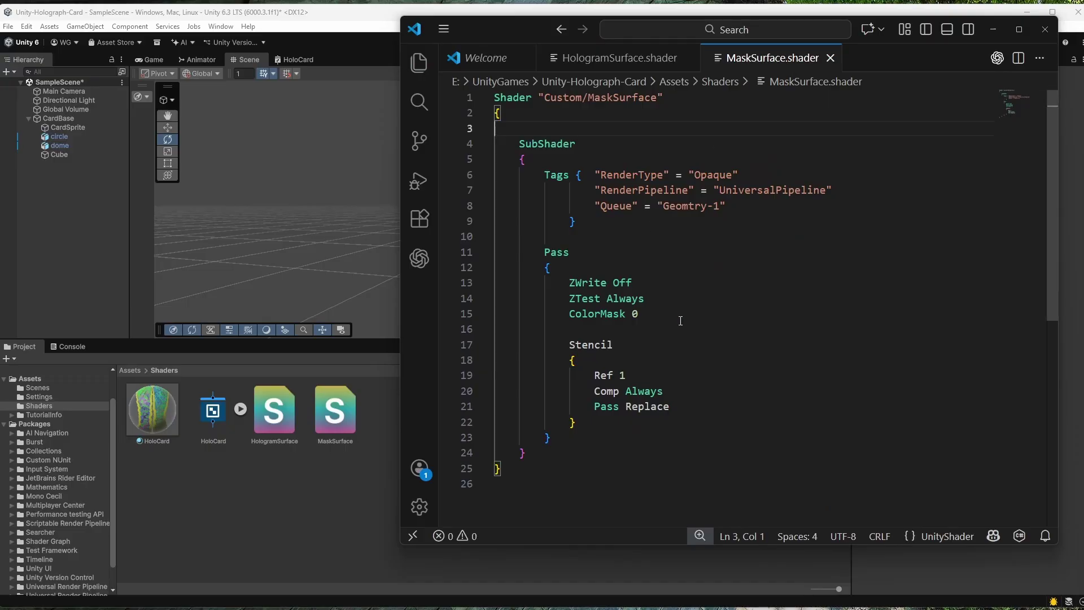
{"action": "left_click_drag", "start_coordinate": [690, 409], "coordinate": [656, 406]}
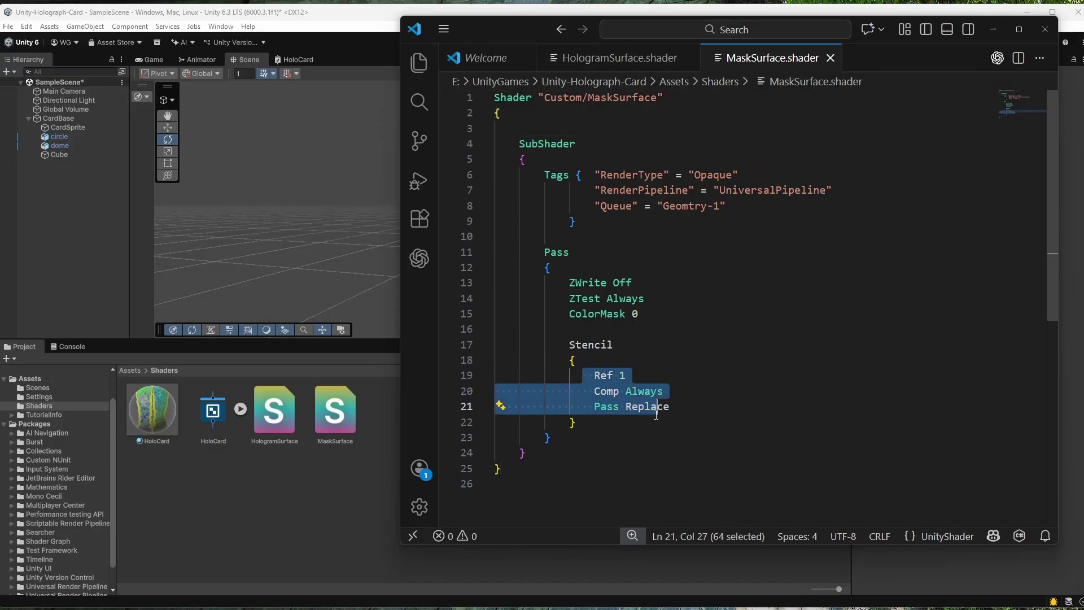
{"action": "left_click", "coordinate": [623, 59]}
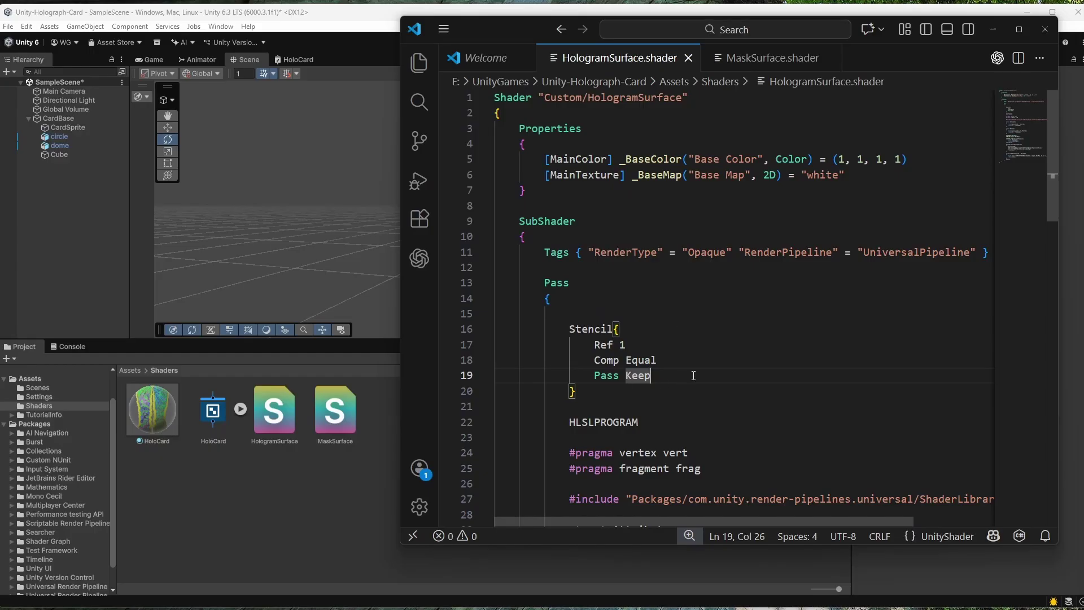
{"action": "left_click_drag", "start_coordinate": [651, 375], "coordinate": [827, 366]}
{"action": "left_click", "coordinate": [827, 366]}
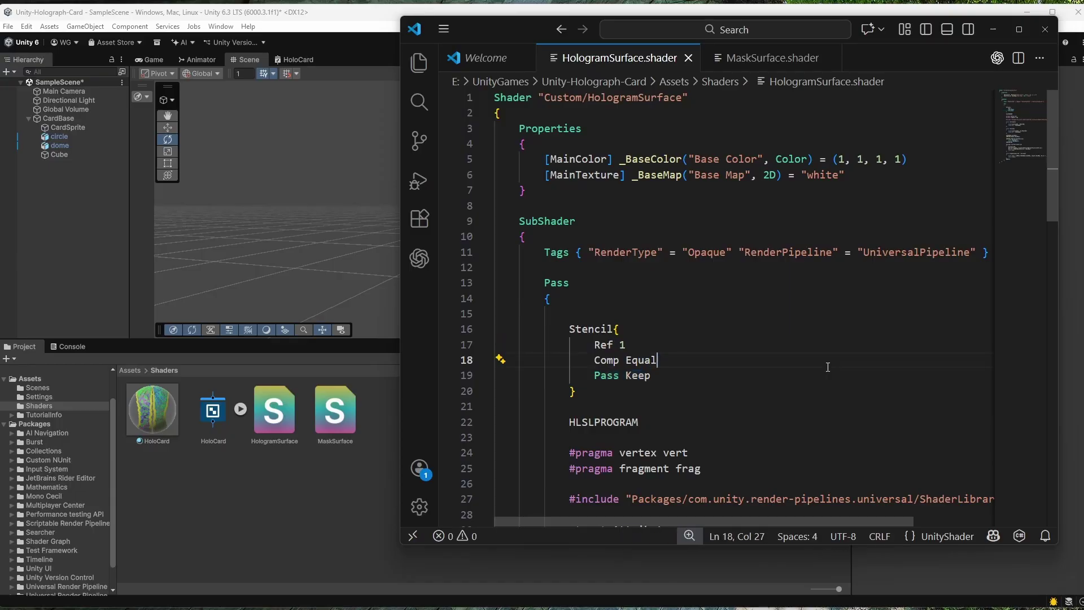
{"action": "left_click_drag", "start_coordinate": [683, 377], "coordinate": [593, 368]}
{"action": "left_click", "coordinate": [716, 374]}
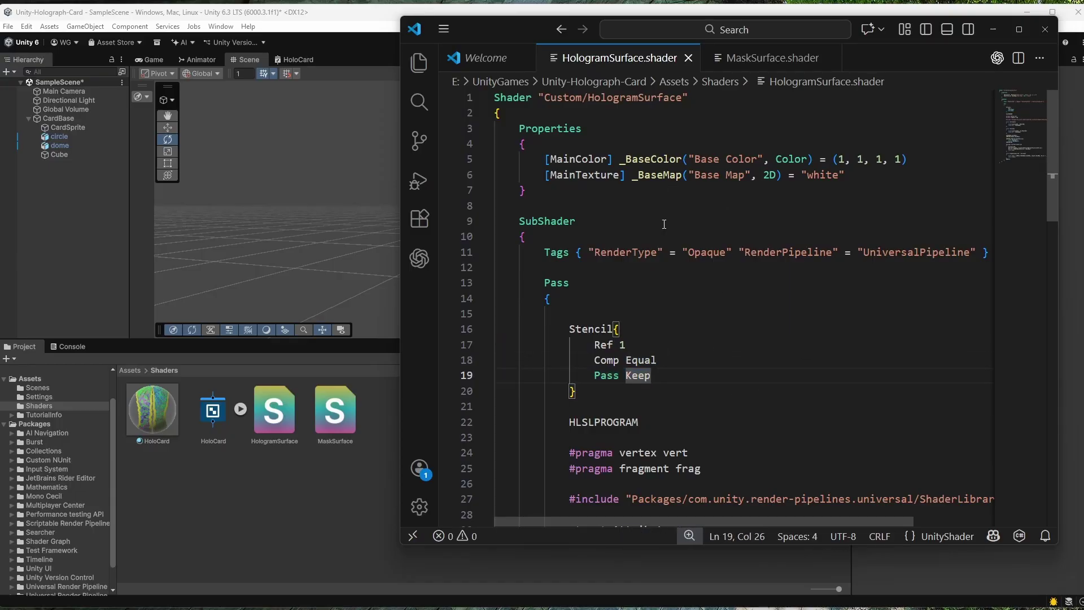
{"action": "left_click", "coordinate": [790, 58]}
{"action": "left_click", "coordinate": [669, 407]}
{"action": "left_click_drag", "start_coordinate": [670, 406], "coordinate": [496, 390]}
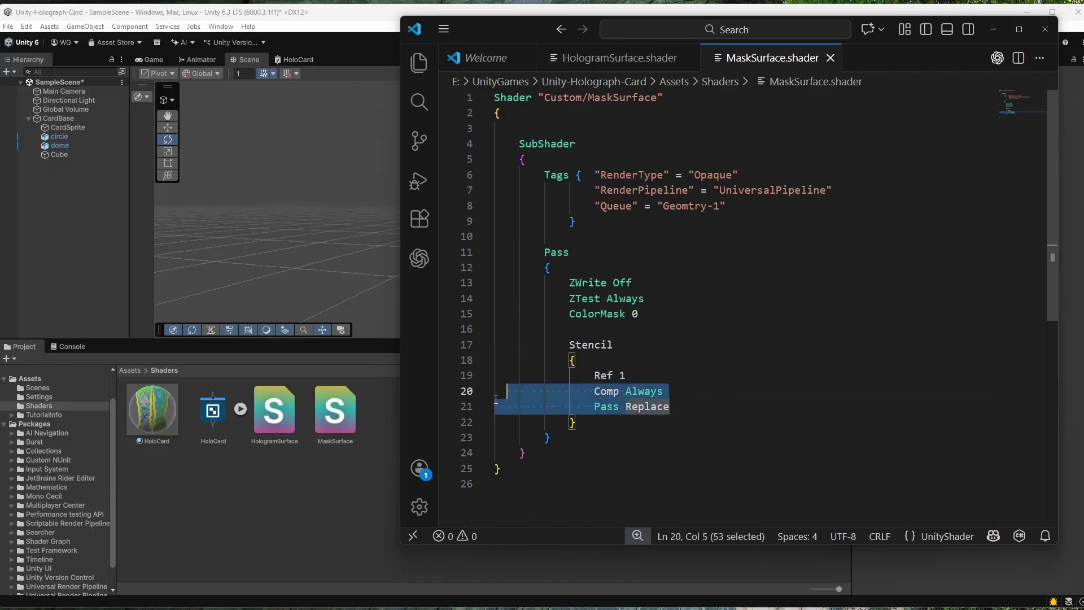
Move the Stencil block's opening brace onto its own line in HologramSurface.shader
{"action": "left_click", "coordinate": [636, 55]}
{"action": "left_click", "coordinate": [704, 343]}
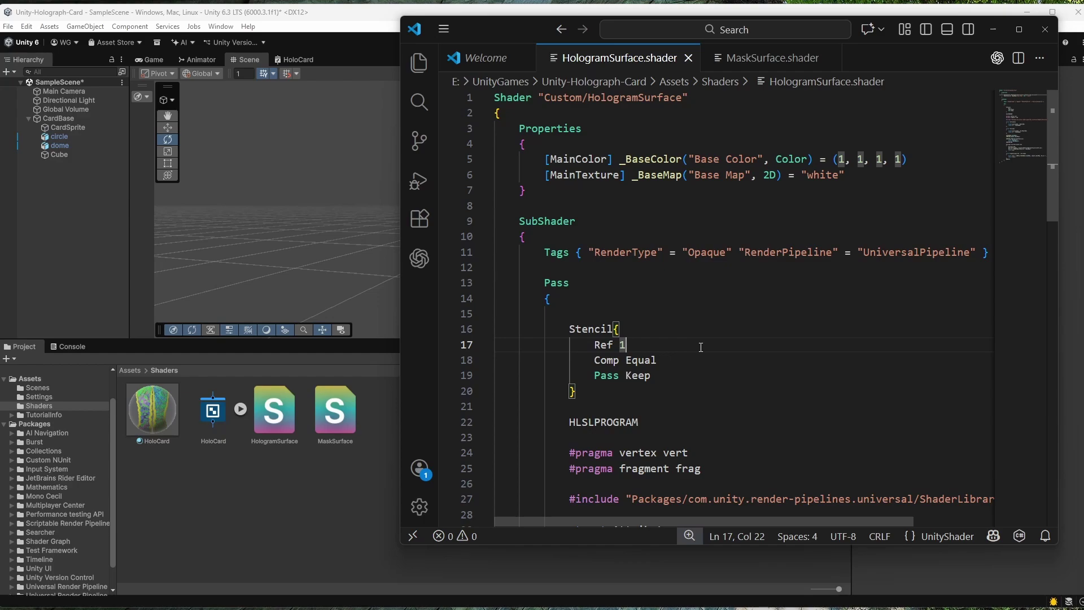
{"action": "left_click", "coordinate": [639, 328]}
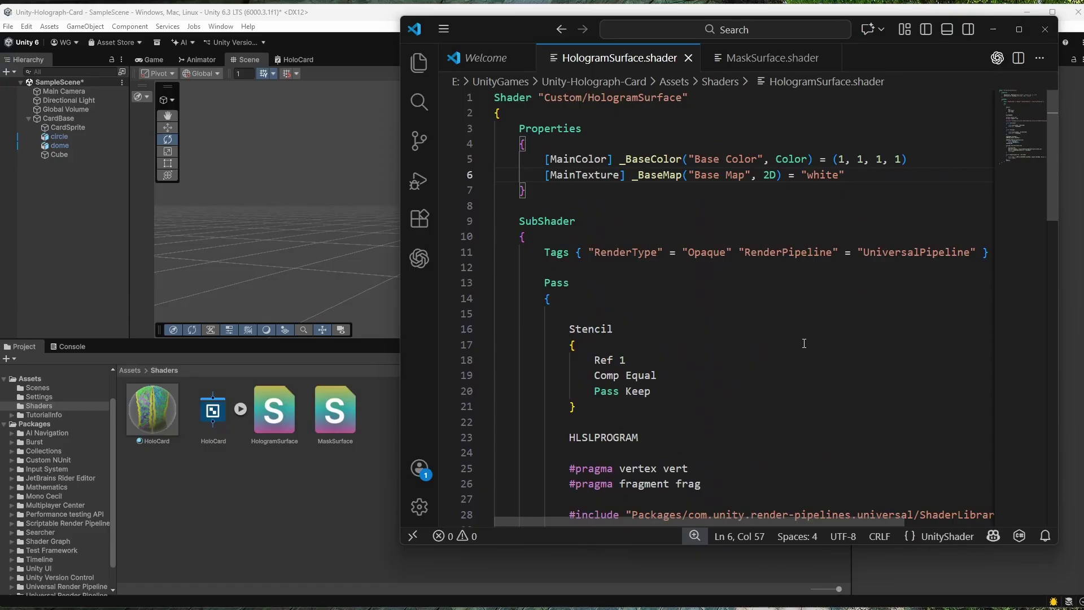
Switch to Unity and create a material from the HologramSurface shader in the Shaders folder, named HologramSurface
{"action": "left_click", "coordinate": [275, 13]}
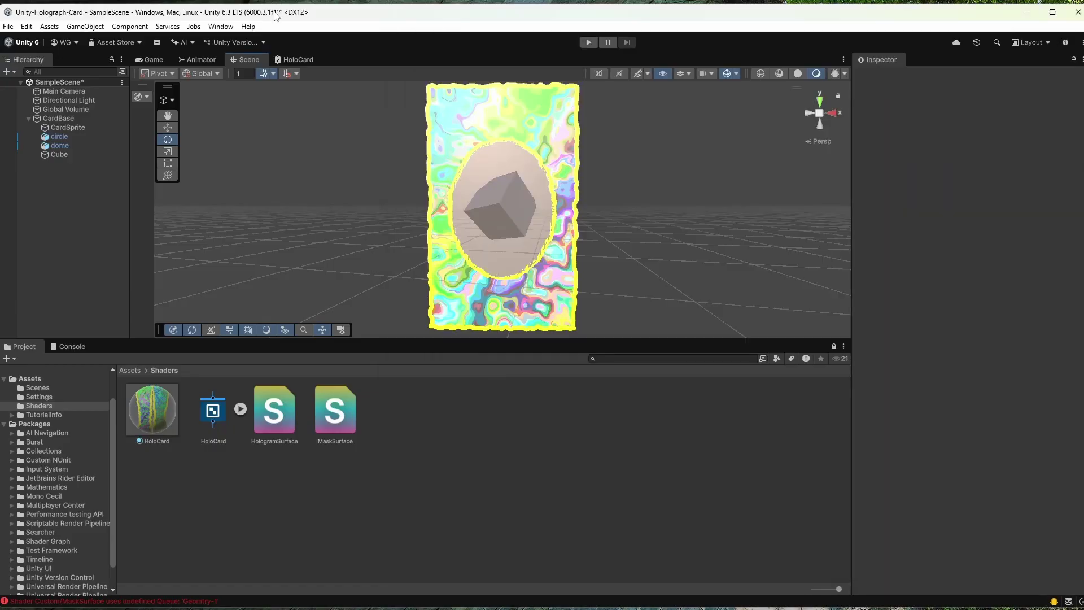
{"action": "right_click", "coordinate": [286, 420]}
{"action": "mouse_move", "coordinate": [391, 102]}
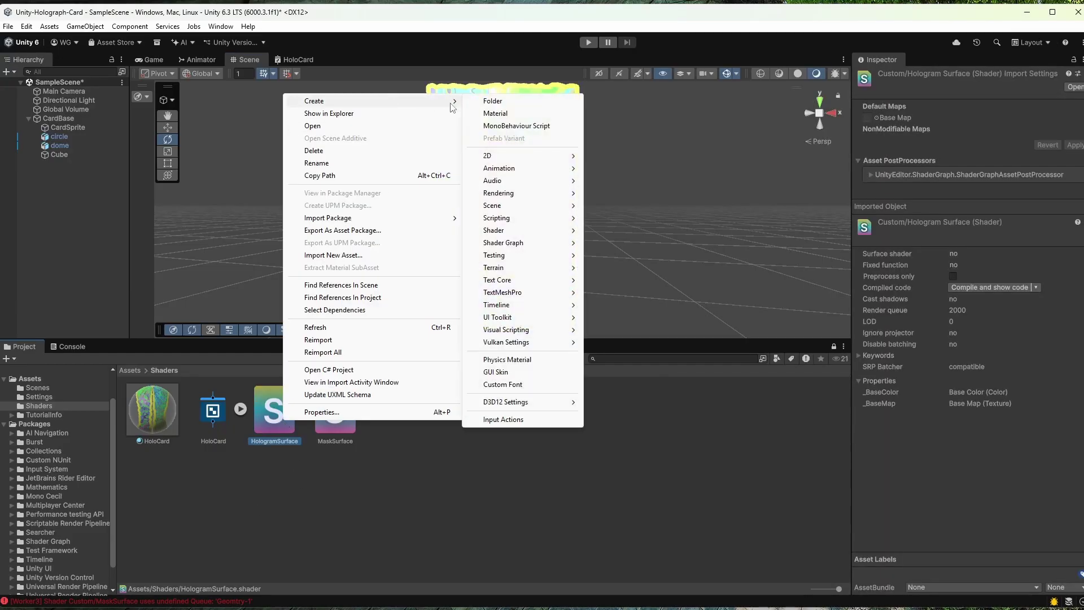
{"action": "left_click", "coordinate": [543, 113]}
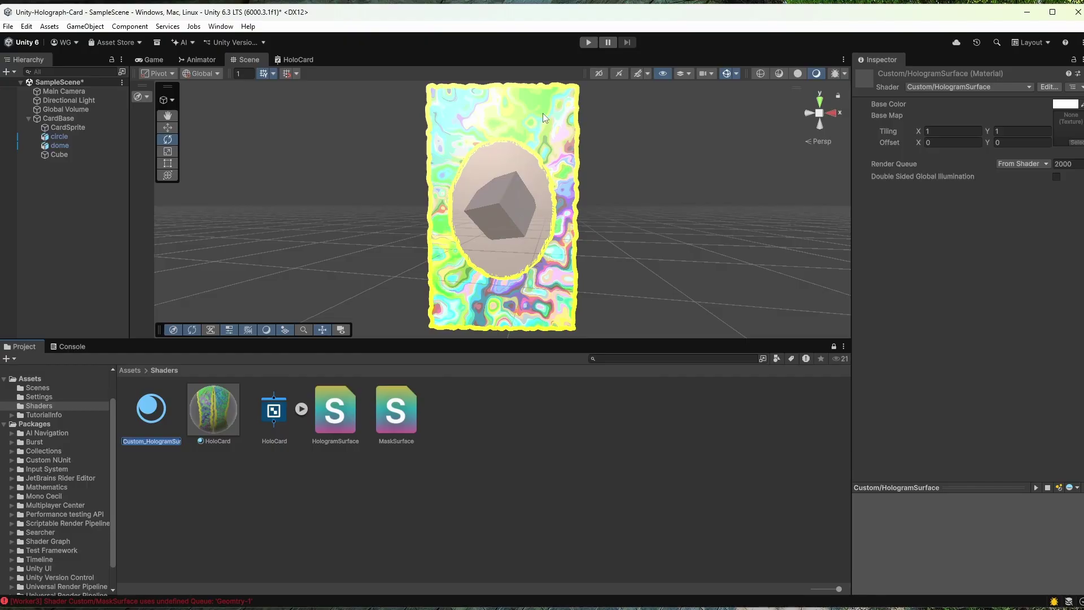
{"action": "type", "text": "HologramSurface"}
{"action": "key", "text": "Return"}
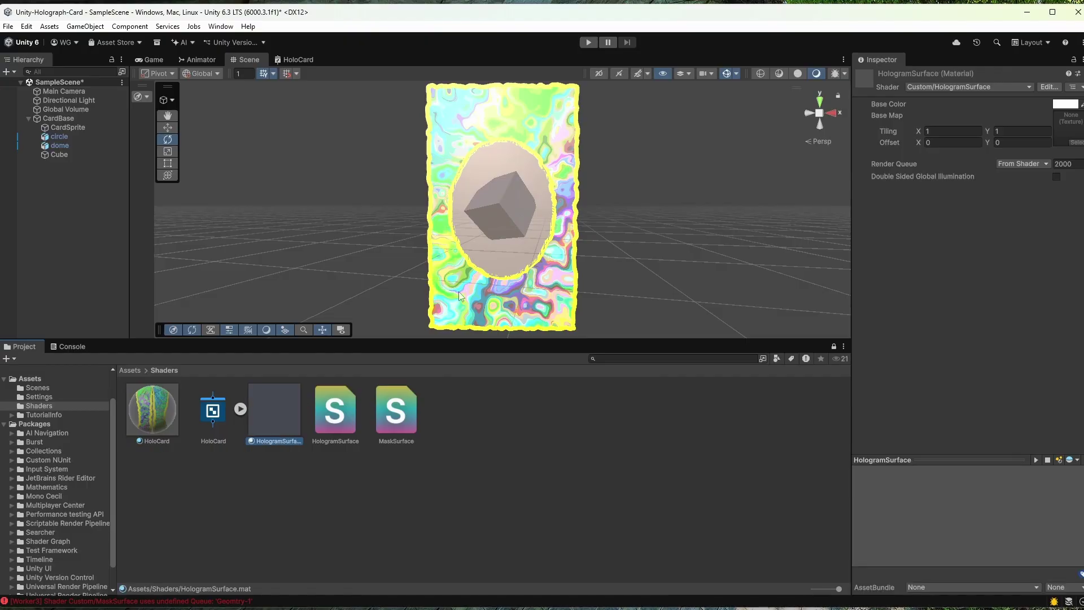
Create a material from the MaskSurface shader in the Shaders folder and name it MaskSurface
{"action": "right_click", "coordinate": [396, 406]}
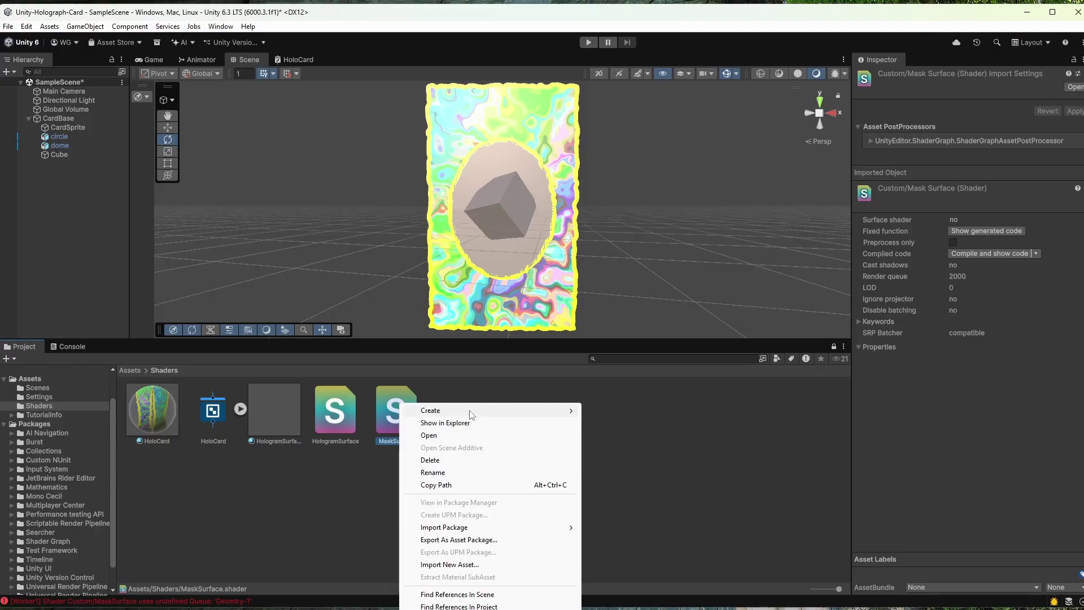
{"action": "mouse_move", "coordinate": [513, 411]}
{"action": "left_click", "coordinate": [612, 423]}
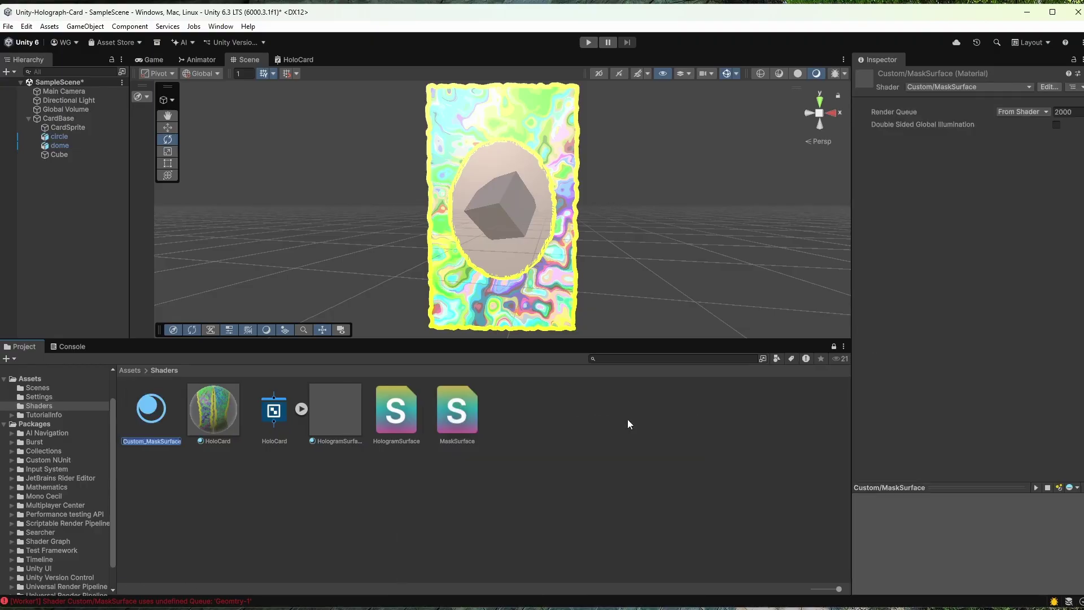
{"action": "key", "text": "Home"}
{"action": "key", "text": "Delete"}
{"action": "key", "text": "Delete"}
{"action": "key", "text": "Return"}
{"action": "left_click", "coordinate": [628, 420]}
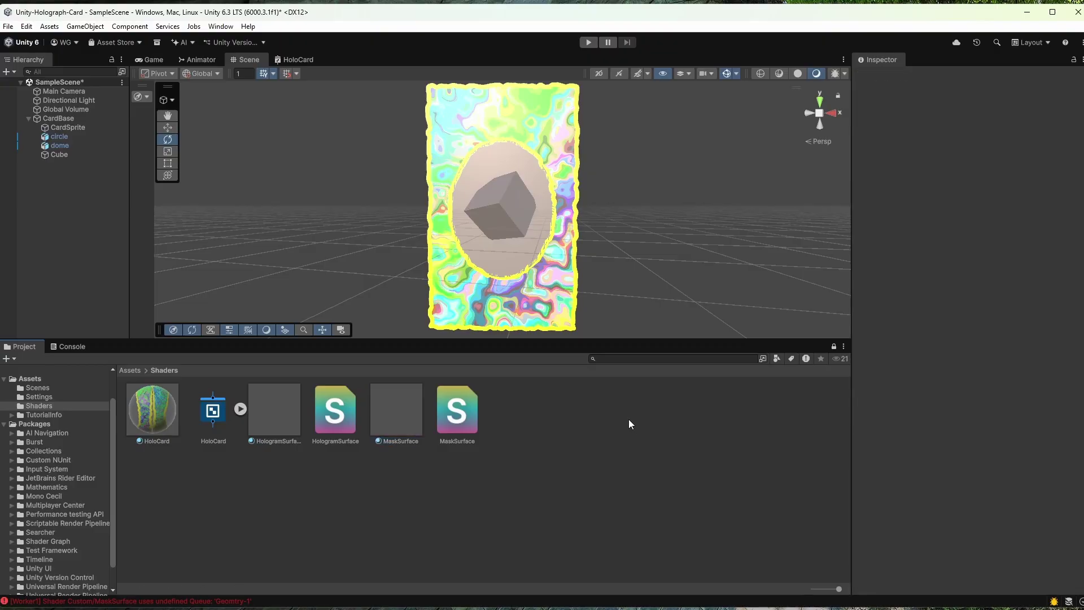
Apply the MaskSurface material to the circle mesh covering the card's oval opening
{"action": "left_click", "coordinate": [276, 410]}
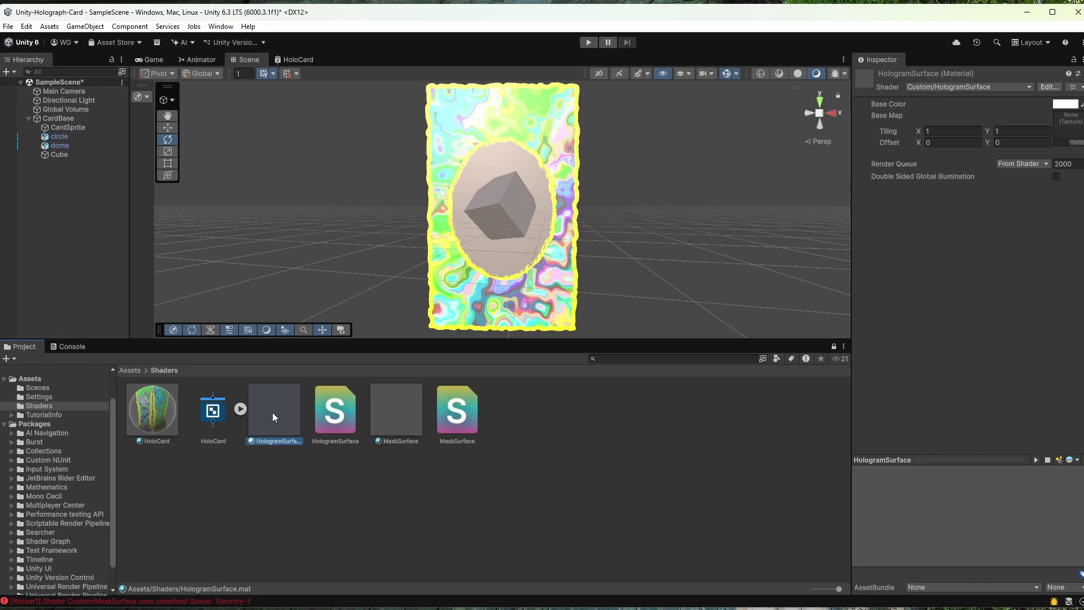
{"action": "left_click_drag", "start_coordinate": [274, 417], "coordinate": [513, 158]}
{"action": "left_click_drag", "start_coordinate": [409, 387], "coordinate": [496, 152]}
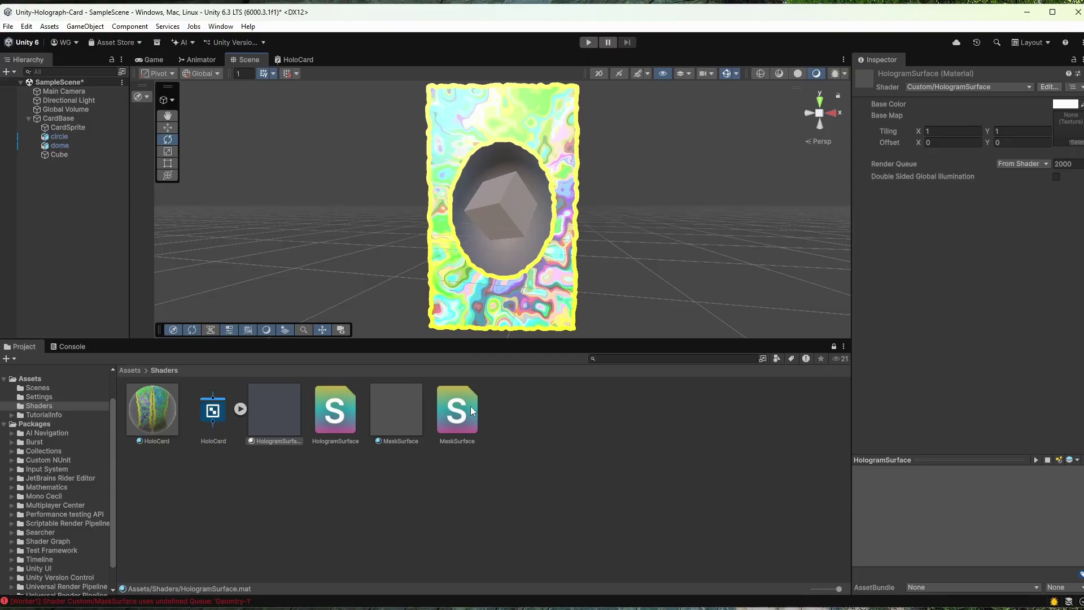
Switch to VS Code, examine the ColorMask 0 line in MaskSurface.shader, and return to Unity
{"action": "key", "text": "alt+Tab"}
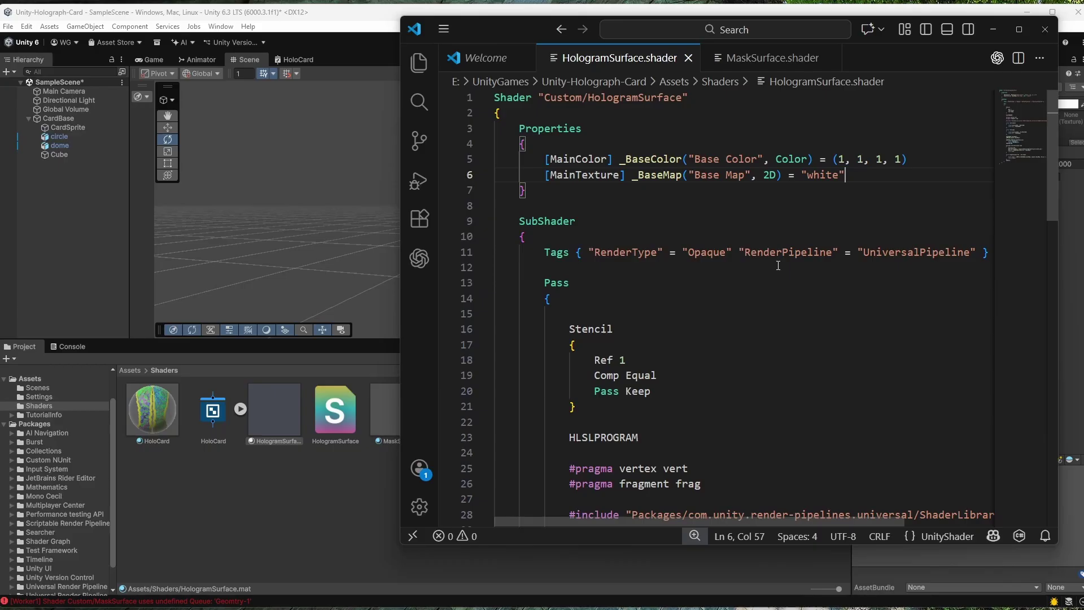
{"action": "left_click", "coordinate": [769, 62]}
{"action": "left_click", "coordinate": [667, 308]}
{"action": "left_click_drag", "start_coordinate": [668, 308], "coordinate": [508, 315]}
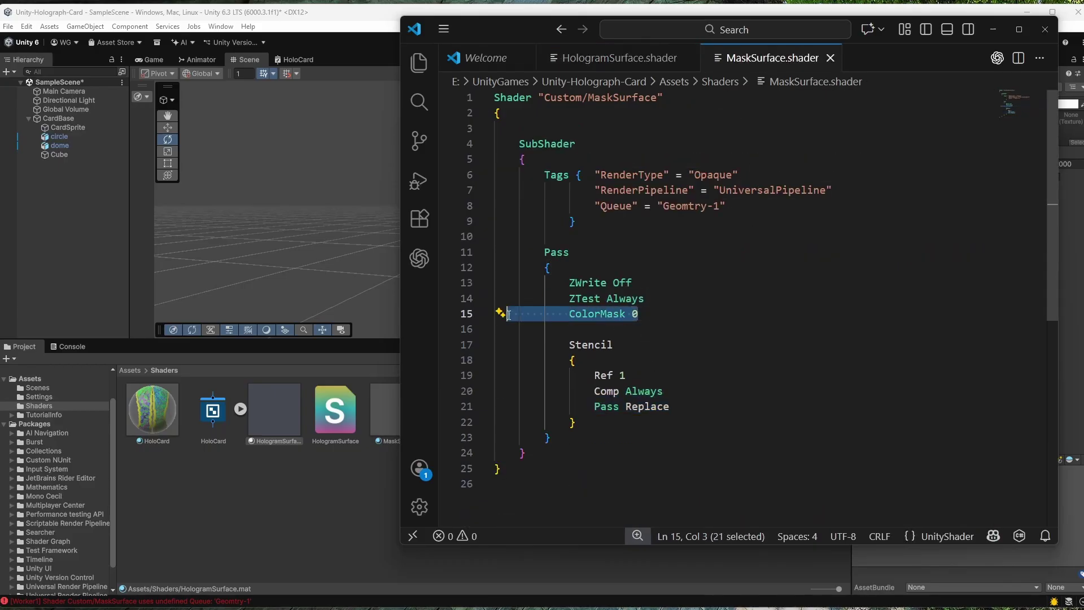
{"action": "left_click", "coordinate": [337, 15]}
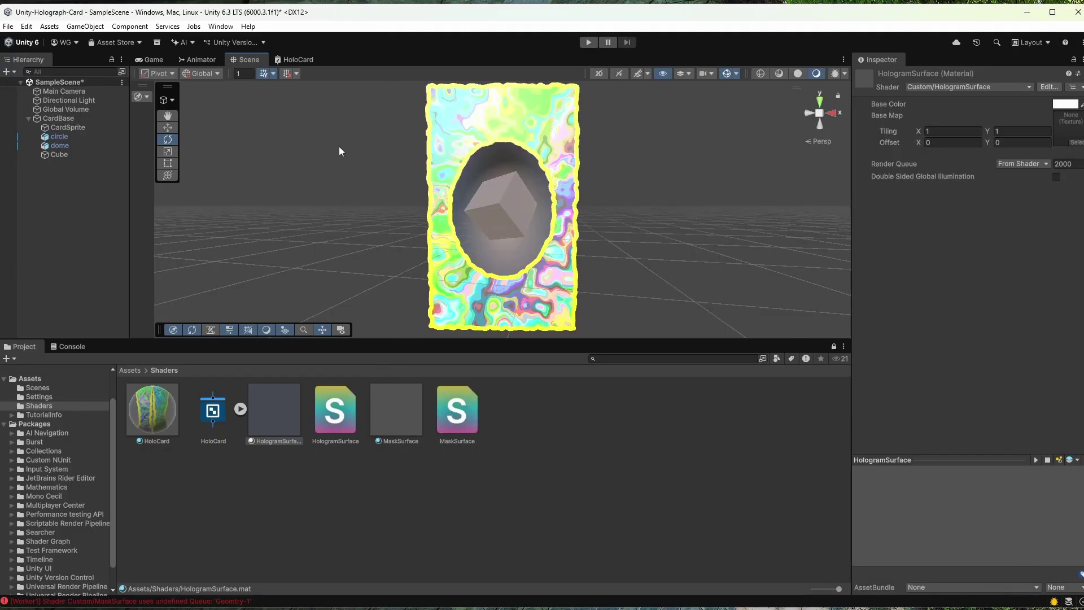
Check which material is assigned to the circle object's Mesh Renderer
{"action": "left_click", "coordinate": [70, 138]}
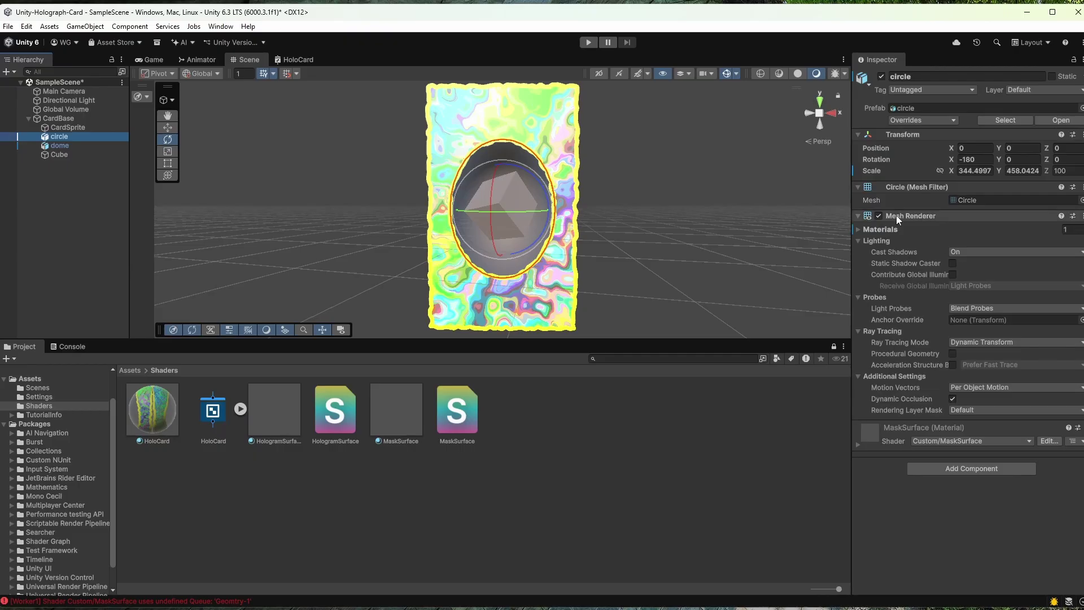
{"action": "left_click", "coordinate": [859, 230]}
{"action": "left_click", "coordinate": [1014, 243]}
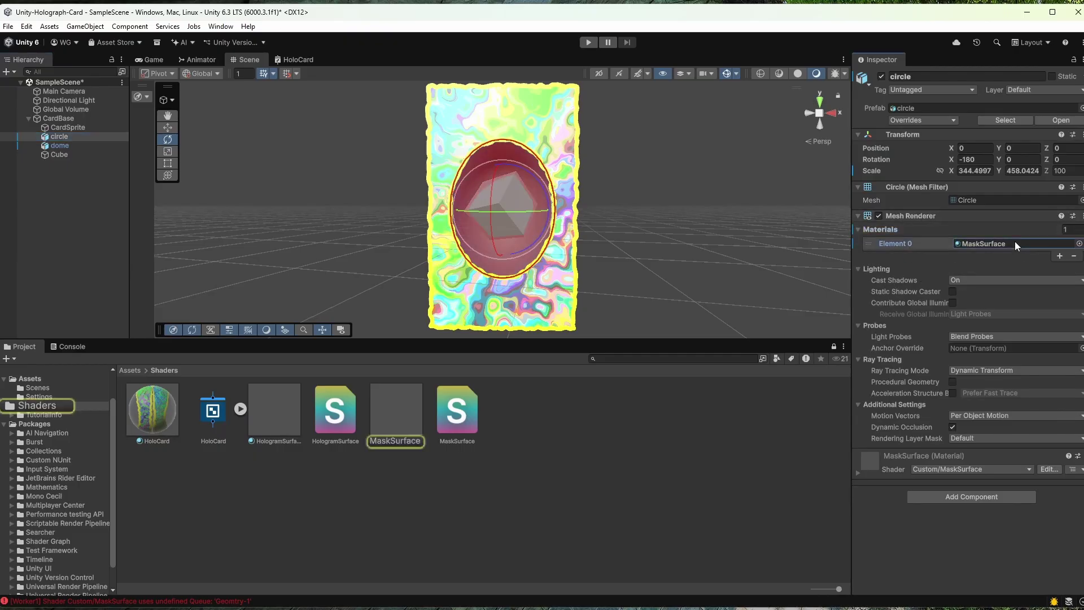
{"action": "left_click", "coordinate": [615, 146]}
Apply the HologramSurface material to the Cube and the dome, with its Base Color set to dark red
{"action": "left_click_drag", "start_coordinate": [346, 209], "coordinate": [355, 236], "text": "alt"}
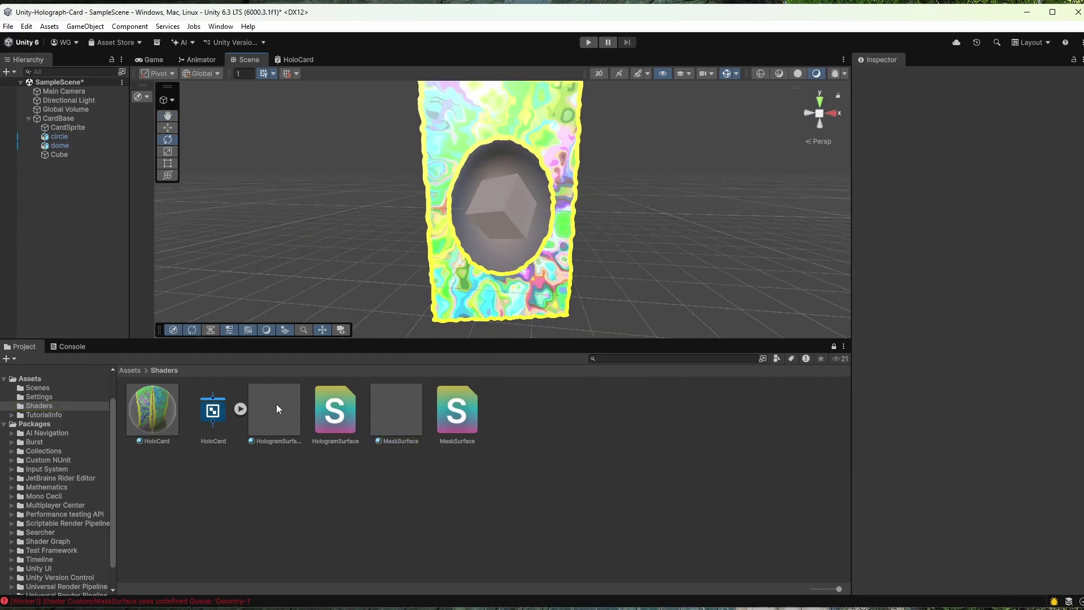
{"action": "left_click_drag", "start_coordinate": [276, 404], "coordinate": [511, 214]}
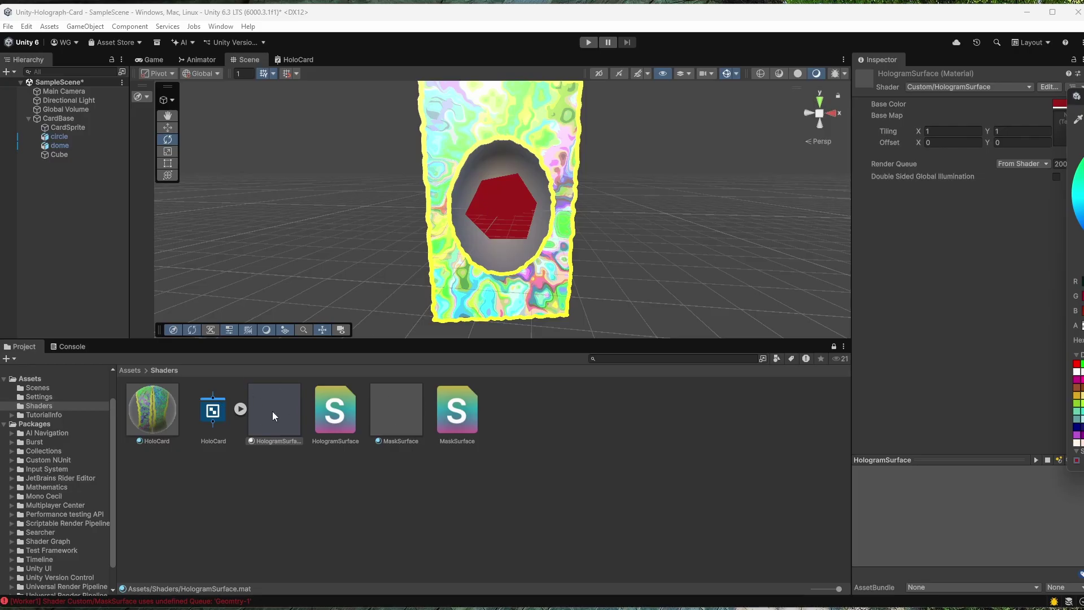
{"action": "left_click_drag", "start_coordinate": [272, 411], "coordinate": [499, 162]}
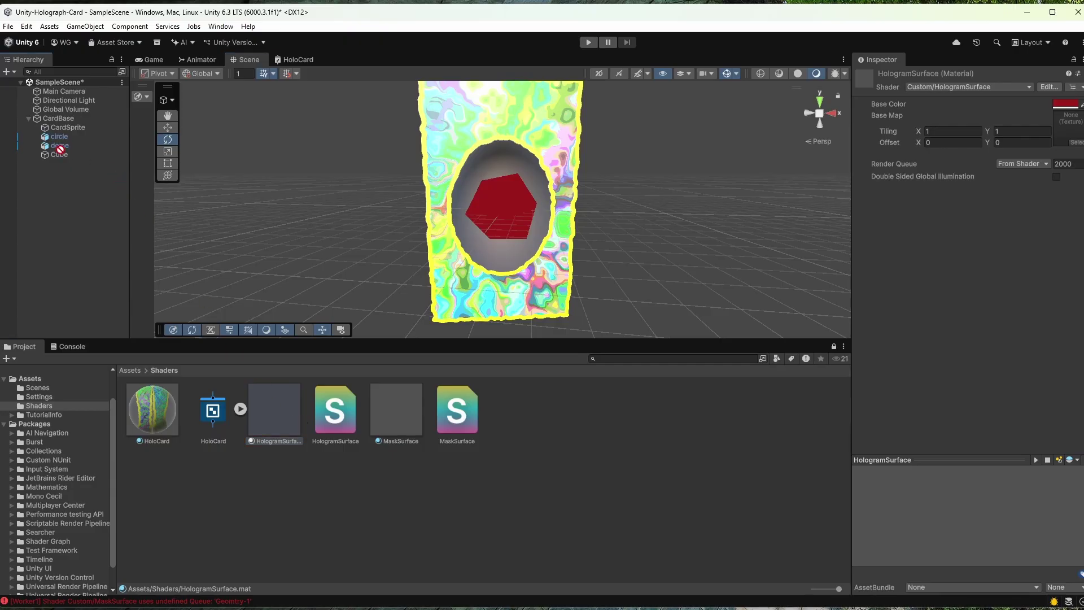
{"action": "left_click_drag", "start_coordinate": [61, 147], "coordinate": [61, 146]}
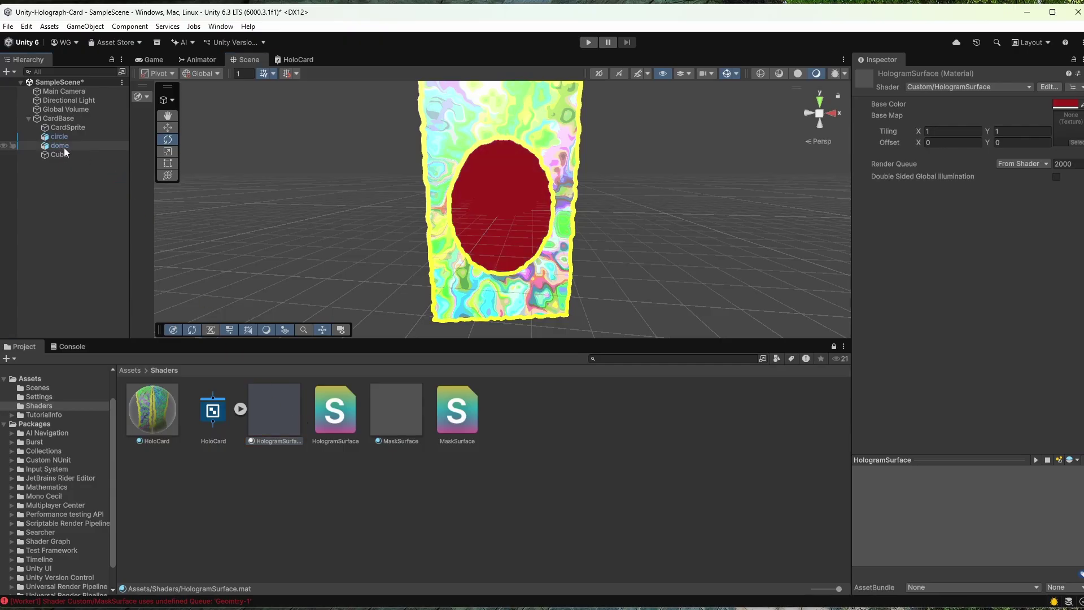
Check the materials assigned to the dome and the circle, and view the oval opening from another angle
{"action": "left_click", "coordinate": [72, 147]}
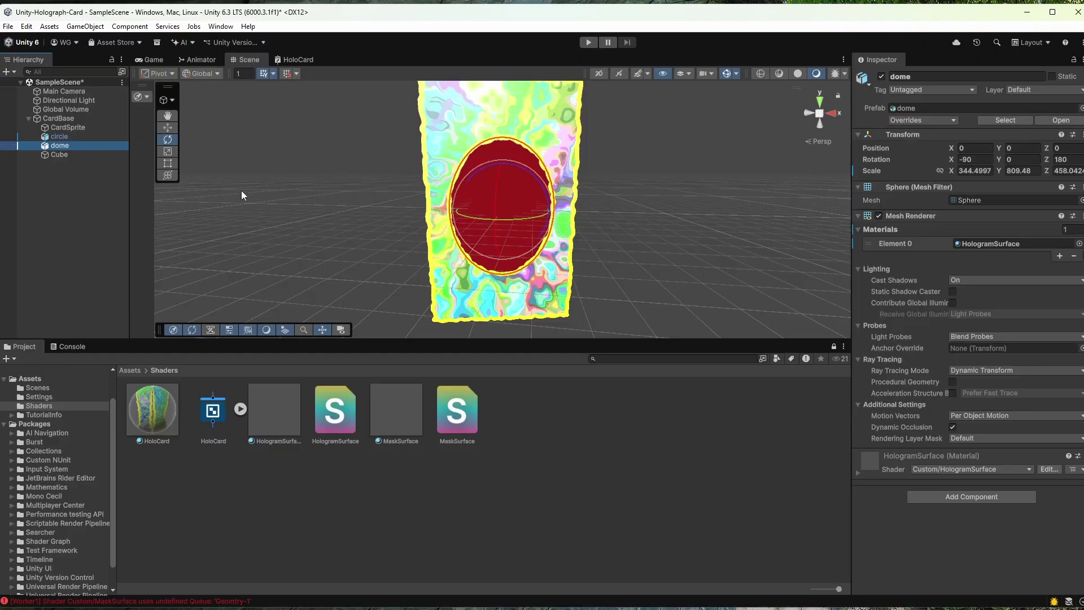
{"action": "left_click", "coordinate": [273, 196]}
{"action": "left_click_drag", "start_coordinate": [272, 196], "coordinate": [518, 208], "text": "alt"}
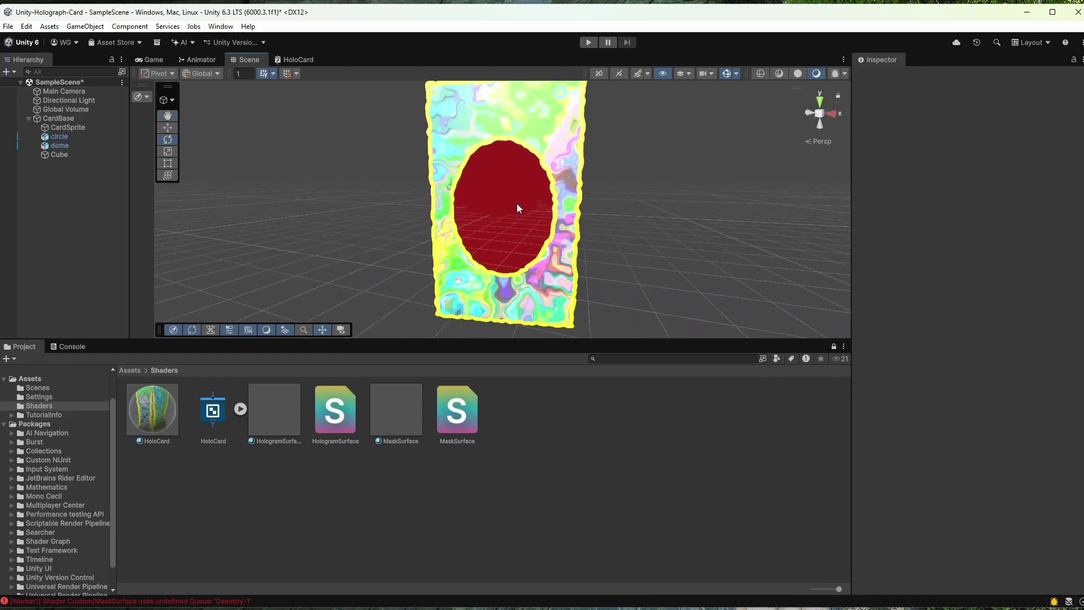
{"action": "left_click", "coordinate": [526, 168]}
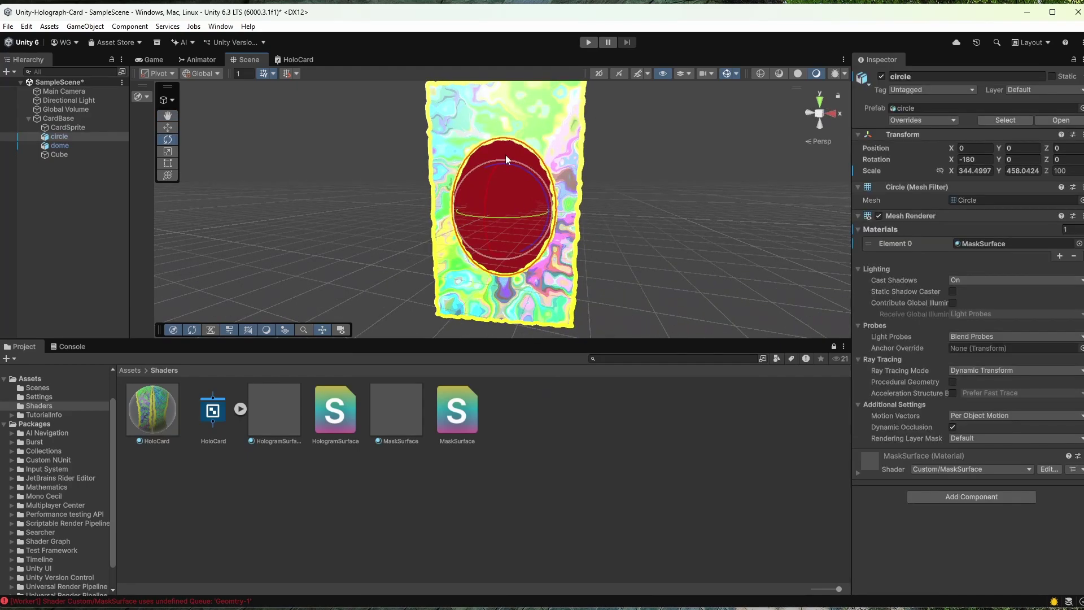
{"action": "left_click", "coordinate": [417, 409]}
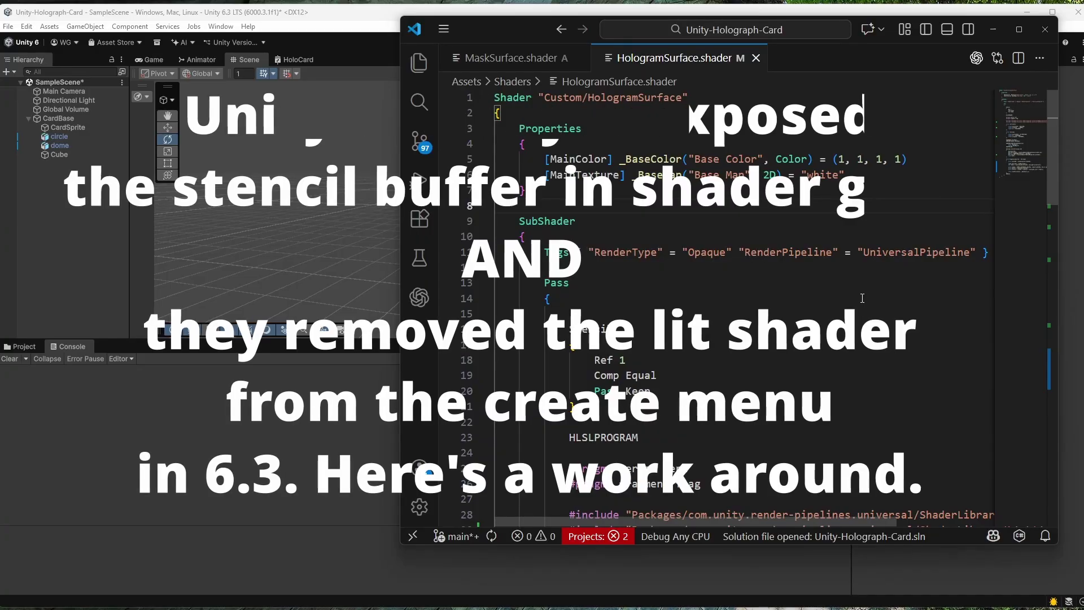
Switch to VS Code and examine the added Lighting.hlsl include line in HologramSurface.shader
{"action": "scroll", "coordinate": [654, 199], "scroll_direction": "down", "scroll_amount": 2}
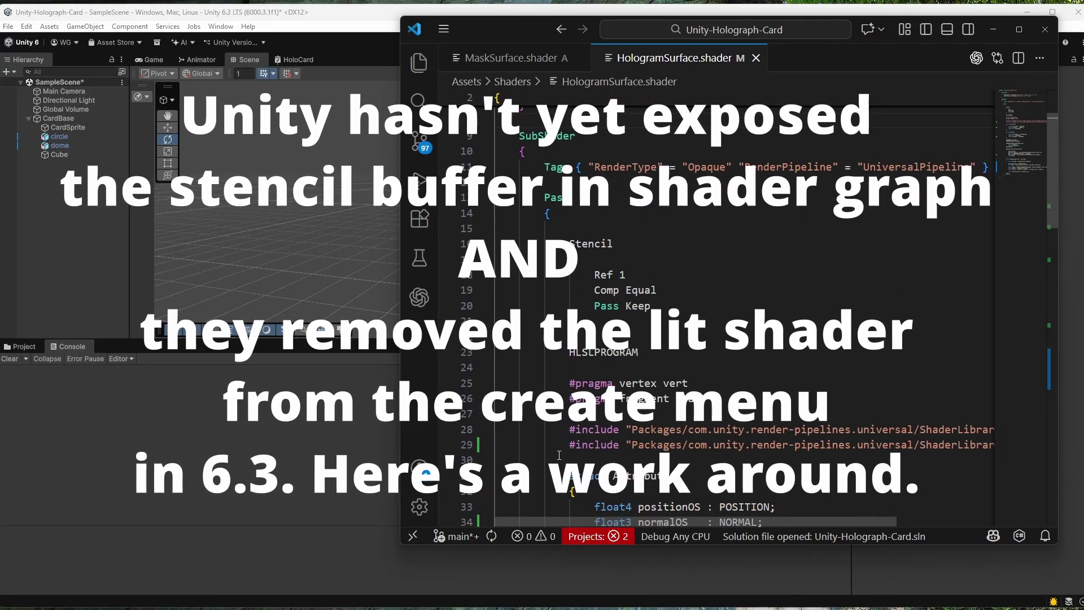
{"action": "left_click_drag", "start_coordinate": [565, 444], "coordinate": [985, 444]}
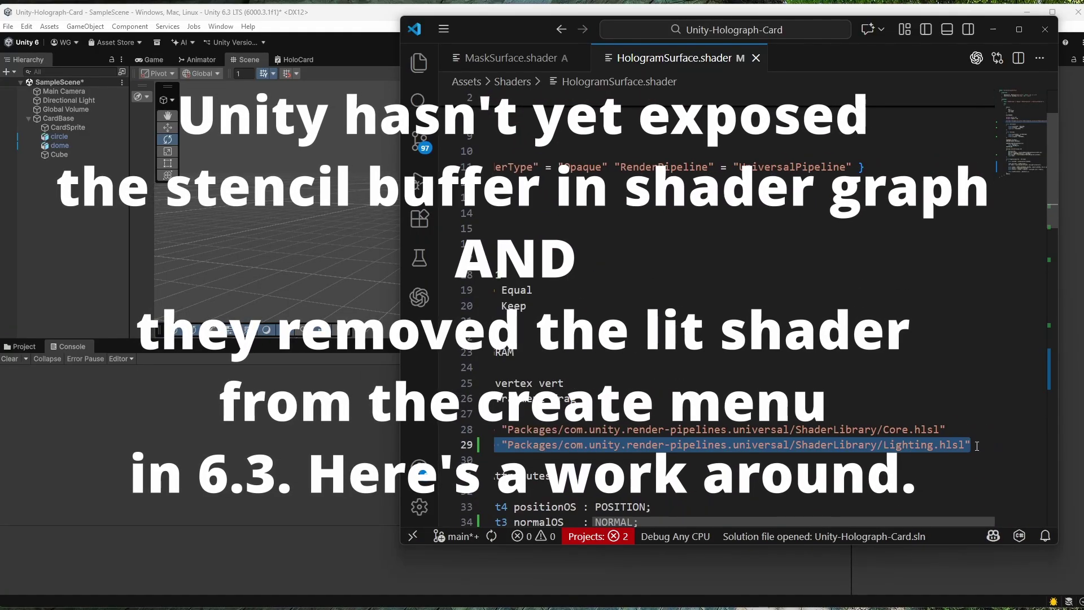
{"action": "left_click", "coordinate": [987, 446]}
{"action": "scroll", "coordinate": [997, 444], "scroll_direction": "down", "scroll_amount": 20}
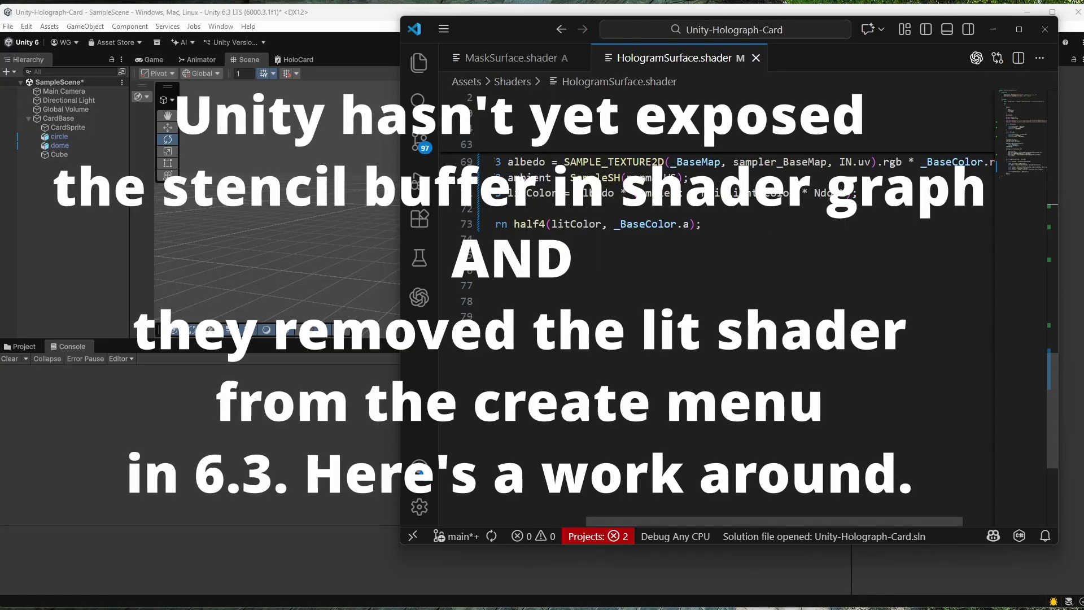
{"action": "scroll", "coordinate": [972, 287], "scroll_direction": "up", "scroll_amount": 17}
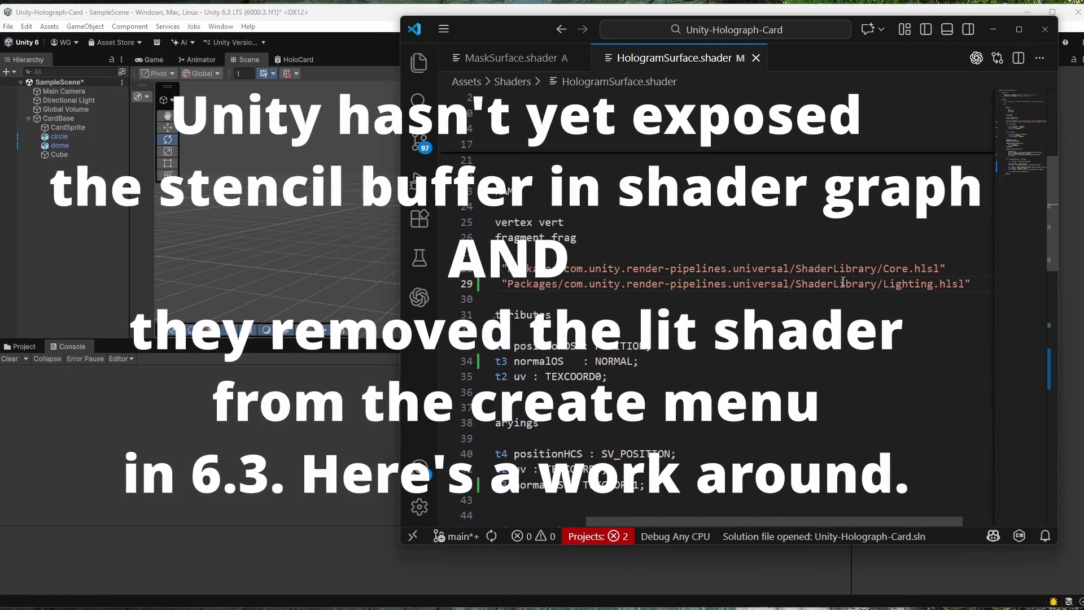
{"action": "left_click_drag", "start_coordinate": [972, 287], "coordinate": [550, 289]}
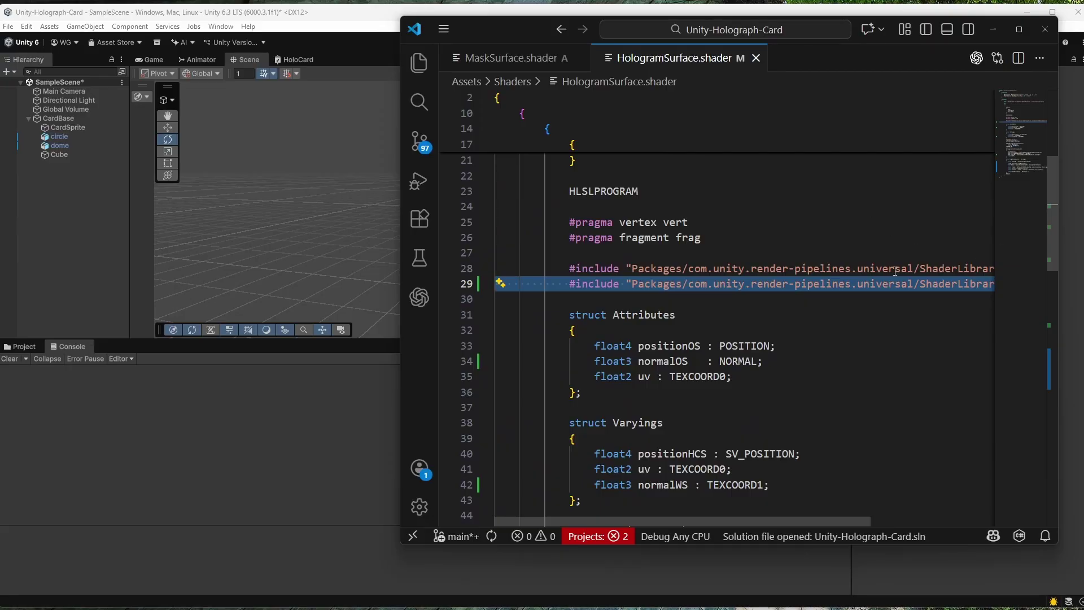
Examine the normalOS entry in the Attributes struct and the normalWS entry in the Varyings struct
{"action": "scroll", "coordinate": [830, 300], "scroll_direction": "down", "scroll_amount": 1}
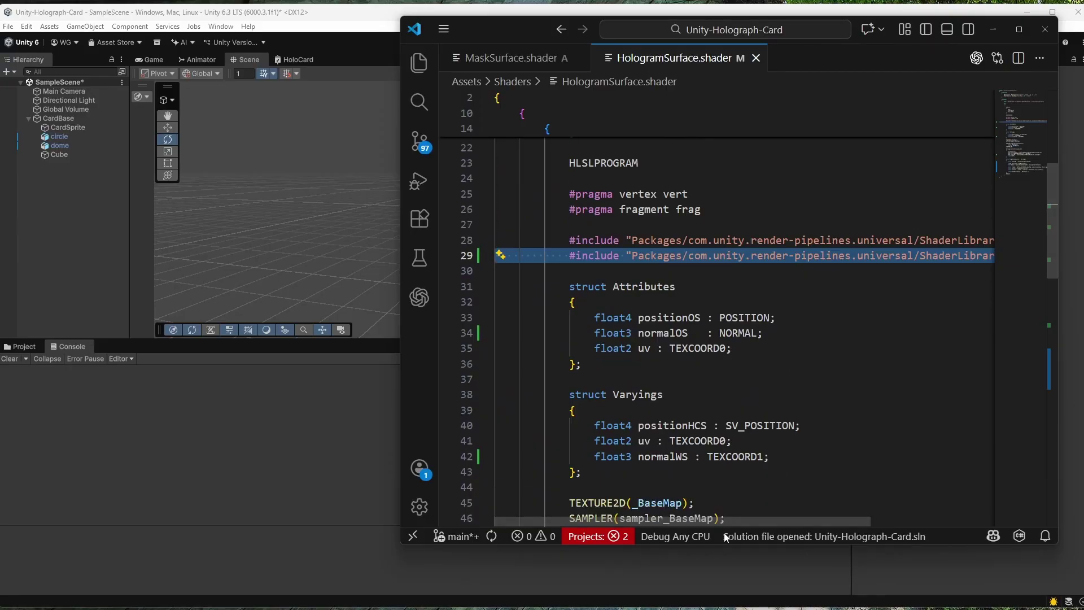
{"action": "mouse_move", "coordinate": [738, 520]}
{"action": "left_mouse_down"}
{"action": "mouse_move", "coordinate": [824, 519]}
{"action": "mouse_move", "coordinate": [749, 503]}
{"action": "left_mouse_up"}
{"action": "scroll", "coordinate": [757, 395], "scroll_direction": "down", "scroll_amount": 1}
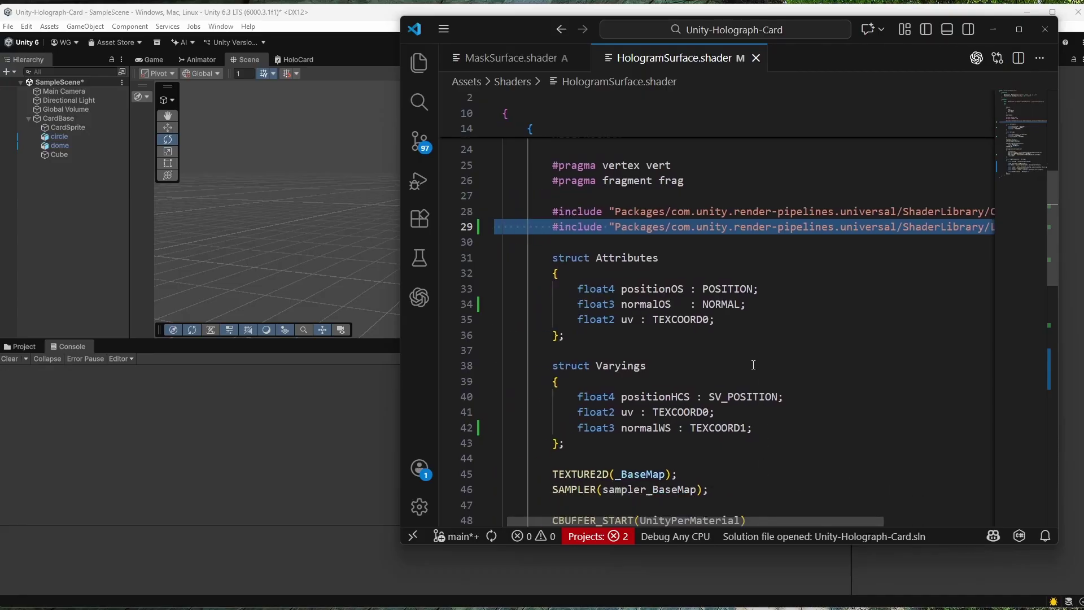
{"action": "left_click_drag", "start_coordinate": [575, 304], "coordinate": [785, 304]}
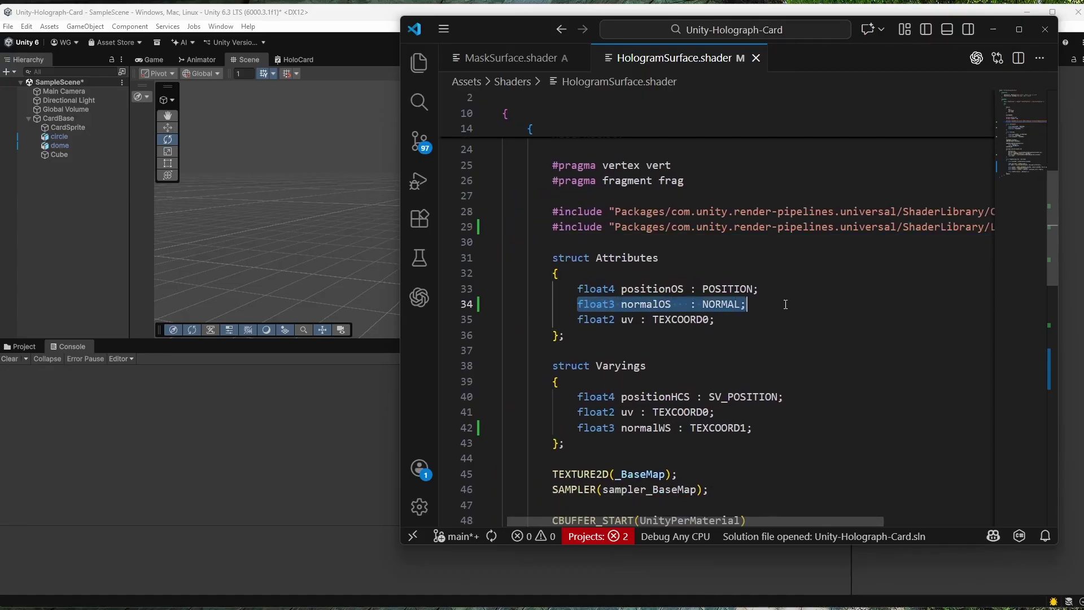
{"action": "scroll", "coordinate": [796, 313], "scroll_direction": "down", "scroll_amount": 3}
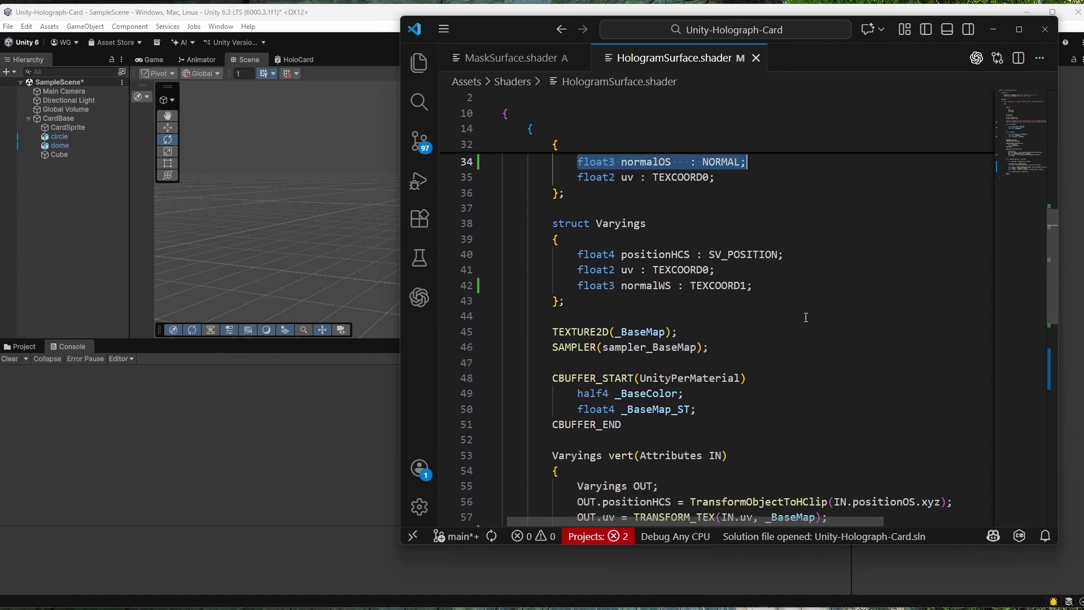
{"action": "left_click_drag", "start_coordinate": [810, 290], "coordinate": [508, 286]}
{"action": "scroll", "coordinate": [808, 323], "scroll_direction": "down", "scroll_amount": 3}
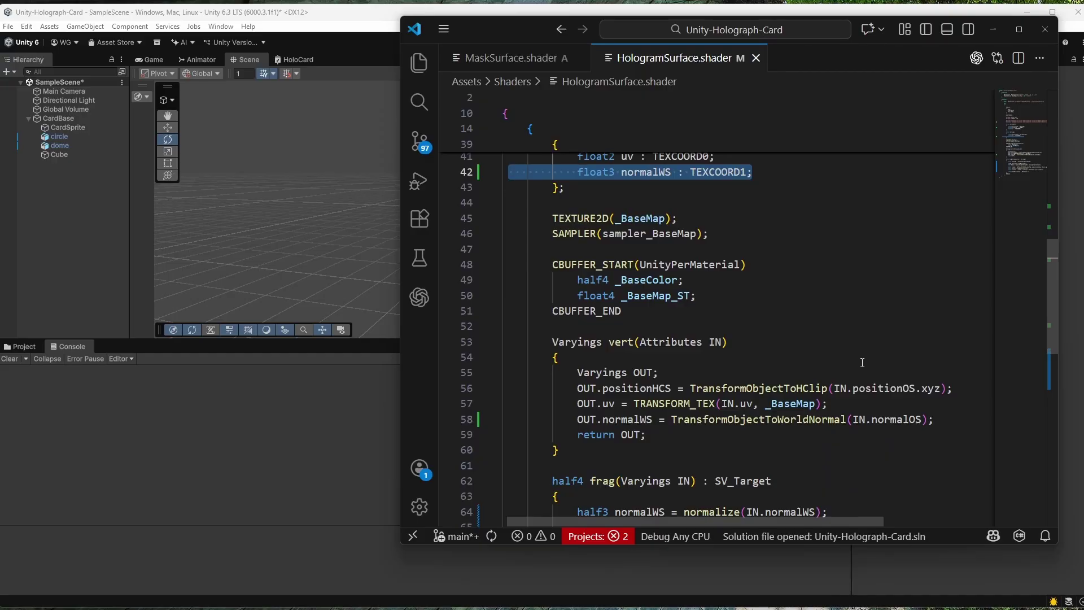
Examine the TransformObjectToWorldNormal line in the vert function and the main-light shading code in the frag function
{"action": "scroll", "coordinate": [862, 362], "scroll_direction": "down", "scroll_amount": 2}
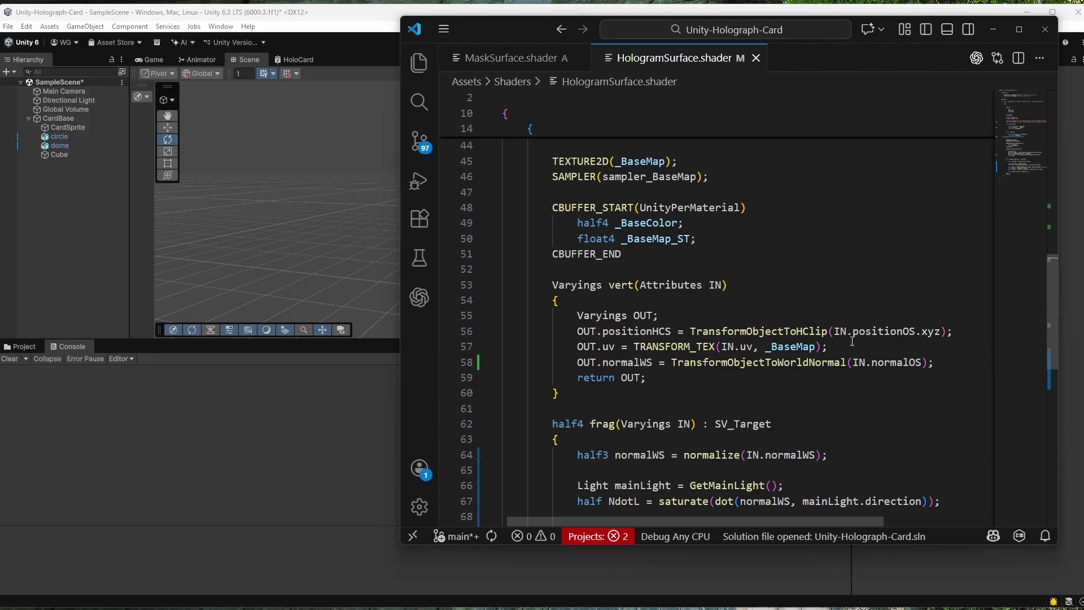
{"action": "scroll", "coordinate": [853, 341], "scroll_direction": "down", "scroll_amount": 2}
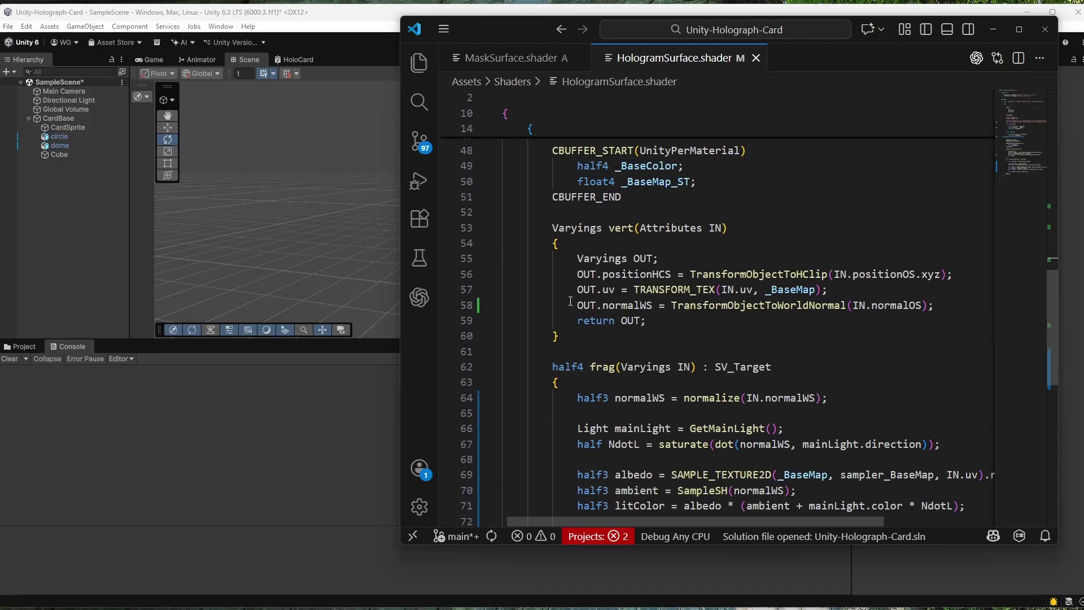
{"action": "left_click_drag", "start_coordinate": [570, 304], "coordinate": [973, 304]}
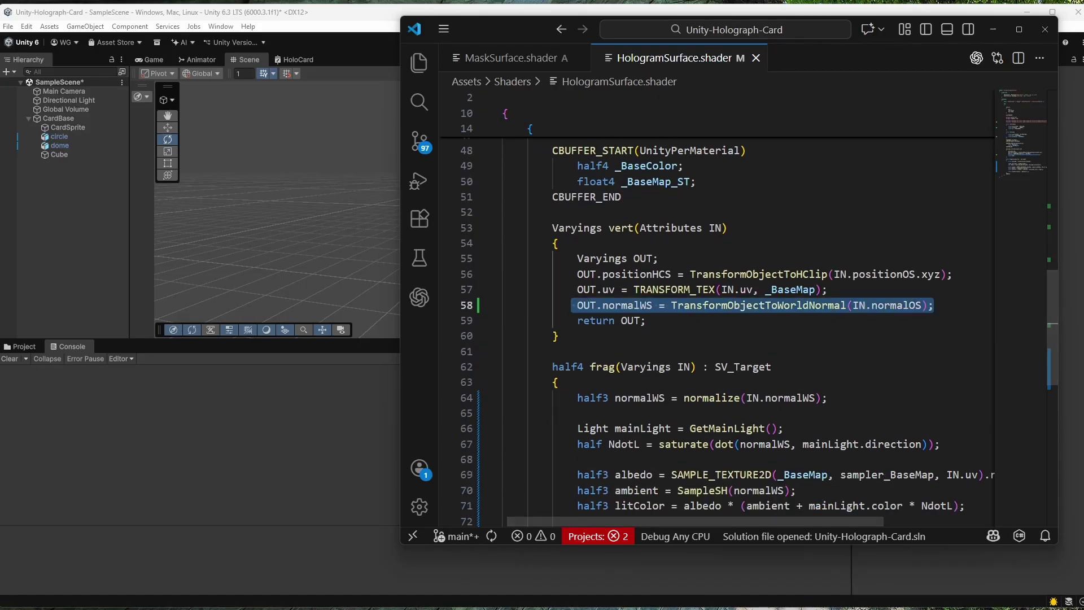
{"action": "scroll", "coordinate": [754, 364], "scroll_direction": "down", "scroll_amount": 3}
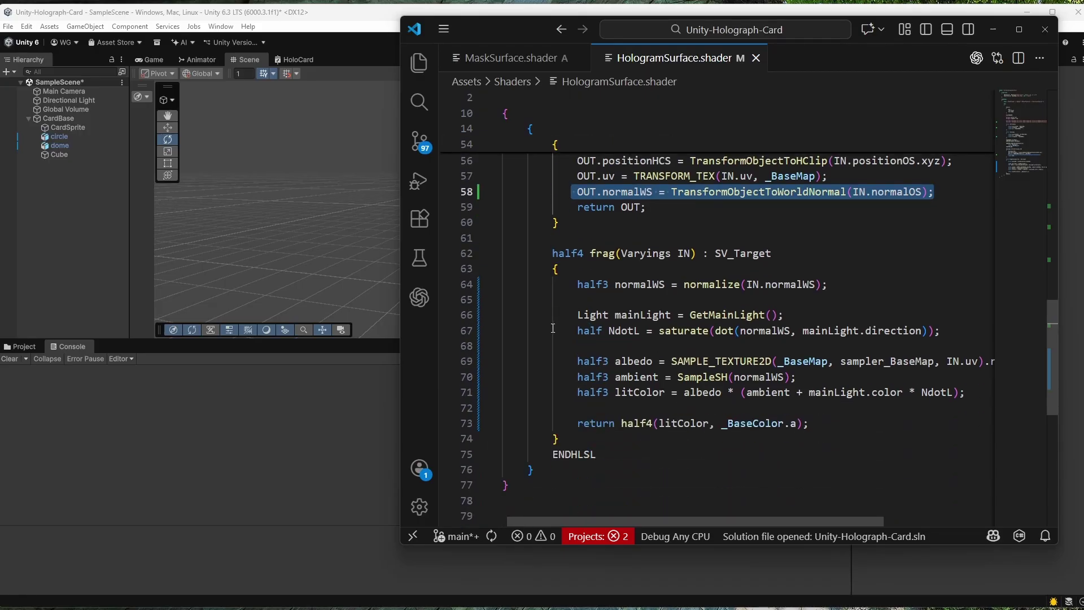
{"action": "left_click_drag", "start_coordinate": [572, 288], "coordinate": [854, 426]}
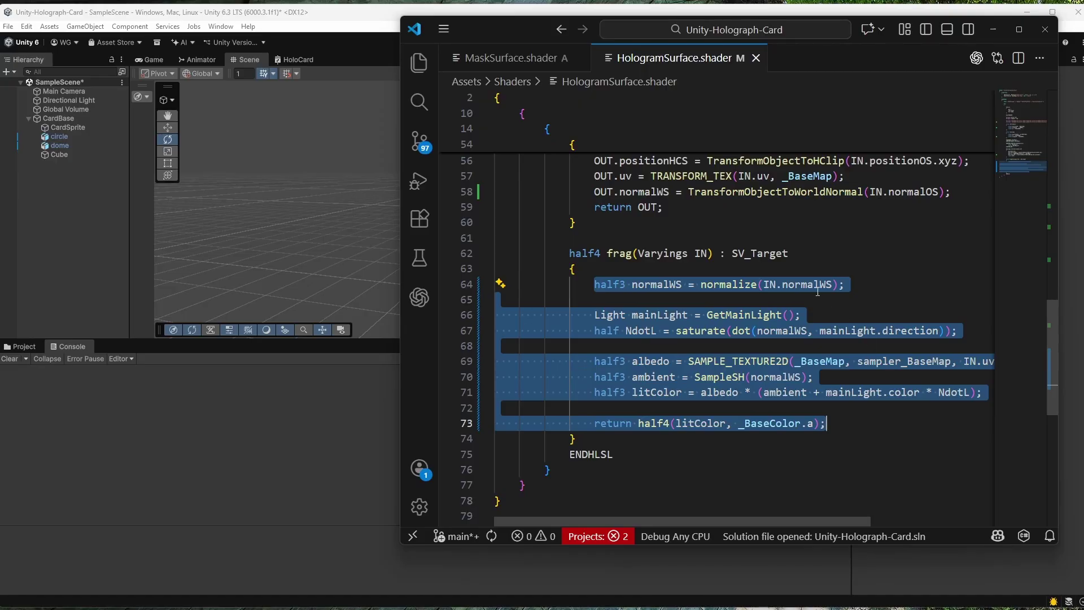
{"action": "left_click", "coordinate": [891, 282]}
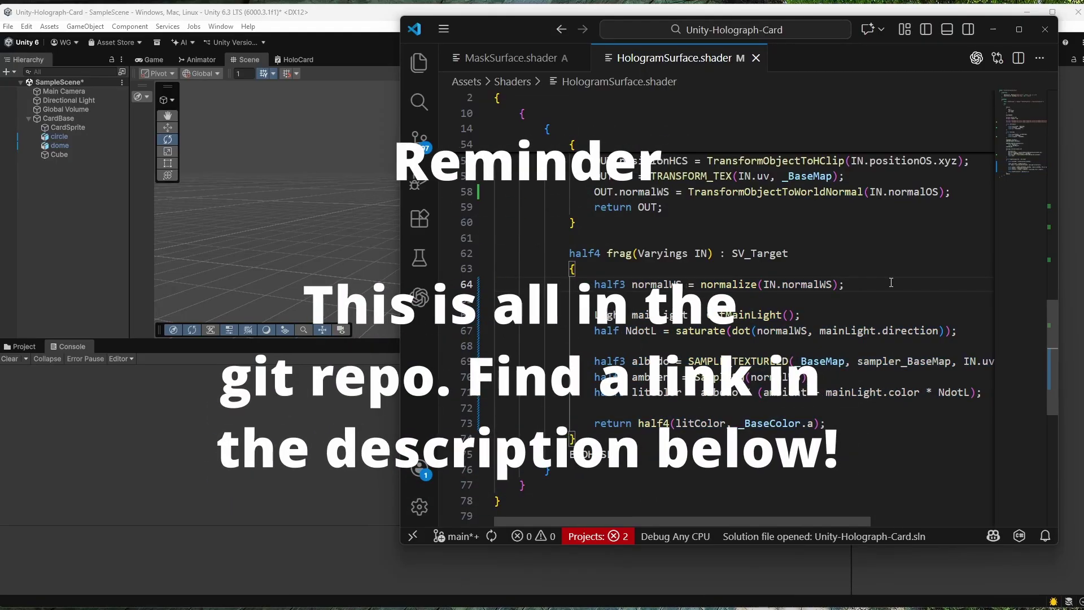
Switch to Unity and inspect the lit cube and dome through the circle mask from different angles
{"action": "left_click", "coordinate": [70, 138]}
{"action": "left_click", "coordinate": [72, 143]}
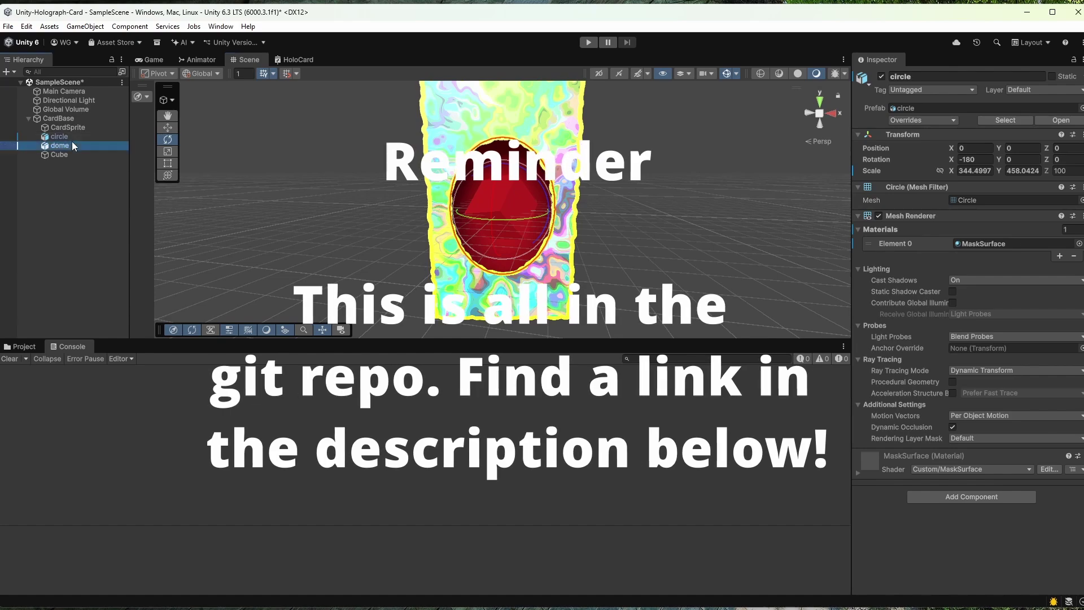
{"action": "left_click", "coordinate": [395, 161]}
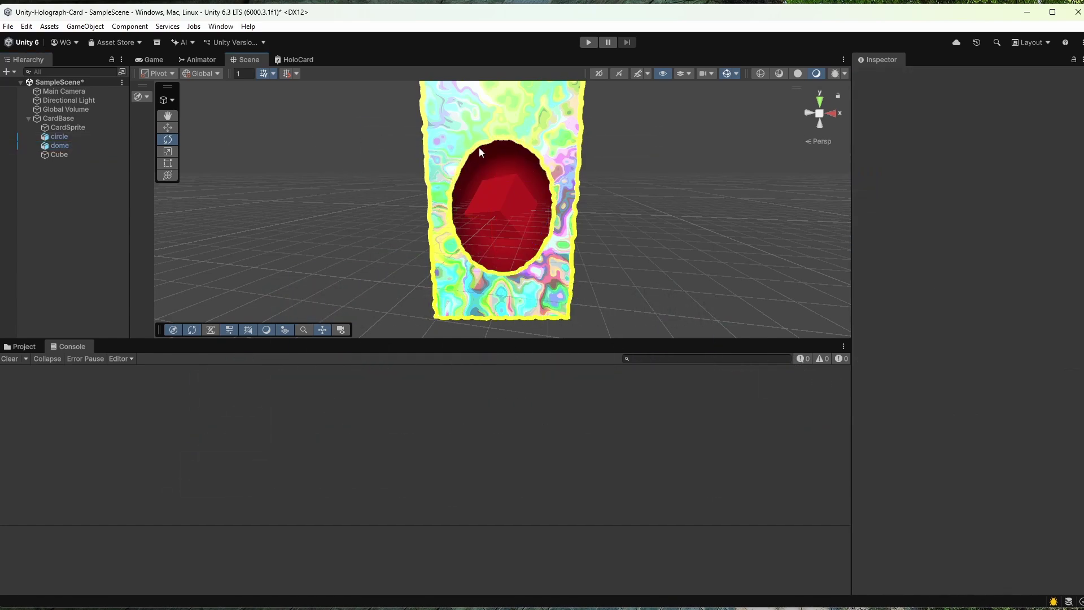
{"action": "left_click", "coordinate": [509, 150]}
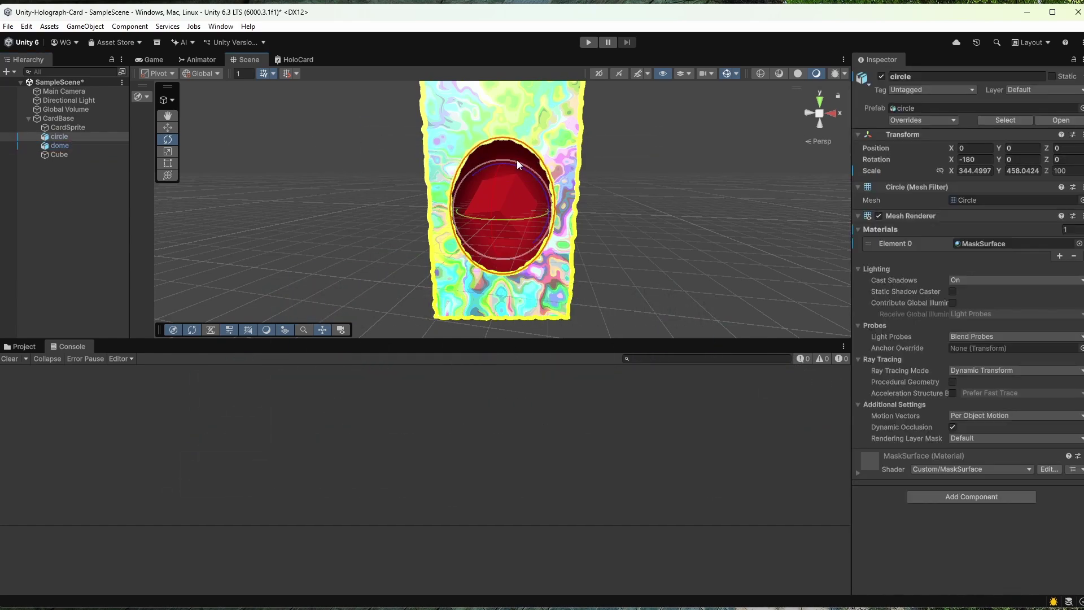
{"action": "left_click_drag", "start_coordinate": [512, 200], "coordinate": [450, 199], "text": "alt"}
{"action": "left_click", "coordinate": [645, 168]}
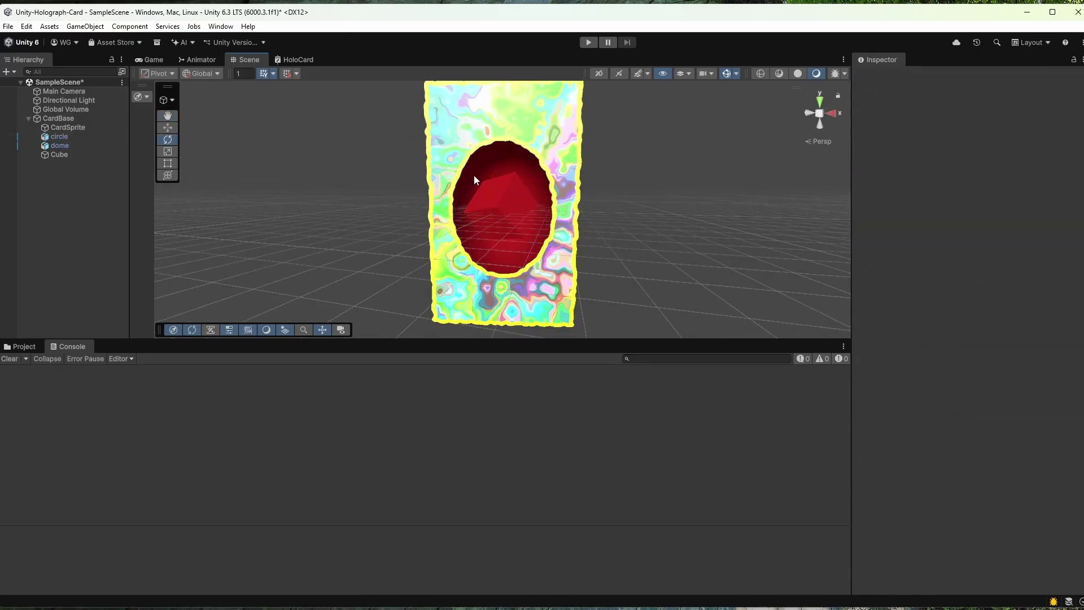
Inspect the materials assigned to the dome and the circle
{"action": "left_click", "coordinate": [61, 146]}
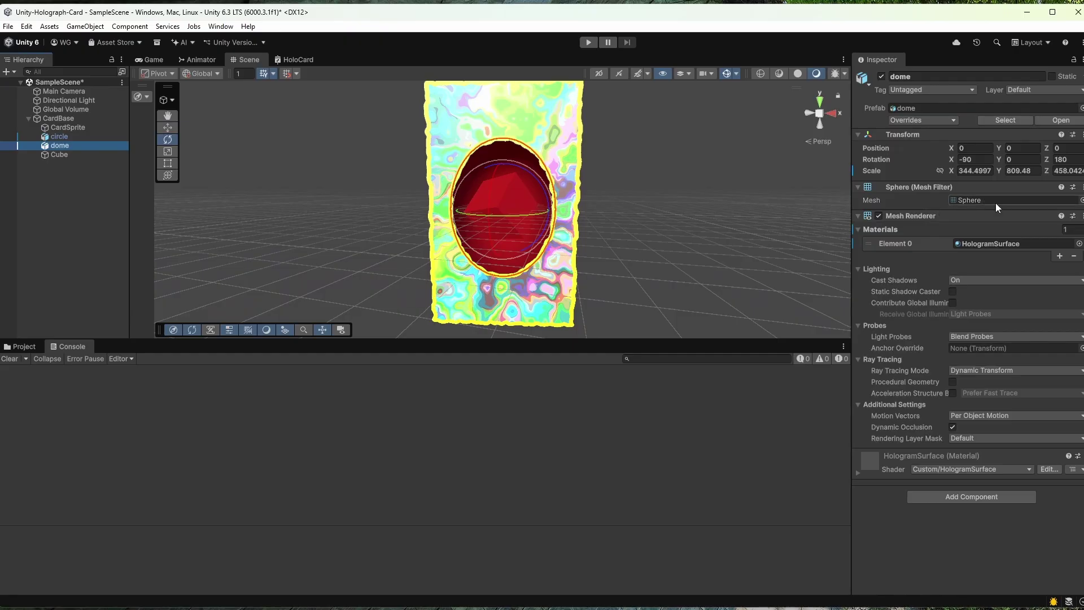
{"action": "left_click", "coordinate": [994, 243]}
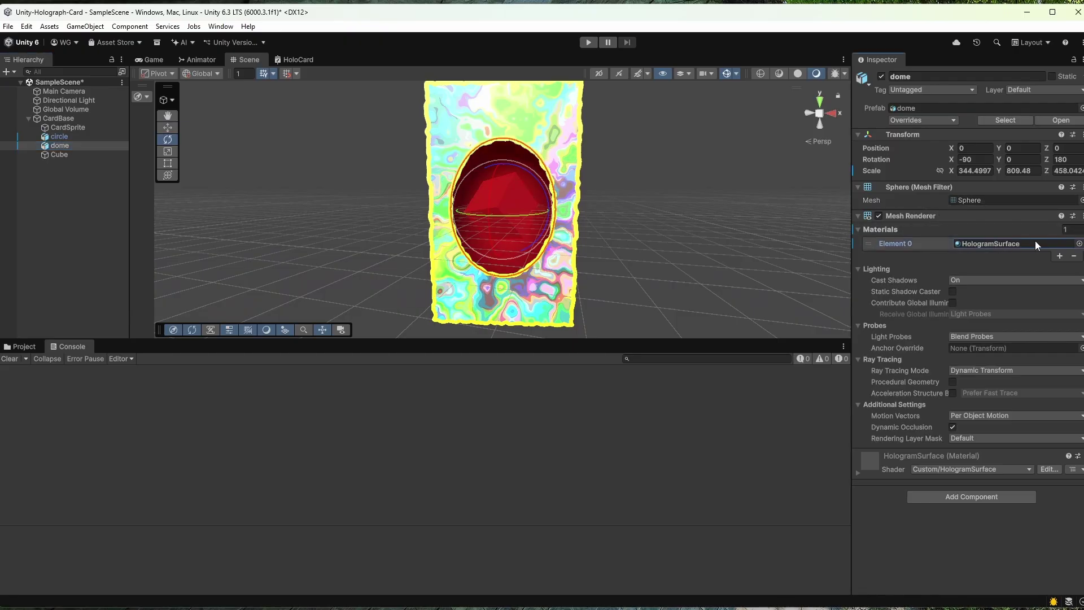
{"action": "left_click", "coordinate": [64, 136]}
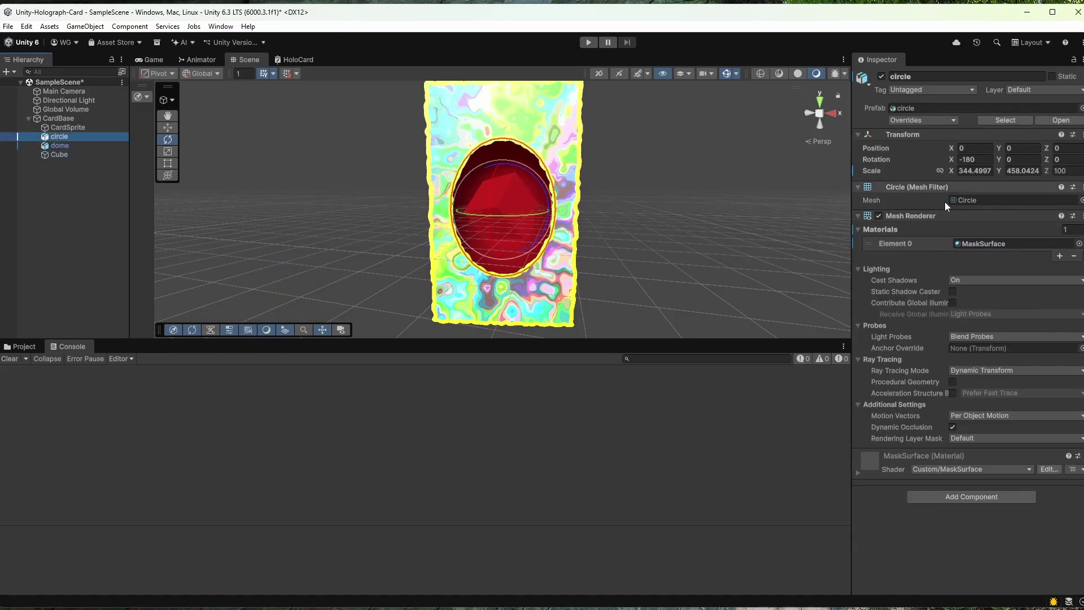
{"action": "left_click", "coordinate": [1002, 242]}
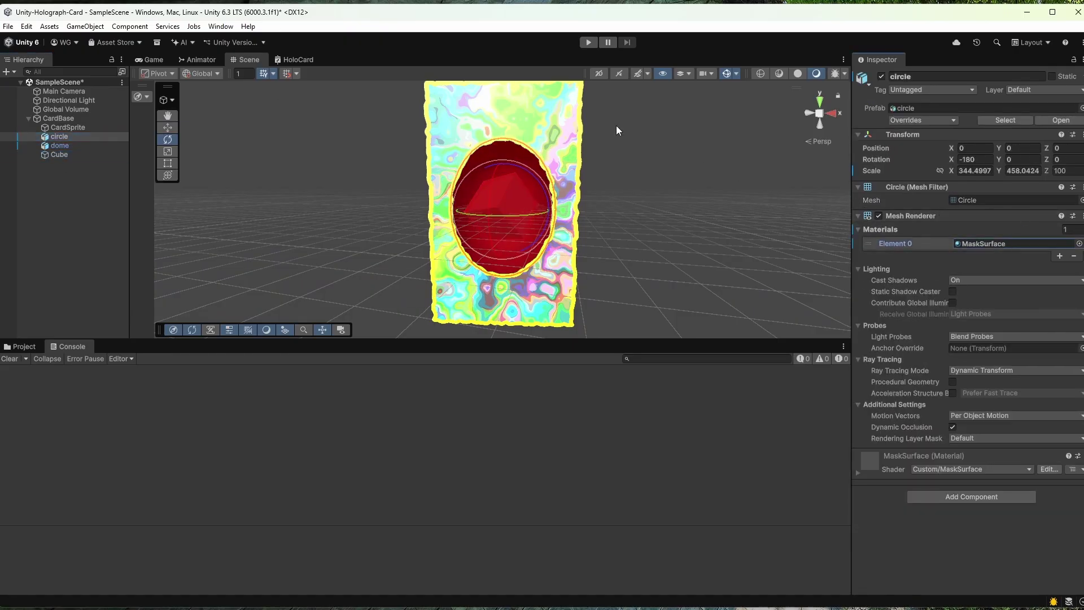
Examine the Cube and its assigned material while viewing the card opening from different angles
{"action": "left_click", "coordinate": [605, 162]}
{"action": "left_click_drag", "start_coordinate": [605, 161], "coordinate": [649, 170], "text": "alt"}
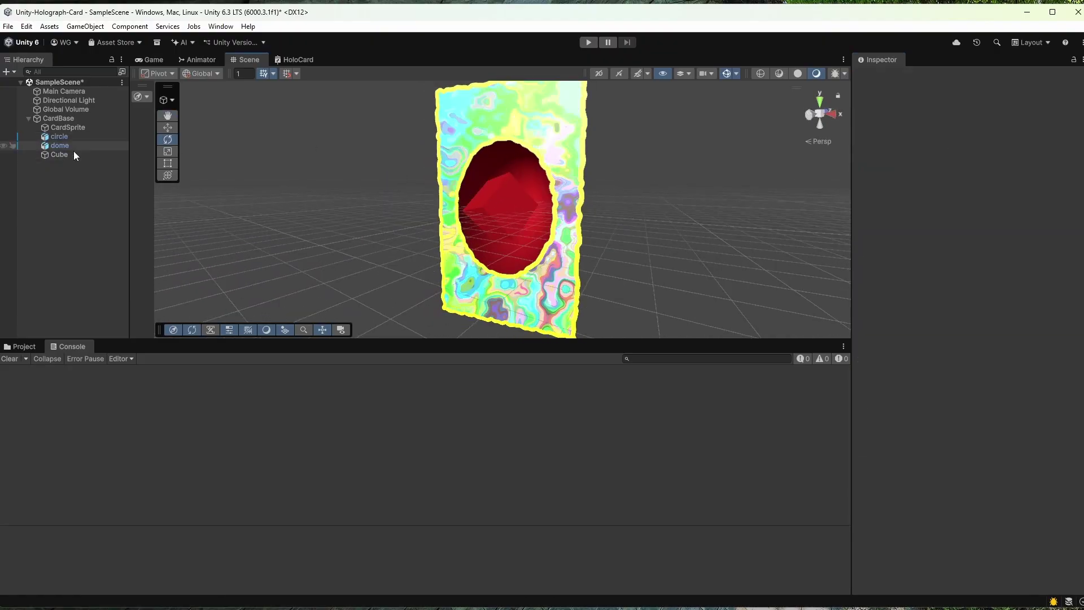
{"action": "left_click", "coordinate": [75, 155]}
{"action": "left_click_drag", "start_coordinate": [558, 190], "coordinate": [496, 257], "text": "alt"}
{"action": "left_click_drag", "start_coordinate": [280, 192], "coordinate": [414, 178], "text": "alt"}
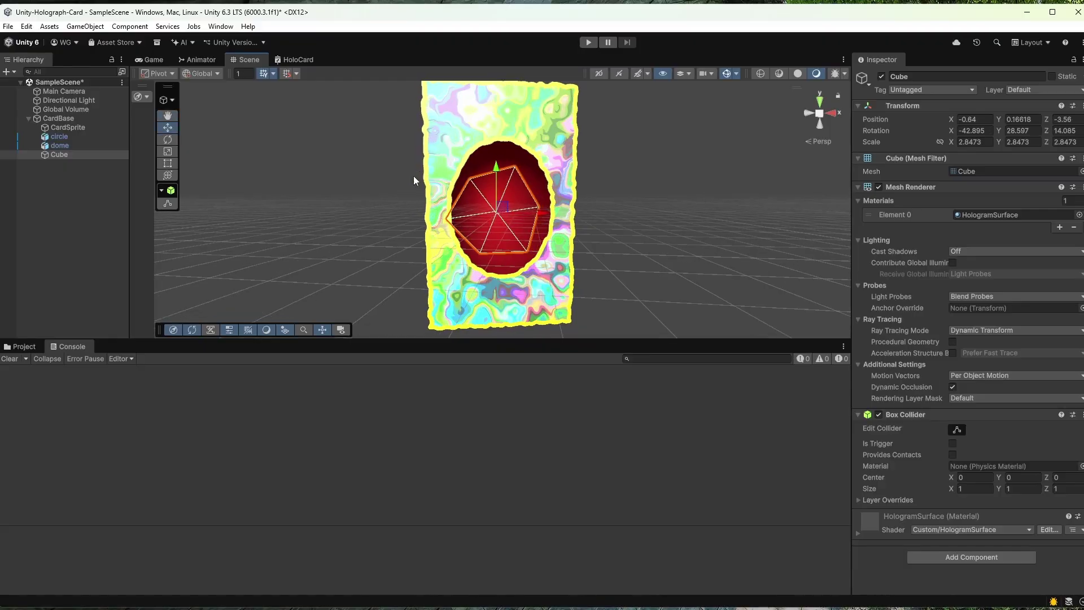
Duplicate the HologramSurface material in the Shaders folder and change the copy's base color to near-white
{"action": "left_click", "coordinate": [25, 346]}
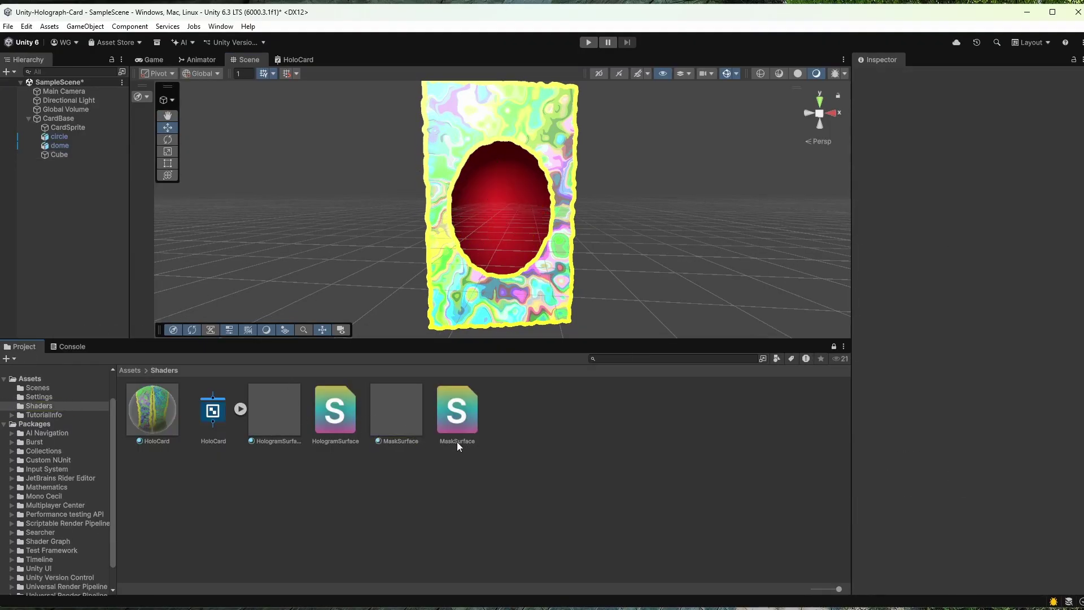
{"action": "left_click", "coordinate": [398, 418]}
{"action": "left_click", "coordinate": [255, 399]}
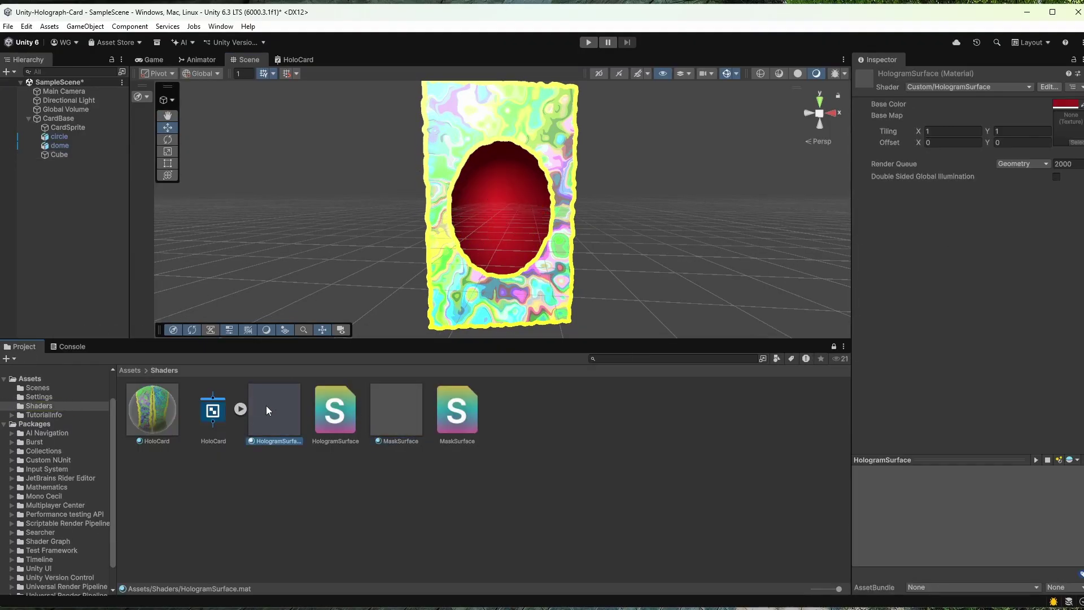
{"action": "key", "text": "ctrl+d"}
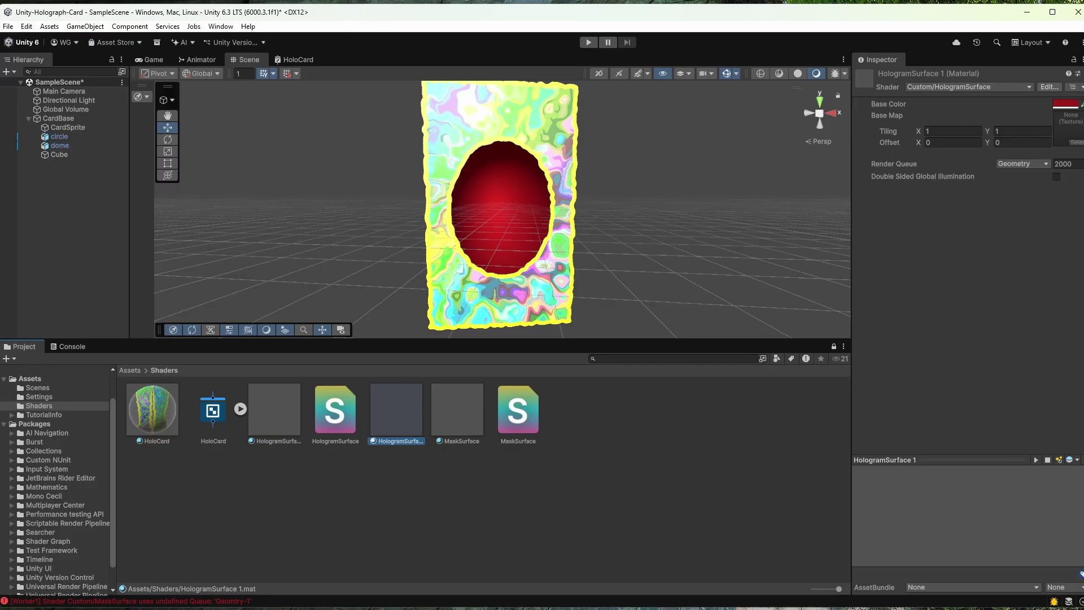
{"action": "left_click", "coordinate": [1065, 103]}
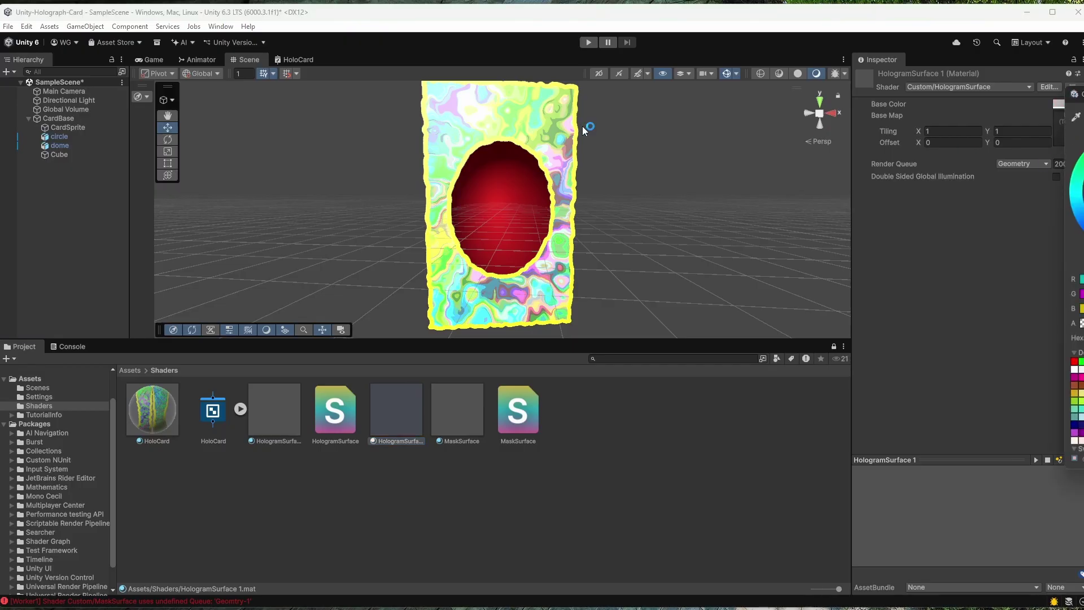
Assign the HologramSurface 1 material to the Cube and check it through the opening from different angles
{"action": "left_click_drag", "start_coordinate": [67, 156], "coordinate": [474, 394]}
{"action": "left_click_drag", "start_coordinate": [410, 408], "coordinate": [59, 154]}
{"action": "left_click", "coordinate": [59, 154]}
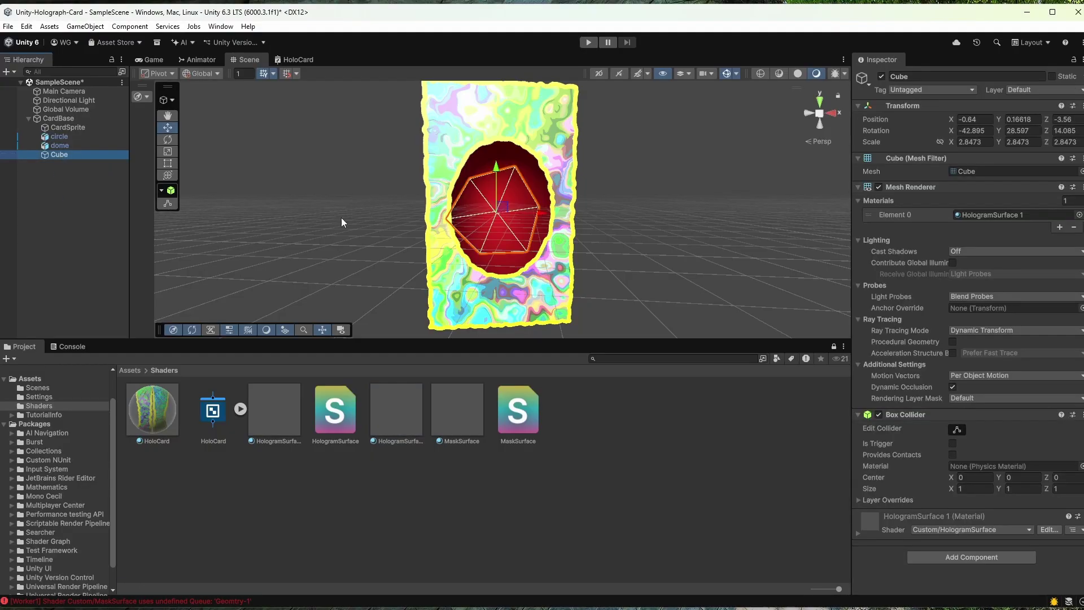
{"action": "left_click_drag", "start_coordinate": [341, 218], "coordinate": [590, 208], "text": "alt"}
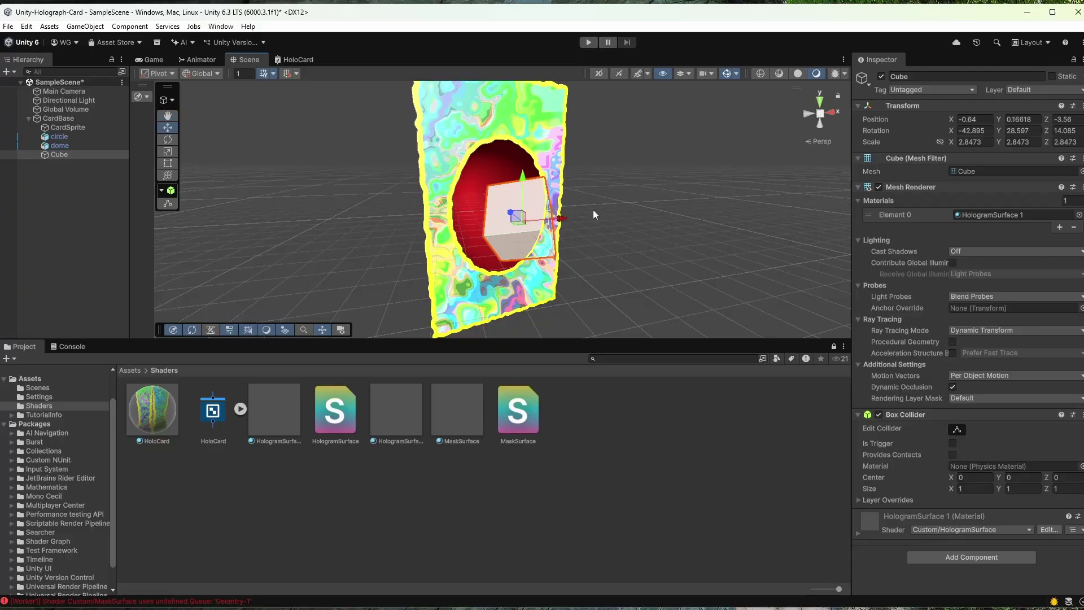
{"action": "left_click", "coordinate": [637, 186]}
{"action": "left_click_drag", "start_coordinate": [700, 193], "coordinate": [326, 207], "text": "alt"}
Move the Cube along its depth axis to X -0.62 and Z -3.48, and view it from the front
{"action": "left_click", "coordinate": [60, 155]}
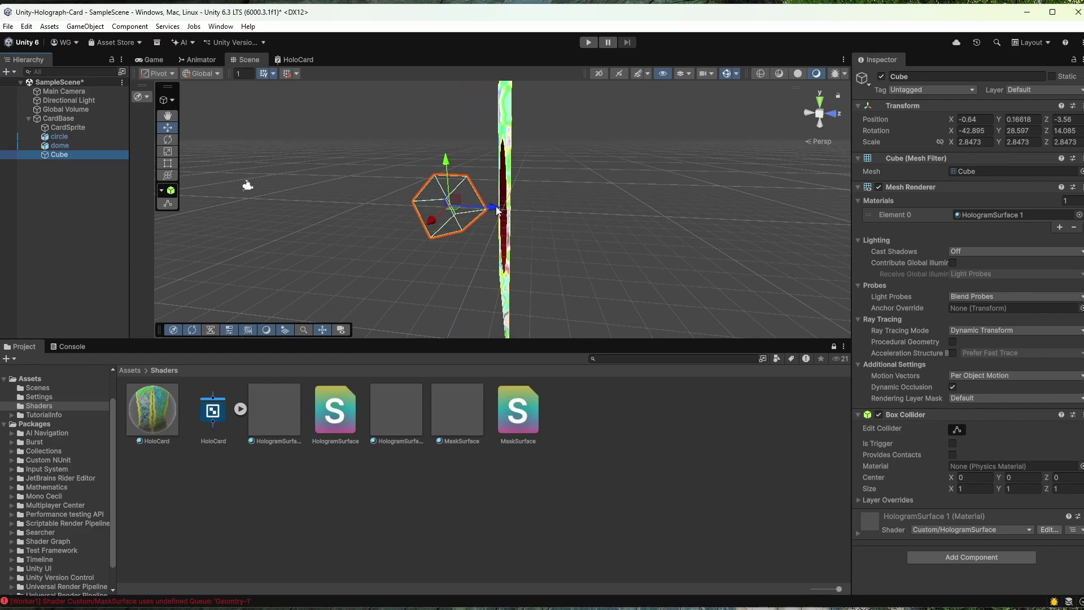
{"action": "mouse_move", "coordinate": [497, 210]}
{"action": "left_mouse_down"}
{"action": "mouse_move", "coordinate": [559, 205]}
{"action": "mouse_move", "coordinate": [497, 210]}
{"action": "left_mouse_up"}
{"action": "left_click_drag", "start_coordinate": [331, 189], "coordinate": [689, 160], "text": "alt"}
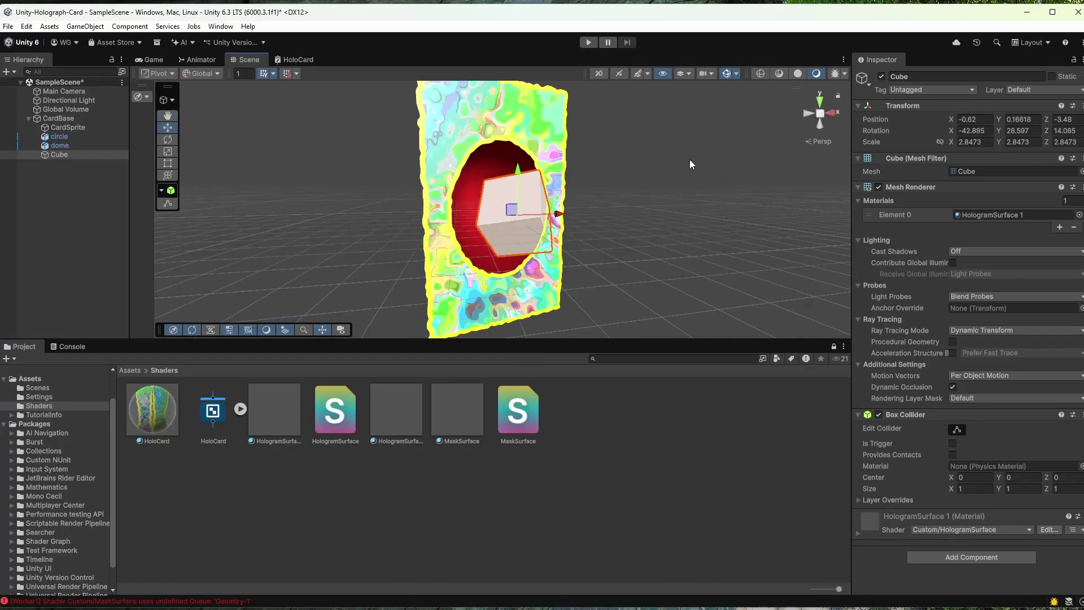
Set the render queue of the HologramSurface 1 material to 2001 and check the cube through the opening
{"action": "left_click", "coordinate": [690, 159]}
{"action": "left_click", "coordinate": [406, 411]}
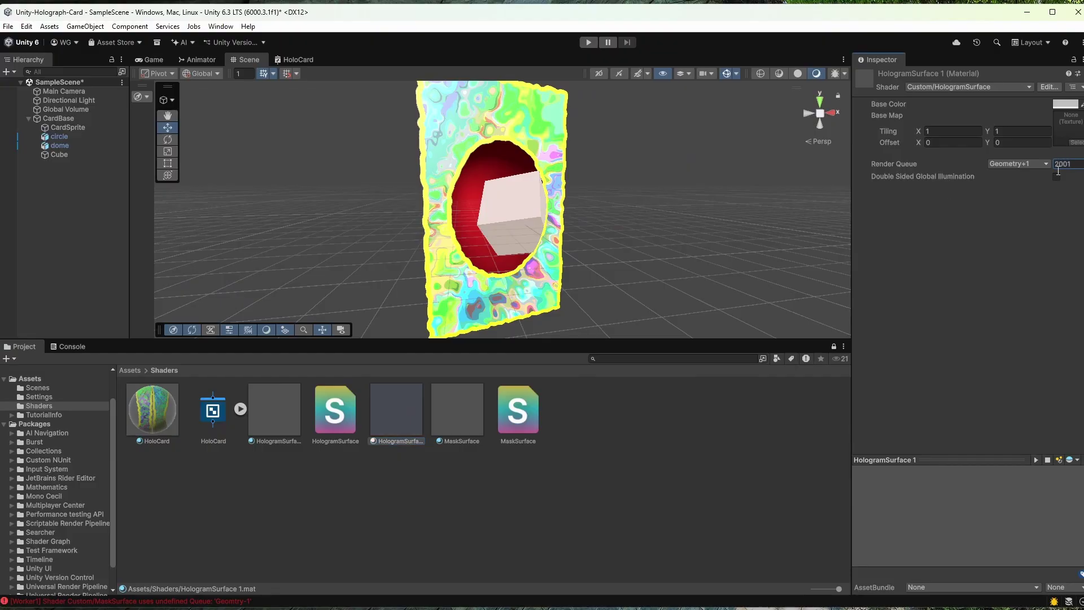
{"action": "left_click_drag", "start_coordinate": [693, 219], "coordinate": [649, 203], "text": "alt"}
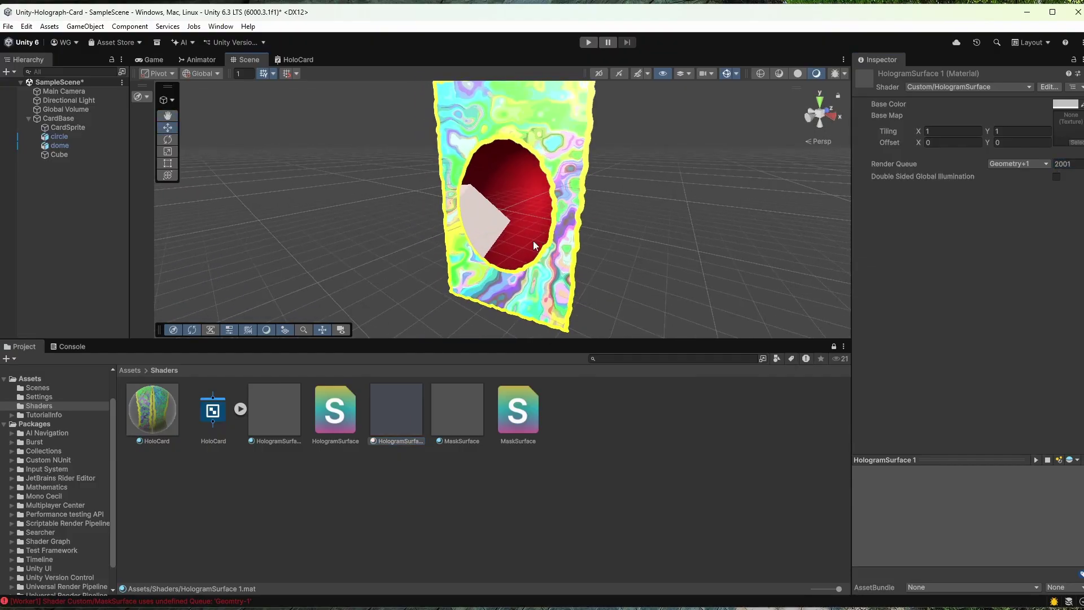
Move the Cube along its depth axis into the card's opening, to about X 0.18 and Z 0.34
{"action": "left_click", "coordinate": [483, 222]}
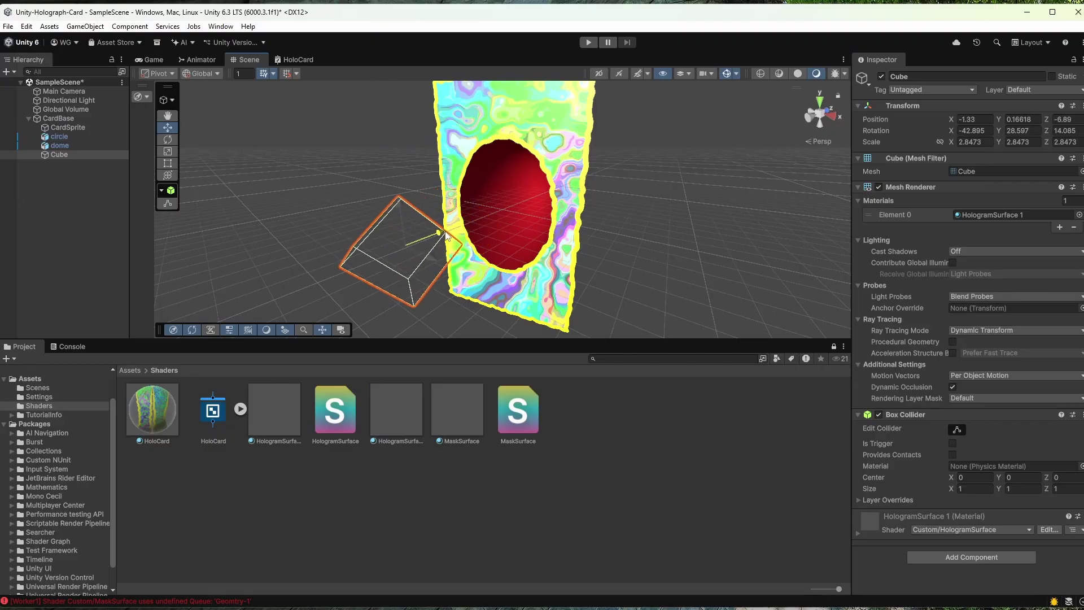
{"action": "left_click_drag", "start_coordinate": [657, 225], "coordinate": [454, 233], "text": "alt"}
{"action": "left_click_drag", "start_coordinate": [340, 239], "coordinate": [745, 235], "text": "alt"}
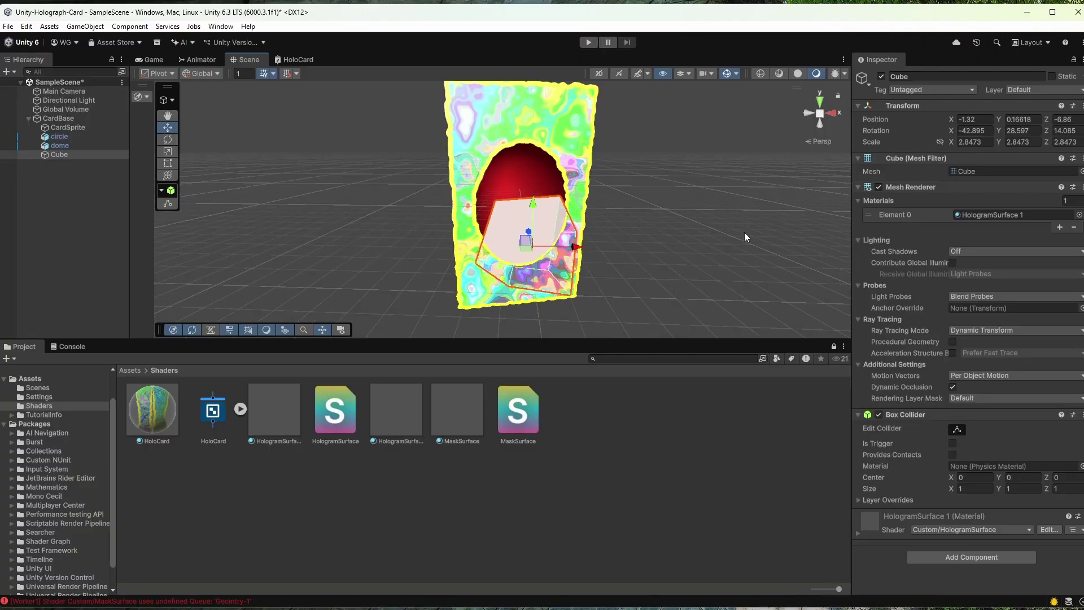
{"action": "left_click_drag", "start_coordinate": [669, 226], "coordinate": [432, 223], "text": "alt"}
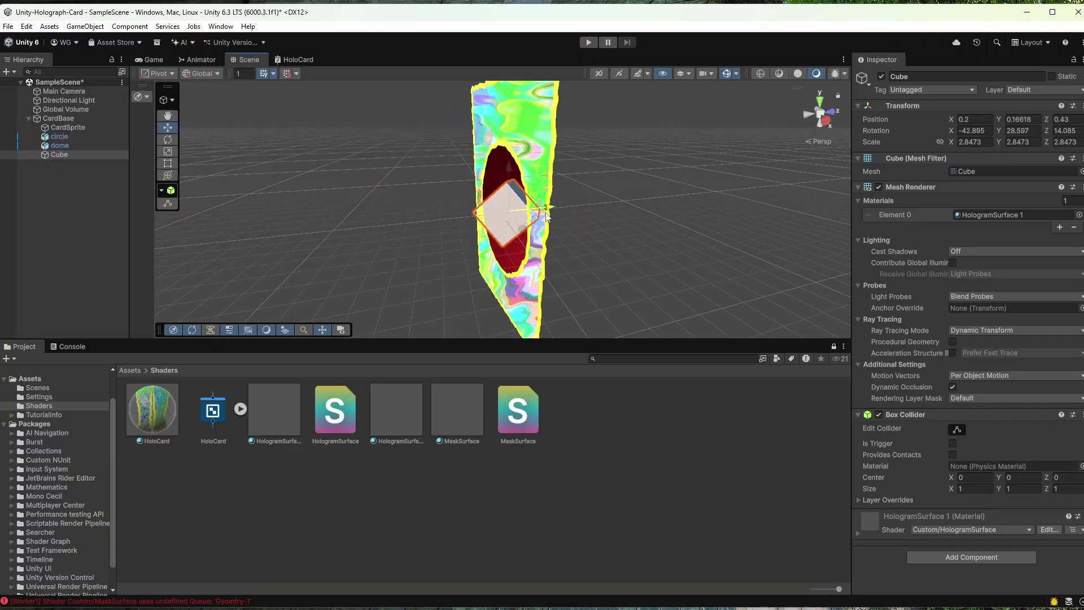
{"action": "left_click_drag", "start_coordinate": [546, 217], "coordinate": [668, 211], "text": "alt"}
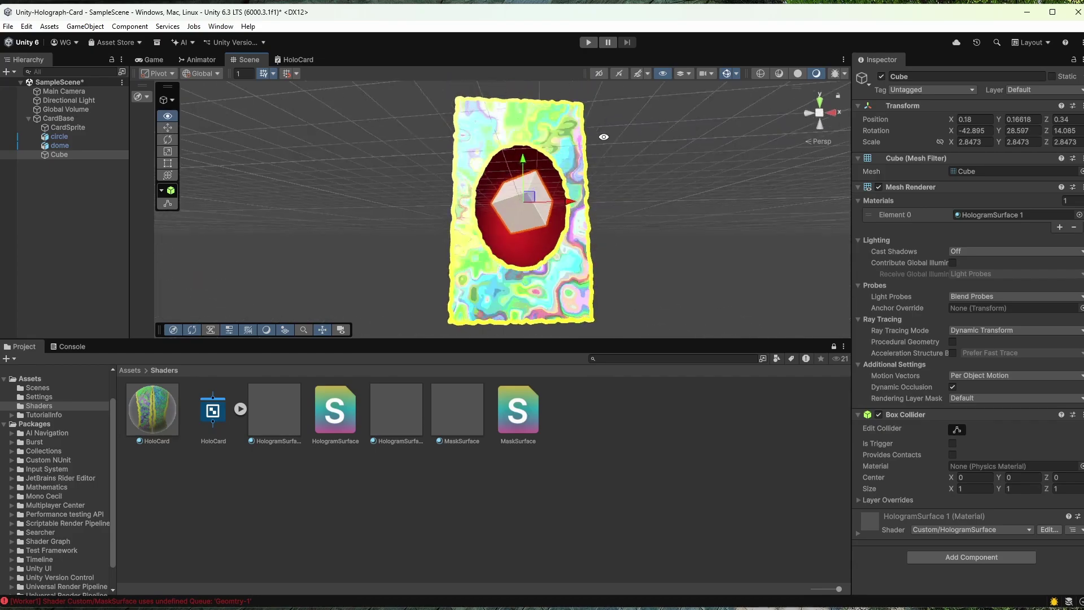
{"action": "left_click_drag", "start_coordinate": [603, 137], "coordinate": [602, 199], "text": "alt"}
{"action": "left_click", "coordinate": [680, 196]}
{"action": "left_click_drag", "start_coordinate": [735, 238], "coordinate": [847, 196], "text": "alt"}
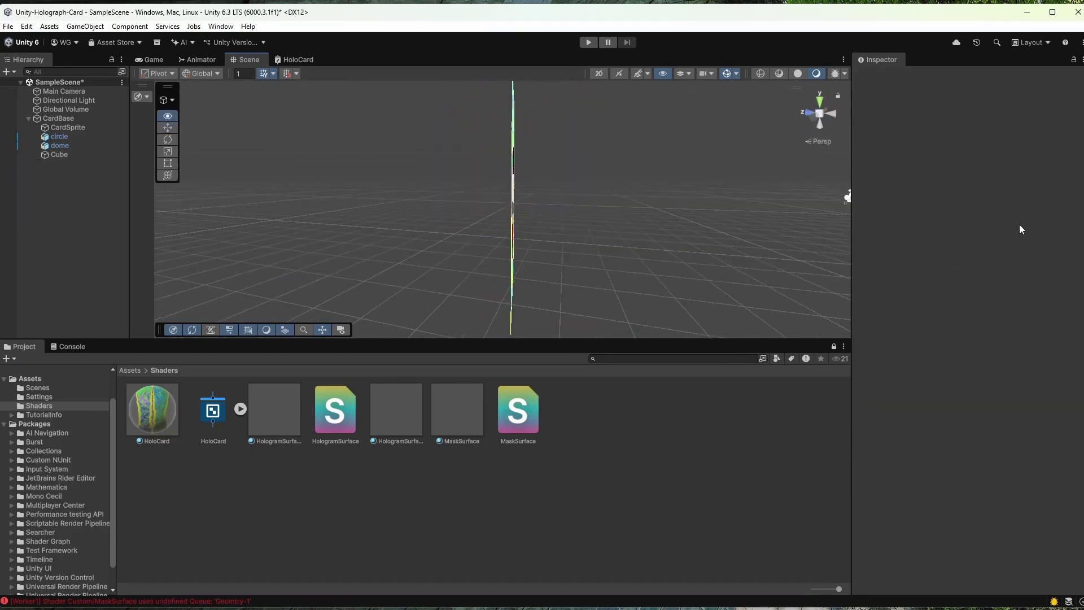
{"action": "left_click_drag", "start_coordinate": [1021, 228], "coordinate": [694, 228], "text": "alt"}
Locate the dome's HologramSurface material and change its base color from red to grey
{"action": "left_click", "coordinate": [531, 178]}
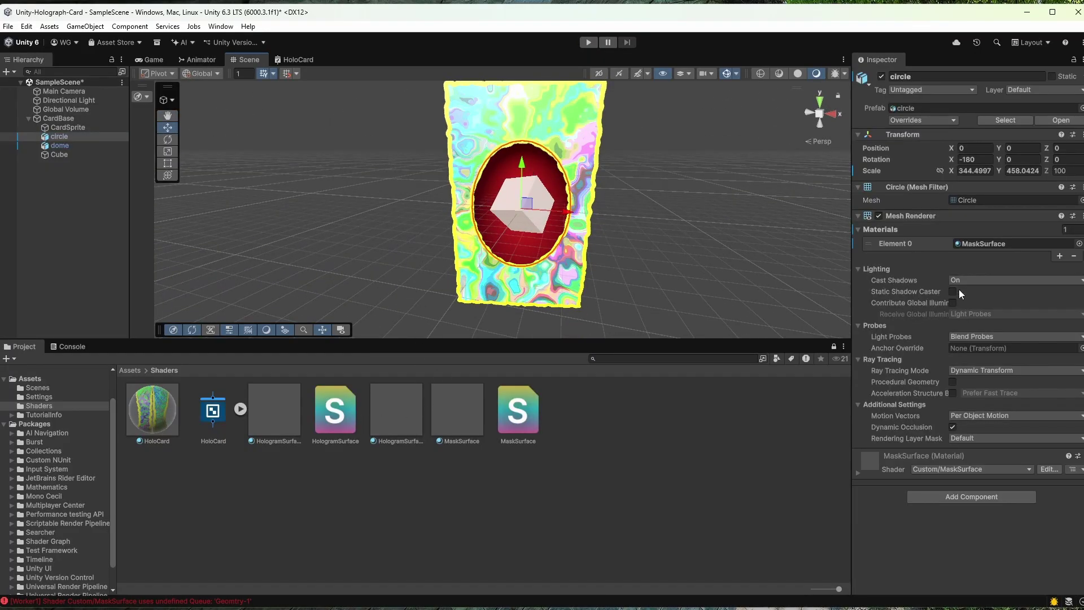
{"action": "left_click", "coordinate": [80, 143]}
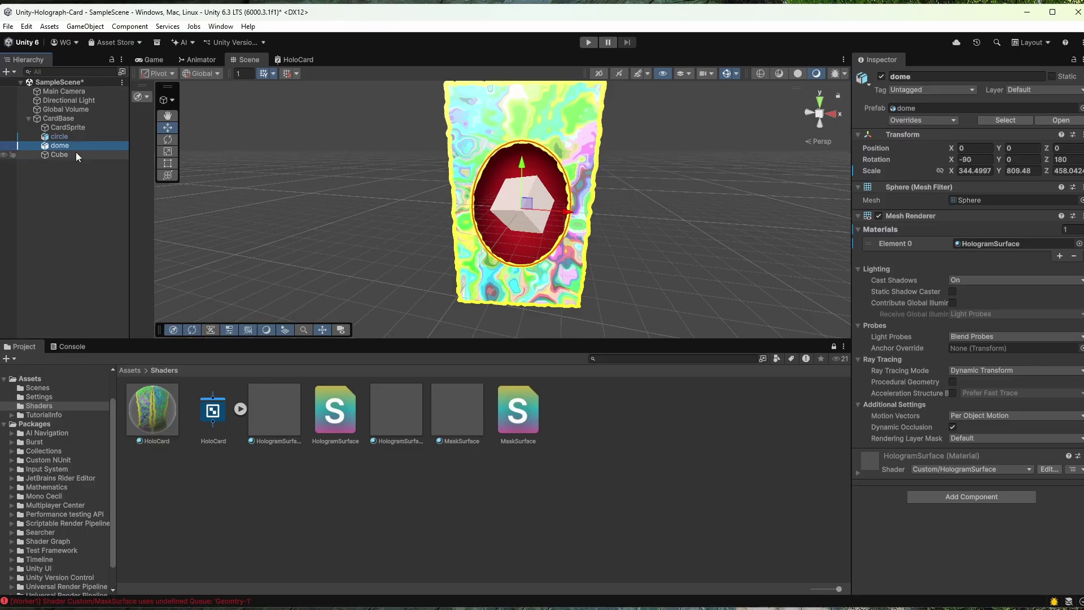
{"action": "left_click", "coordinate": [1010, 247]}
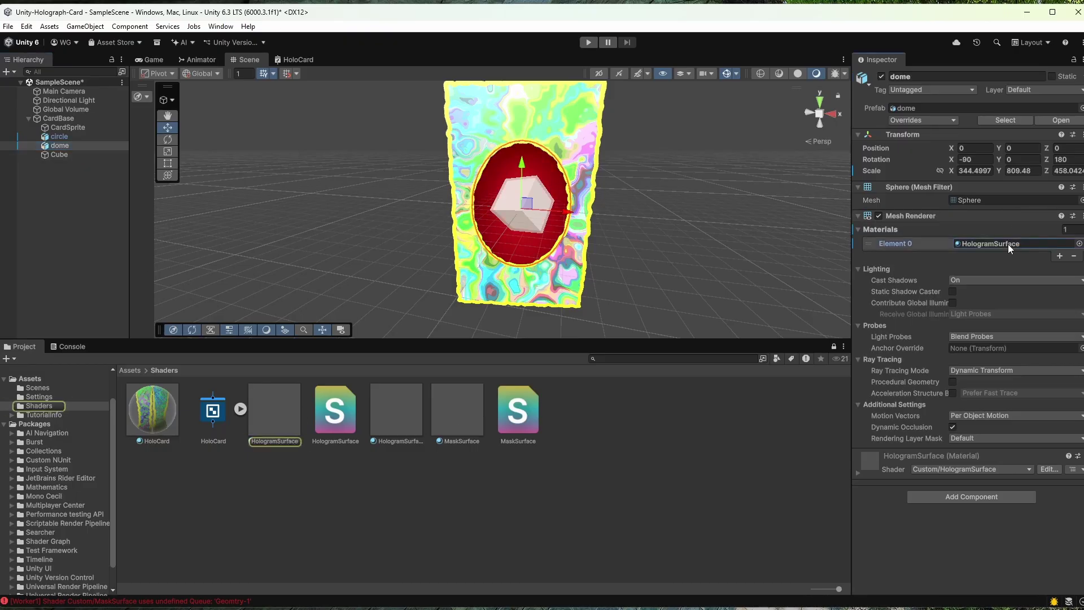
{"action": "left_click", "coordinate": [252, 437]}
{"action": "left_click", "coordinate": [1064, 105]}
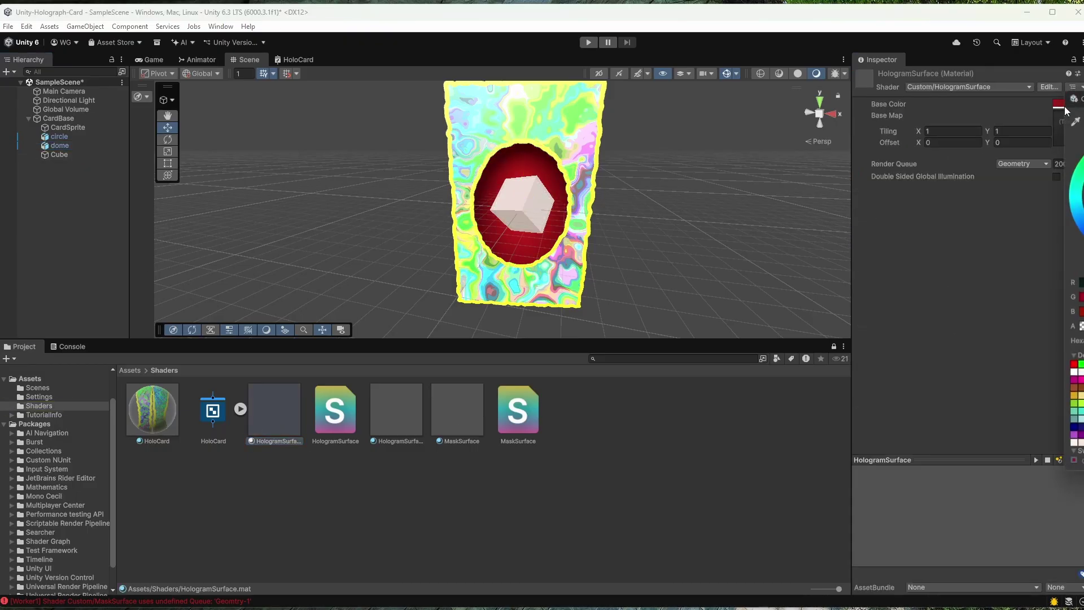
{"action": "left_click_drag", "start_coordinate": [1083, 184], "coordinate": [1083, 221]}
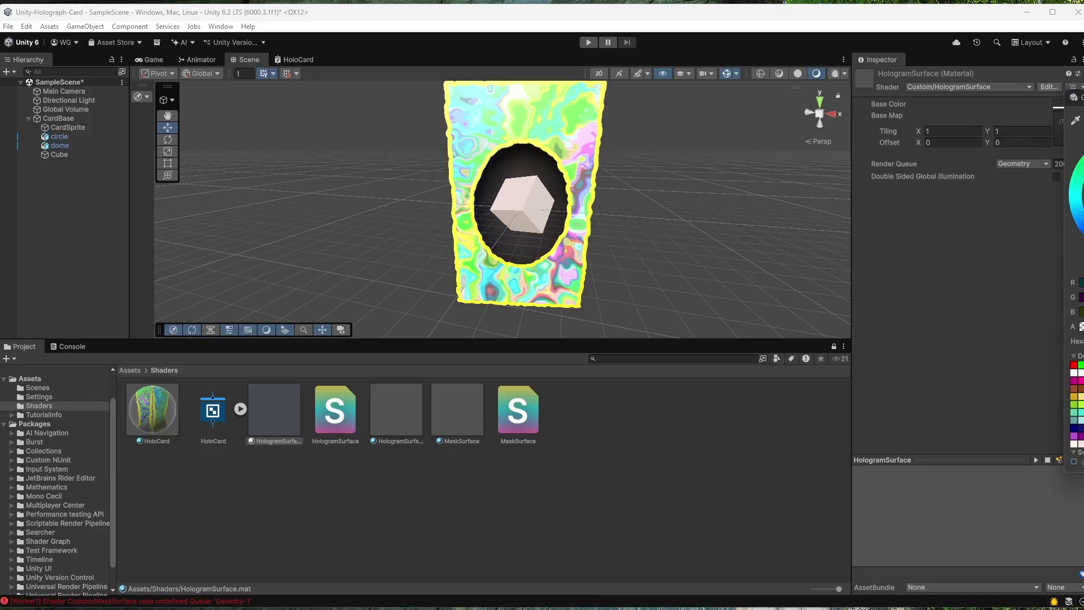
{"action": "left_click", "coordinate": [967, 243]}
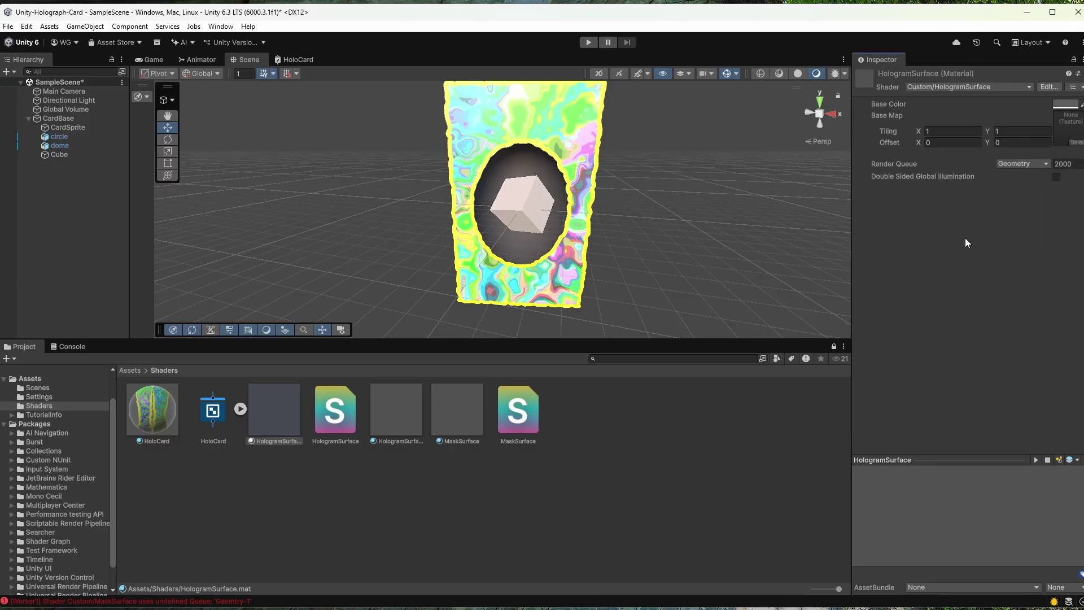
Assign the Stars texture as the HologramSurface material's base map and set its base color to white
{"action": "left_click", "coordinate": [129, 370]}
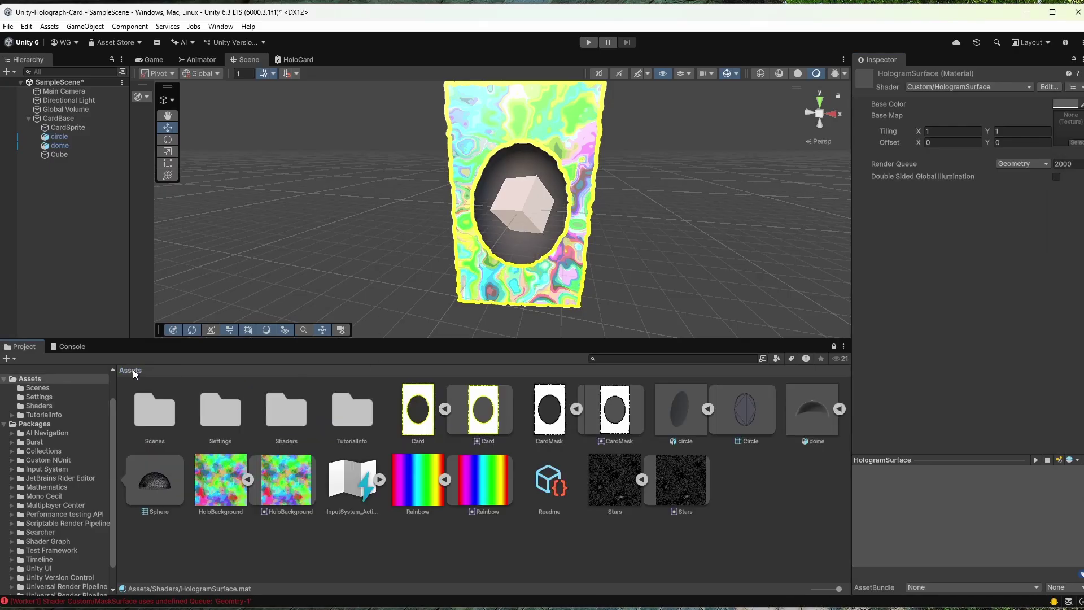
{"action": "left_click_drag", "start_coordinate": [614, 479], "coordinate": [1009, 166]}
{"action": "left_click_drag", "start_coordinate": [1073, 132], "coordinate": [1073, 132]}
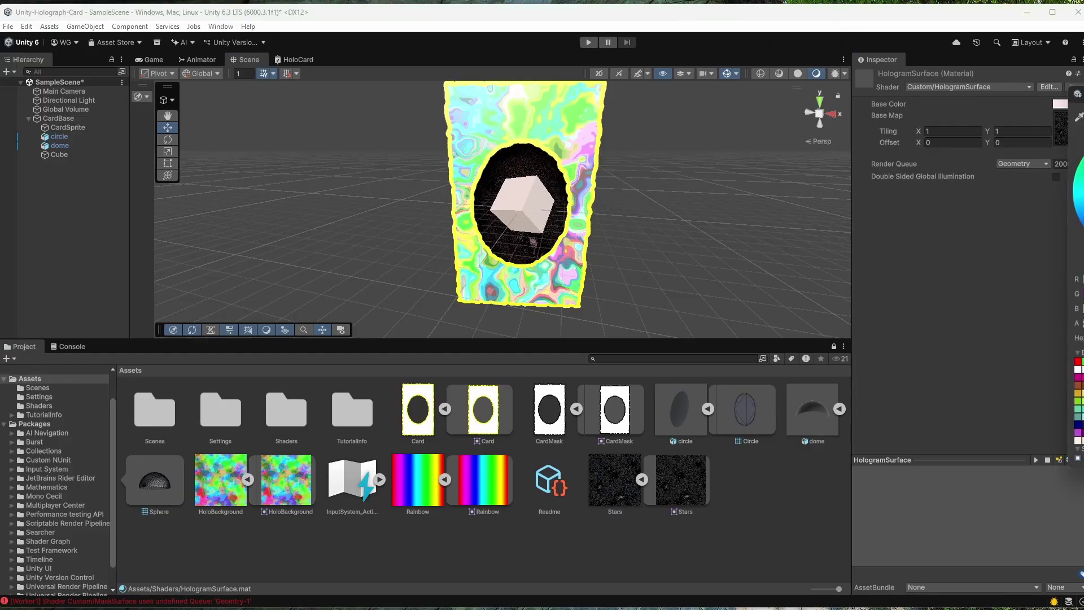
{"action": "left_click_drag", "start_coordinate": [623, 220], "coordinate": [582, 176], "text": "alt"}
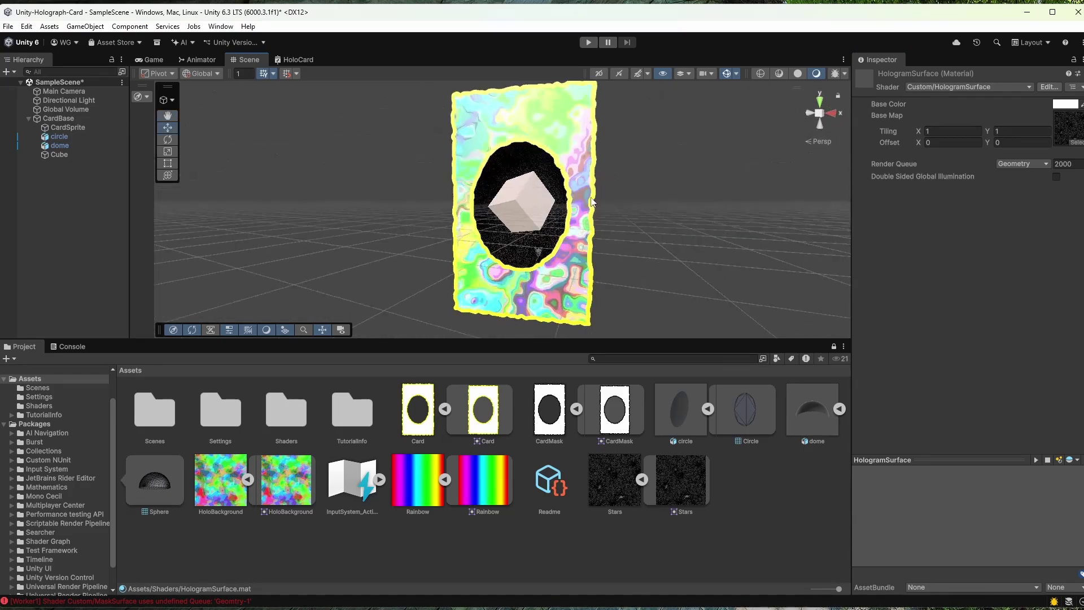
{"action": "scroll", "coordinate": [582, 178], "scroll_direction": "up", "scroll_amount": 3}
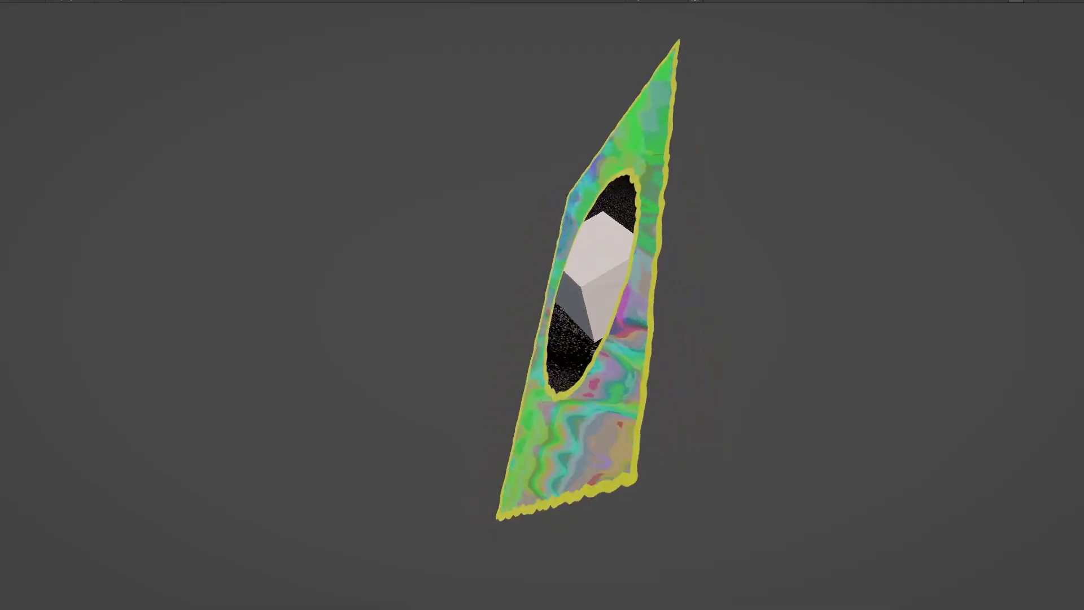